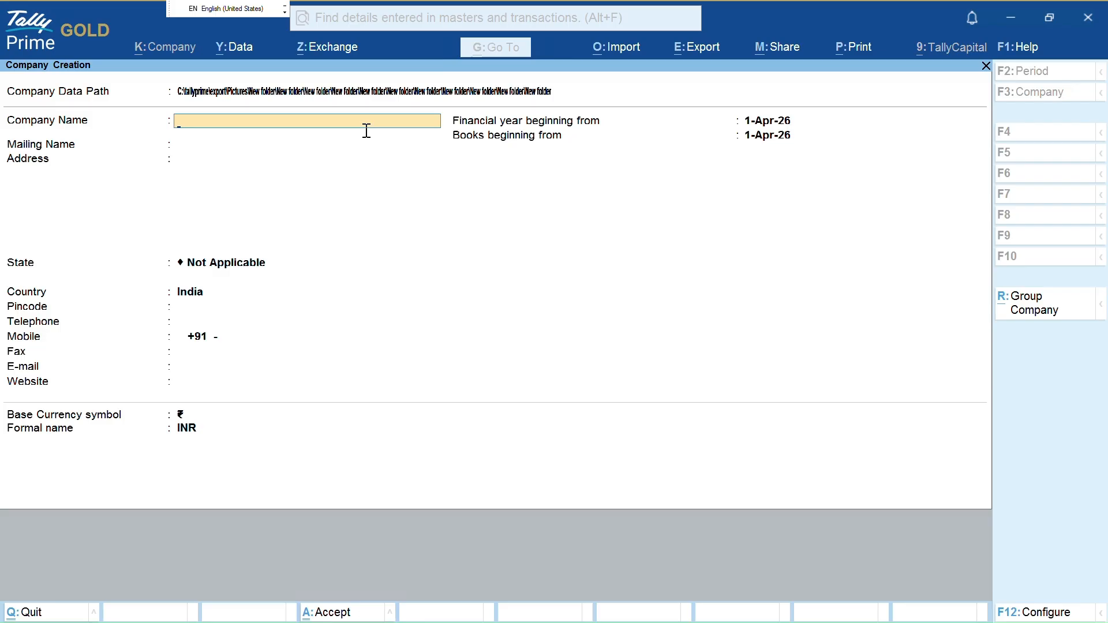
Name the company 'Ravi traders' and enter Delhi as its address
{"action": "type", "text": "Ravi traders"}
{"action": "key", "text": "Return"}
{"action": "type", "text": "Delhi"}
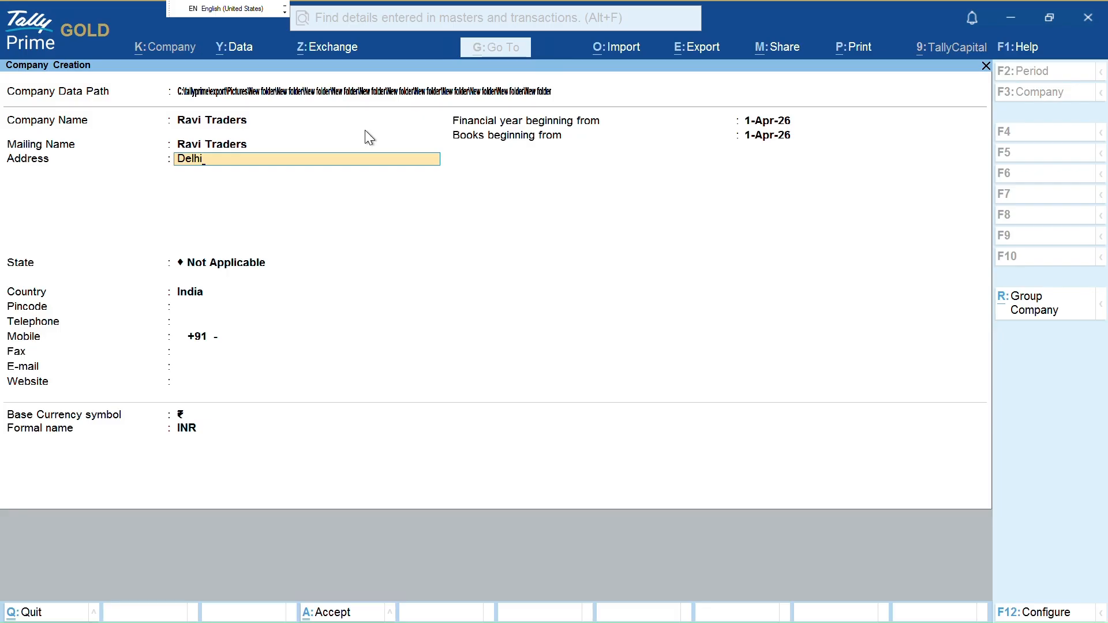
{"action": "key", "text": "Return"}
{"action": "key", "text": "Return"}
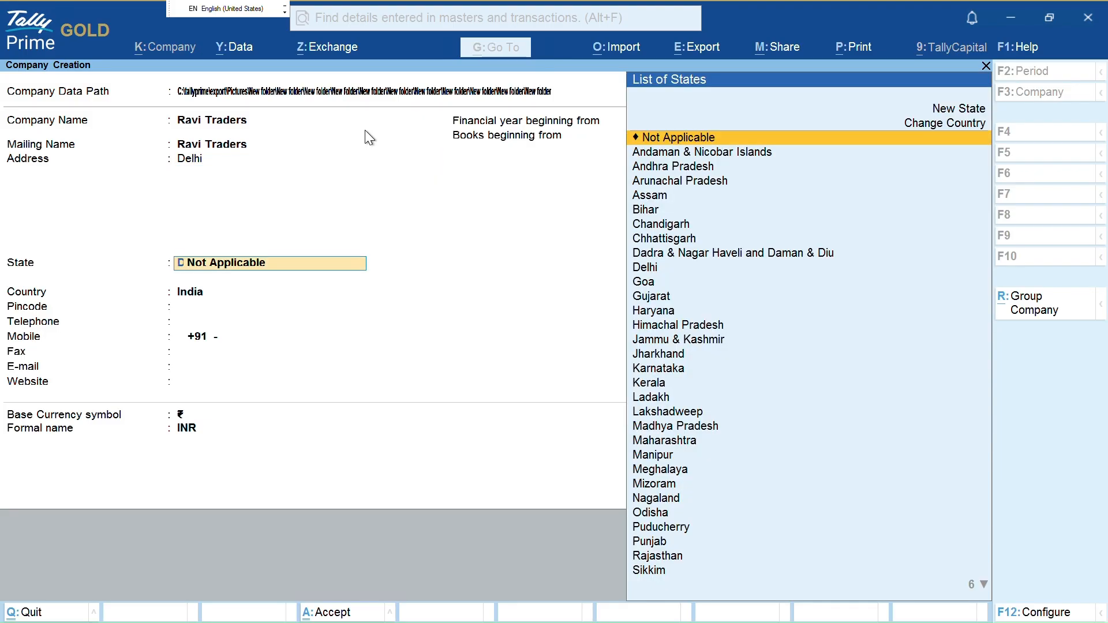
Set the state to Delhi and fill in the pincode, leaving the contact fields blank
{"action": "type", "text": "Dfelhi"}
{"action": "key", "text": "BackSpace"}
{"action": "key", "text": "BackSpace"}
{"action": "key", "text": "BackSpace"}
{"action": "key", "text": "BackSpace"}
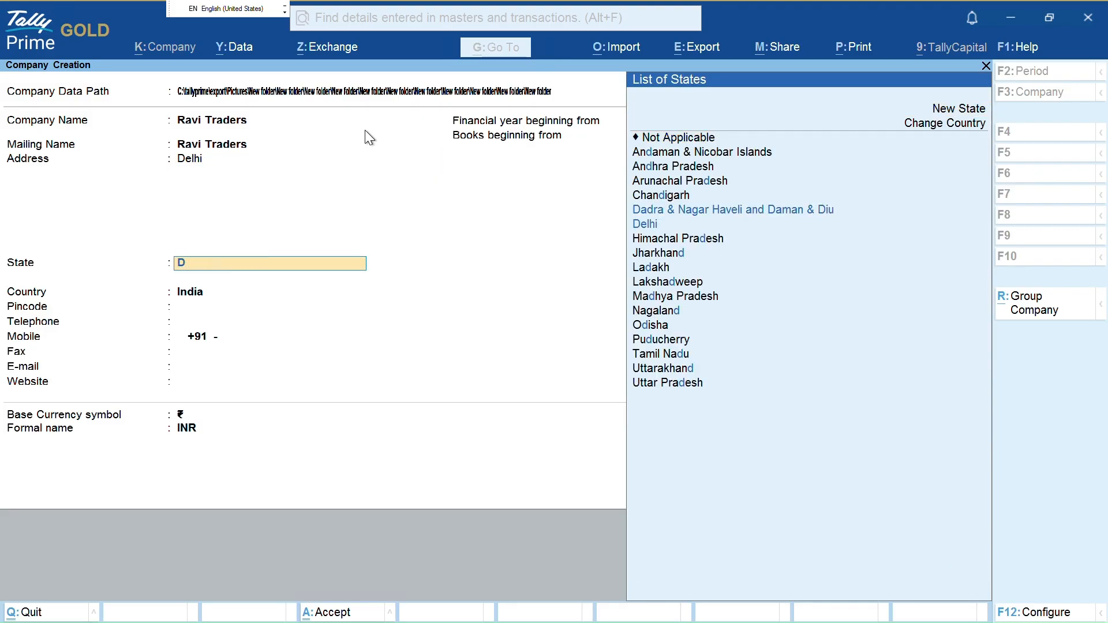
{"action": "type", "text": "elhi"}
{"action": "key", "text": "Return"}
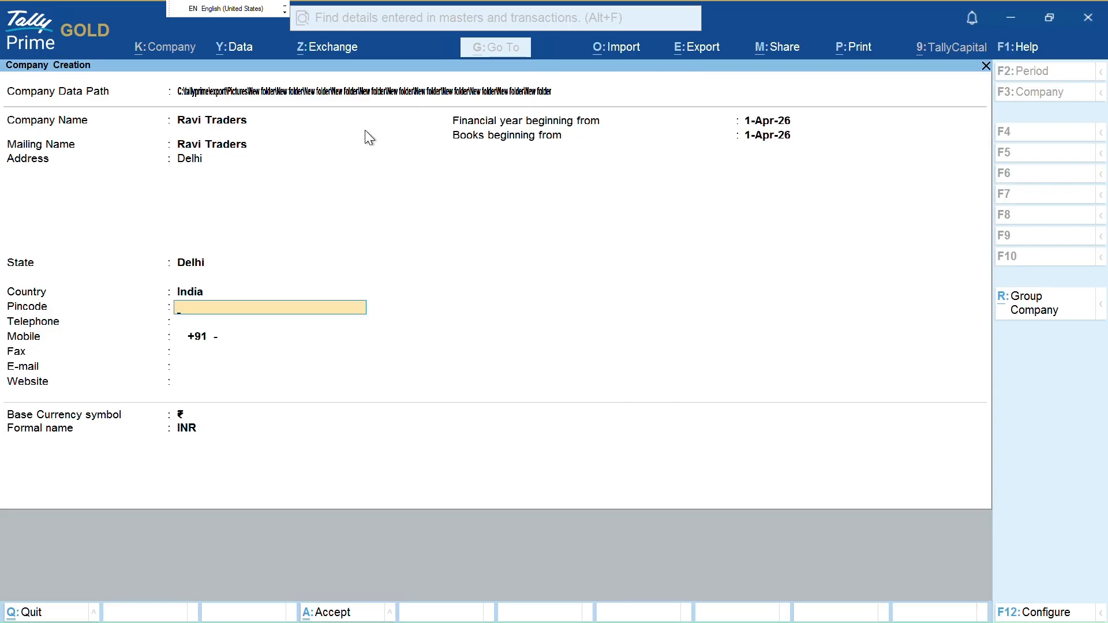
{"action": "type", "text": "110094"}
{"action": "key", "text": "Return"}
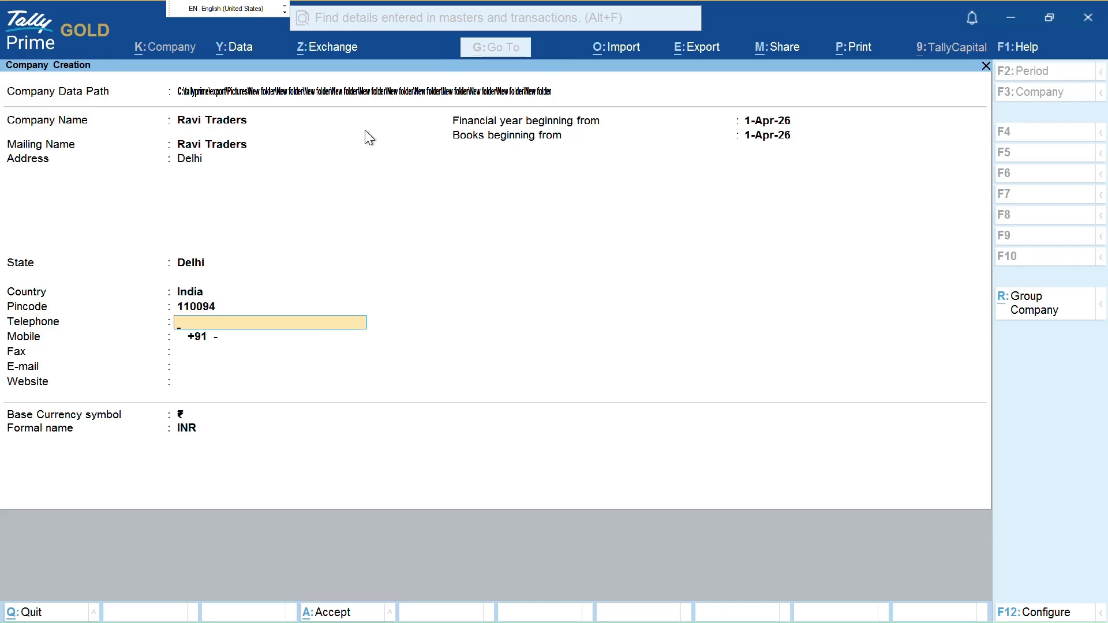
{"action": "key", "text": "Return"}
{"action": "key", "text": "Return"}
{"action": "key", "text": "Return"}
{"action": "key", "text": "Return"}
{"action": "key", "text": "Return"}
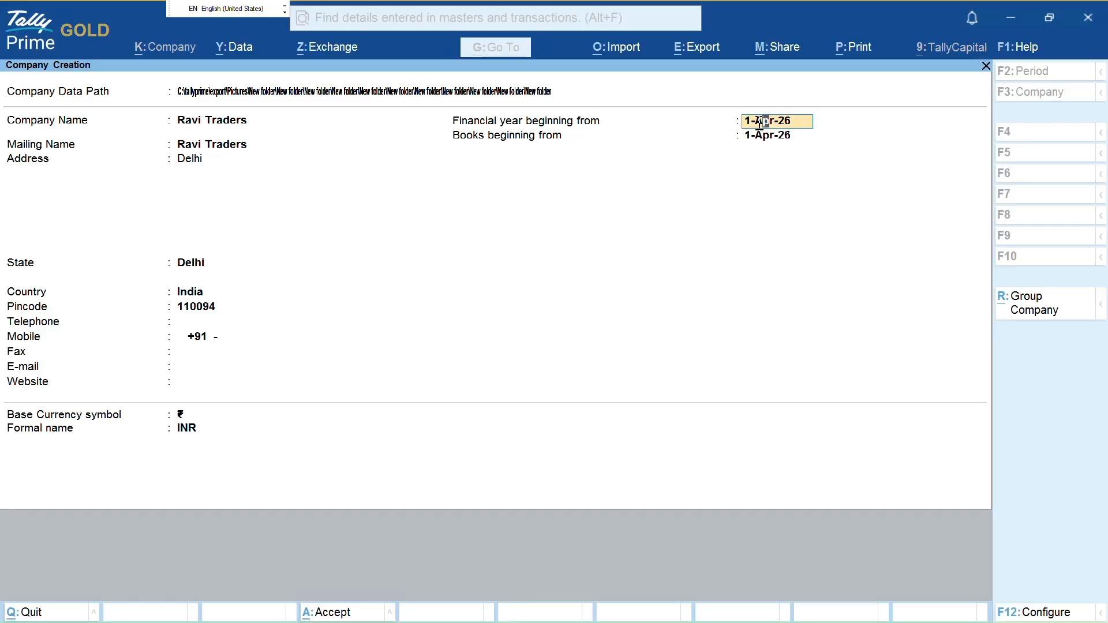
Change the financial year and books beginning dates to 1-Apr-25 and accept the company form
{"action": "key", "text": "ctrl"}
{"action": "mouse_move", "coordinate": [740, 102]}
{"action": "left_mouse_down"}
{"action": "mouse_move", "coordinate": [707, 199]}
{"action": "mouse_move", "coordinate": [818, 104]}
{"action": "mouse_move", "coordinate": [787, 95]}
{"action": "left_mouse_up"}
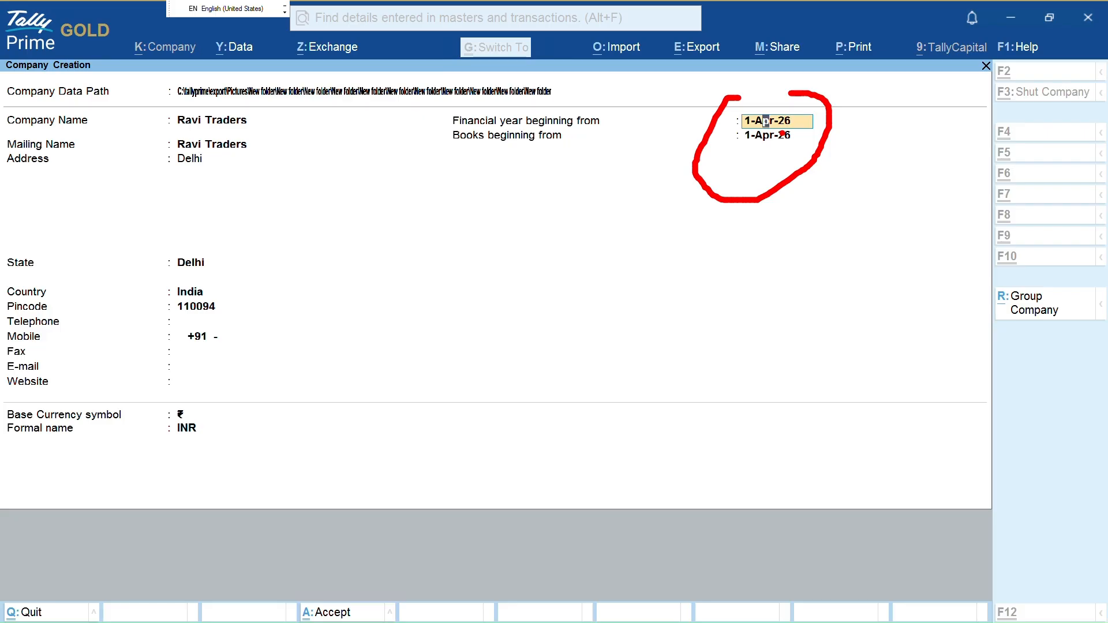
{"action": "key", "text": "Escape"}
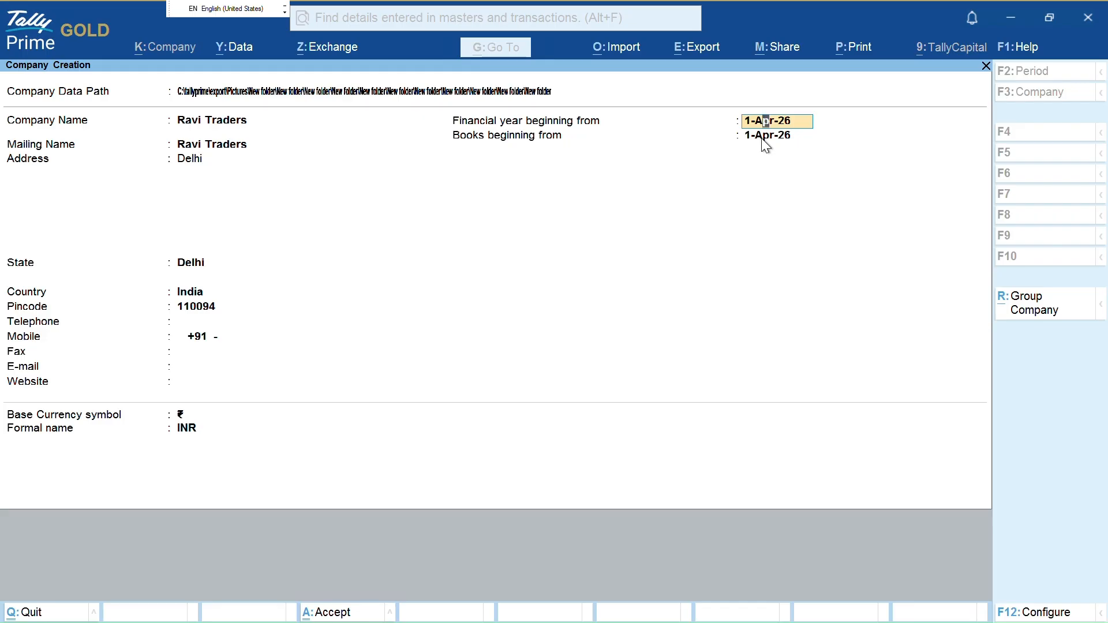
{"action": "type", "text": "1-4"}
{"action": "key", "text": "BackSpace"}
{"action": "type", "text": "-4"}
{"action": "key", "text": "Return"}
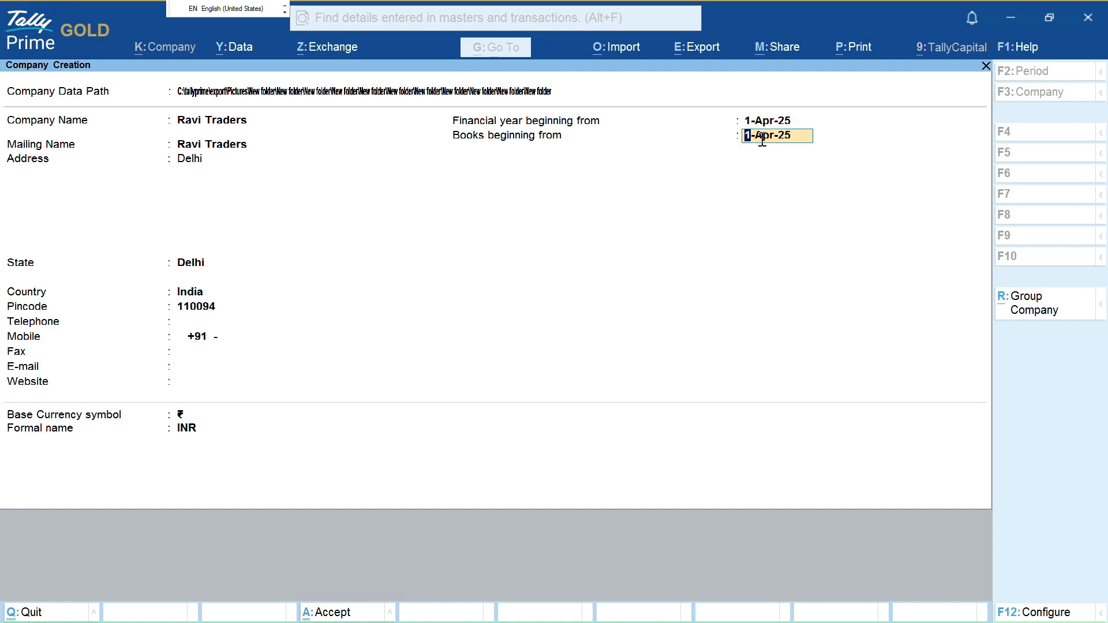
{"action": "key", "text": "Return"}
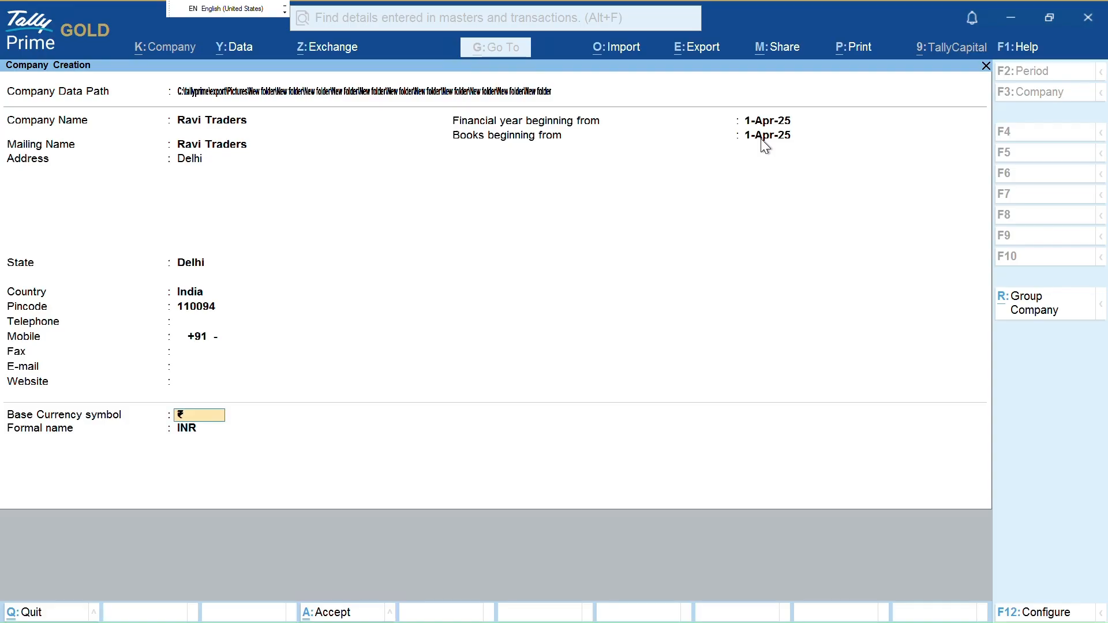
{"action": "key", "text": "ctrl+a"}
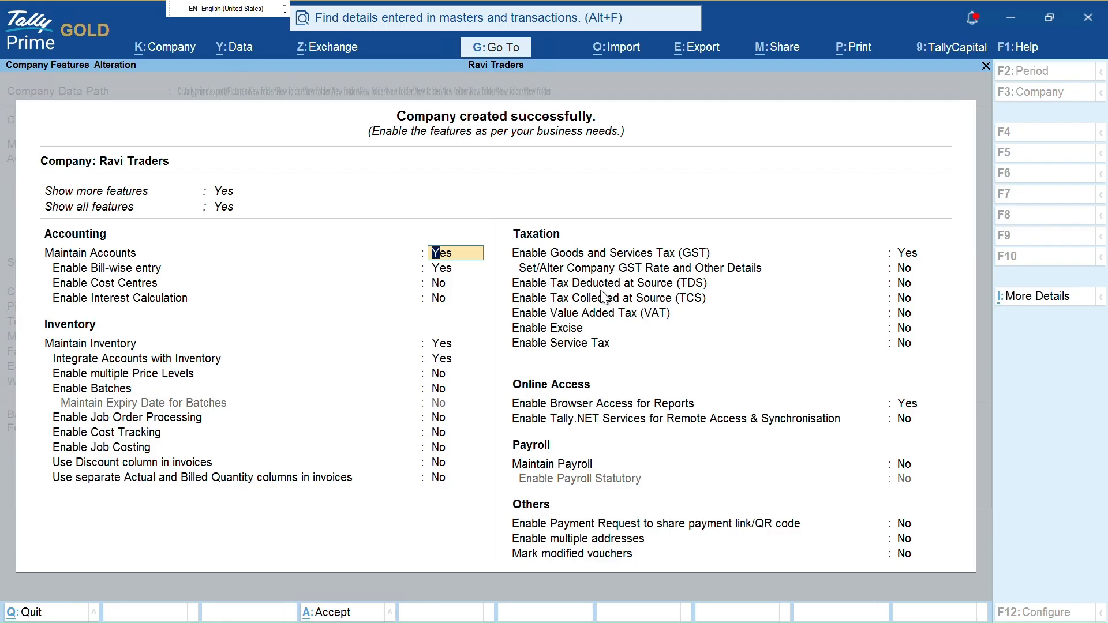
Accept the default Company Features and return to the Gateway of Tally for 1-Apr-25 to 31-Mar-26
{"action": "key", "text": "ctrl+1"}
{"action": "left_click", "coordinate": [900, 243]}
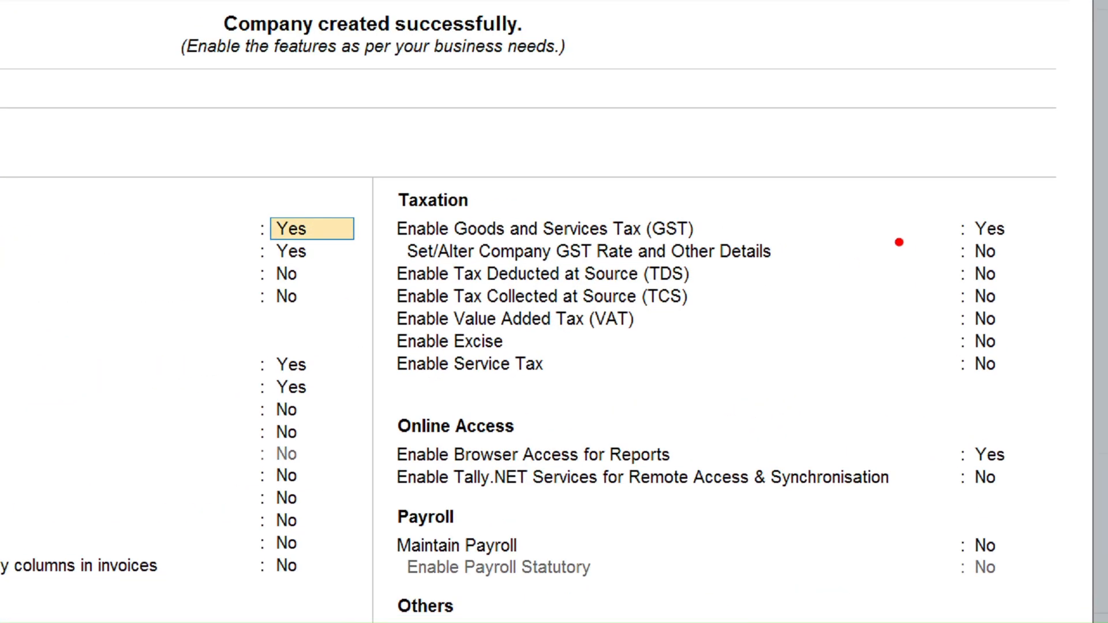
{"action": "mouse_move", "coordinate": [934, 198]}
{"action": "left_mouse_down"}
{"action": "mouse_move", "coordinate": [924, 211]}
{"action": "mouse_move", "coordinate": [1004, 194]}
{"action": "left_mouse_up"}
{"action": "key", "text": "Escape"}
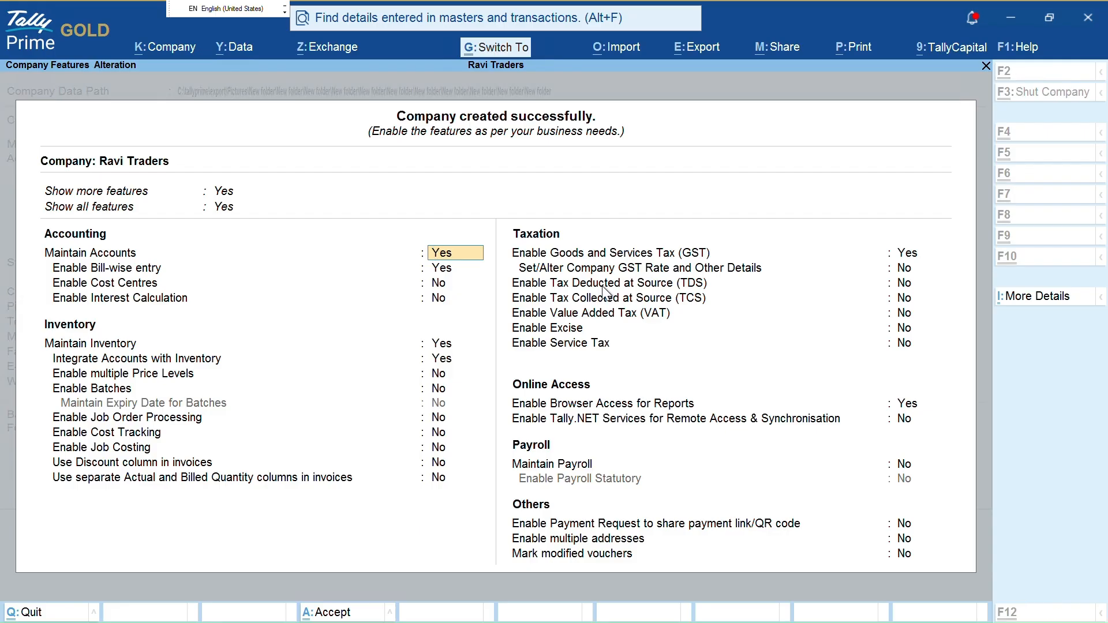
{"action": "key", "text": "ctrl+a"}
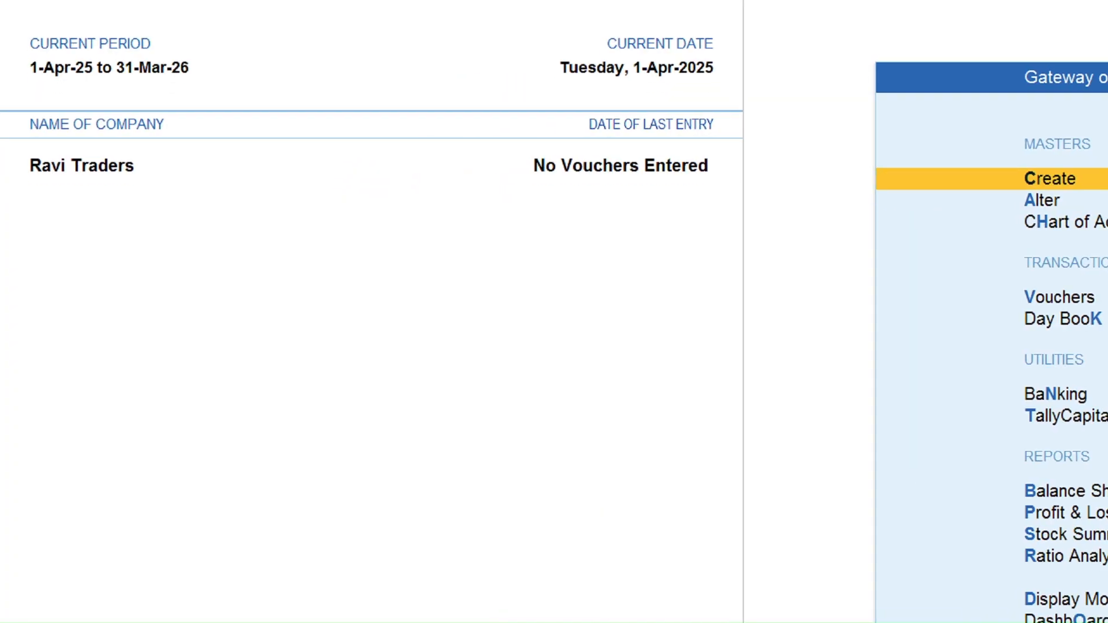
{"action": "mouse_move", "coordinate": [11, 141]}
{"action": "left_mouse_down"}
{"action": "mouse_move", "coordinate": [107, 129]}
{"action": "mouse_move", "coordinate": [111, 115]}
{"action": "left_mouse_up"}
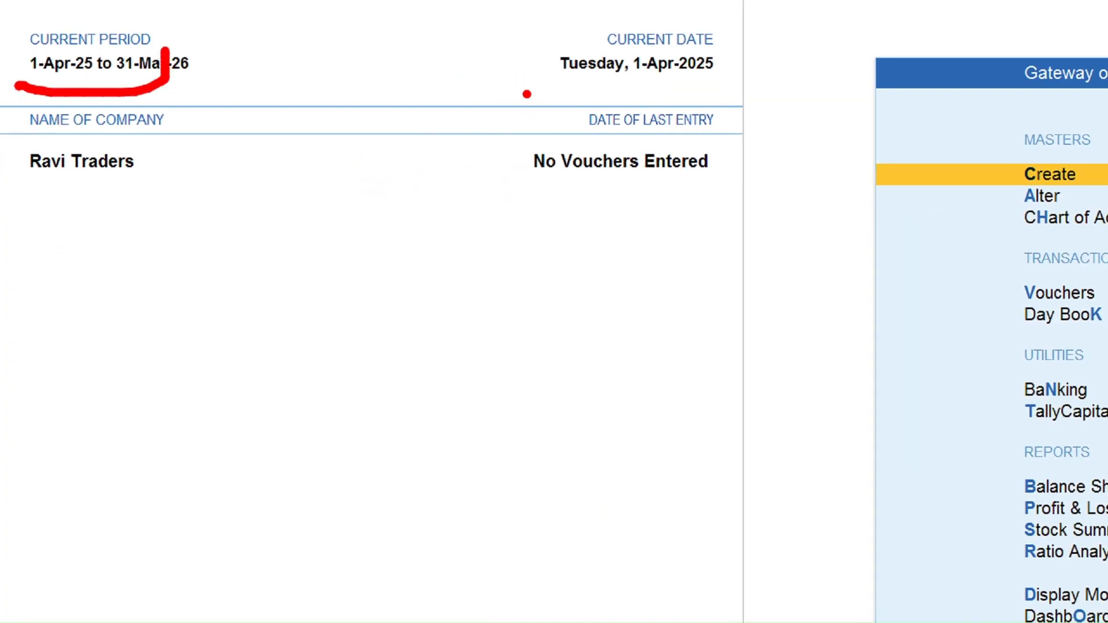
{"action": "left_click_drag", "start_coordinate": [525, 94], "coordinate": [728, 58]}
{"action": "left_click_drag", "start_coordinate": [8, 164], "coordinate": [182, 176]}
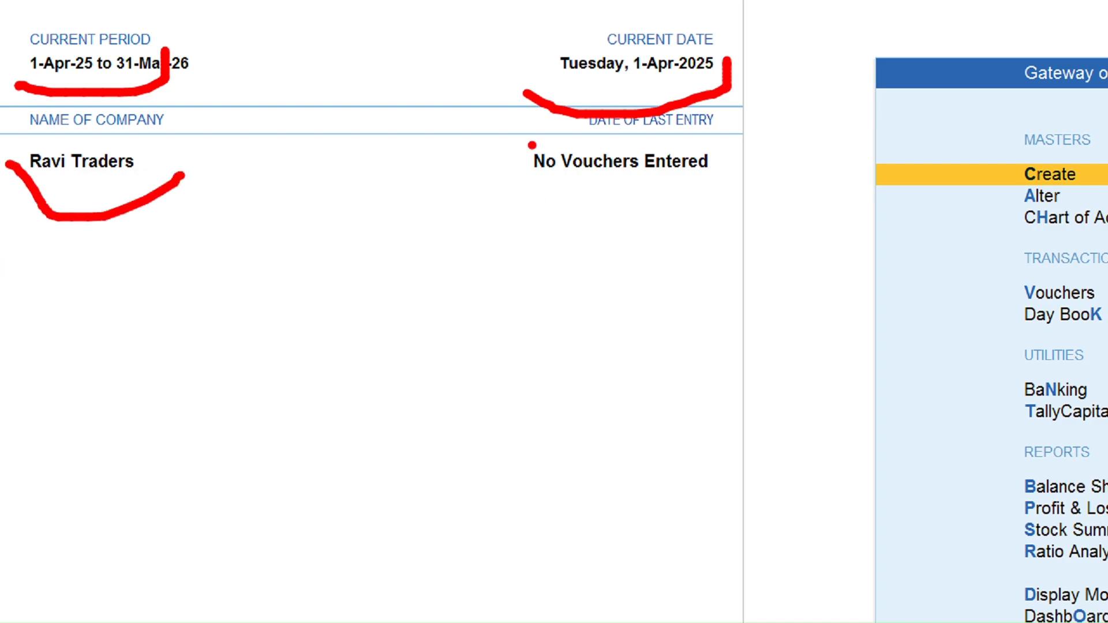
{"action": "mouse_move", "coordinate": [532, 145]}
{"action": "left_mouse_down"}
{"action": "mouse_move", "coordinate": [717, 120]}
{"action": "mouse_move", "coordinate": [655, 122]}
{"action": "left_mouse_up"}
{"action": "key", "text": "Escape"}
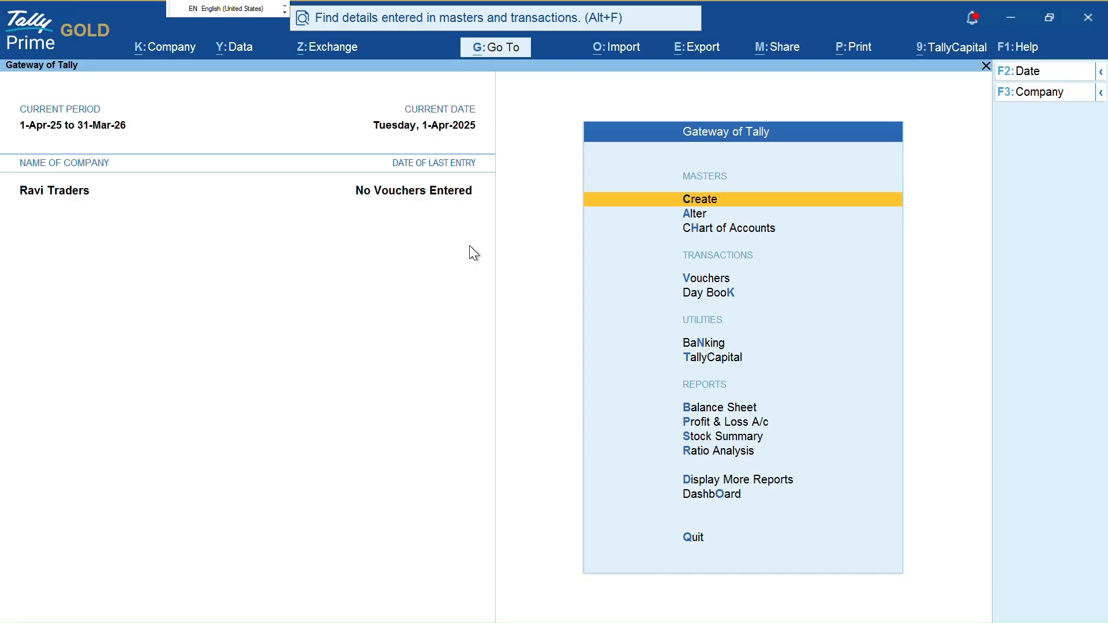
Browse the Create and Alter master lists, then back out to the Gateway of Tally
{"action": "key", "text": "Down"}
{"action": "key", "text": "Return"}
{"action": "key", "text": "Escape"}
{"action": "key", "text": "Up"}
{"action": "key", "text": "Return"}
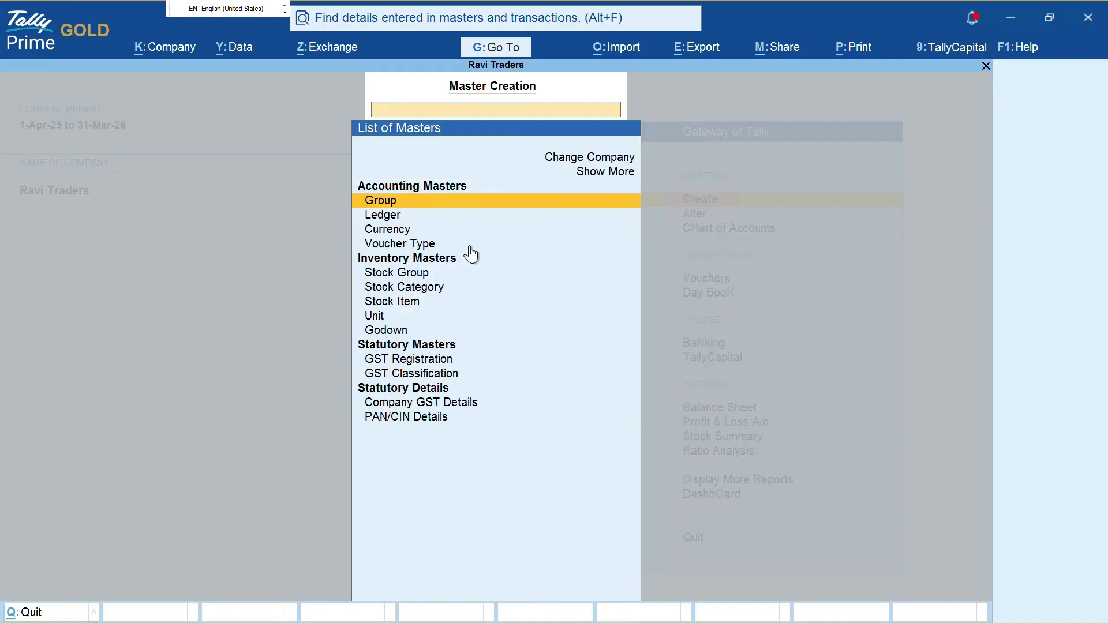
{"action": "key", "text": "Down"}
{"action": "key", "text": "Down"}
{"action": "key", "text": "Down"}
{"action": "key", "text": "Down"}
{"action": "key", "text": "Down"}
{"action": "key", "text": "Down"}
{"action": "key", "text": "Escape"}
{"action": "key", "text": "Down"}
{"action": "key", "text": "Return"}
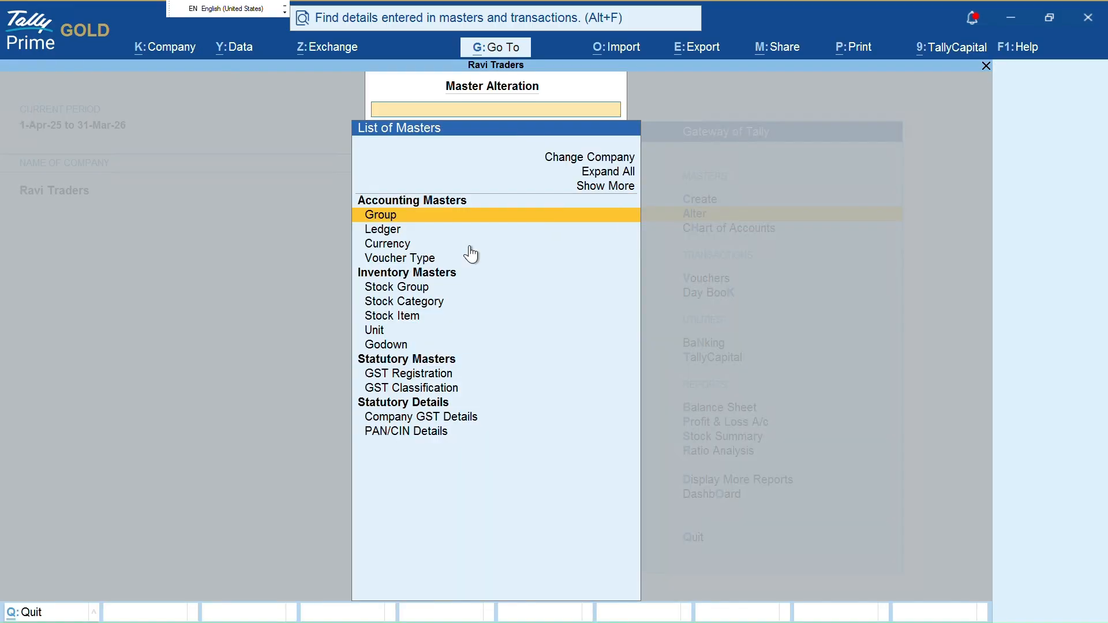
{"action": "key", "text": "Down"}
{"action": "key", "text": "Down"}
{"action": "key", "text": "Escape"}
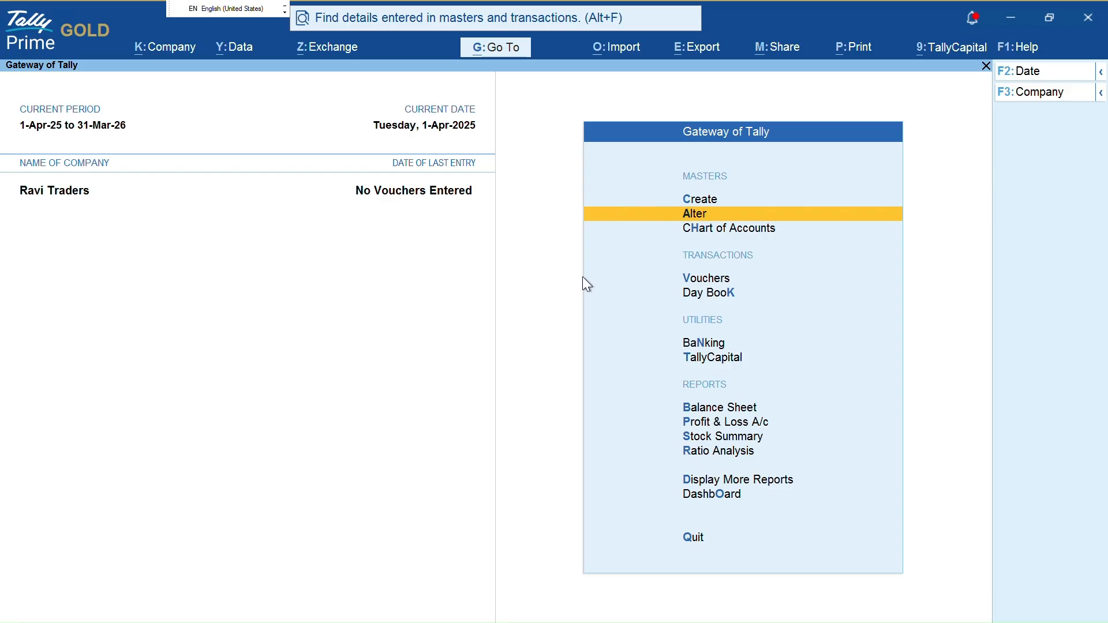
Open a new Payment voucher No. 1 dated 1-Apr-25 from Vouchers
{"action": "key", "text": "alt"}
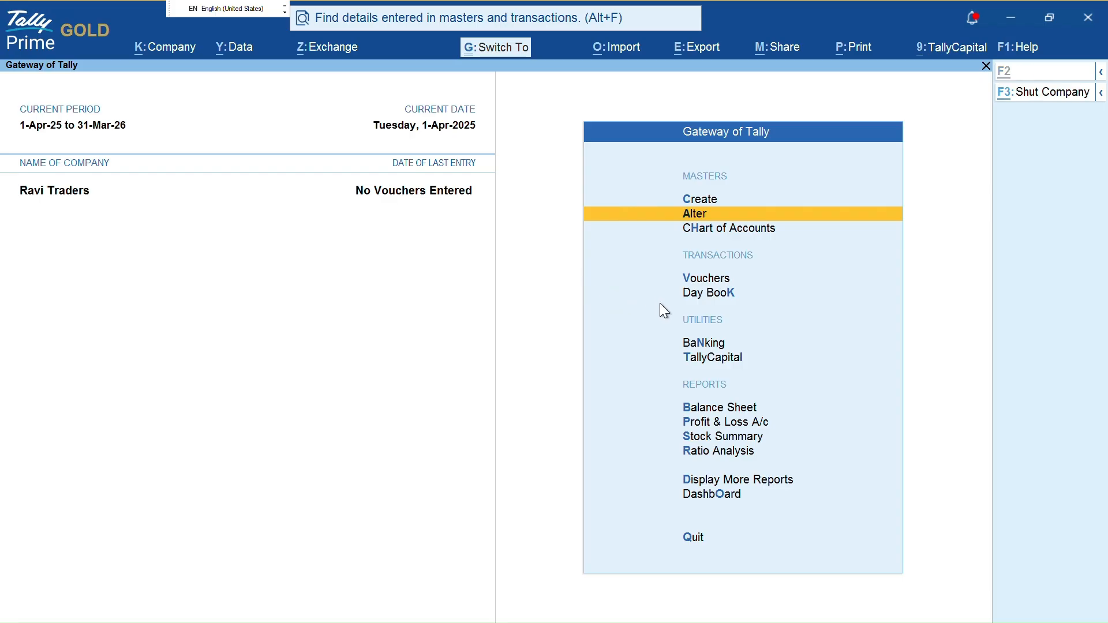
{"action": "mouse_move", "coordinate": [665, 303]}
{"action": "left_mouse_down"}
{"action": "mouse_move", "coordinate": [756, 306]}
{"action": "mouse_move", "coordinate": [757, 288]}
{"action": "mouse_move", "coordinate": [739, 263]}
{"action": "mouse_move", "coordinate": [641, 258]}
{"action": "mouse_move", "coordinate": [628, 283]}
{"action": "left_mouse_up"}
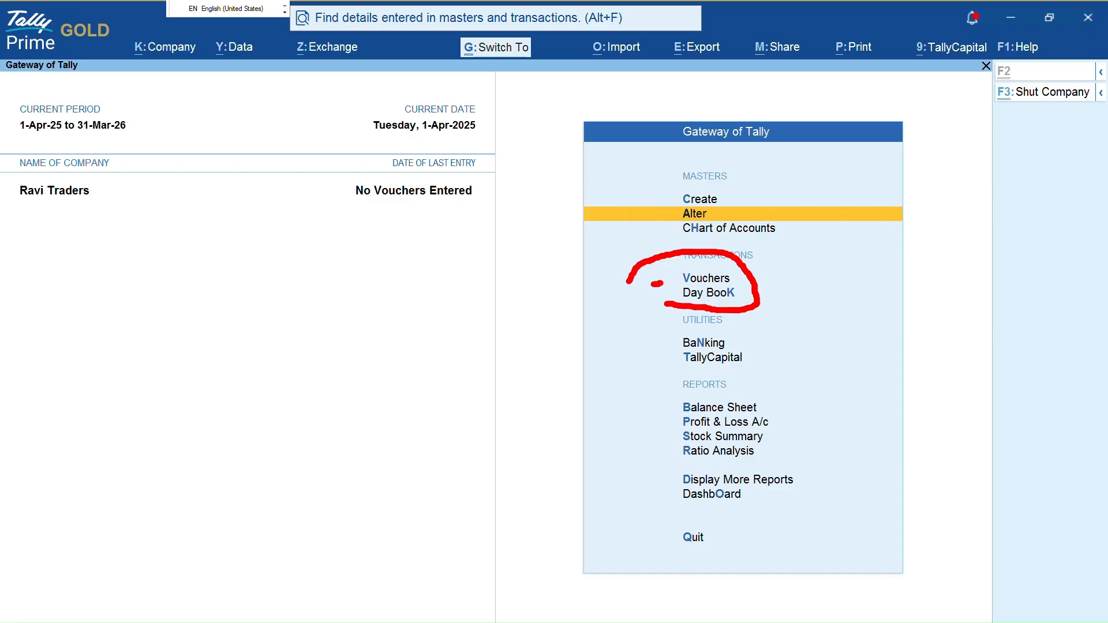
{"action": "left_click", "coordinate": [666, 283]}
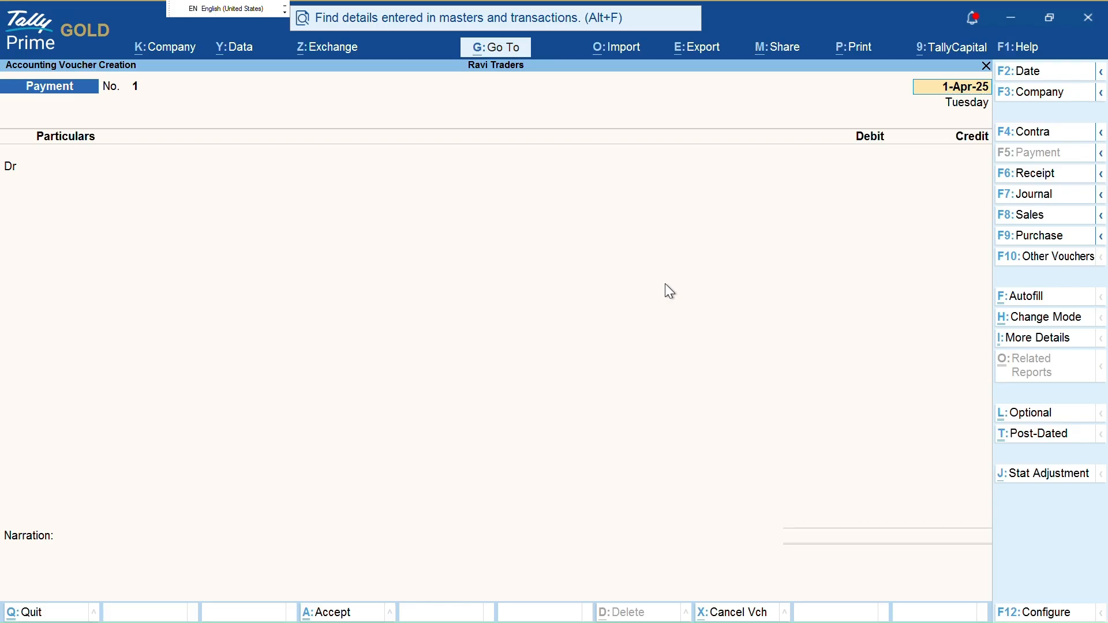
Accept the voucher date and bring up the ledger list for the debit account
{"action": "key", "text": "Return"}
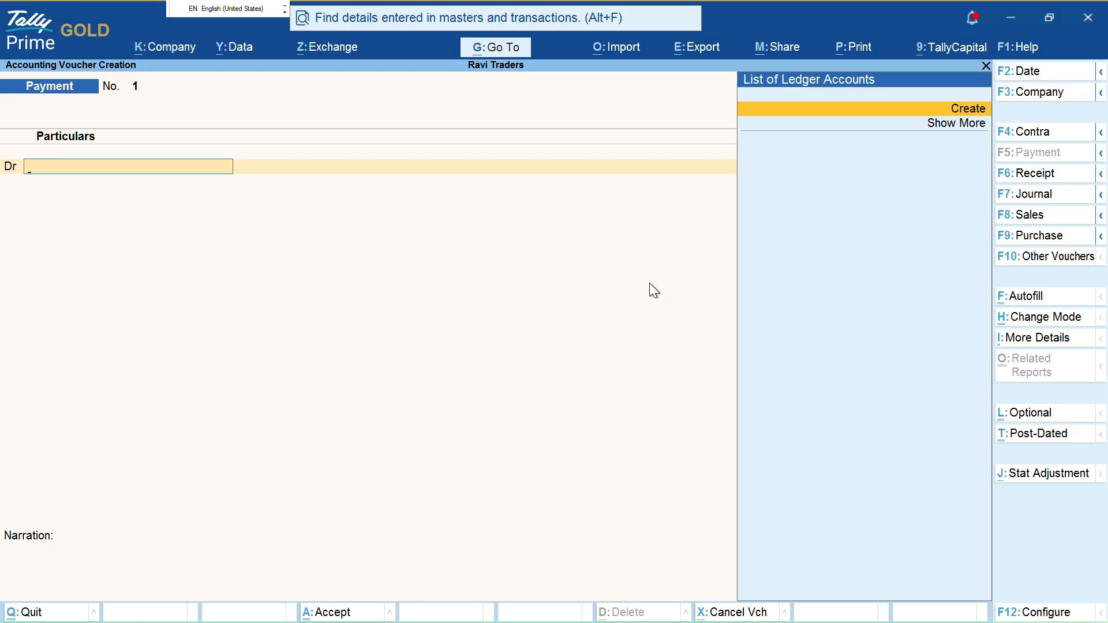
{"action": "key", "text": "ctrl"}
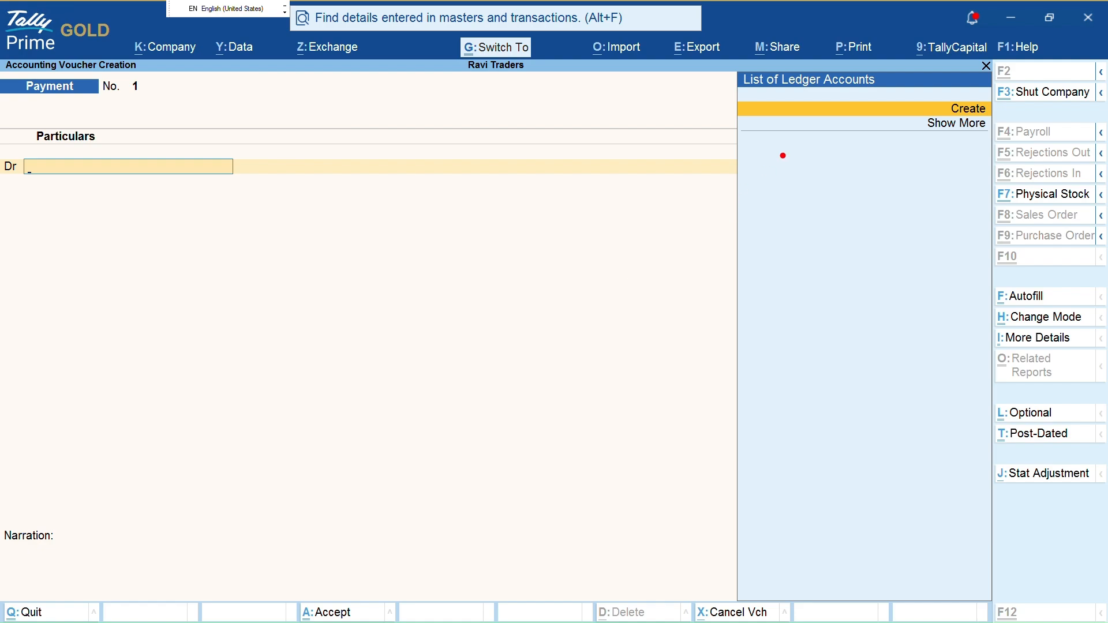
{"action": "left_click_drag", "start_coordinate": [716, 109], "coordinate": [855, 118]}
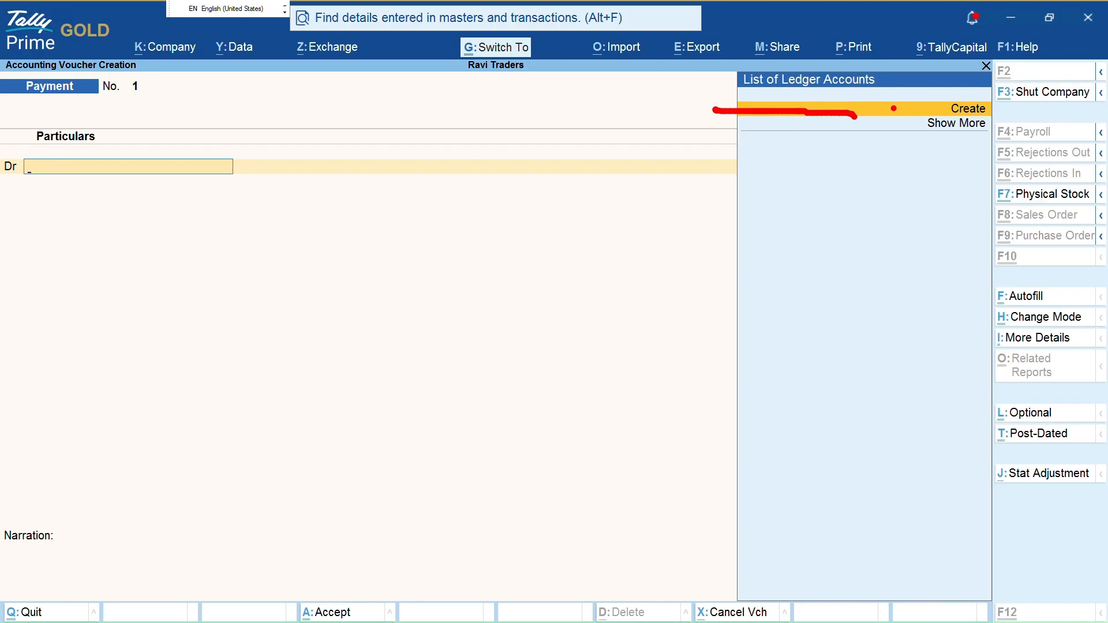
{"action": "mouse_move", "coordinate": [930, 92]}
{"action": "left_mouse_down"}
{"action": "mouse_move", "coordinate": [955, 119]}
{"action": "mouse_move", "coordinate": [1004, 112]}
{"action": "mouse_move", "coordinate": [965, 96]}
{"action": "mouse_move", "coordinate": [925, 103]}
{"action": "mouse_move", "coordinate": [926, 141]}
{"action": "left_mouse_up"}
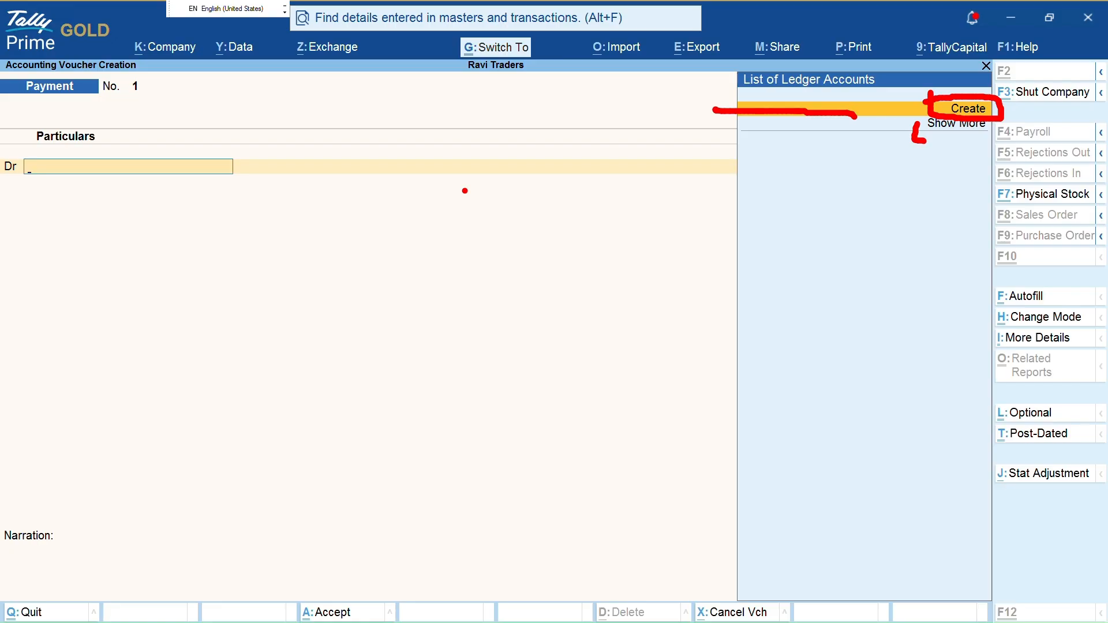
{"action": "key", "text": "Escape"}
{"action": "left_click", "coordinate": [459, 190]}
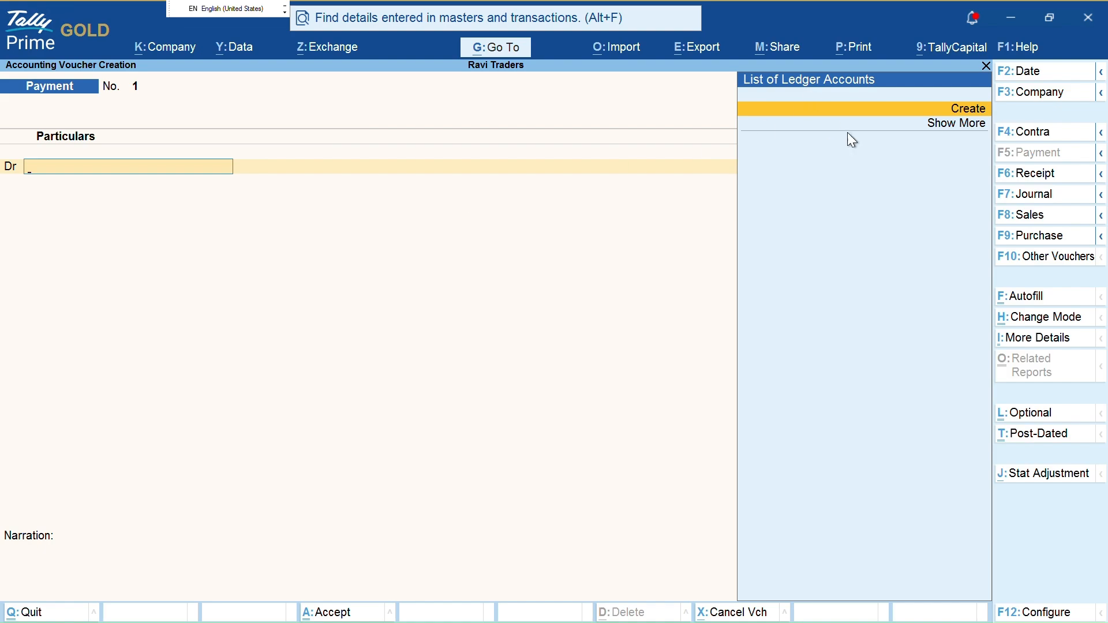
{"action": "key", "text": "ctrl+1"}
{"action": "left_click", "coordinate": [915, 103]}
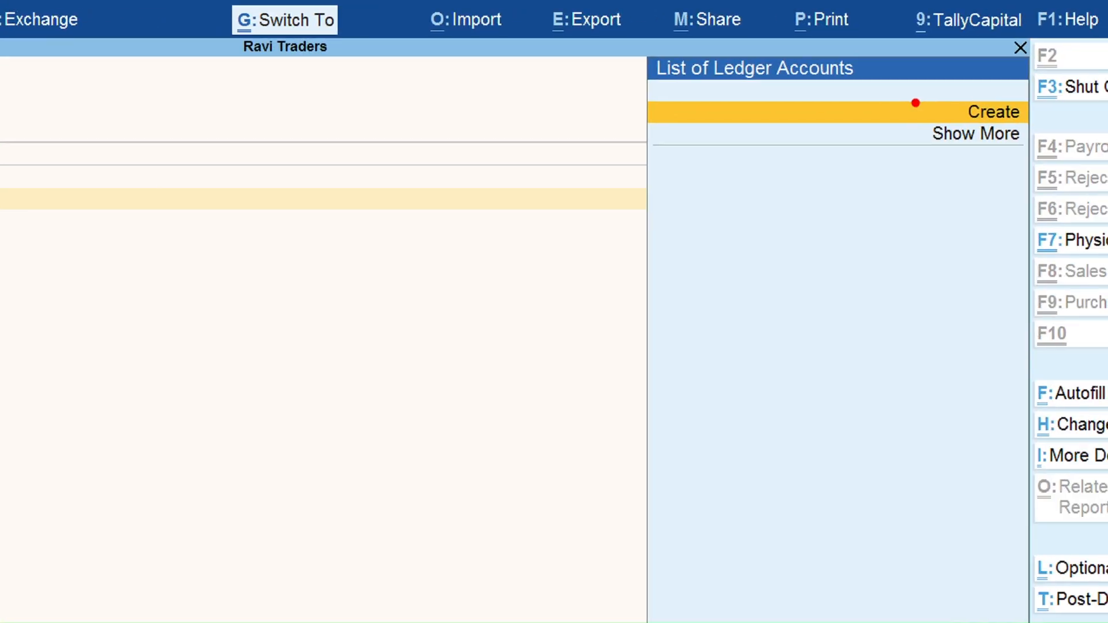
{"action": "left_click_drag", "start_coordinate": [889, 119], "coordinate": [950, 123]}
{"action": "key", "text": "Escape"}
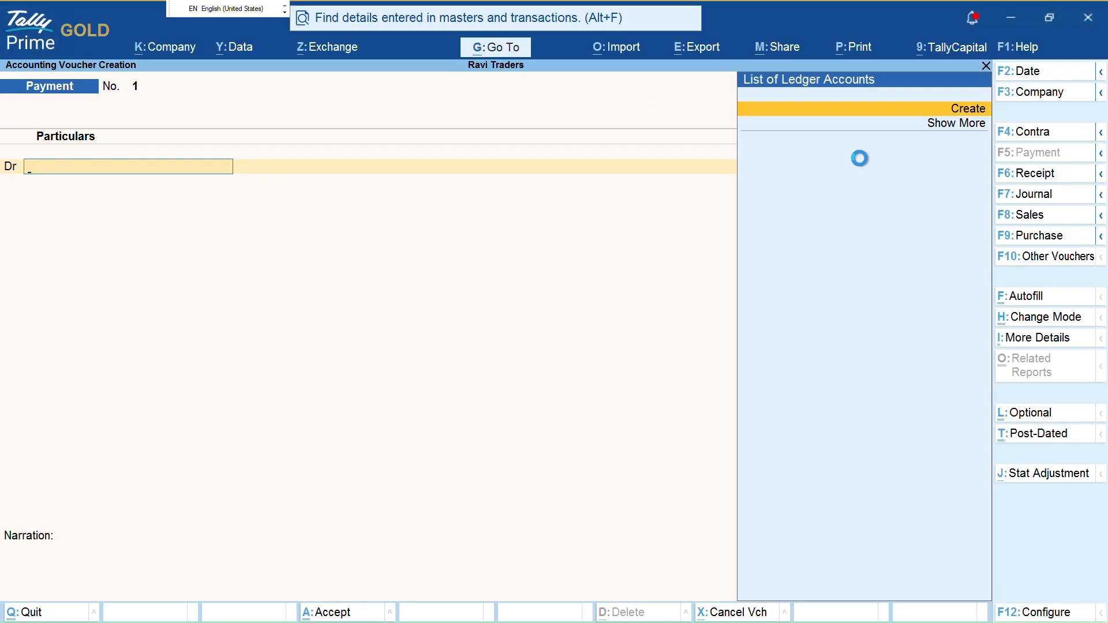
Open a blank Ledger Creation form with Alt+C, then switch to the BANK STATEMENT folder
{"action": "key", "text": "Return"}
{"action": "key", "text": "Escape"}
{"action": "key", "text": "ctrl"}
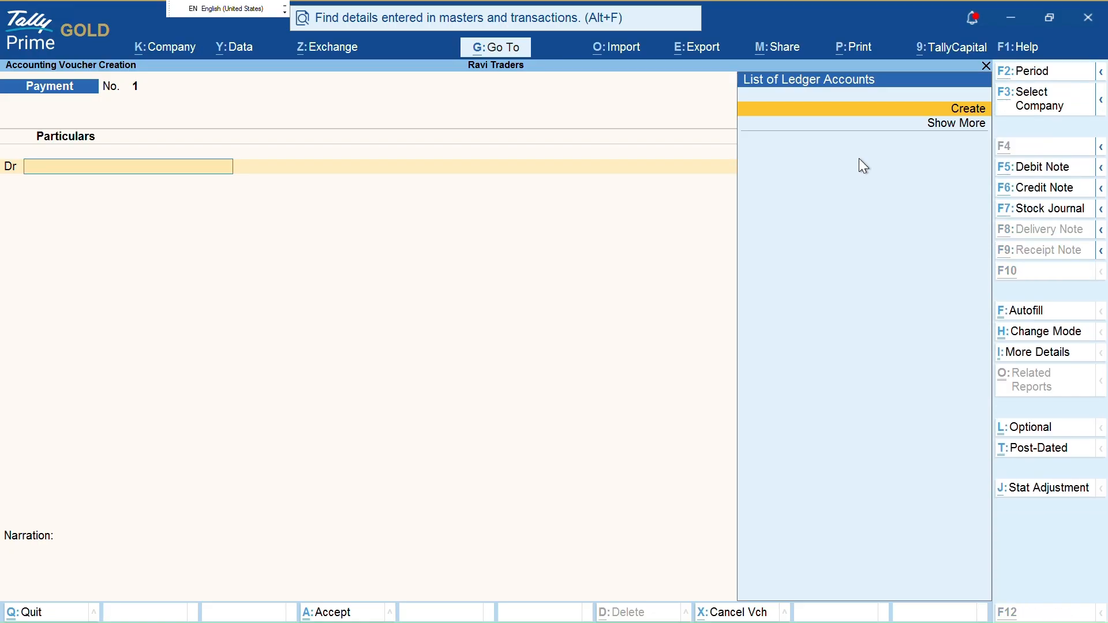
{"action": "key", "text": "alt+c"}
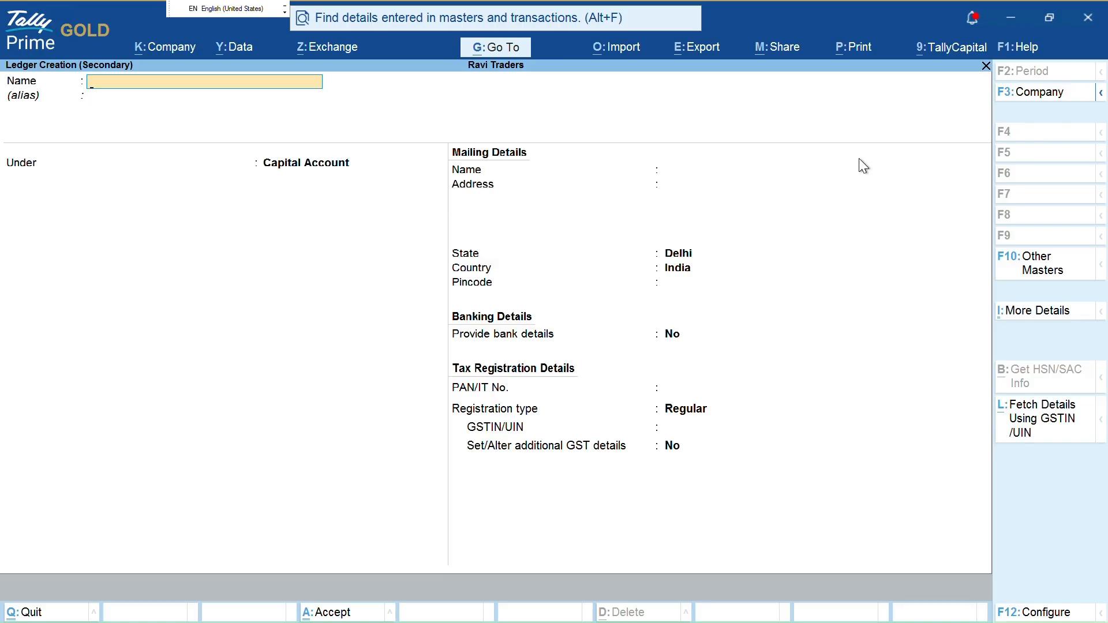
{"action": "key", "text": "alt+Tab"}
{"action": "key", "text": "Tab"}
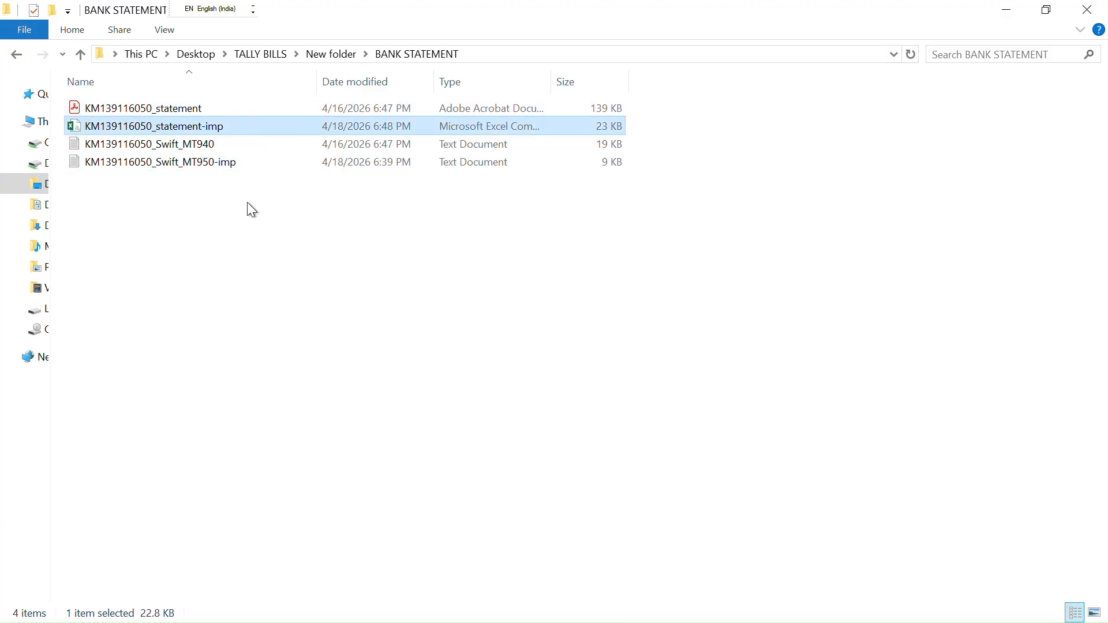
Look over the statement files, selecting the two SWIFT text files, then clear the selection
{"action": "left_click_drag", "start_coordinate": [244, 283], "coordinate": [239, 147]}
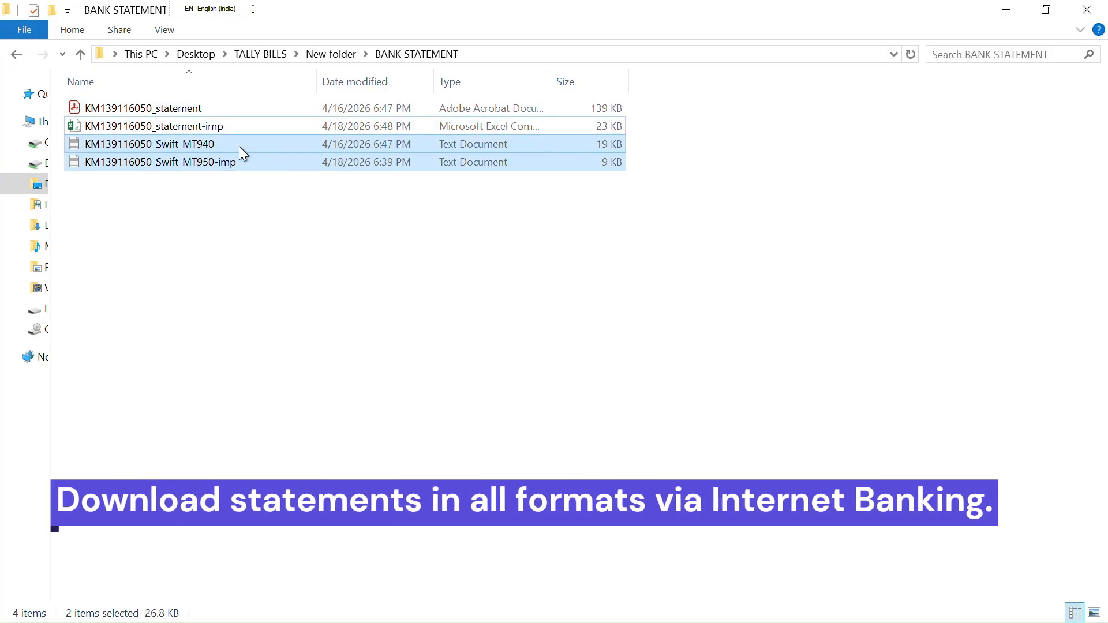
{"action": "left_click_drag", "start_coordinate": [212, 241], "coordinate": [214, 144]}
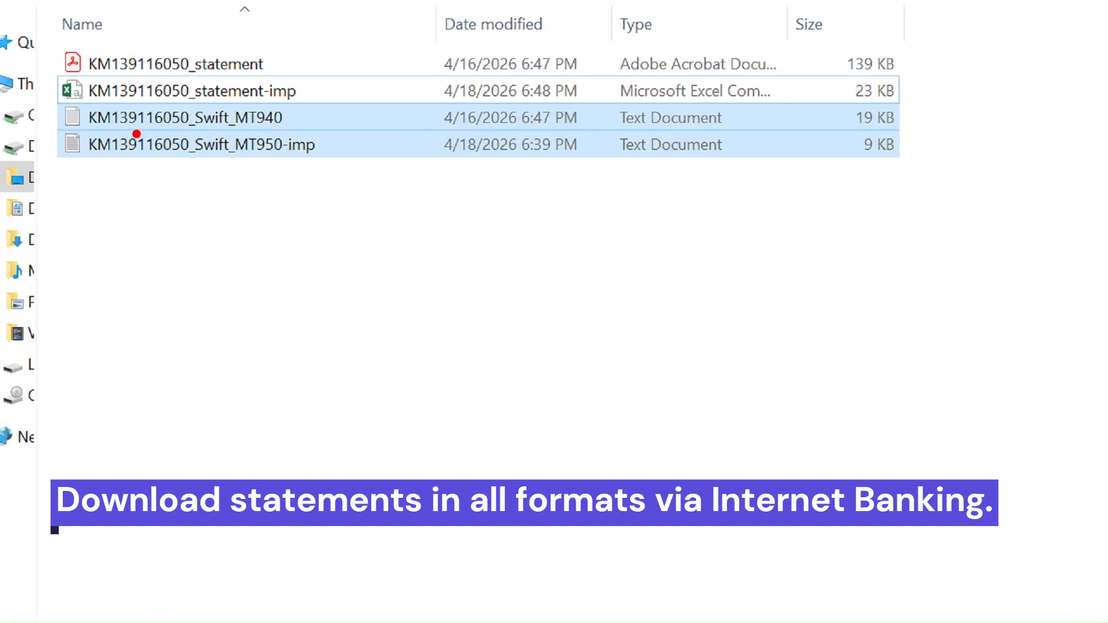
{"action": "left_click_drag", "start_coordinate": [136, 133], "coordinate": [314, 123]}
{"action": "mouse_move", "coordinate": [269, 163]}
{"action": "left_mouse_down"}
{"action": "mouse_move", "coordinate": [248, 163]}
{"action": "mouse_move", "coordinate": [302, 163]}
{"action": "left_mouse_up"}
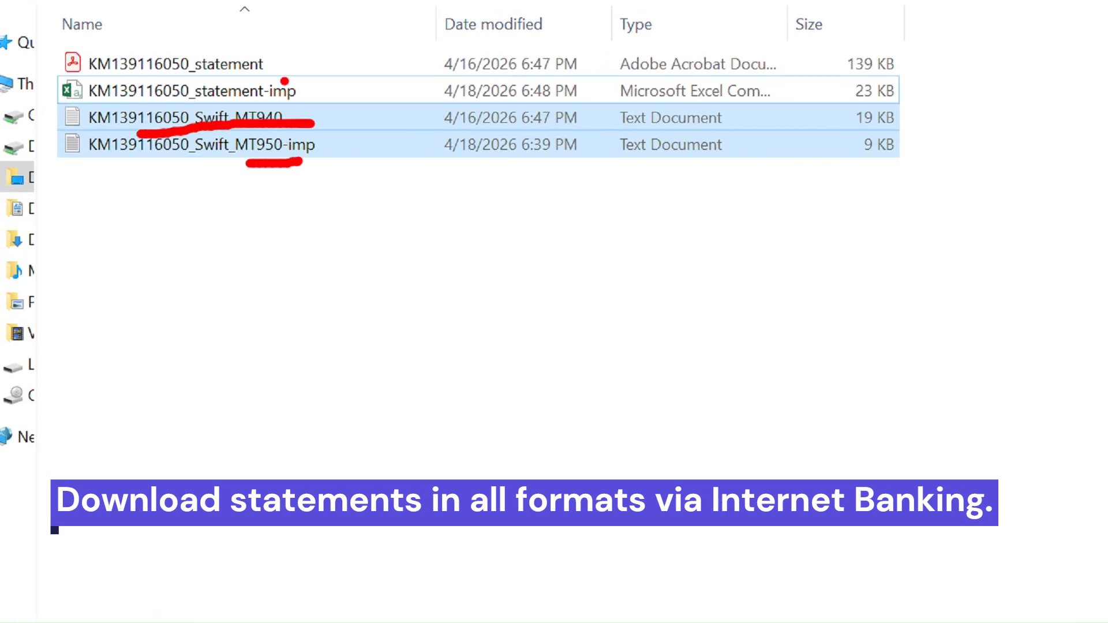
{"action": "left_click_drag", "start_coordinate": [311, 96], "coordinate": [348, 87]}
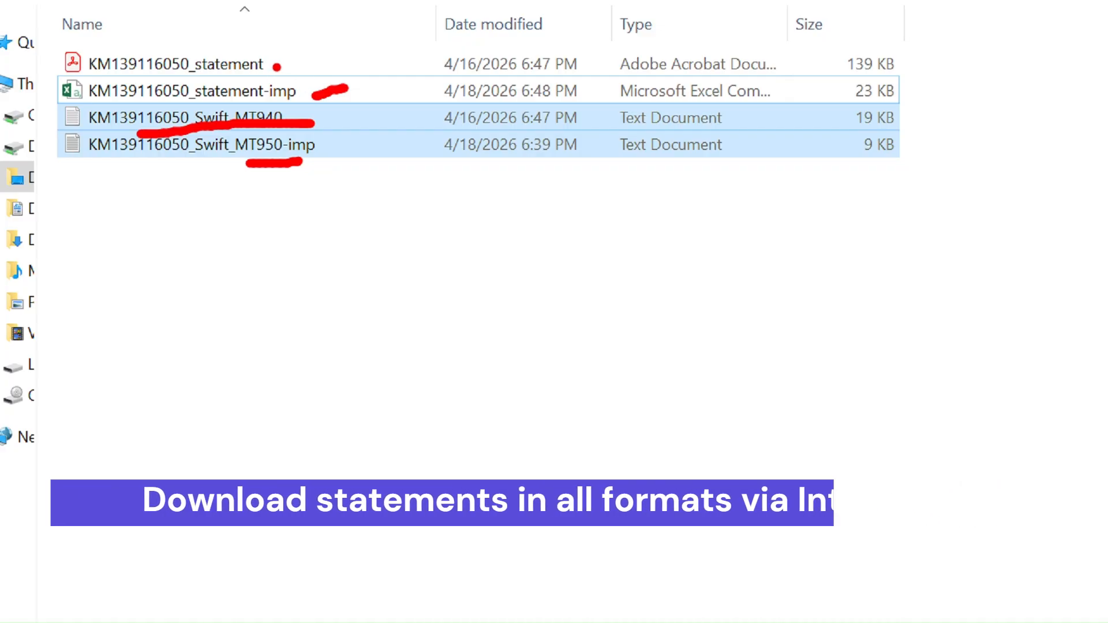
{"action": "left_click_drag", "start_coordinate": [274, 67], "coordinate": [320, 61]}
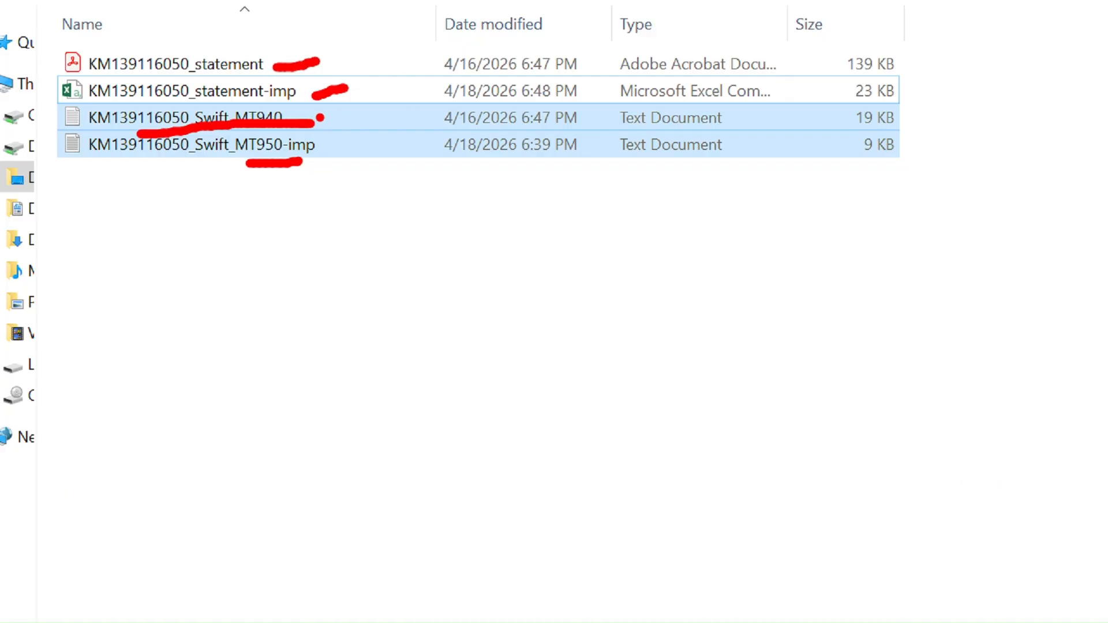
{"action": "key", "text": "Escape"}
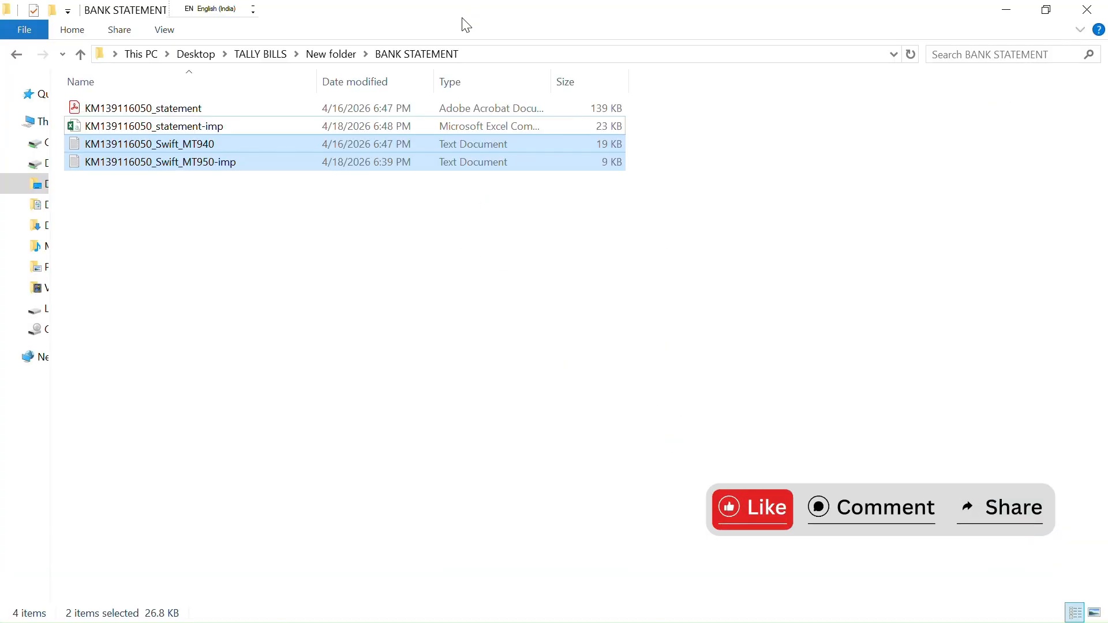
{"action": "left_click", "coordinate": [317, 292]}
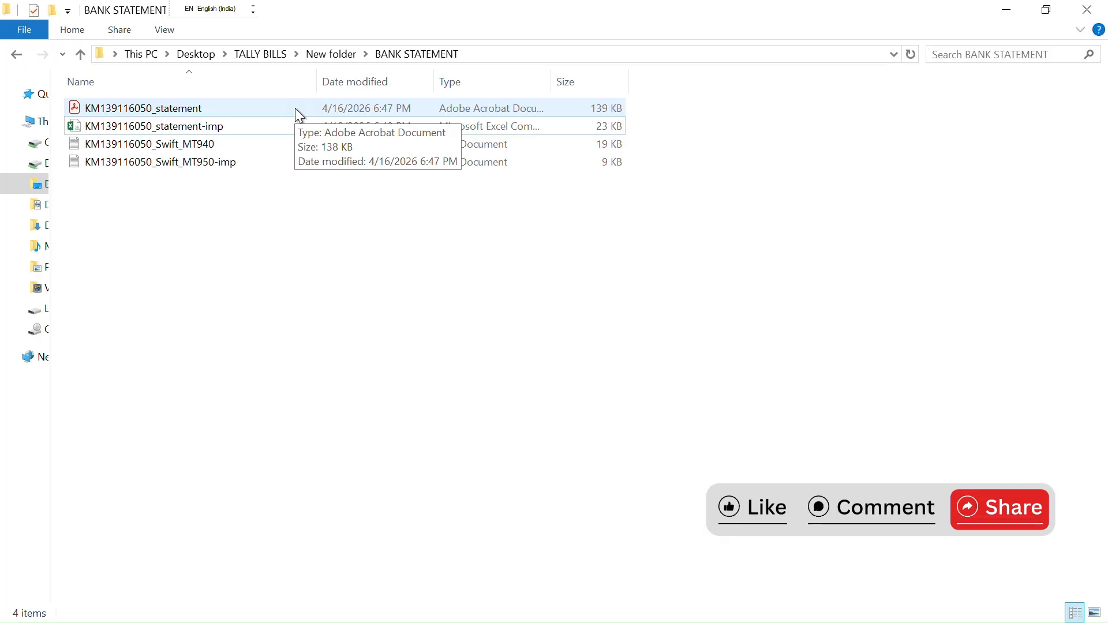
{"action": "double_click", "coordinate": [280, 125]}
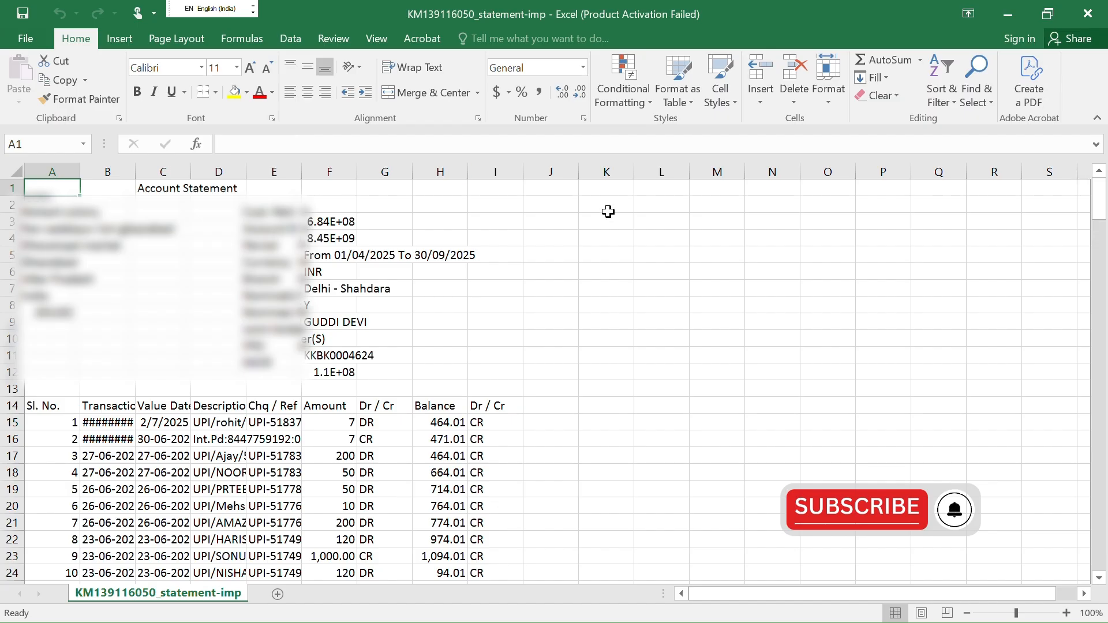
{"action": "double_click", "coordinate": [358, 171]}
{"action": "left_click_drag", "start_coordinate": [302, 171], "coordinate": [329, 173]}
{"action": "key", "text": "alt+Tab"}
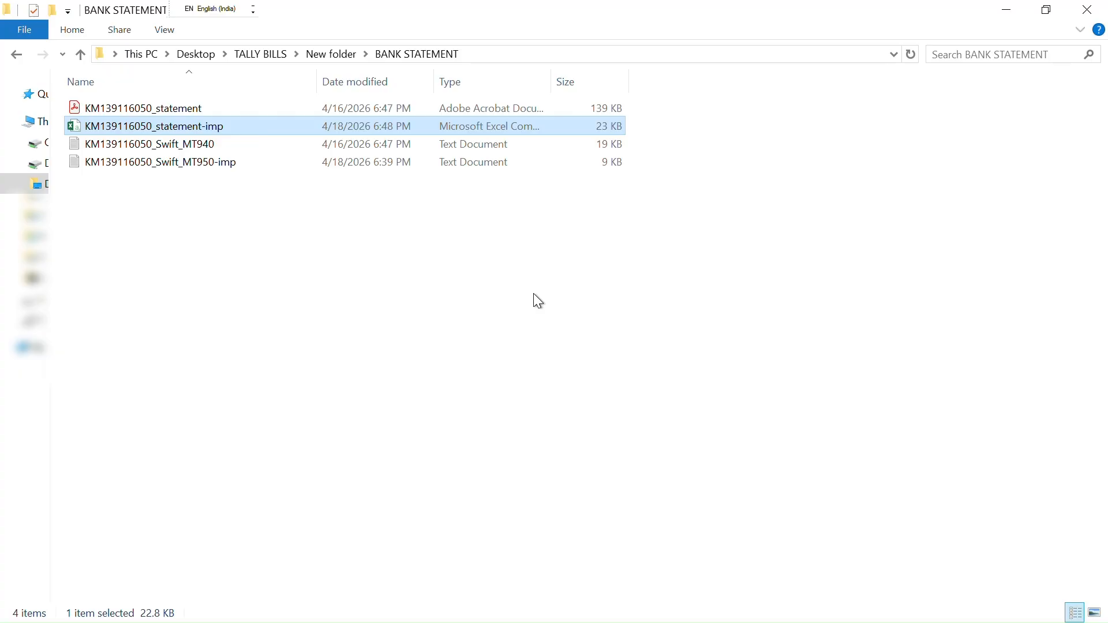
{"action": "key", "text": "alt+Tab"}
{"action": "key", "text": "alt+Tab"}
{"action": "key", "text": "alt+Tab"}
{"action": "key", "text": "alt+Tab"}
{"action": "key", "text": "alt+Tab"}
{"action": "key", "text": "alt+Tab"}
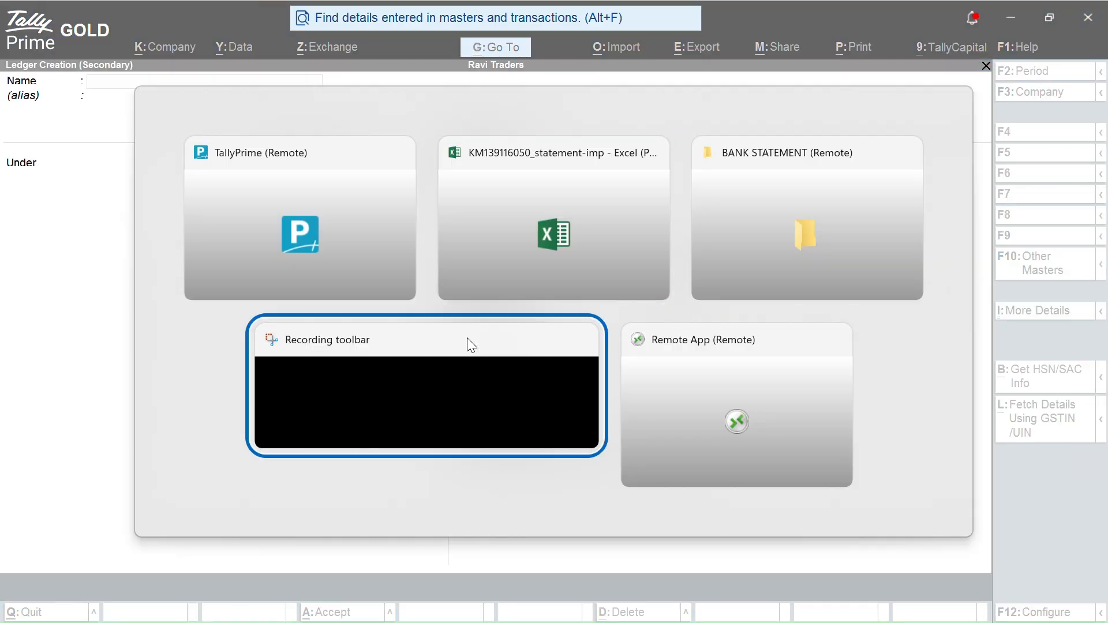
{"action": "key", "text": "alt+Tab"}
{"action": "key", "text": "alt+Tab"}
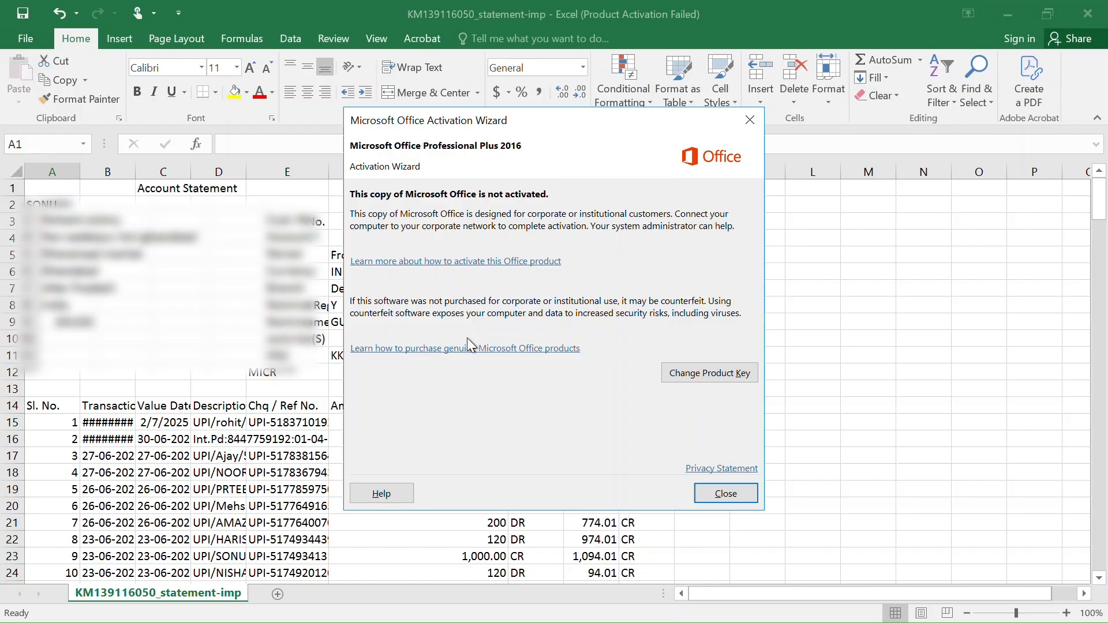
{"action": "left_click", "coordinate": [751, 488]}
{"action": "key", "text": "alt+Tab"}
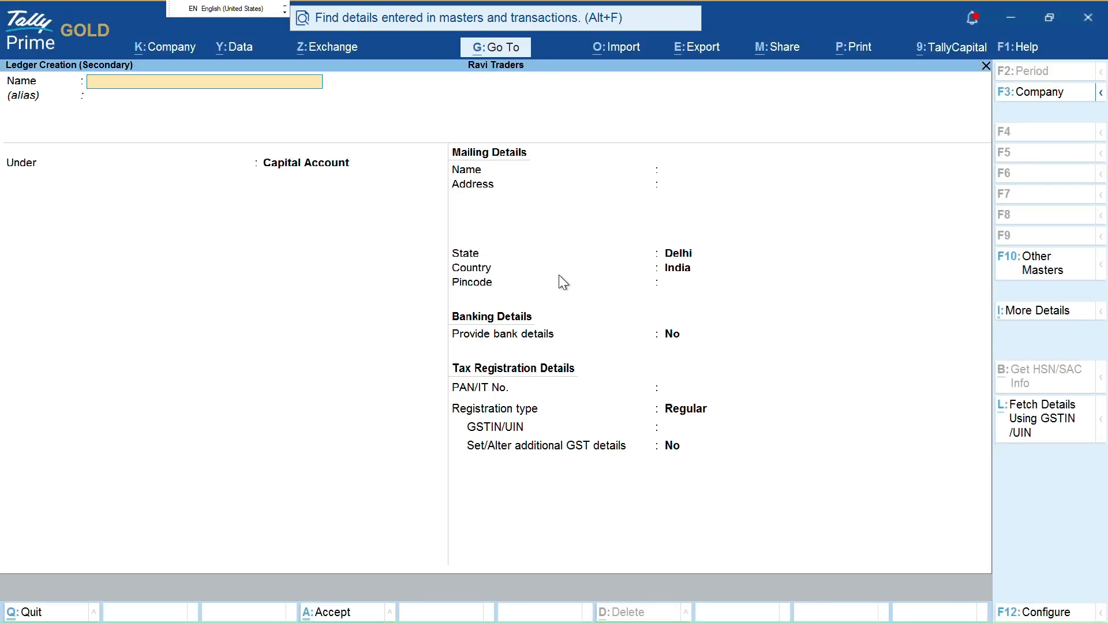
Name the ledger Kotak and choose Bank Accounts as its parent group
{"action": "type", "text": "Kotak"}
{"action": "key", "text": "Return"}
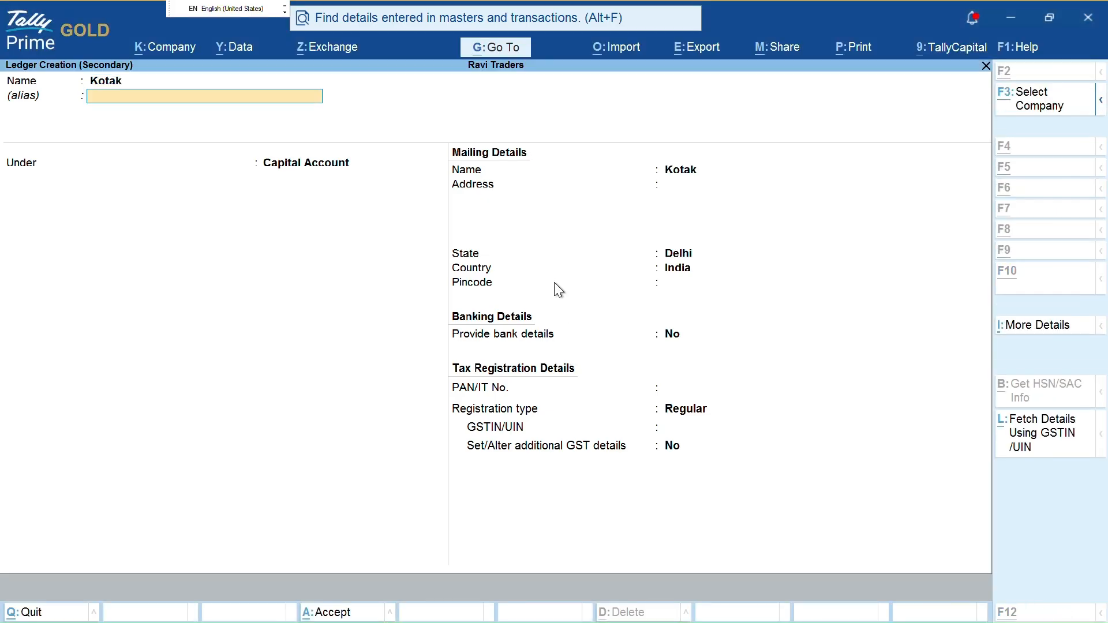
{"action": "key", "text": "alt+Tab"}
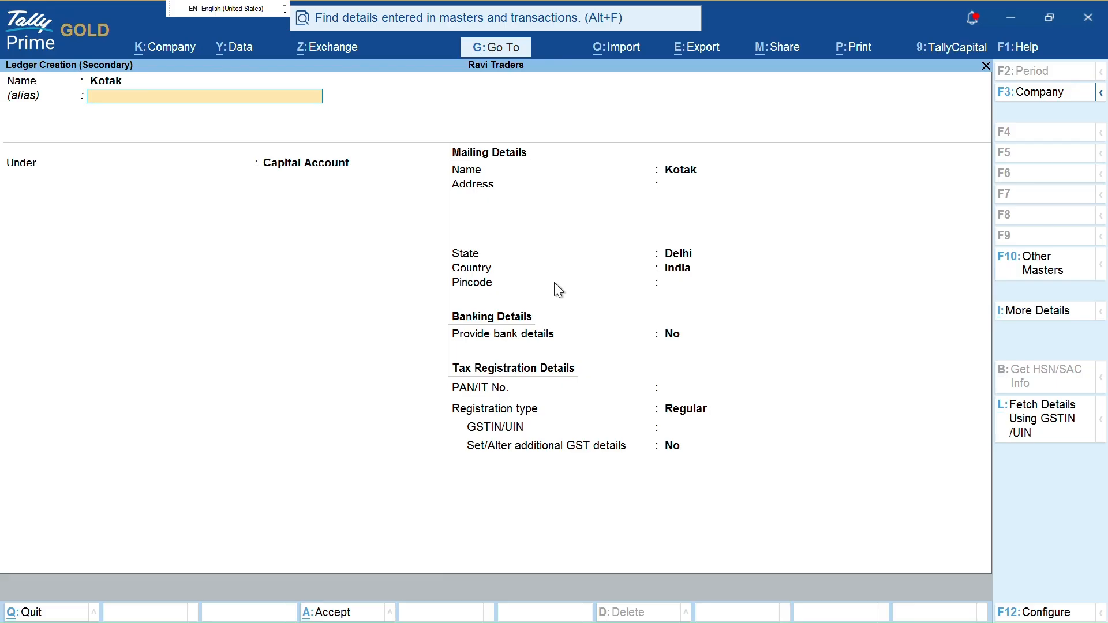
{"action": "key", "text": "ctrl+1"}
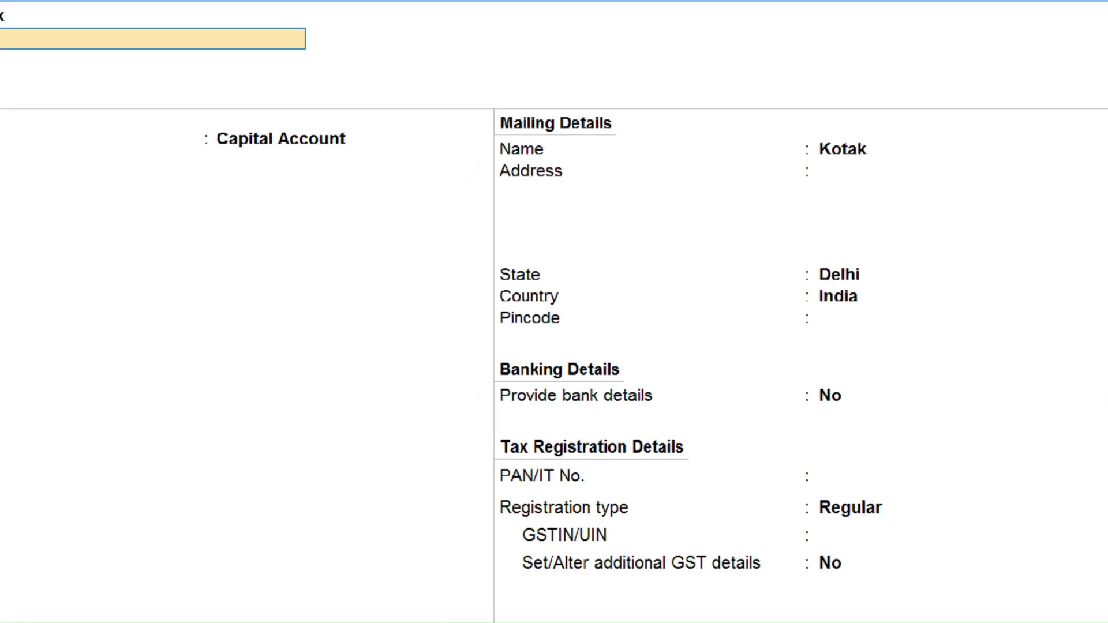
{"action": "key", "text": "Escape"}
{"action": "key", "text": "Return"}
{"action": "type", "text": "Su"}
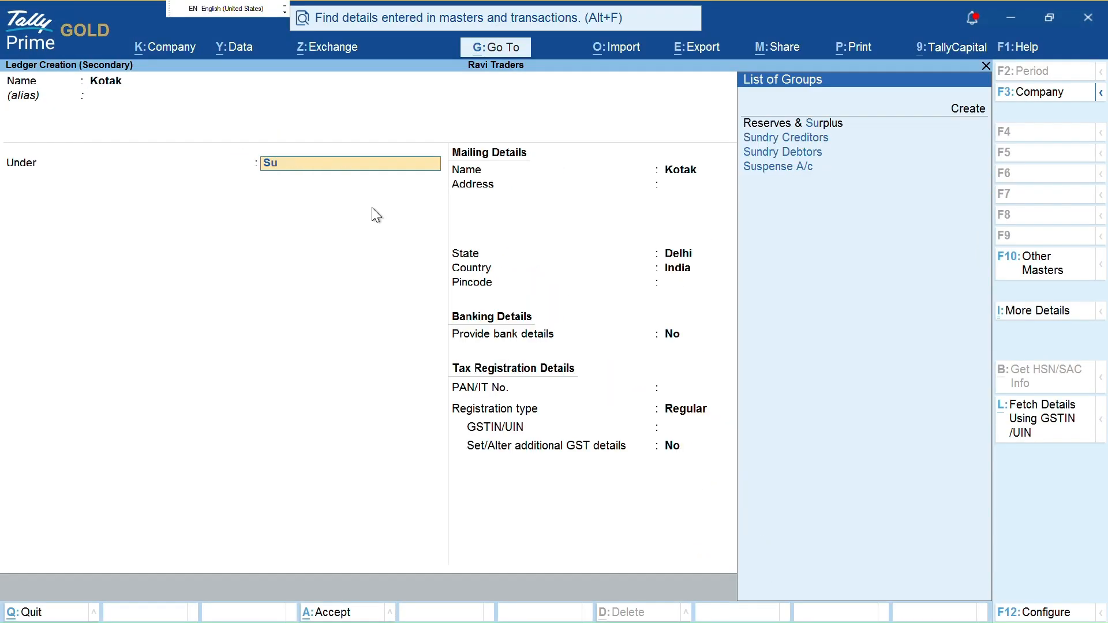
{"action": "key", "text": "BackSpace"}
{"action": "key", "text": "BackSpace"}
{"action": "type", "text": "Bank"}
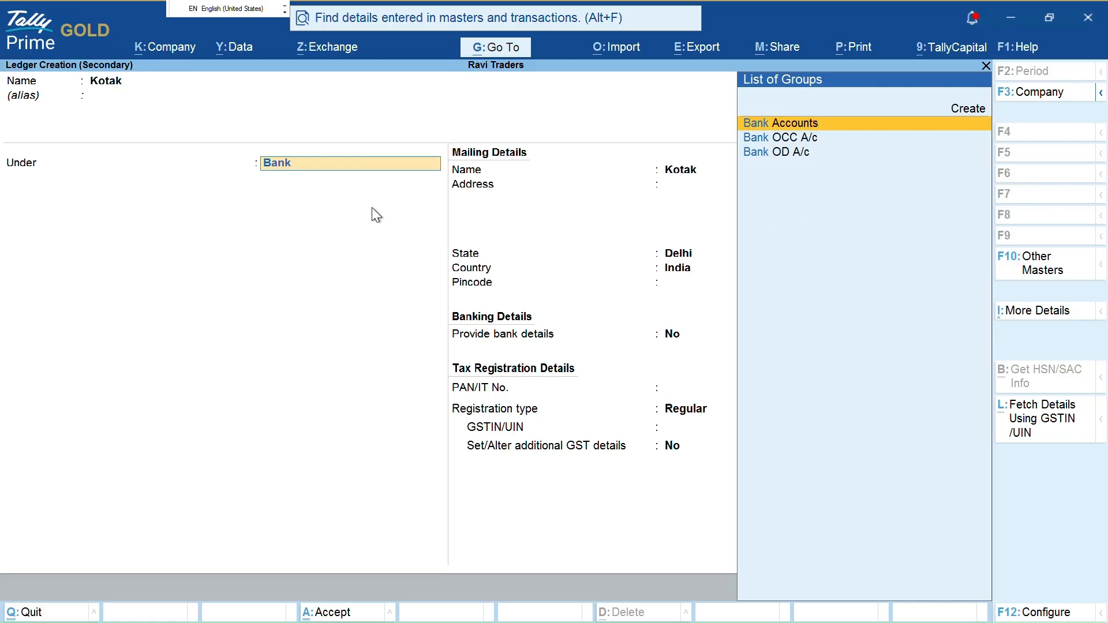
{"action": "key", "text": "Return"}
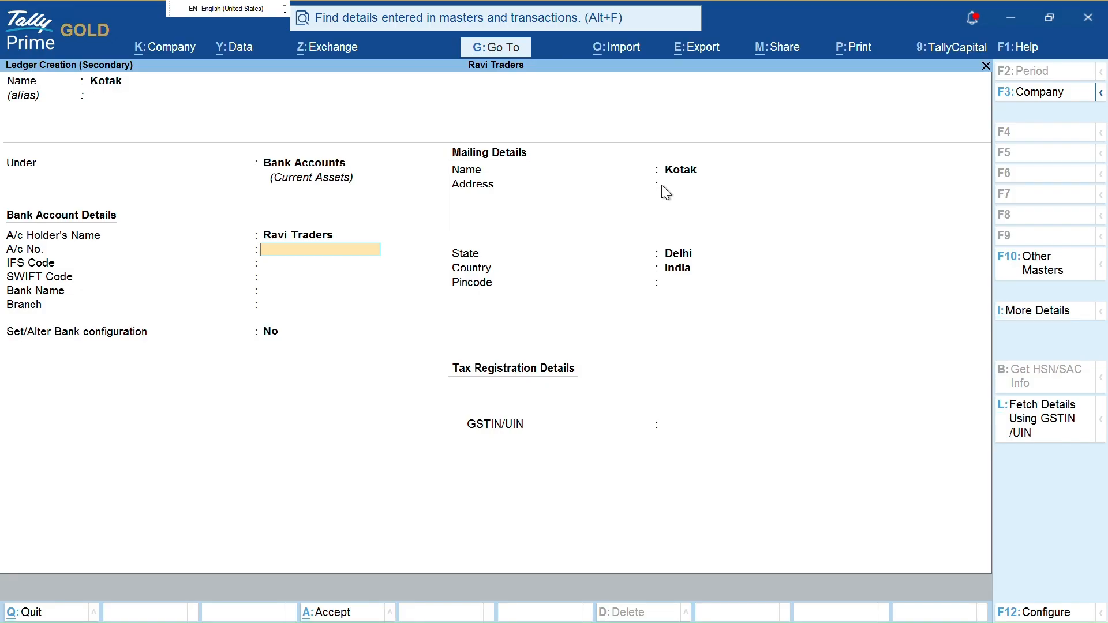
{"action": "key", "text": "ctrl"}
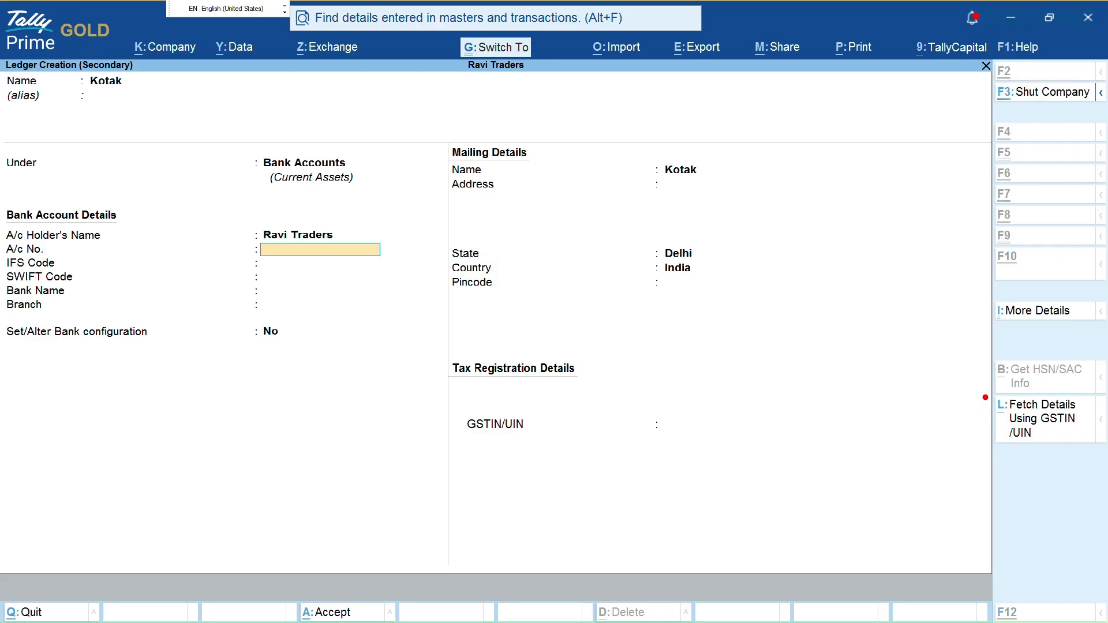
{"action": "mouse_move", "coordinate": [985, 397]}
{"action": "left_mouse_down"}
{"action": "mouse_move", "coordinate": [1100, 493]}
{"action": "mouse_move", "coordinate": [1106, 404]}
{"action": "mouse_move", "coordinate": [1077, 392]}
{"action": "left_mouse_up"}
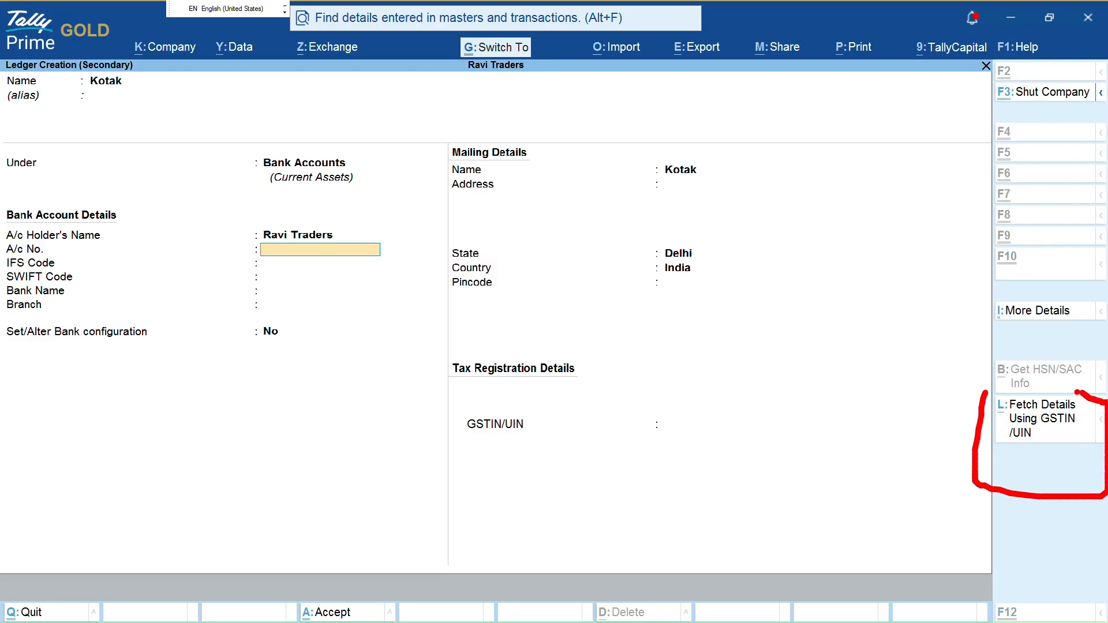
{"action": "mouse_move", "coordinate": [987, 397]}
{"action": "left_mouse_down"}
{"action": "mouse_move", "coordinate": [1018, 385]}
{"action": "mouse_move", "coordinate": [1081, 391]}
{"action": "left_mouse_up"}
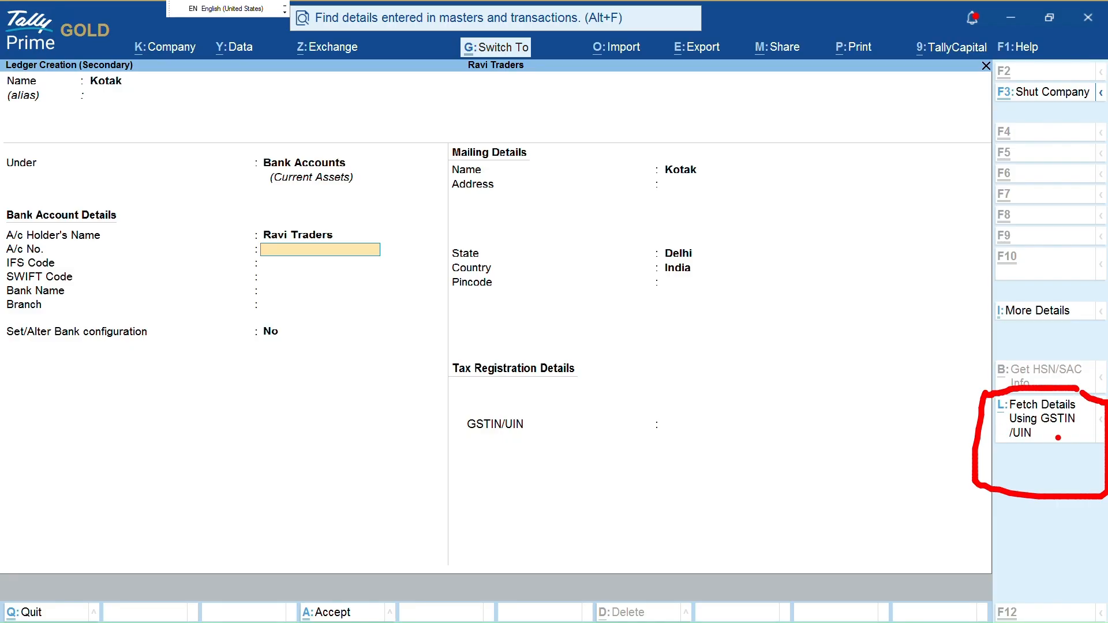
{"action": "key", "text": "Escape"}
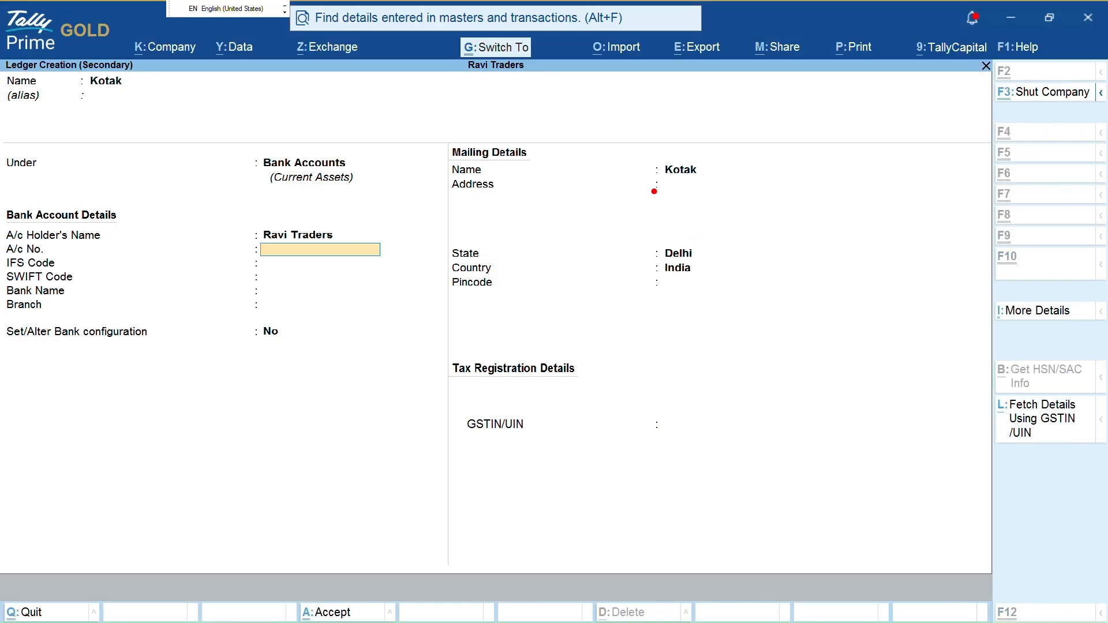
{"action": "mouse_move", "coordinate": [644, 169]}
{"action": "left_mouse_down"}
{"action": "mouse_move", "coordinate": [753, 217]}
{"action": "mouse_move", "coordinate": [752, 190]}
{"action": "left_mouse_up"}
{"action": "left_click_drag", "start_coordinate": [663, 183], "coordinate": [718, 169]}
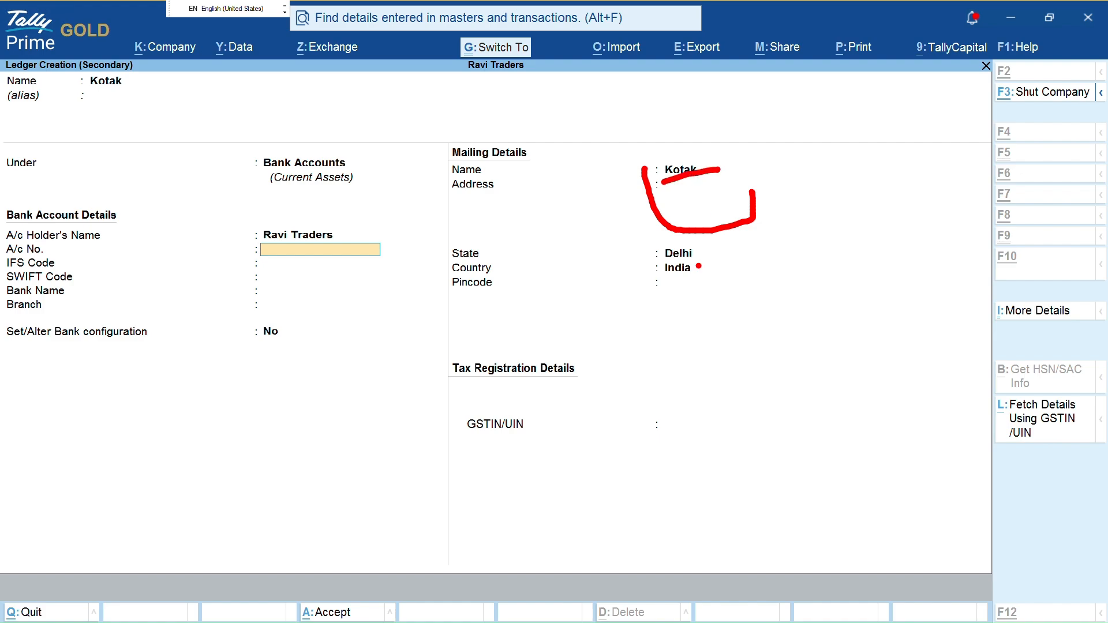
{"action": "left_click_drag", "start_coordinate": [611, 421], "coordinate": [750, 388]}
{"action": "left_click_drag", "start_coordinate": [644, 238], "coordinate": [759, 276]}
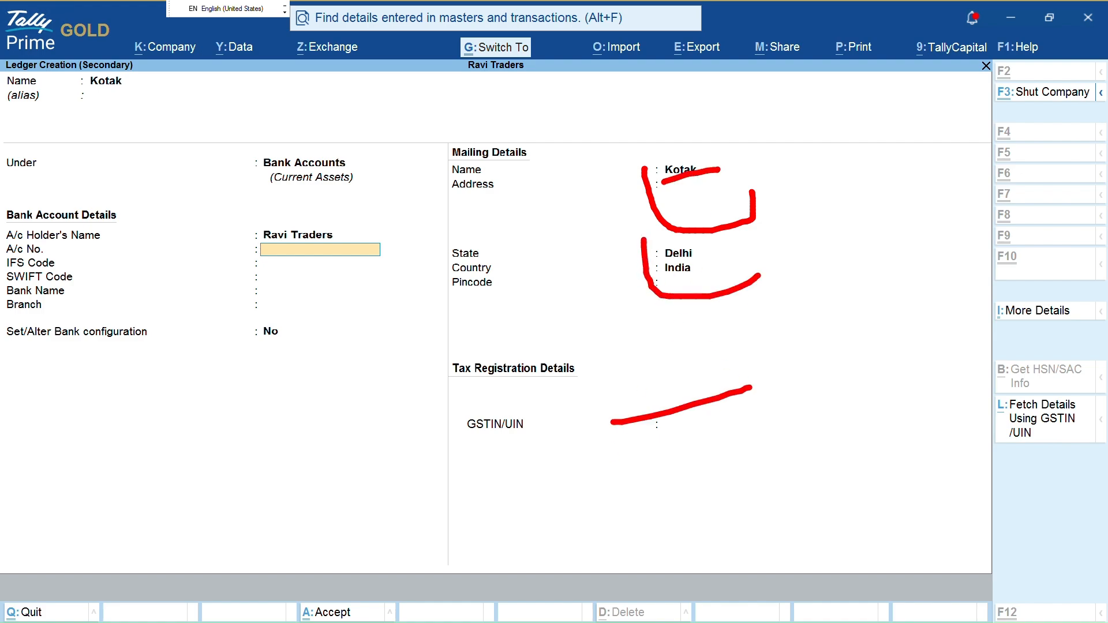
{"action": "key", "text": "Escape"}
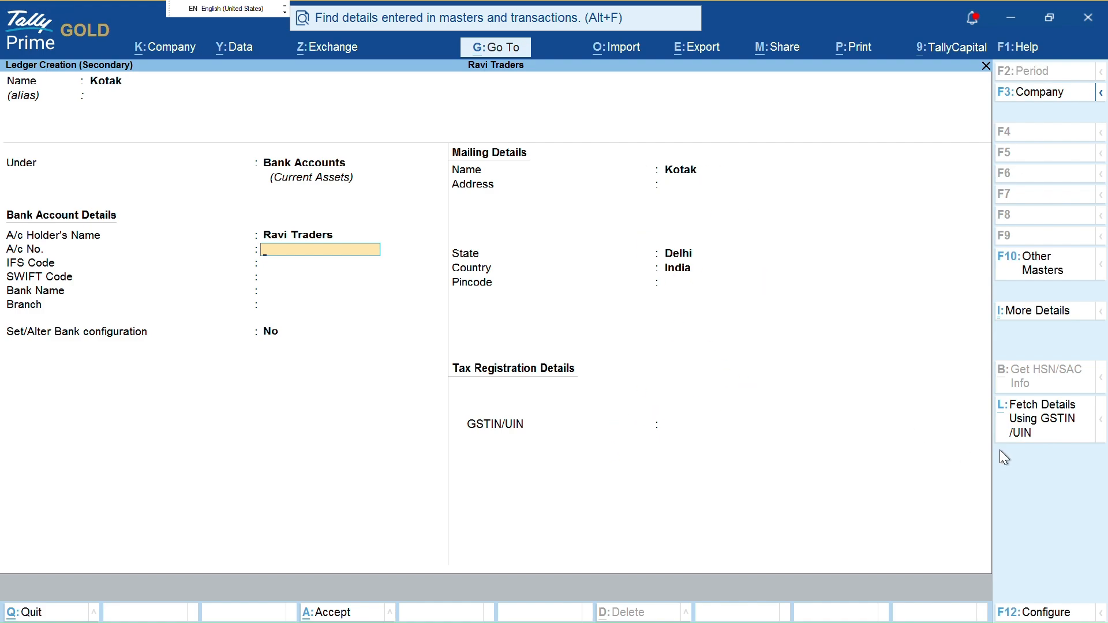
Enter the bank's GSTIN in Fetch Details Using GSTIN/UIN; the mistyped number is rejected as invalid
{"action": "key", "text": "alt+l"}
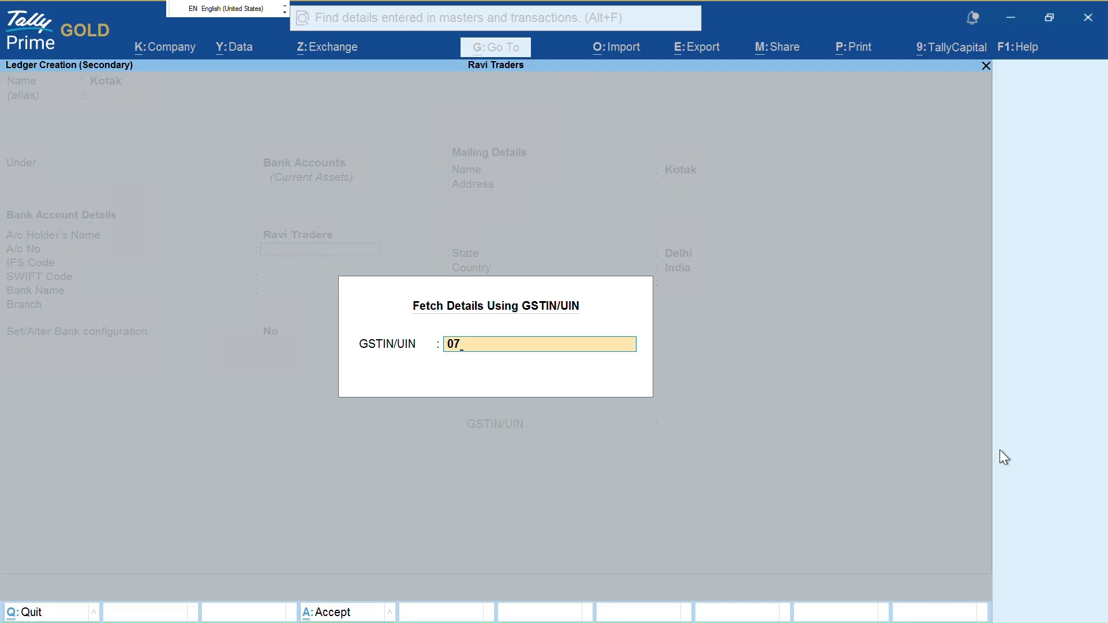
{"action": "key", "text": "Return"}
{"action": "key", "text": "BackSpace"}
{"action": "key", "text": "BackSpace"}
{"action": "key", "text": "BackSpace"}
{"action": "key", "text": "BackSpace"}
{"action": "key", "text": "BackSpace"}
{"action": "key", "text": "BackSpace"}
{"action": "key", "text": "BackSpace"}
{"action": "key", "text": "BackSpace"}
{"action": "key", "text": "BackSpace"}
{"action": "key", "text": "BackSpace"}
{"action": "key", "text": "BackSpace"}
{"action": "key", "text": "BackSpace"}
{"action": "key", "text": "BackSpace"}
{"action": "key", "text": "Return"}
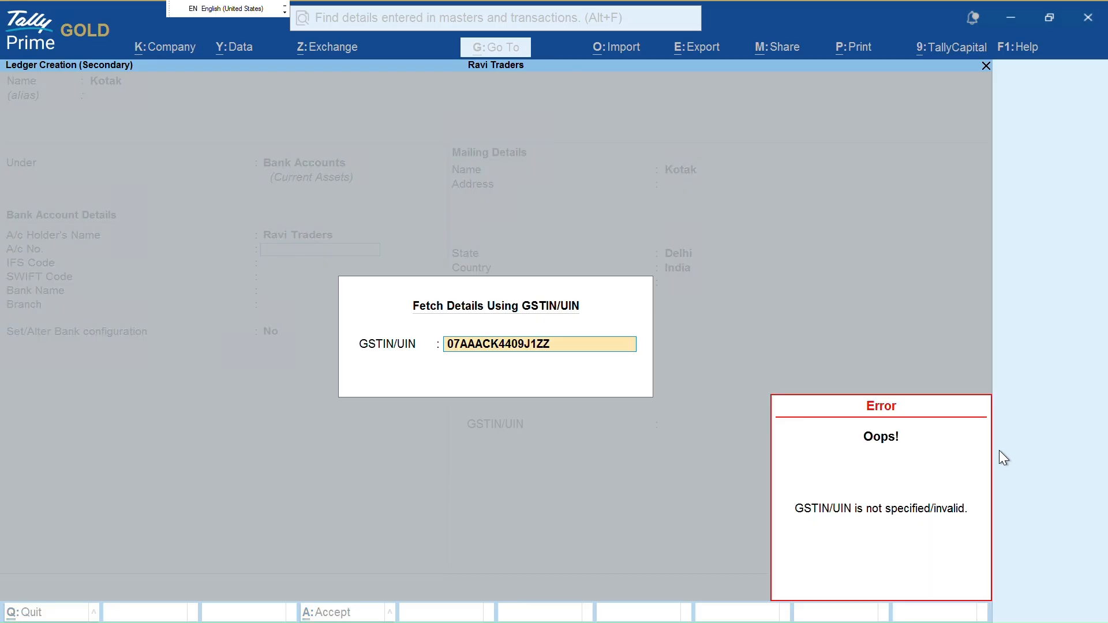
{"action": "key", "text": "Escape"}
Clear the field, re-enter the corrected GSTIN, and fetch the bank's registration details
{"action": "key", "text": "BackSpace"}
{"action": "key", "text": "BackSpace"}
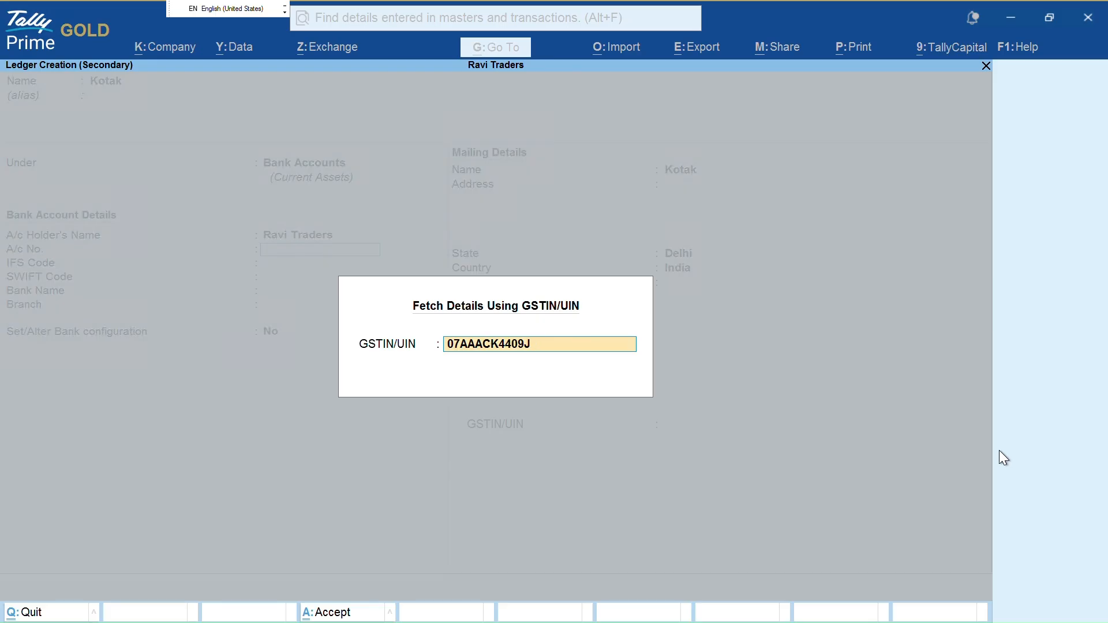
{"action": "key", "text": "BackSpace"}
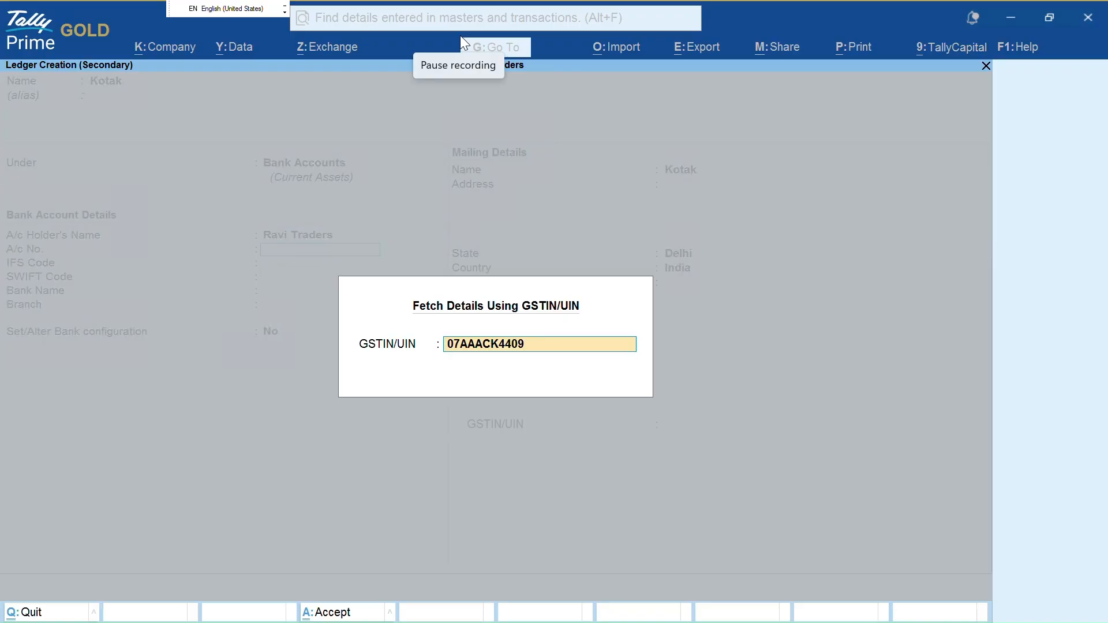
{"action": "key", "text": "Escape"}
{"action": "left_click", "coordinate": [1059, 444]}
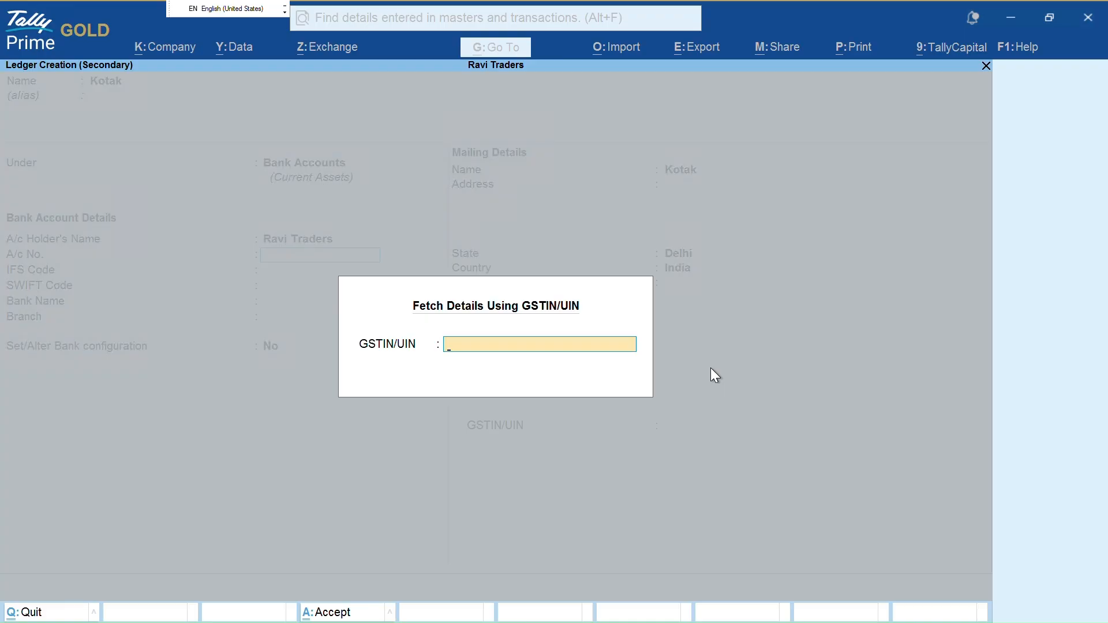
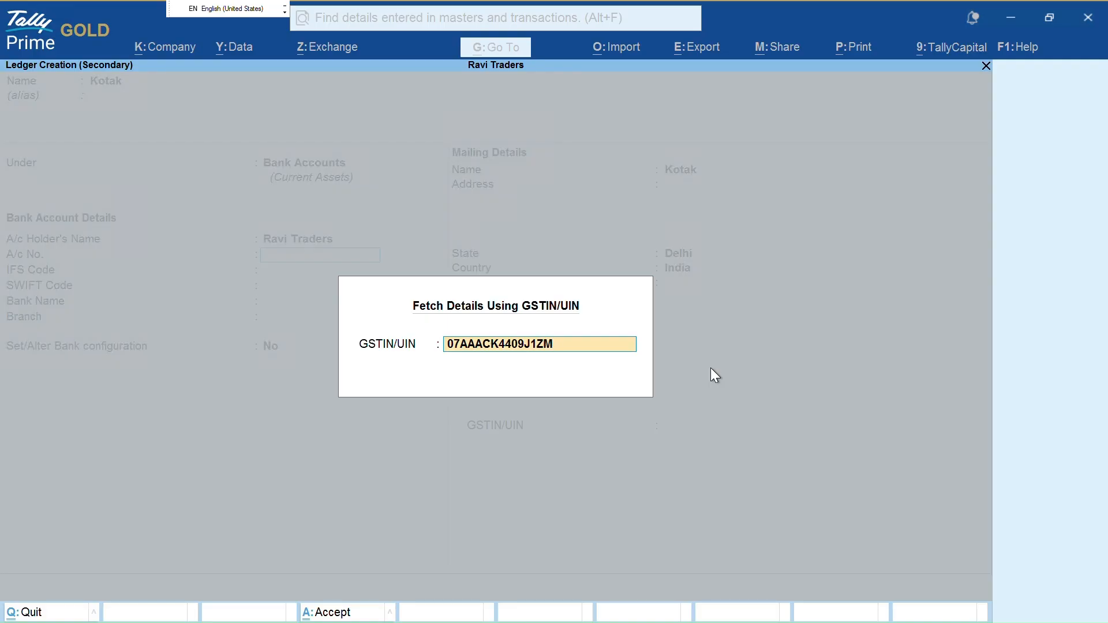
{"action": "key", "text": "Return"}
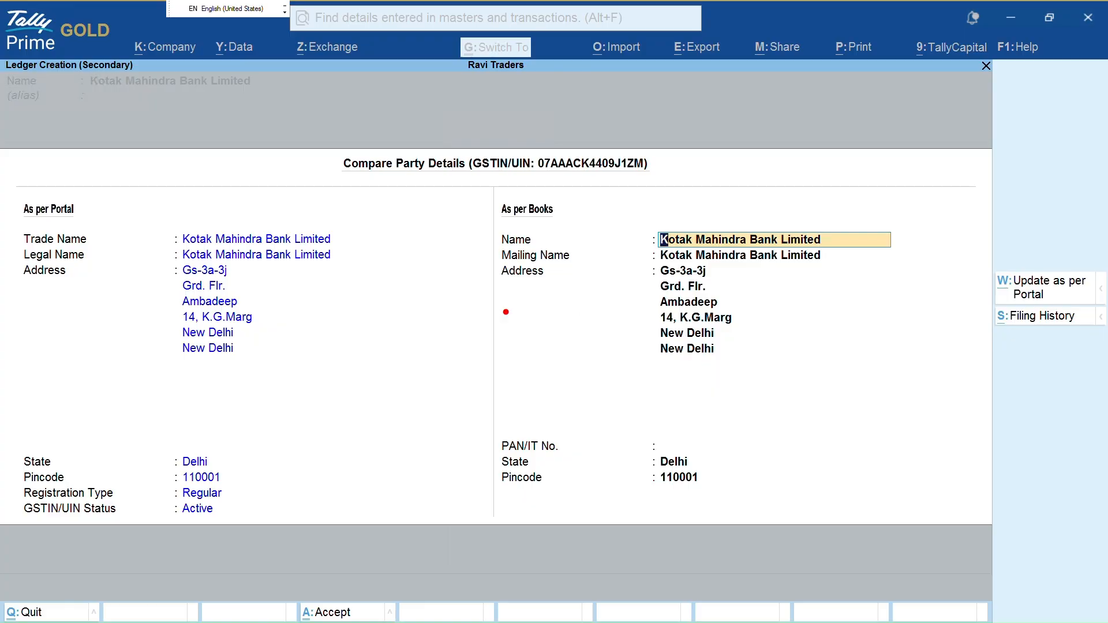
Check the bank's Filing History from Compare Party Details; nothing is available for 2026-27
{"action": "mouse_move", "coordinate": [298, 224]}
{"action": "left_mouse_down"}
{"action": "mouse_move", "coordinate": [365, 317]}
{"action": "mouse_move", "coordinate": [243, 367]}
{"action": "mouse_move", "coordinate": [187, 364]}
{"action": "left_mouse_up"}
{"action": "mouse_move", "coordinate": [482, 214]}
{"action": "left_mouse_down"}
{"action": "mouse_move", "coordinate": [575, 218]}
{"action": "mouse_move", "coordinate": [573, 200]}
{"action": "mouse_move", "coordinate": [491, 191]}
{"action": "left_mouse_up"}
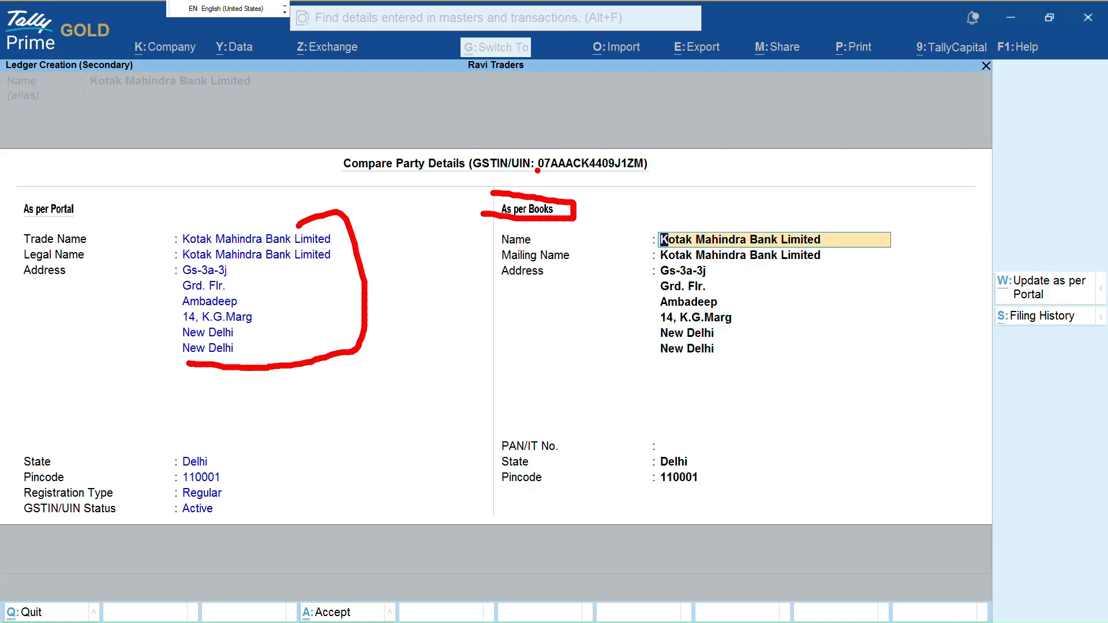
{"action": "mouse_move", "coordinate": [669, 202]}
{"action": "left_mouse_down"}
{"action": "mouse_move", "coordinate": [598, 343]}
{"action": "mouse_move", "coordinate": [818, 336]}
{"action": "mouse_move", "coordinate": [865, 206]}
{"action": "left_mouse_up"}
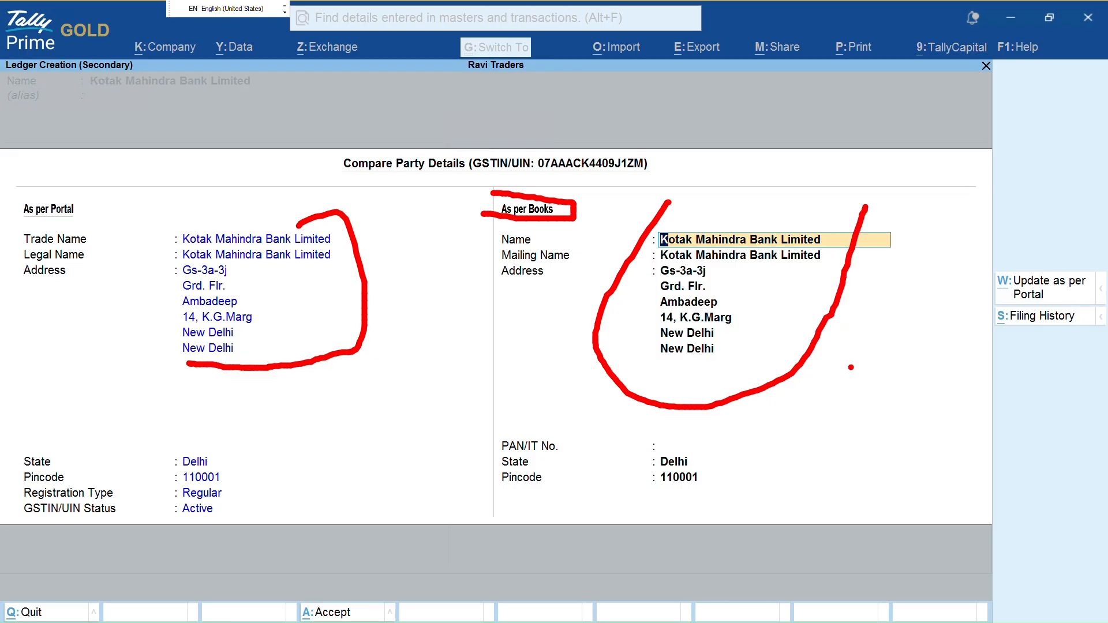
{"action": "key", "text": "Escape"}
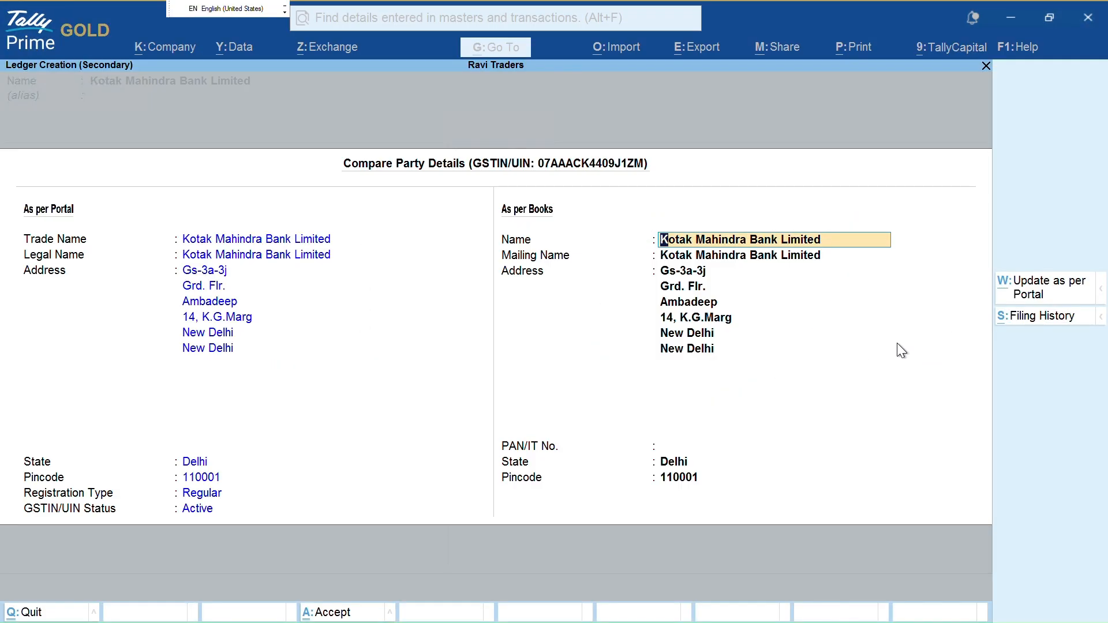
{"action": "key", "text": "alt+s"}
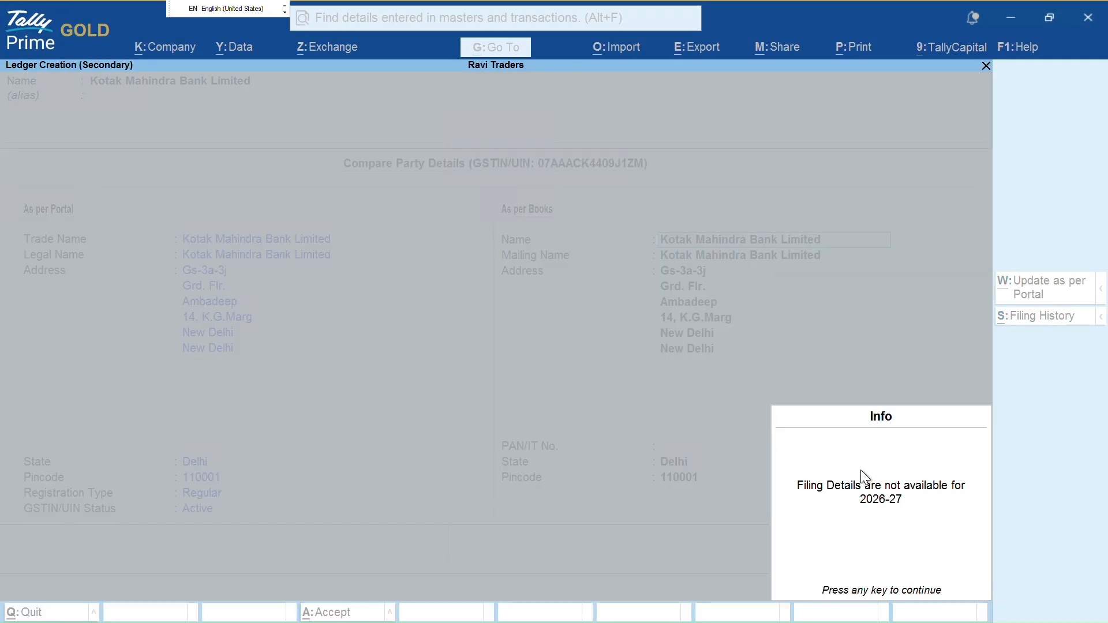
Open the bank's Additional Party Details and review its registration information
{"action": "key", "text": "Return"}
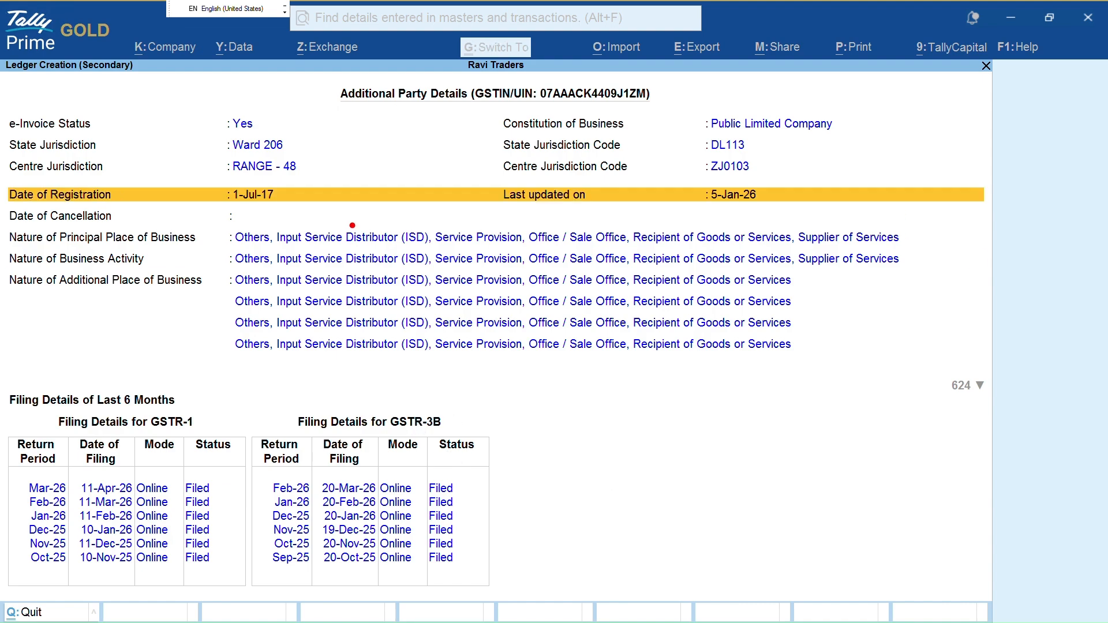
{"action": "key", "text": "ctrl+1"}
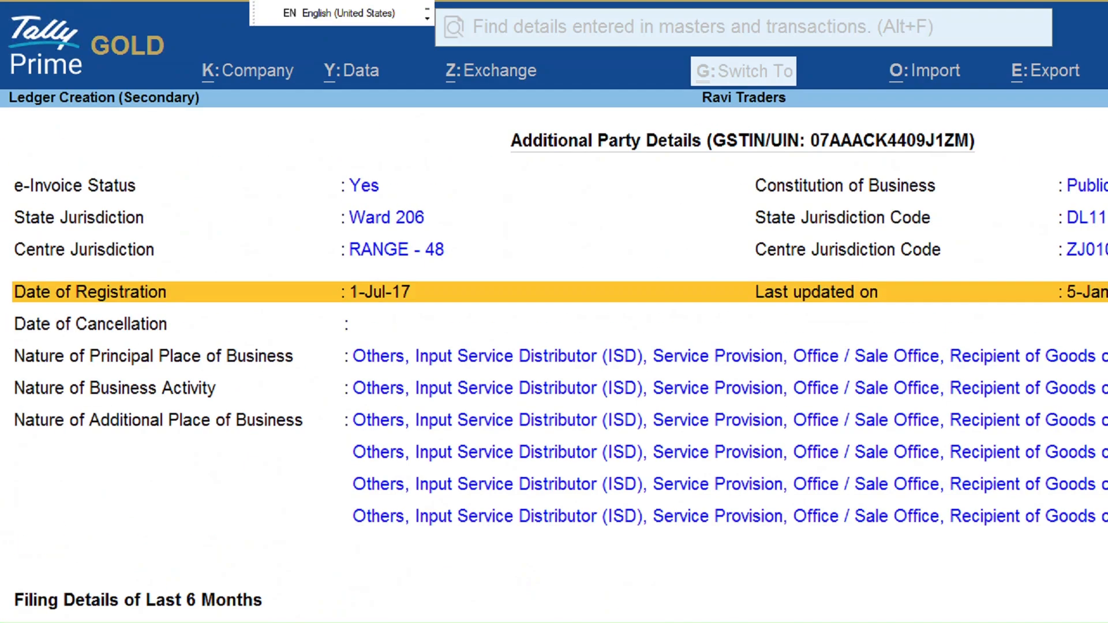
{"action": "left_click_drag", "start_coordinate": [398, 181], "coordinate": [522, 153]}
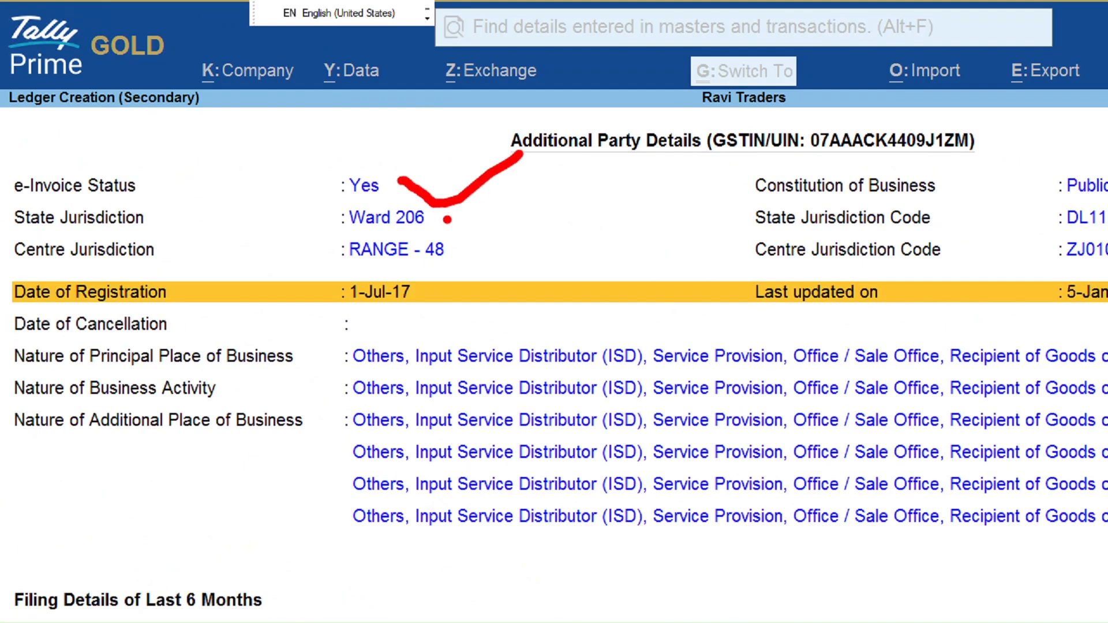
{"action": "left_click_drag", "start_coordinate": [448, 223], "coordinate": [504, 219]}
{"action": "mouse_move", "coordinate": [420, 263]}
{"action": "left_mouse_down"}
{"action": "mouse_move", "coordinate": [433, 275]}
{"action": "mouse_move", "coordinate": [497, 254]}
{"action": "left_mouse_up"}
{"action": "left_click_drag", "start_coordinate": [420, 298], "coordinate": [517, 281]}
{"action": "key", "text": "Escape"}
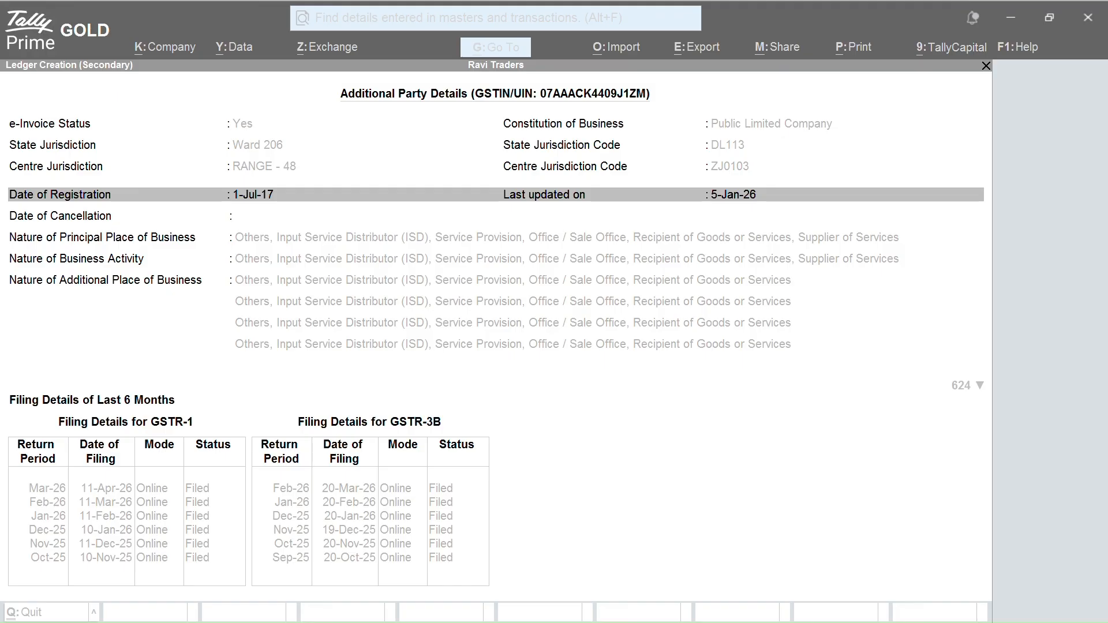
{"action": "key", "text": "ctrl+2"}
{"action": "mouse_move", "coordinate": [677, 212]}
{"action": "left_mouse_down"}
{"action": "mouse_move", "coordinate": [779, 222]}
{"action": "mouse_move", "coordinate": [768, 186]}
{"action": "mouse_move", "coordinate": [714, 180]}
{"action": "left_mouse_up"}
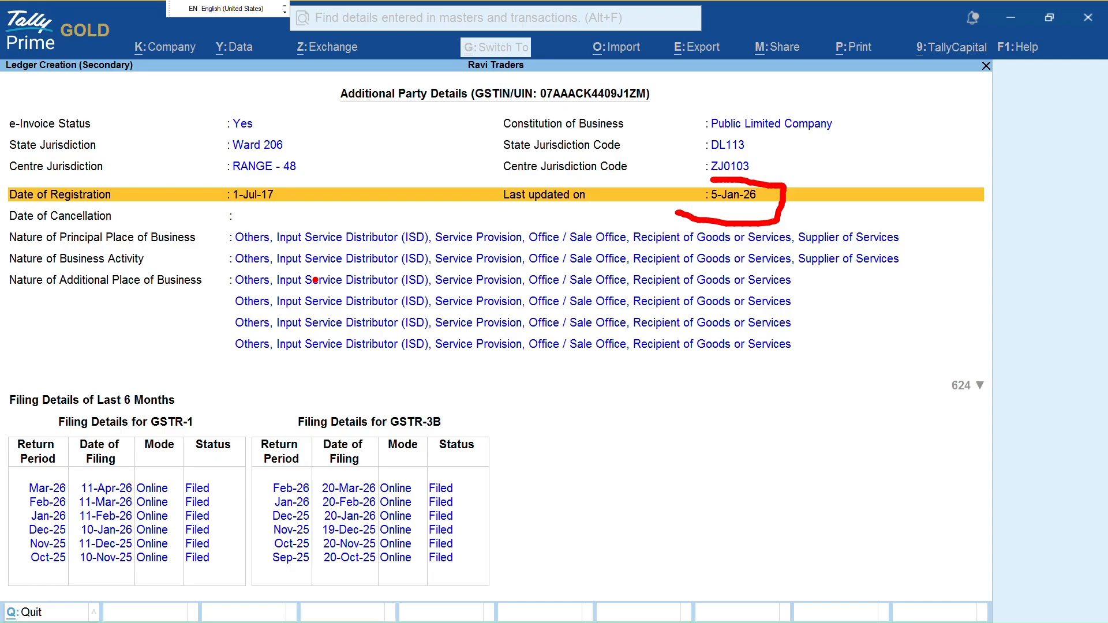
{"action": "left_click_drag", "start_coordinate": [804, 139], "coordinate": [901, 133]}
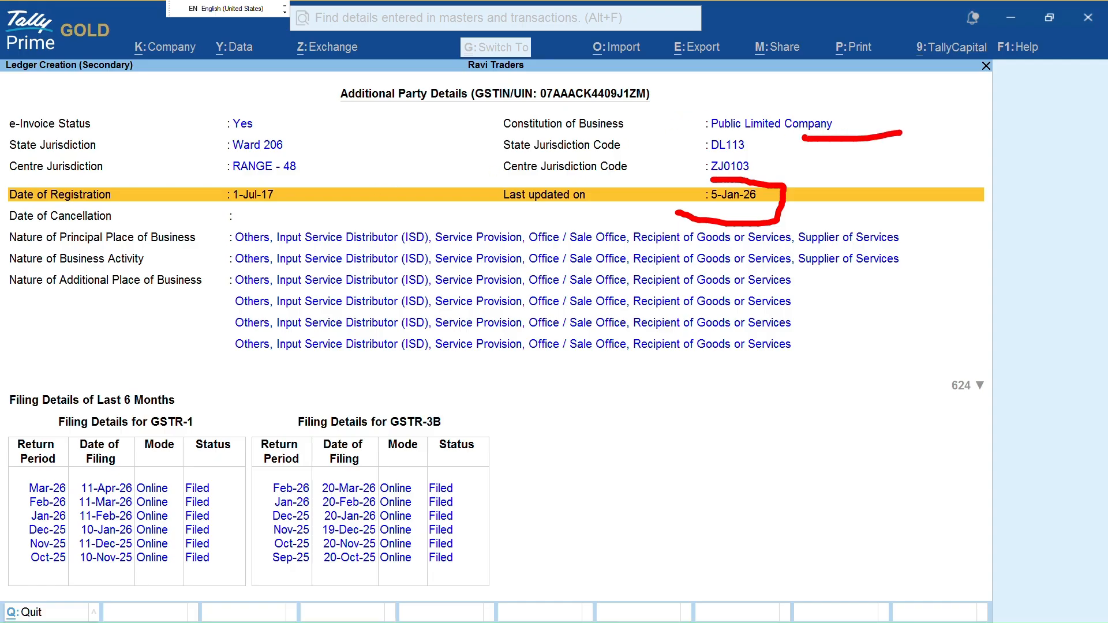
{"action": "mouse_move", "coordinate": [245, 362]}
{"action": "left_mouse_down"}
{"action": "mouse_move", "coordinate": [394, 397]}
{"action": "mouse_move", "coordinate": [783, 339]}
{"action": "left_mouse_up"}
{"action": "key", "text": "Escape"}
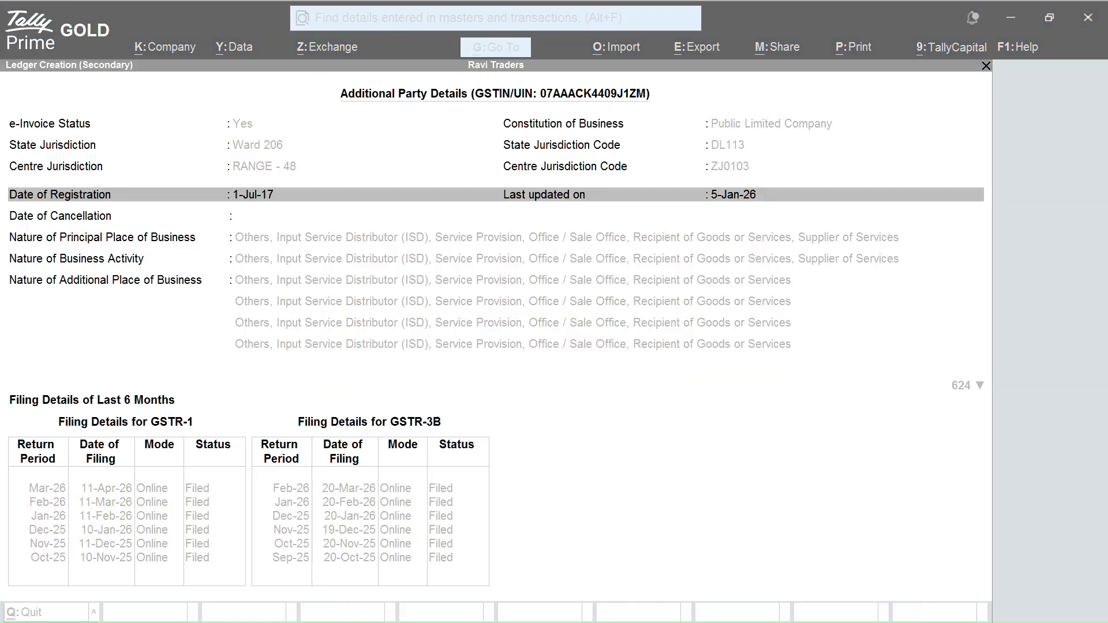
Look through the GSTR-3B filings, including Sep-25, then return to Ledger Creation keeping the fetched details
{"action": "scroll", "coordinate": [445, 419], "scroll_direction": "down", "scroll_amount": 7}
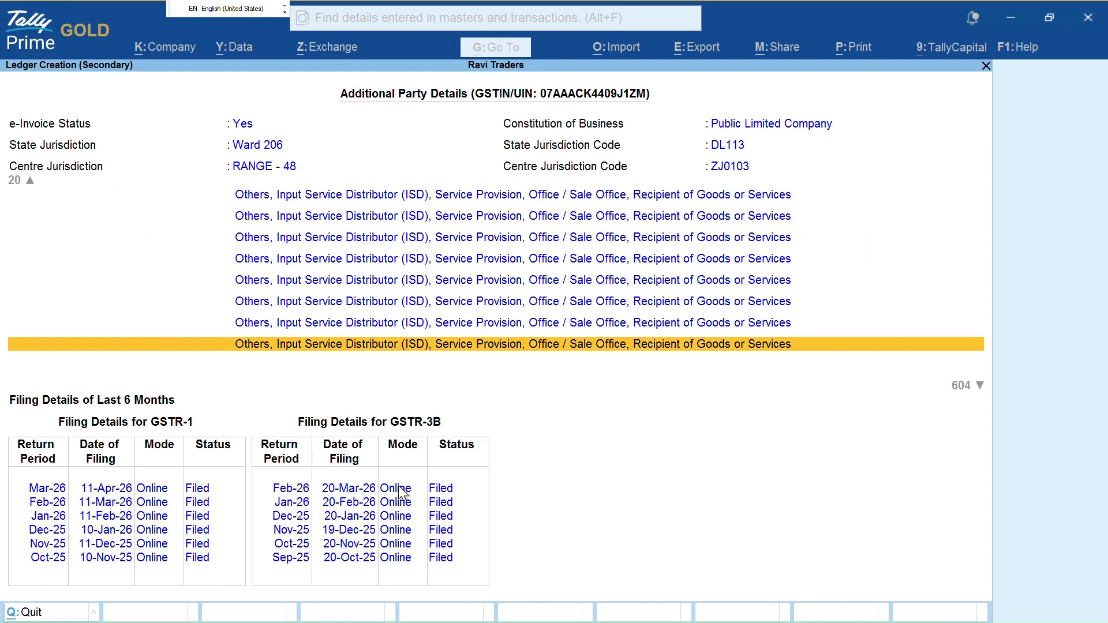
{"action": "left_click", "coordinate": [315, 519]}
{"action": "left_click", "coordinate": [349, 555]}
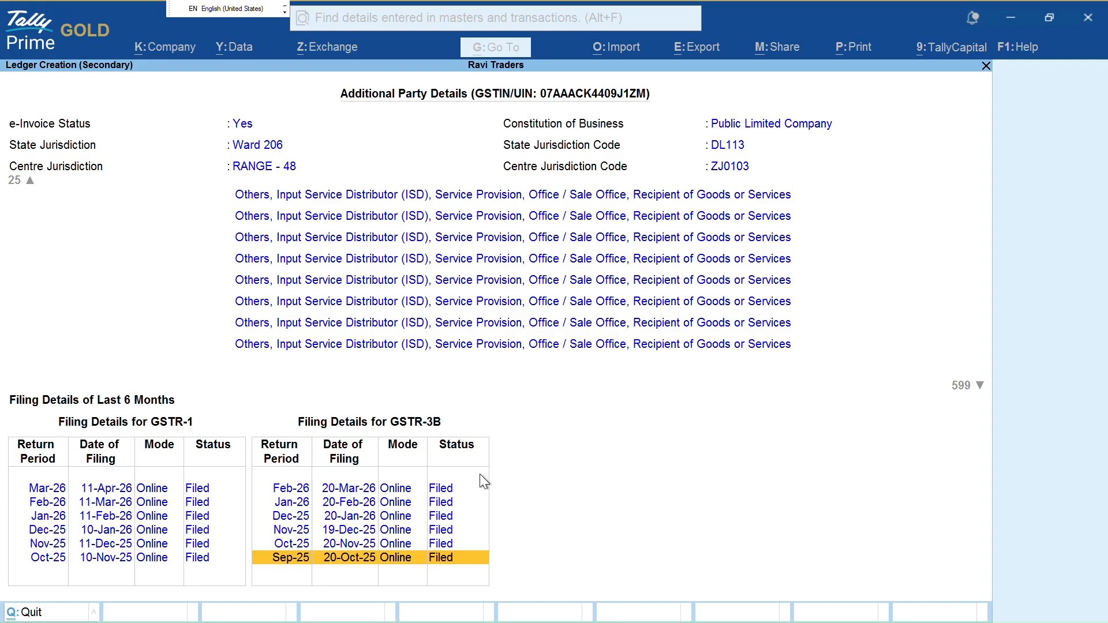
{"action": "key", "text": "Escape"}
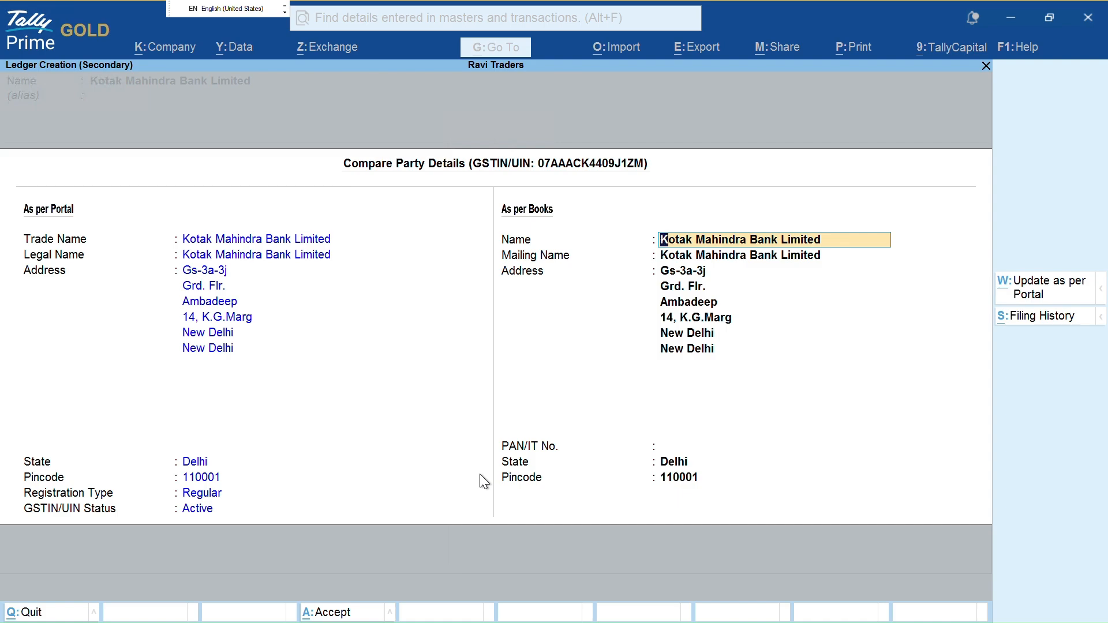
{"action": "key", "text": "Escape"}
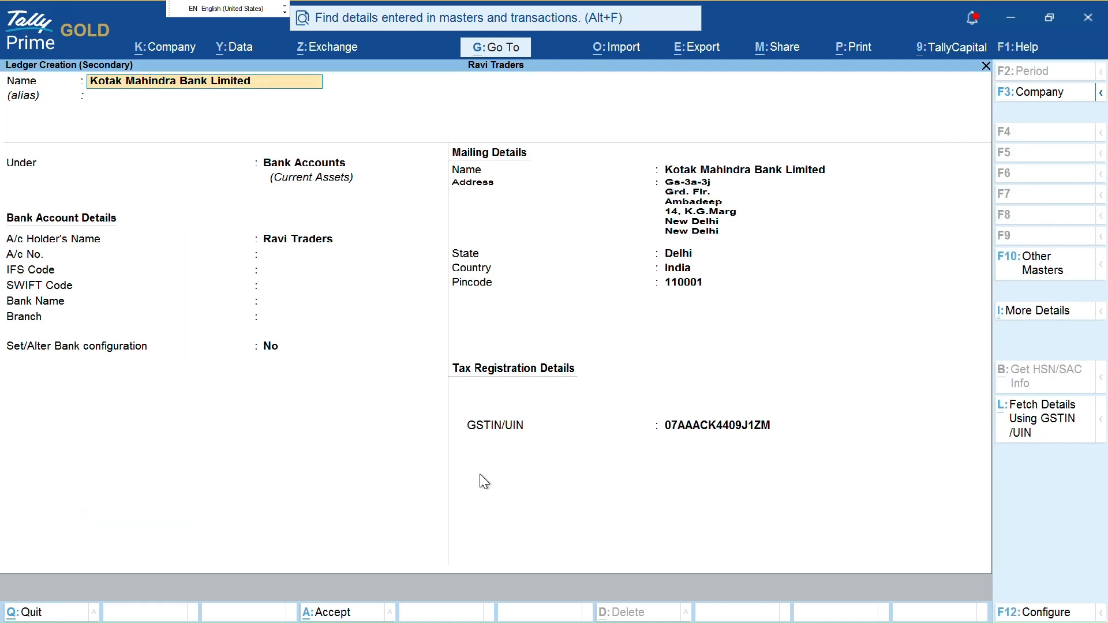
{"action": "key", "text": "Return"}
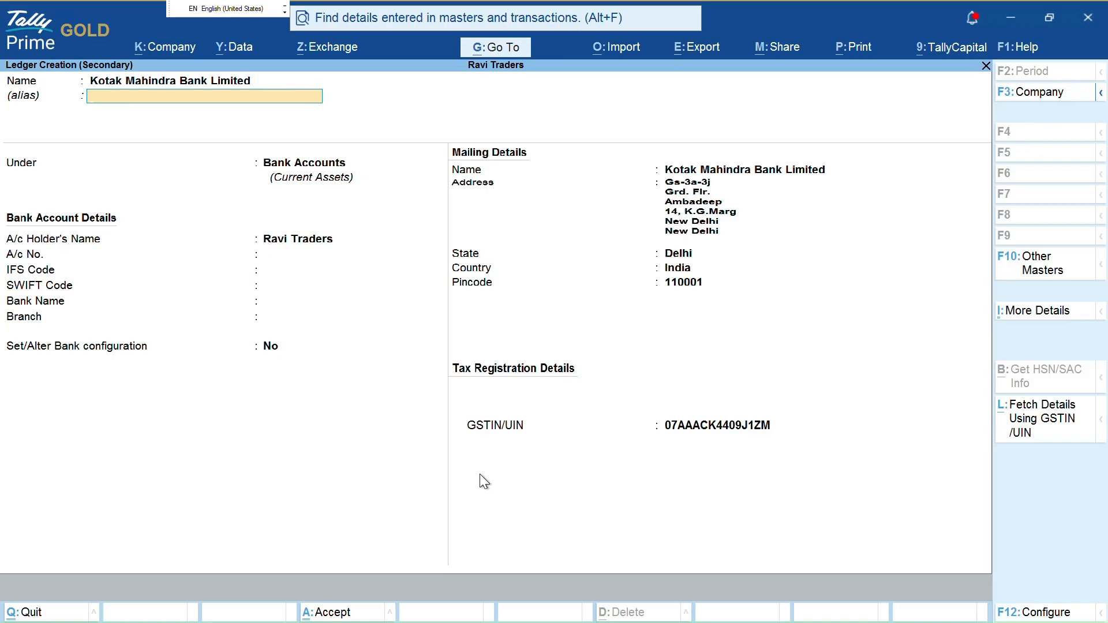
{"action": "key", "text": "Return"}
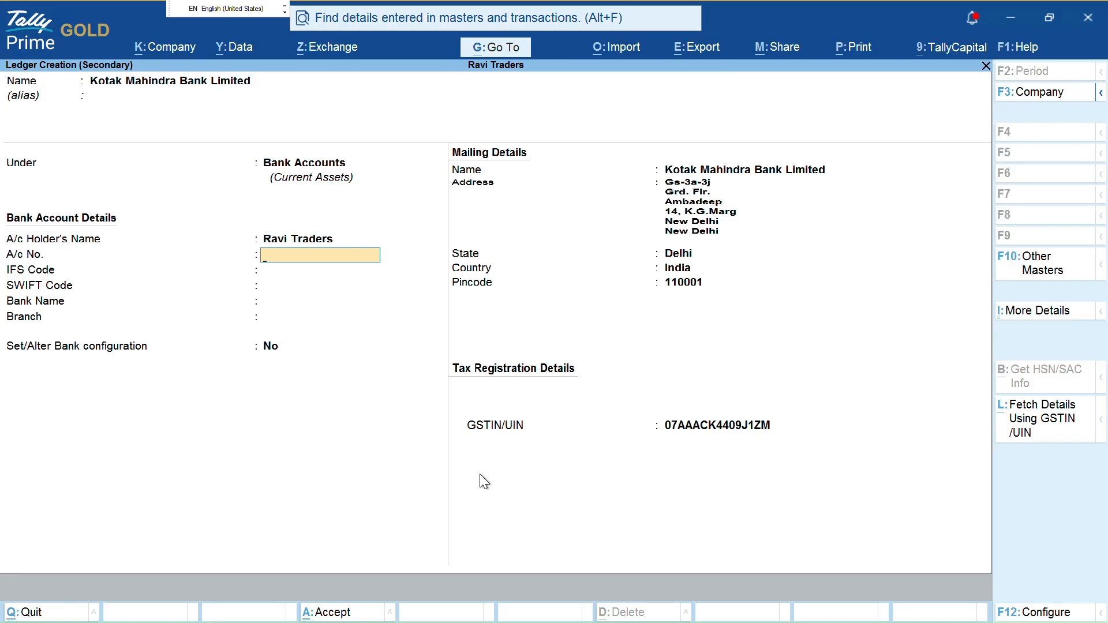
{"action": "key", "text": "alt+Tab"}
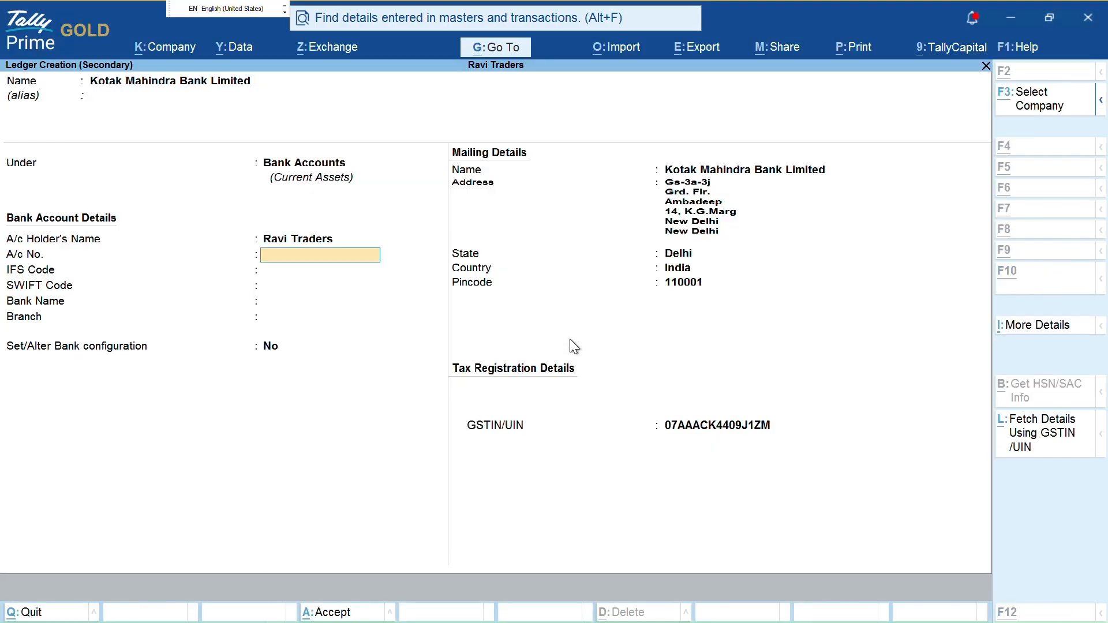
{"action": "key", "text": "alt+Tab"}
{"action": "key", "text": "Tab"}
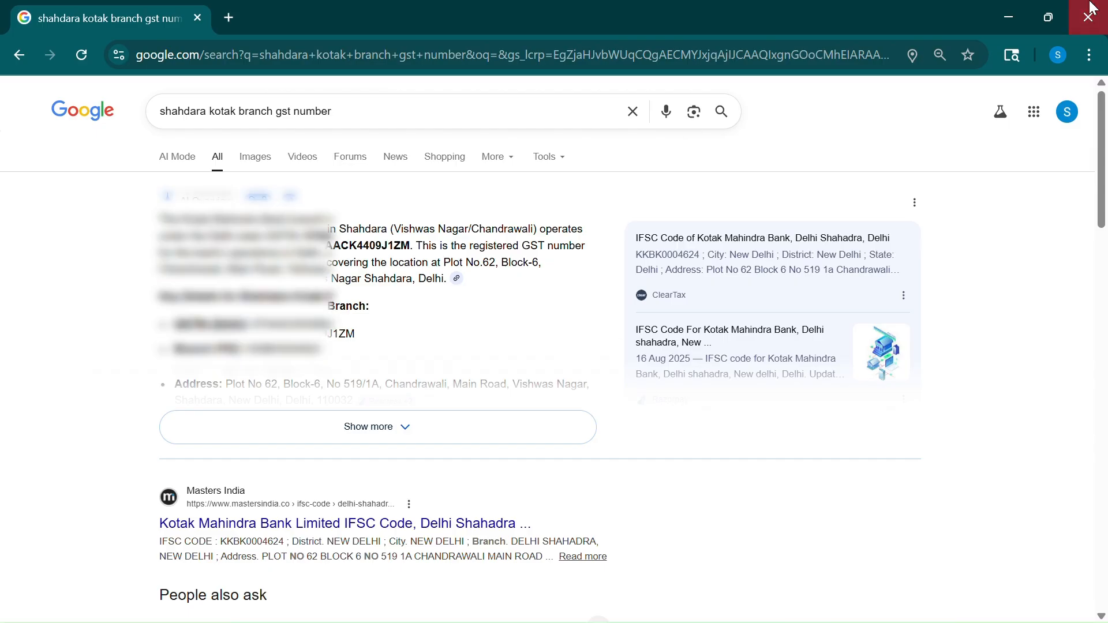
{"action": "left_click", "coordinate": [1092, 7]}
{"action": "key", "text": "alt+Tab"}
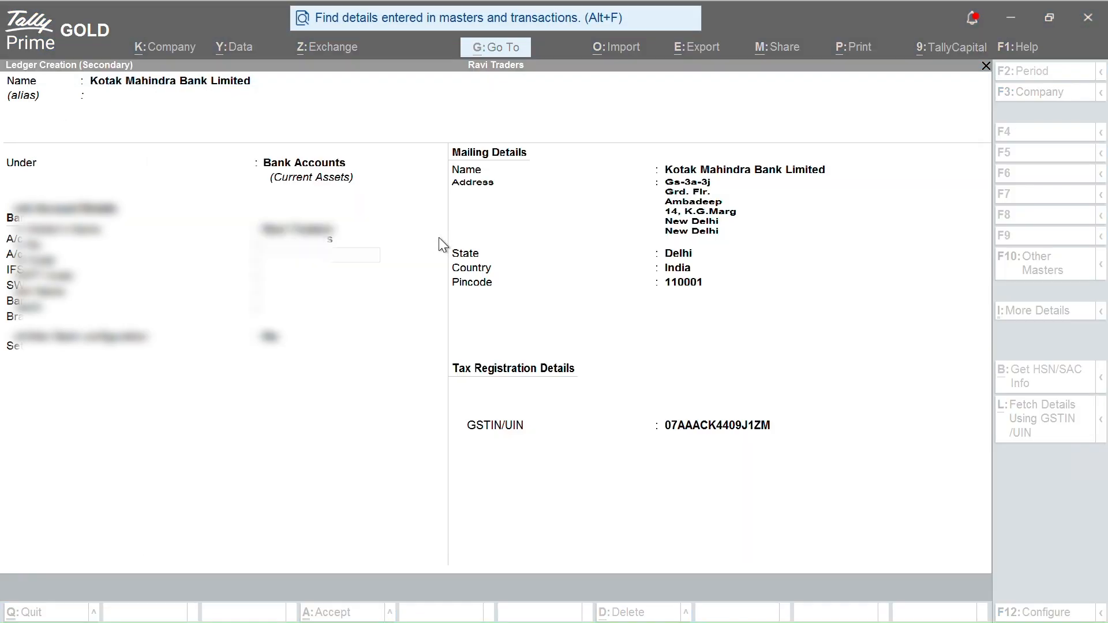
{"action": "key", "text": "alt+Tab"}
{"action": "key", "text": "alt+Tab"}
{"action": "key", "text": "alt+Tab"}
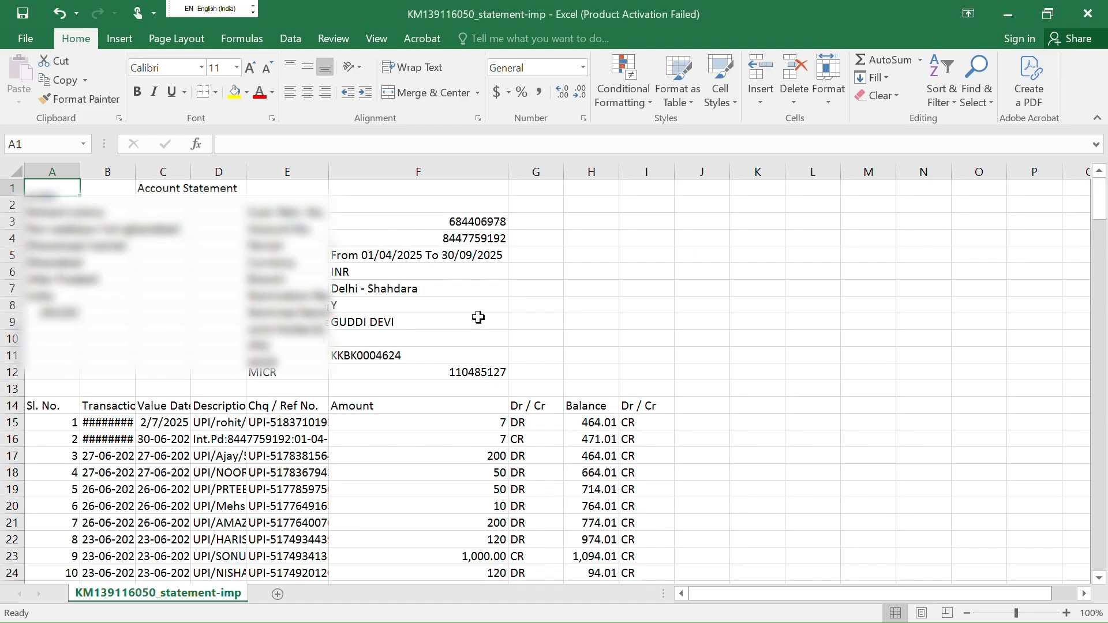
Copy the account number from cell F4 into the ledger's A/c No. field
{"action": "left_click", "coordinate": [373, 353]}
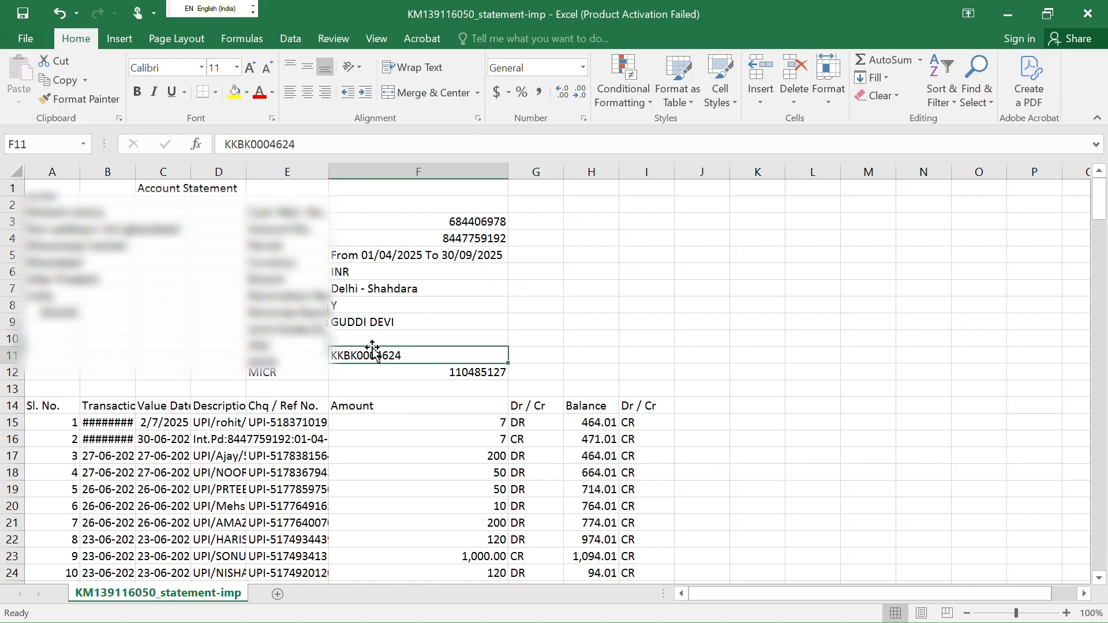
{"action": "left_click", "coordinate": [378, 289]}
{"action": "left_click", "coordinate": [423, 240]}
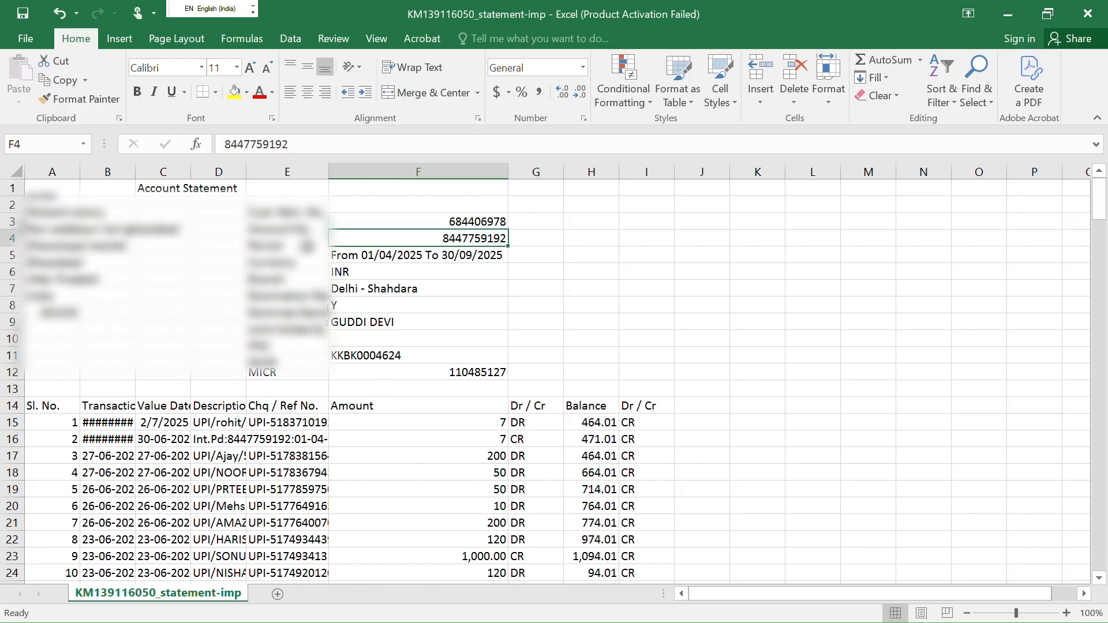
{"action": "key", "text": "ctrl+c"}
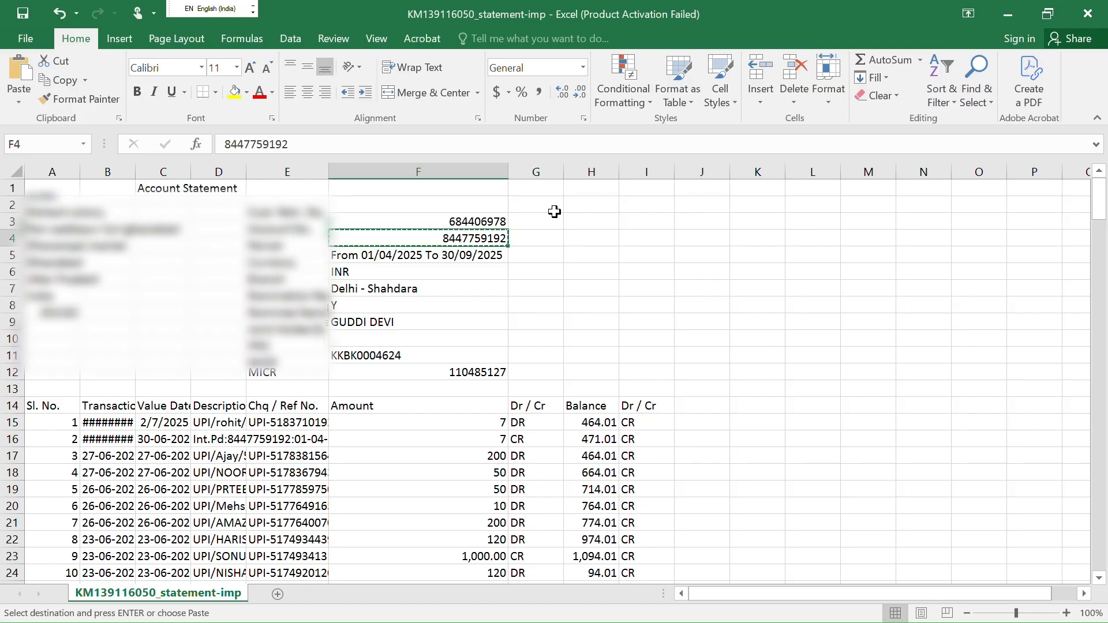
{"action": "key", "text": "alt+Tab"}
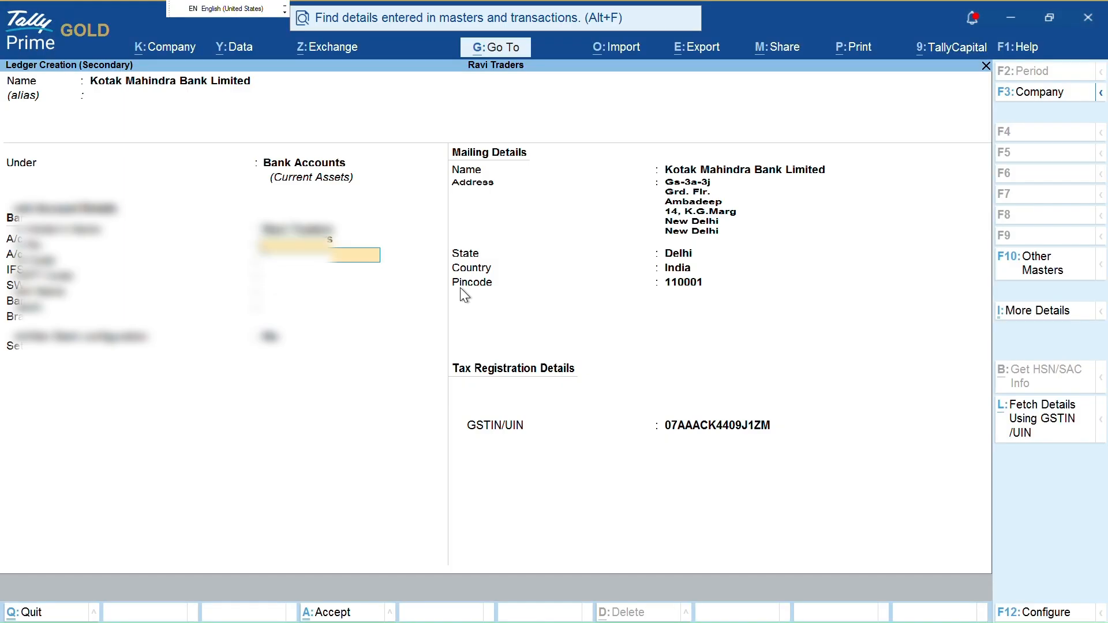
{"action": "key", "text": "ctrl+v"}
{"action": "key", "text": "Return"}
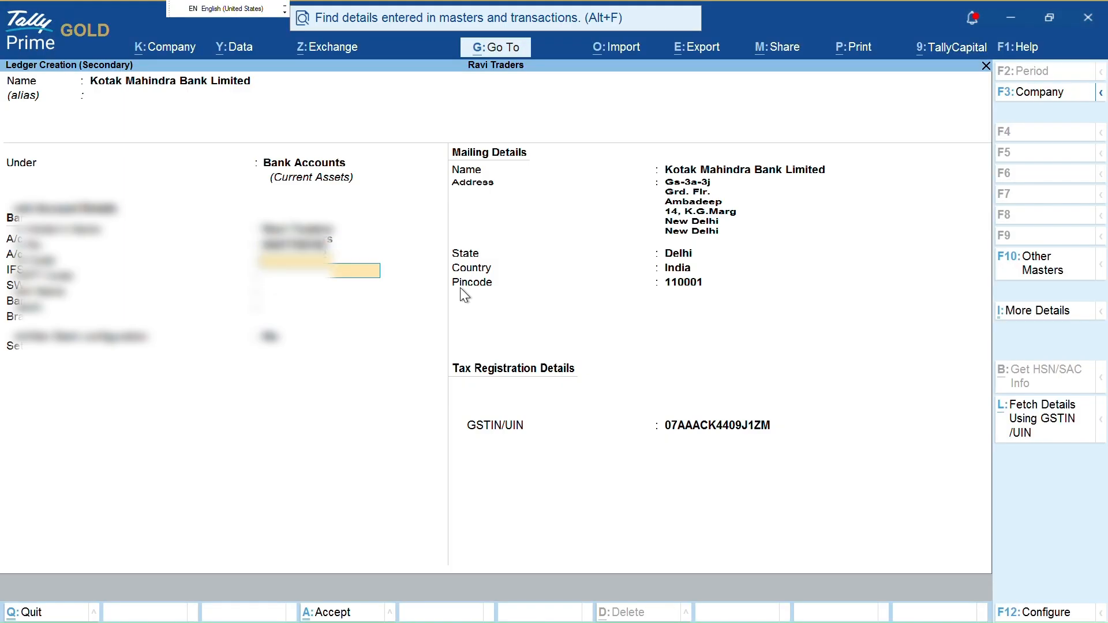
Copy IFSC code KKBK0004624 from cell F11 into the IFS Code field
{"action": "key", "text": "alt+Tab"}
{"action": "left_click", "coordinate": [368, 353]}
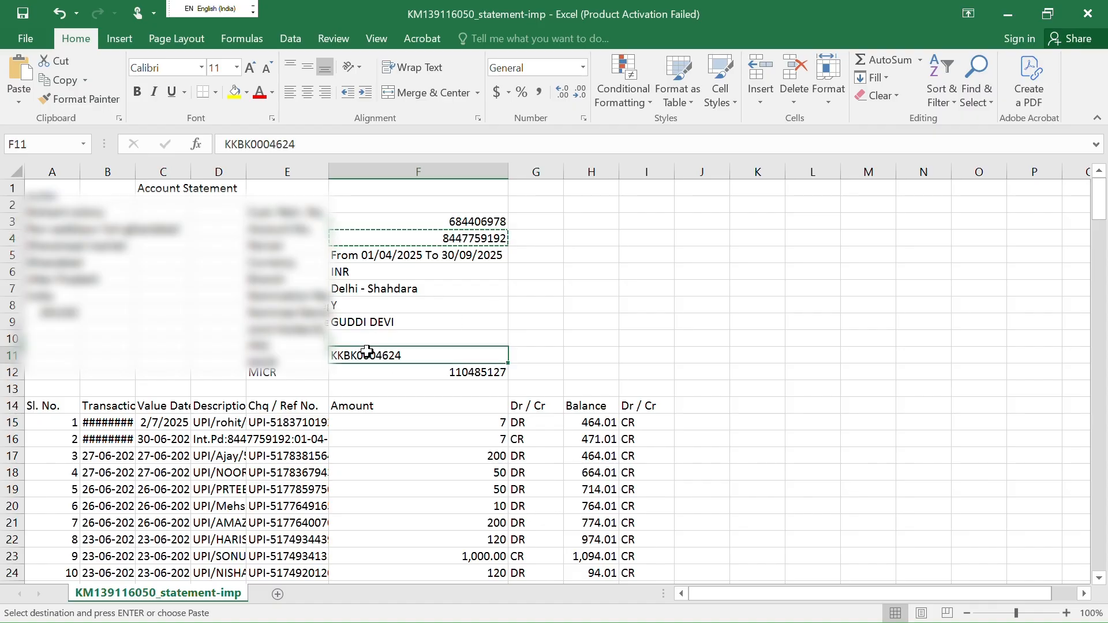
{"action": "key", "text": "ctrl+c"}
{"action": "key", "text": "alt+Tab"}
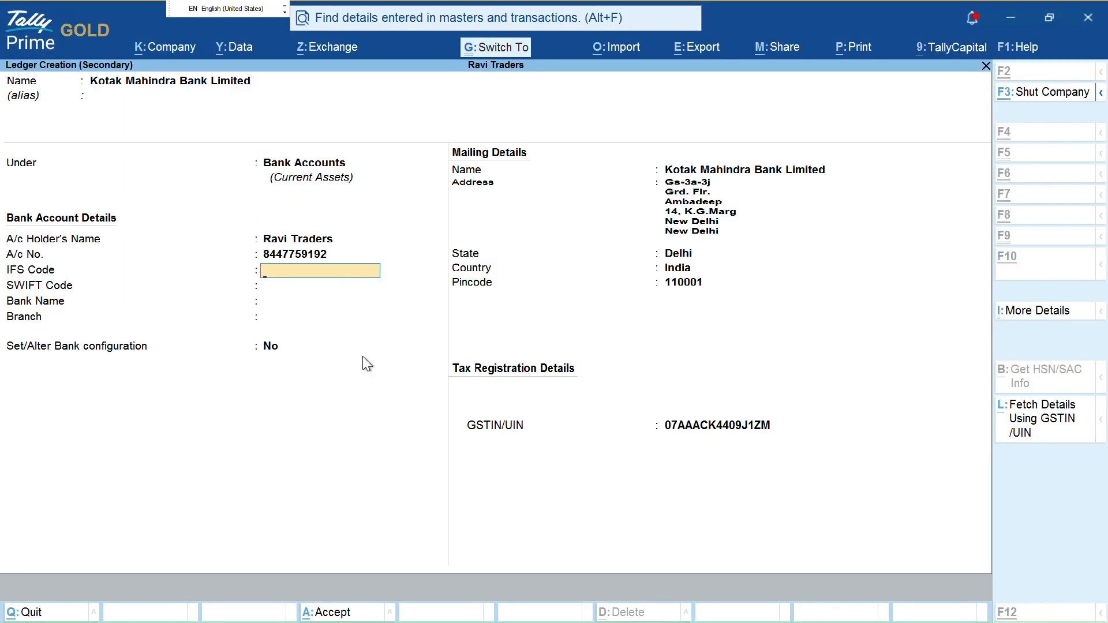
{"action": "key", "text": "ctrl+v"}
Move past IFS and SWIFT codes to Bank Name and look over the List of Banks
{"action": "key", "text": "Return"}
{"action": "key", "text": "Return"}
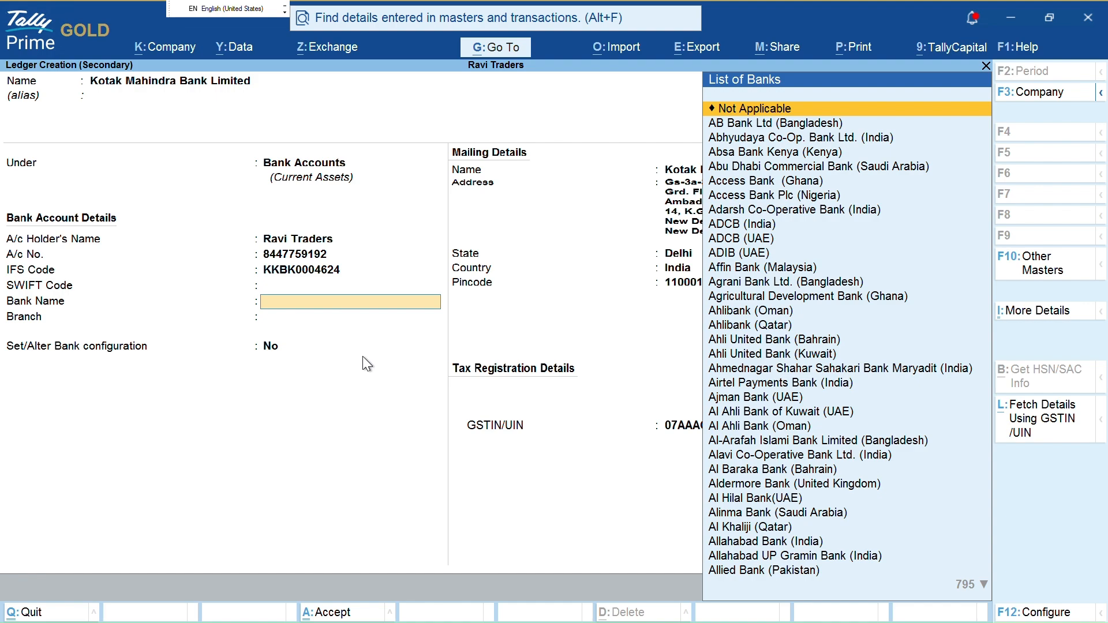
{"action": "key", "text": "ctrl"}
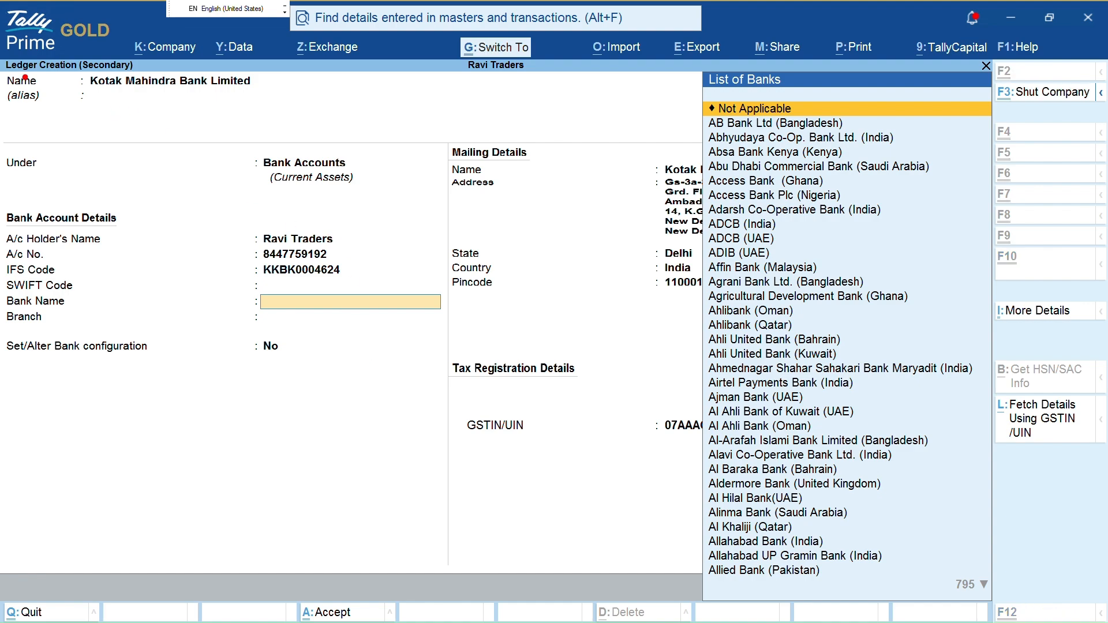
{"action": "mouse_move", "coordinate": [2, 58]}
{"action": "left_mouse_down"}
{"action": "mouse_move", "coordinate": [138, 1]}
{"action": "mouse_move", "coordinate": [3, 68]}
{"action": "mouse_move", "coordinate": [103, 57]}
{"action": "left_mouse_up"}
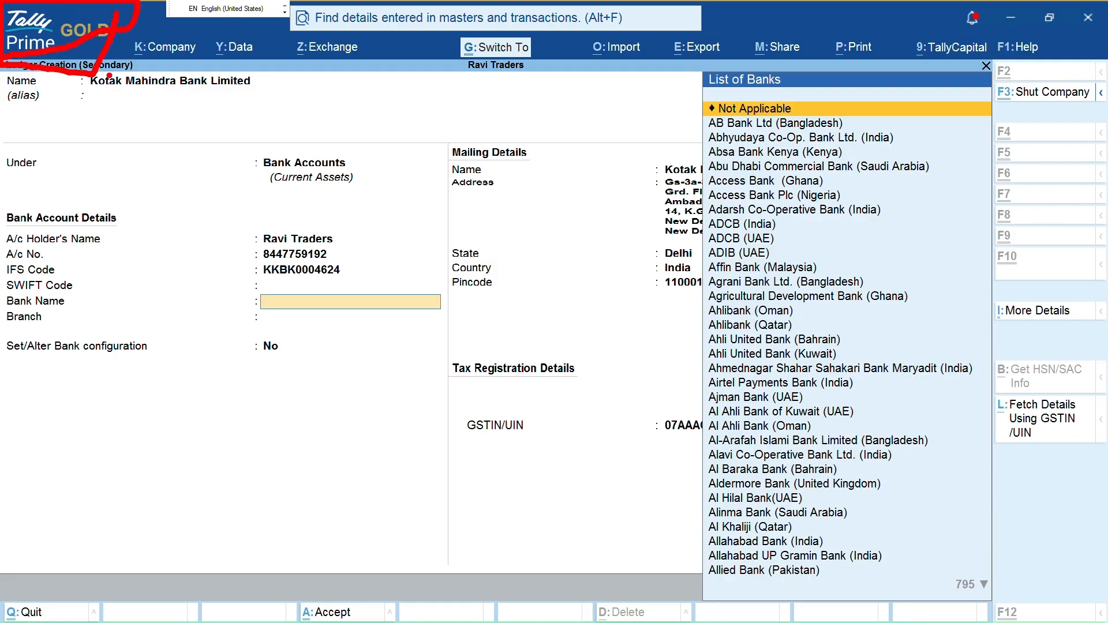
{"action": "key", "text": "e"}
{"action": "mouse_move", "coordinate": [9, 12]}
{"action": "left_mouse_down"}
{"action": "mouse_move", "coordinate": [6, 51]}
{"action": "mouse_move", "coordinate": [122, 23]}
{"action": "left_mouse_up"}
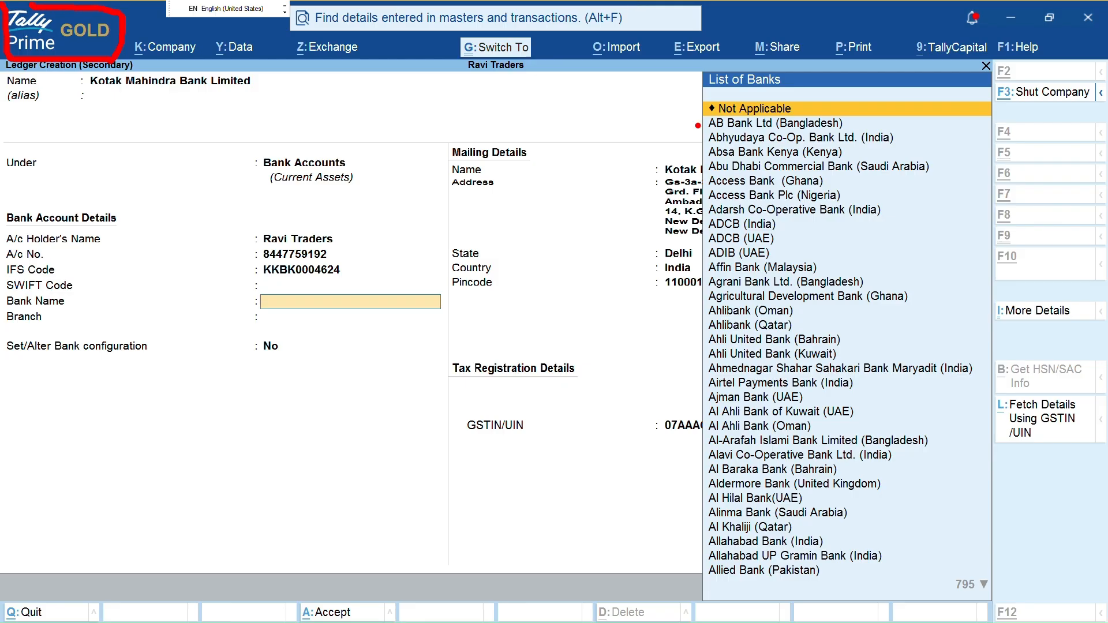
{"action": "left_click_drag", "start_coordinate": [866, 132], "coordinate": [1024, 92]}
{"action": "left_click_drag", "start_coordinate": [829, 284], "coordinate": [898, 266]}
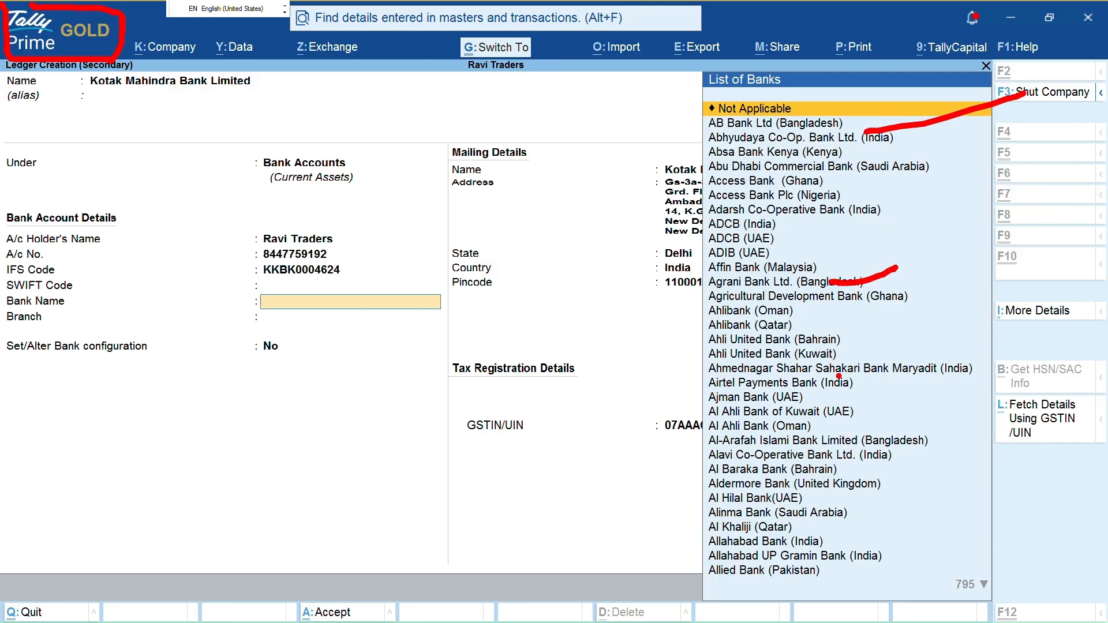
{"action": "left_click_drag", "start_coordinate": [837, 378], "coordinate": [883, 381]}
{"action": "left_click_drag", "start_coordinate": [843, 513], "coordinate": [877, 518]}
{"action": "left_click_drag", "start_coordinate": [860, 584], "coordinate": [896, 579]}
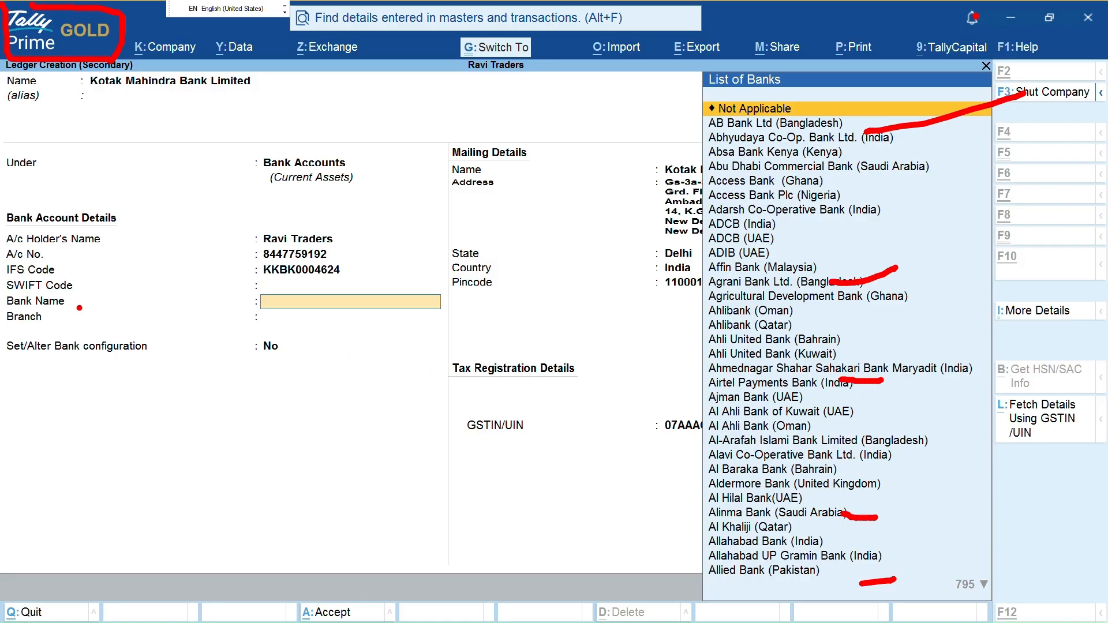
{"action": "left_click_drag", "start_coordinate": [76, 301], "coordinate": [263, 300]}
{"action": "left_click_drag", "start_coordinate": [931, 223], "coordinate": [961, 196]}
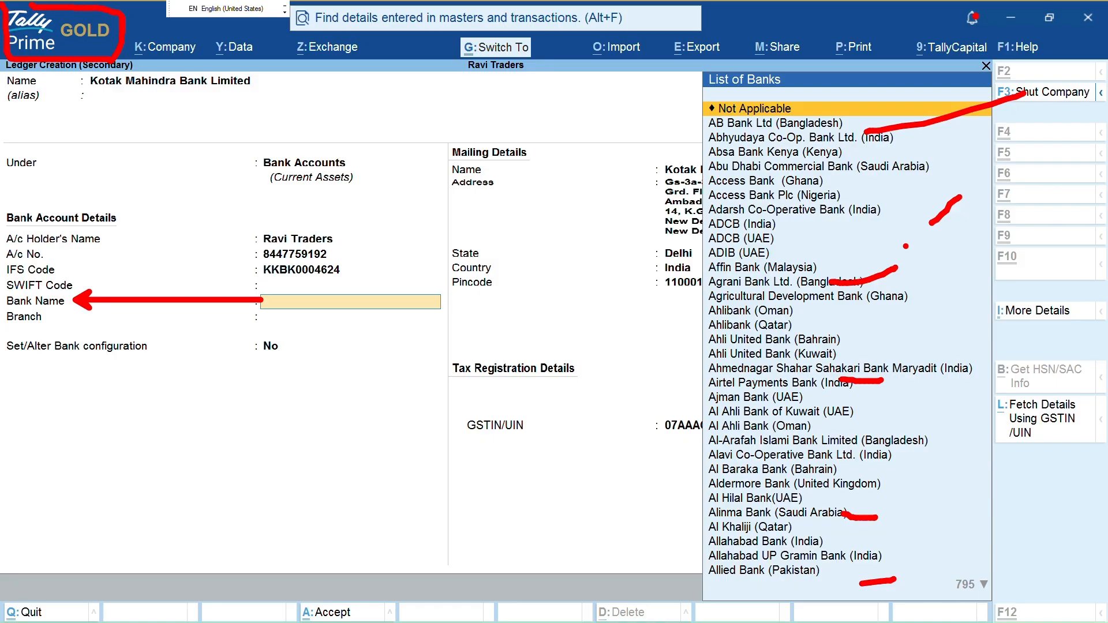
{"action": "key", "text": "Escape"}
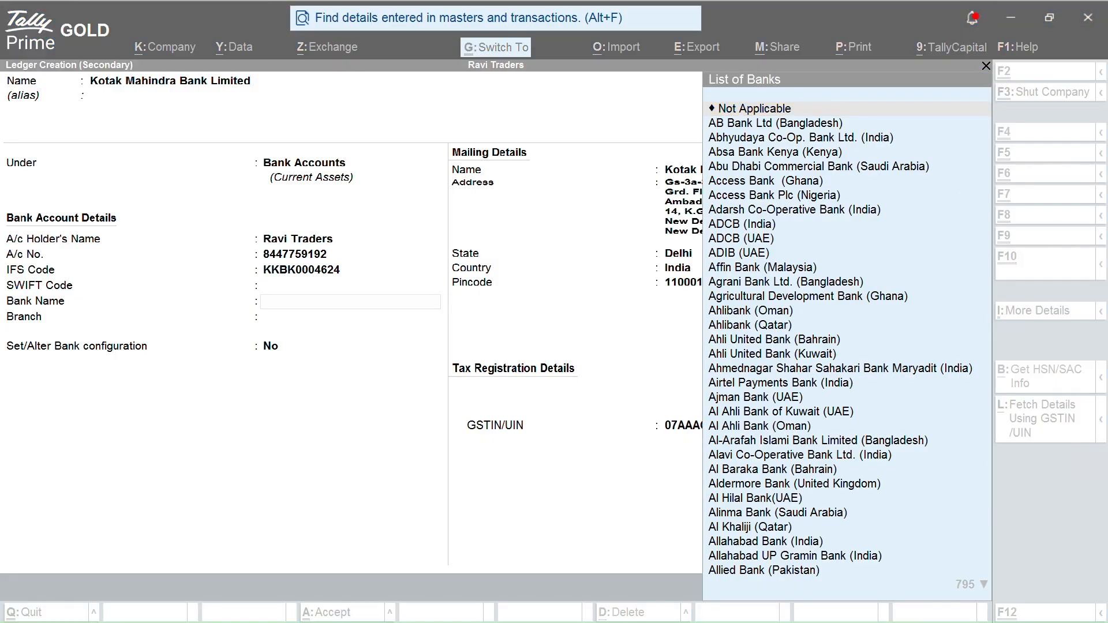
Pick Kotak Mahindra Bank (India) as the bank name and enter New Delhi as branch
{"action": "left_click", "coordinate": [905, 246]}
{"action": "type", "text": "Kota"}
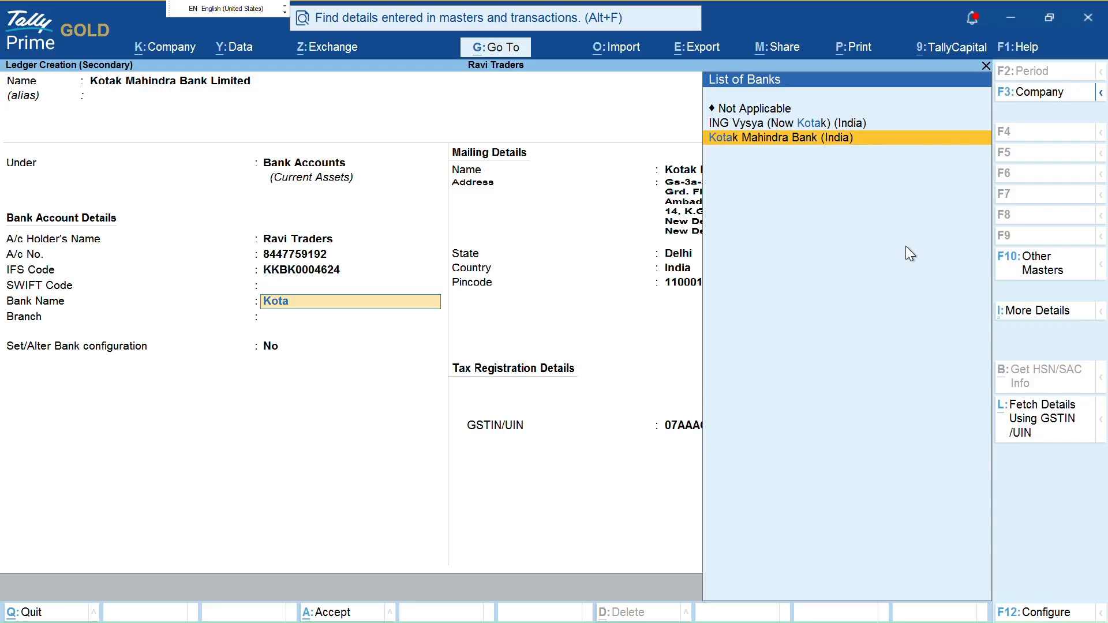
{"action": "key", "text": "Return"}
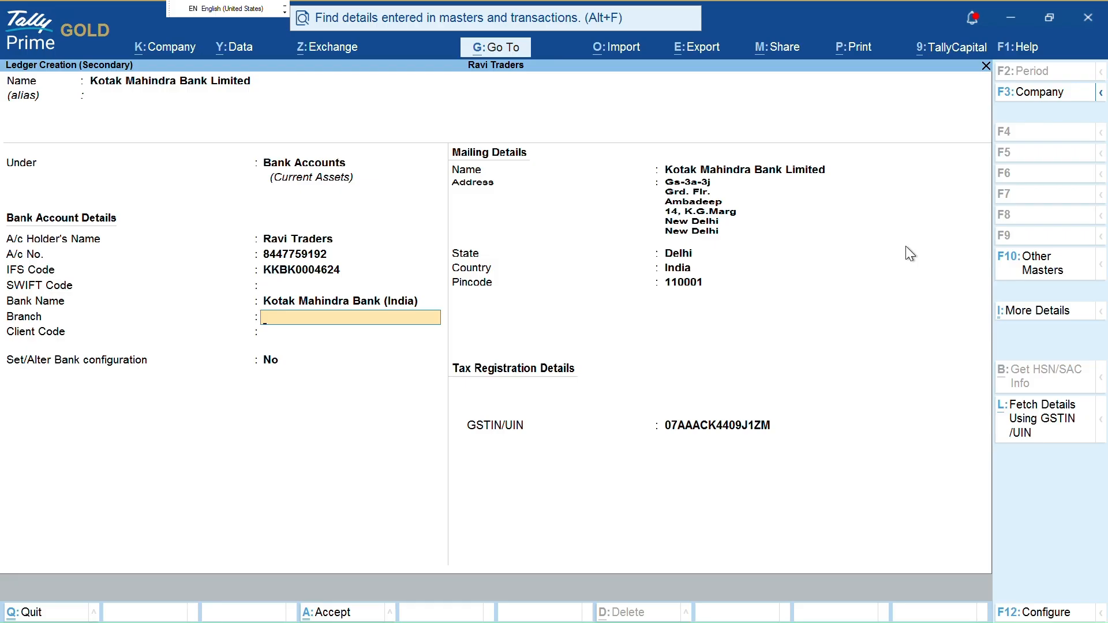
{"action": "type", "text": "Shah"}
{"action": "key", "text": "BackSpace"}
{"action": "key", "text": "BackSpace"}
{"action": "key", "text": "BackSpace"}
{"action": "key", "text": "BackSpace"}
{"action": "type", "text": "New d"}
{"action": "key", "text": "BackSpace"}
{"action": "type", "text": "Delhi"}
{"action": "key", "text": "Return"}
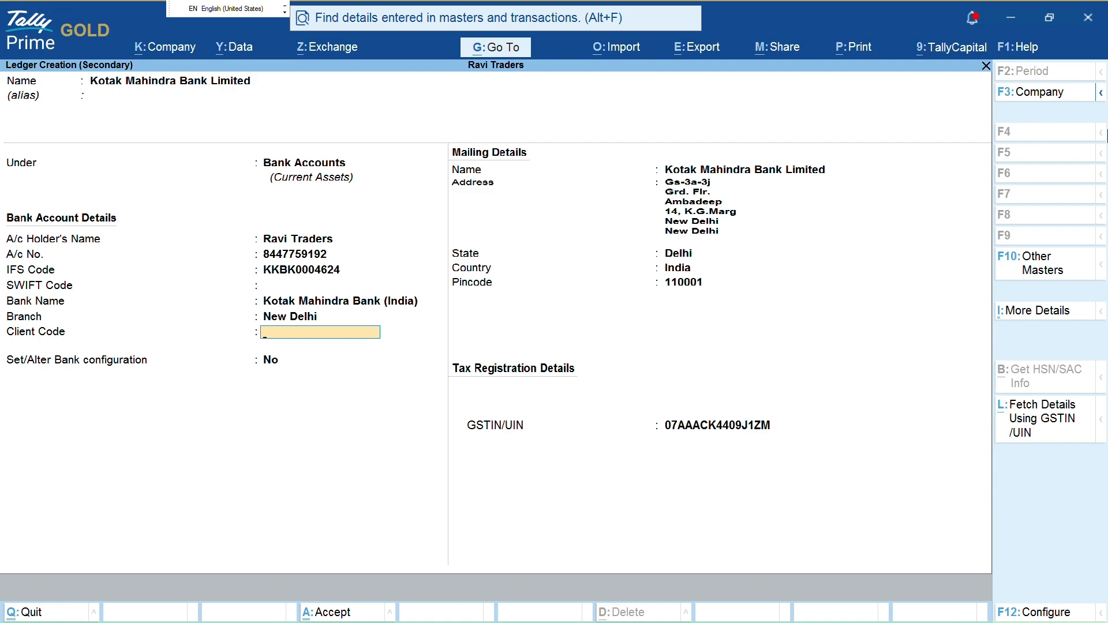
Skip the remaining address and GST fields to finish the ledger for saving
{"action": "key", "text": "Return"}
{"action": "key", "text": "Return"}
{"action": "key", "text": "Return"}
{"action": "key", "text": "Return"}
{"action": "key", "text": "Return"}
{"action": "key", "text": "Return"}
{"action": "key", "text": "Return"}
{"action": "key", "text": "Return"}
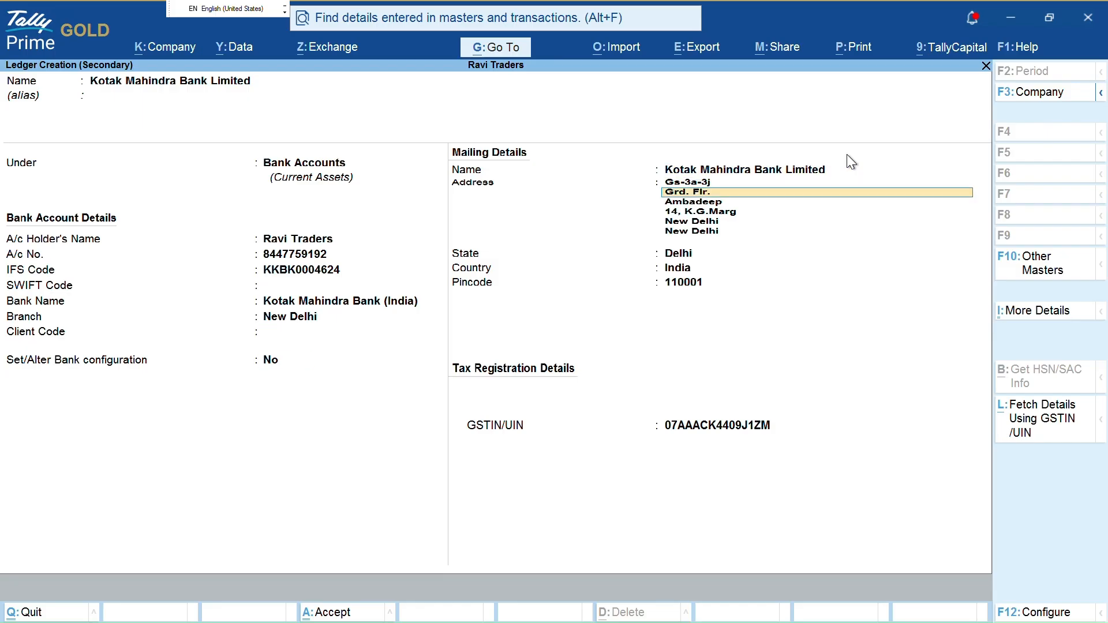
{"action": "key", "text": "Return"}
{"action": "key", "text": "Return"}
{"action": "key", "text": "Return"}
{"action": "key", "text": "Return"}
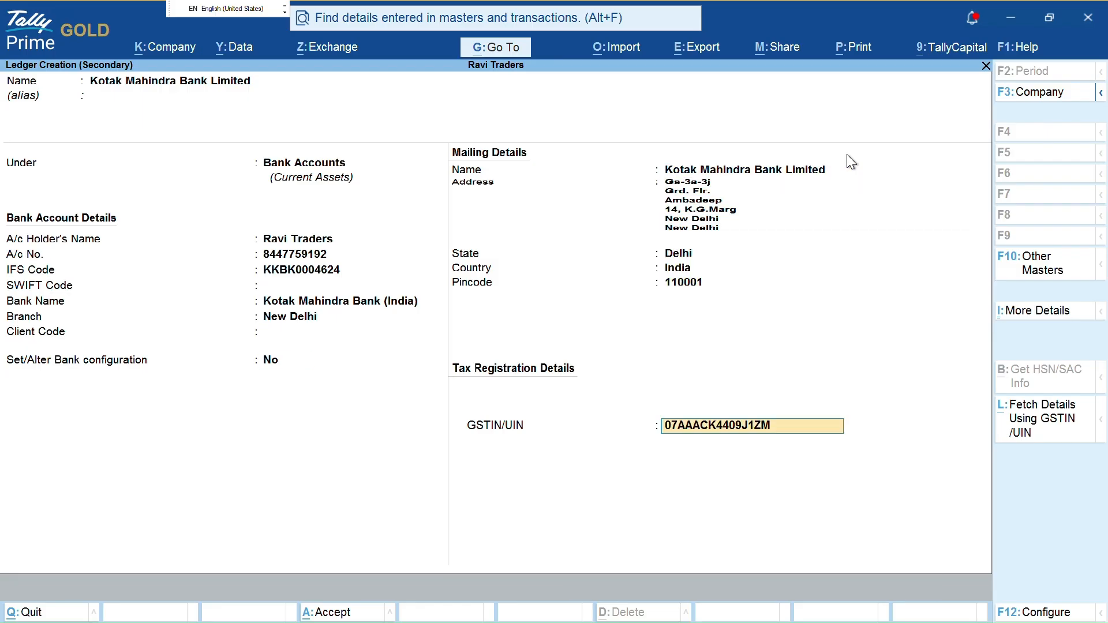
{"action": "key", "text": "Return"}
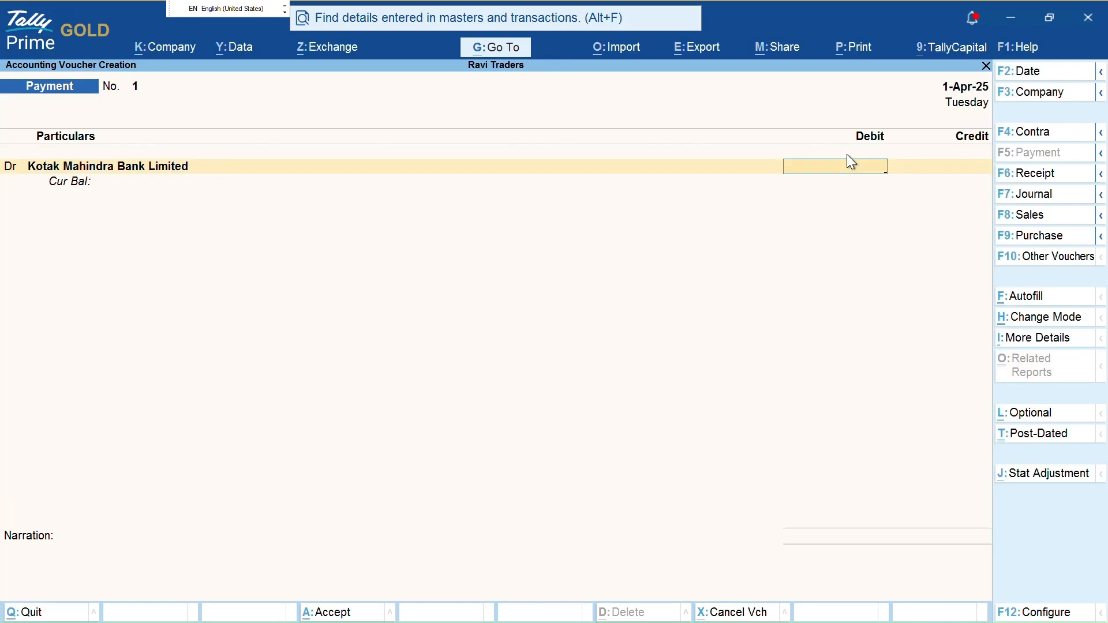
Glance at the statement workbook, then return to the Payment voucher and open Import with Alt+O
{"action": "key", "text": "alt+Tab"}
{"action": "key", "text": "alt+Tab"}
{"action": "key", "text": "ctrl"}
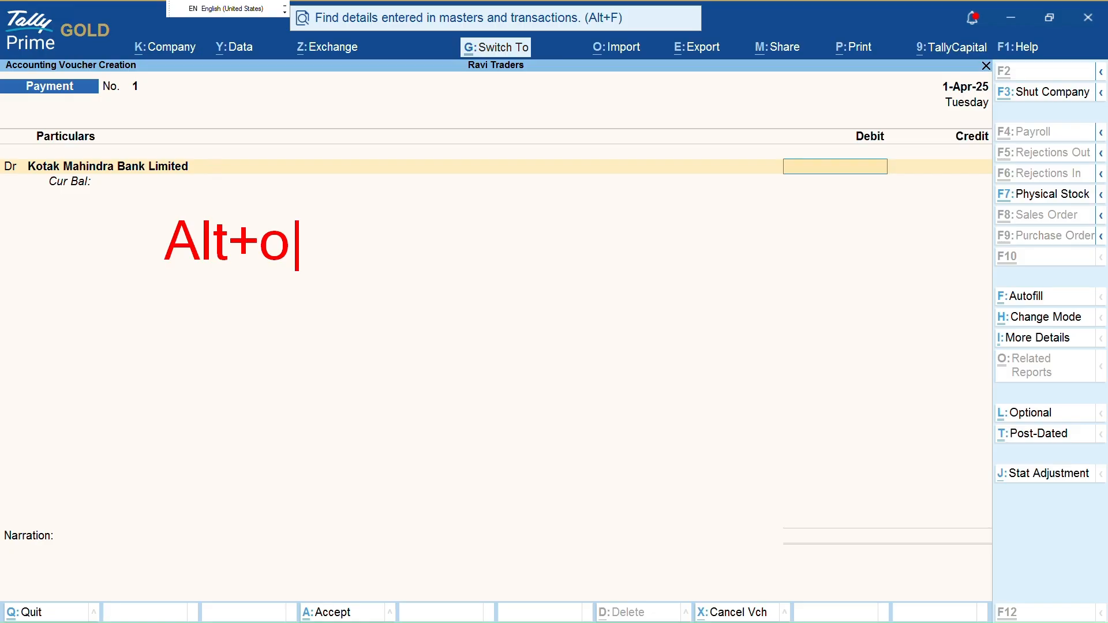
{"action": "key", "text": "alt+o"}
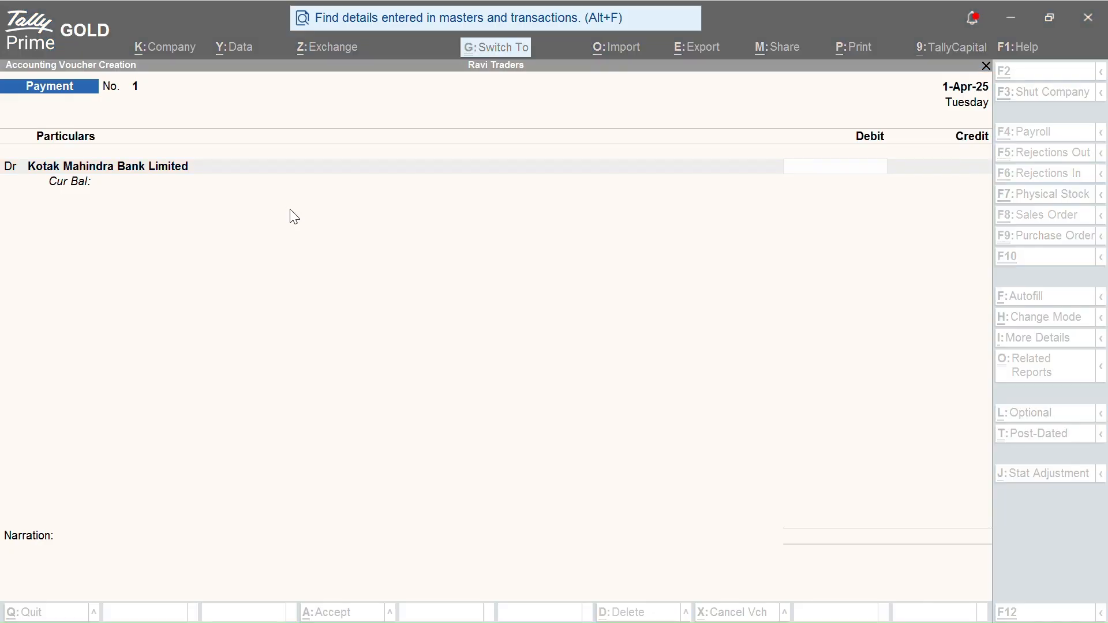
{"action": "left_click", "coordinate": [290, 209]}
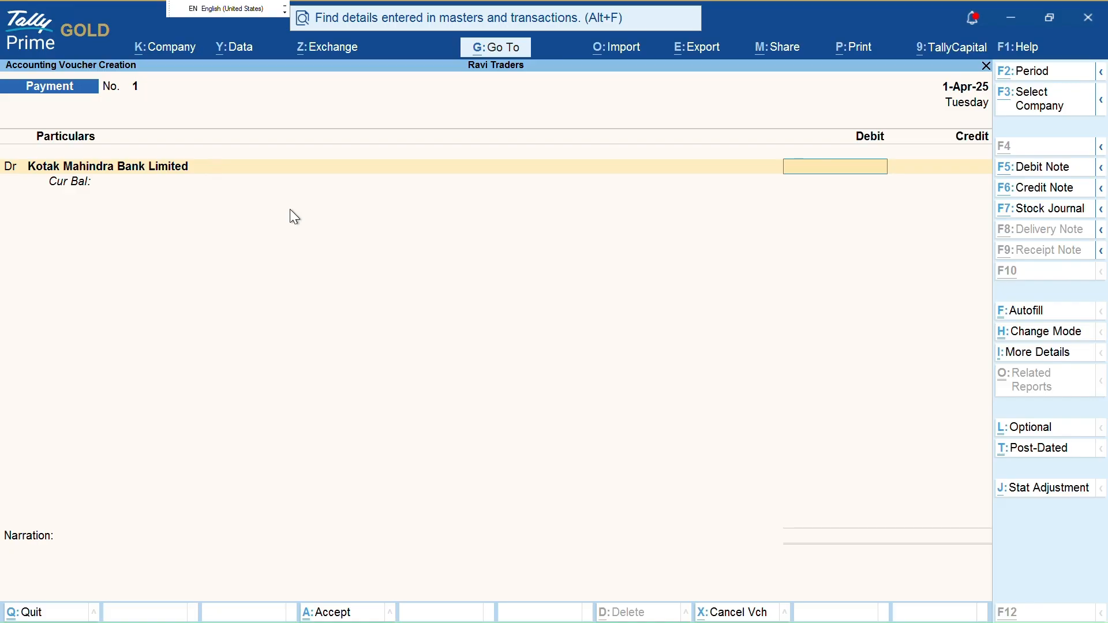
{"action": "key", "text": "alt+o"}
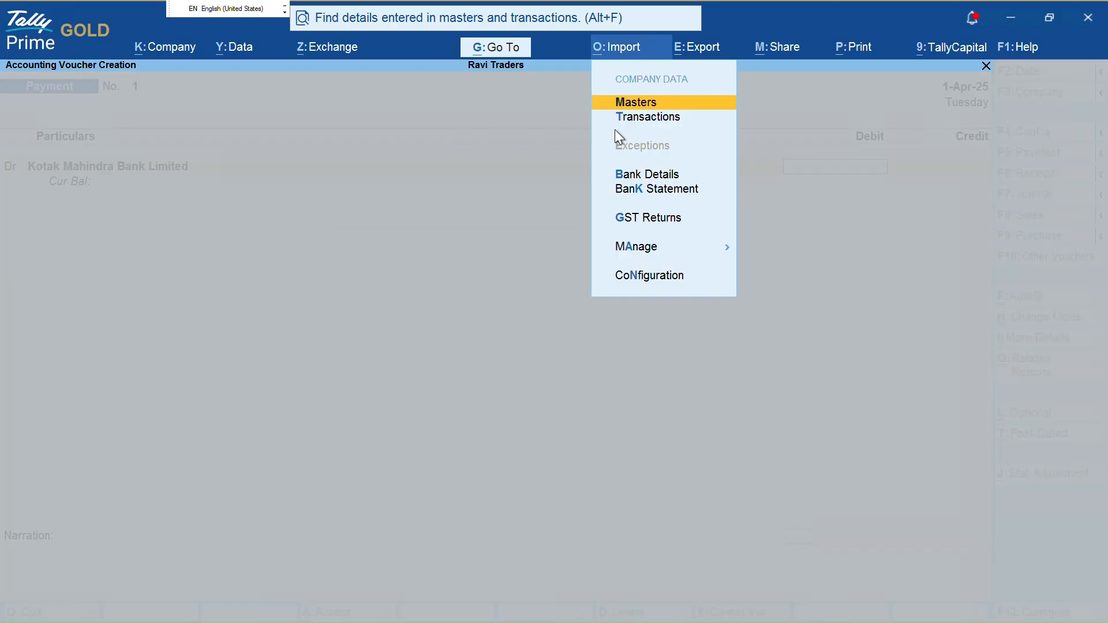
Choose Bank Statement from the Import menu to open the Import Bank Statement form
{"action": "key", "text": "k"}
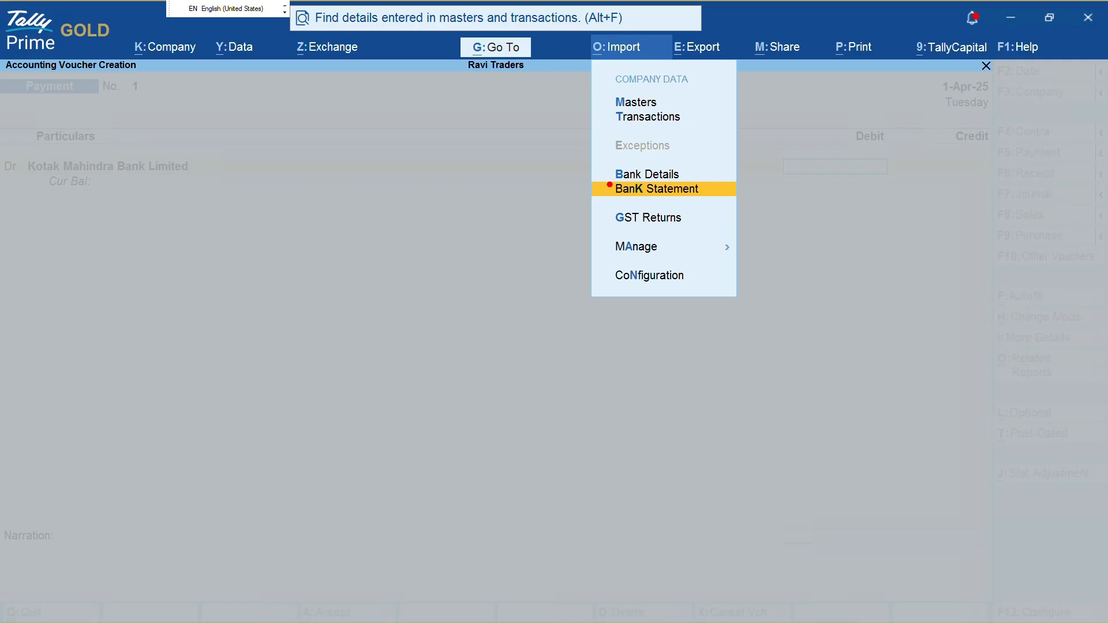
{"action": "mouse_move", "coordinate": [606, 176]}
{"action": "left_mouse_down"}
{"action": "mouse_move", "coordinate": [622, 200]}
{"action": "mouse_move", "coordinate": [718, 206]}
{"action": "left_mouse_up"}
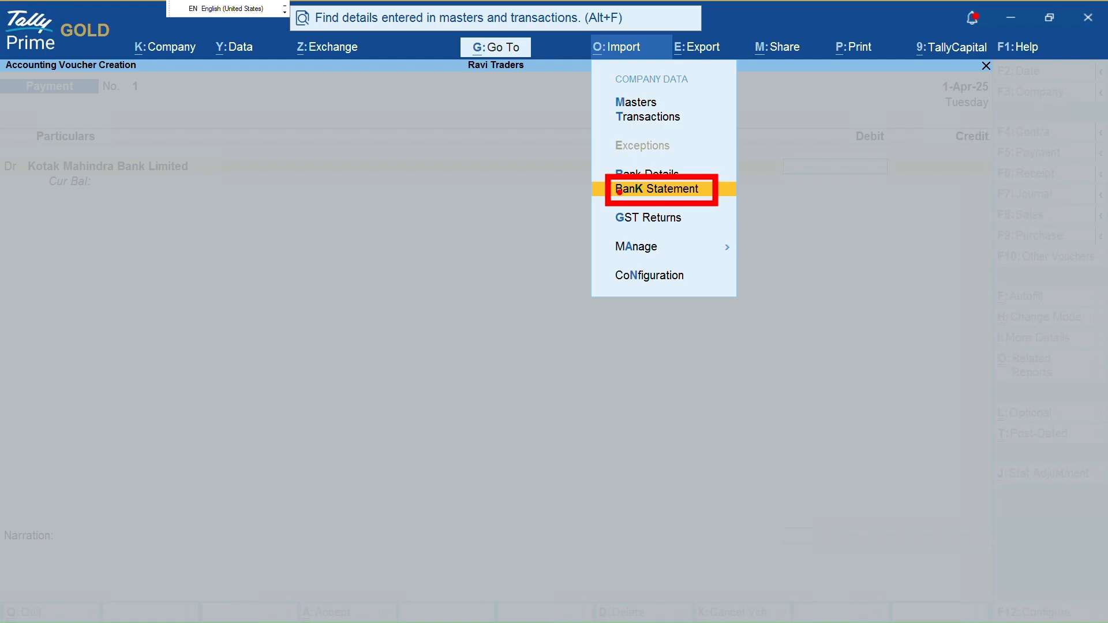
{"action": "key", "text": "Escape"}
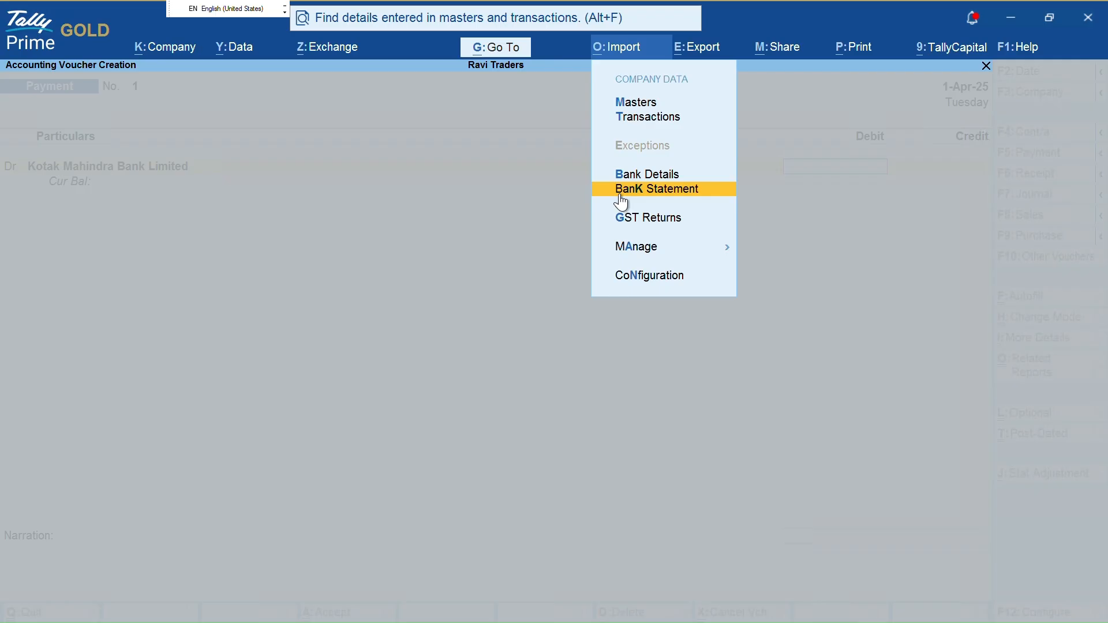
{"action": "left_click", "coordinate": [619, 194]}
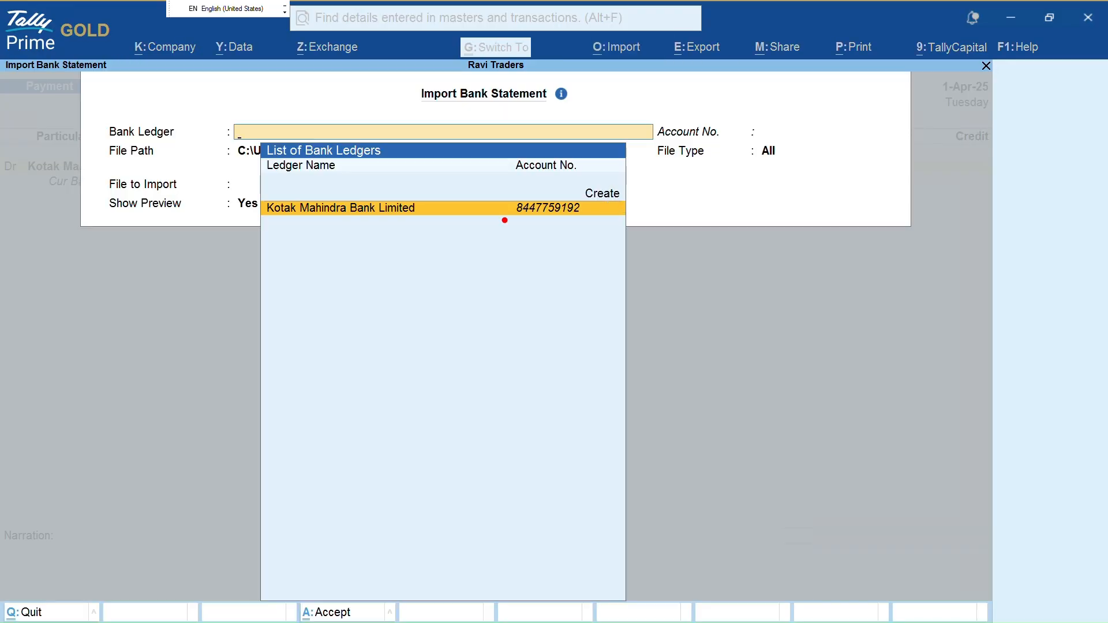
Select Kotak Mahindra Bank Limited as the bank ledger and keep the BANK STATEMENT folder path
{"action": "mouse_move", "coordinate": [261, 233]}
{"action": "left_mouse_down"}
{"action": "mouse_move", "coordinate": [595, 244]}
{"action": "mouse_move", "coordinate": [602, 194]}
{"action": "mouse_move", "coordinate": [473, 192]}
{"action": "mouse_move", "coordinate": [306, 211]}
{"action": "left_mouse_up"}
{"action": "key", "text": "Return"}
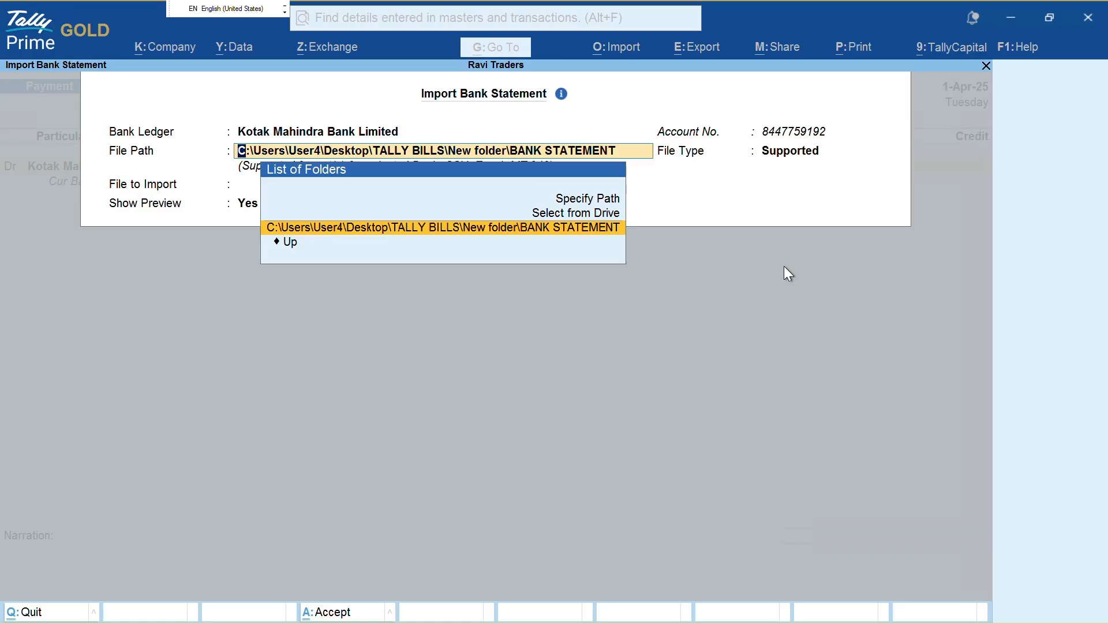
{"action": "key", "text": "ctrl+2"}
{"action": "left_click_drag", "start_coordinate": [281, 248], "coordinate": [647, 235]}
{"action": "key", "text": "Escape"}
{"action": "key", "text": "Return"}
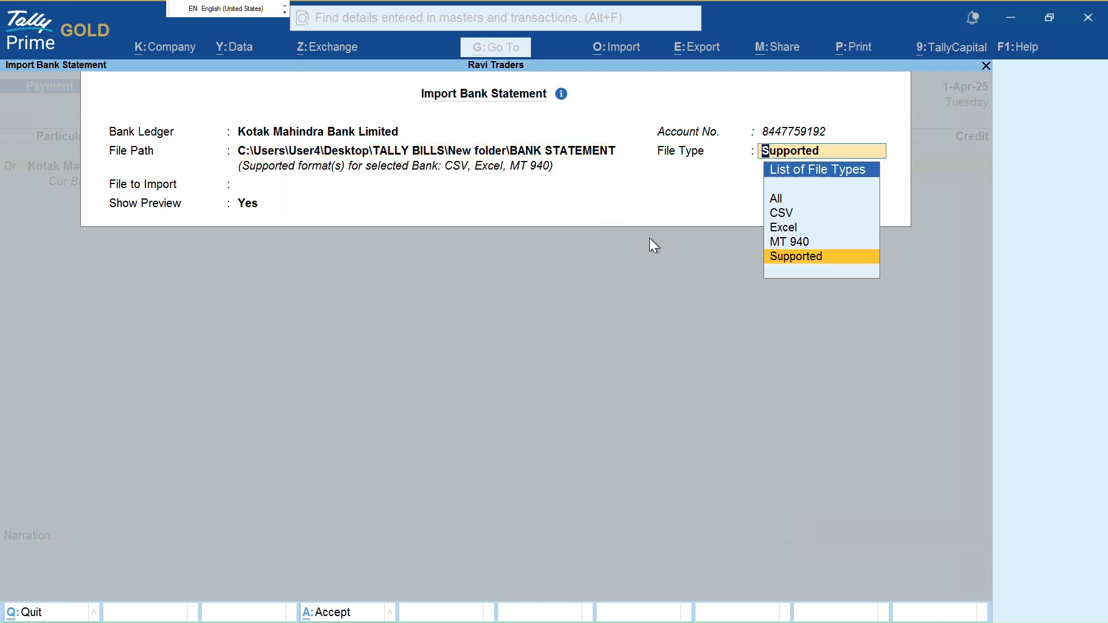
Review the List of File Types and move the selection toward All
{"action": "key", "text": "ctrl+2"}
{"action": "left_click_drag", "start_coordinate": [800, 195], "coordinate": [827, 195]}
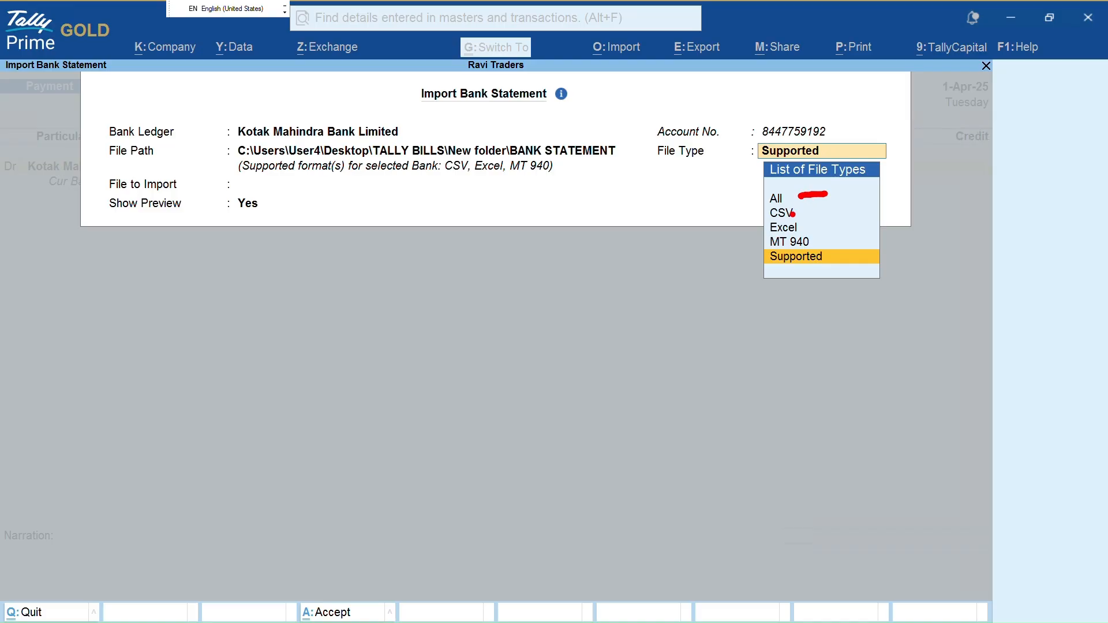
{"action": "left_click_drag", "start_coordinate": [807, 215], "coordinate": [851, 207]}
{"action": "left_click_drag", "start_coordinate": [808, 230], "coordinate": [858, 224]}
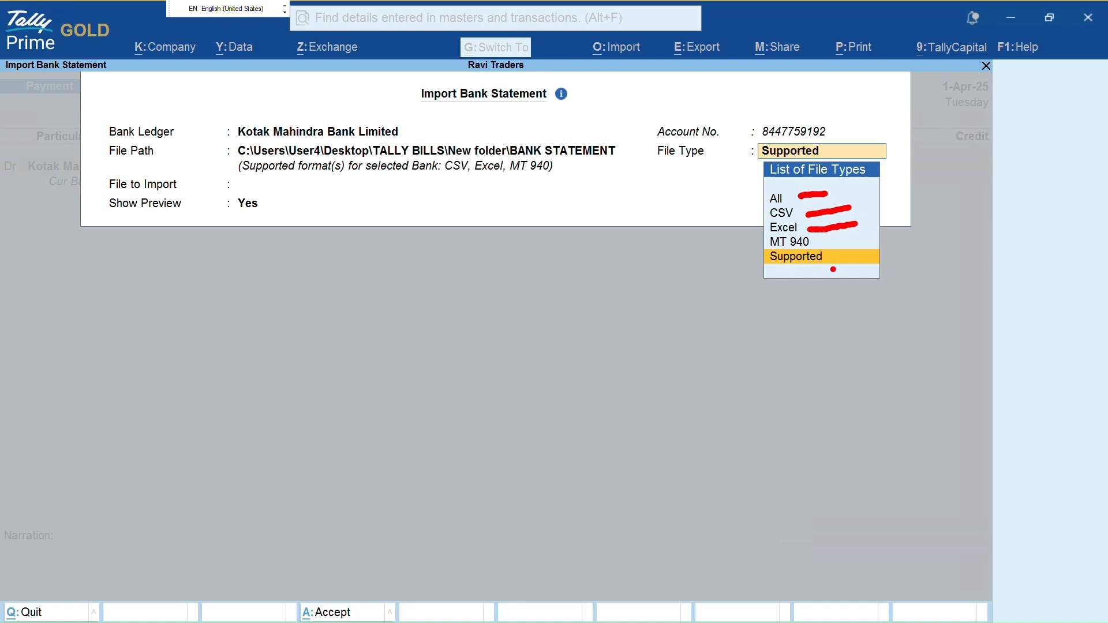
{"action": "mouse_move", "coordinate": [820, 240]}
{"action": "left_mouse_down"}
{"action": "mouse_move", "coordinate": [868, 236]}
{"action": "mouse_move", "coordinate": [867, 258]}
{"action": "left_mouse_up"}
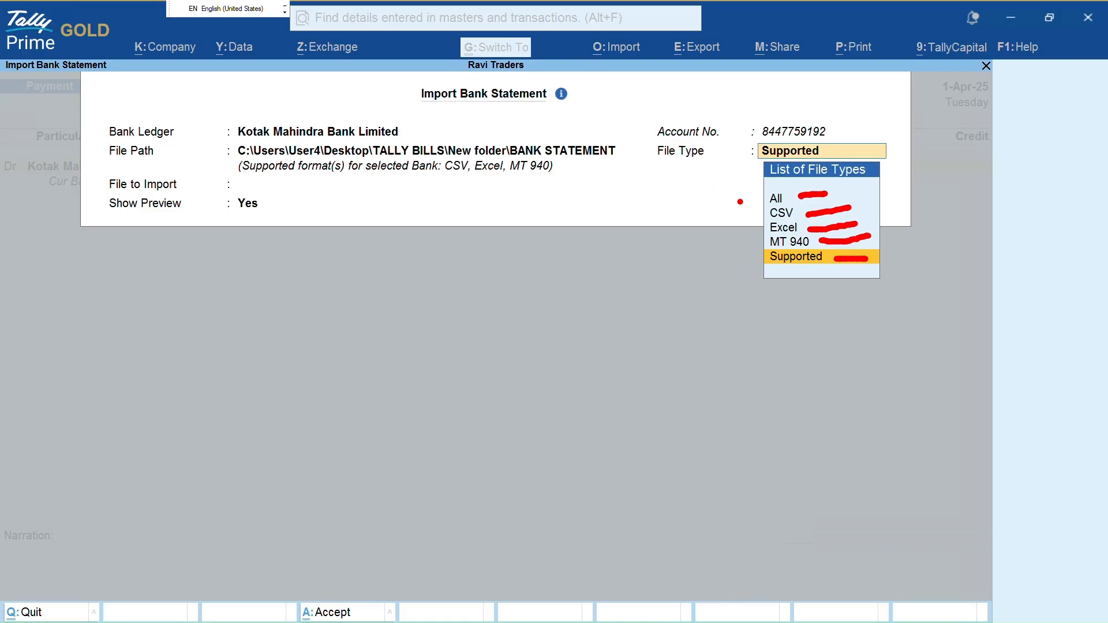
{"action": "left_click_drag", "start_coordinate": [761, 219], "coordinate": [771, 230]}
{"action": "mouse_move", "coordinate": [754, 249]}
{"action": "left_mouse_down"}
{"action": "mouse_move", "coordinate": [778, 245]}
{"action": "mouse_move", "coordinate": [776, 260]}
{"action": "left_mouse_up"}
{"action": "key", "text": "Escape"}
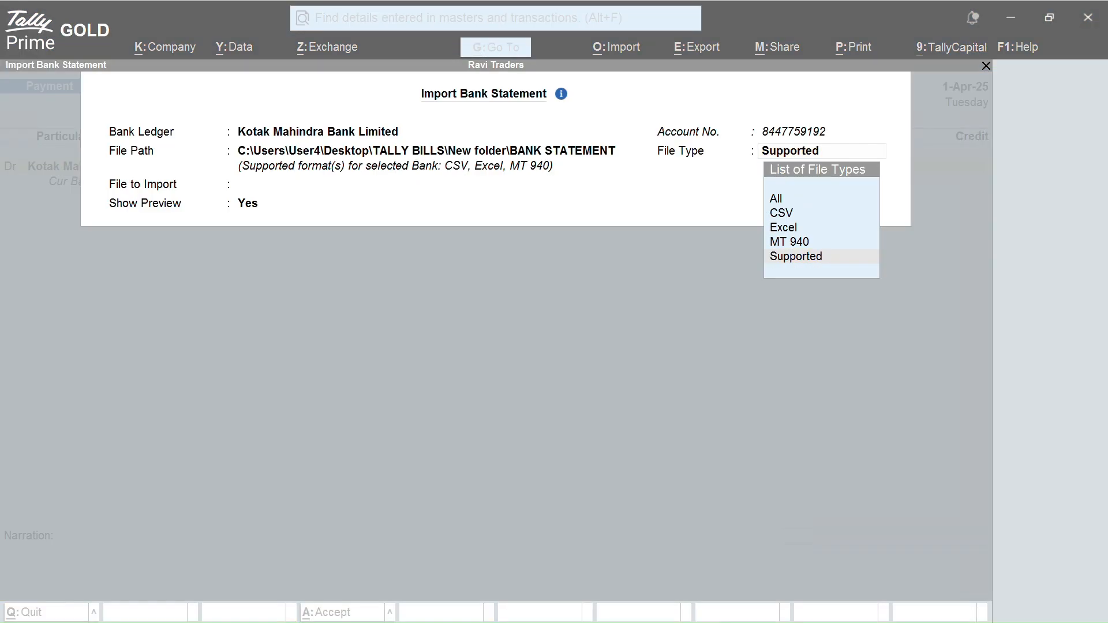
{"action": "left_click", "coordinate": [772, 267]}
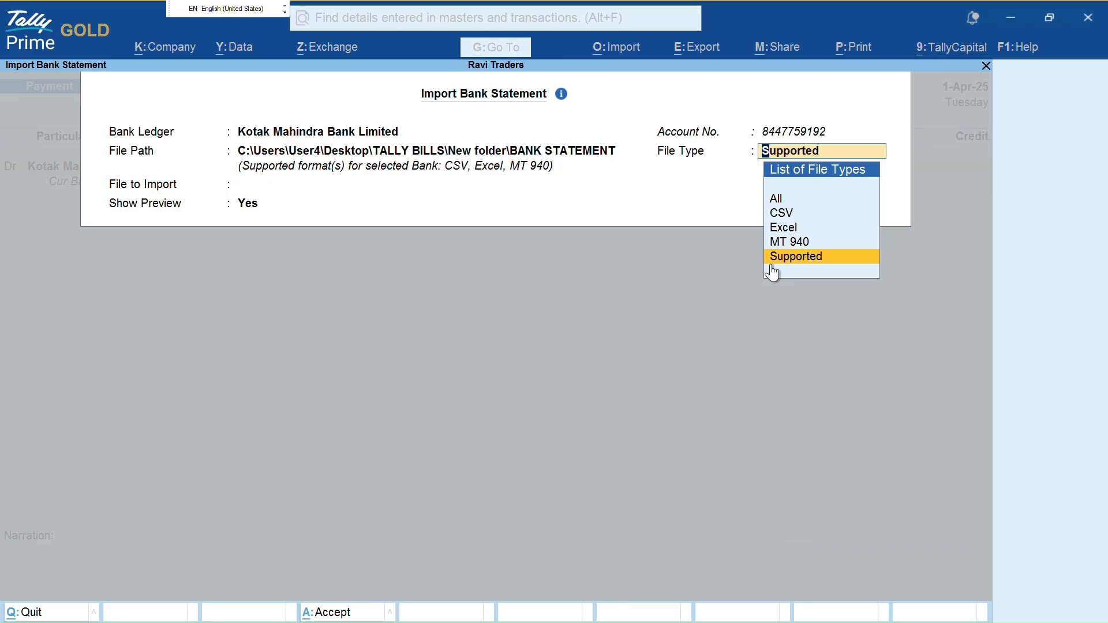
{"action": "key", "text": "Up"}
{"action": "key", "text": "Up"}
{"action": "key", "text": "Up"}
{"action": "key", "text": "Up"}
Set file type to All and expand the file list to show all four files
{"action": "key", "text": "Return"}
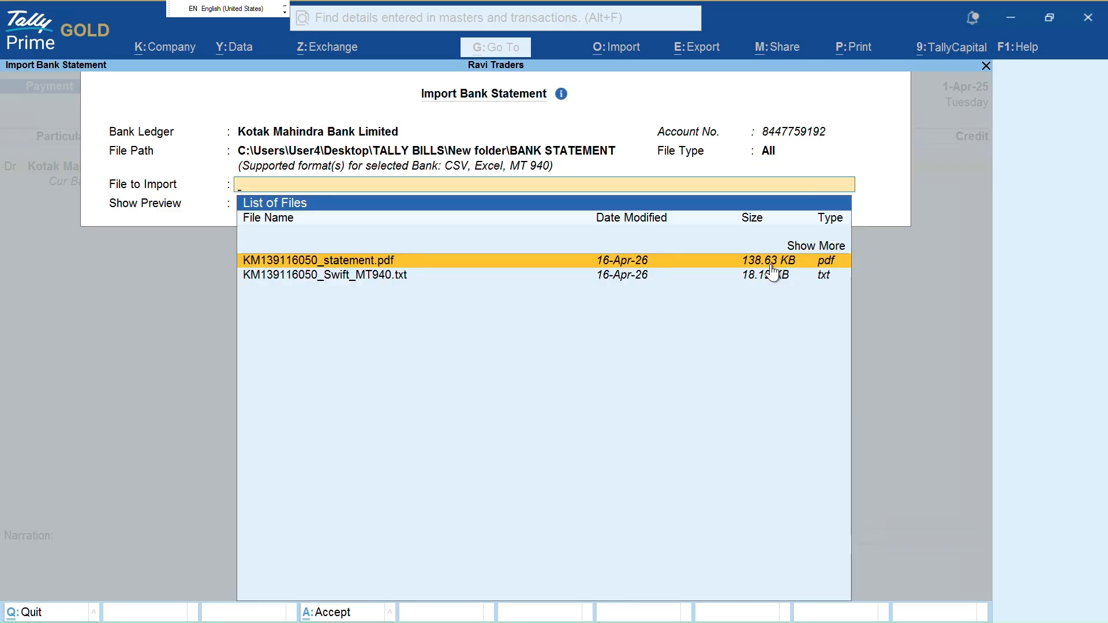
{"action": "key", "text": "Up"}
{"action": "key", "text": "Return"}
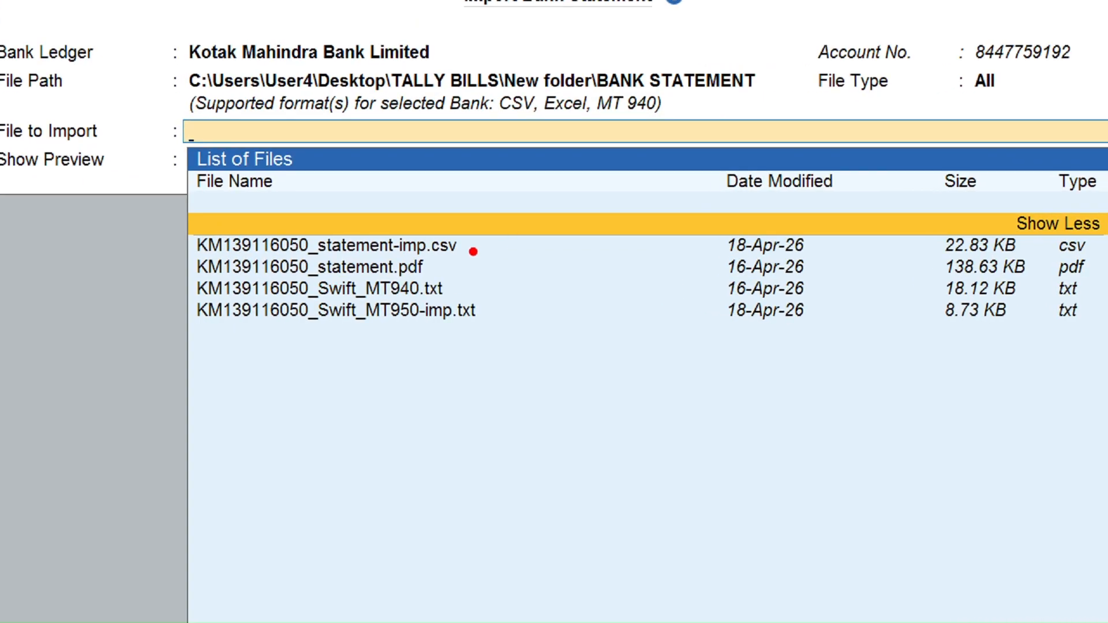
{"action": "left_click_drag", "start_coordinate": [469, 250], "coordinate": [551, 203]}
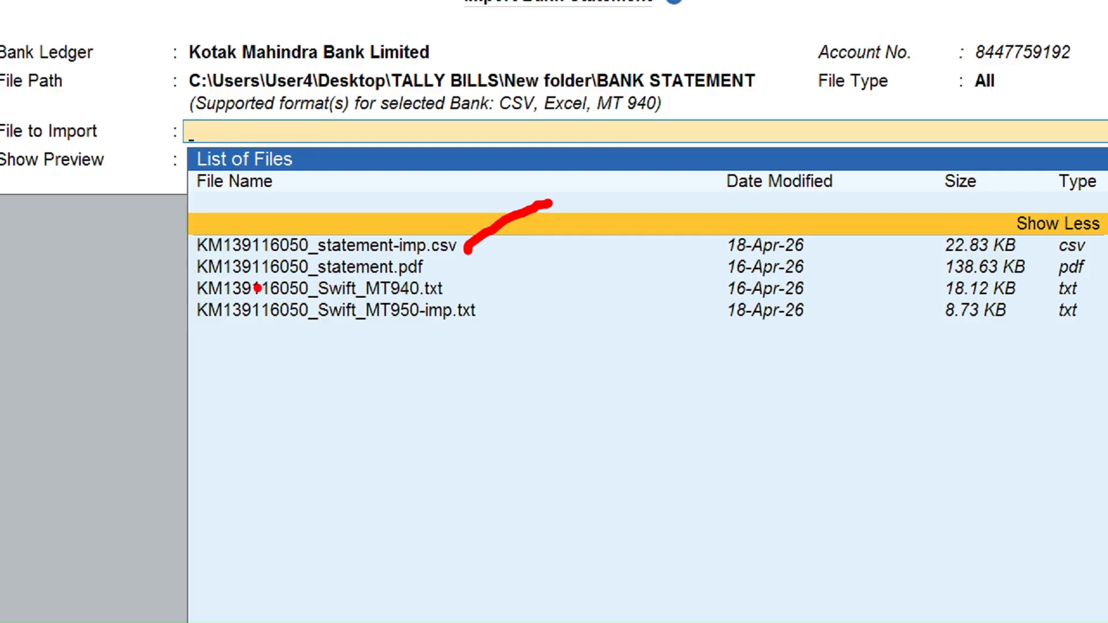
{"action": "left_click_drag", "start_coordinate": [423, 266], "coordinate": [521, 249]}
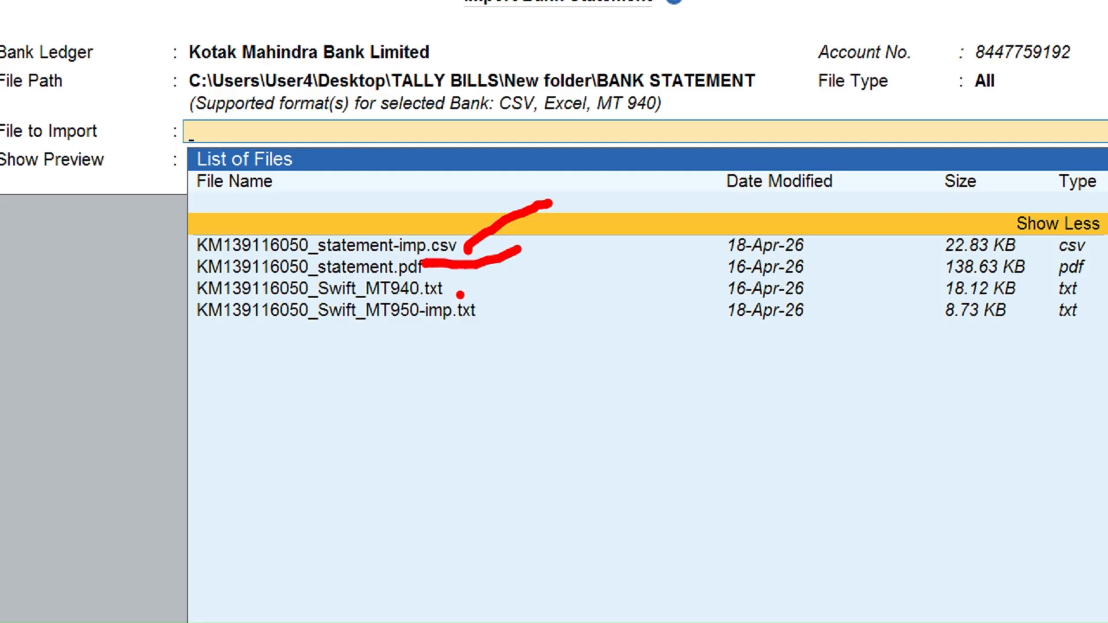
{"action": "left_click_drag", "start_coordinate": [459, 254], "coordinate": [500, 231]}
{"action": "left_click_drag", "start_coordinate": [455, 295], "coordinate": [519, 277]}
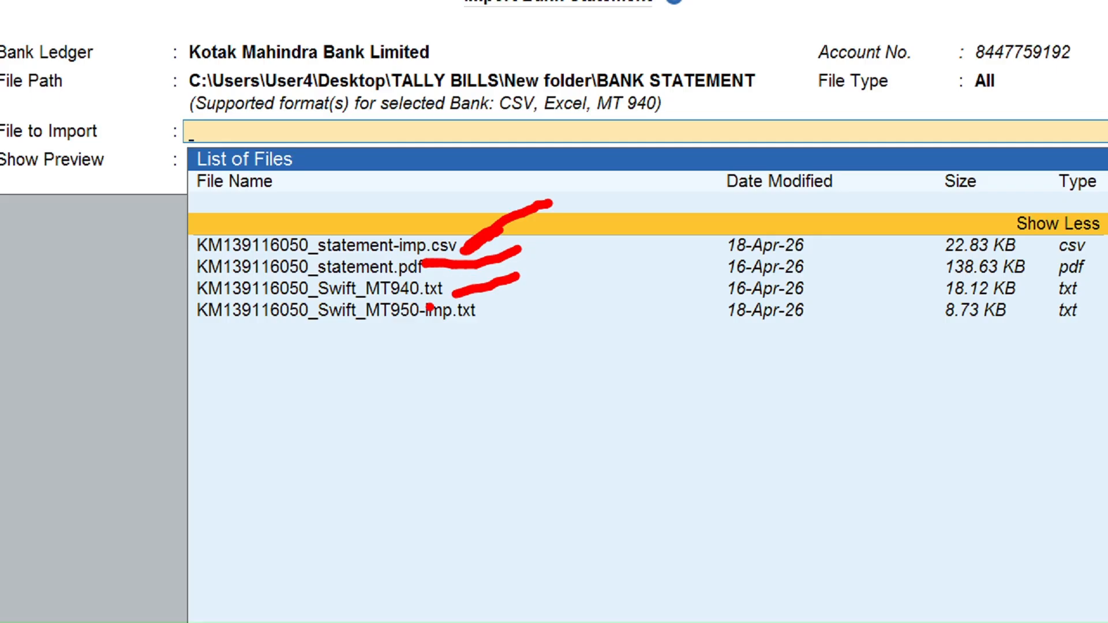
{"action": "left_click_drag", "start_coordinate": [490, 317], "coordinate": [532, 296]}
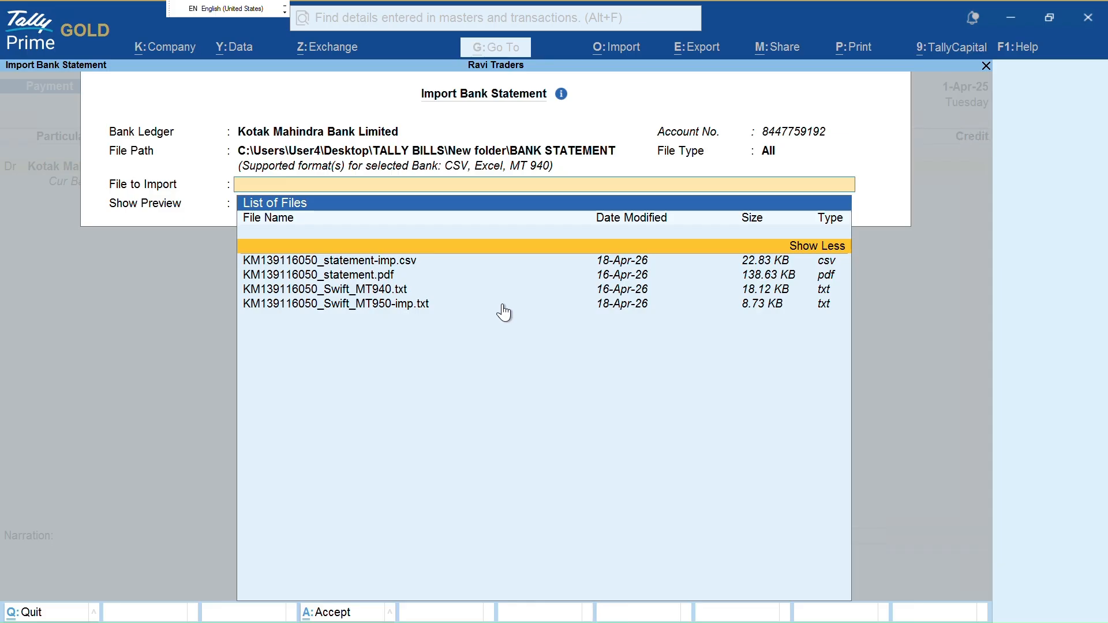
{"action": "key", "text": "Down"}
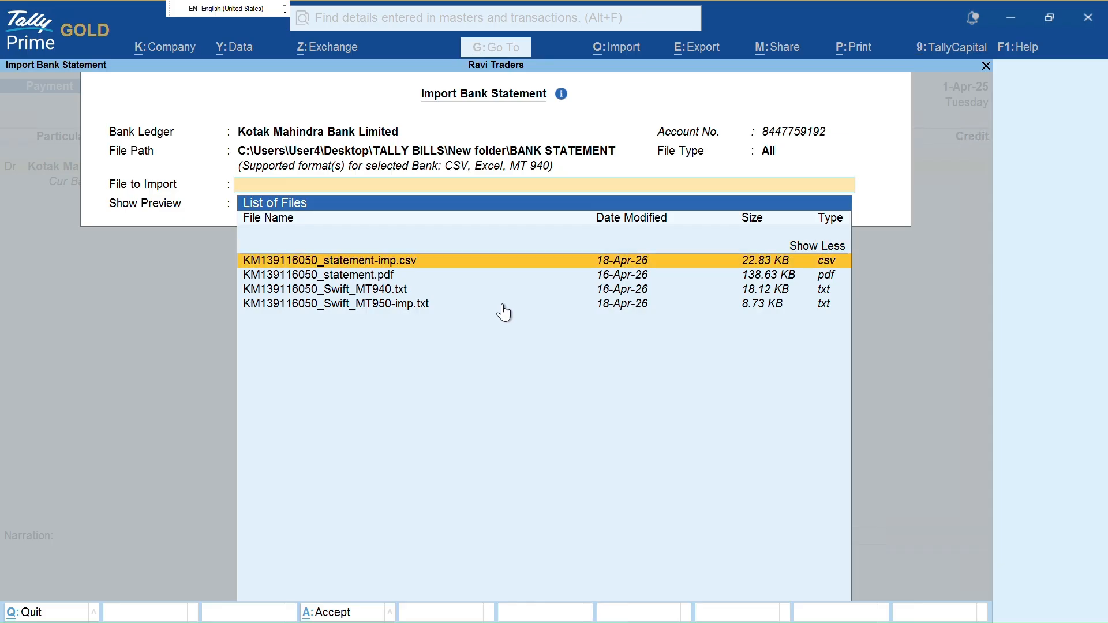
{"action": "key", "text": "Down"}
{"action": "key", "text": "Return"}
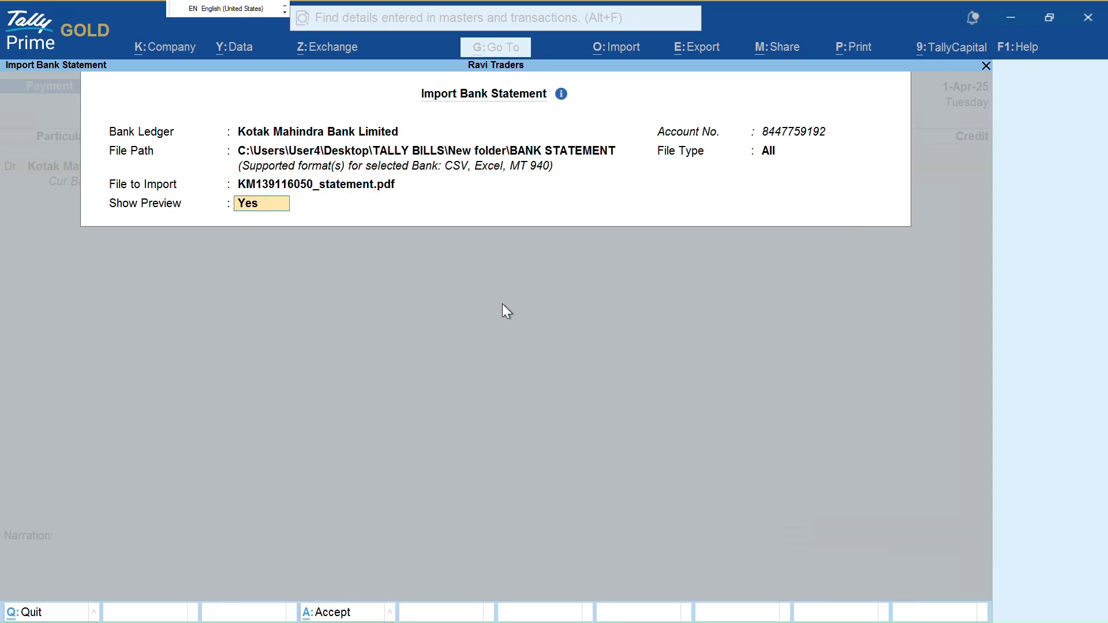
{"action": "key", "text": "Return"}
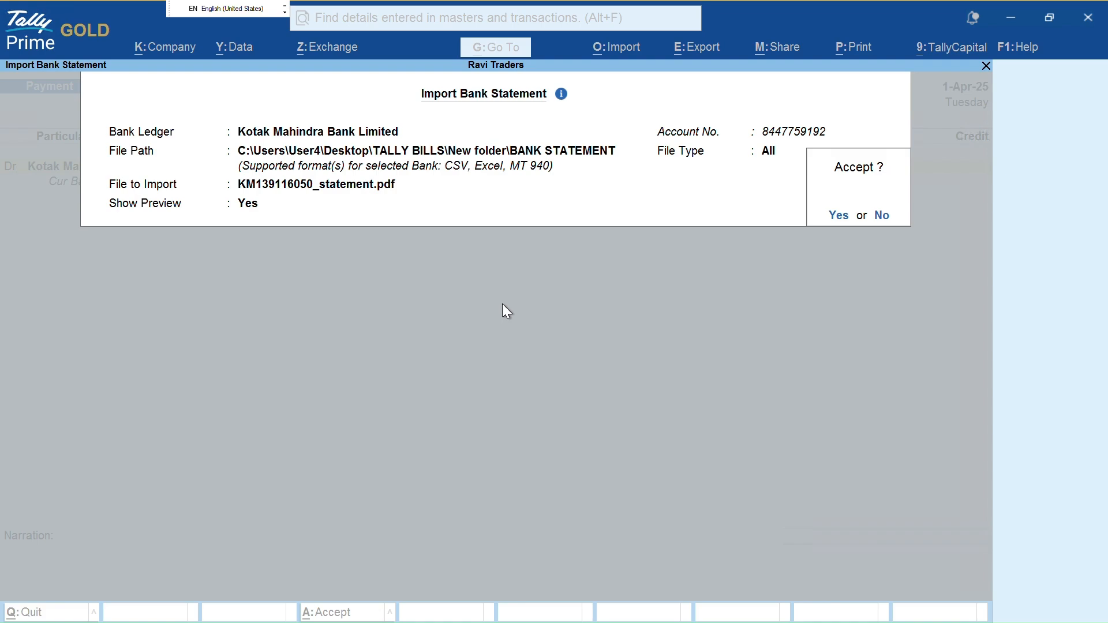
{"action": "key", "text": "Return"}
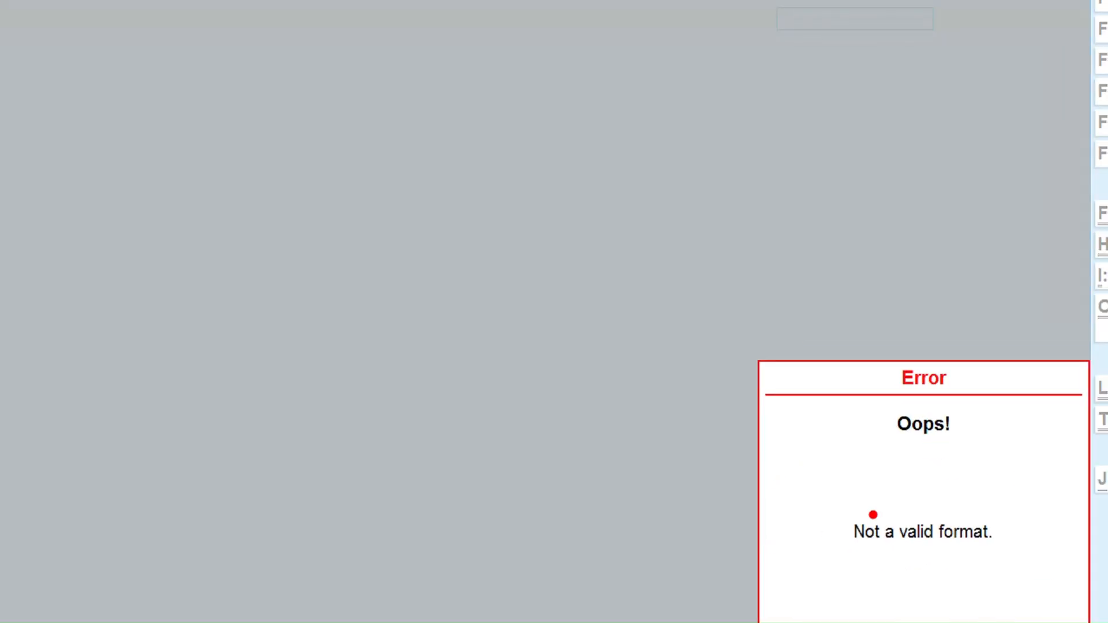
Review the 'Not a valid format' error reported for the PDF statement import
{"action": "mouse_move", "coordinate": [860, 483]}
{"action": "left_mouse_down"}
{"action": "mouse_move", "coordinate": [1001, 615]}
{"action": "mouse_move", "coordinate": [860, 444]}
{"action": "left_mouse_up"}
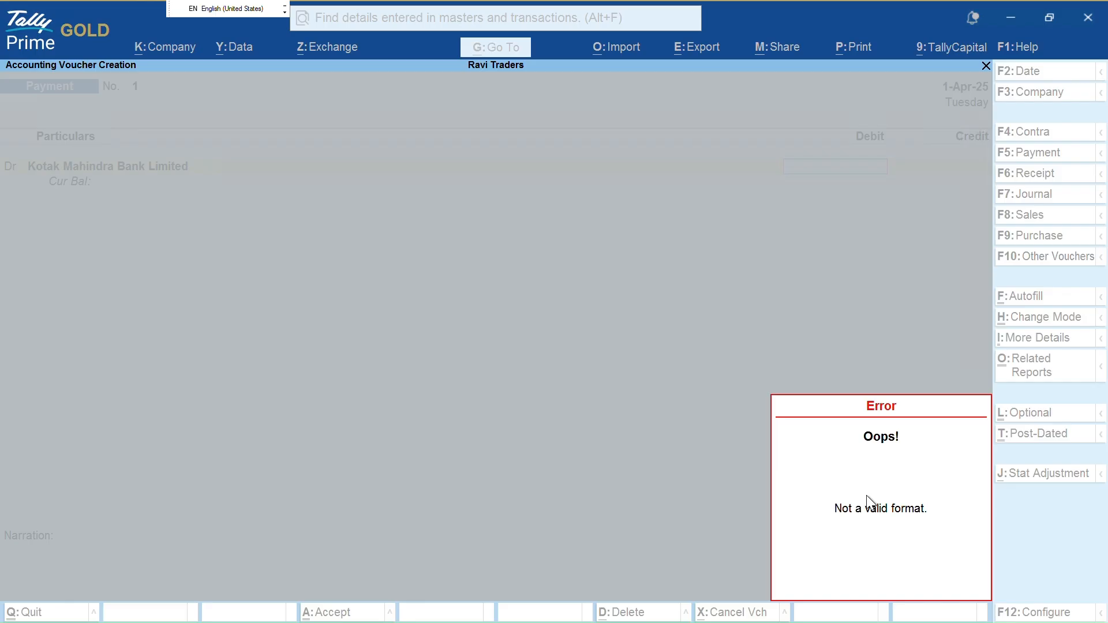
Dismiss the error and reopen the Import Bank Statement screen
{"action": "key", "text": "Escape"}
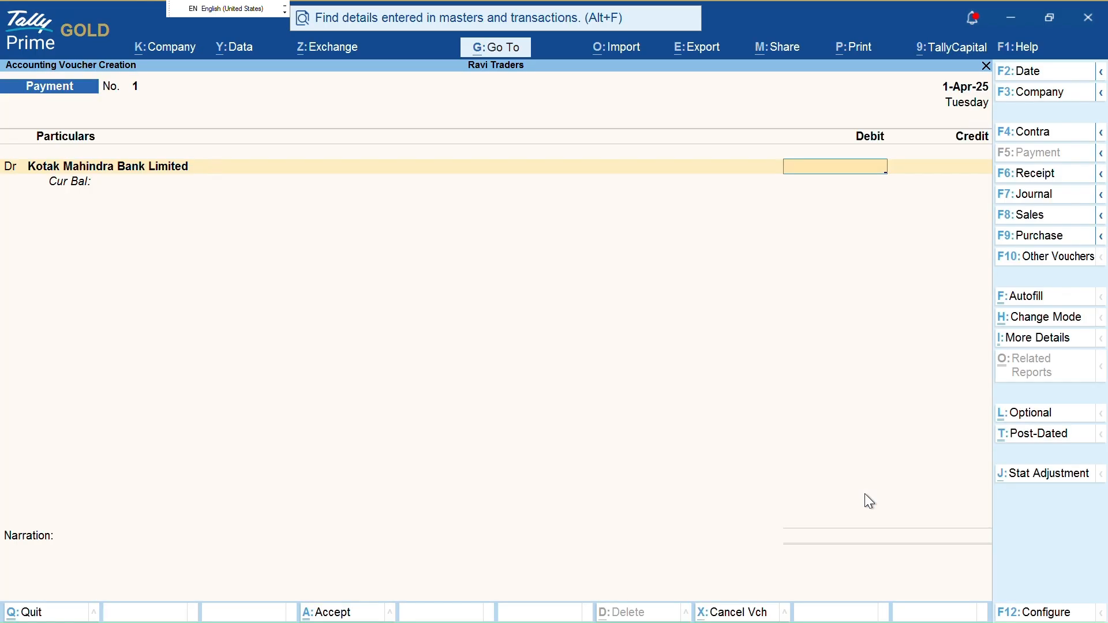
{"action": "key", "text": "alt+o"}
{"action": "key", "text": "Down"}
{"action": "key", "text": "Down"}
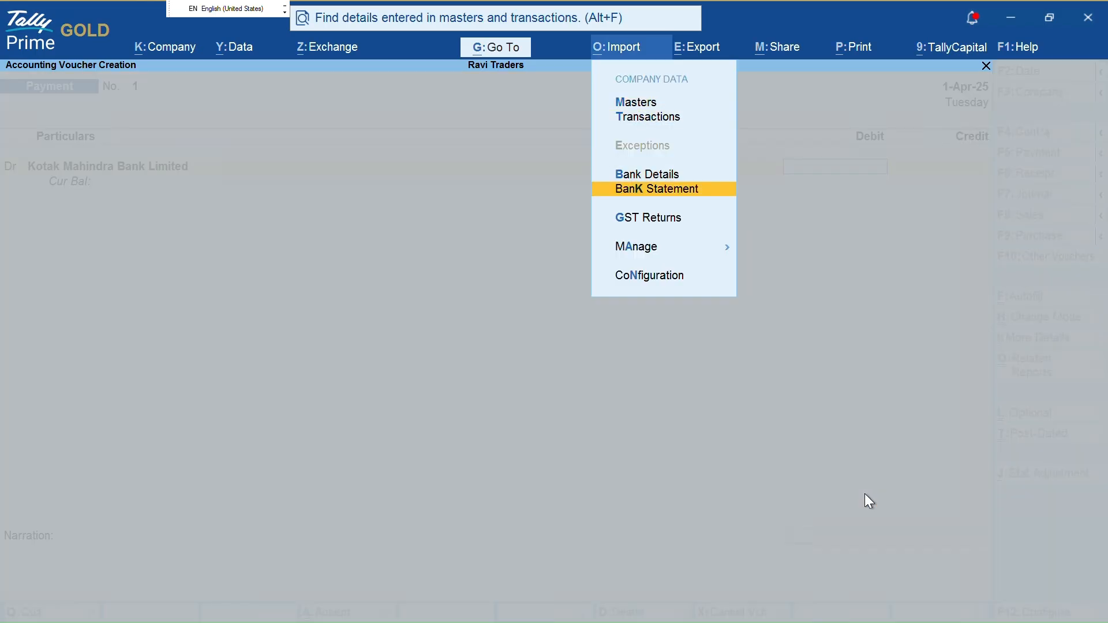
{"action": "key", "text": "Return"}
{"action": "key", "text": "Return"}
{"action": "key", "text": "Return"}
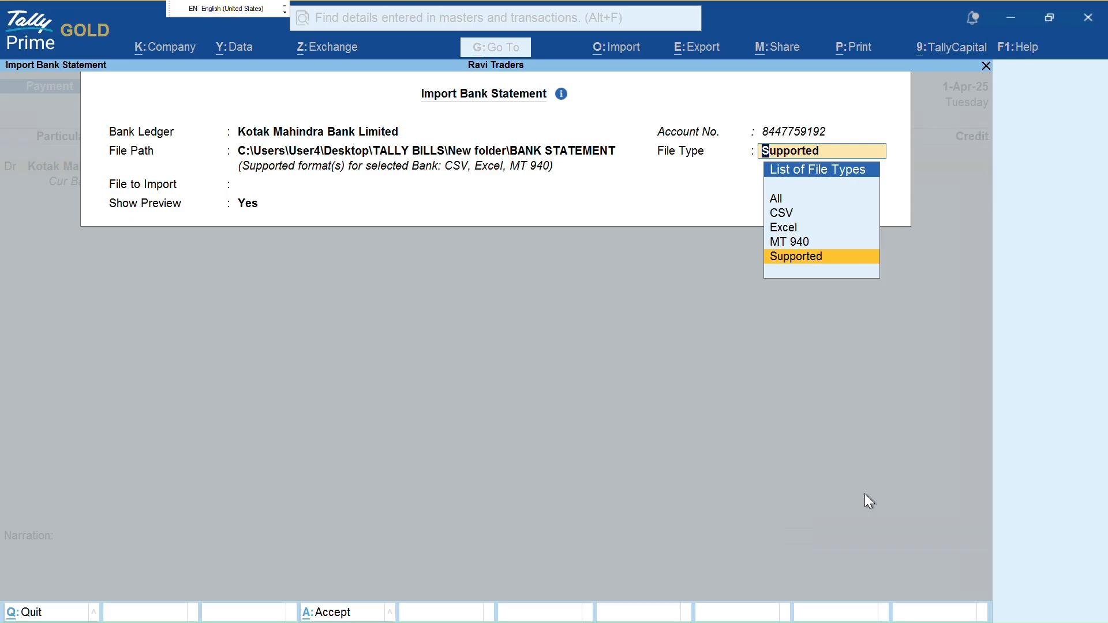
Keep Kotak Mahindra Bank Limited and try file type MT 940, browsing its statement files
{"action": "key", "text": "Up"}
{"action": "key", "text": "Up"}
{"action": "key", "text": "Down"}
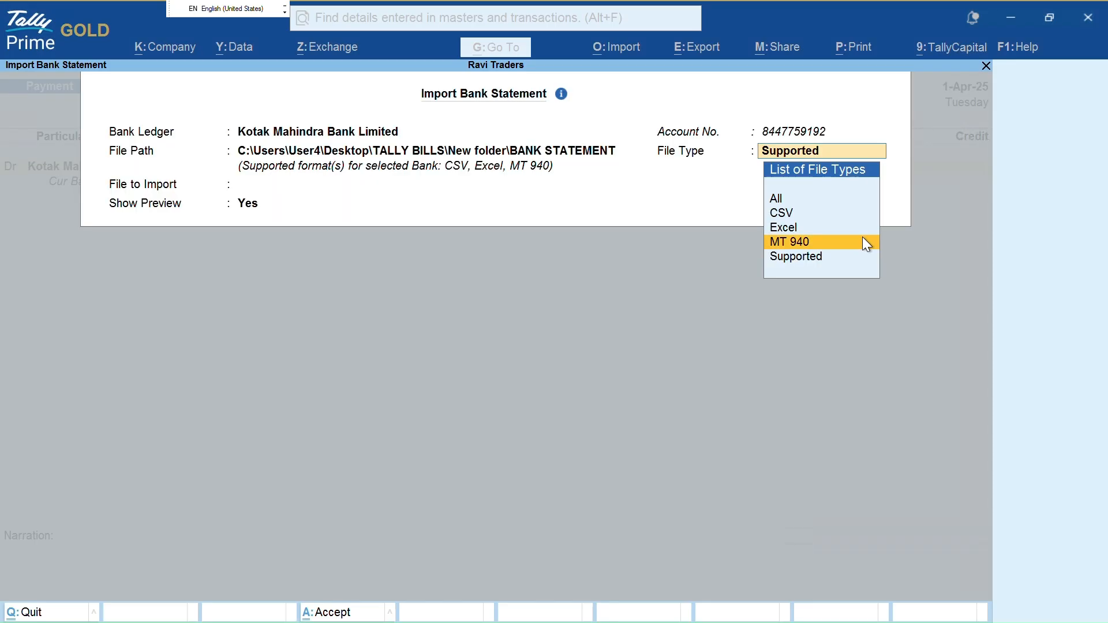
{"action": "left_click", "coordinate": [859, 155]}
{"action": "key", "text": "Return"}
{"action": "key", "text": "Up"}
{"action": "key", "text": "Up"}
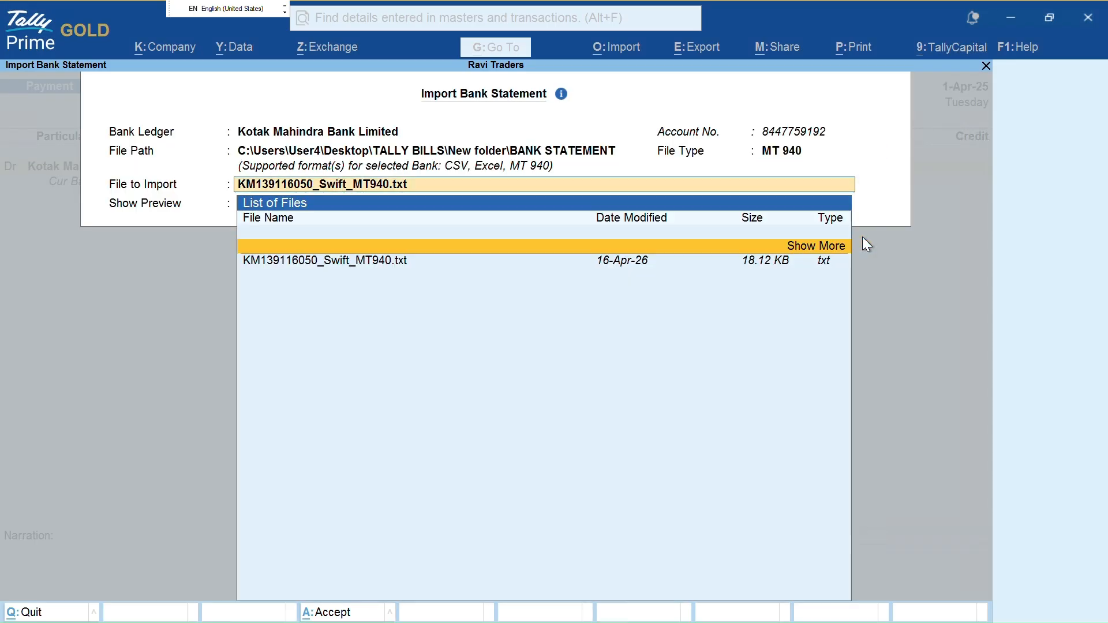
{"action": "key", "text": "Return"}
{"action": "key", "text": "Down"}
{"action": "key", "text": "Down"}
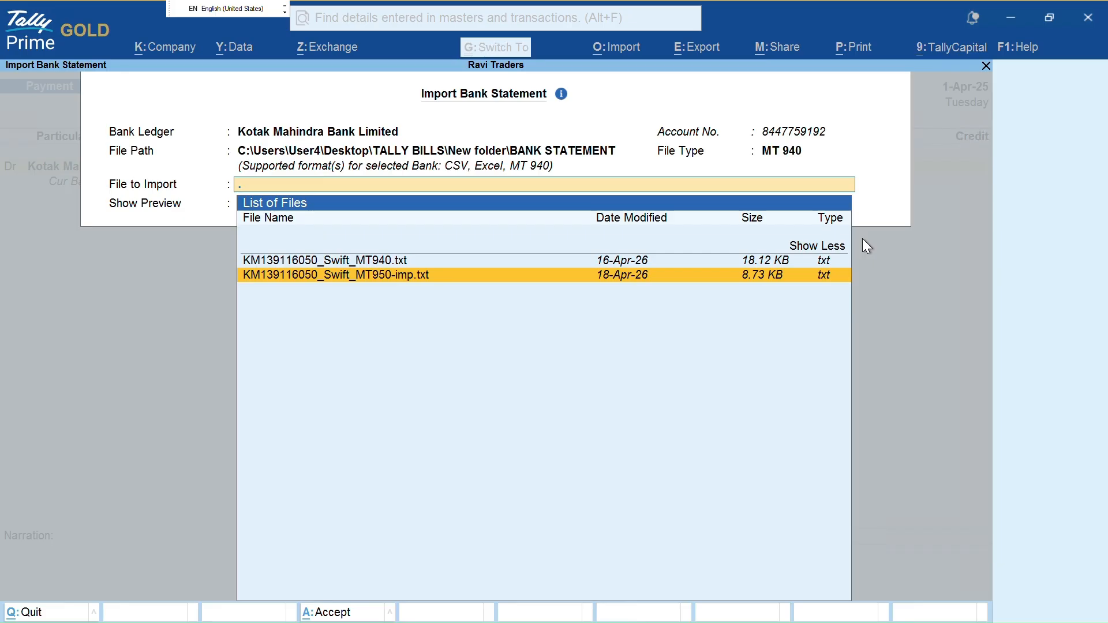
{"action": "key", "text": "Up"}
Switch the file type to Supported and review the CSV and two Swift files listed
{"action": "key", "text": "BackSpace"}
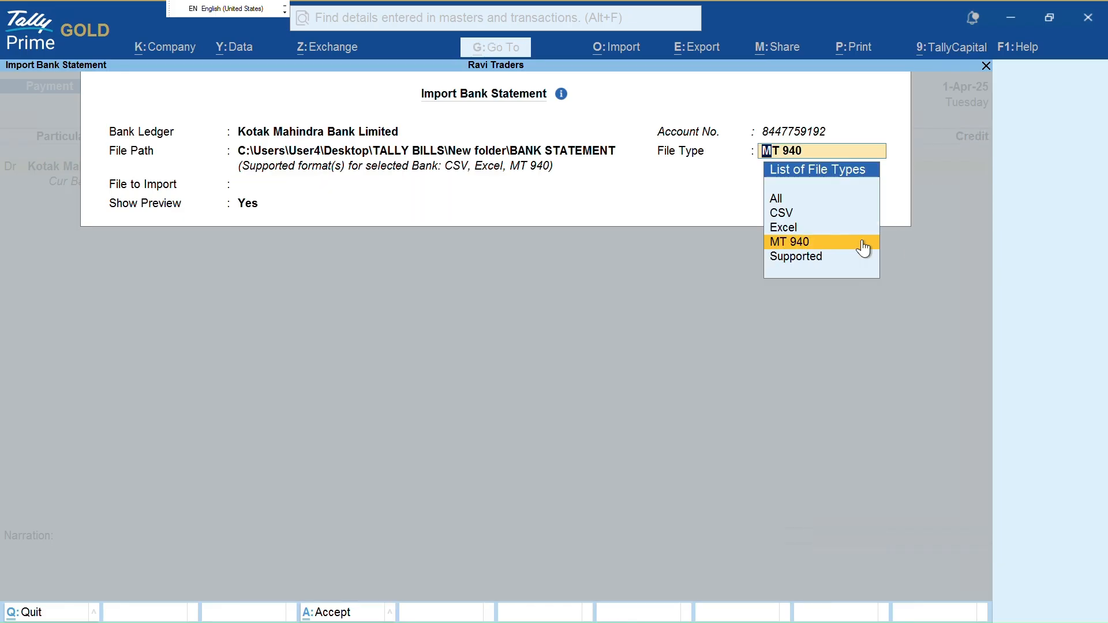
{"action": "key", "text": "Down"}
{"action": "key", "text": "Return"}
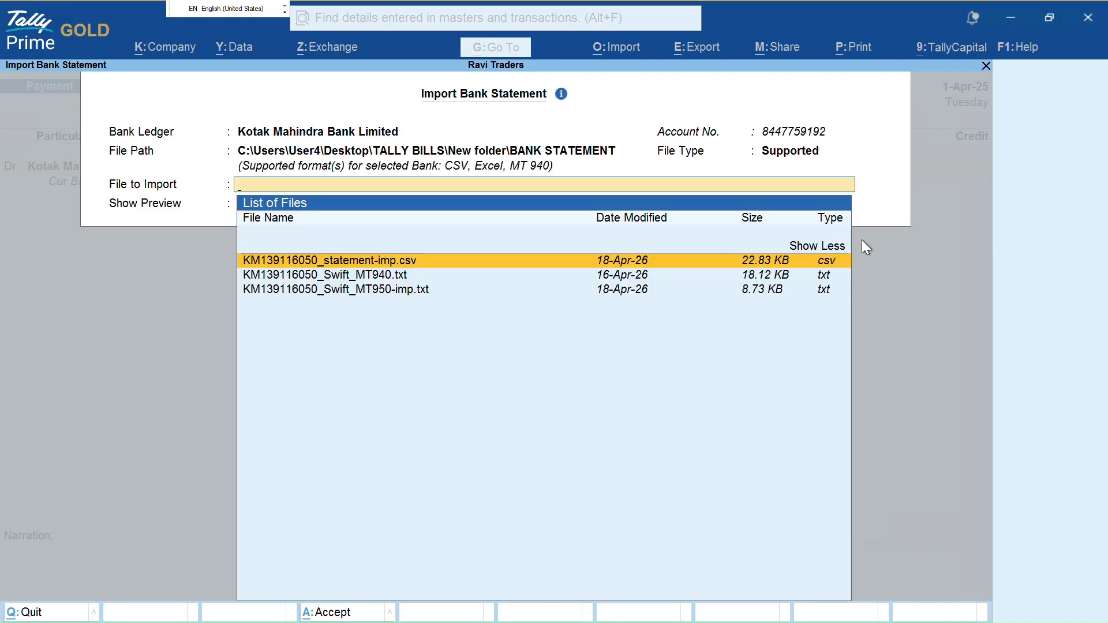
{"action": "key", "text": "Up"}
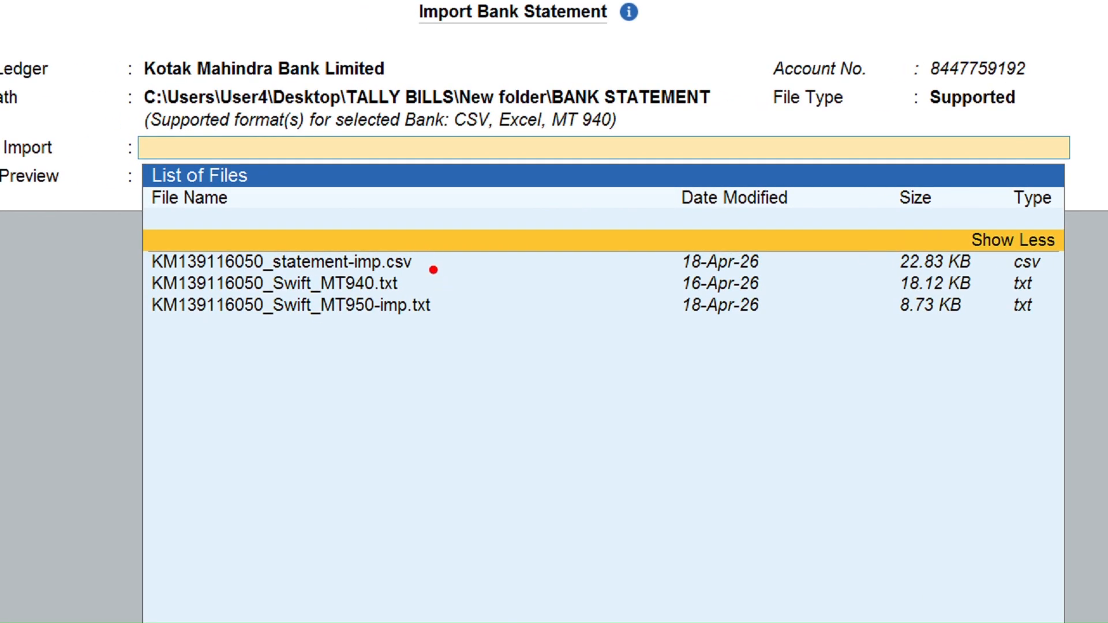
{"action": "left_click_drag", "start_coordinate": [426, 262], "coordinate": [515, 243]}
{"action": "left_click_drag", "start_coordinate": [423, 289], "coordinate": [473, 273]}
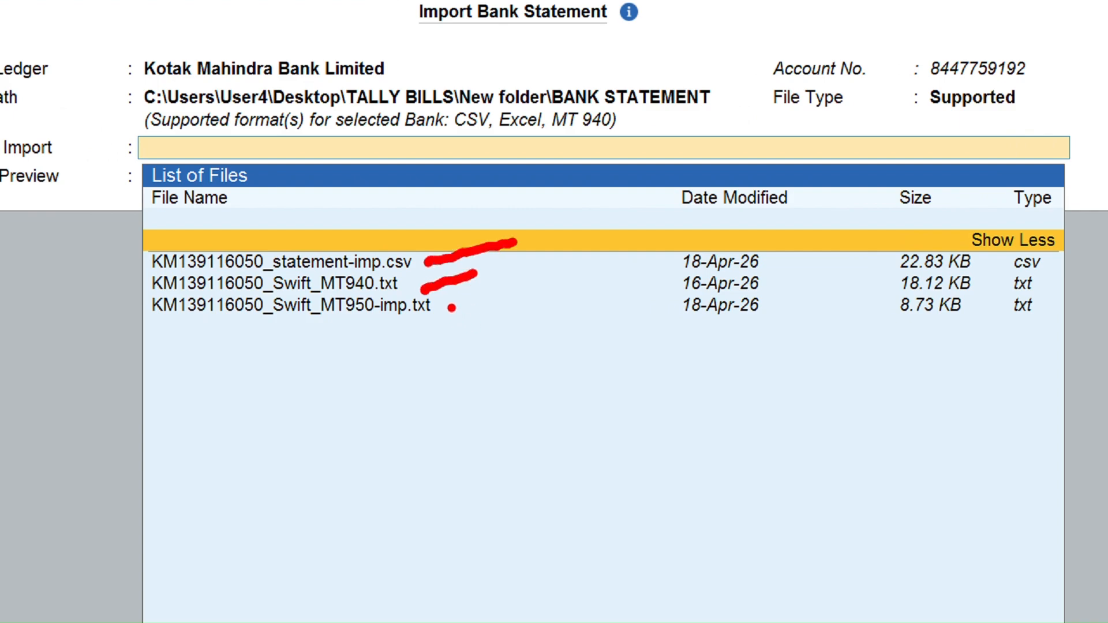
{"action": "left_click_drag", "start_coordinate": [452, 307], "coordinate": [497, 298]}
{"action": "mouse_move", "coordinate": [854, 92]}
{"action": "left_mouse_down"}
{"action": "mouse_move", "coordinate": [930, 131]}
{"action": "mouse_move", "coordinate": [1017, 92]}
{"action": "left_mouse_up"}
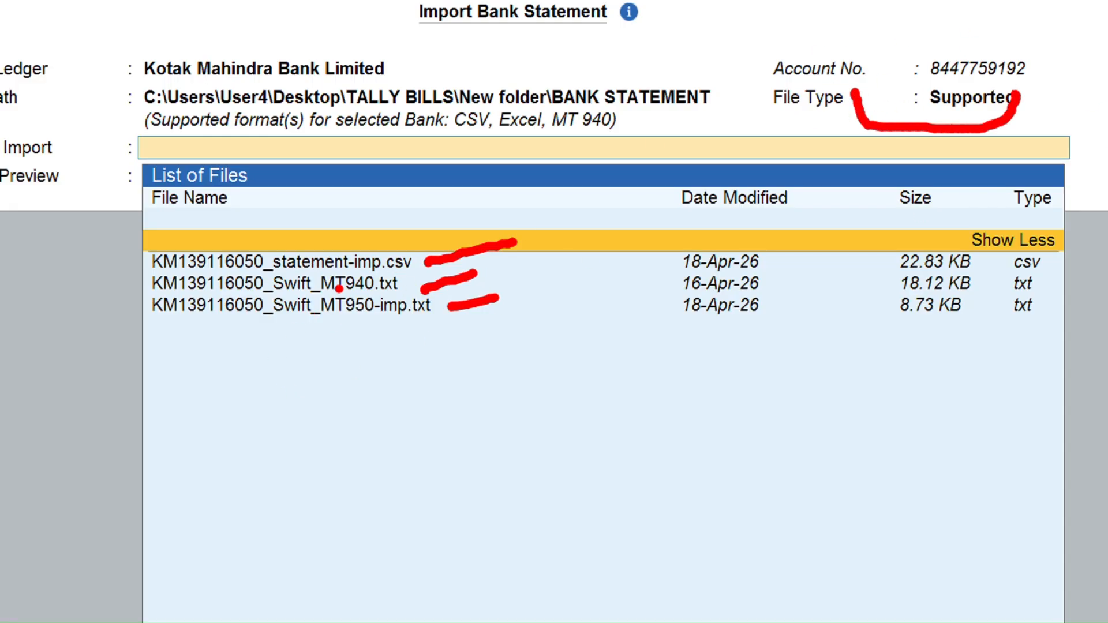
{"action": "mouse_move", "coordinate": [312, 298]}
{"action": "left_mouse_down"}
{"action": "mouse_move", "coordinate": [439, 279]}
{"action": "mouse_move", "coordinate": [446, 310]}
{"action": "left_mouse_up"}
{"action": "left_click_drag", "start_coordinate": [415, 264], "coordinate": [497, 253]}
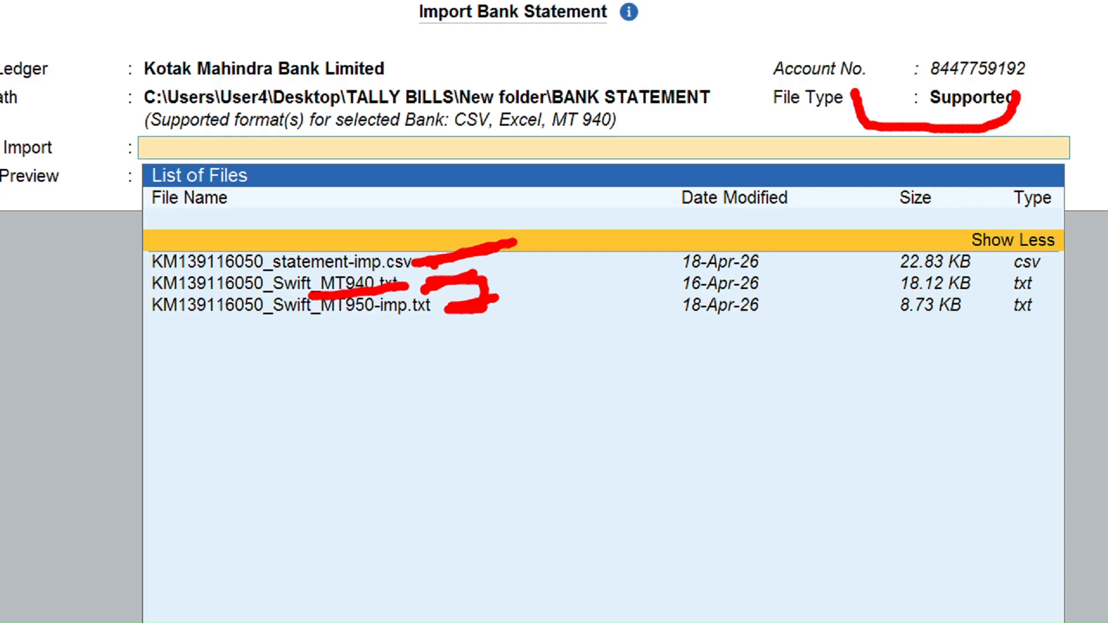
{"action": "left_click_drag", "start_coordinate": [413, 253], "coordinate": [423, 267]}
{"action": "key", "text": "Escape"}
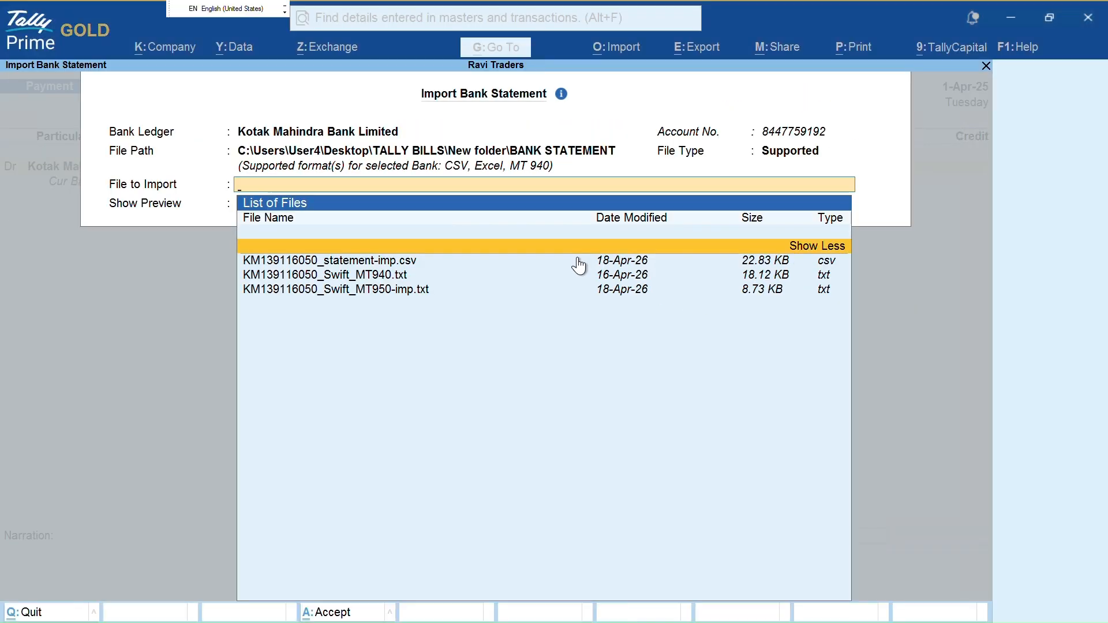
Go back to the file type and keep it as Supported to list the statement files
{"action": "key", "text": "BackSpace"}
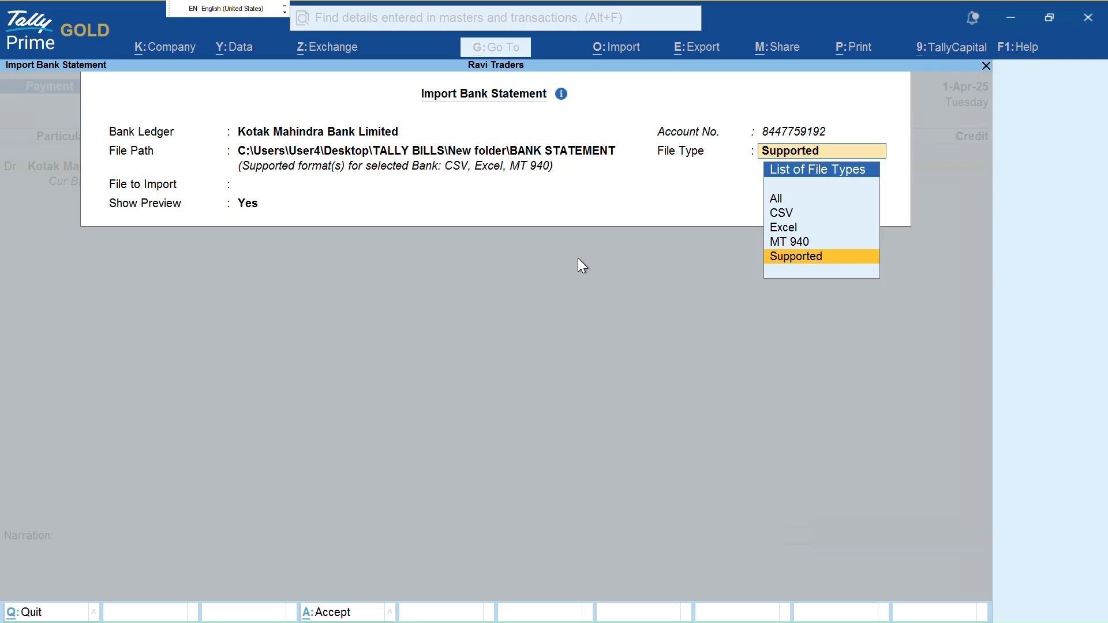
{"action": "key", "text": "Up"}
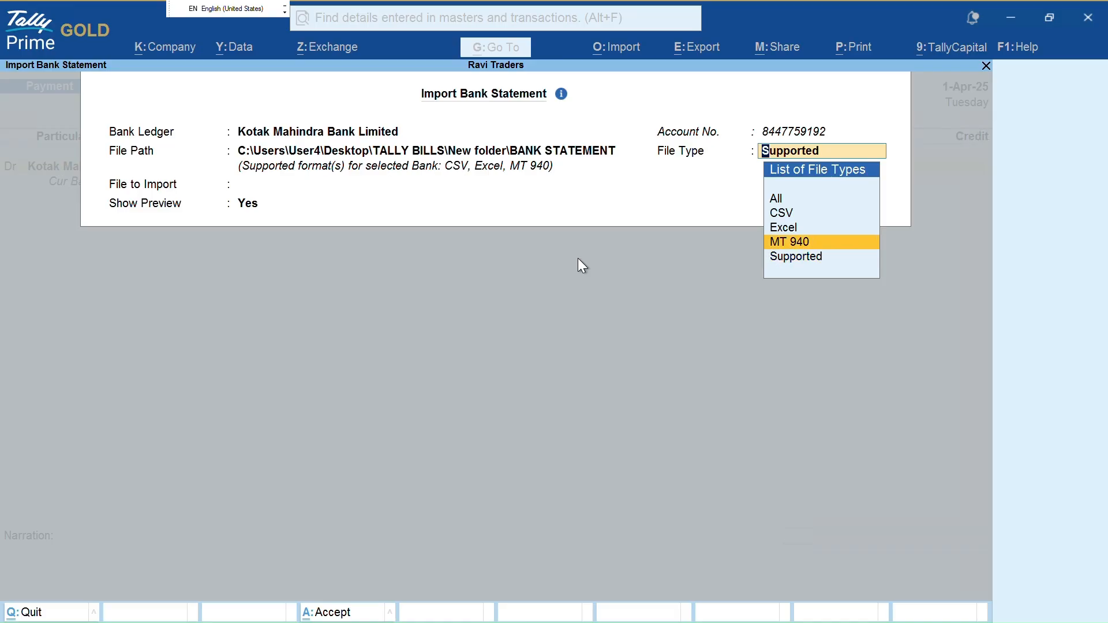
{"action": "key", "text": "Down"}
{"action": "key", "text": "Return"}
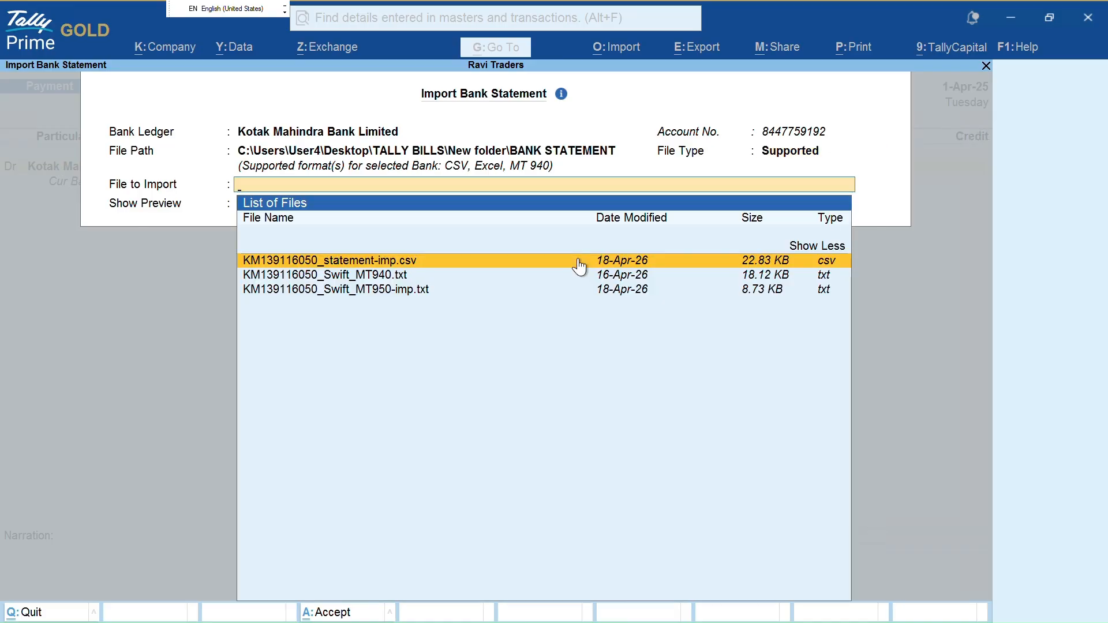
{"action": "key", "text": "Down"}
{"action": "key", "text": "Up"}
{"action": "key", "text": "Down"}
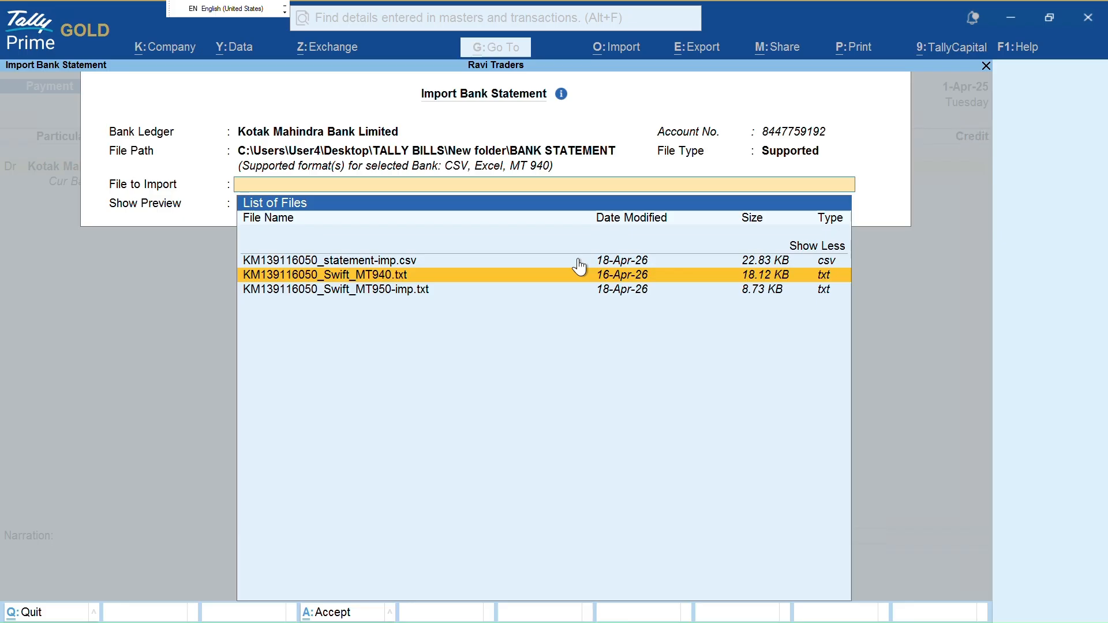
{"action": "key", "text": "Down"}
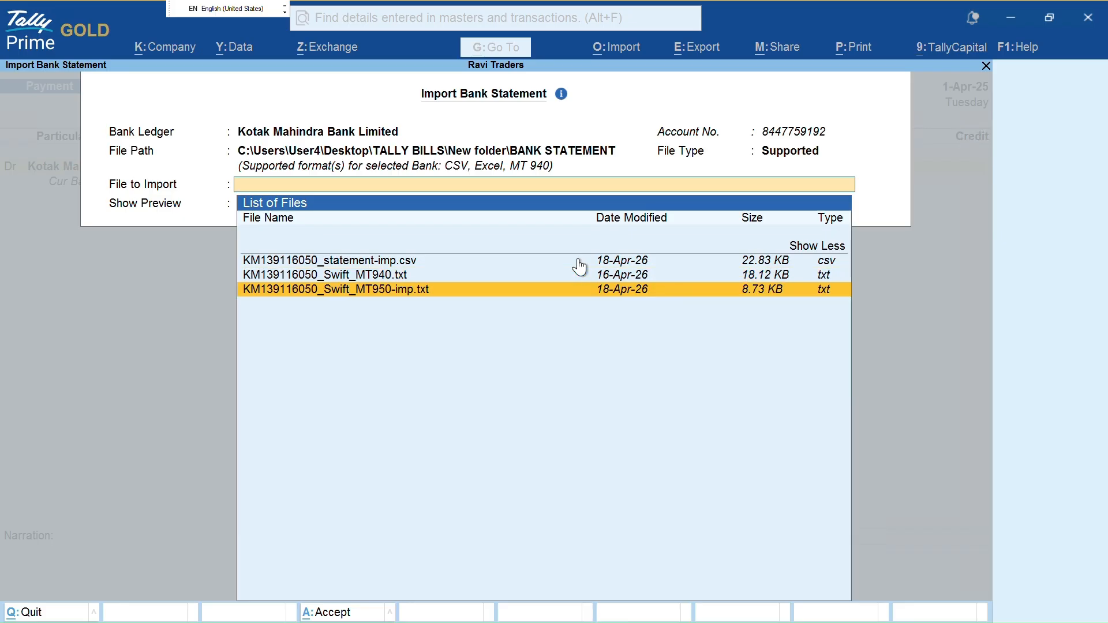
{"action": "key", "text": "Return"}
{"action": "key", "text": "Return"}
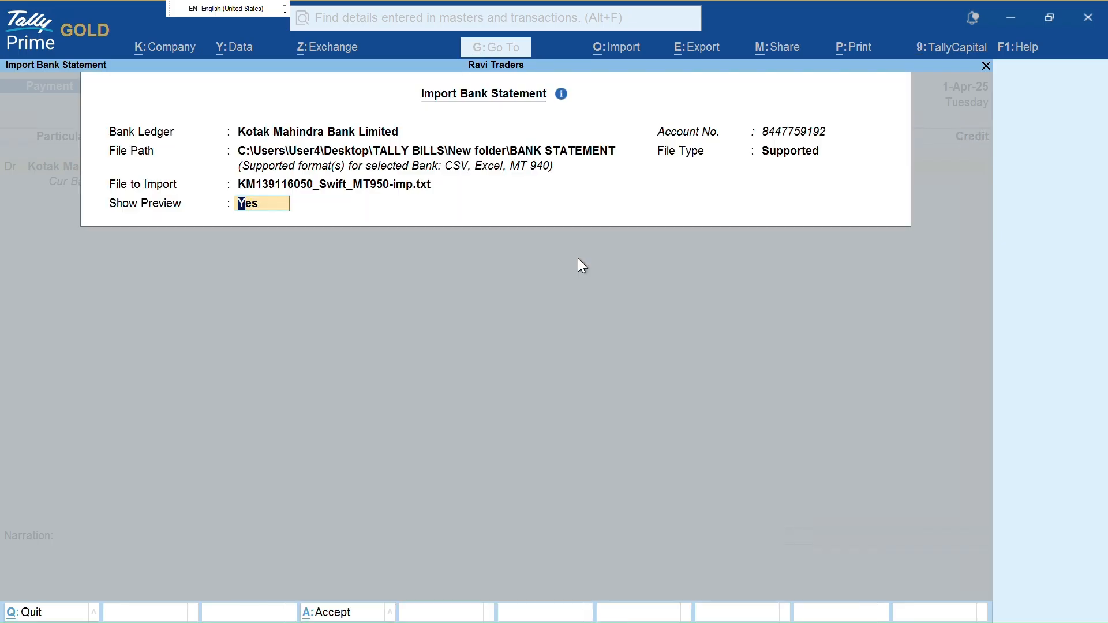
{"action": "key", "text": "Return"}
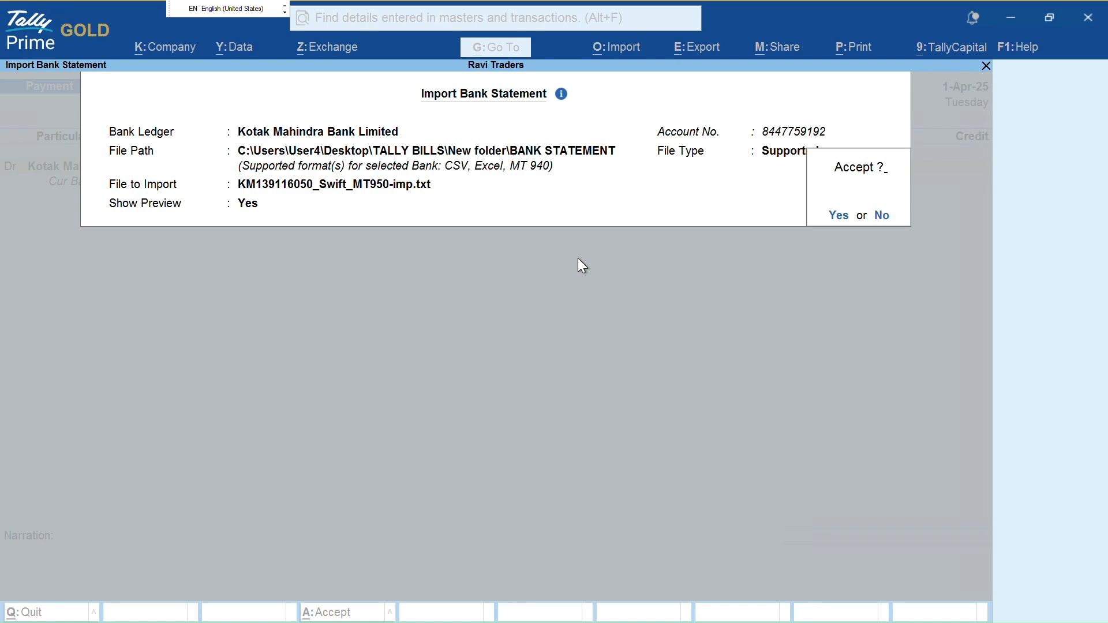
{"action": "key", "text": "Return"}
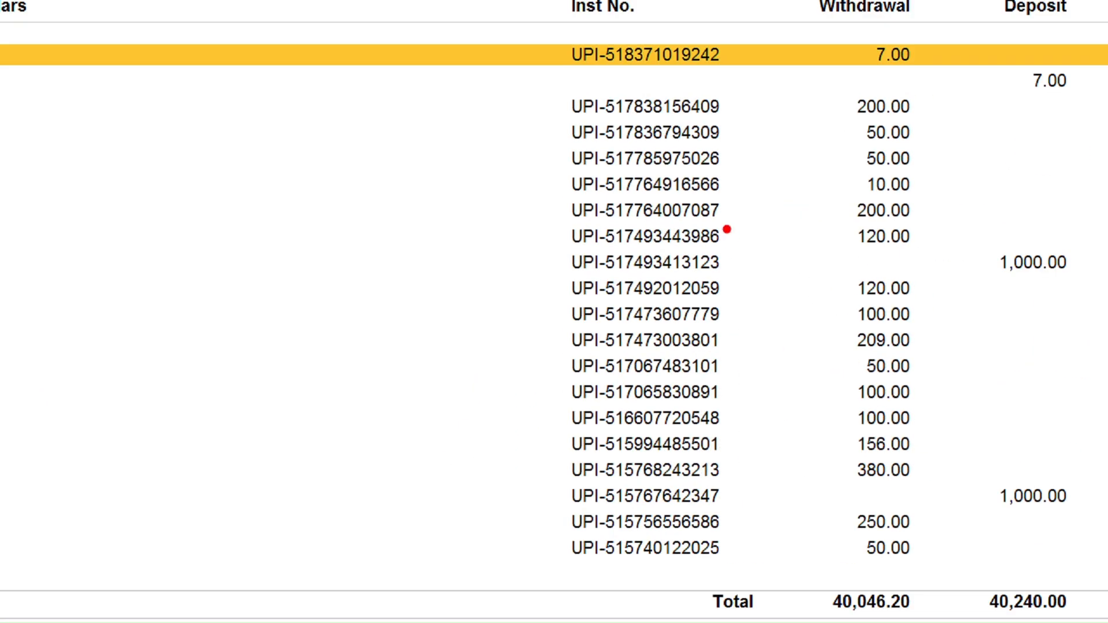
Accept the import to preview the Kotak statement: 206 entries, withdrawals 40,046.20, deposits 40,240.00
{"action": "mouse_move", "coordinate": [742, 24]}
{"action": "left_mouse_down"}
{"action": "mouse_move", "coordinate": [815, 120]}
{"action": "mouse_move", "coordinate": [829, 108]}
{"action": "left_mouse_up"}
{"action": "left_click_drag", "start_coordinate": [739, 279], "coordinate": [935, 228]}
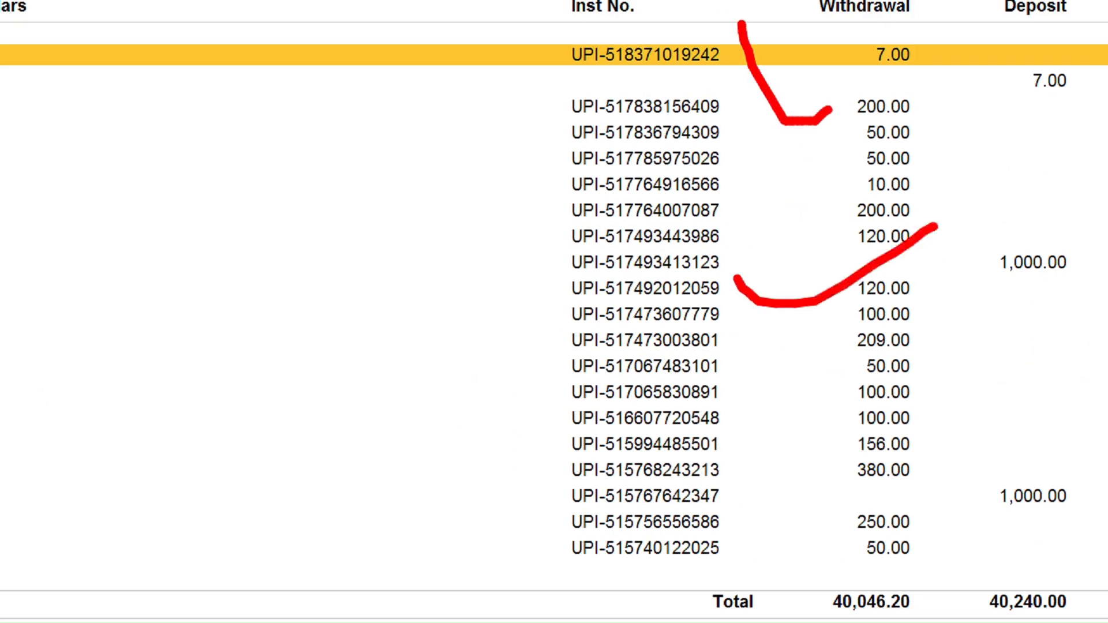
{"action": "left_click_drag", "start_coordinate": [601, 619], "coordinate": [775, 572]}
{"action": "key", "text": "Escape"}
{"action": "key", "text": "ctrl"}
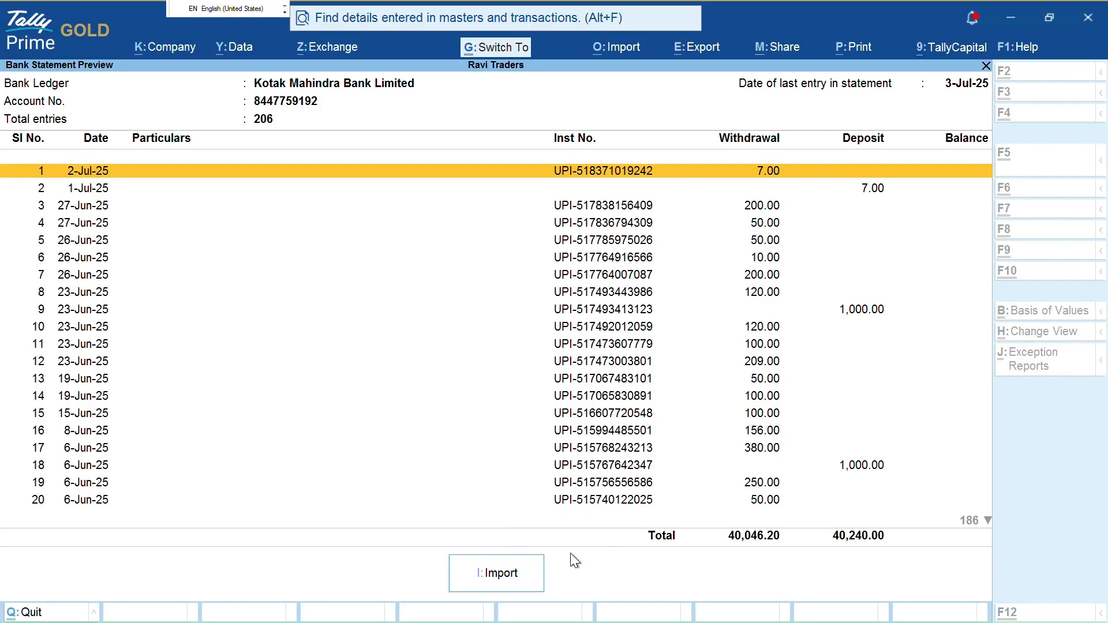
{"action": "mouse_move", "coordinate": [468, 498]}
{"action": "left_mouse_down"}
{"action": "mouse_move", "coordinate": [453, 580]}
{"action": "mouse_move", "coordinate": [528, 584]}
{"action": "left_mouse_up"}
{"action": "key", "text": "Escape"}
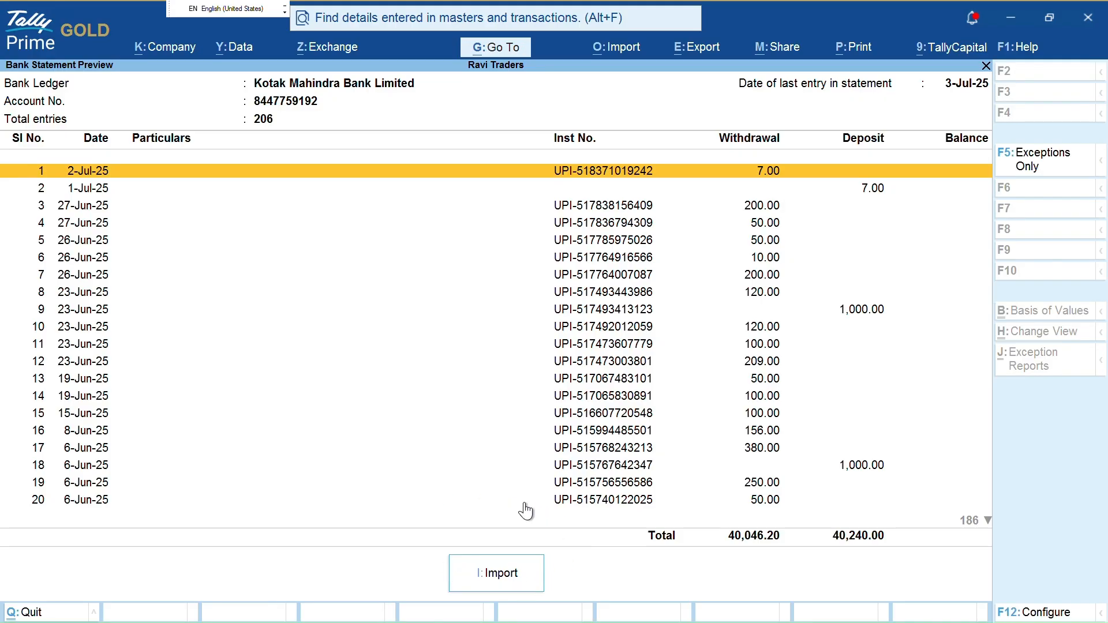
Import the 206 previewed entries and open the Bank Reconciliation Summary, showing a (-)100.20 difference
{"action": "key", "text": "i"}
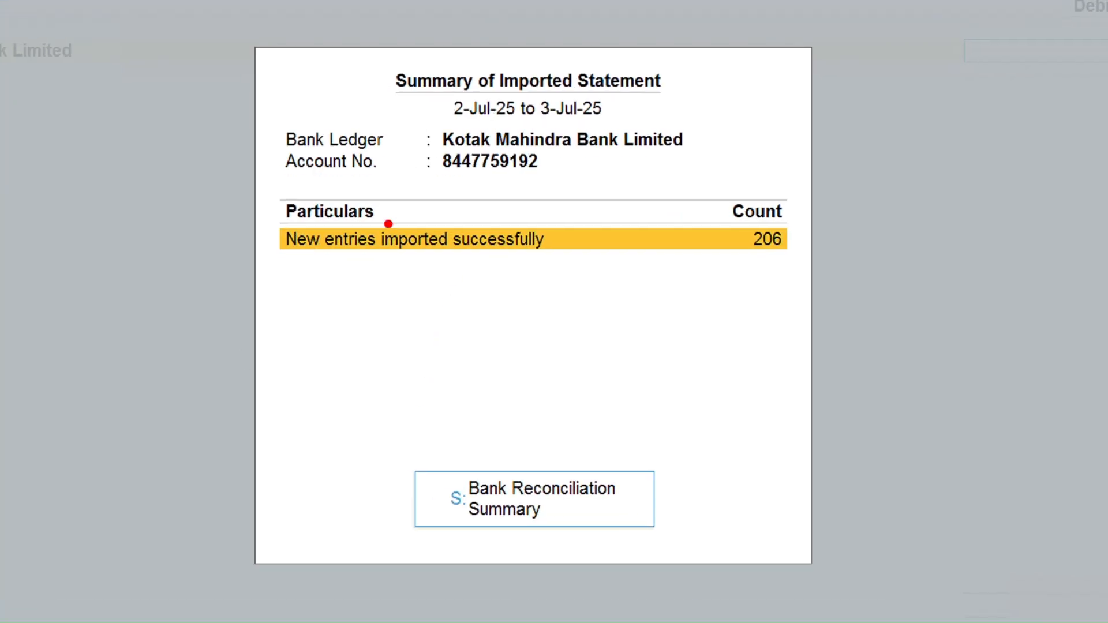
{"action": "mouse_move", "coordinate": [256, 263]}
{"action": "left_mouse_down"}
{"action": "mouse_move", "coordinate": [557, 272]}
{"action": "mouse_move", "coordinate": [500, 205]}
{"action": "left_mouse_up"}
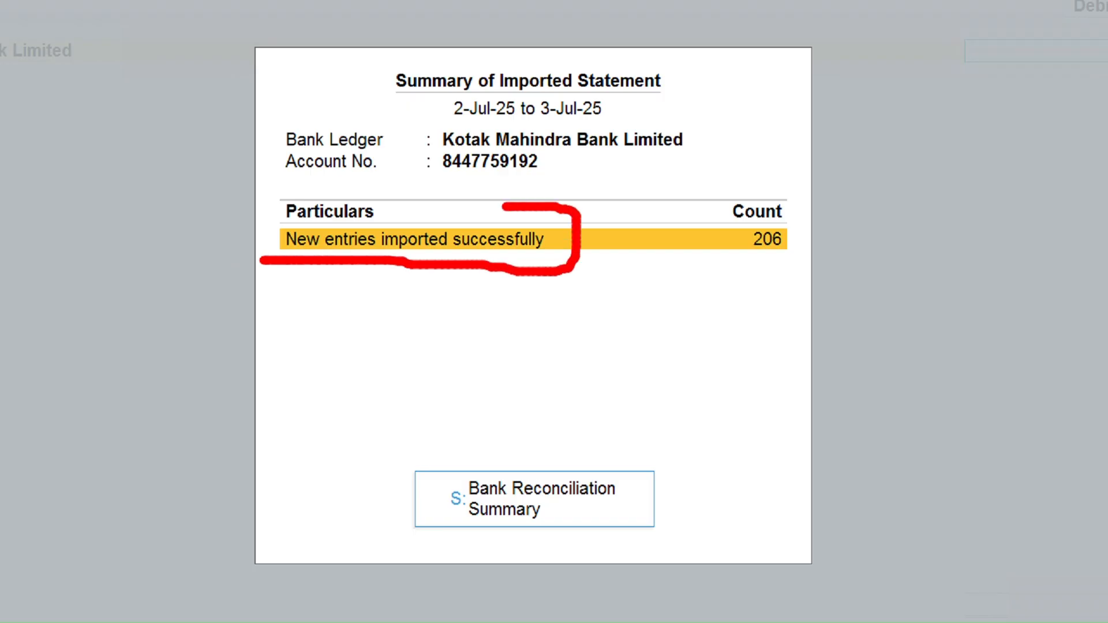
{"action": "left_click_drag", "start_coordinate": [706, 249], "coordinate": [801, 246]}
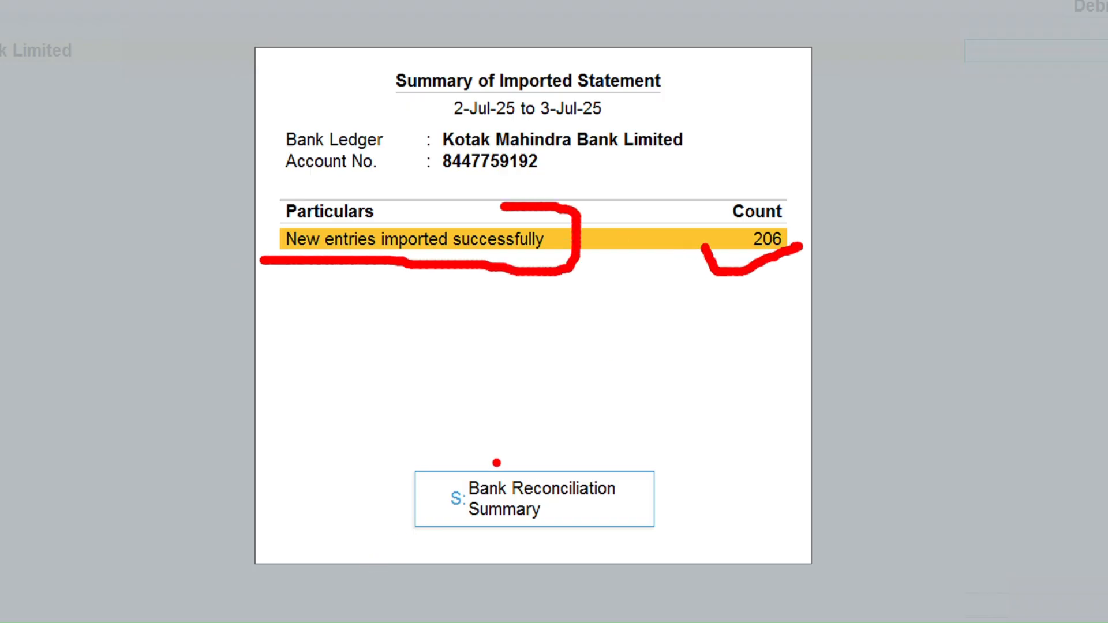
{"action": "mouse_move", "coordinate": [439, 464]}
{"action": "left_mouse_down"}
{"action": "mouse_move", "coordinate": [448, 448]}
{"action": "mouse_move", "coordinate": [646, 574]}
{"action": "mouse_move", "coordinate": [468, 424]}
{"action": "left_mouse_up"}
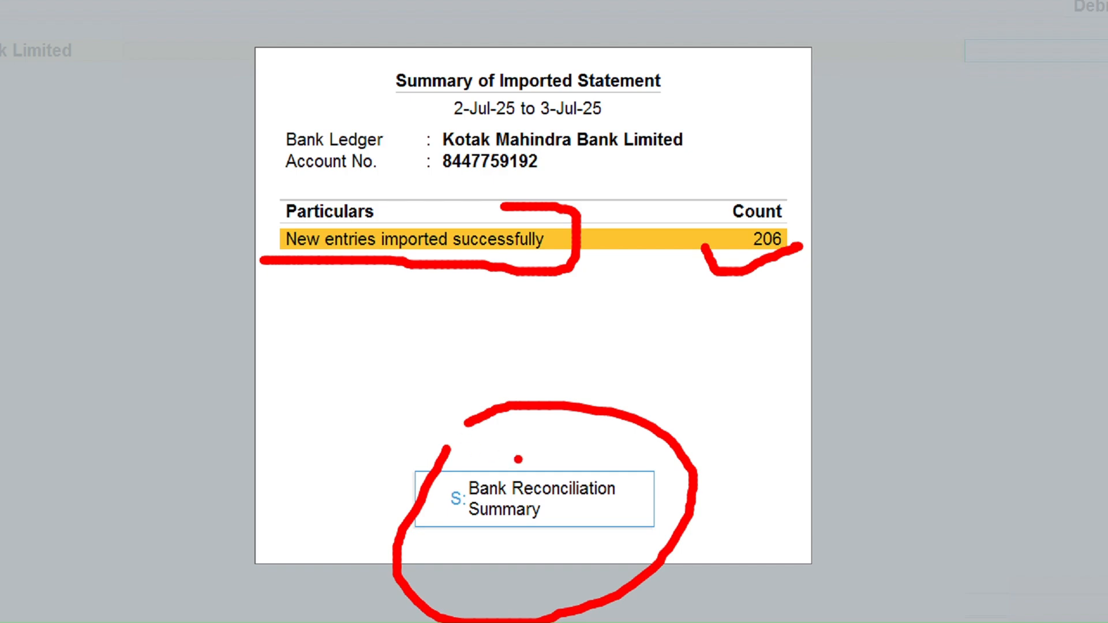
{"action": "key", "text": "Escape"}
{"action": "left_click", "coordinate": [542, 470]}
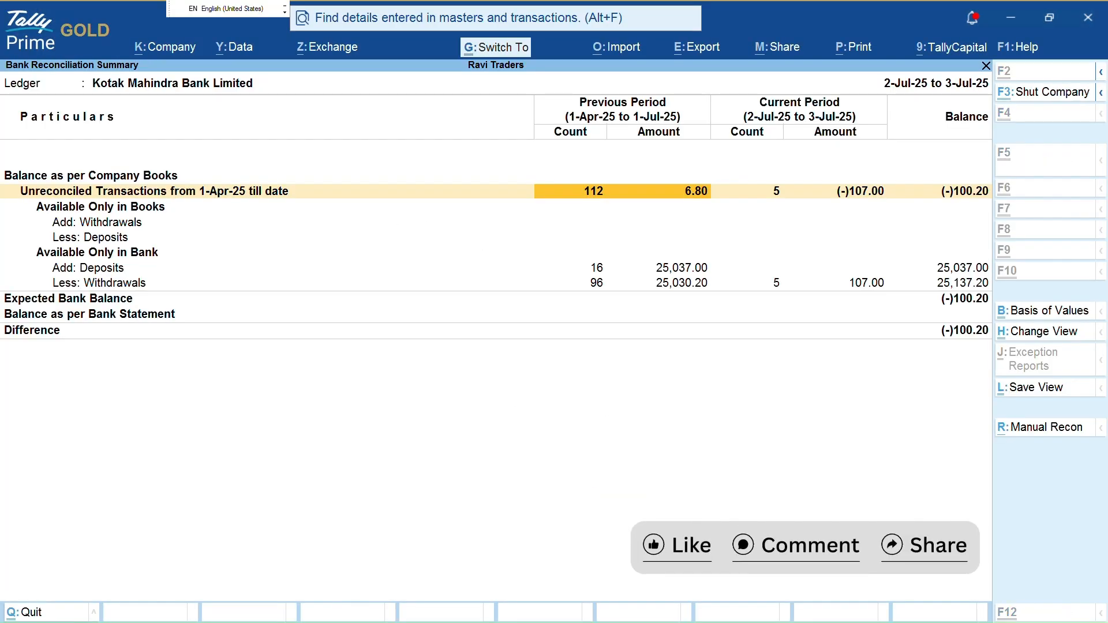
Review the Kotak ledger's Bank Reconciliation Summary, then bring up the import options again
{"action": "key", "text": "ctrl+1"}
{"action": "left_click", "coordinate": [467, 343]}
{"action": "key", "text": "Escape"}
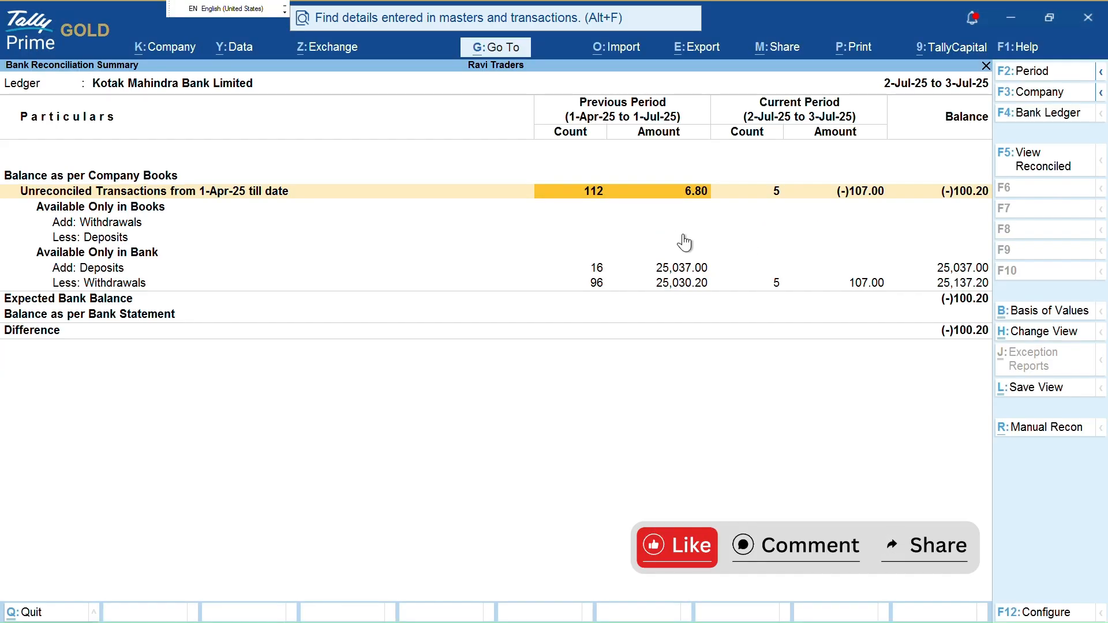
{"action": "key", "text": "ctrl+2"}
{"action": "mouse_move", "coordinate": [569, 220]}
{"action": "left_mouse_down"}
{"action": "mouse_move", "coordinate": [711, 204]}
{"action": "mouse_move", "coordinate": [855, 213]}
{"action": "left_mouse_up"}
{"action": "left_click_drag", "start_coordinate": [579, 306], "coordinate": [801, 313]}
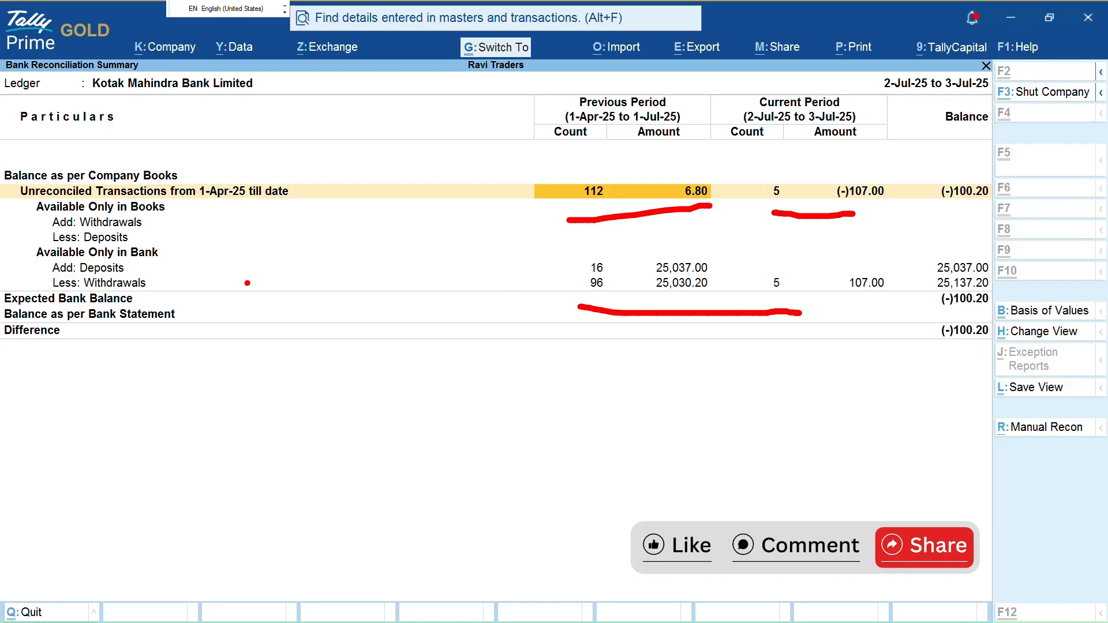
{"action": "mouse_move", "coordinate": [132, 267]}
{"action": "left_mouse_down"}
{"action": "mouse_move", "coordinate": [249, 282]}
{"action": "mouse_move", "coordinate": [567, 267]}
{"action": "left_mouse_up"}
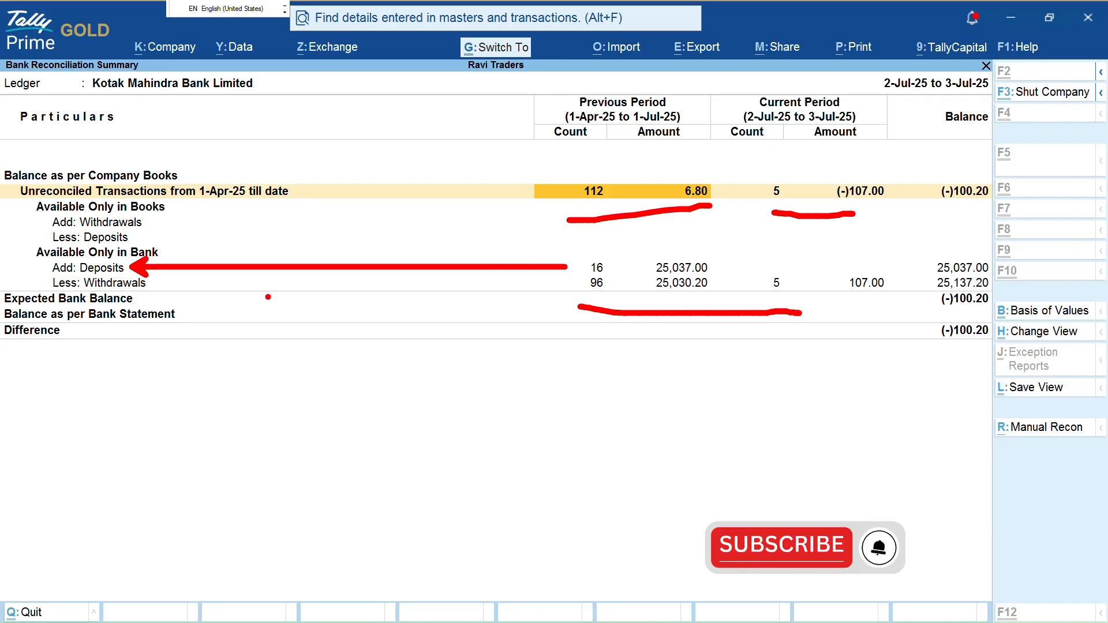
{"action": "mouse_move", "coordinate": [378, 280]}
{"action": "left_mouse_down"}
{"action": "mouse_move", "coordinate": [559, 283]}
{"action": "mouse_move", "coordinate": [199, 294]}
{"action": "mouse_move", "coordinate": [152, 285]}
{"action": "left_mouse_up"}
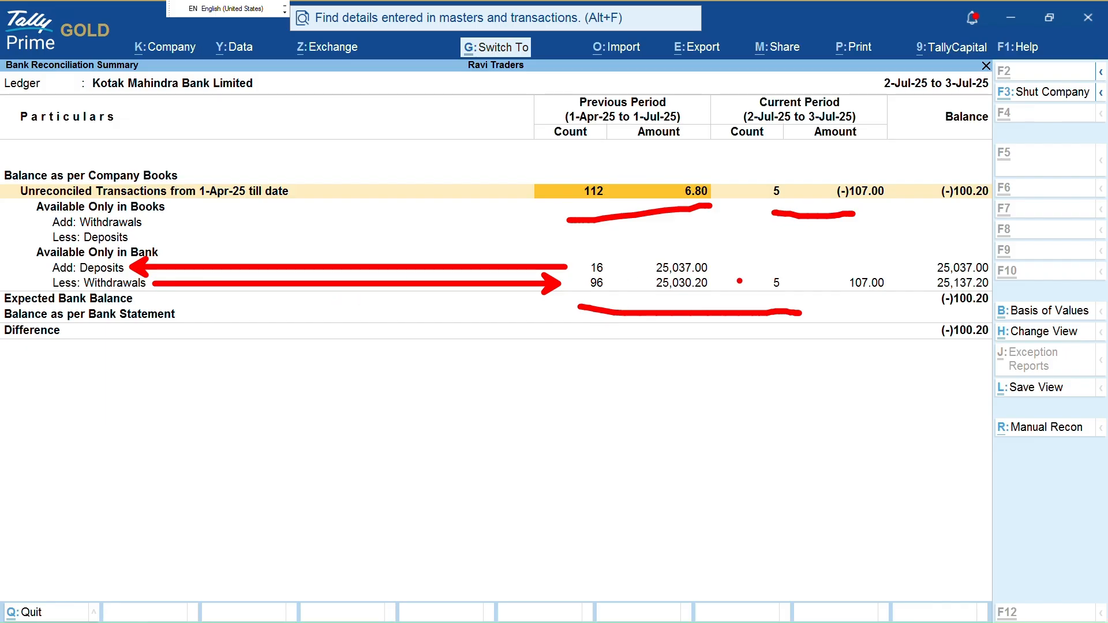
{"action": "key", "text": "Escape"}
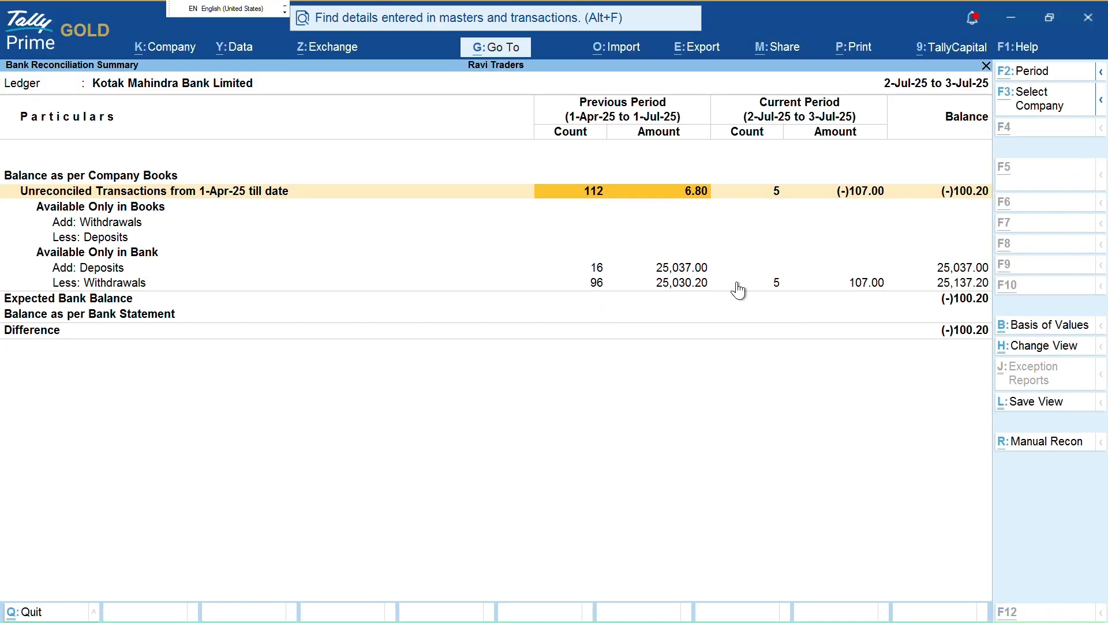
{"action": "key", "text": "alt+o"}
Start a bank statement import for Kotak Mahindra Bank Limited with the default folder and CSV file type
{"action": "key", "text": "Down"}
{"action": "key", "text": "Down"}
{"action": "key", "text": "k"}
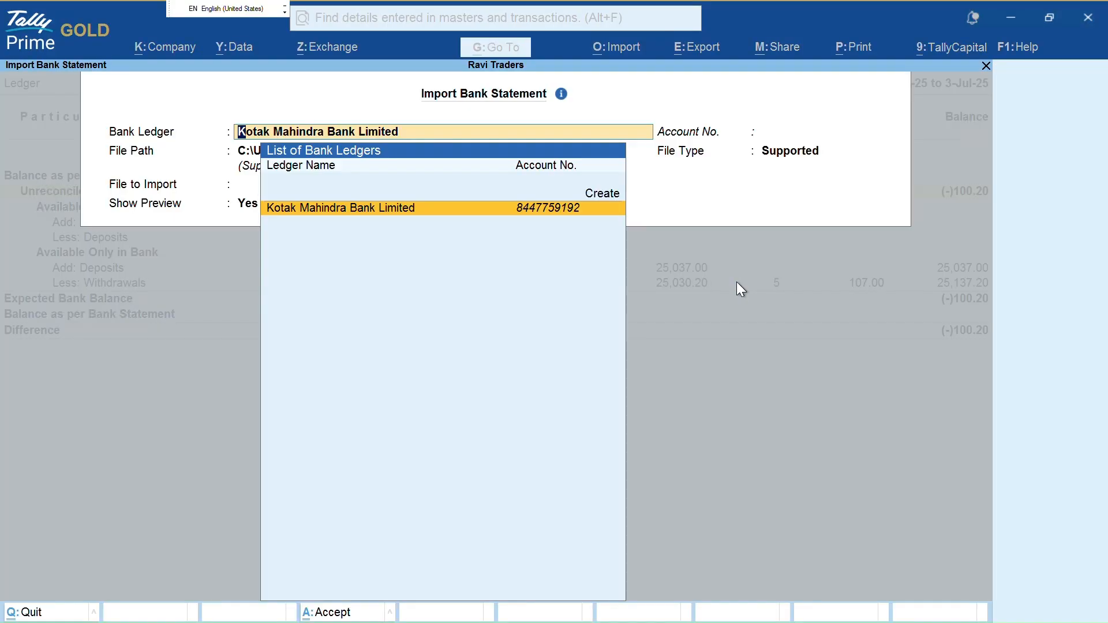
{"action": "key", "text": "Return"}
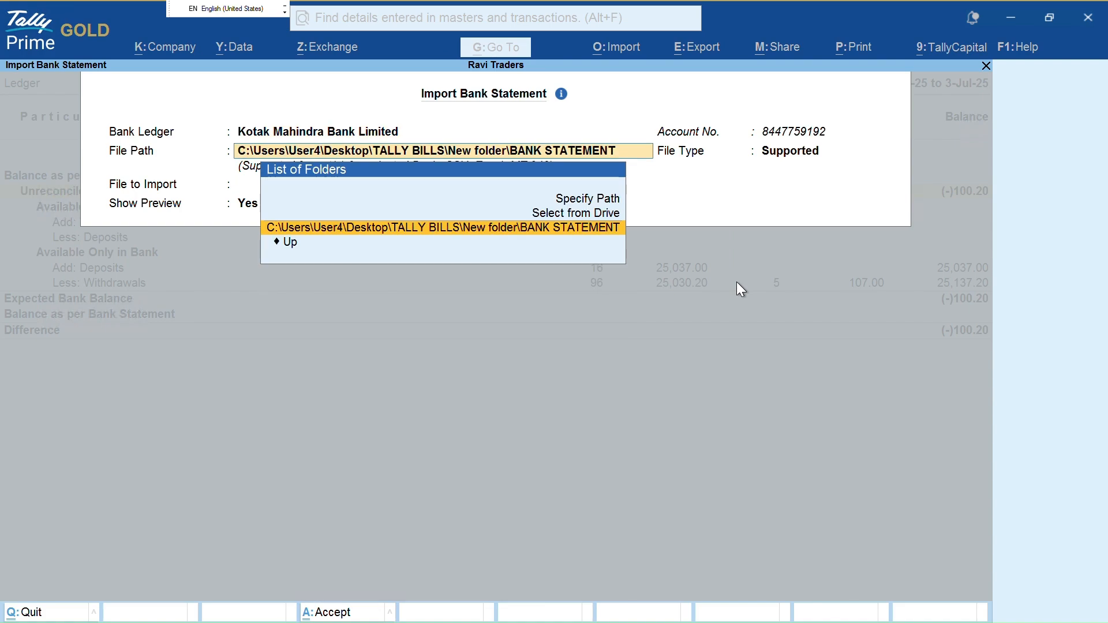
{"action": "key", "text": "Return"}
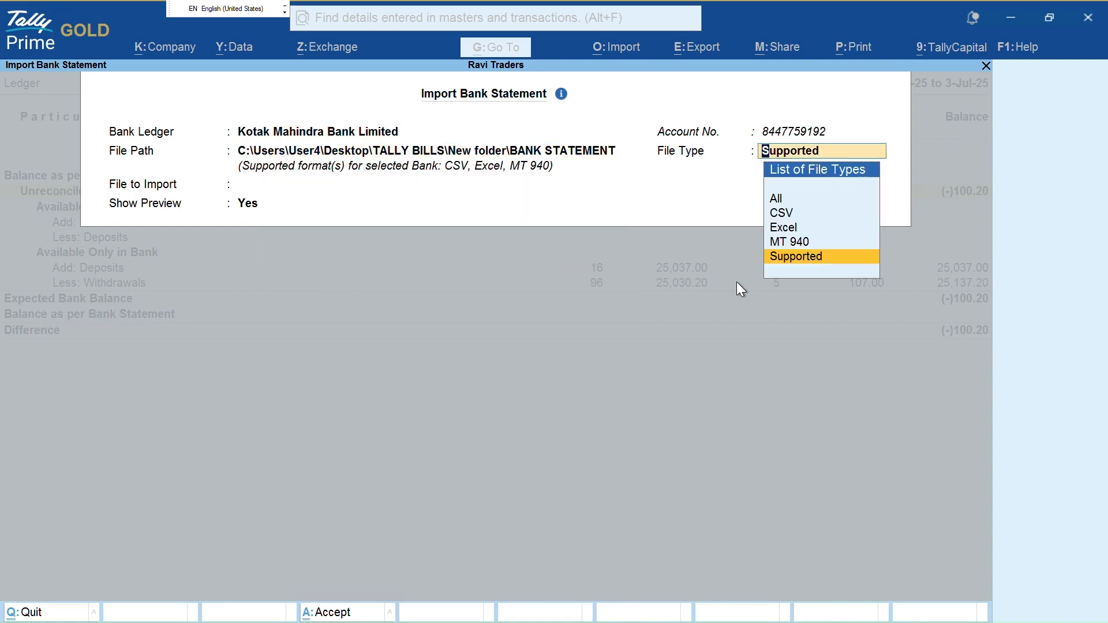
{"action": "key", "text": "Return"}
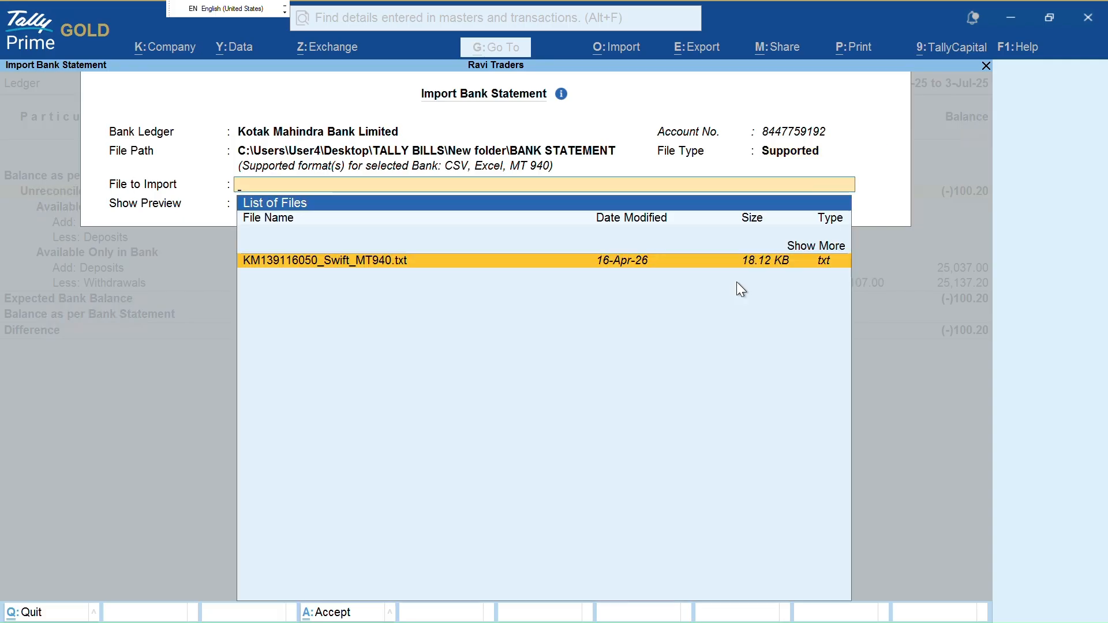
{"action": "key", "text": "Up"}
{"action": "key", "text": "BackSpace"}
{"action": "key", "text": "Up"}
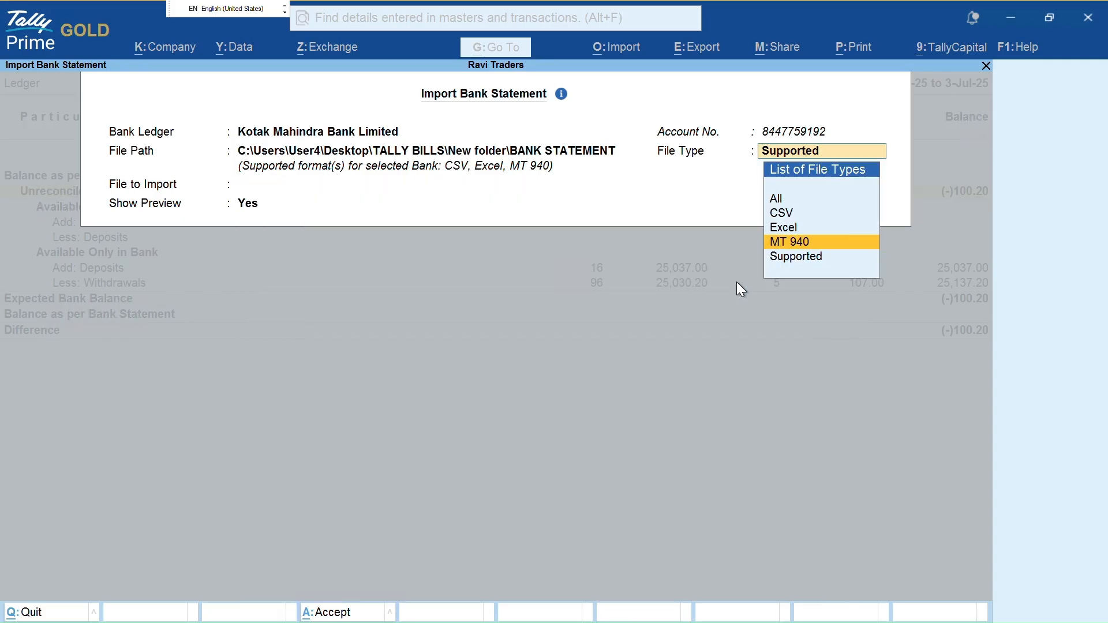
{"action": "key", "text": "Up"}
{"action": "key", "text": "Up"}
{"action": "key", "text": "Return"}
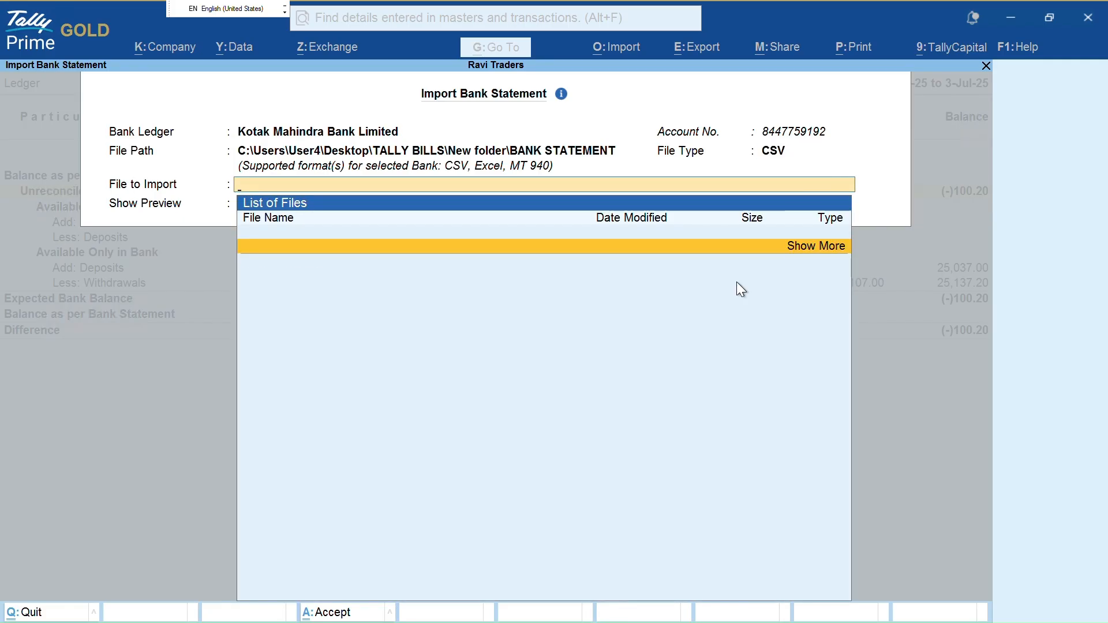
{"action": "key", "text": "Return"}
{"action": "key", "text": "Down"}
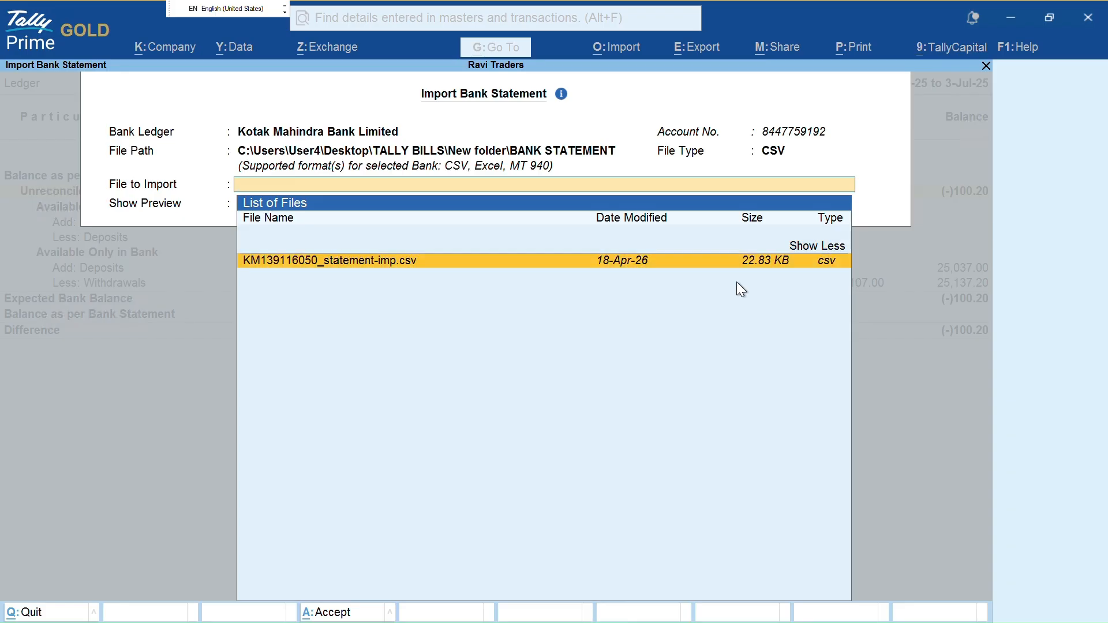
{"action": "key", "text": "Return"}
{"action": "key", "text": "y"}
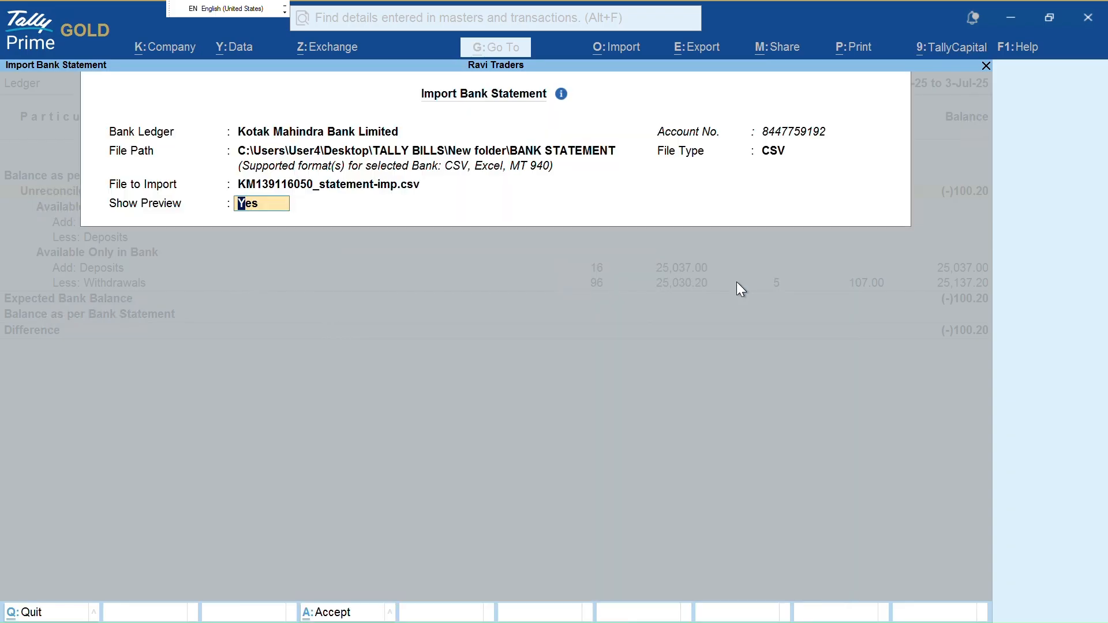
{"action": "key", "text": "Return"}
{"action": "key", "text": "y"}
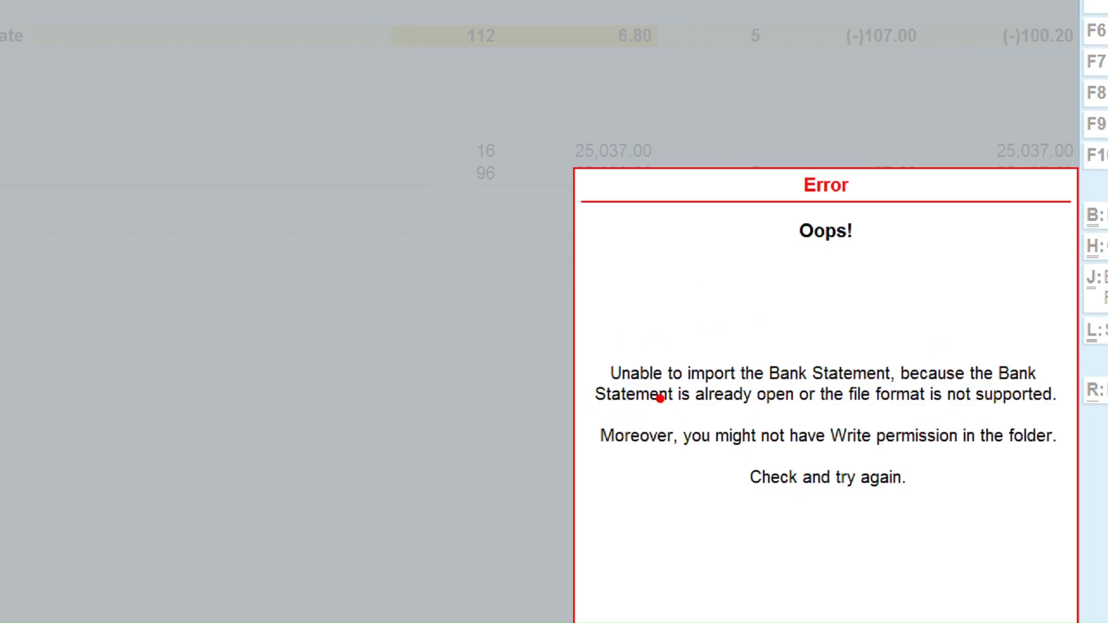
{"action": "mouse_move", "coordinate": [620, 386]}
{"action": "left_mouse_down"}
{"action": "mouse_move", "coordinate": [897, 384]}
{"action": "mouse_move", "coordinate": [928, 394]}
{"action": "mouse_move", "coordinate": [1016, 377]}
{"action": "left_mouse_up"}
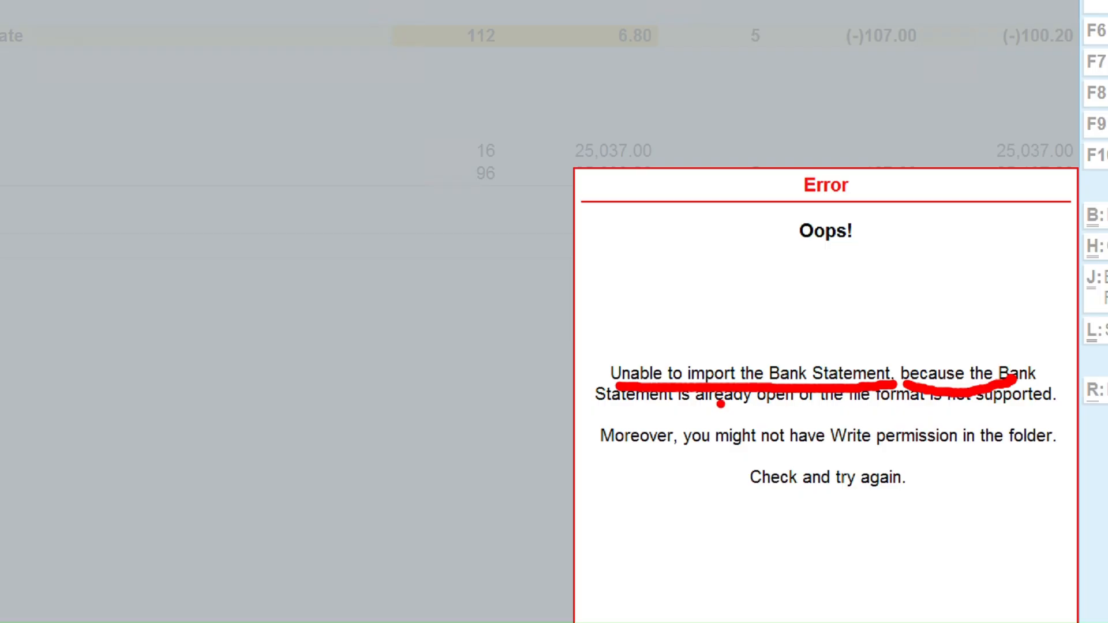
{"action": "left_click_drag", "start_coordinate": [606, 418], "coordinate": [1037, 411]}
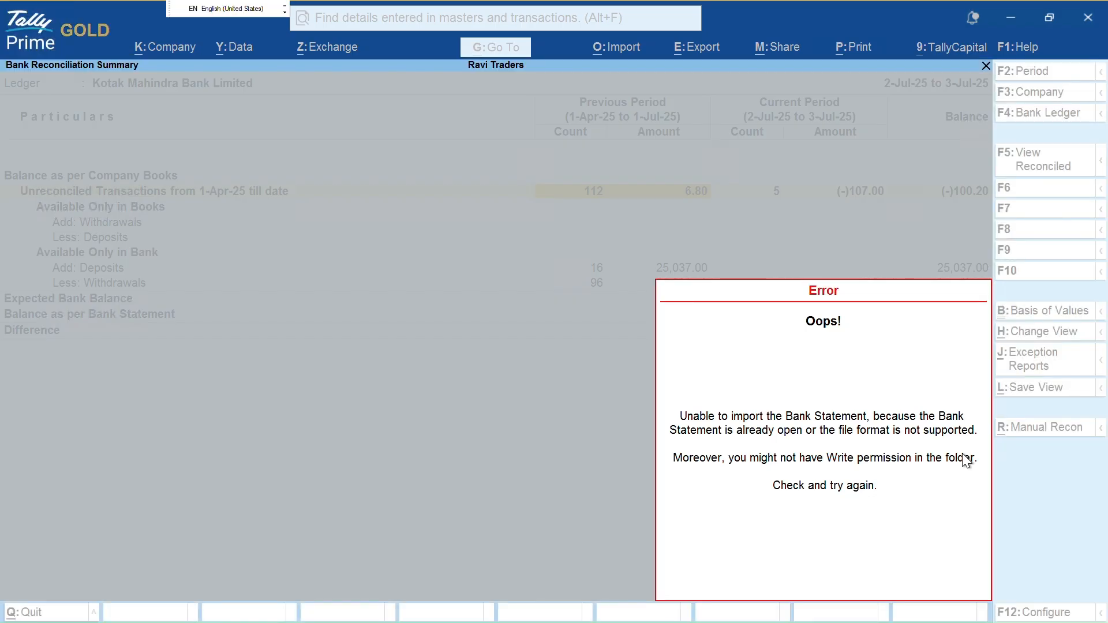
{"action": "key", "text": "alt+Tab"}
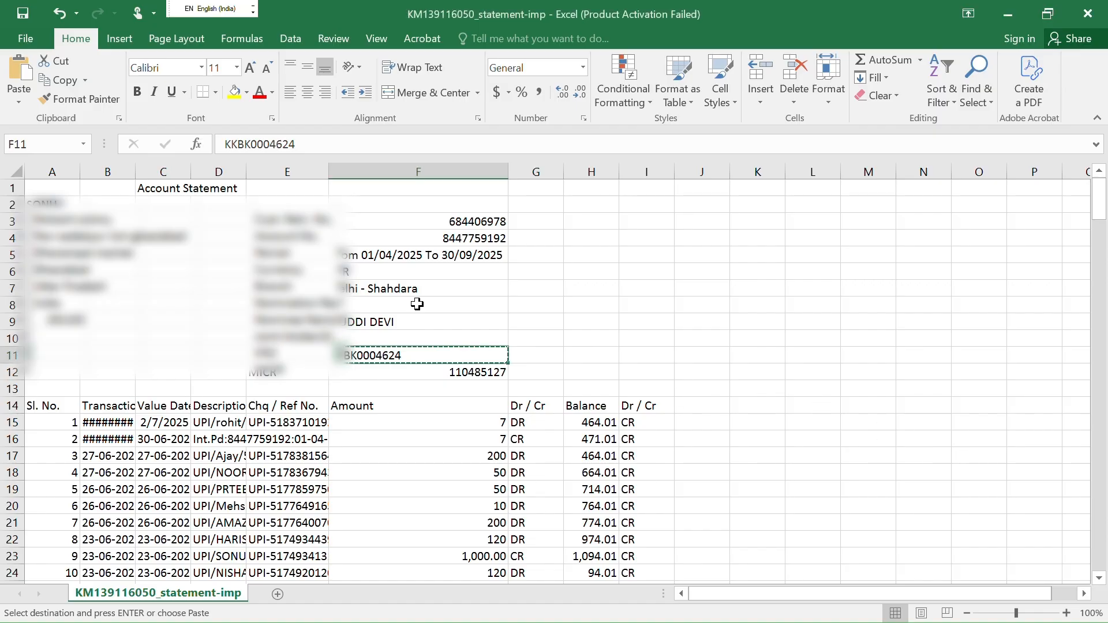
Close the statement workbook without saving and dismiss TallyPrime's import error message
{"action": "left_click", "coordinate": [1102, 7]}
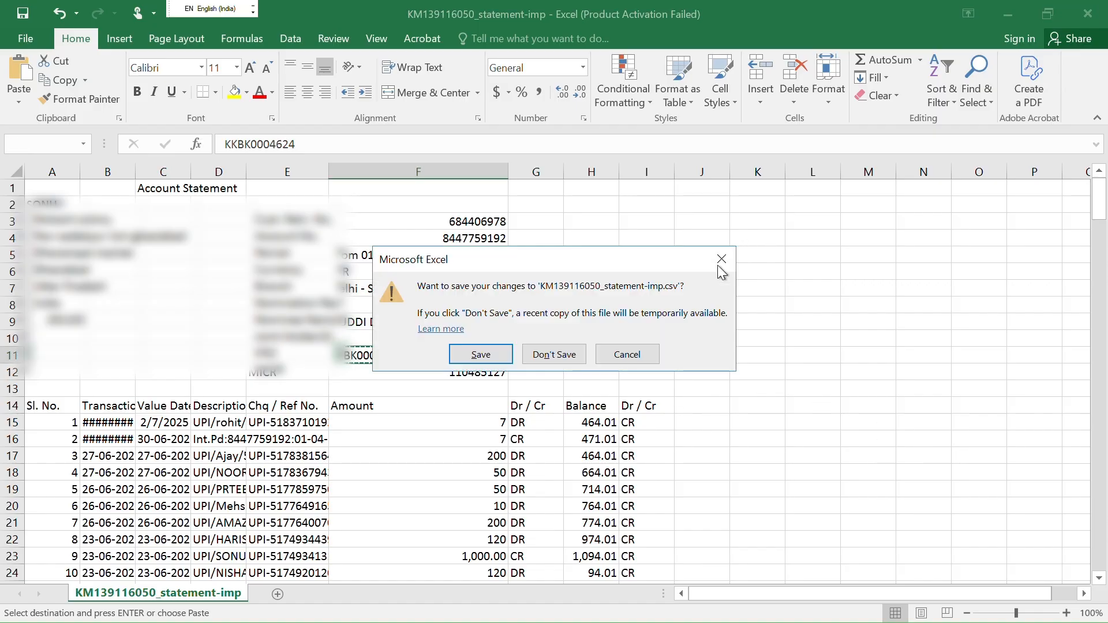
{"action": "left_click", "coordinate": [561, 355]}
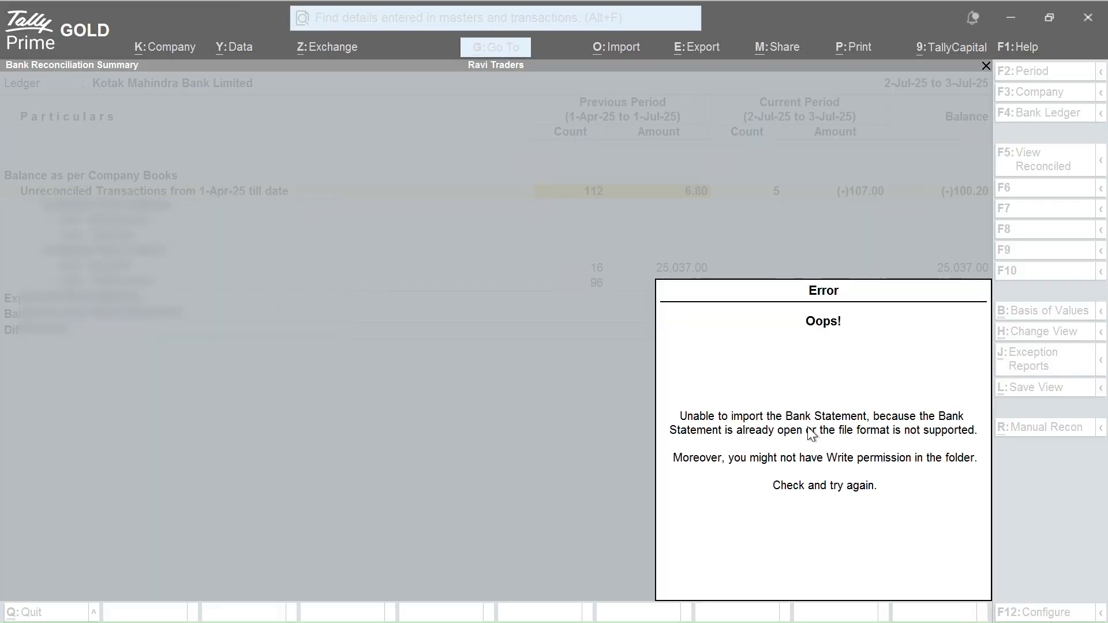
{"action": "left_click", "coordinate": [801, 403]}
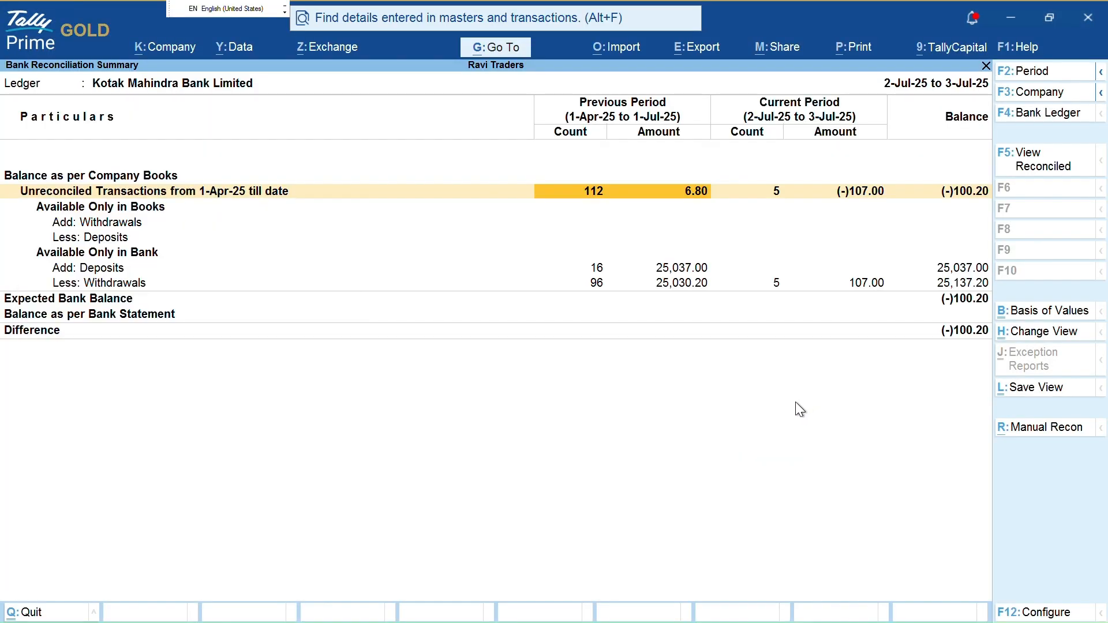
{"action": "key", "text": "alt+o"}
{"action": "key", "text": "Down"}
{"action": "key", "text": "Down"}
{"action": "key", "text": "Return"}
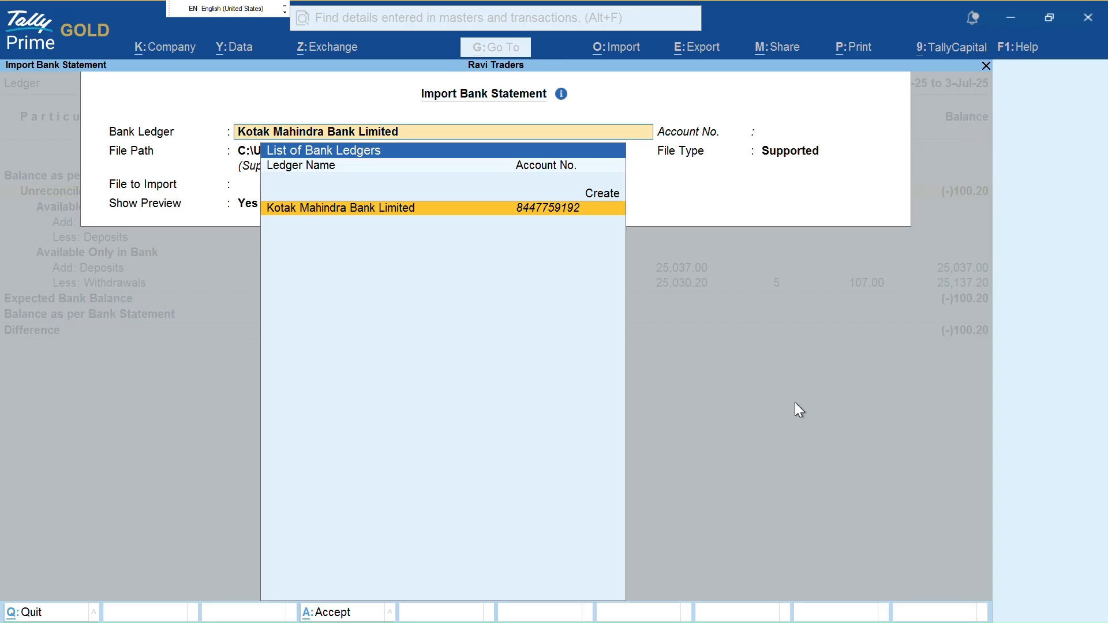
{"action": "key", "text": "Return"}
{"action": "key", "text": "Return"}
{"action": "key", "text": "Up"}
{"action": "key", "text": "Up"}
{"action": "key", "text": "Up"}
{"action": "key", "text": "Return"}
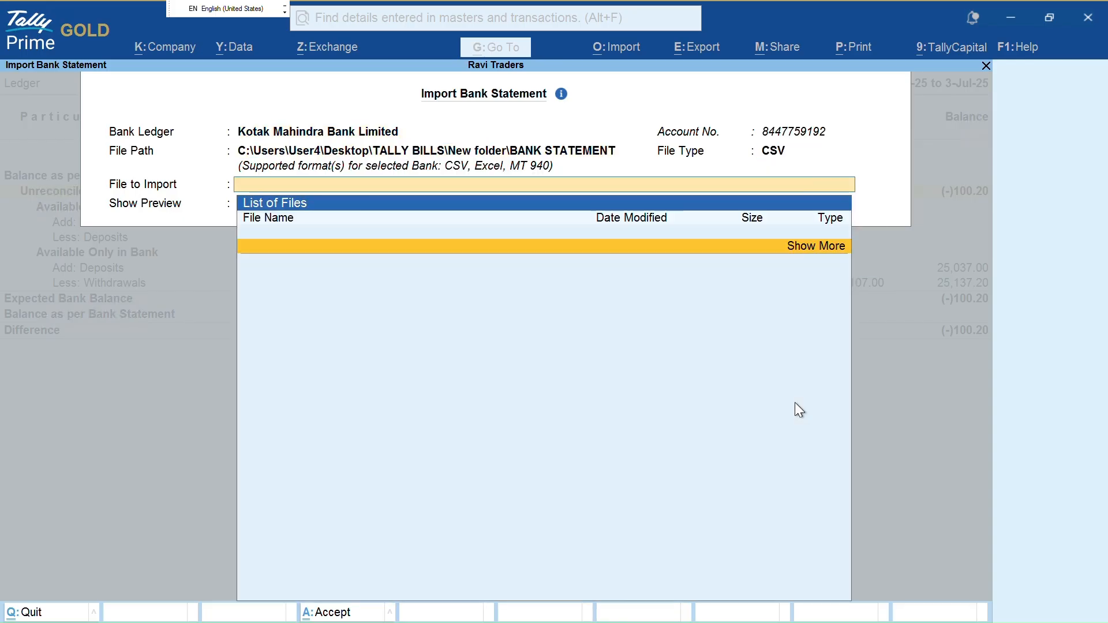
{"action": "key", "text": "Return"}
{"action": "key", "text": "Return"}
{"action": "key", "text": "y"}
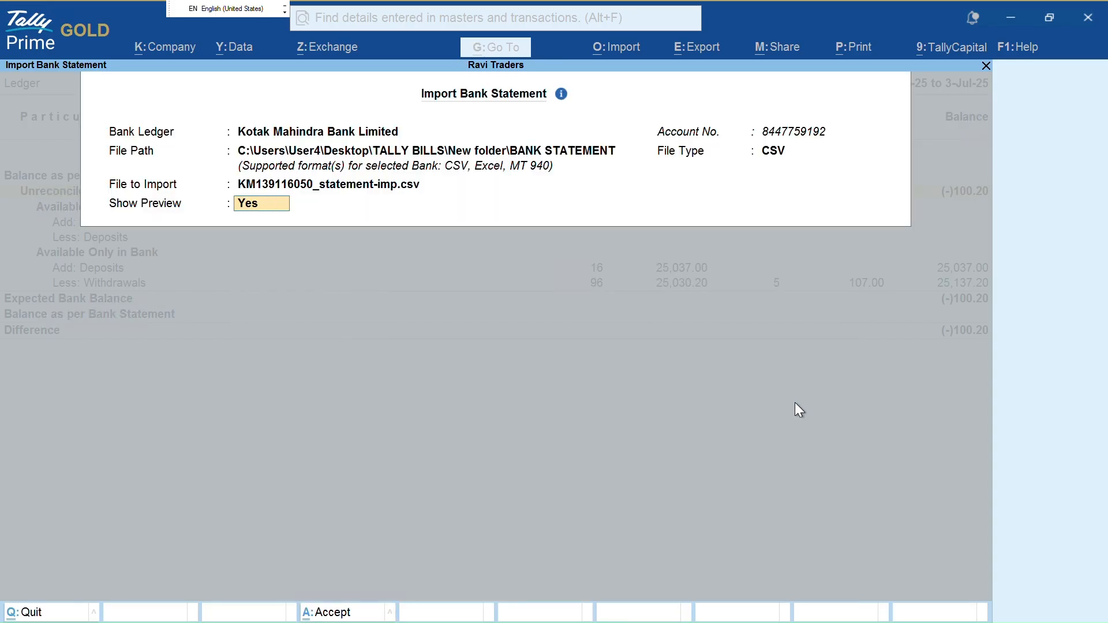
{"action": "key", "text": "Return"}
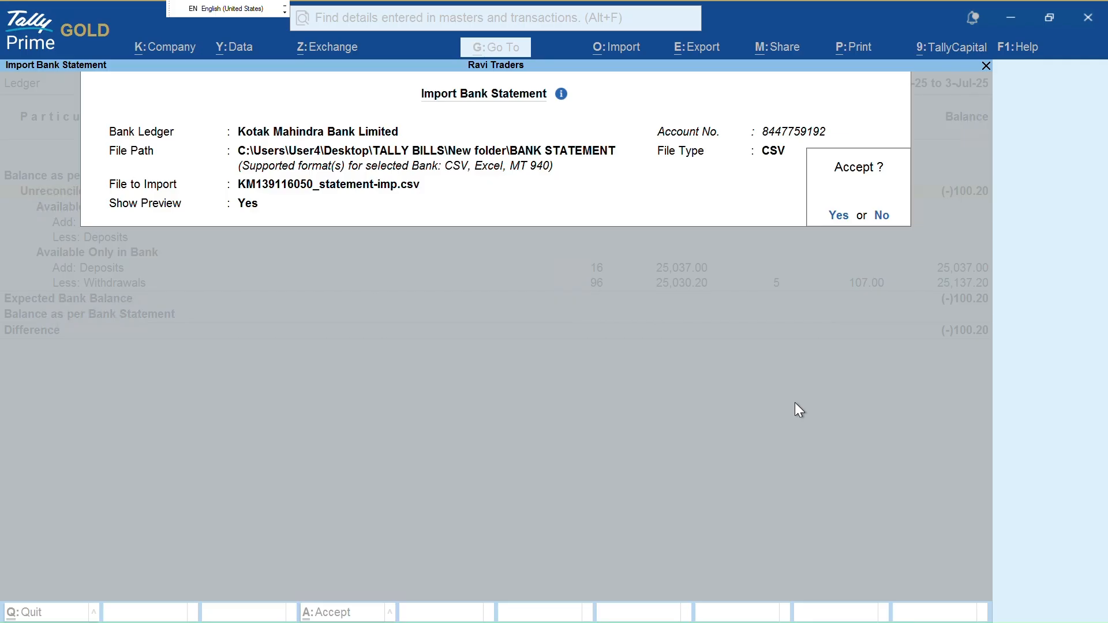
{"action": "key", "text": "Return"}
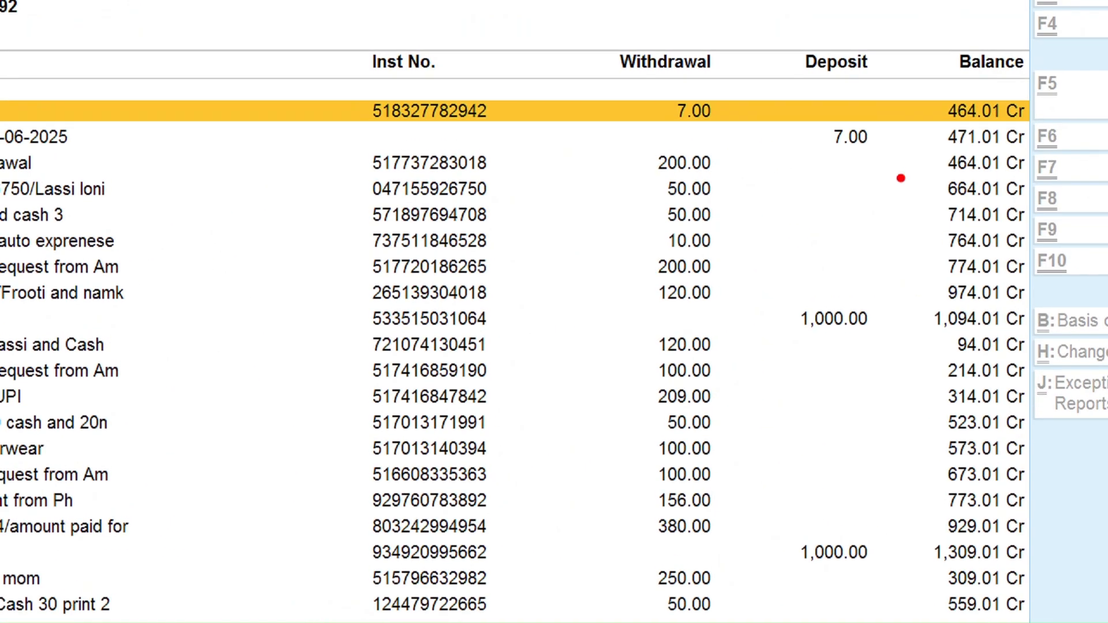
Import the previewed Kotak statement, getting 0 new entries for 2-Jul-25 to 3-Jul-25
{"action": "mouse_move", "coordinate": [796, 89]}
{"action": "left_mouse_down"}
{"action": "mouse_move", "coordinate": [792, 173]}
{"action": "mouse_move", "coordinate": [896, 202]}
{"action": "left_mouse_up"}
{"action": "left_click_drag", "start_coordinate": [774, 301], "coordinate": [841, 431]}
{"action": "key", "text": "Escape"}
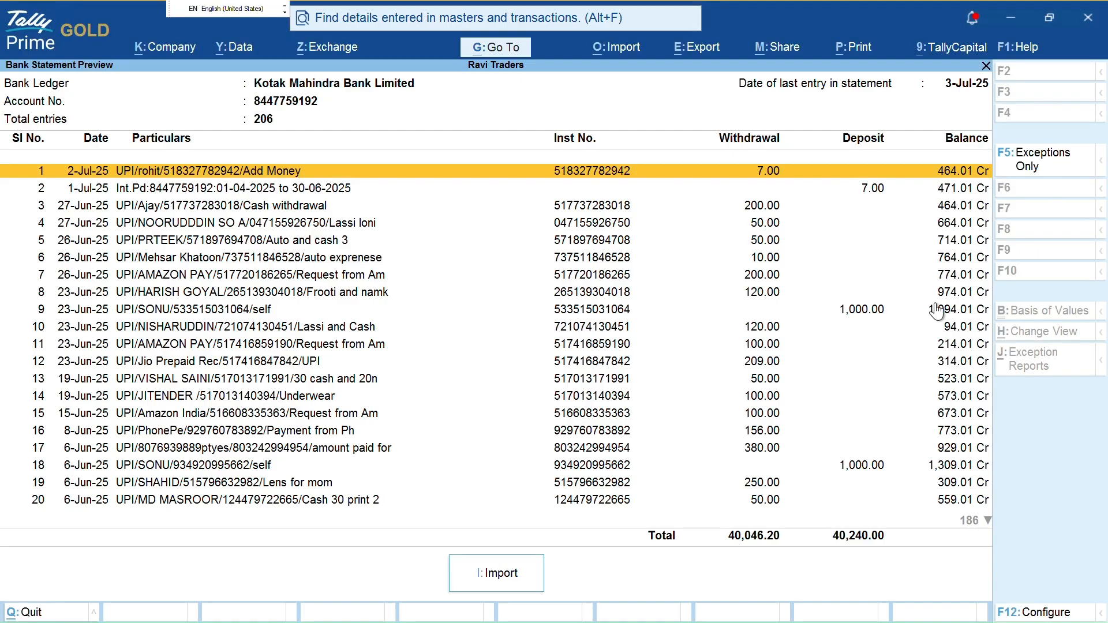
{"action": "key", "text": "ctrl+2"}
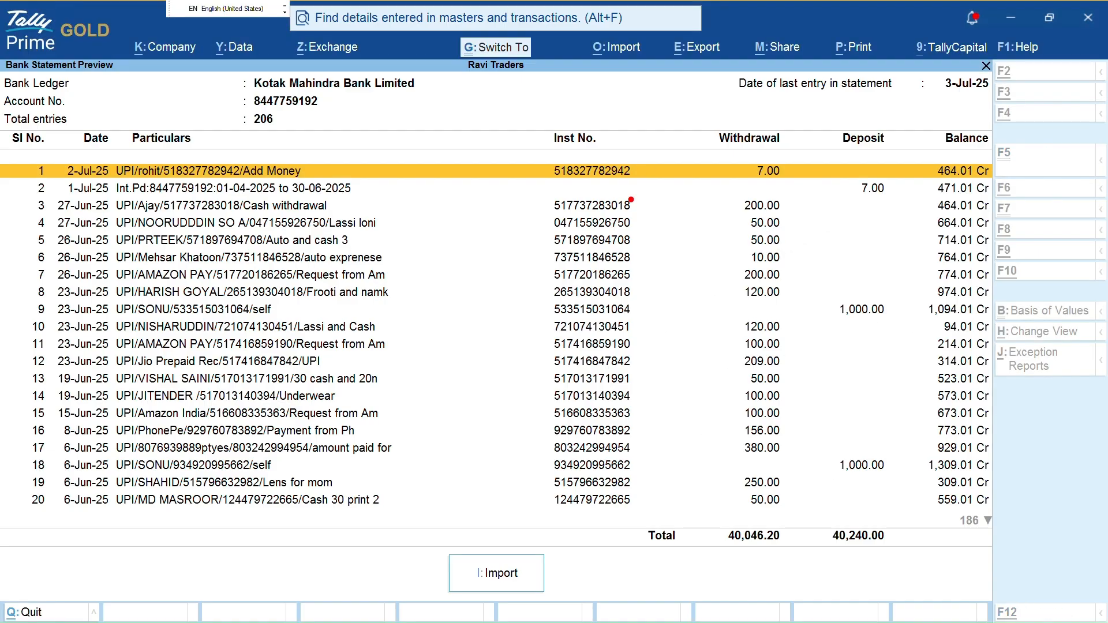
{"action": "mouse_move", "coordinate": [664, 138]}
{"action": "left_mouse_down"}
{"action": "mouse_move", "coordinate": [671, 186]}
{"action": "mouse_move", "coordinate": [644, 415]}
{"action": "left_mouse_up"}
{"action": "left_click_drag", "start_coordinate": [685, 507], "coordinate": [895, 534]}
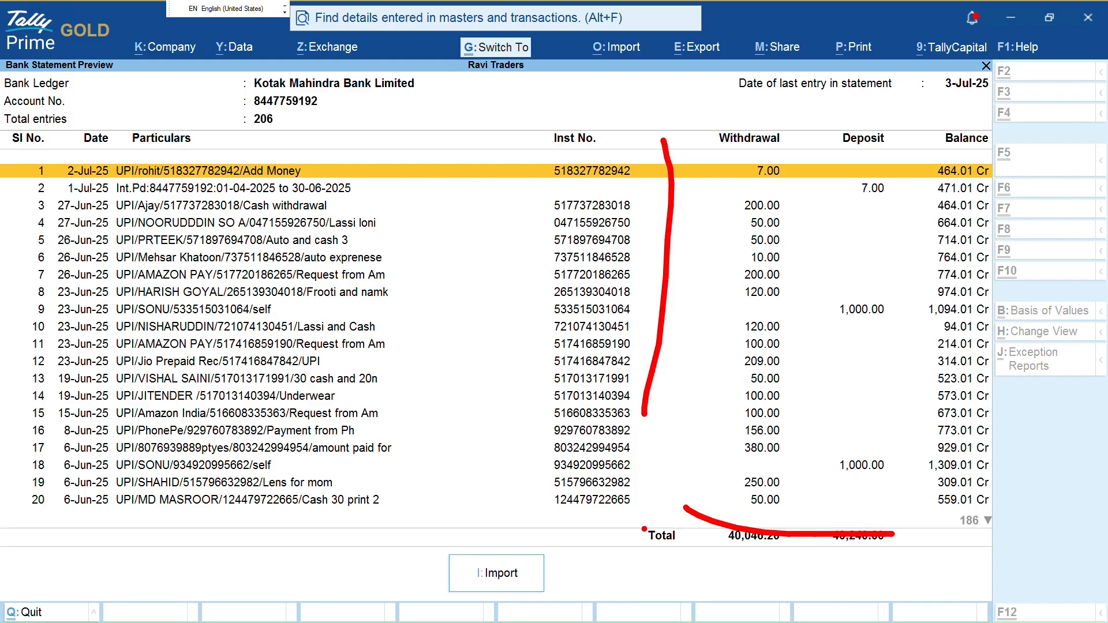
{"action": "key", "text": "Escape"}
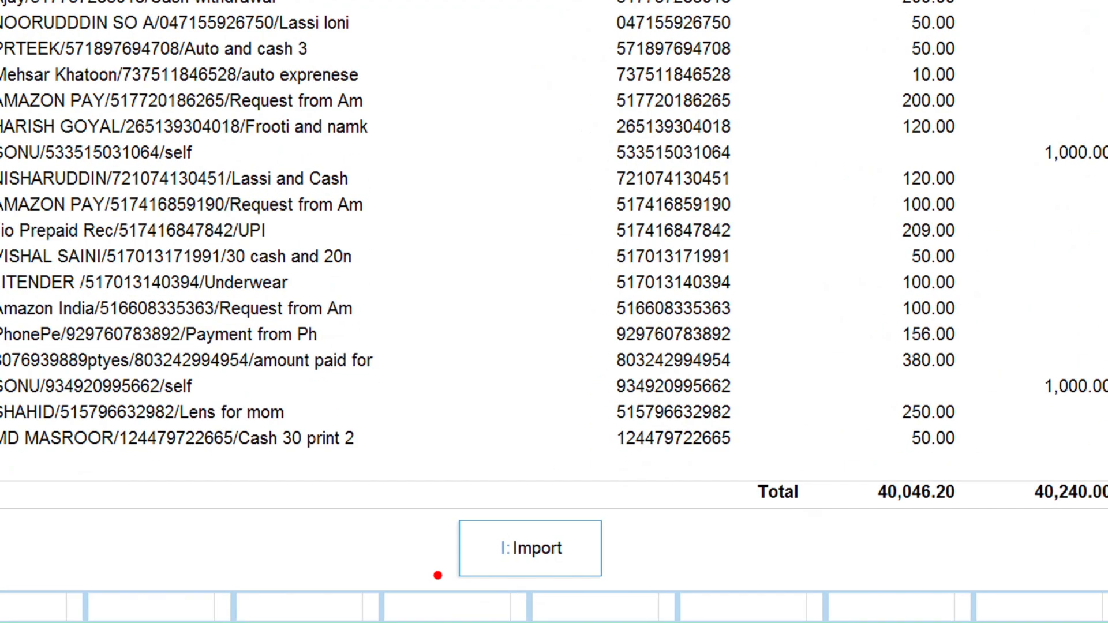
{"action": "mouse_move", "coordinate": [461, 512]}
{"action": "left_mouse_down"}
{"action": "mouse_move", "coordinate": [449, 541]}
{"action": "mouse_move", "coordinate": [587, 611]}
{"action": "left_mouse_up"}
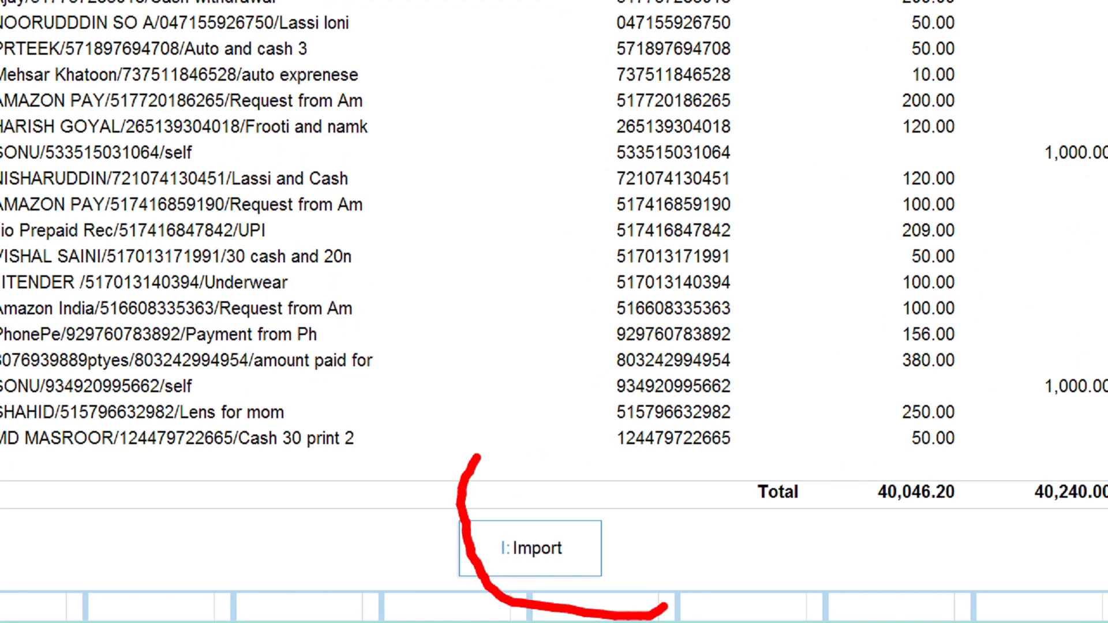
{"action": "key", "text": "i"}
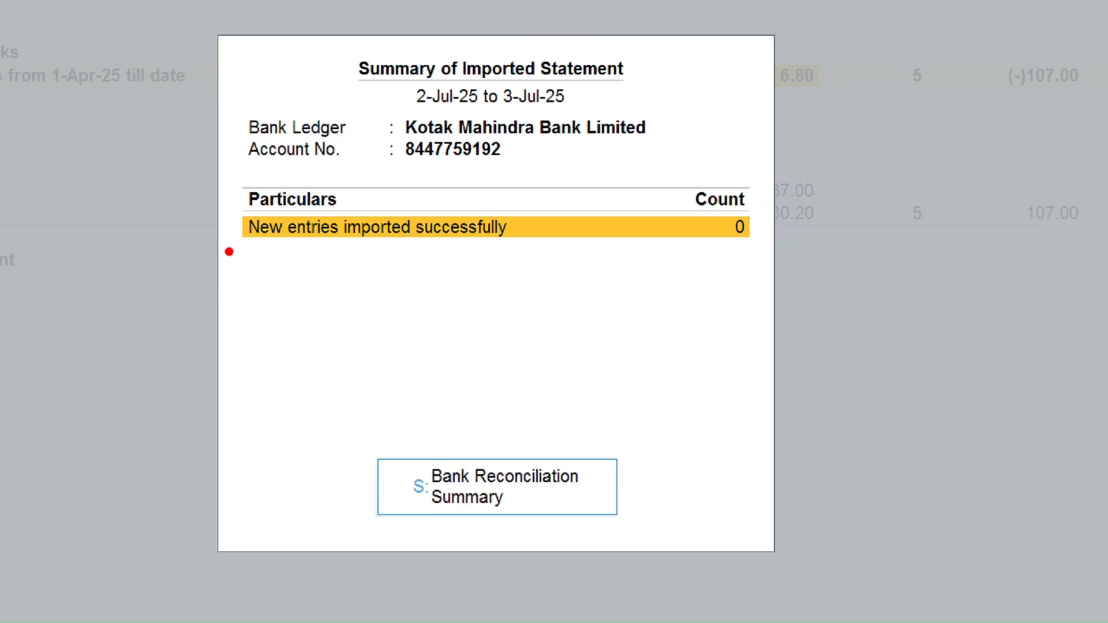
{"action": "mouse_move", "coordinate": [228, 252]}
{"action": "left_mouse_down"}
{"action": "mouse_move", "coordinate": [580, 247]}
{"action": "mouse_move", "coordinate": [494, 205]}
{"action": "mouse_move", "coordinate": [437, 198]}
{"action": "left_mouse_up"}
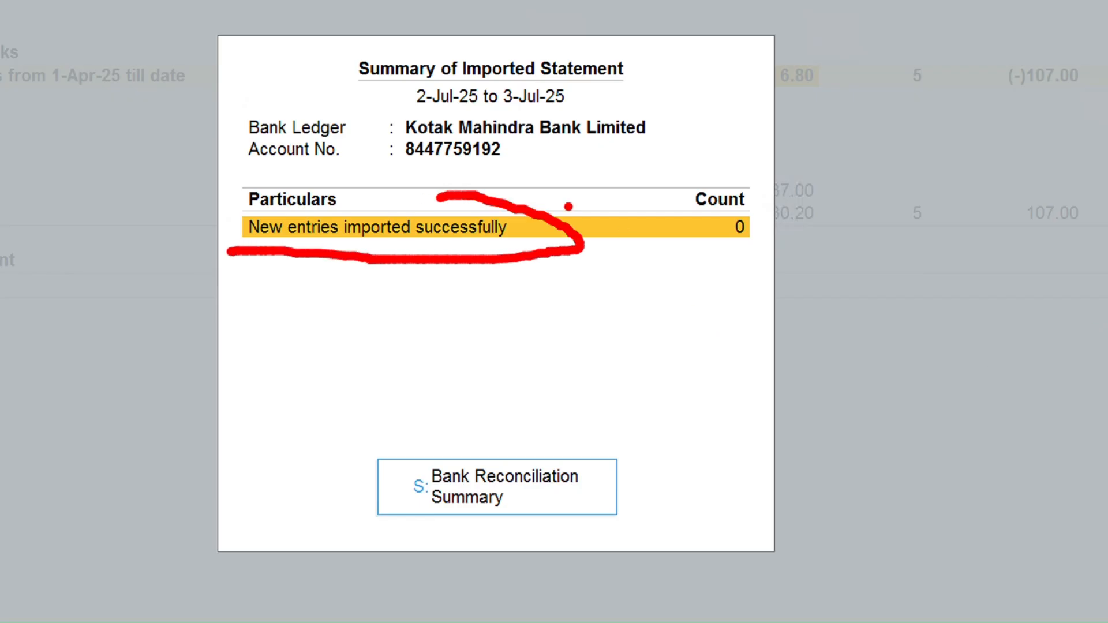
{"action": "mouse_move", "coordinate": [696, 212]}
{"action": "left_mouse_down"}
{"action": "mouse_move", "coordinate": [786, 232]}
{"action": "mouse_move", "coordinate": [780, 225]}
{"action": "left_mouse_up"}
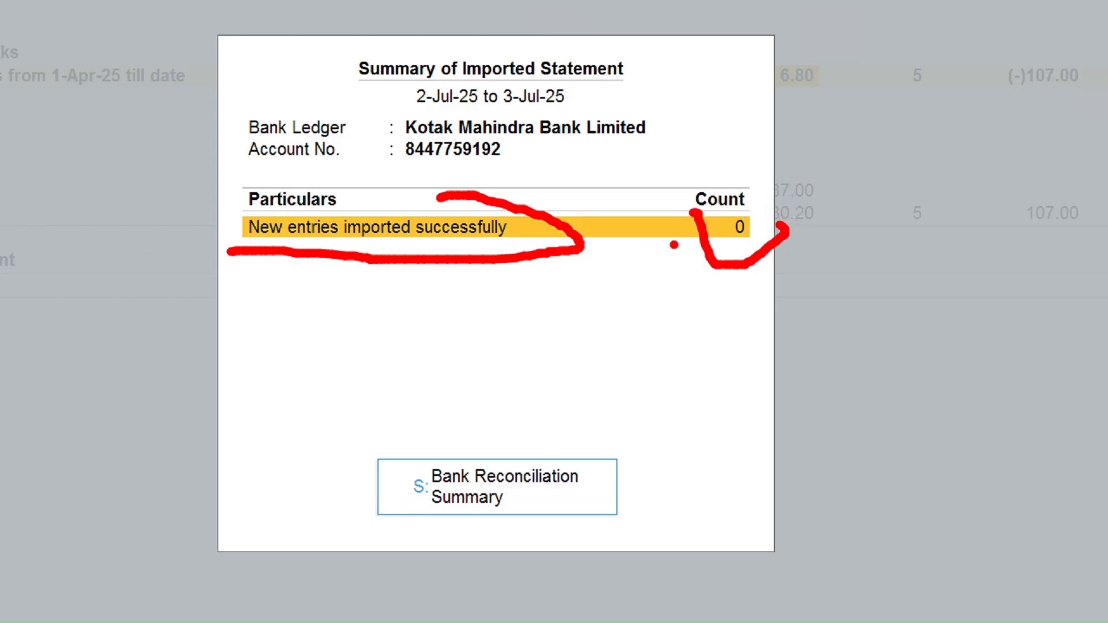
Highlight the 0 new entries, then open Kotak's reconciliation summary and mark its bank-only rows
{"action": "mouse_move", "coordinate": [717, 219]}
{"action": "left_mouse_down"}
{"action": "mouse_move", "coordinate": [756, 278]}
{"action": "mouse_move", "coordinate": [769, 233]}
{"action": "left_mouse_up"}
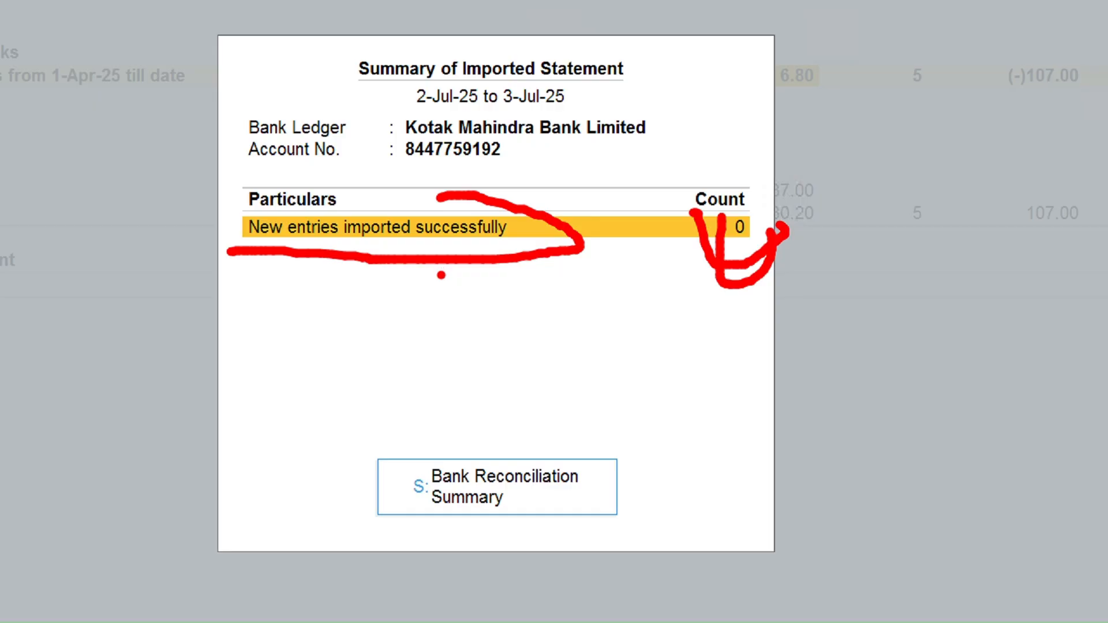
{"action": "key", "text": "Escape"}
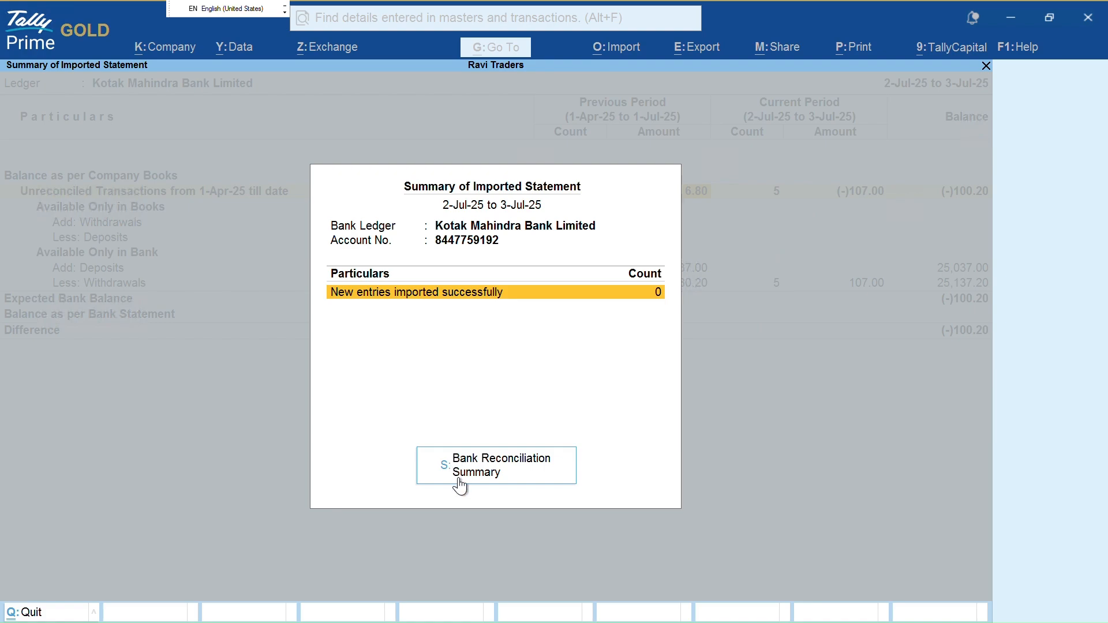
{"action": "left_click", "coordinate": [459, 484]}
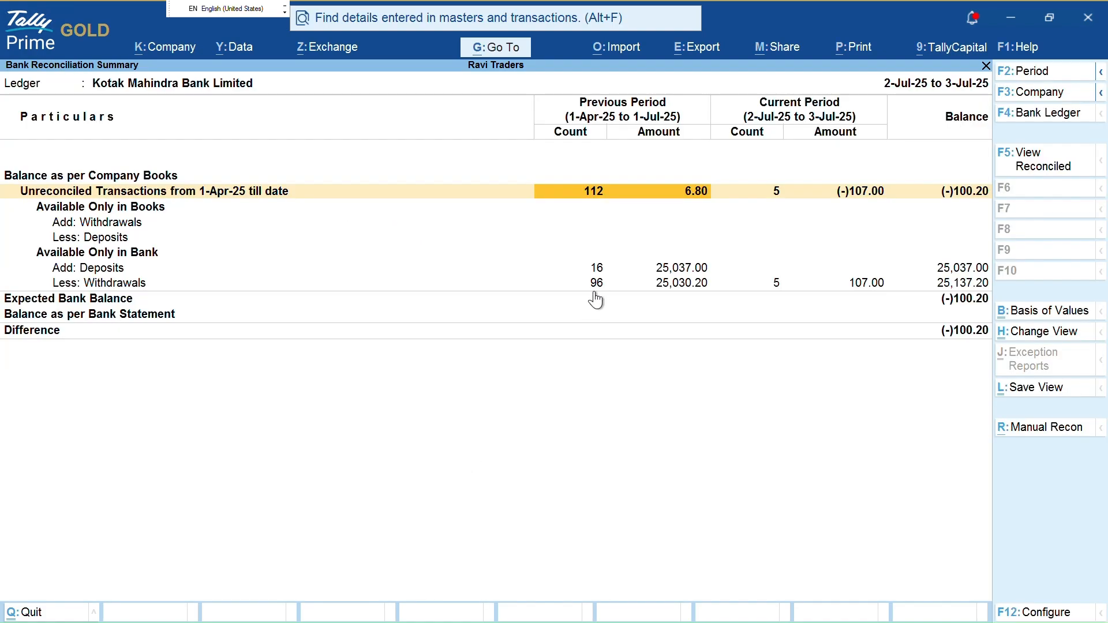
{"action": "key", "text": "ctrl+2"}
{"action": "left_click_drag", "start_coordinate": [555, 211], "coordinate": [891, 197]}
{"action": "mouse_move", "coordinate": [559, 252]}
{"action": "left_mouse_down"}
{"action": "mouse_move", "coordinate": [761, 225]}
{"action": "mouse_move", "coordinate": [928, 249]}
{"action": "mouse_move", "coordinate": [878, 264]}
{"action": "left_mouse_up"}
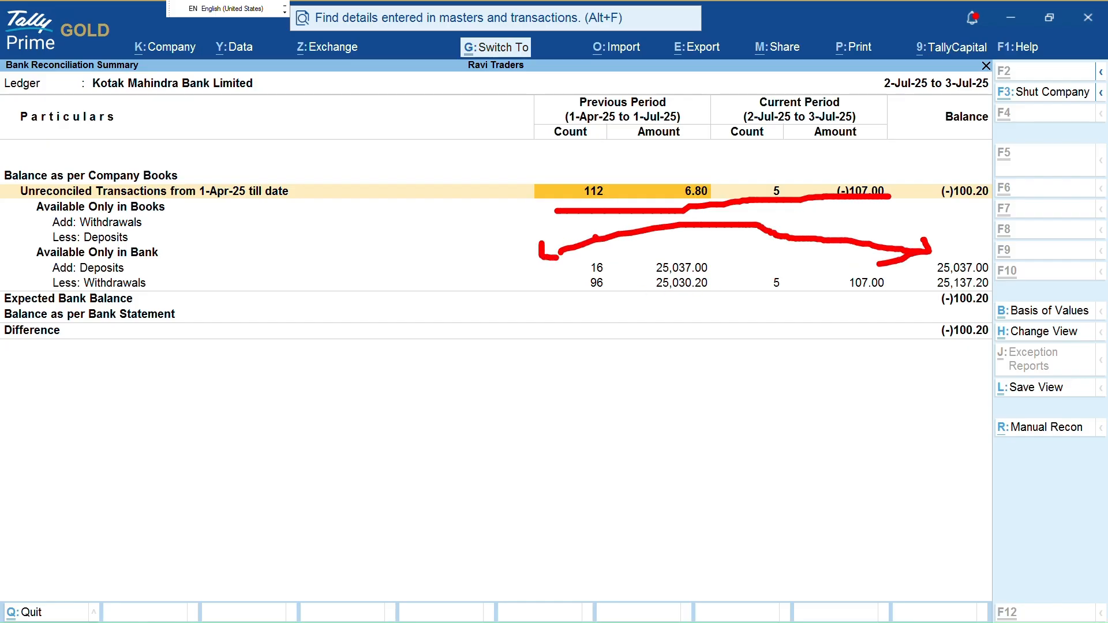
{"action": "key", "text": "Escape"}
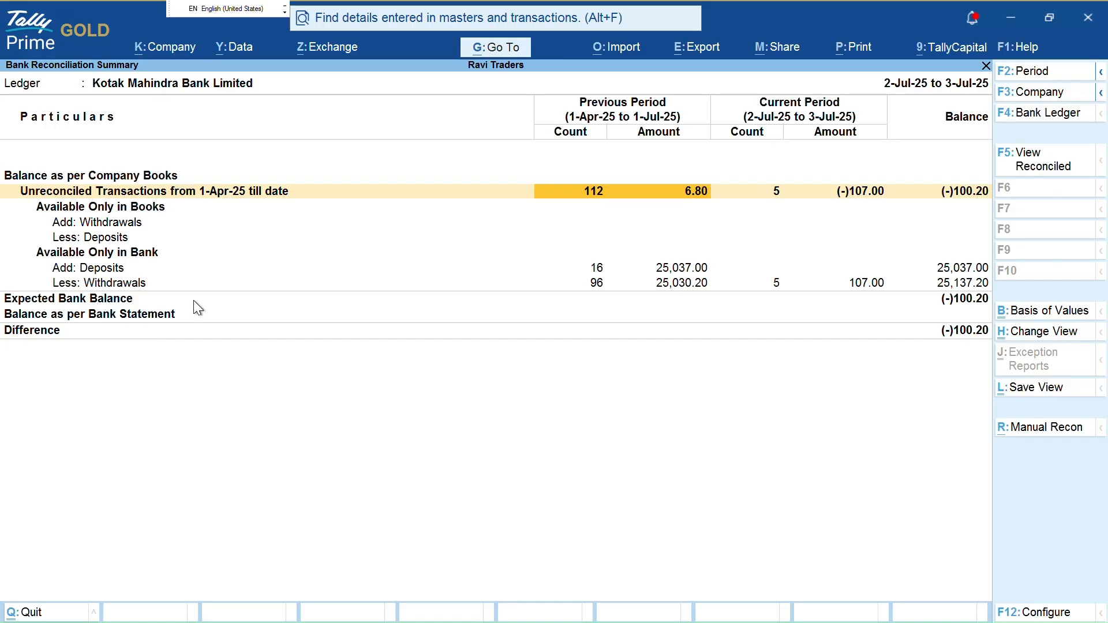
Point arrows at the Add: Deposits and Less: Withdrawals counts, then close the summary
{"action": "key", "text": "ctrl+2"}
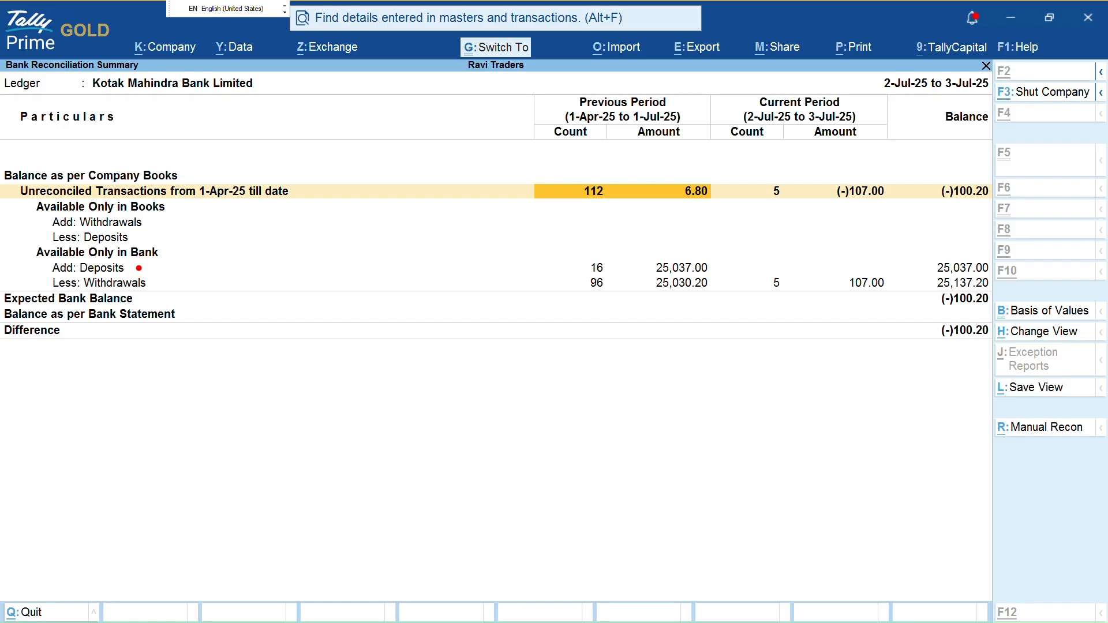
{"action": "left_click_drag", "start_coordinate": [138, 267], "coordinate": [587, 266]}
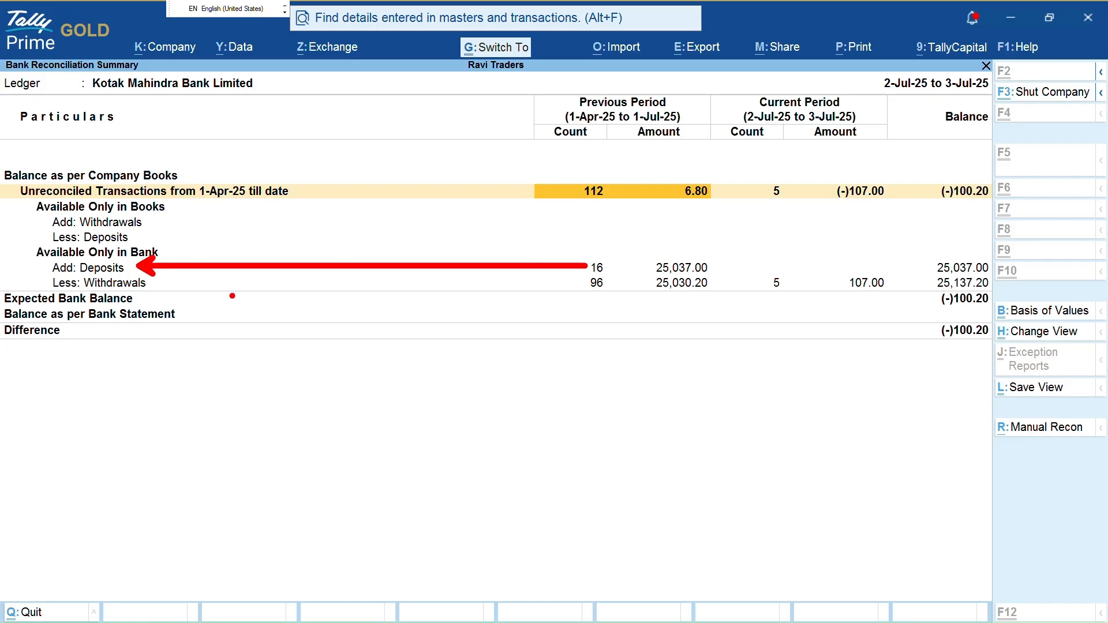
{"action": "left_click_drag", "start_coordinate": [173, 284], "coordinate": [579, 284]}
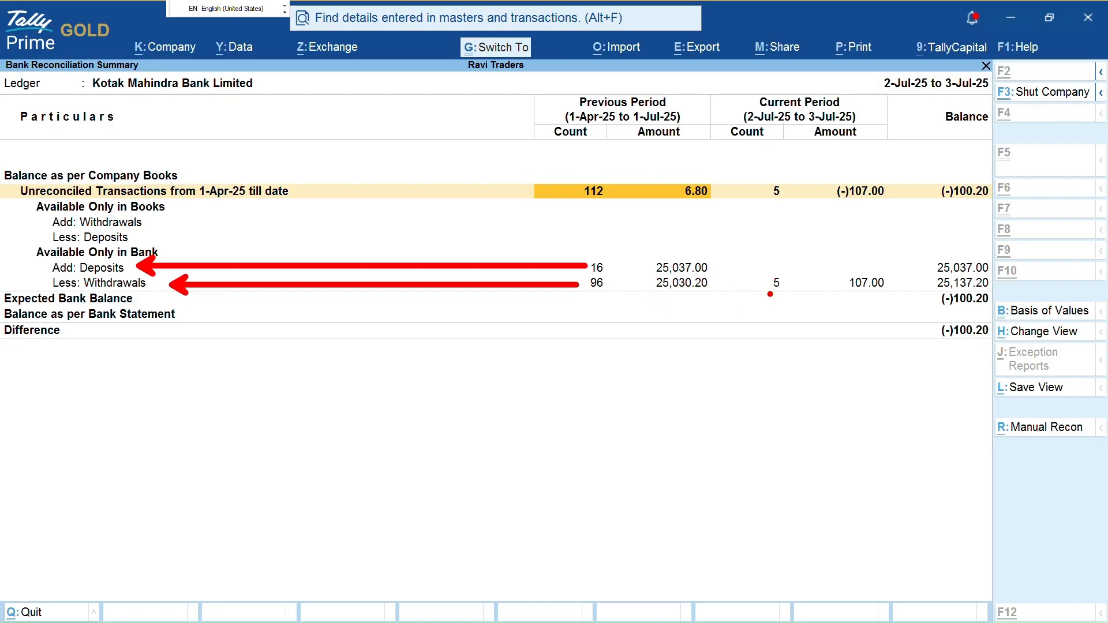
{"action": "key", "text": "Escape"}
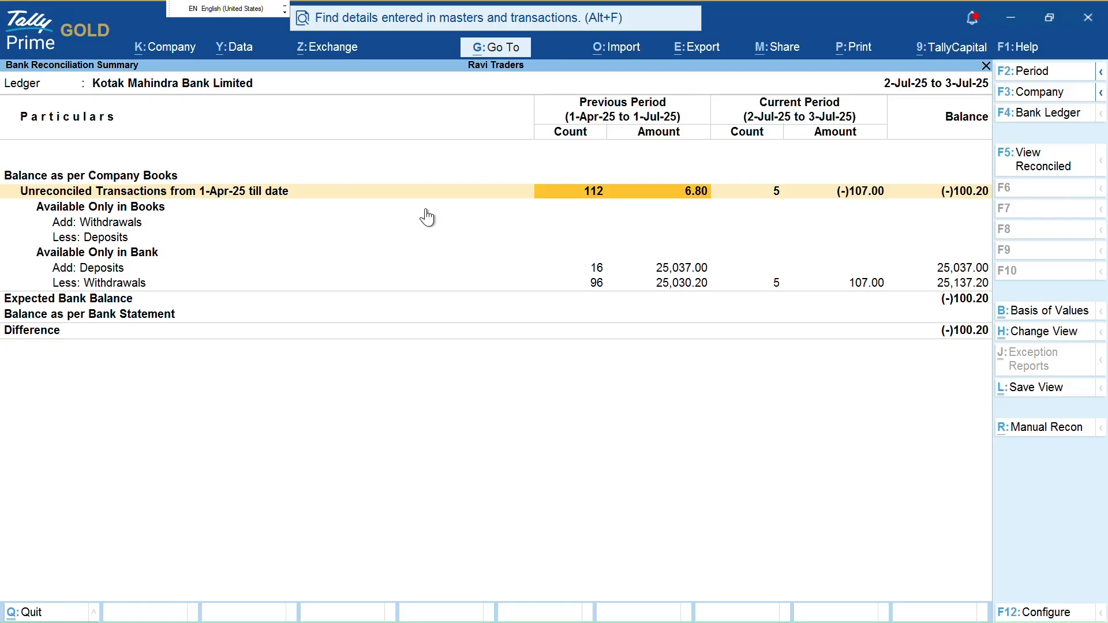
{"action": "key", "text": "Escape"}
{"action": "key", "text": "Escape"}
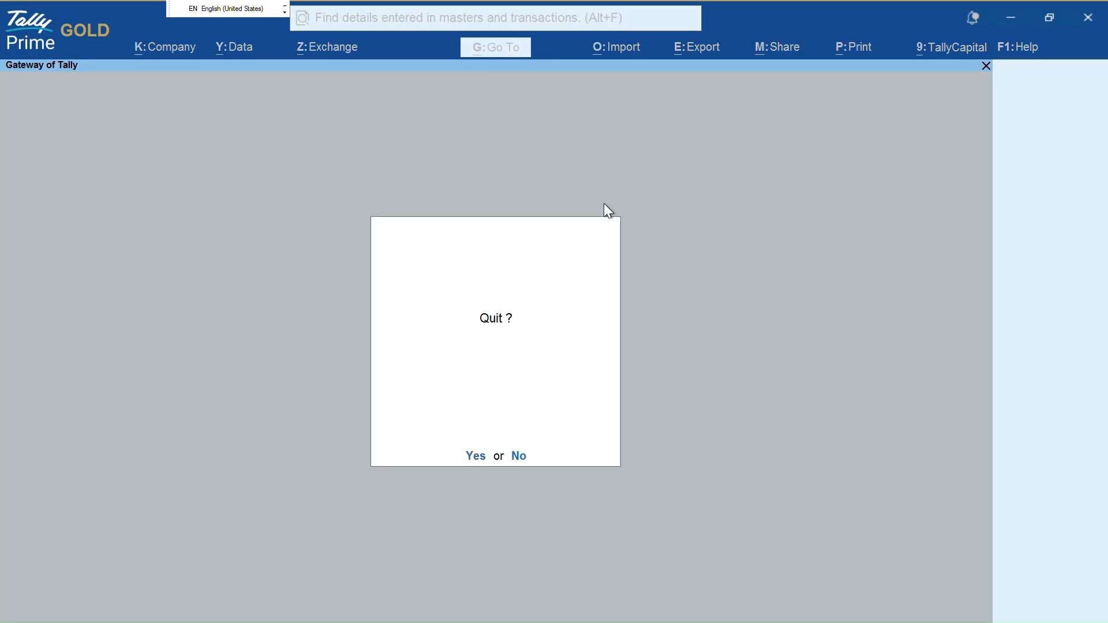
Confirm quitting the unsaved payment voucher and mark the Gateway of Tally menu
{"action": "key", "text": "Return"}
{"action": "key", "text": "ctrl+1"}
{"action": "left_click", "coordinate": [821, 272]}
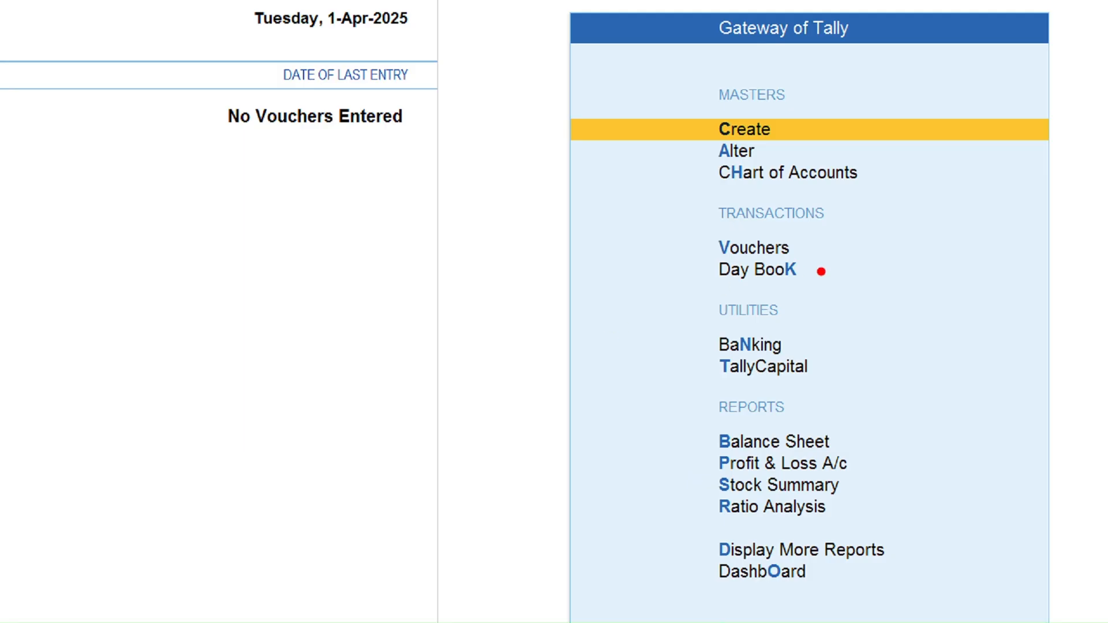
{"action": "mouse_move", "coordinate": [714, 316]}
{"action": "left_mouse_down"}
{"action": "mouse_move", "coordinate": [710, 416]}
{"action": "mouse_move", "coordinate": [855, 363]}
{"action": "mouse_move", "coordinate": [716, 319]}
{"action": "left_mouse_up"}
{"action": "key", "text": "Escape"}
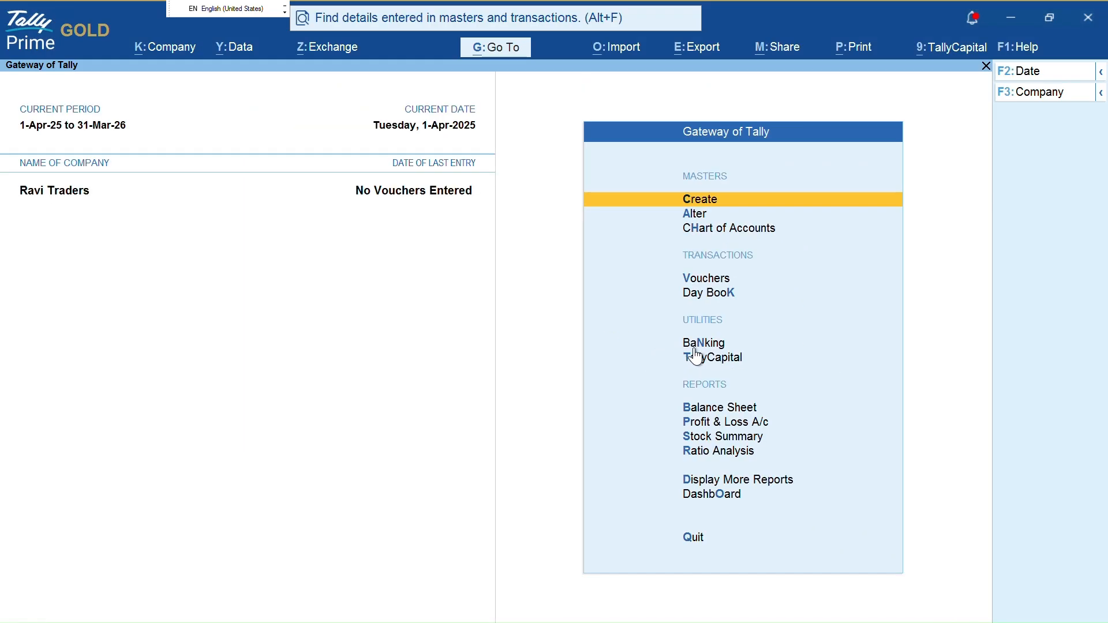
Look through Kotak Mahindra Bank's imported bank data under the banking utilities
{"action": "key", "text": "Down"}
{"action": "key", "text": "Down"}
{"action": "key", "text": "Down"}
{"action": "key", "text": "Down"}
{"action": "key", "text": "Down"}
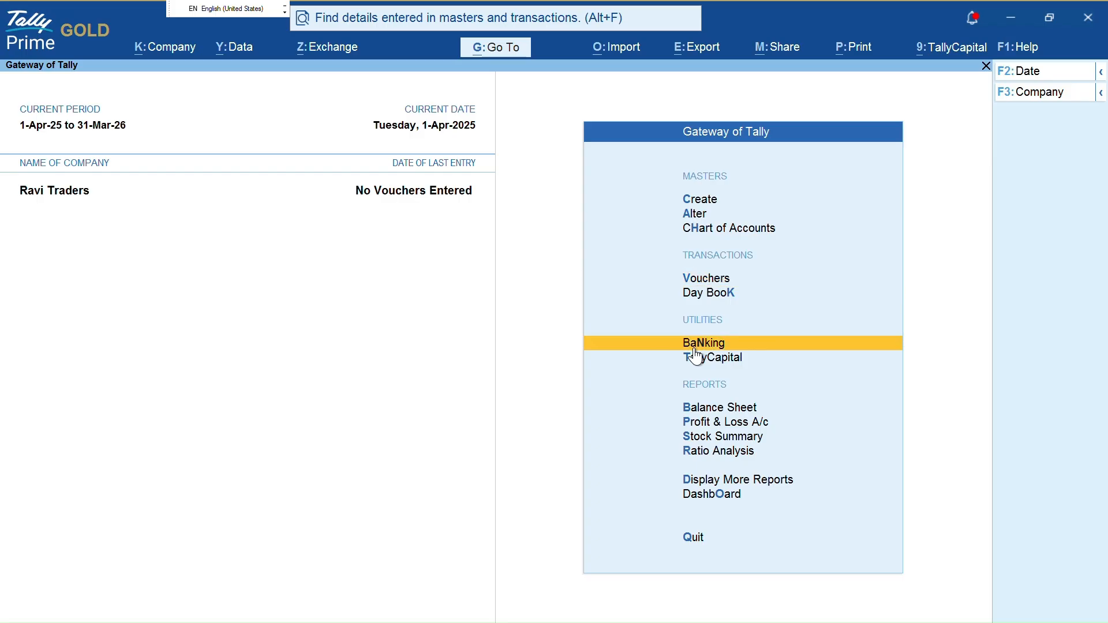
{"action": "key", "text": "Return"}
{"action": "key", "text": "Down"}
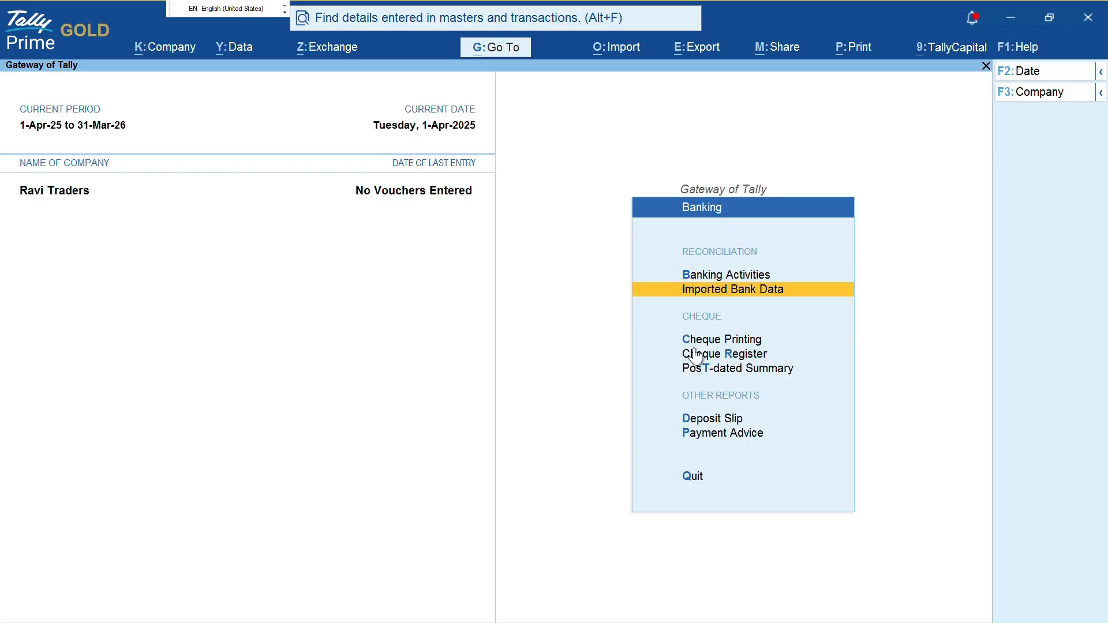
{"action": "key", "text": "Up"}
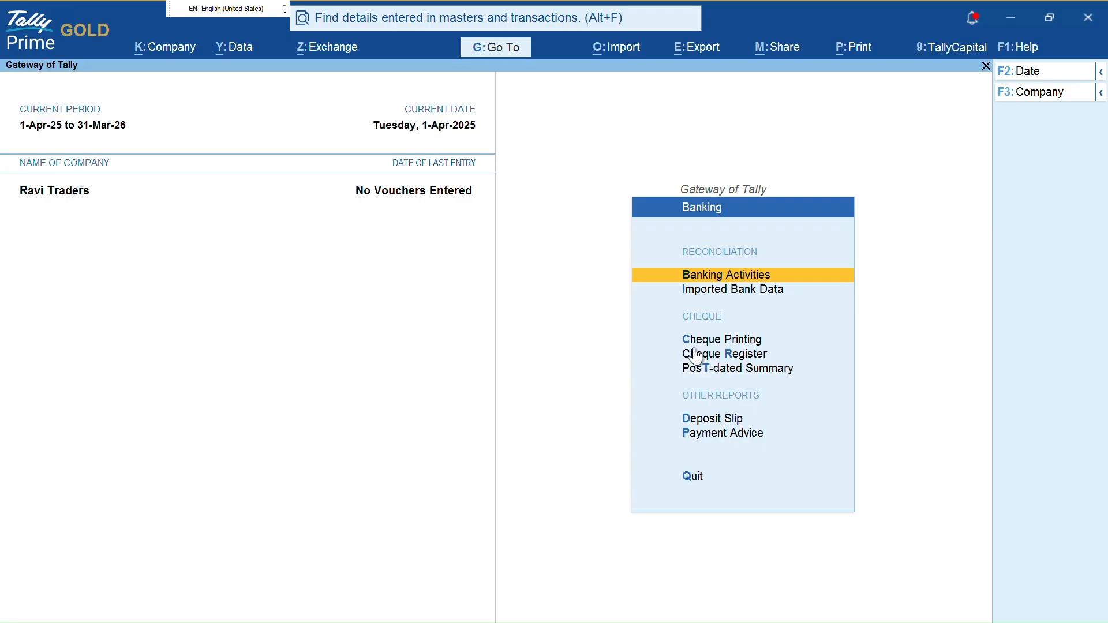
{"action": "key", "text": "Down"}
{"action": "key", "text": "Return"}
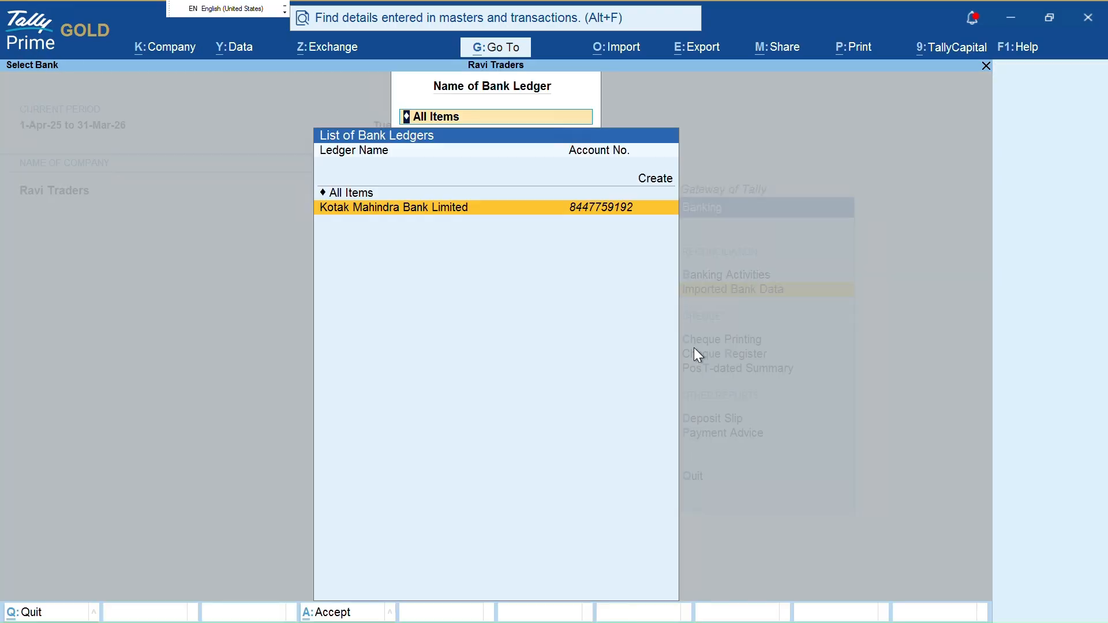
{"action": "key", "text": "Return"}
{"action": "key", "text": "Down"}
{"action": "key", "text": "Down"}
{"action": "key", "text": "Down"}
{"action": "key", "text": "Down"}
{"action": "key", "text": "Down"}
{"action": "key", "text": "Down"}
{"action": "key", "text": "Down"}
{"action": "key", "text": "Down"}
{"action": "key", "text": "Down"}
{"action": "key", "text": "Down"}
{"action": "key", "text": "Down"}
{"action": "key", "text": "Down"}
{"action": "key", "text": "Down"}
{"action": "key", "text": "Down"}
{"action": "key", "text": "Down"}
{"action": "key", "text": "Down"}
{"action": "key", "text": "Escape"}
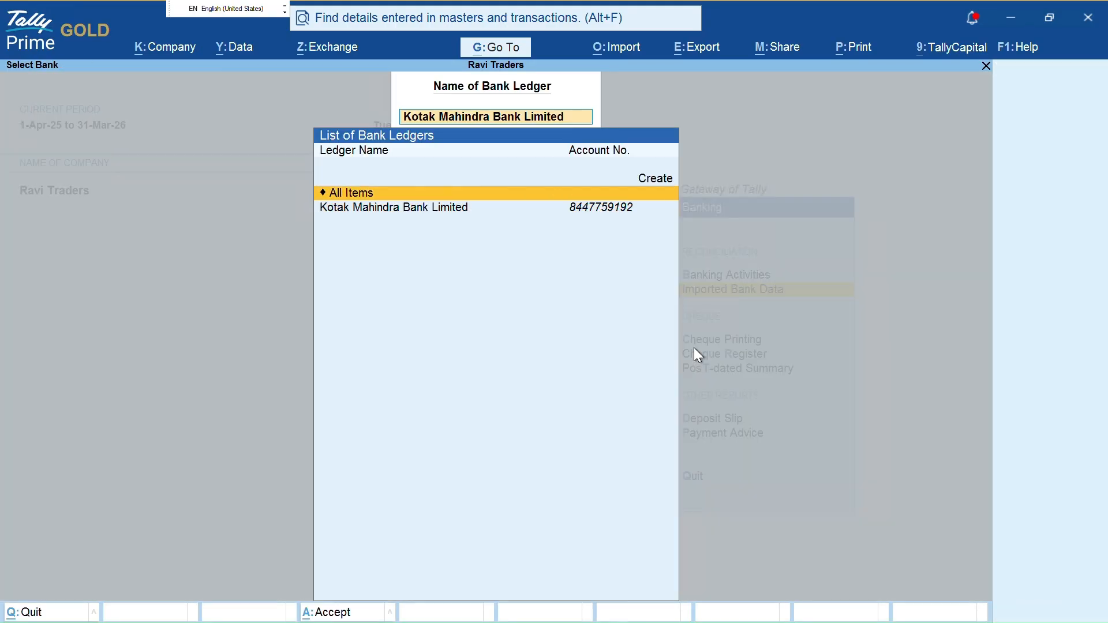
{"action": "key", "text": "Down"}
{"action": "key", "text": "Escape"}
Open Banking Activities and Kotak's reconciliation summary with 206 unreconciled transactions
{"action": "key", "text": "Up"}
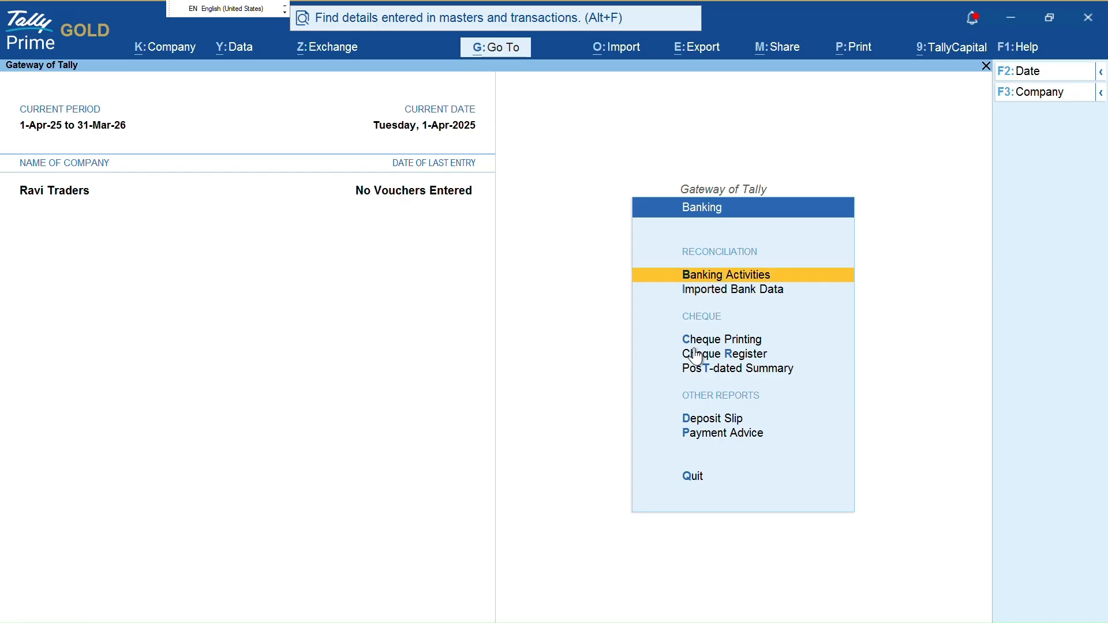
{"action": "key", "text": "Return"}
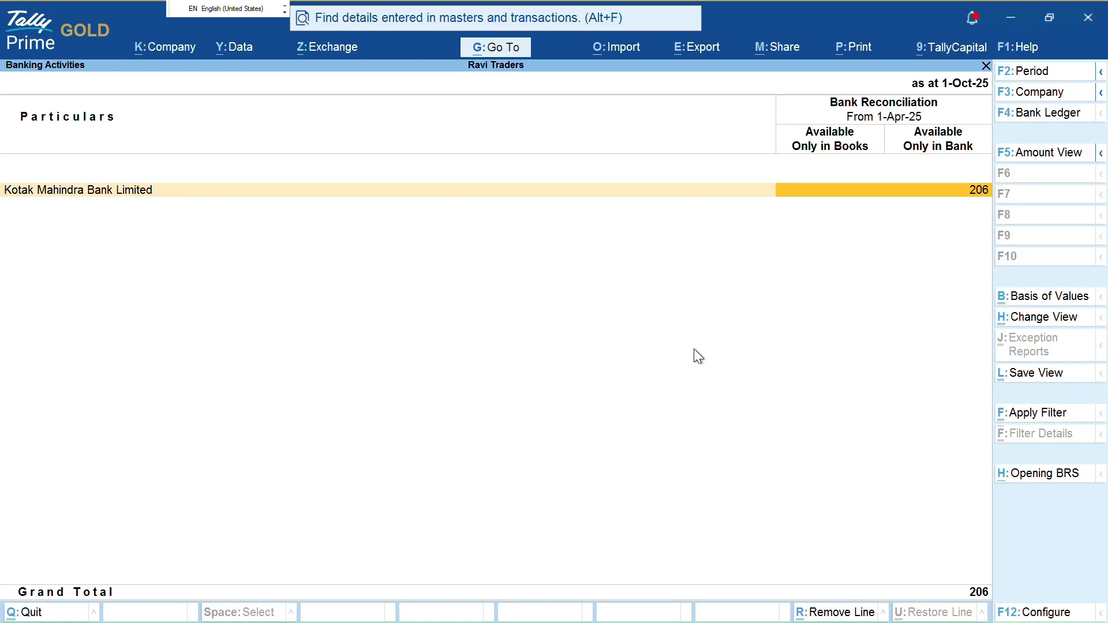
{"action": "key", "text": "ctrl"}
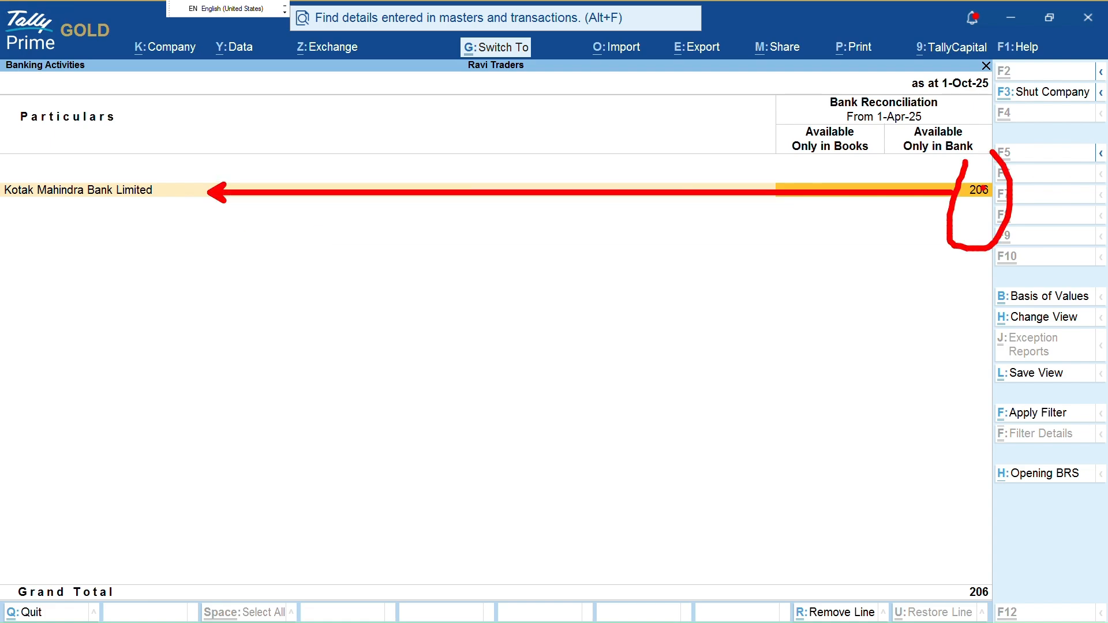
{"action": "key", "text": "Return"}
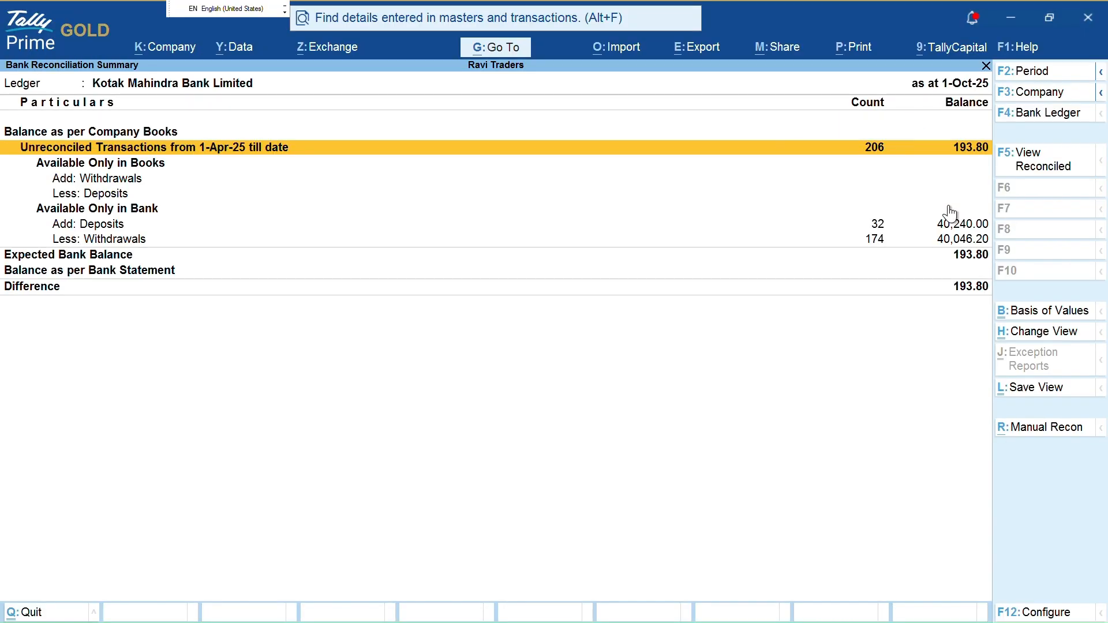
Check the report period starts 1-4-2025, leaving it unchanged
{"action": "key", "text": "F2"}
{"action": "key", "text": "Return"}
{"action": "key", "text": "Escape"}
Highlight the 32 bank-only deposits and 174 withdrawals with their amounts
{"action": "left_click", "coordinate": [219, 225]}
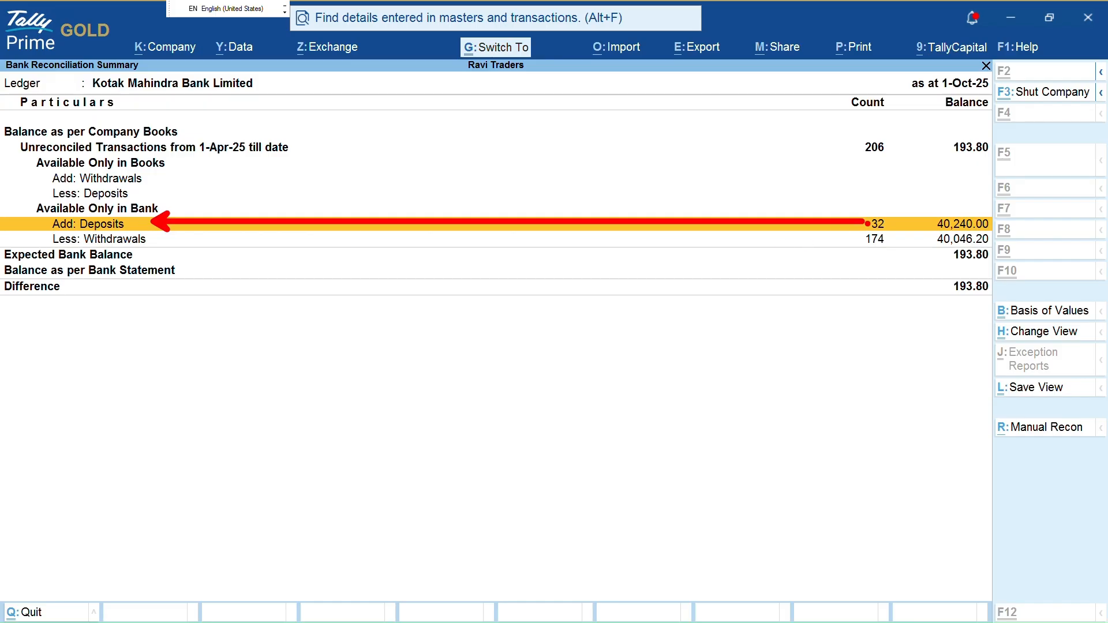
{"action": "left_click_drag", "start_coordinate": [843, 239], "coordinate": [164, 240]}
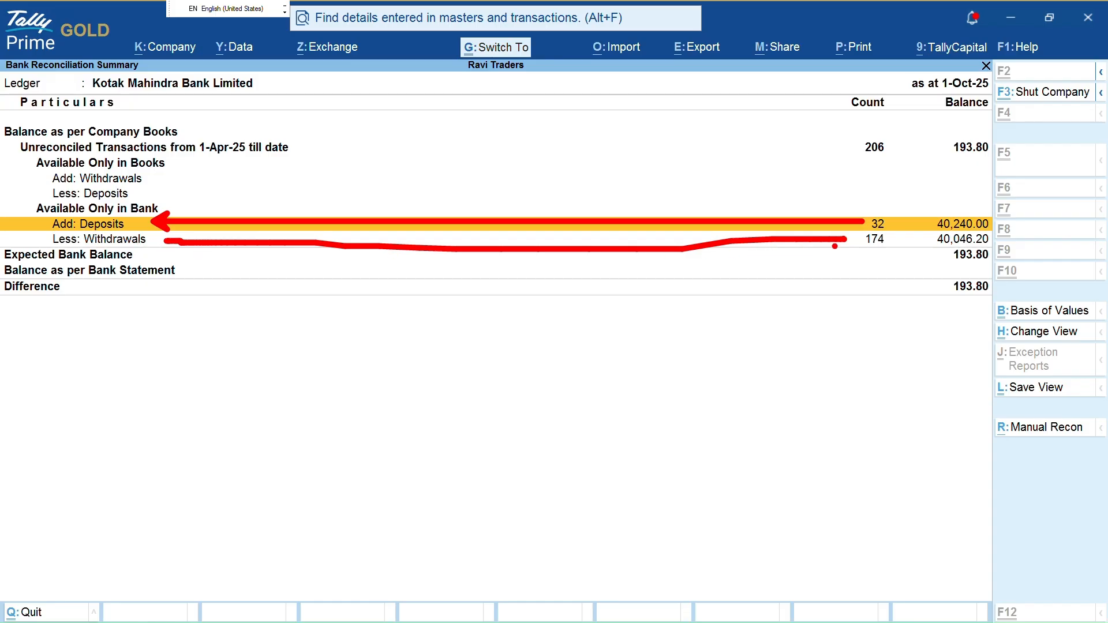
{"action": "mouse_move", "coordinate": [930, 211]}
{"action": "left_mouse_down"}
{"action": "mouse_move", "coordinate": [931, 243]}
{"action": "mouse_move", "coordinate": [988, 249]}
{"action": "left_mouse_up"}
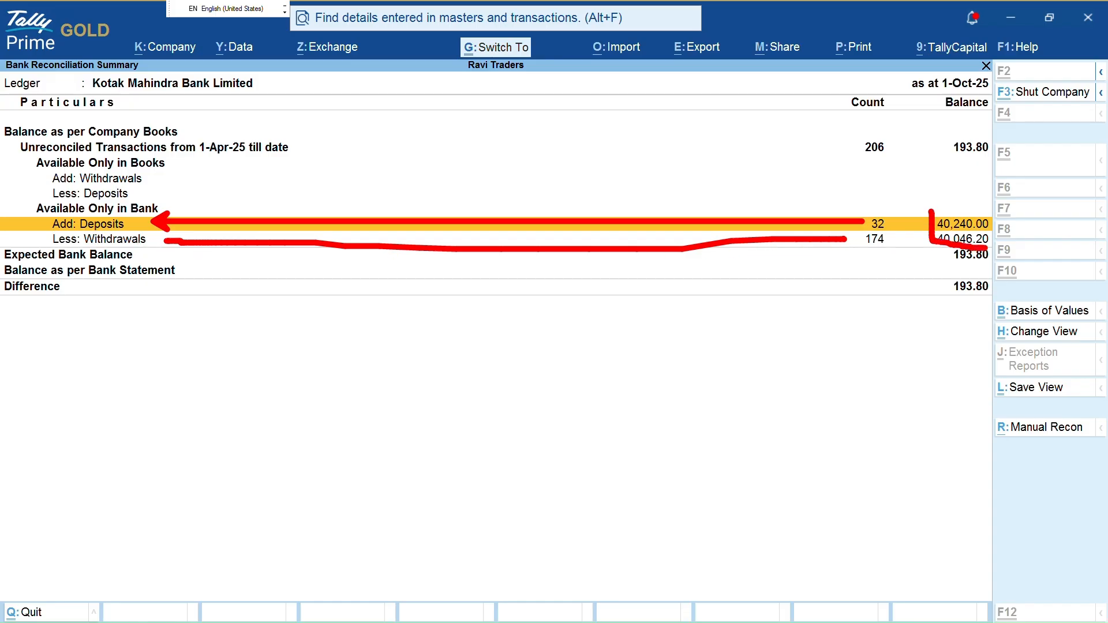
{"action": "left_click_drag", "start_coordinate": [931, 206], "coordinate": [992, 209]}
{"action": "key", "text": "Escape"}
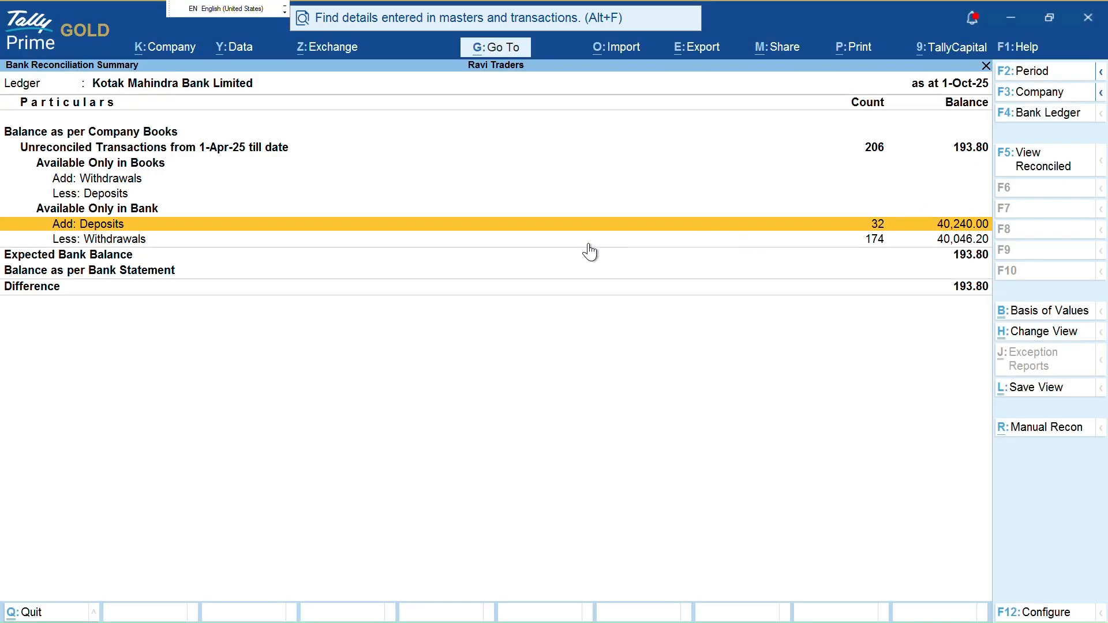
{"action": "key", "text": "alt+Tab"}
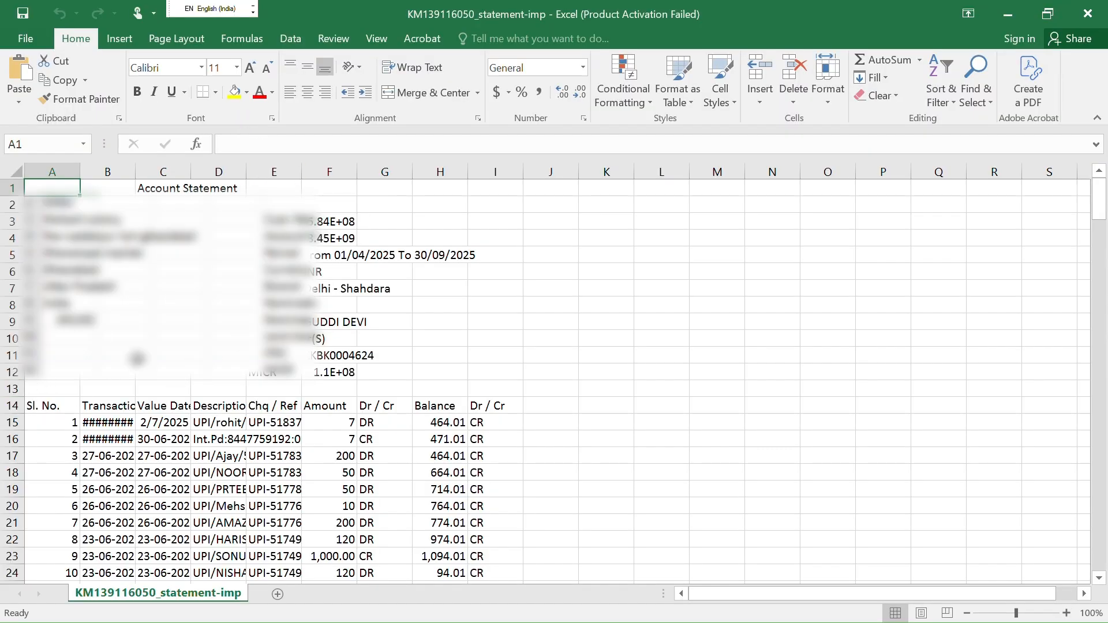
Dismiss the Office notice and add AutoFilters to the statement's header row
{"action": "left_click", "coordinate": [231, 389]}
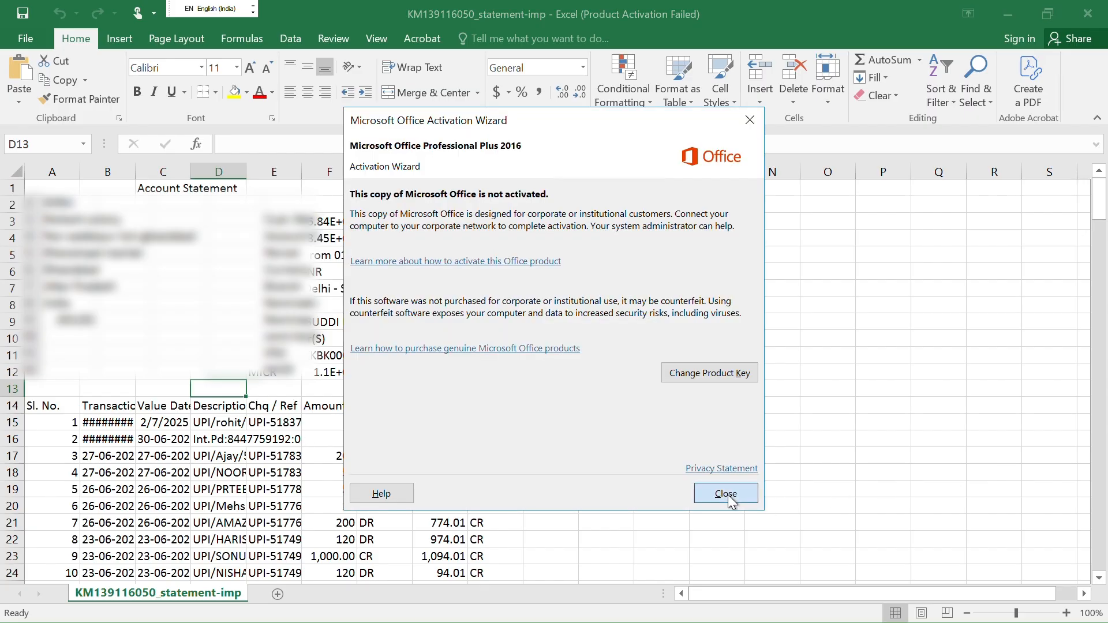
{"action": "left_click", "coordinate": [729, 494]}
{"action": "scroll", "coordinate": [196, 400], "scroll_direction": "down", "scroll_amount": 2}
{"action": "left_click", "coordinate": [359, 308]}
{"action": "key", "text": "Left"}
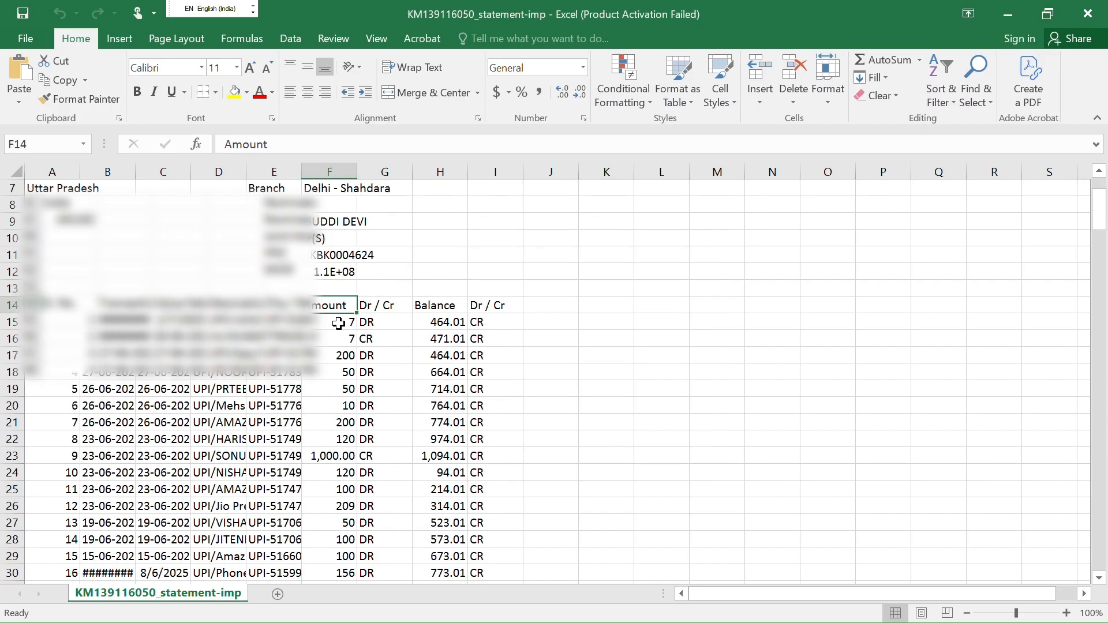
{"action": "key", "text": "Left"}
{"action": "key", "text": "Left"}
{"action": "key", "text": "Left"}
{"action": "key", "text": "Left"}
{"action": "key", "text": "Left"}
{"action": "key", "text": "ctrl+shift+Right"}
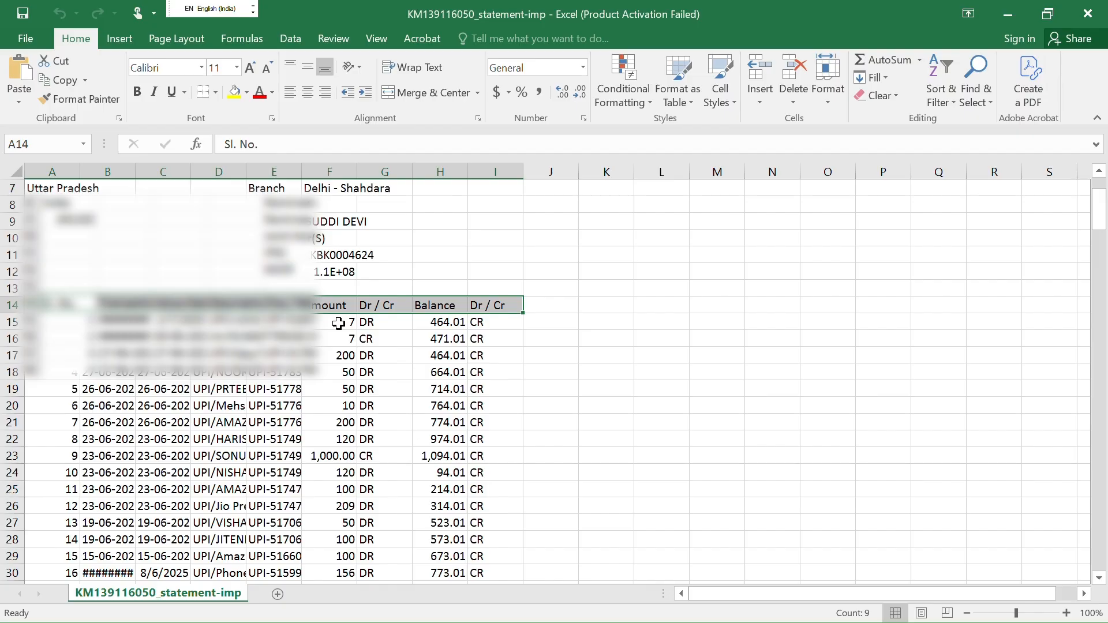
{"action": "key", "text": "ctrl+shift+l"}
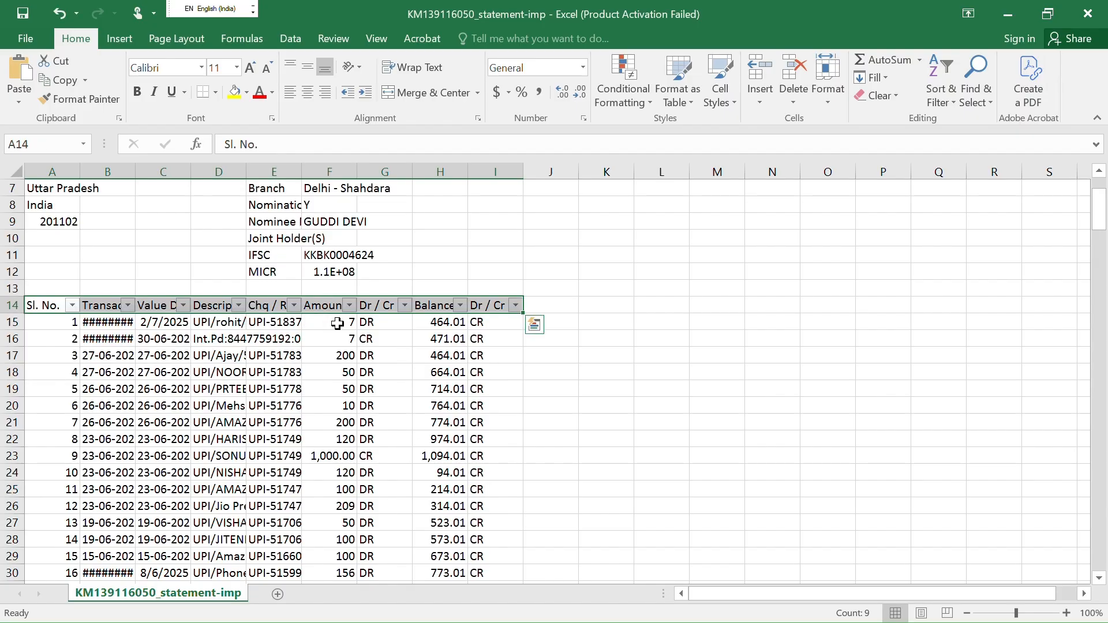
Filter the Dr / Cr column to show only CR entries
{"action": "key", "text": "Right"}
{"action": "key", "text": "Right"}
{"action": "key", "text": "Right"}
{"action": "key", "text": "Right"}
{"action": "key", "text": "Right"}
{"action": "key", "text": "Right"}
{"action": "key", "text": "Down"}
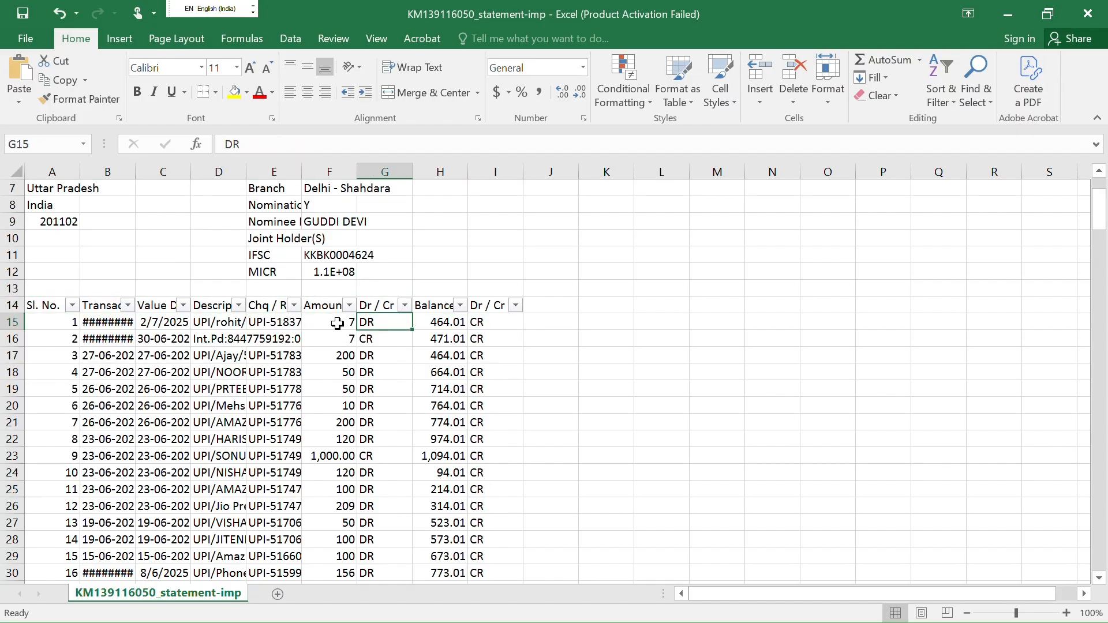
{"action": "key", "text": "Up"}
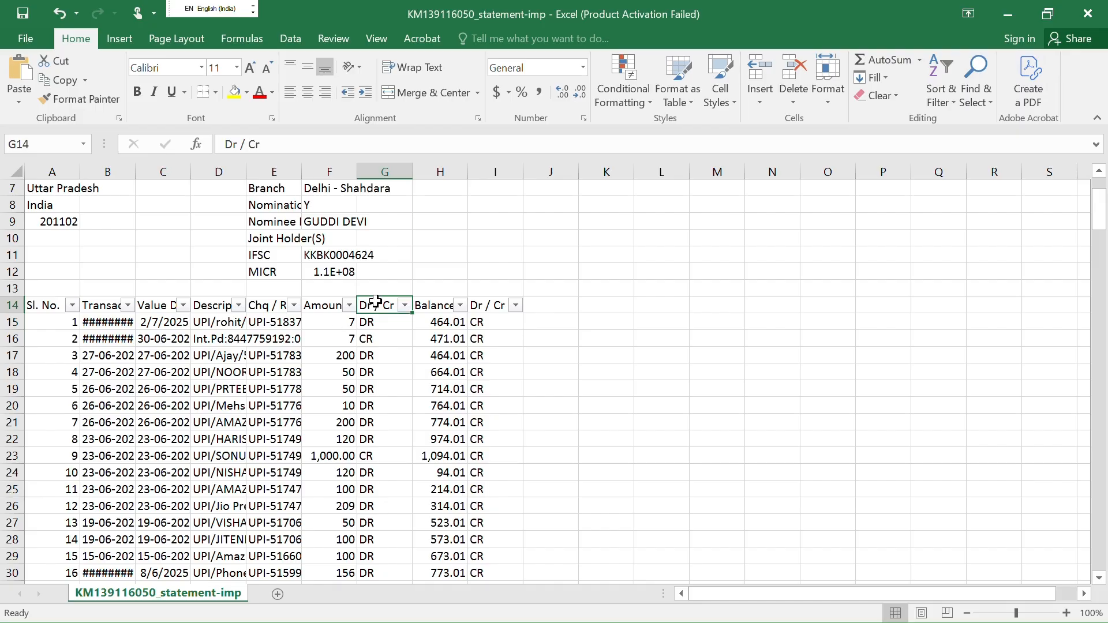
{"action": "left_click", "coordinate": [405, 306]}
{"action": "left_click", "coordinate": [243, 475]}
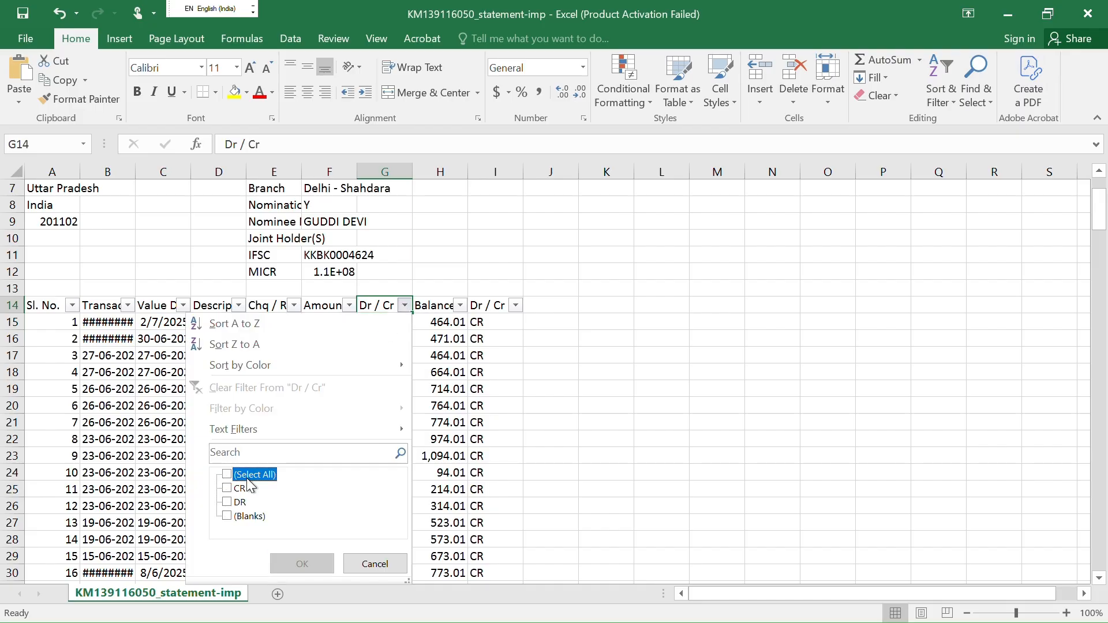
{"action": "left_click", "coordinate": [239, 489]}
{"action": "left_click", "coordinate": [299, 564]}
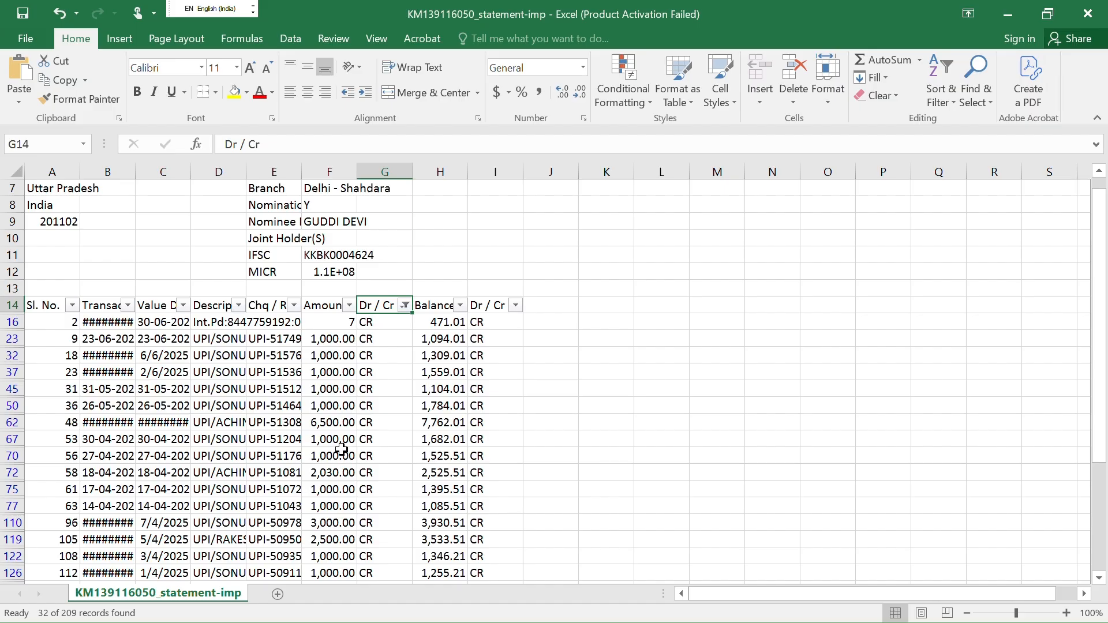
Select the filtered Amount column to confirm 32 entries summing 40,240, then return to TallyPrime
{"action": "left_click", "coordinate": [332, 327]}
{"action": "key", "text": "Up"}
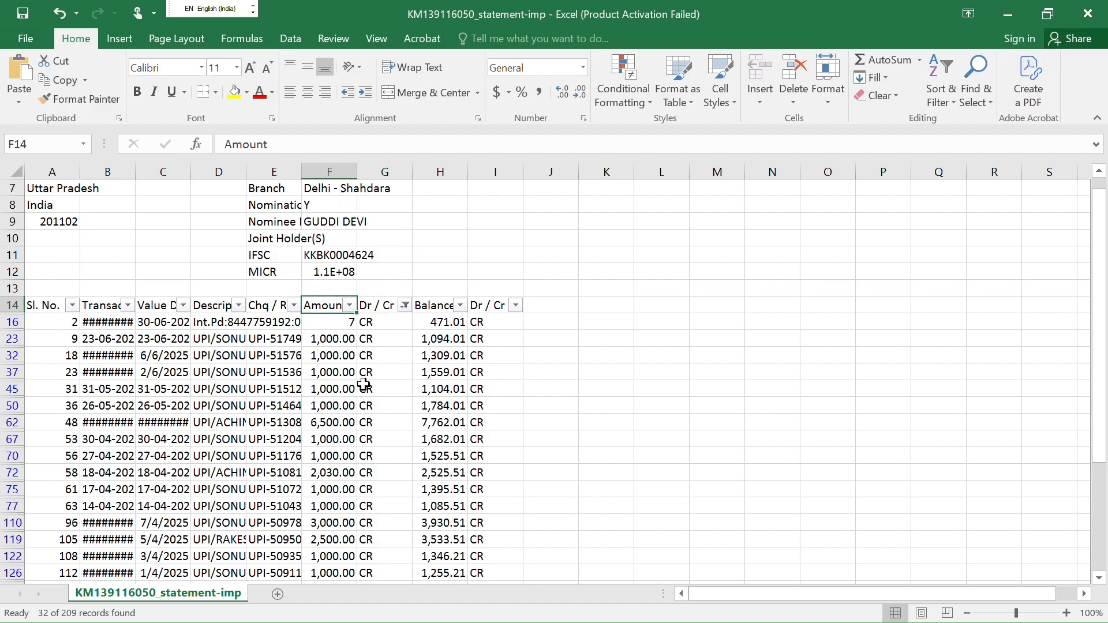
{"action": "key", "text": "Down"}
{"action": "key", "text": "ctrl+shift+Down"}
{"action": "scroll", "coordinate": [364, 384], "scroll_direction": "down", "scroll_amount": 8}
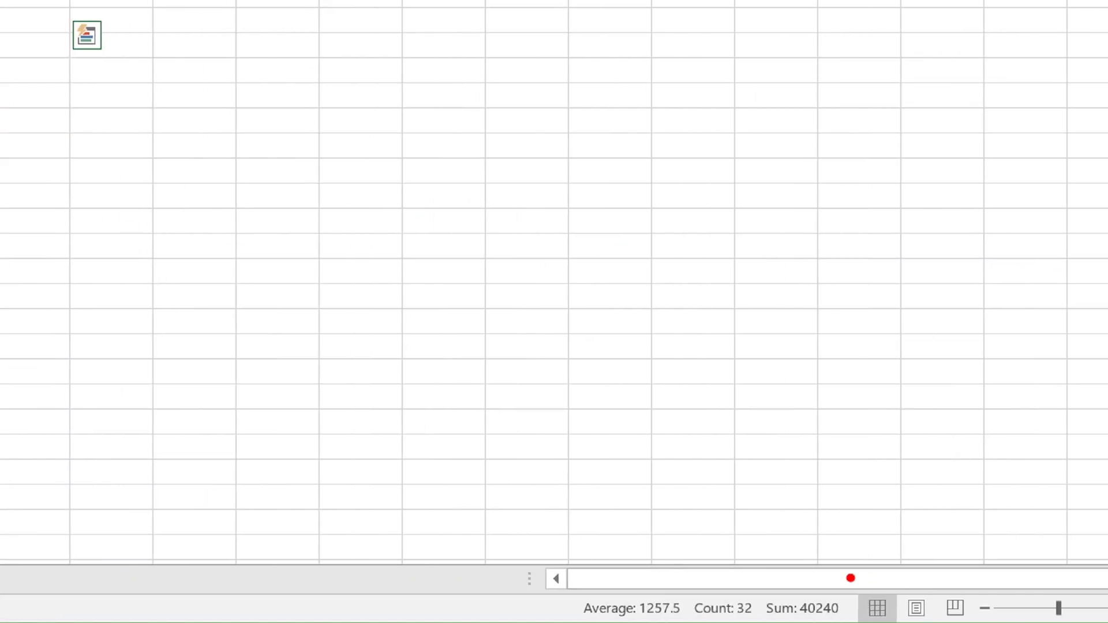
{"action": "mouse_move", "coordinate": [773, 568]}
{"action": "left_mouse_down"}
{"action": "mouse_move", "coordinate": [776, 622]}
{"action": "mouse_move", "coordinate": [844, 620]}
{"action": "mouse_move", "coordinate": [866, 584]}
{"action": "mouse_move", "coordinate": [829, 563]}
{"action": "left_mouse_up"}
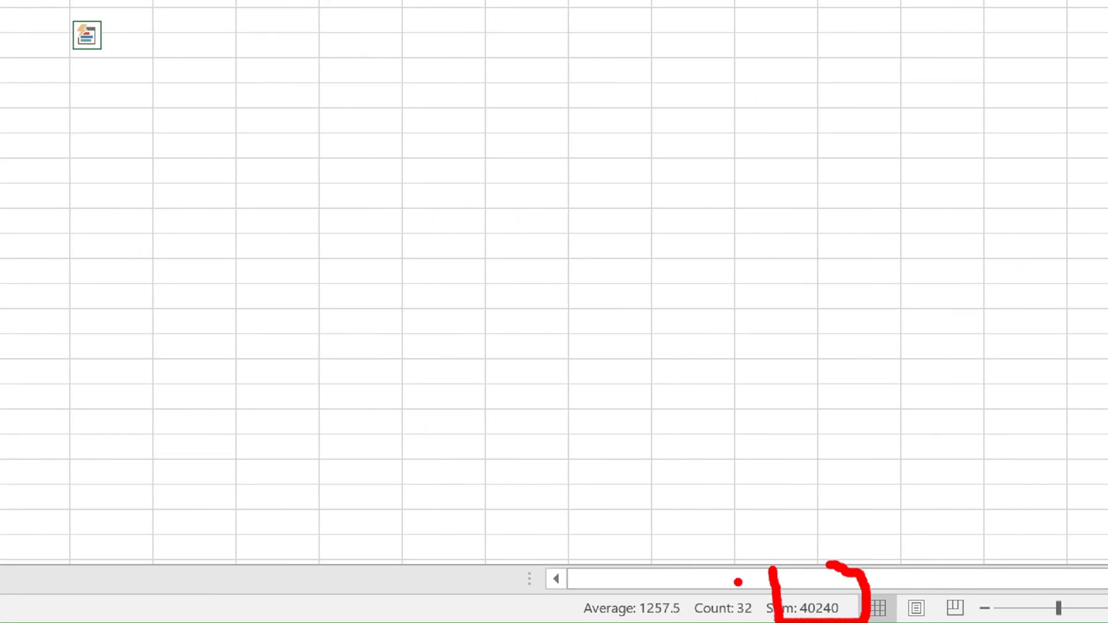
{"action": "mouse_move", "coordinate": [737, 582]}
{"action": "left_mouse_down"}
{"action": "mouse_move", "coordinate": [711, 621]}
{"action": "mouse_move", "coordinate": [743, 619]}
{"action": "mouse_move", "coordinate": [762, 592]}
{"action": "mouse_move", "coordinate": [742, 580]}
{"action": "left_mouse_up"}
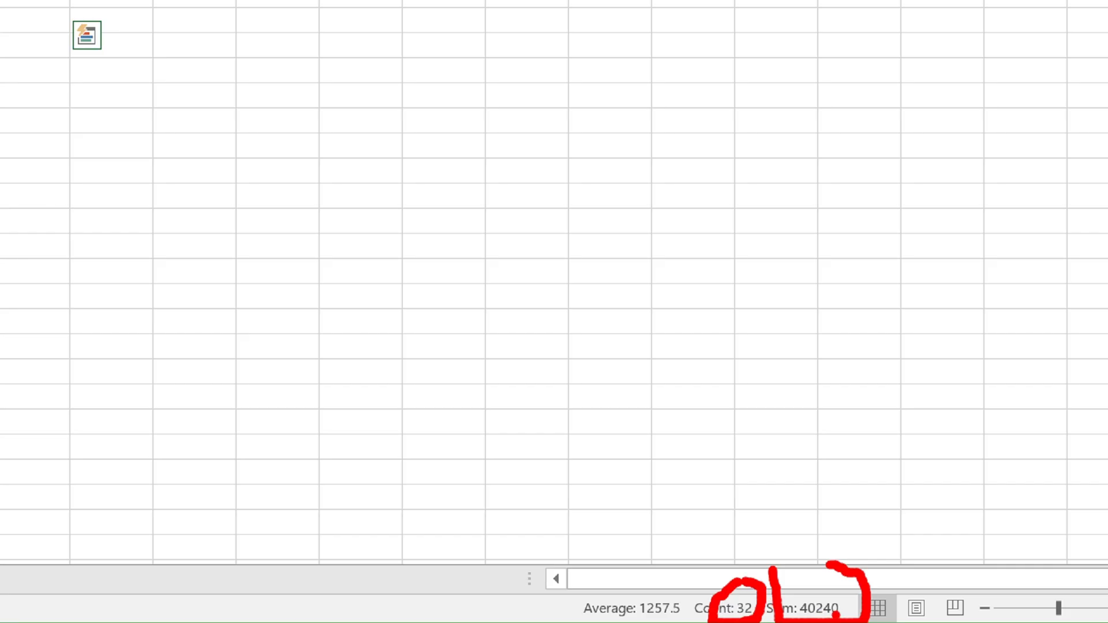
{"action": "key", "text": "Escape"}
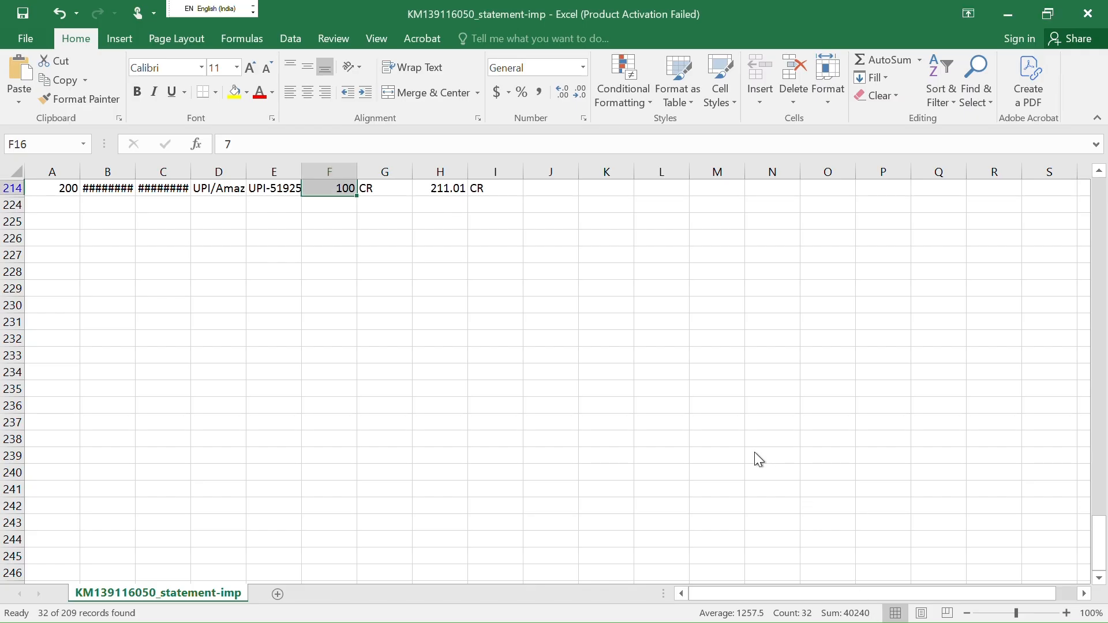
{"action": "key", "text": "alt+Tab"}
{"action": "key", "text": "alt+Tab"}
{"action": "key", "text": "Tab"}
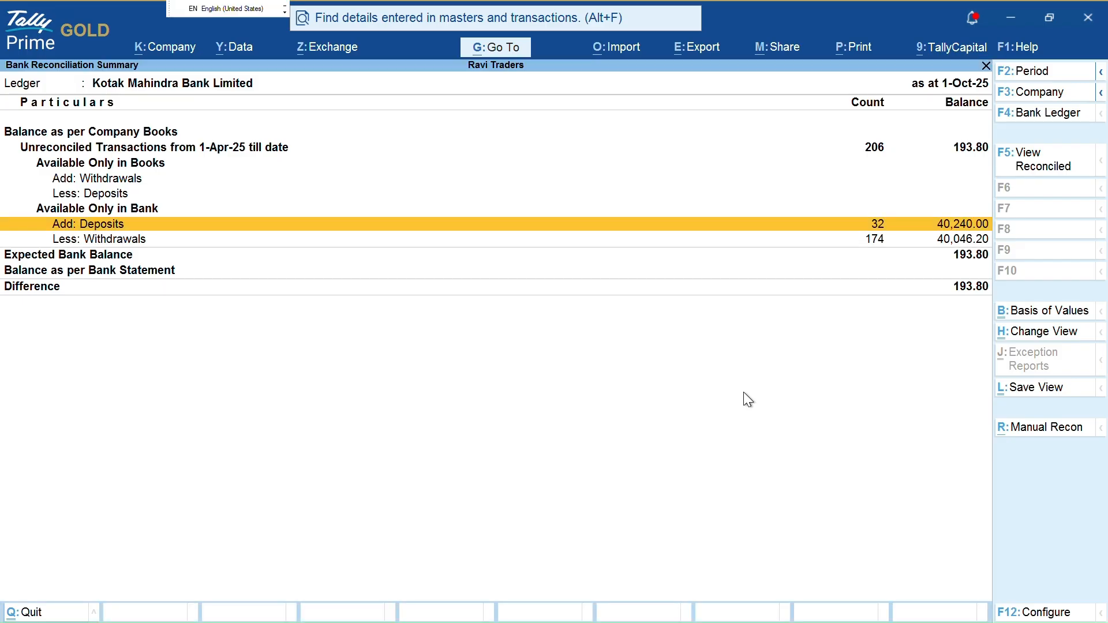
{"action": "key", "text": "Down"}
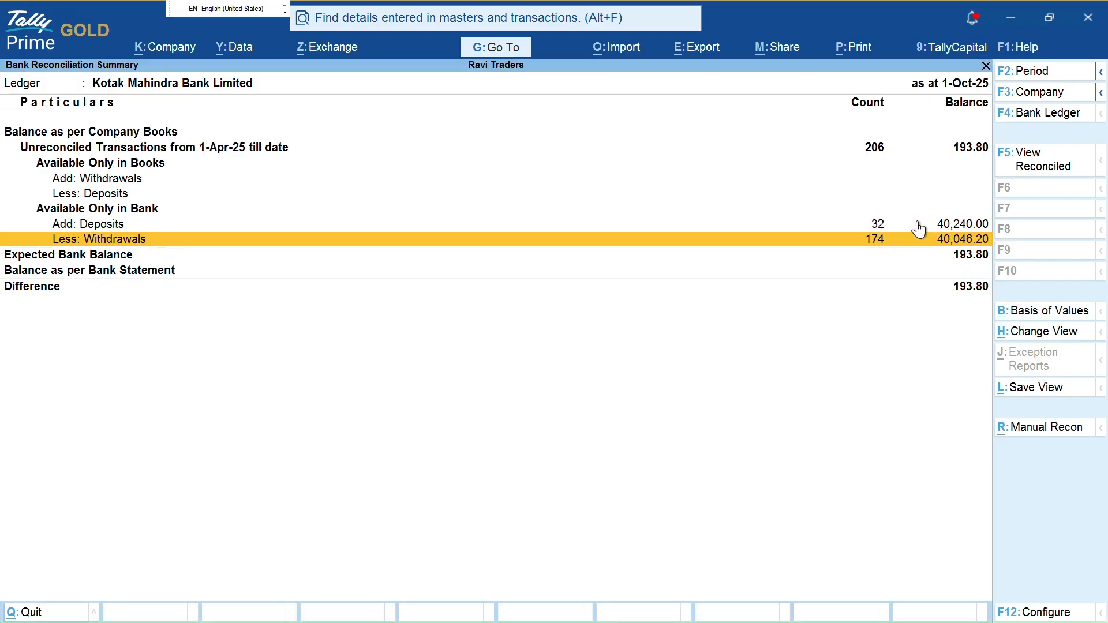
{"action": "key", "text": "Up"}
{"action": "key", "text": "Up"}
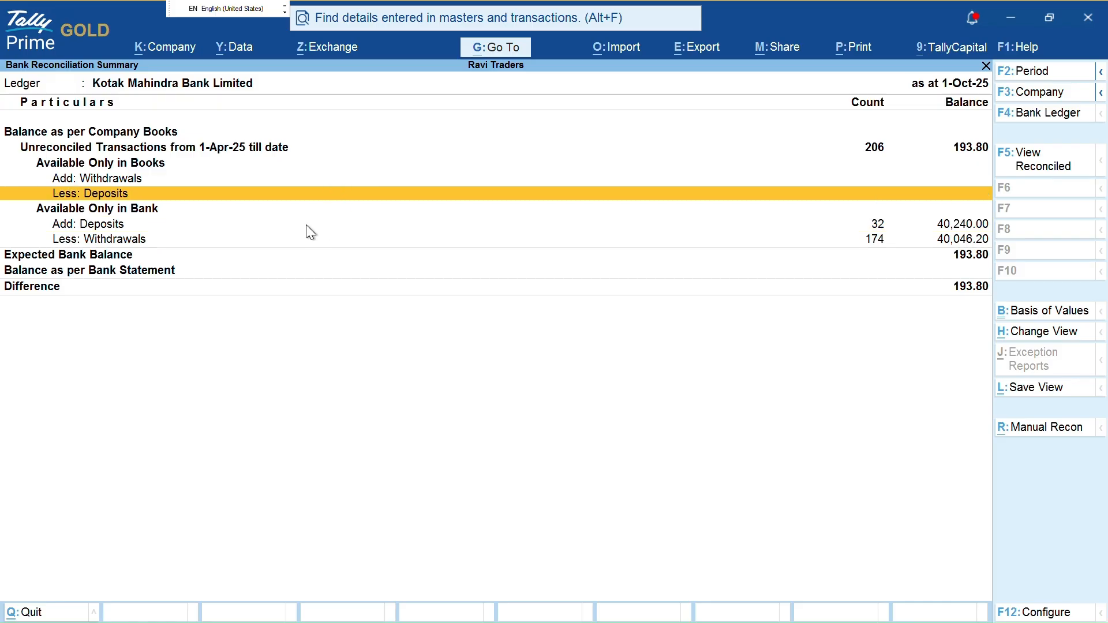
{"action": "key", "text": "ctrl"}
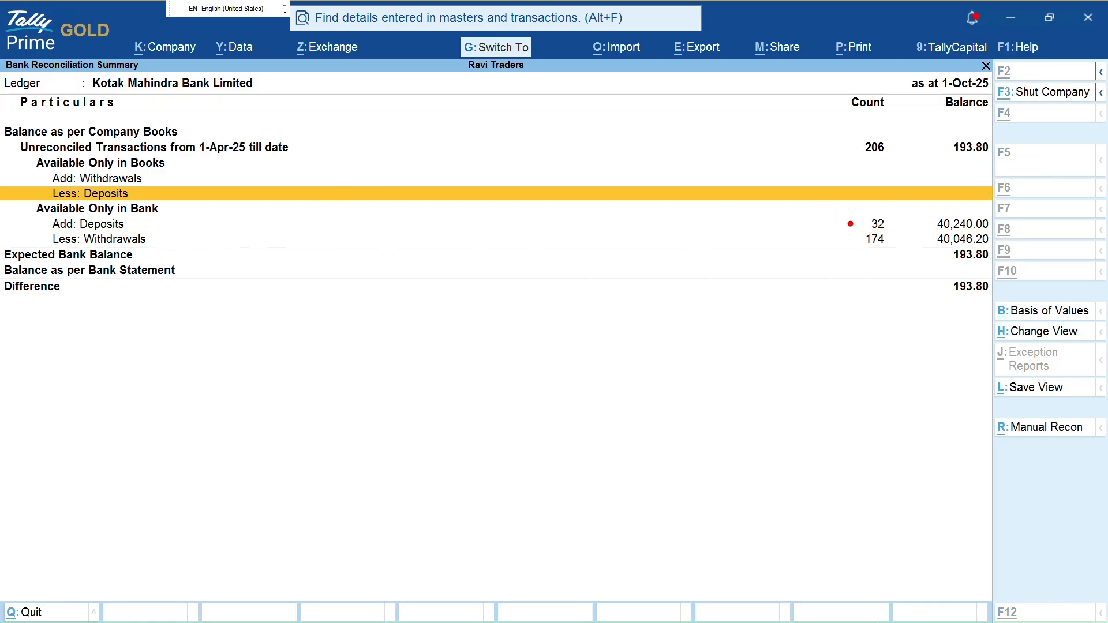
{"action": "mouse_move", "coordinate": [853, 221]}
{"action": "left_mouse_down"}
{"action": "mouse_move", "coordinate": [277, 240]}
{"action": "mouse_move", "coordinate": [292, 237]}
{"action": "mouse_move", "coordinate": [132, 232]}
{"action": "left_mouse_up"}
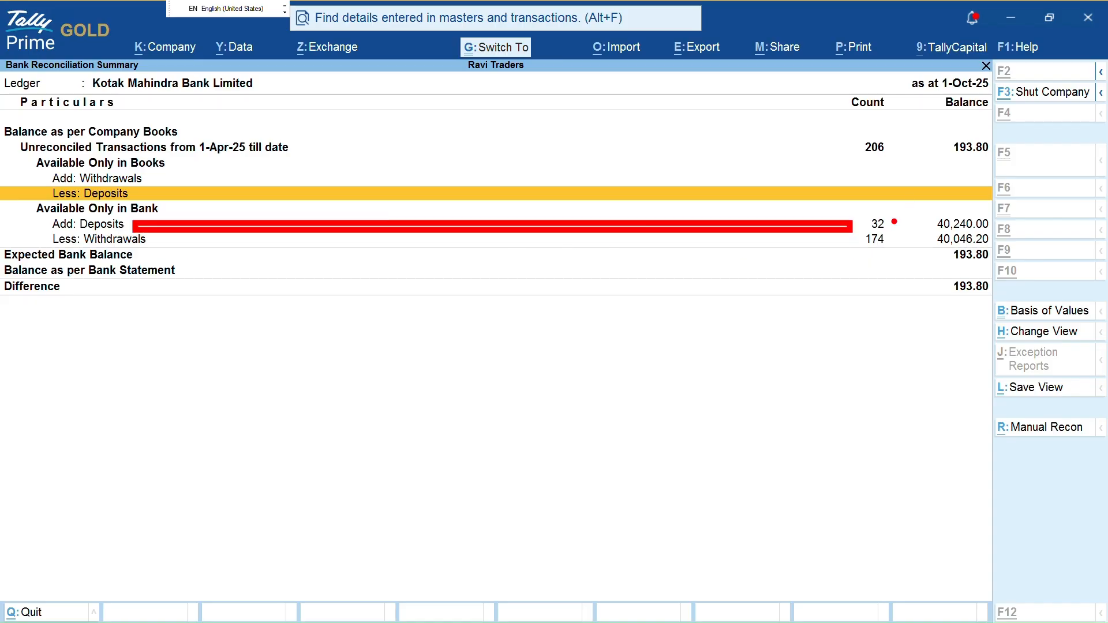
{"action": "mouse_move", "coordinate": [929, 215]}
{"action": "left_mouse_down"}
{"action": "mouse_move", "coordinate": [958, 243]}
{"action": "mouse_move", "coordinate": [1000, 229]}
{"action": "left_mouse_up"}
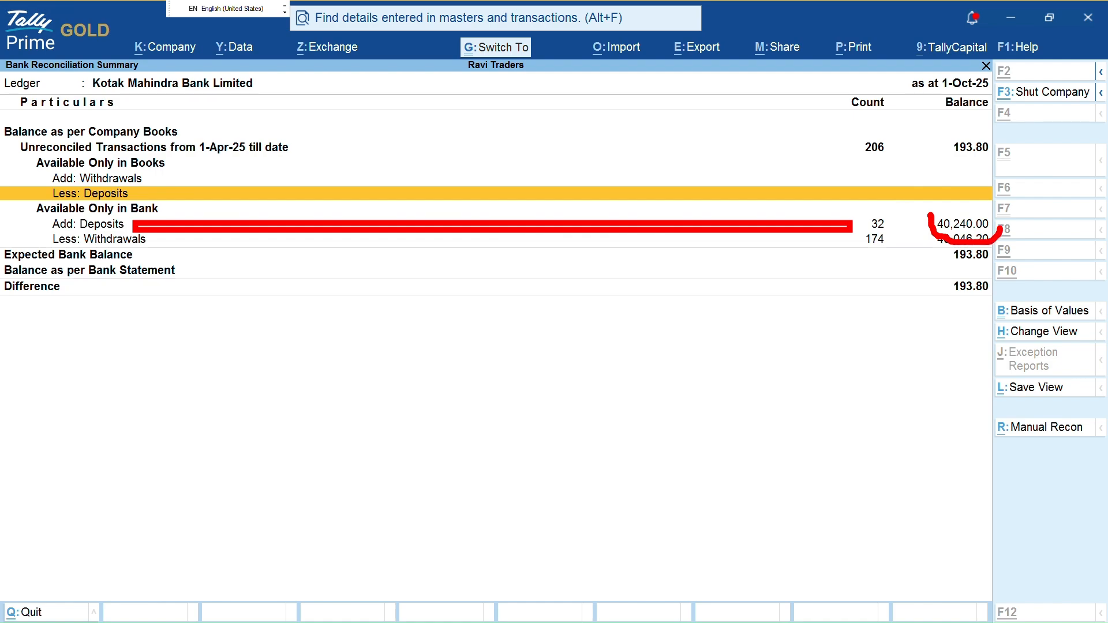
{"action": "mouse_move", "coordinate": [857, 213]}
{"action": "left_mouse_down"}
{"action": "mouse_move", "coordinate": [882, 237]}
{"action": "mouse_move", "coordinate": [898, 236]}
{"action": "left_mouse_up"}
Change the Dr / Cr filter from CR to DR only
{"action": "key", "text": "Escape"}
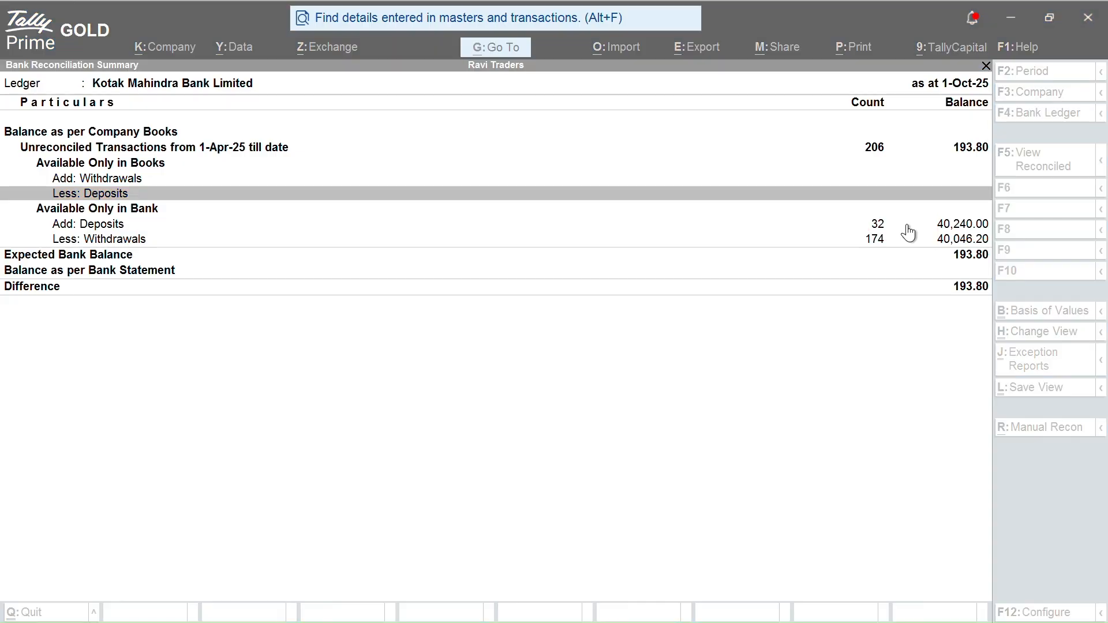
{"action": "key", "text": "alt+Tab"}
{"action": "scroll", "coordinate": [475, 315], "scroll_direction": "up", "scroll_amount": 2}
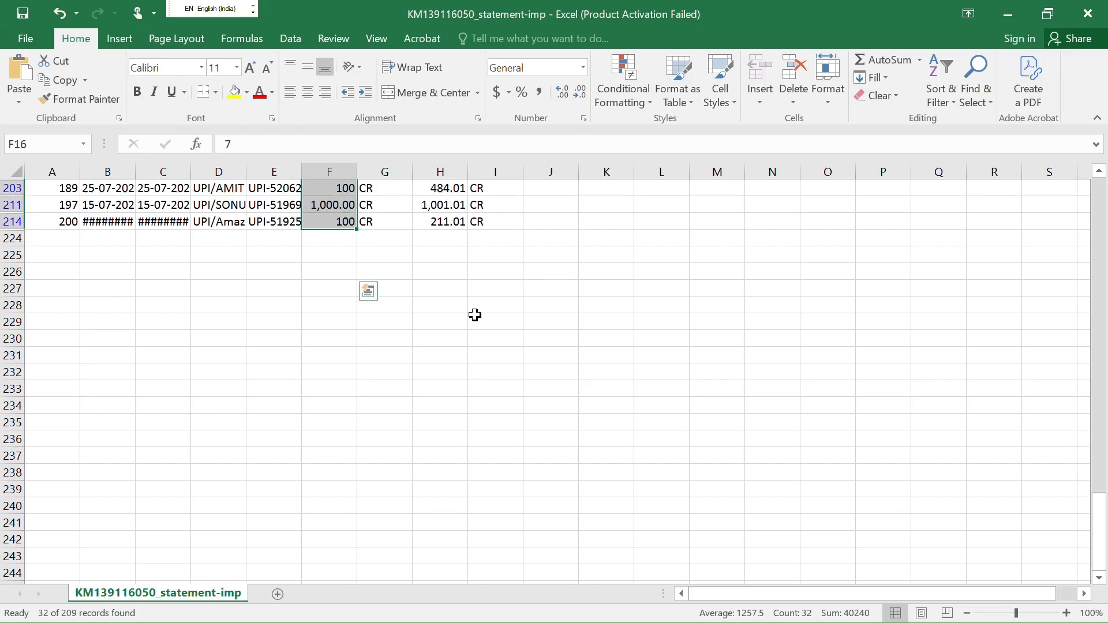
{"action": "key", "text": "Right"}
{"action": "key", "text": "Up"}
{"action": "key", "text": "Up"}
{"action": "key", "text": "Down"}
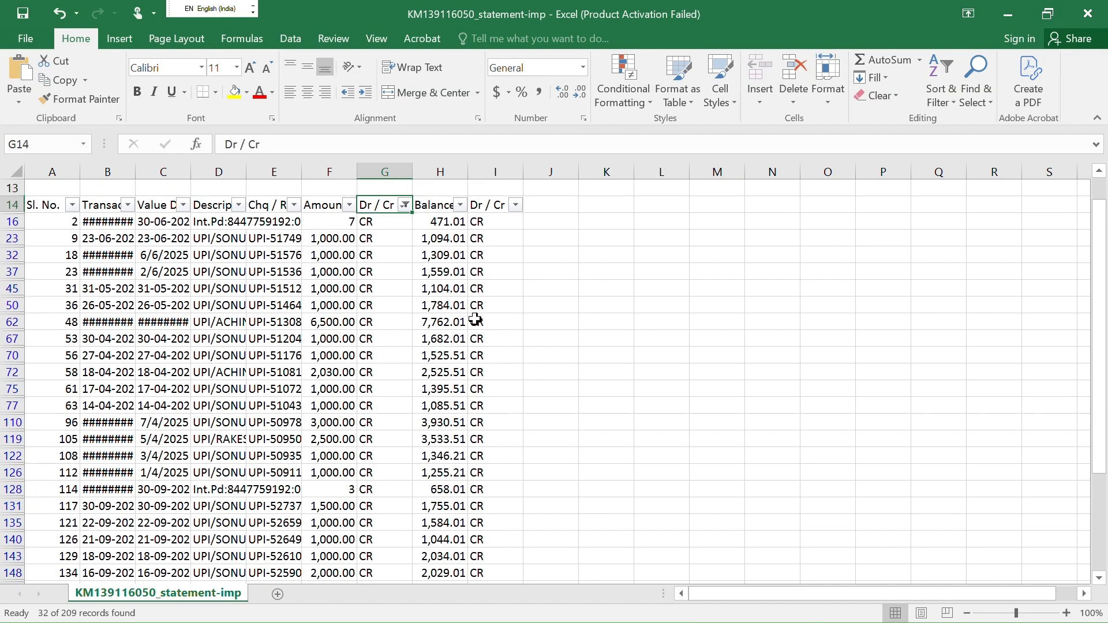
{"action": "left_click", "coordinate": [405, 205]}
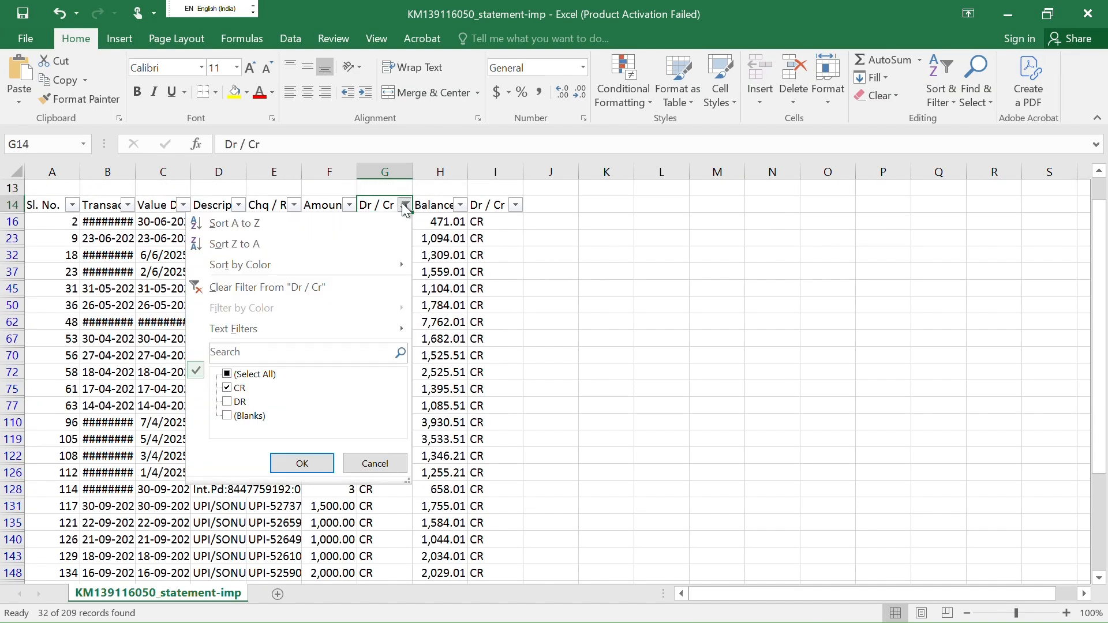
{"action": "left_click", "coordinate": [239, 389]}
{"action": "left_click", "coordinate": [240, 402]}
{"action": "left_click", "coordinate": [292, 460]}
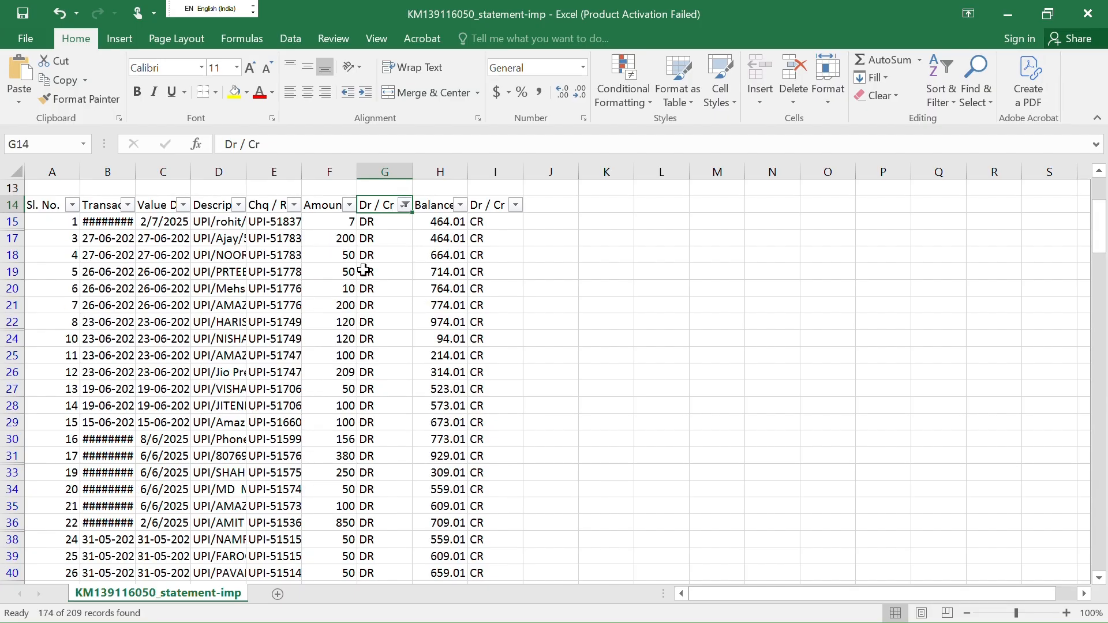
Select all DR amounts to confirm 174 entries totalling 40,046.20, then return to TallyPrime
{"action": "key", "text": "Left"}
{"action": "key", "text": "Down"}
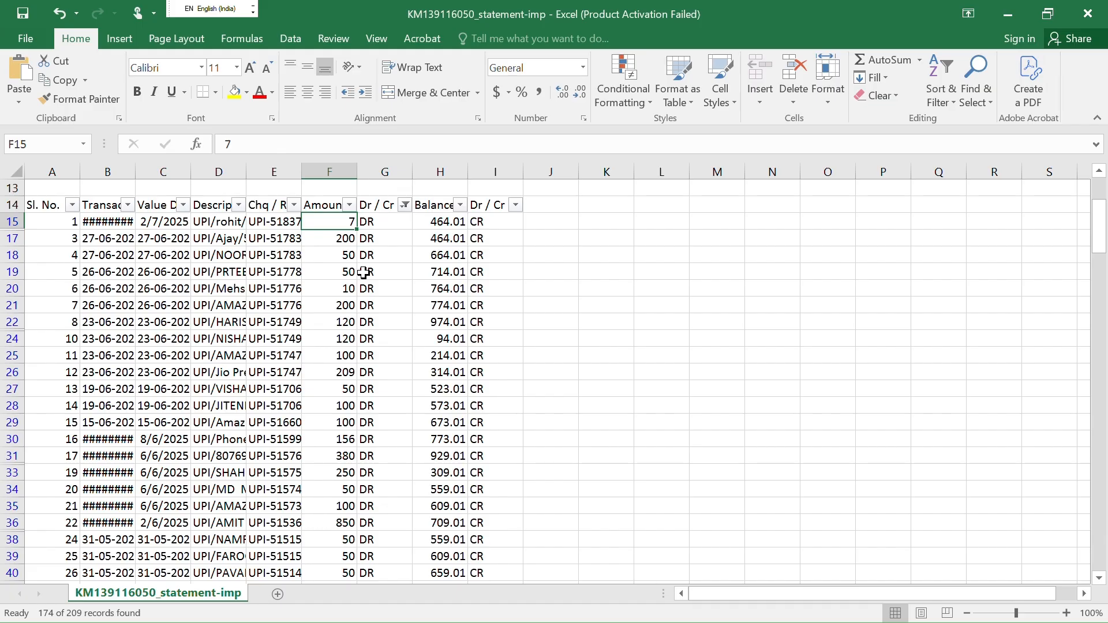
{"action": "key", "text": "ctrl+shift+Down"}
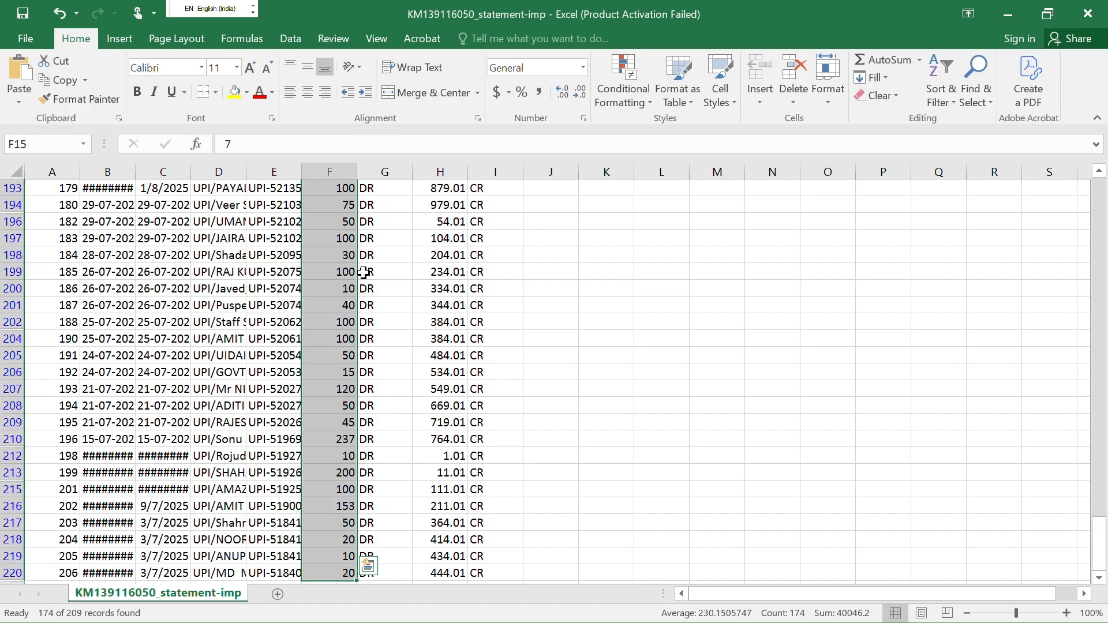
{"action": "key", "text": "alt+Tab"}
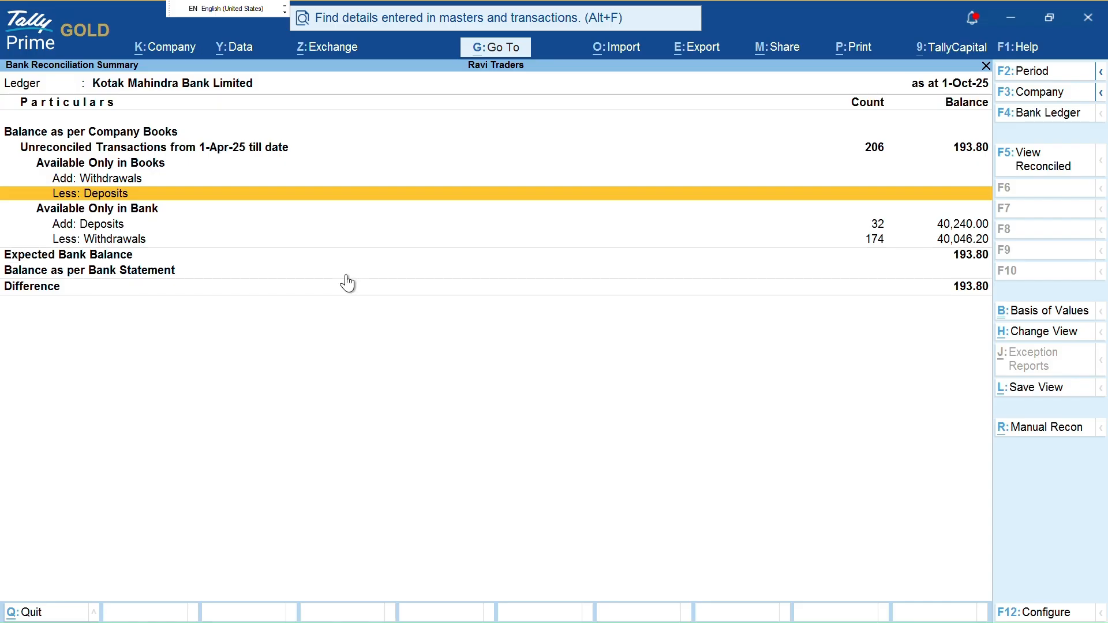
Mark the Less: Withdrawals row and its 40,046.20 amount in the summary
{"action": "key", "text": "ctrl"}
{"action": "left_click_drag", "start_coordinate": [163, 239], "coordinate": [866, 244]}
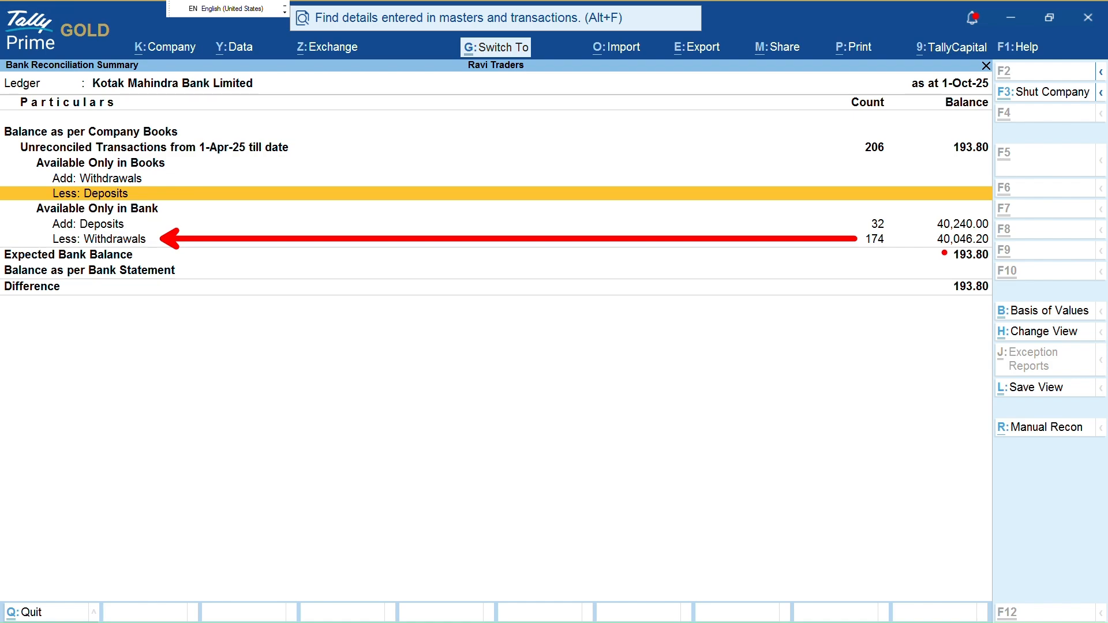
{"action": "left_click_drag", "start_coordinate": [867, 250], "coordinate": [931, 241]}
Close the Excel bank statement without saving changes
{"action": "key", "text": "alt+Tab"}
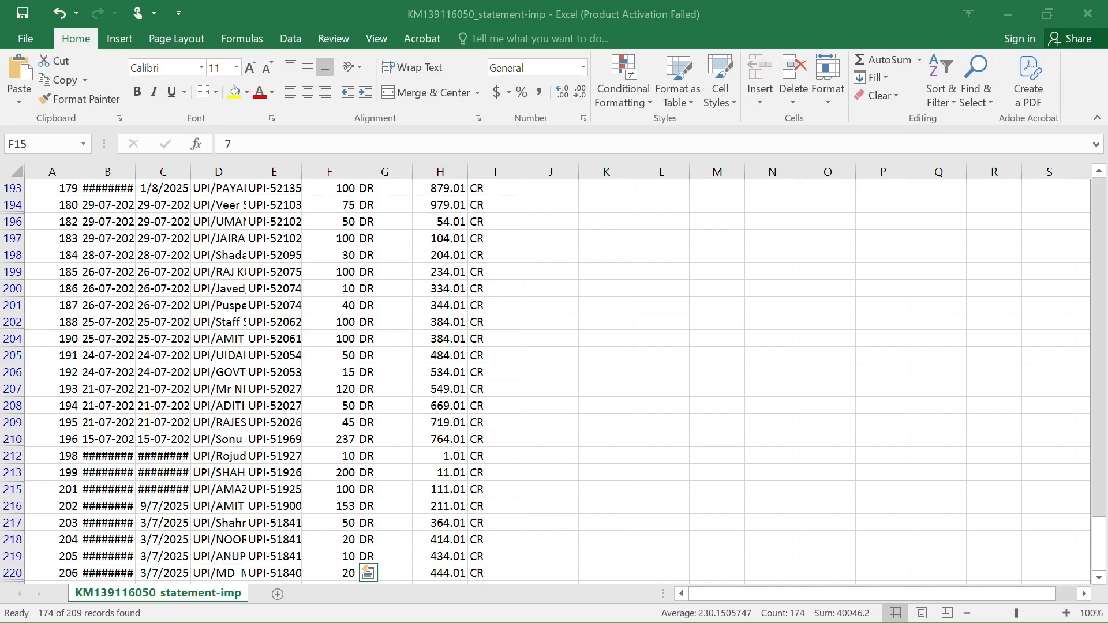
{"action": "left_click", "coordinate": [1088, 13]}
{"action": "left_click", "coordinate": [574, 344]}
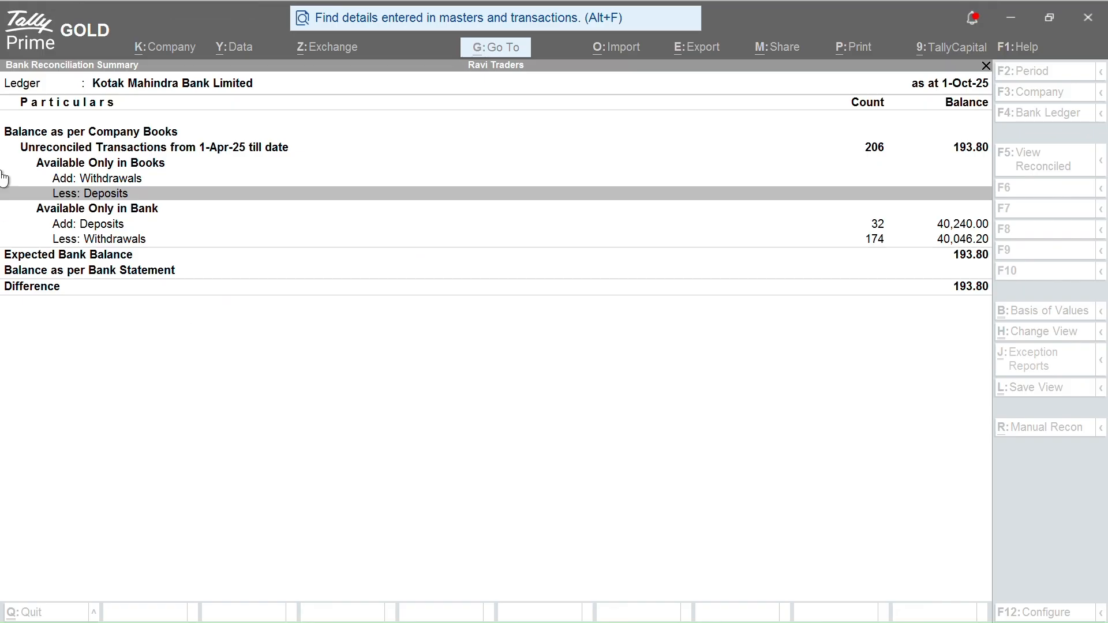
{"action": "left_click", "coordinate": [261, 179]}
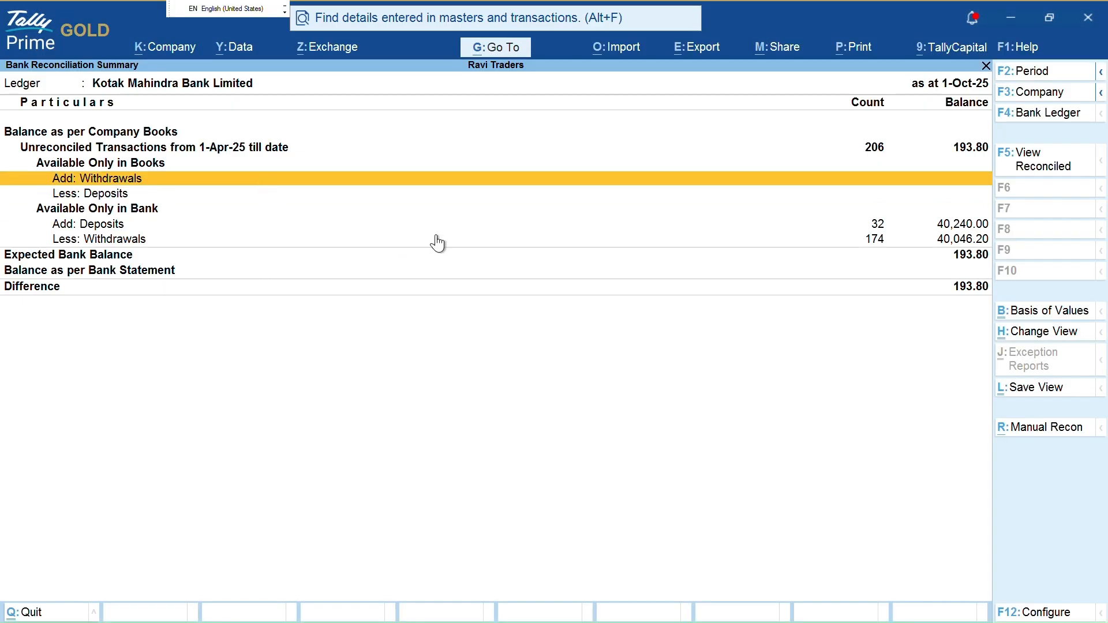
{"action": "key", "text": "Down"}
{"action": "key", "text": "Down"}
{"action": "key", "text": "Up"}
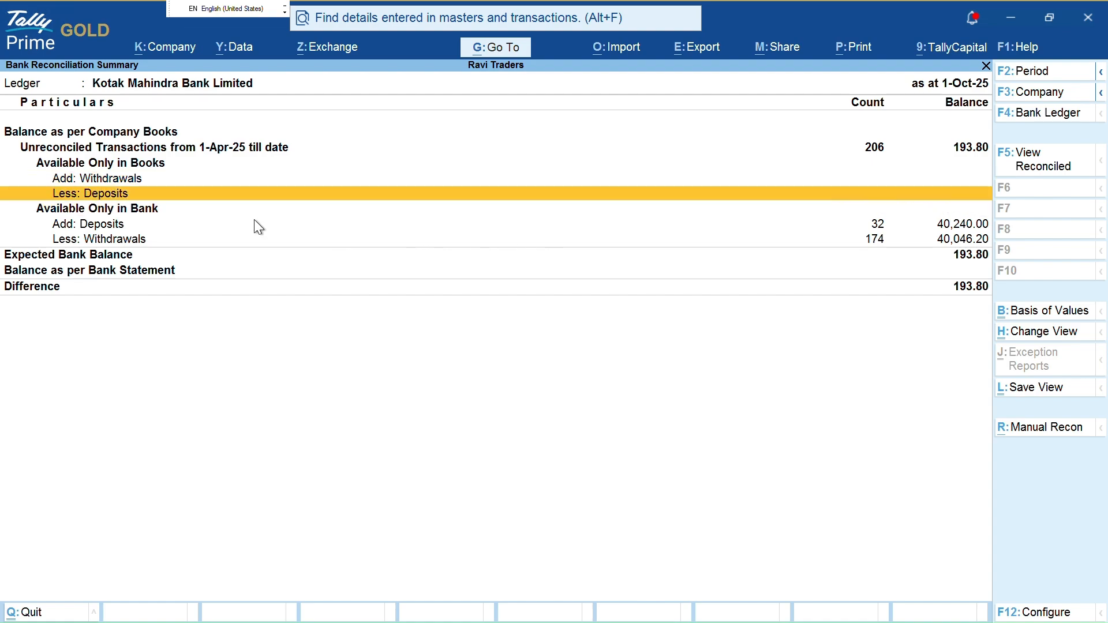
{"action": "key", "text": "ctrl"}
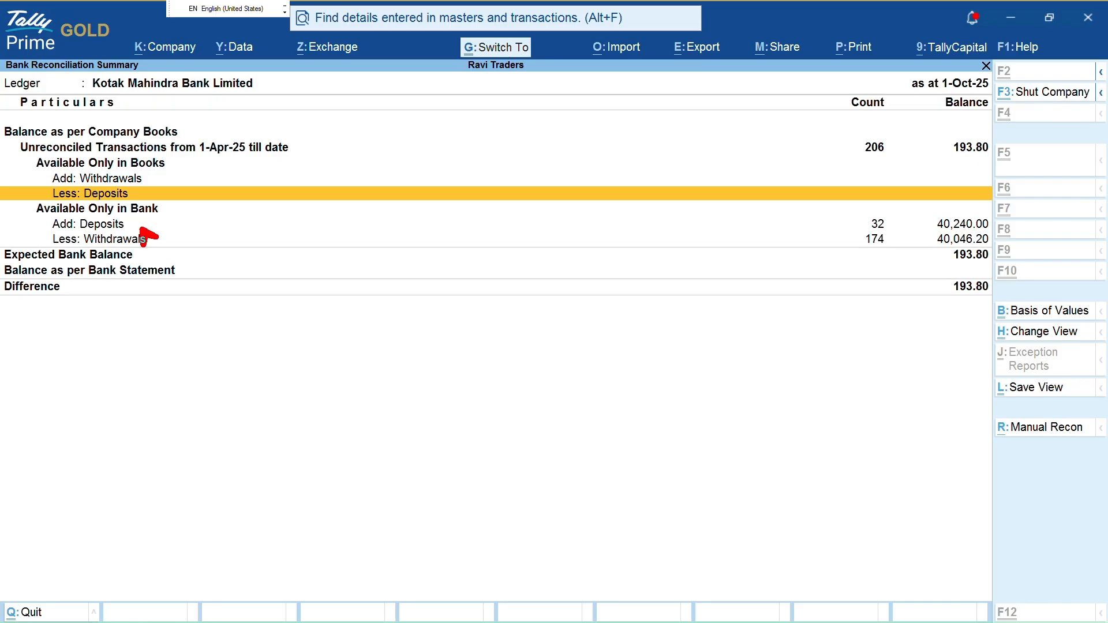
{"action": "left_click_drag", "start_coordinate": [145, 237], "coordinate": [860, 230]}
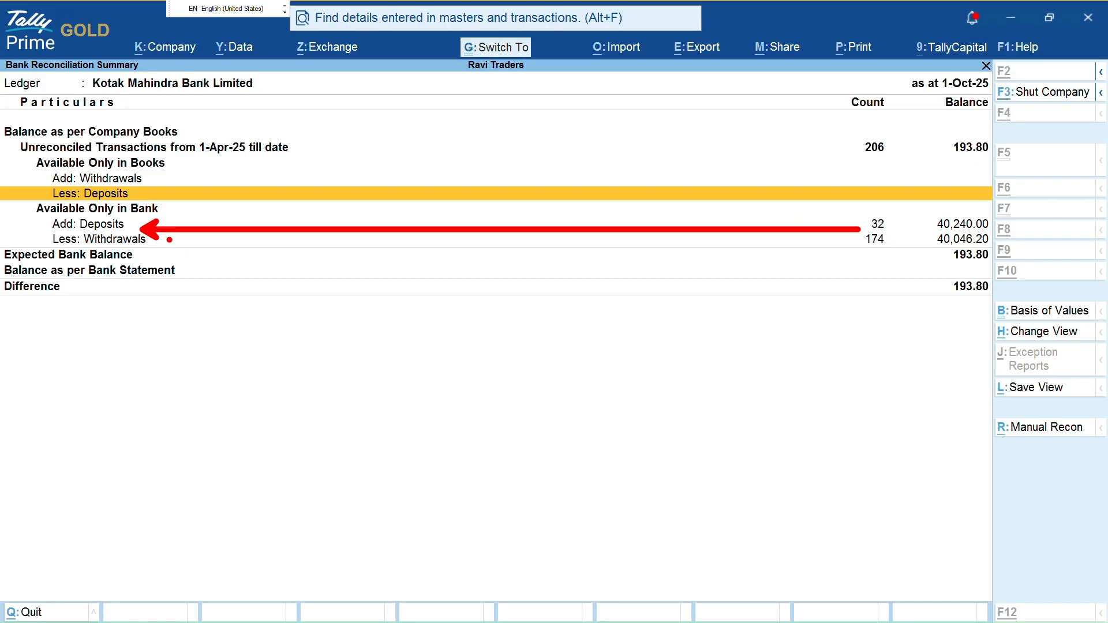
{"action": "left_click_drag", "start_coordinate": [169, 240], "coordinate": [849, 240]}
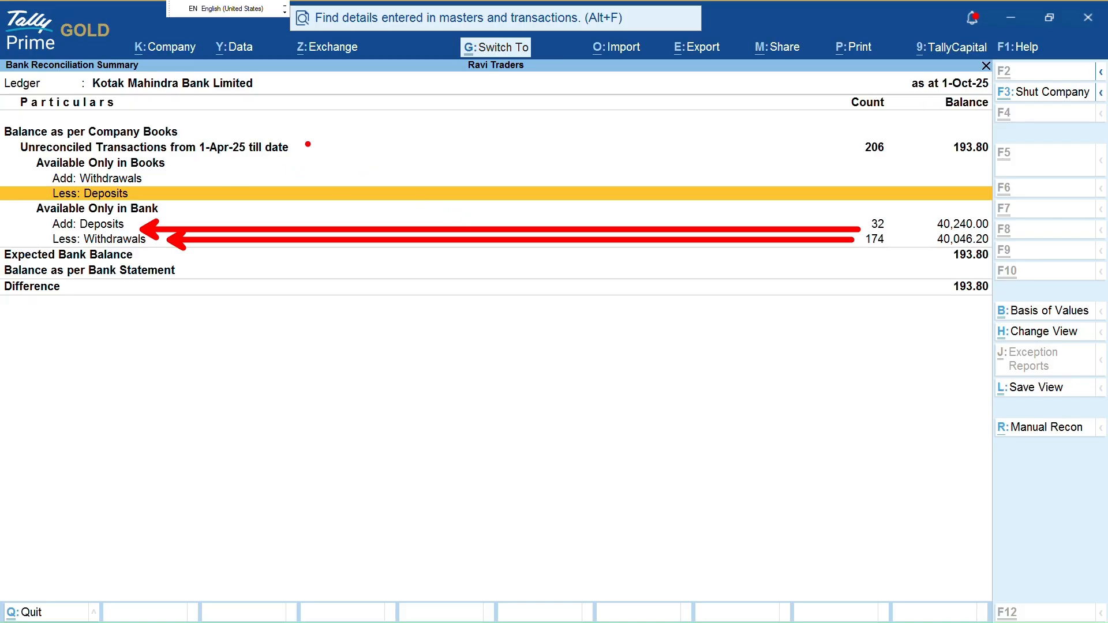
{"action": "mouse_move", "coordinate": [306, 144]}
{"action": "left_mouse_down"}
{"action": "mouse_move", "coordinate": [862, 144]}
{"action": "mouse_move", "coordinate": [838, 170]}
{"action": "left_mouse_up"}
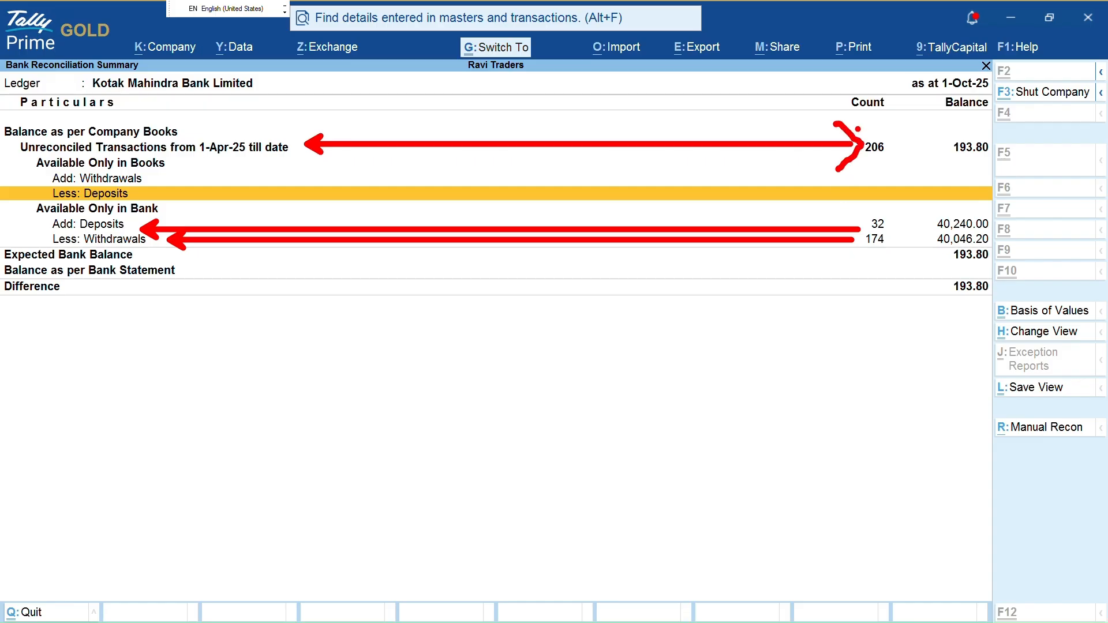
{"action": "mouse_move", "coordinate": [847, 216]}
{"action": "left_mouse_down"}
{"action": "mouse_move", "coordinate": [865, 224]}
{"action": "mouse_move", "coordinate": [844, 255]}
{"action": "left_mouse_up"}
{"action": "key", "text": "Escape"}
Review the list of bank-only deposits, down to the 30-Sep-25 entry
{"action": "key", "text": "Down"}
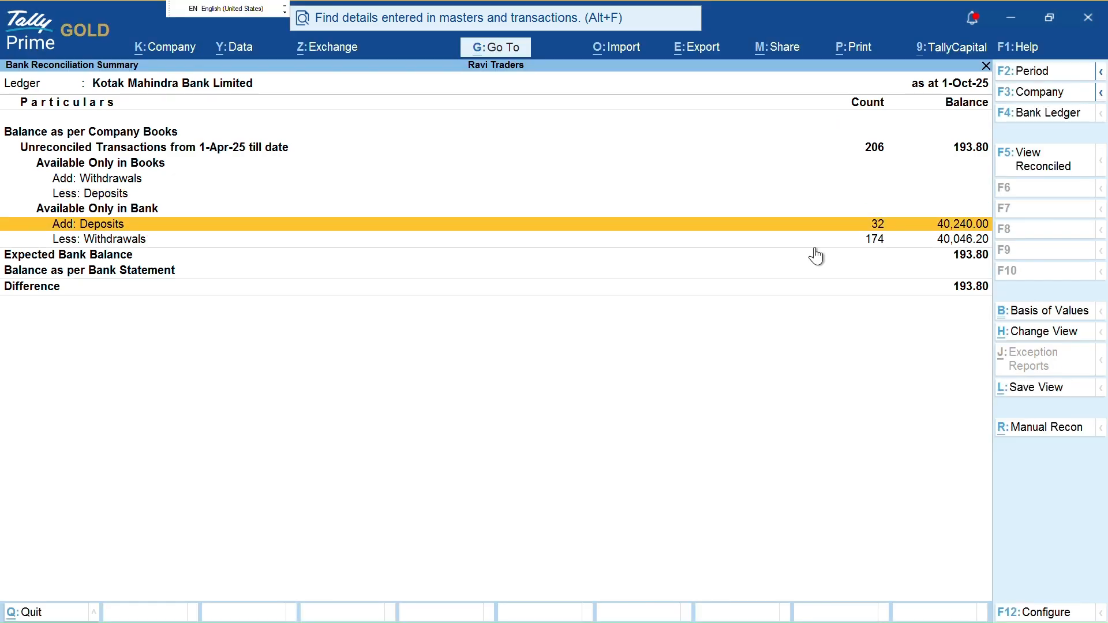
{"action": "key", "text": "Return"}
{"action": "key", "text": "Down"}
{"action": "key", "text": "Down"}
{"action": "key", "text": "Down"}
{"action": "key", "text": "Down"}
{"action": "key", "text": "Down"}
{"action": "key", "text": "Down"}
{"action": "key", "text": "Down"}
{"action": "key", "text": "Down"}
{"action": "key", "text": "Down"}
{"action": "key", "text": "Down"}
{"action": "key", "text": "Down"}
{"action": "key", "text": "Down"}
{"action": "key", "text": "Down"}
{"action": "key", "text": "Down"}
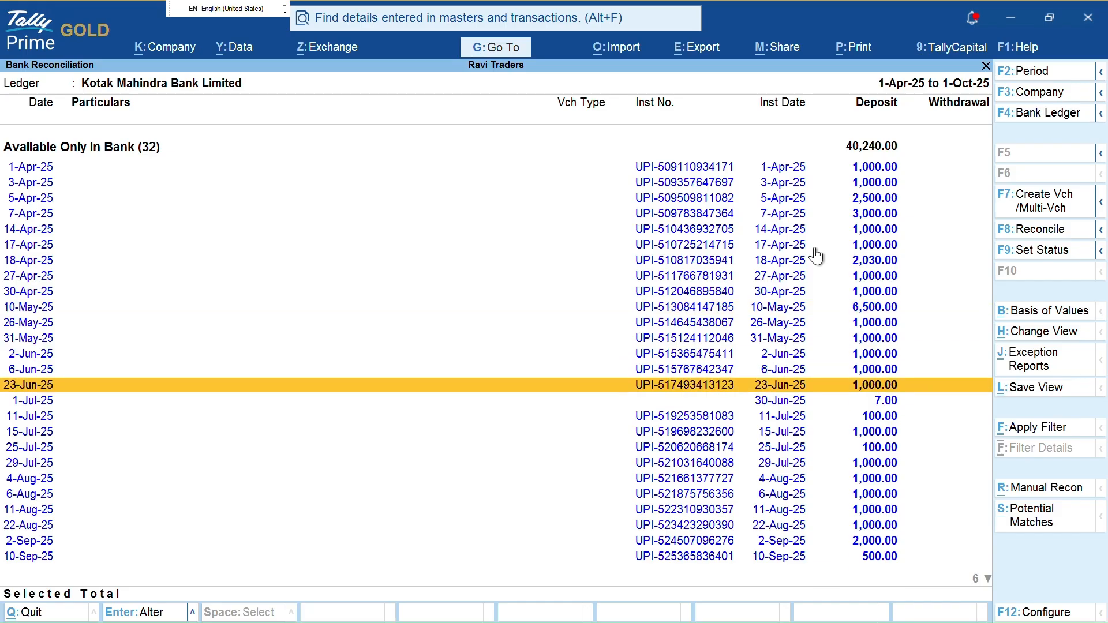
{"action": "key", "text": "Down"}
{"action": "key", "text": "Down"}
{"action": "key", "text": "Down"}
{"action": "key", "text": "Down"}
{"action": "key", "text": "Down"}
{"action": "key", "text": "Down"}
{"action": "key", "text": "Down"}
{"action": "key", "text": "Down"}
{"action": "key", "text": "Down"}
{"action": "key", "text": "Down"}
{"action": "key", "text": "Down"}
{"action": "key", "text": "Down"}
{"action": "key", "text": "Down"}
{"action": "key", "text": "Down"}
{"action": "key", "text": "Down"}
{"action": "key", "text": "Down"}
{"action": "key", "text": "Down"}
{"action": "key", "text": "Up"}
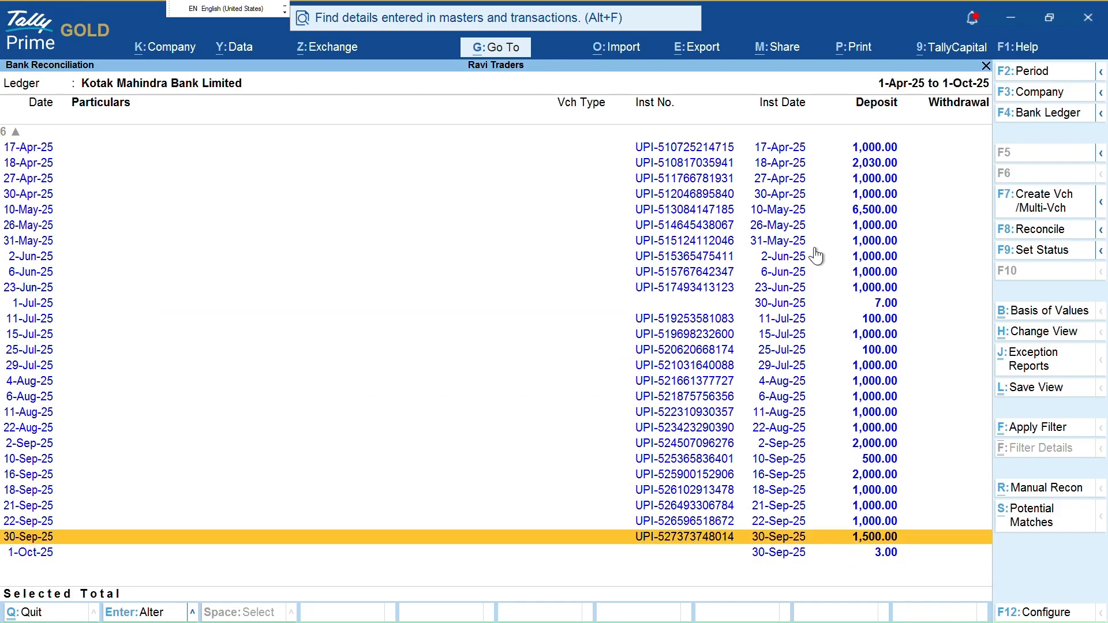
{"action": "key", "text": "Up"}
{"action": "key", "text": "Up"}
{"action": "key", "text": "Up"}
{"action": "key", "text": "Escape"}
Review the bank-only withdrawals and all 206 unreconciled transactions
{"action": "key", "text": "Down"}
{"action": "key", "text": "Return"}
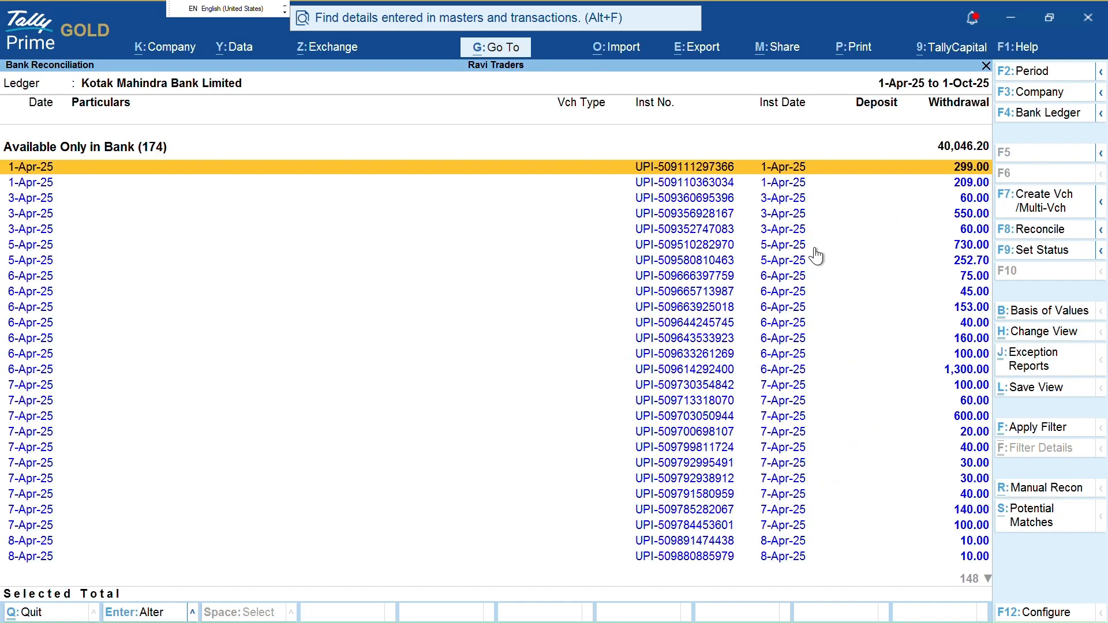
{"action": "key", "text": "Down"}
{"action": "key", "text": "Down"}
{"action": "key", "text": "Down"}
{"action": "key", "text": "Down"}
{"action": "key", "text": "Down"}
{"action": "key", "text": "Down"}
{"action": "key", "text": "Down"}
{"action": "key", "text": "Down"}
{"action": "key", "text": "Escape"}
{"action": "key", "text": "Up"}
{"action": "key", "text": "Up"}
{"action": "key", "text": "Up"}
{"action": "key", "text": "Up"}
{"action": "key", "text": "Up"}
{"action": "key", "text": "Up"}
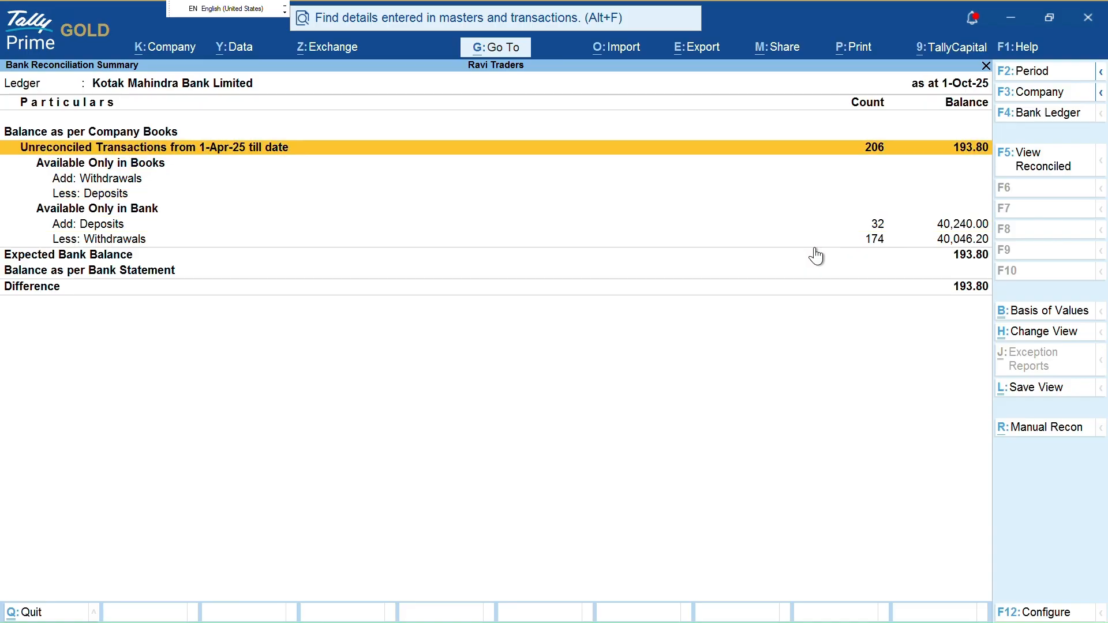
{"action": "key", "text": "Return"}
{"action": "key", "text": "Down"}
{"action": "key", "text": "Down"}
{"action": "key", "text": "Down"}
{"action": "key", "text": "Down"}
{"action": "key", "text": "Down"}
{"action": "key", "text": "Down"}
{"action": "key", "text": "Down"}
{"action": "key", "text": "Down"}
{"action": "key", "text": "Down"}
{"action": "key", "text": "Down"}
{"action": "key", "text": "Down"}
{"action": "key", "text": "Down"}
{"action": "key", "text": "Down"}
{"action": "key", "text": "Down"}
{"action": "key", "text": "Down"}
{"action": "key", "text": "Down"}
{"action": "key", "text": "Down"}
{"action": "key", "text": "Down"}
{"action": "key", "text": "Down"}
{"action": "key", "text": "Down"}
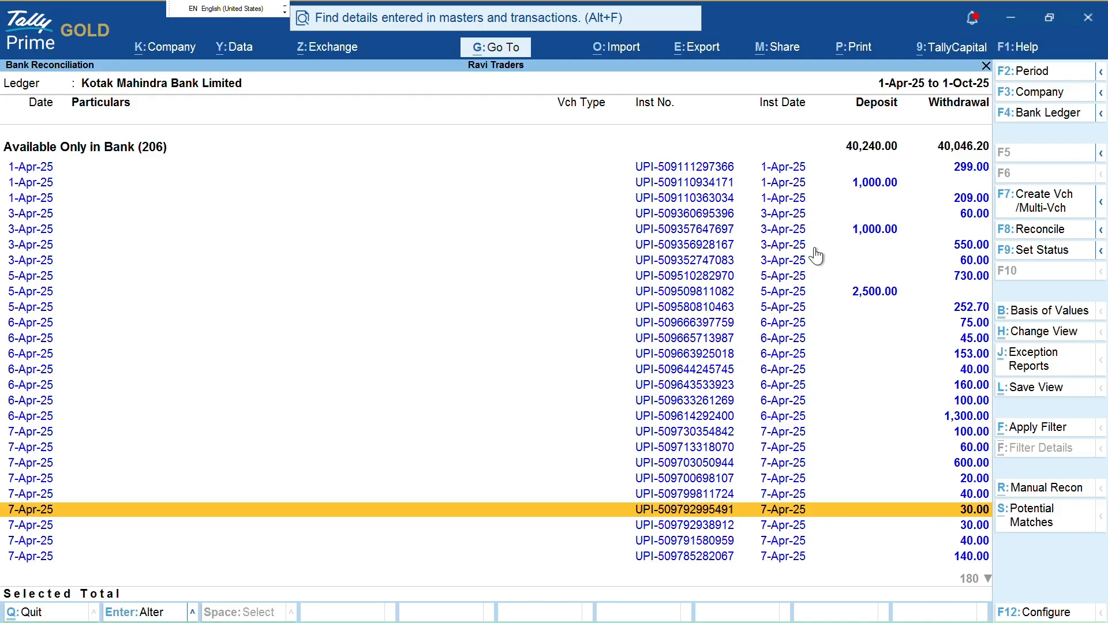
{"action": "key", "text": "Escape"}
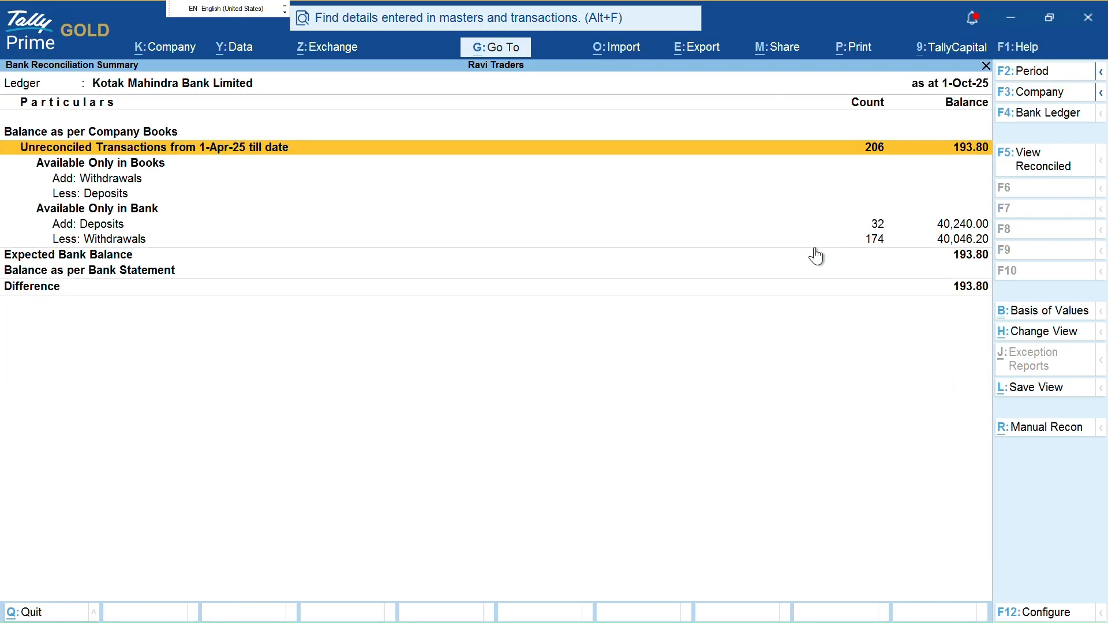
Reopen the list of 32 bank-only deposits
{"action": "key", "text": "Down"}
{"action": "key", "text": "Down"}
{"action": "key", "text": "Down"}
{"action": "key", "text": "Return"}
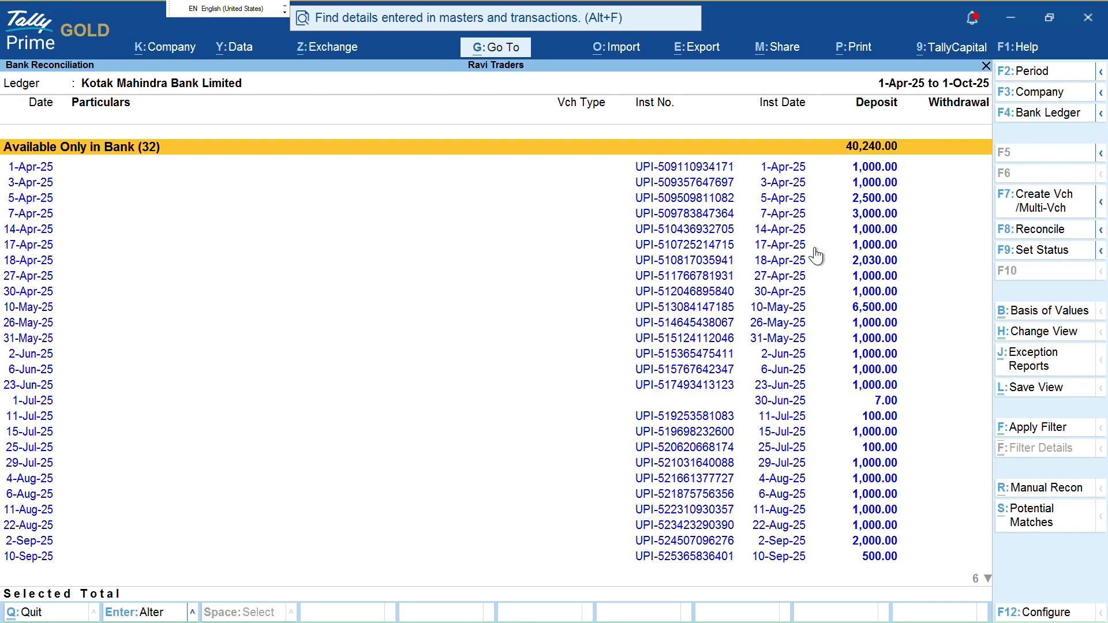
{"action": "key", "text": "Escape"}
{"action": "key", "text": "Return"}
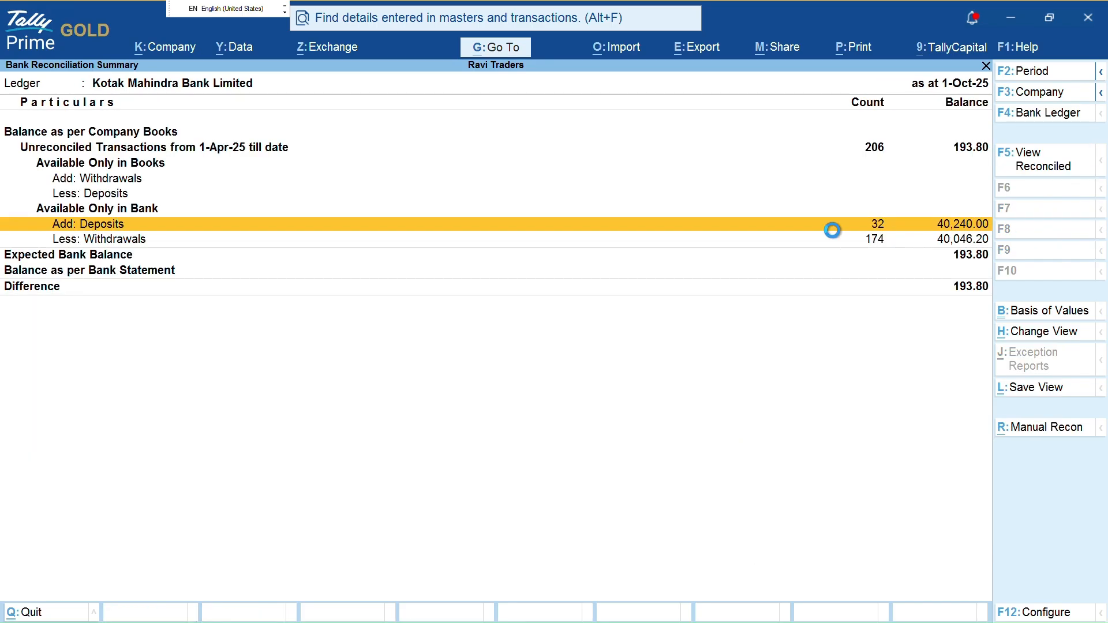
Mark the April 1,000.00 deposits, unmarking the 3,000.00 deposit of 7-Apr-25
{"action": "key", "text": "Down"}
{"action": "key", "text": "space"}
{"action": "key", "text": "Down"}
{"action": "key", "text": "space"}
{"action": "key", "text": "Down"}
{"action": "key", "text": "Down"}
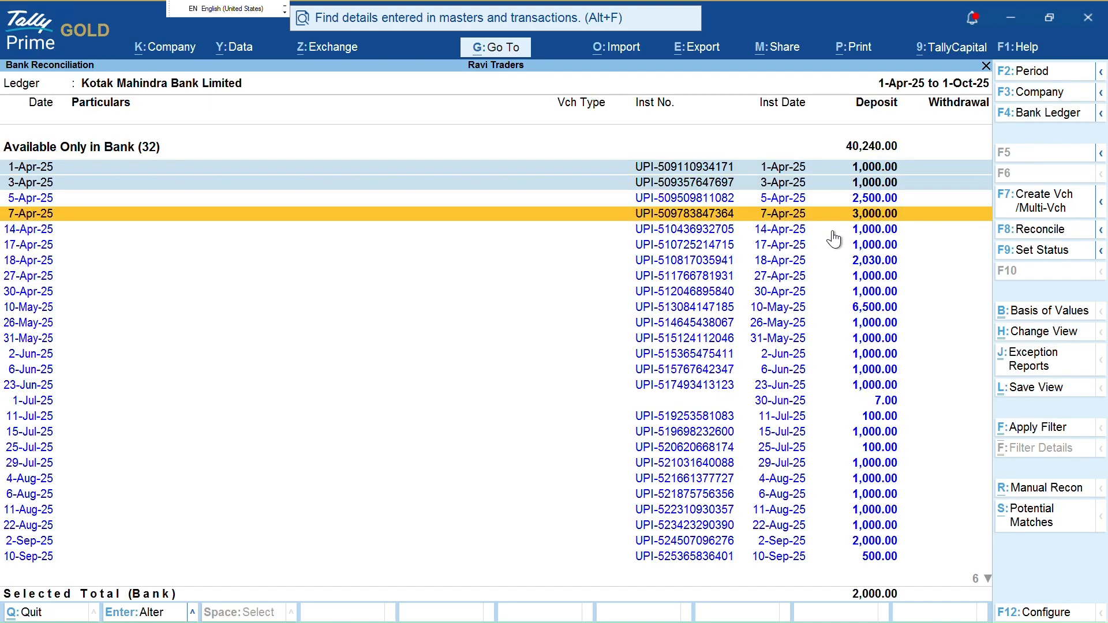
{"action": "key", "text": "space"}
{"action": "key", "text": "Down"}
{"action": "key", "text": "Up"}
{"action": "key", "text": "space"}
{"action": "key", "text": "Down"}
{"action": "key", "text": "space"}
{"action": "key", "text": "Down"}
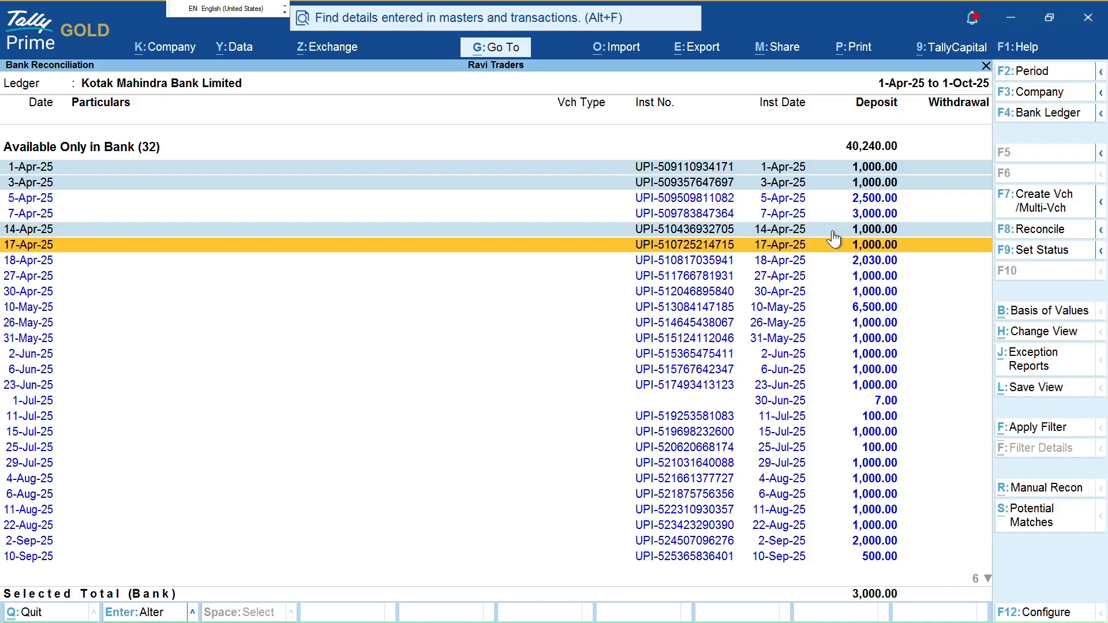
{"action": "key", "text": "space"}
{"action": "key", "text": "Down"}
{"action": "key", "text": "Down"}
{"action": "key", "text": "Up"}
{"action": "key", "text": "space"}
Mark the remaining 1,000.00 deposits through 23-Jun-25 for a Selected Total of 11,000
{"action": "key", "text": "Down"}
{"action": "key", "text": "space"}
{"action": "key", "text": "Down"}
{"action": "key", "text": "Down"}
{"action": "key", "text": "space"}
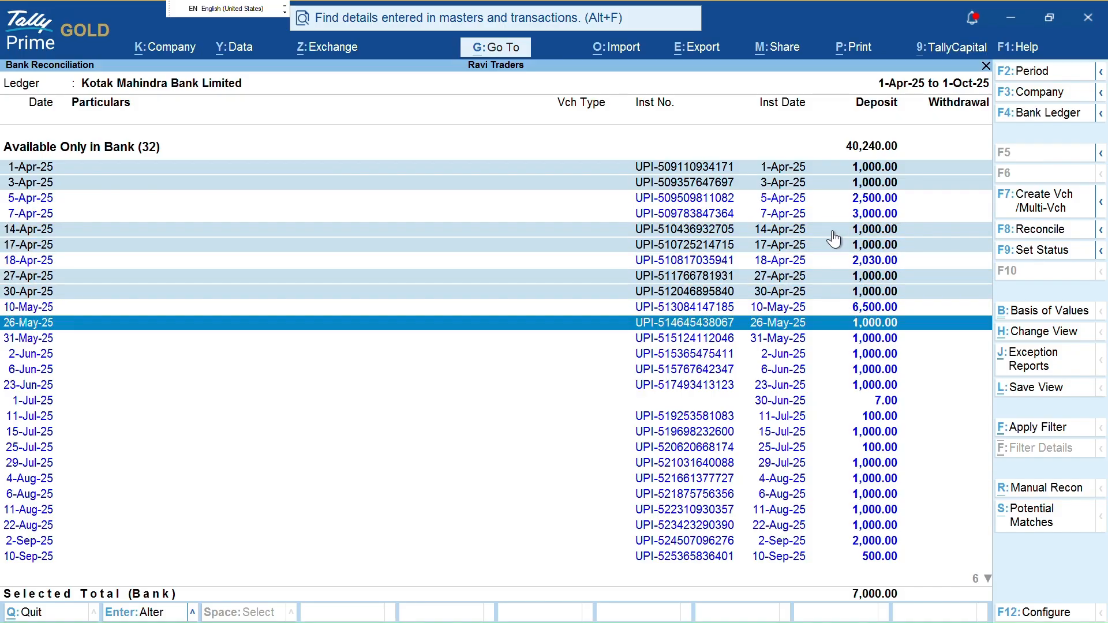
{"action": "key", "text": "Down"}
{"action": "key", "text": "space"}
{"action": "key", "text": "Down"}
{"action": "key", "text": "space"}
{"action": "key", "text": "Down"}
{"action": "key", "text": "space"}
{"action": "key", "text": "Down"}
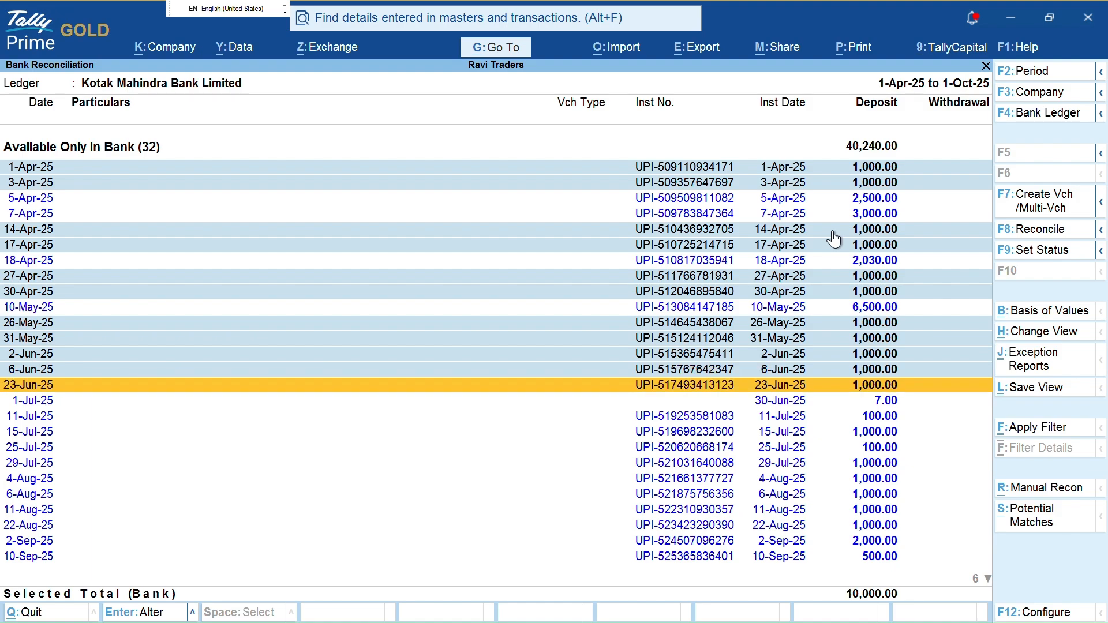
{"action": "key", "text": "space"}
{"action": "key", "text": "Down"}
{"action": "key", "text": "Up"}
{"action": "key", "text": "Up"}
{"action": "key", "text": "Up"}
{"action": "key", "text": "alt+Tab"}
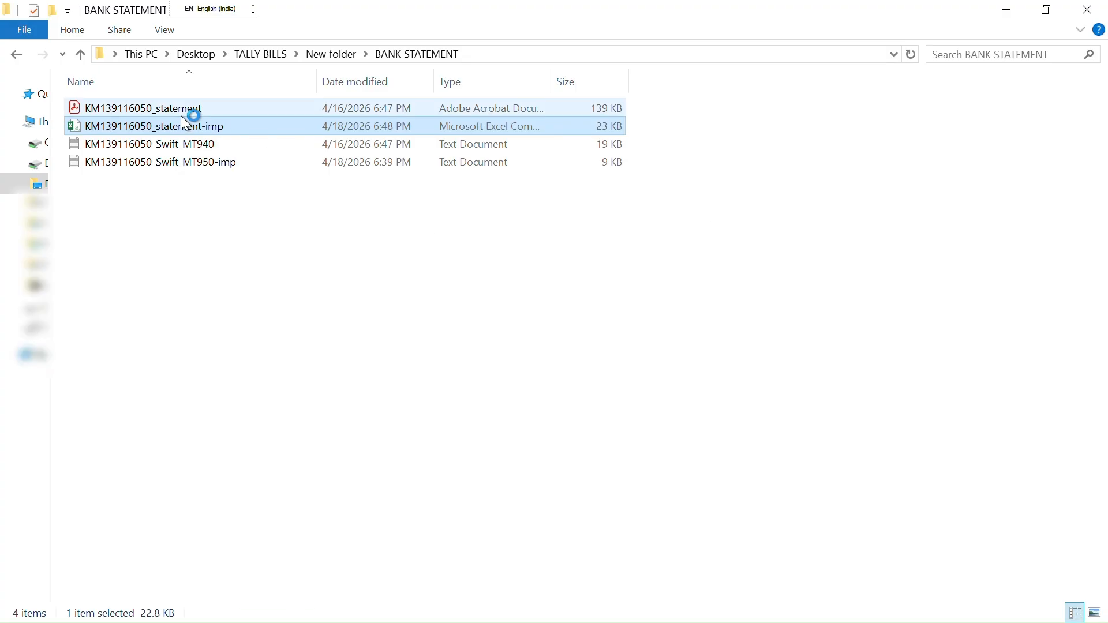
Open the imported bank statement workbook in Excel and widen column D to show full UPI narrations
{"action": "double_click", "coordinate": [209, 128]}
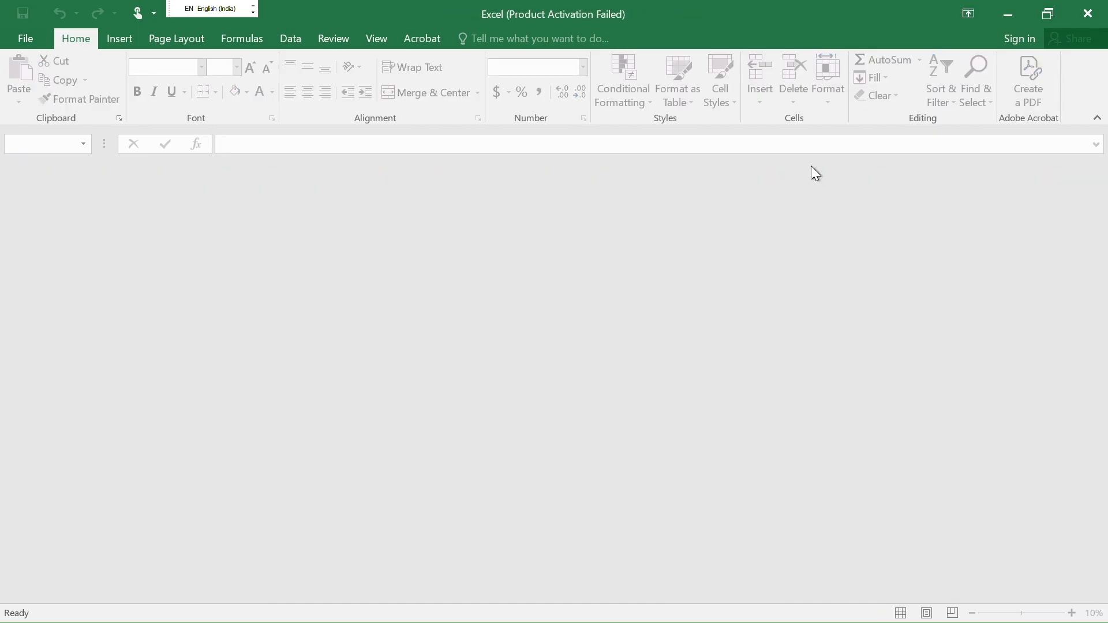
{"action": "scroll", "coordinate": [191, 404], "scroll_direction": "down", "scroll_amount": 16}
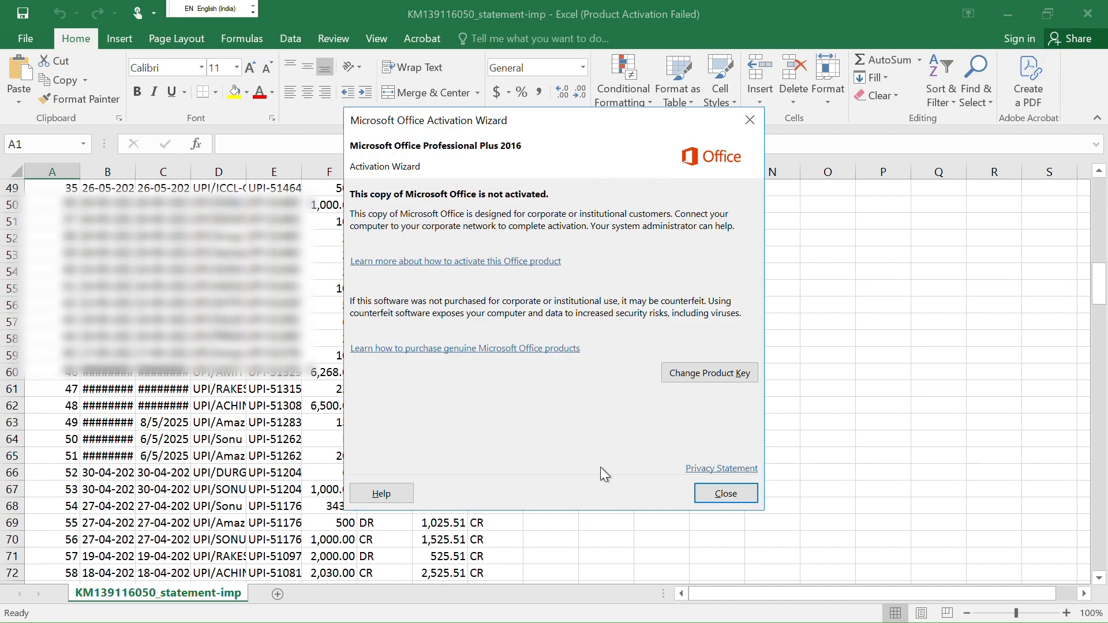
{"action": "left_click", "coordinate": [700, 496]}
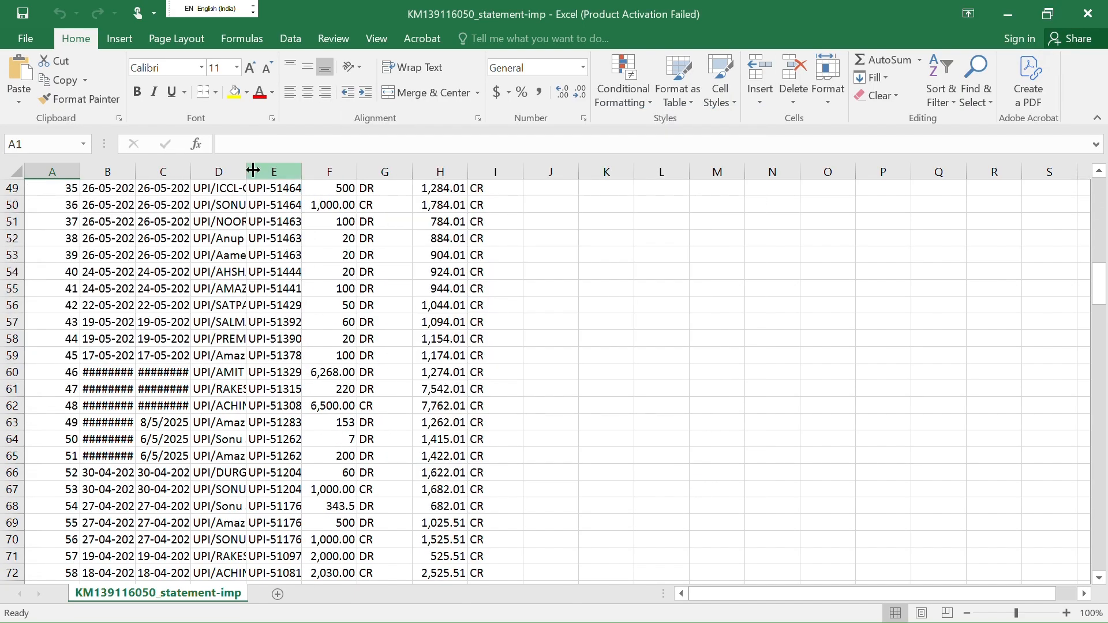
{"action": "left_click_drag", "start_coordinate": [247, 172], "coordinate": [362, 171]}
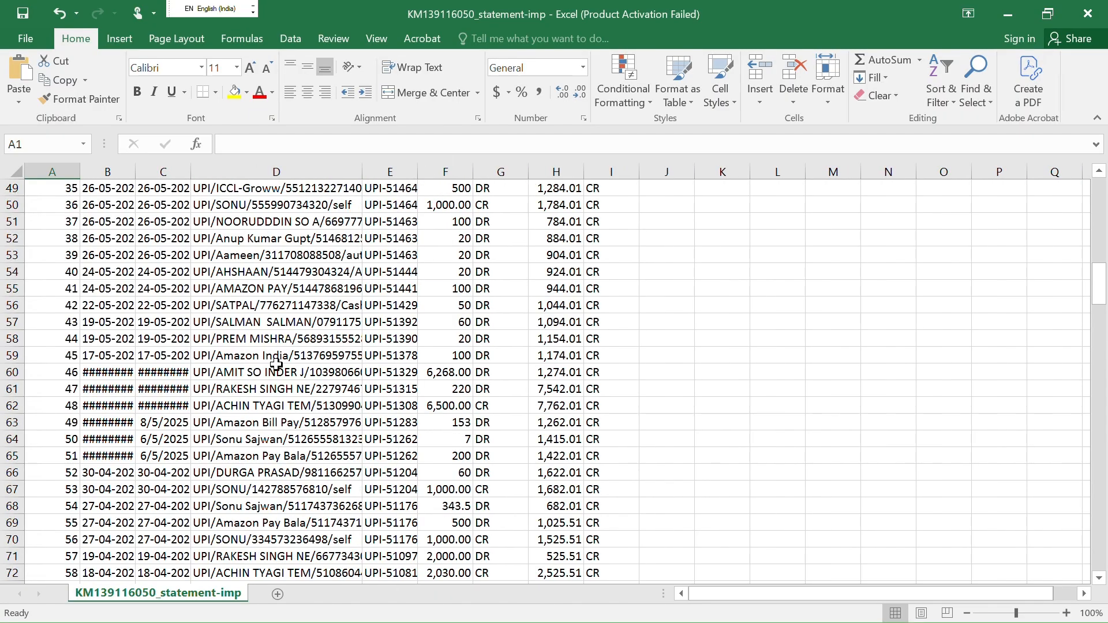
Check the 1,000.00 self-transfer narration in row 67, then return to TallyPrime
{"action": "scroll", "coordinate": [276, 392], "scroll_direction": "down", "scroll_amount": 3}
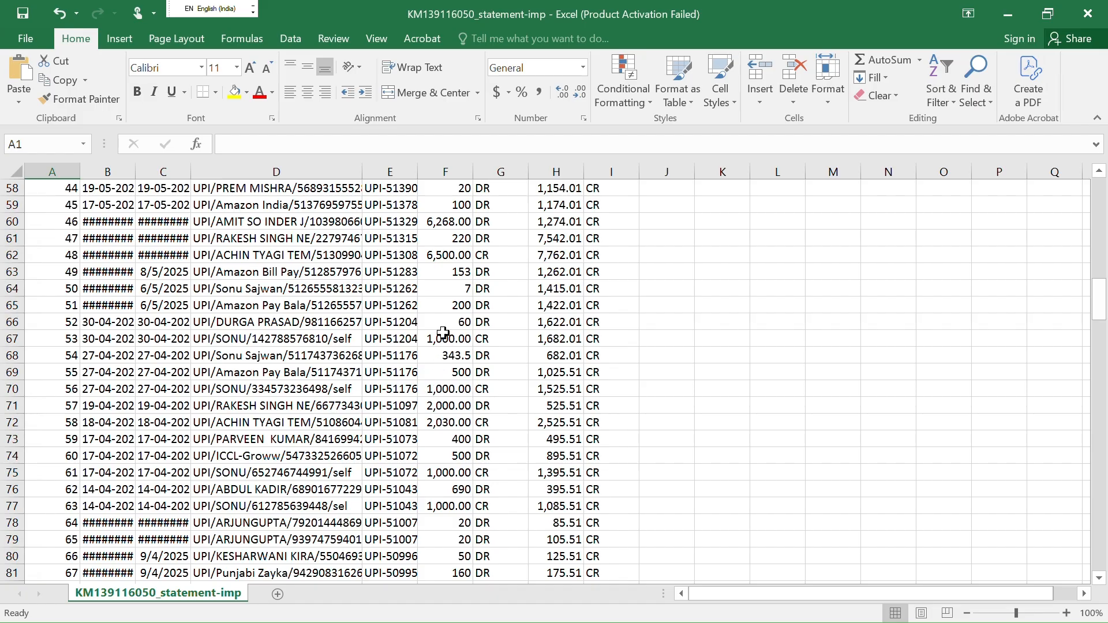
{"action": "left_click", "coordinate": [442, 338]}
{"action": "key", "text": "Left"}
{"action": "key", "text": "Left"}
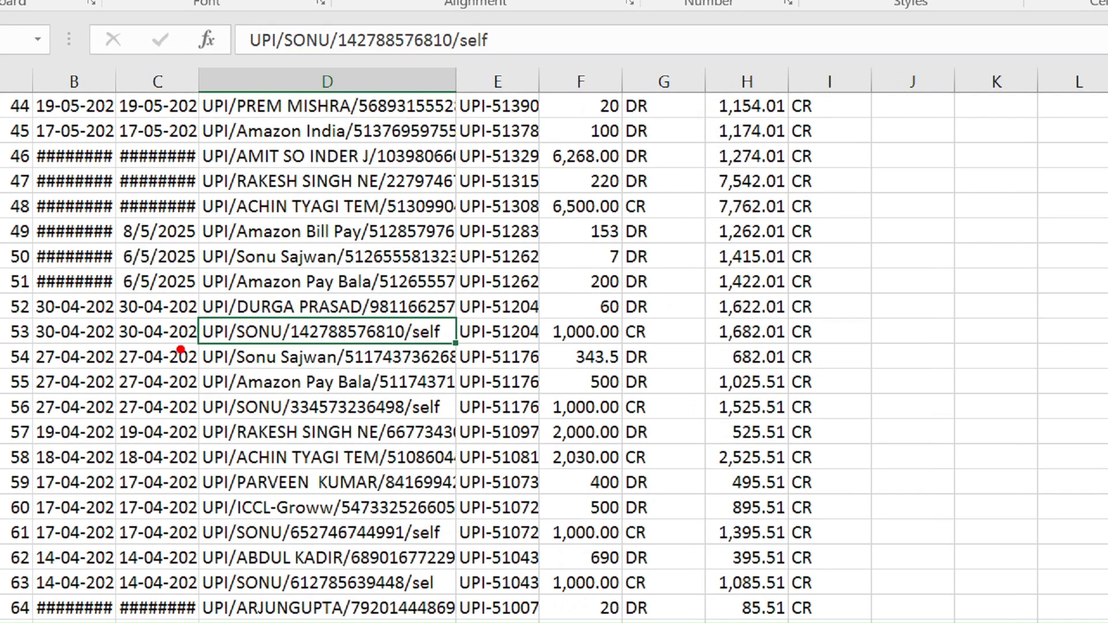
{"action": "mouse_move", "coordinate": [437, 315]}
{"action": "left_mouse_down"}
{"action": "mouse_move", "coordinate": [470, 350]}
{"action": "mouse_move", "coordinate": [357, 344]}
{"action": "left_mouse_up"}
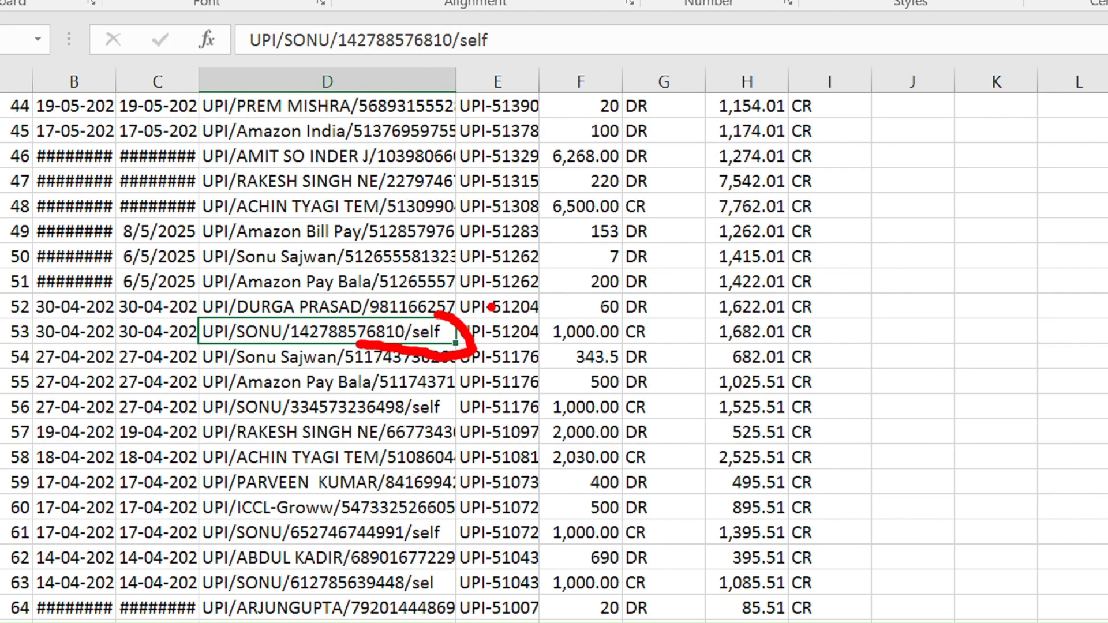
{"action": "key", "text": "Escape"}
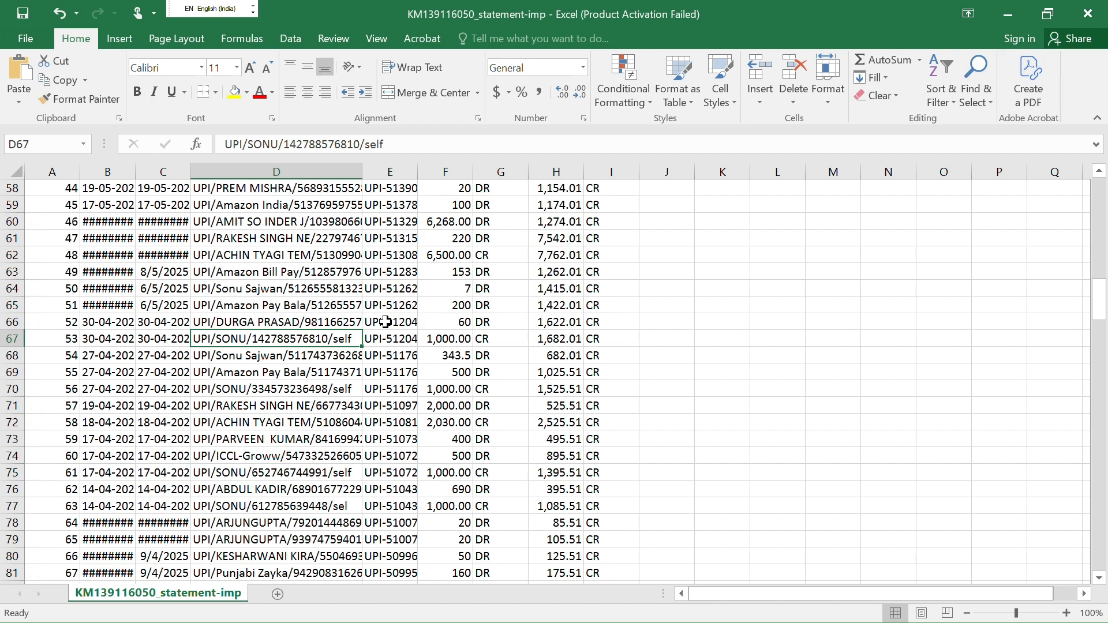
{"action": "key", "text": "alt+Tab"}
{"action": "key", "text": "alt+Tab"}
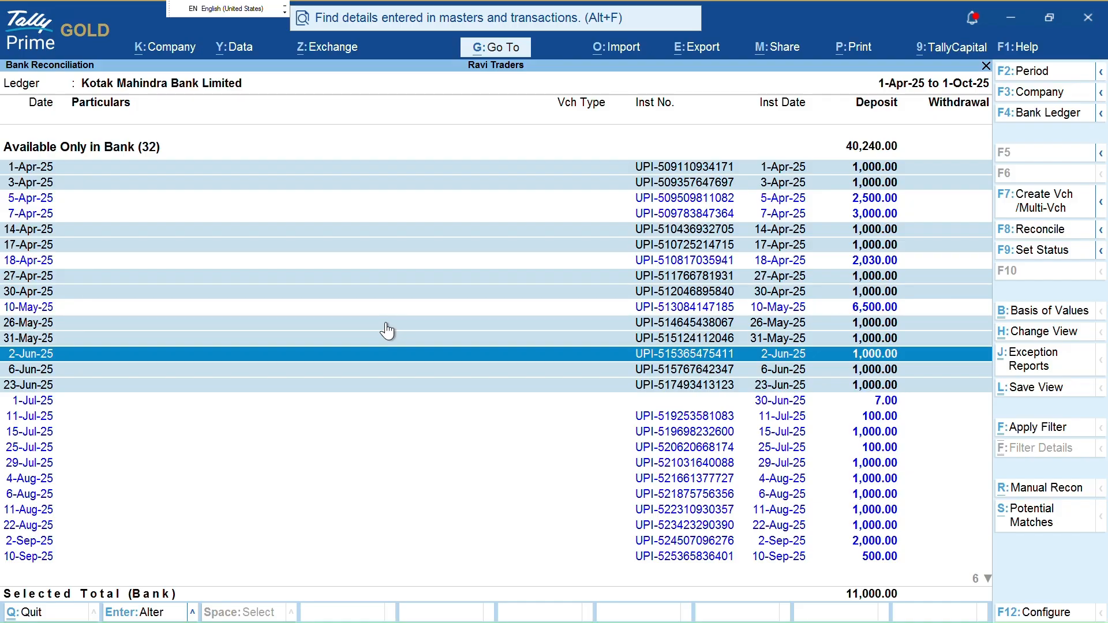
Clear all marks and re-mark the 1,000.00 bank-only deposits from 1-Apr-25 through 23-Jun-25
{"action": "key", "text": "ctrl+space"}
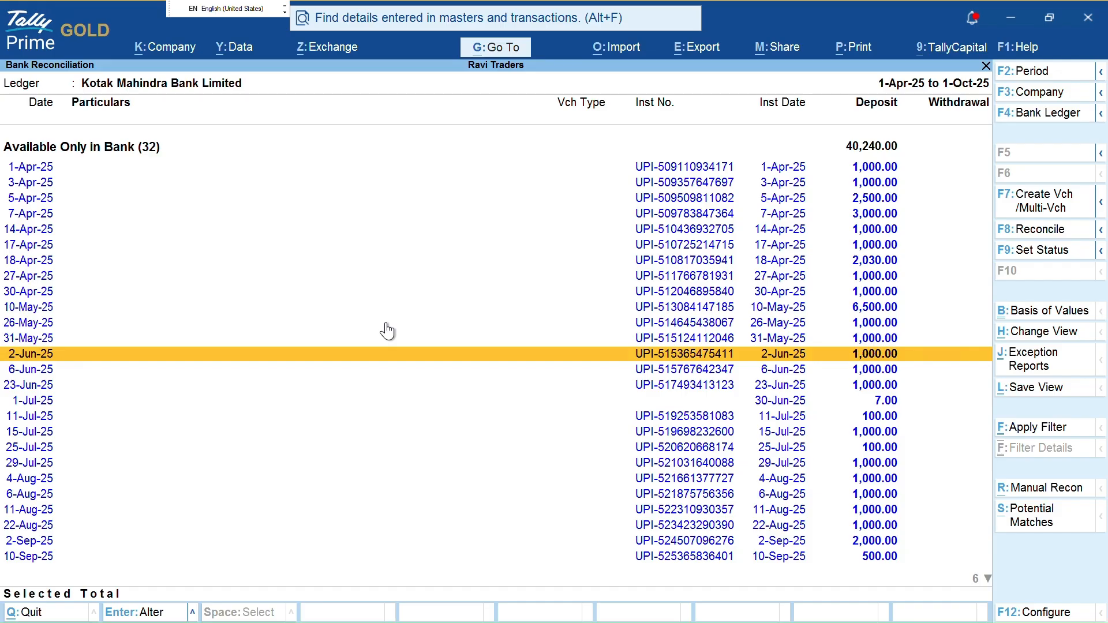
{"action": "key", "text": "Up"}
{"action": "key", "text": "Up"}
{"action": "key", "text": "Up"}
{"action": "key", "text": "Up"}
{"action": "key", "text": "Up"}
{"action": "key", "text": "Up"}
{"action": "key", "text": "Up"}
{"action": "key", "text": "Up"}
{"action": "key", "text": "Up"}
{"action": "key", "text": "Up"}
{"action": "key", "text": "Up"}
{"action": "key", "text": "Up"}
{"action": "key", "text": "Up"}
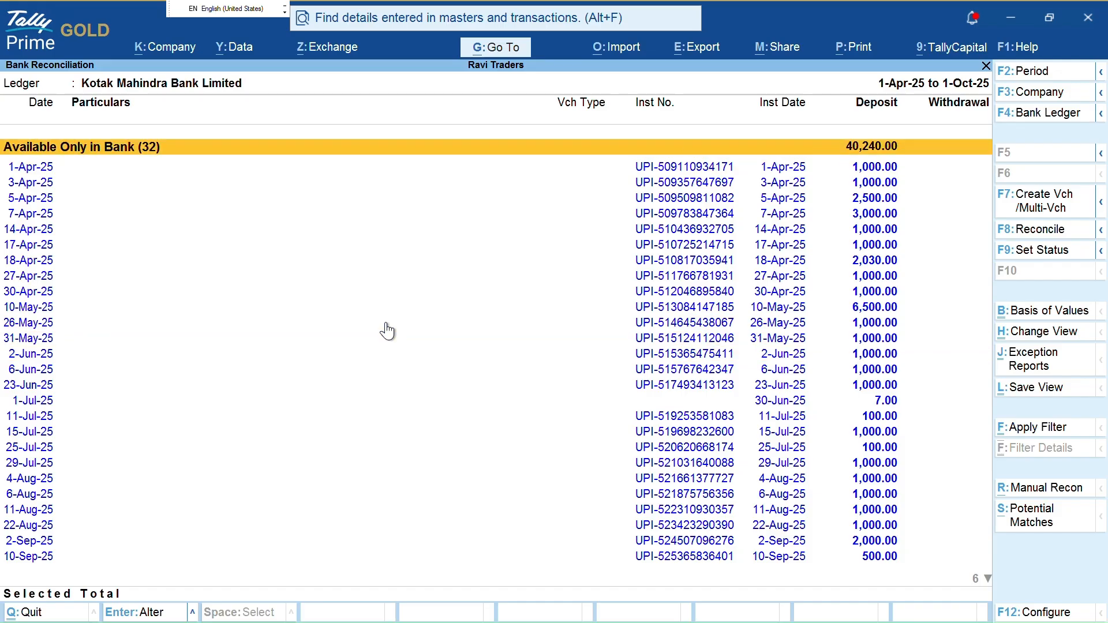
{"action": "key", "text": "Down"}
{"action": "key", "text": "space"}
{"action": "key", "text": "Down"}
{"action": "key", "text": "space"}
{"action": "key", "text": "Down"}
{"action": "key", "text": "Down"}
{"action": "key", "text": "Down"}
{"action": "key", "text": "space"}
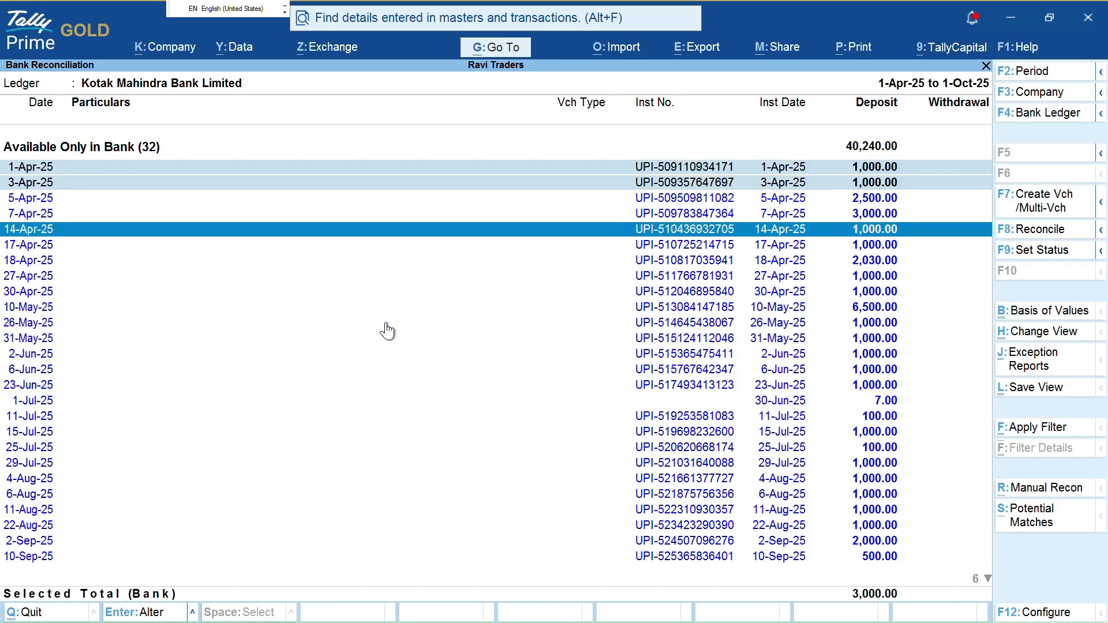
{"action": "key", "text": "Down"}
{"action": "key", "text": "space"}
{"action": "key", "text": "Down"}
{"action": "key", "text": "Down"}
{"action": "key", "text": "space"}
{"action": "key", "text": "Down"}
{"action": "key", "text": "space"}
{"action": "key", "text": "Down"}
{"action": "key", "text": "Down"}
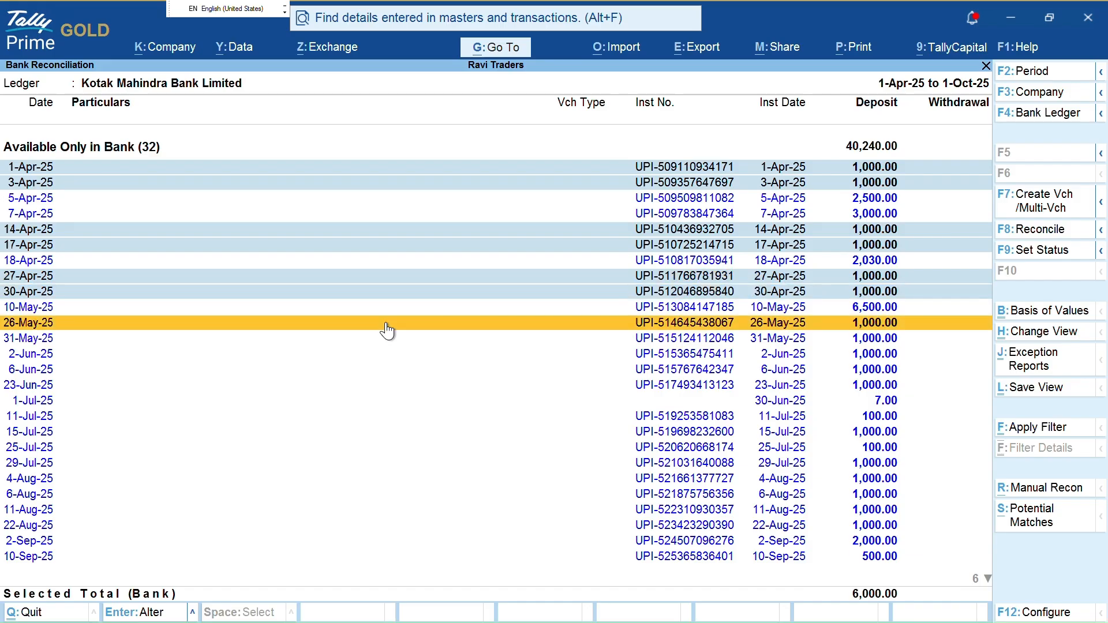
{"action": "key", "text": "Down"}
{"action": "key", "text": "Up"}
{"action": "key", "text": "space"}
{"action": "key", "text": "Down"}
{"action": "key", "text": "space"}
{"action": "key", "text": "Down"}
{"action": "key", "text": "space"}
{"action": "key", "text": "Down"}
{"action": "key", "text": "space"}
{"action": "key", "text": "Down"}
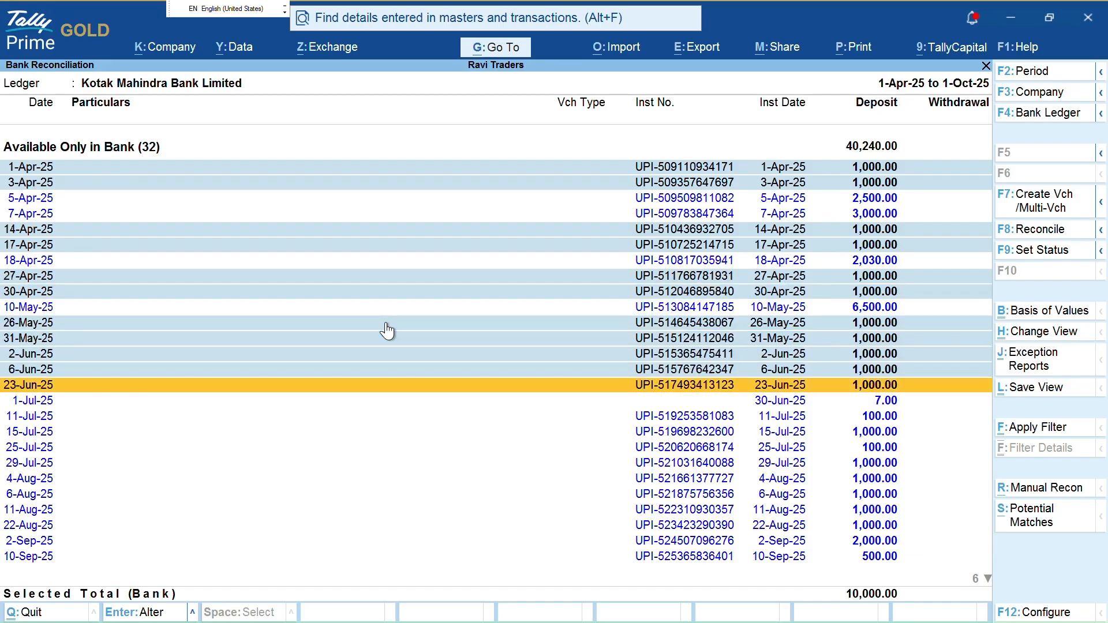
{"action": "key", "text": "space"}
{"action": "key", "text": "Down"}
Clear those marks and mark only the 1-Apr-25 1,000.00 deposit
{"action": "key", "text": "Escape"}
{"action": "key", "text": "Up"}
{"action": "key", "text": "Up"}
{"action": "key", "text": "Up"}
{"action": "key", "text": "Up"}
{"action": "key", "text": "Up"}
{"action": "key", "text": "Up"}
{"action": "key", "text": "Up"}
{"action": "key", "text": "Up"}
{"action": "key", "text": "Up"}
{"action": "key", "text": "Up"}
{"action": "key", "text": "Up"}
{"action": "key", "text": "Up"}
{"action": "key", "text": "Up"}
{"action": "key", "text": "Up"}
{"action": "key", "text": "Up"}
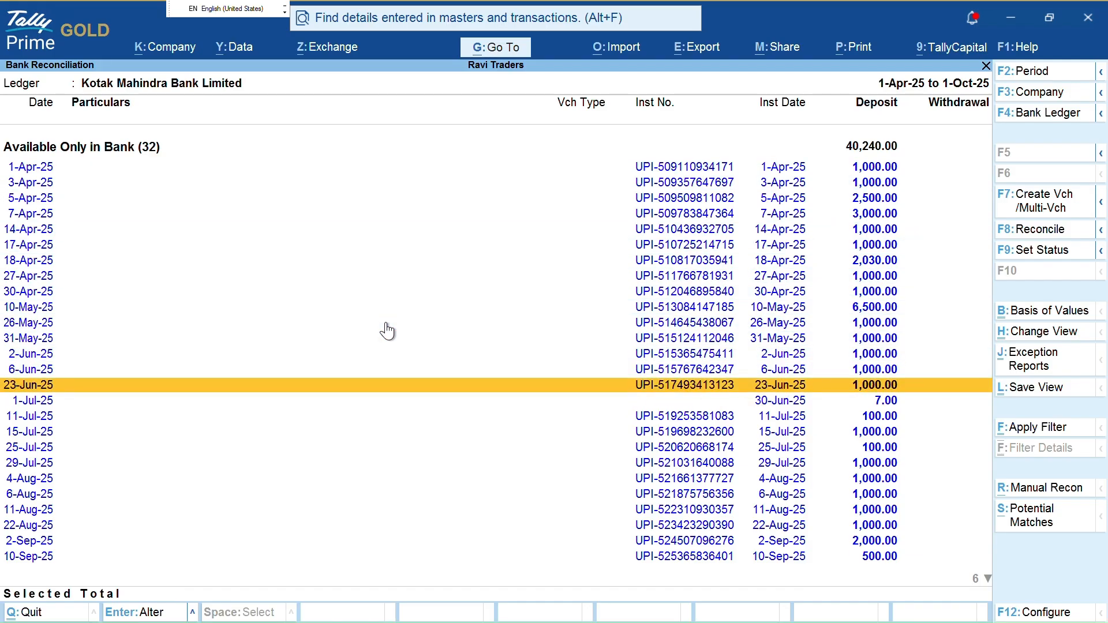
{"action": "key", "text": "space"}
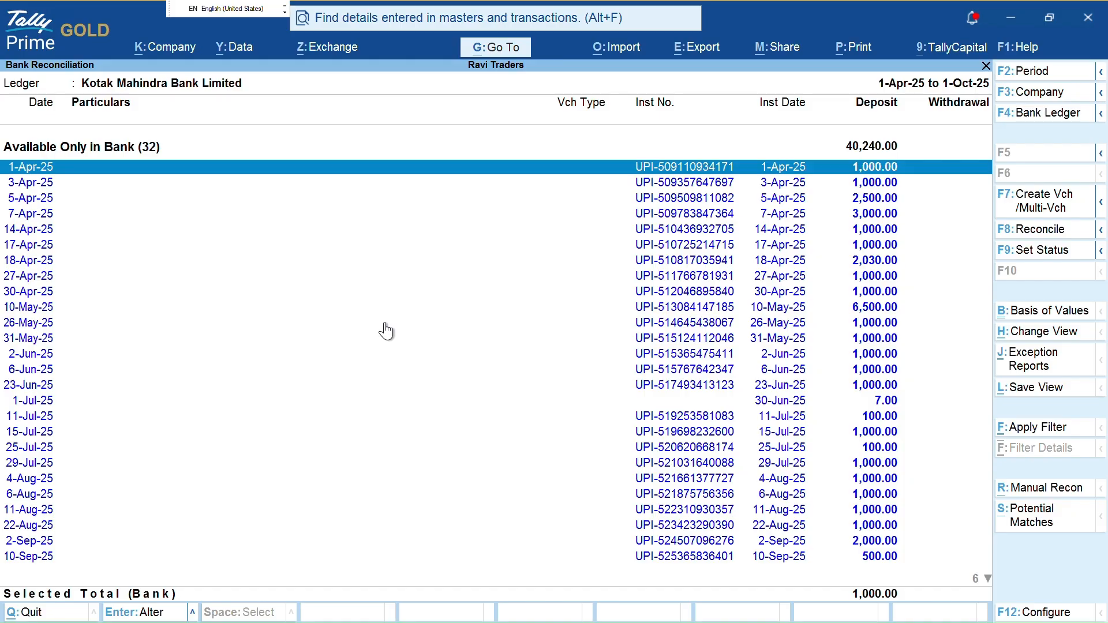
Discard the Receipt voucher and start a Contra voucher with Kotak Mahindra Bank Limited as account
{"action": "key", "text": "F7"}
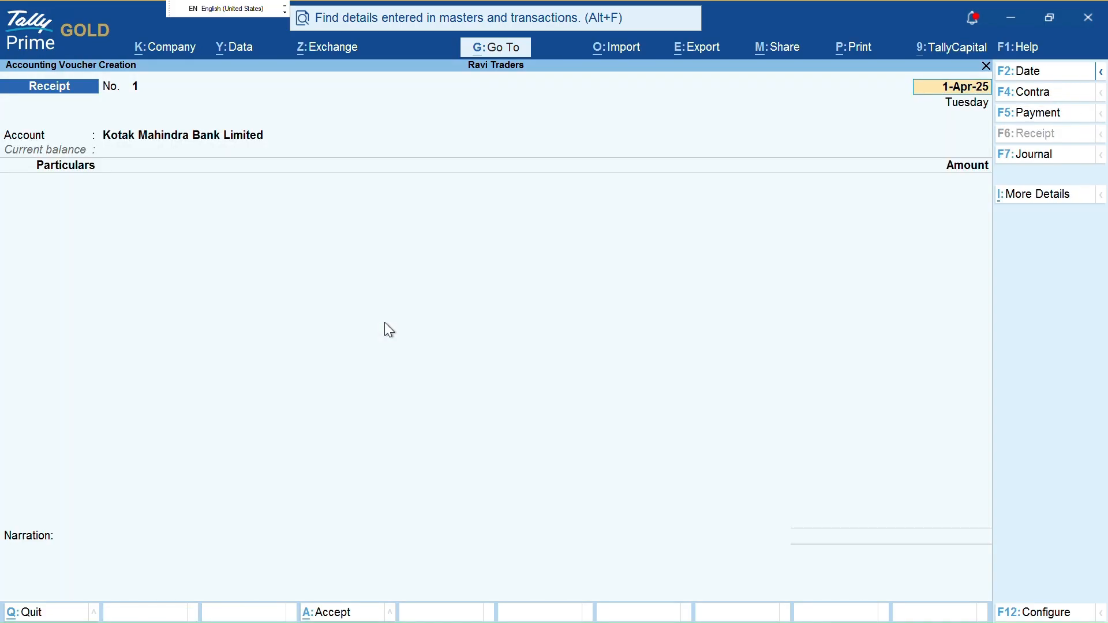
{"action": "key", "text": "Escape"}
{"action": "key", "text": "y"}
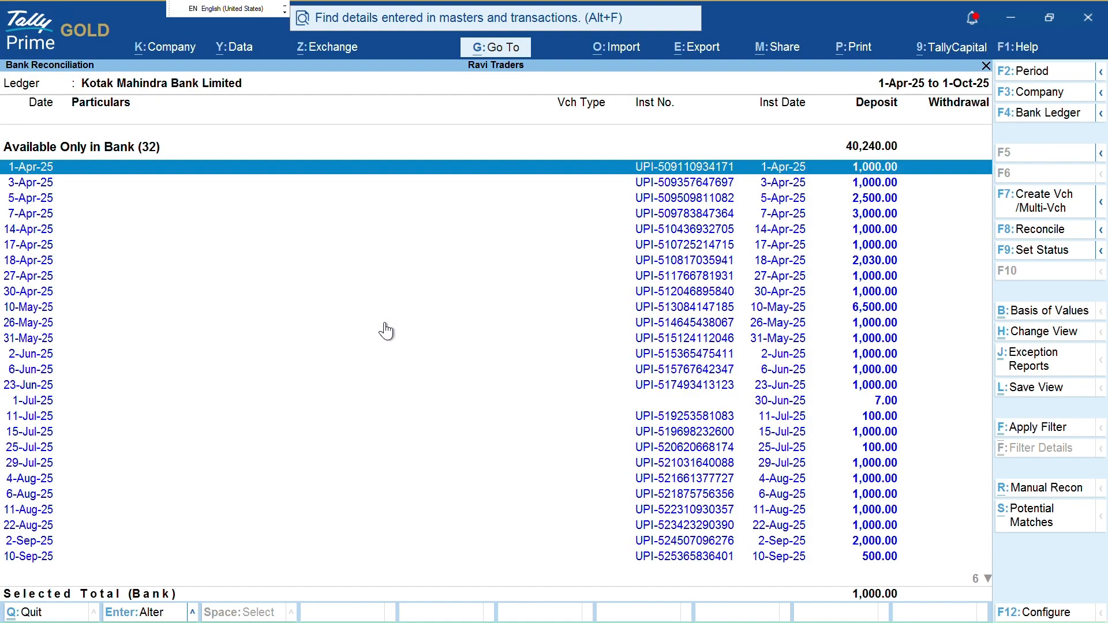
{"action": "key", "text": "F7"}
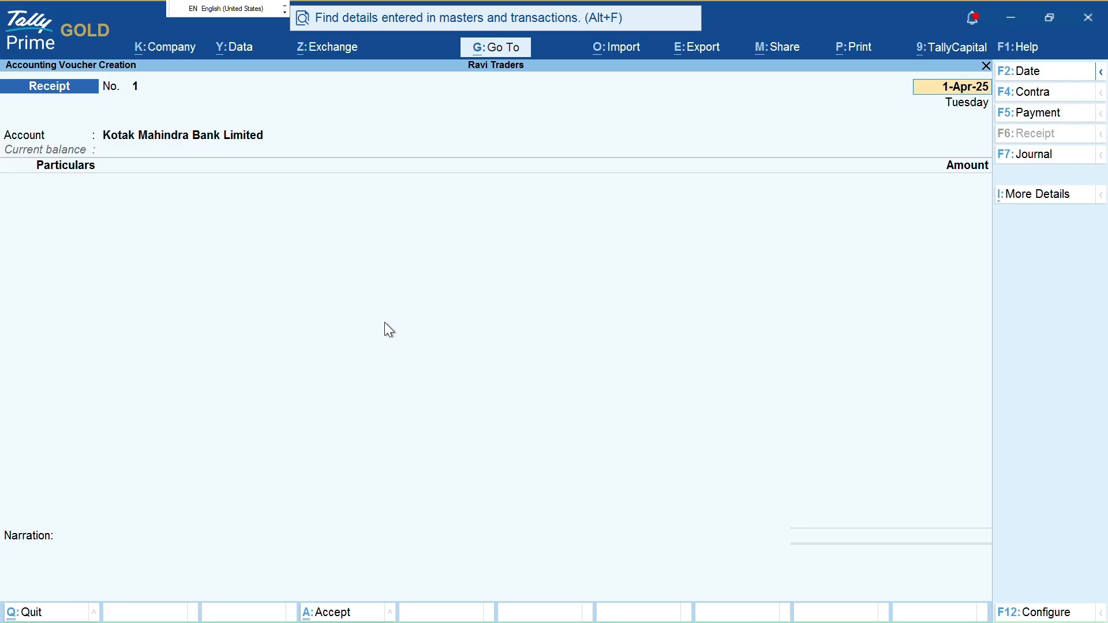
{"action": "key", "text": "F4"}
{"action": "key", "text": "Return"}
{"action": "key", "text": "Return"}
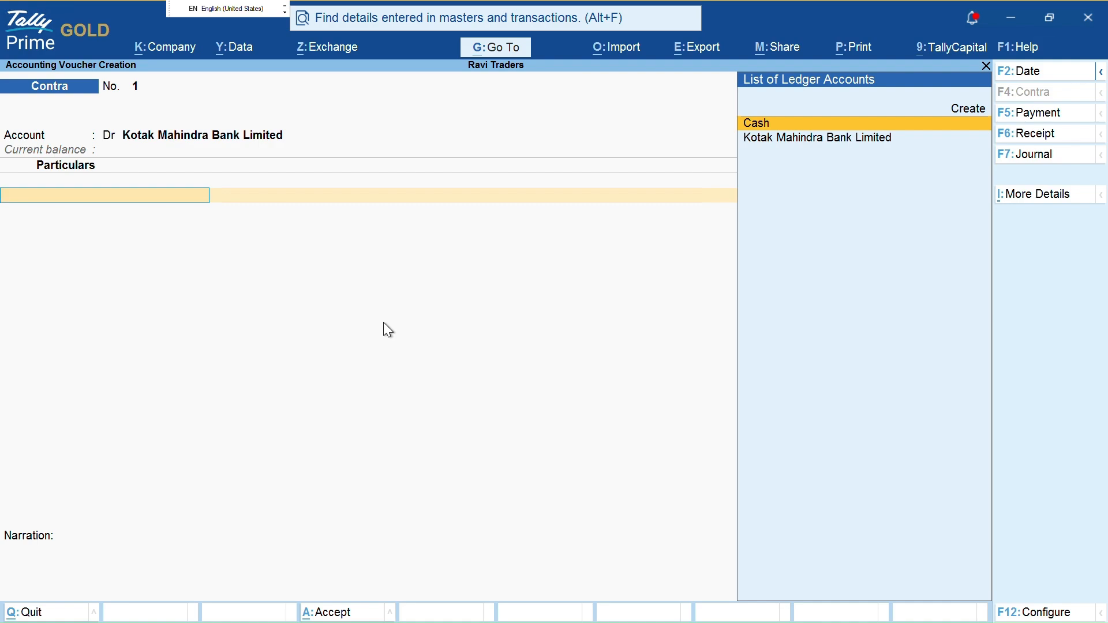
Keep the voucher as Contra, accept the date, and begin a new ledger with Alt+C
{"action": "key", "text": "F6"}
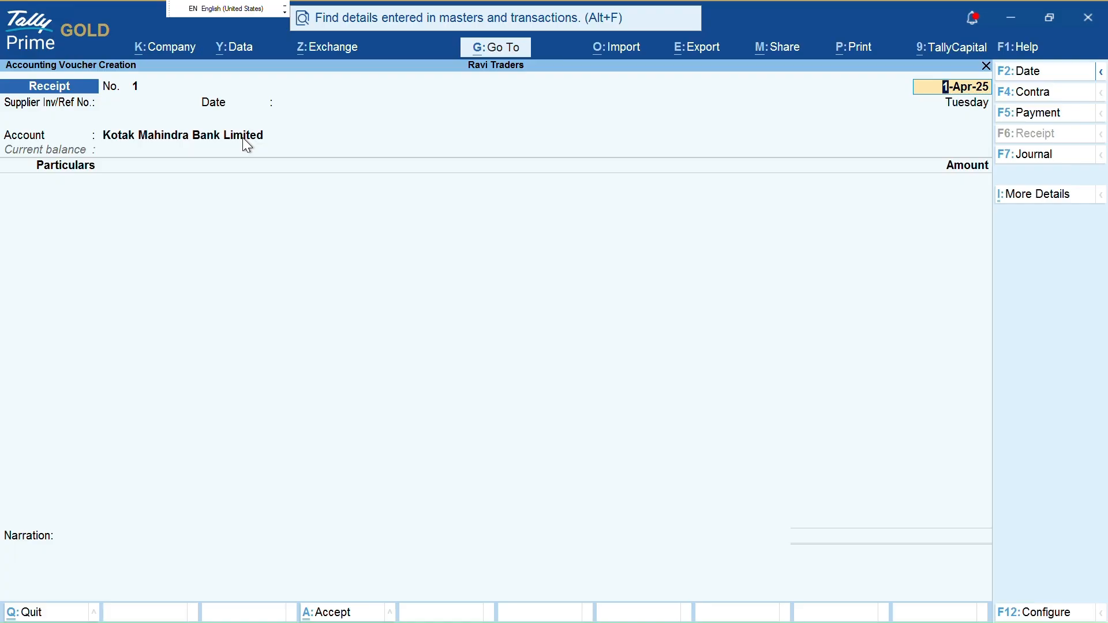
{"action": "key", "text": "F4"}
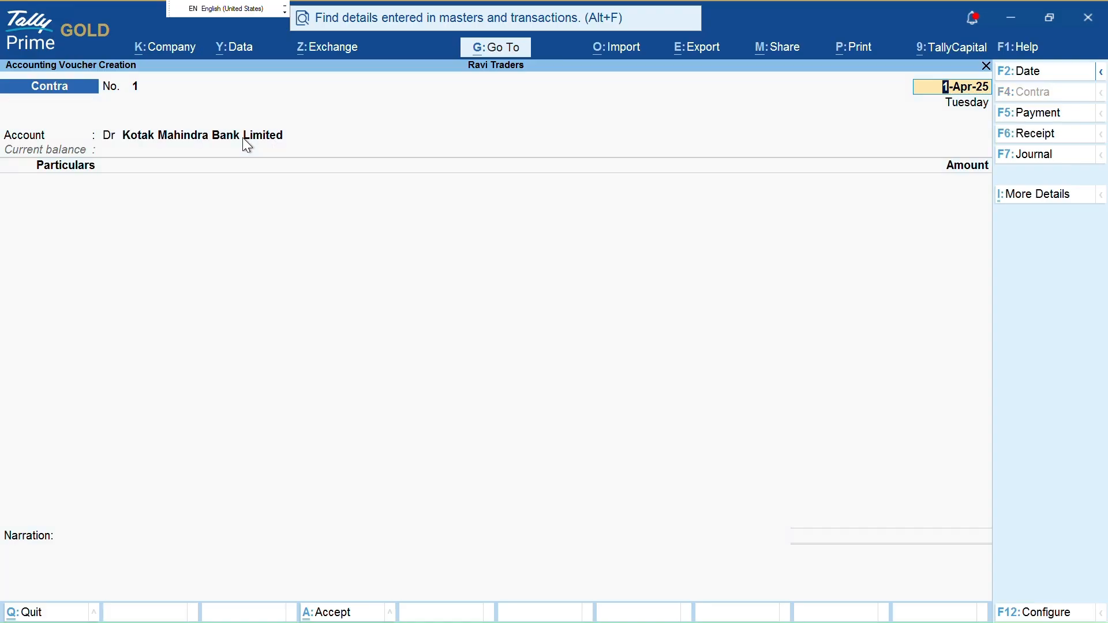
{"action": "key", "text": "Return"}
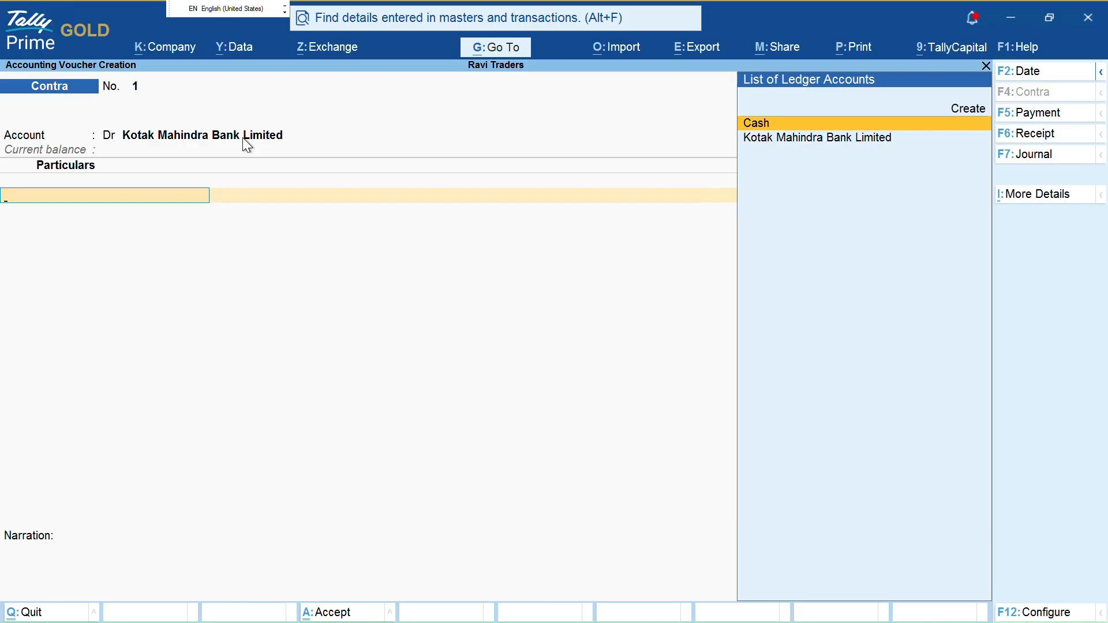
{"action": "key", "text": "alt+Tab"}
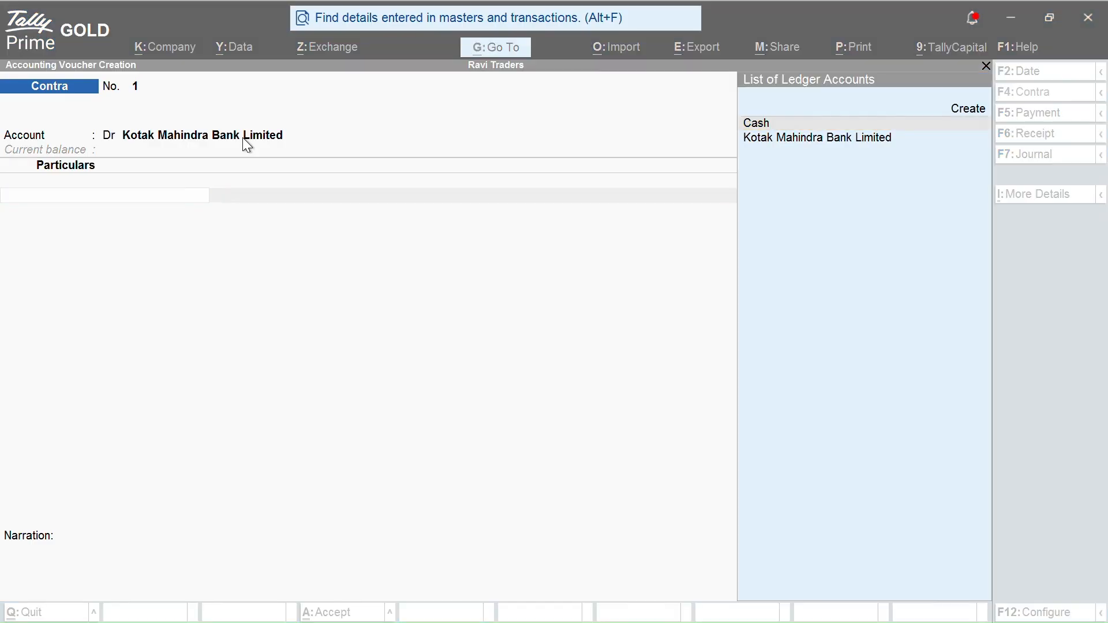
{"action": "left_click", "coordinate": [123, 199]}
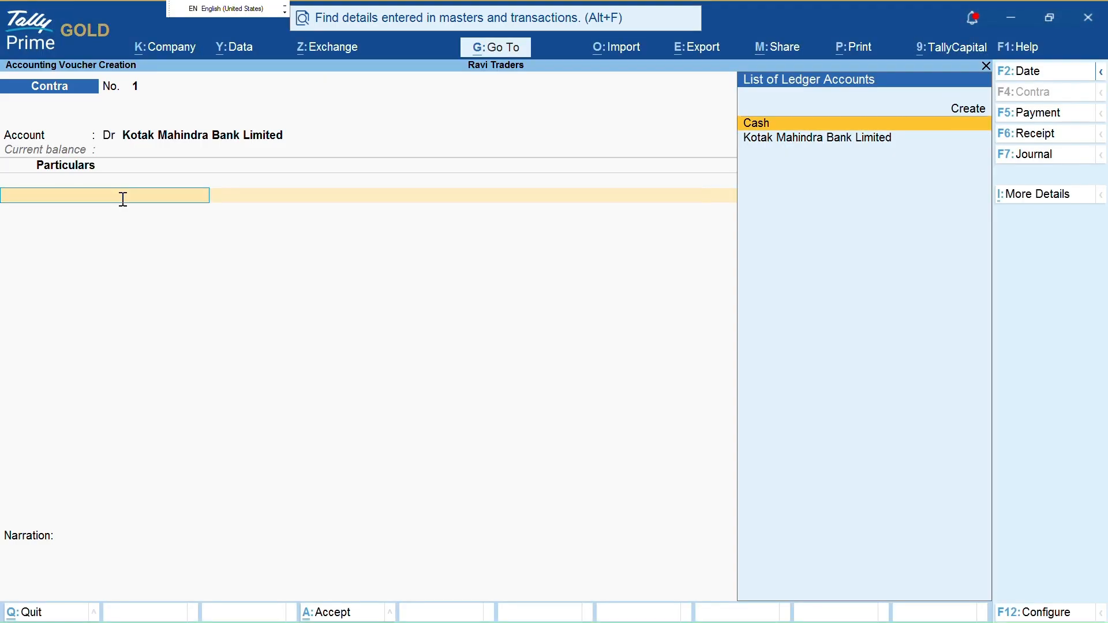
{"action": "key", "text": "alt"}
{"action": "key", "text": "alt+c"}
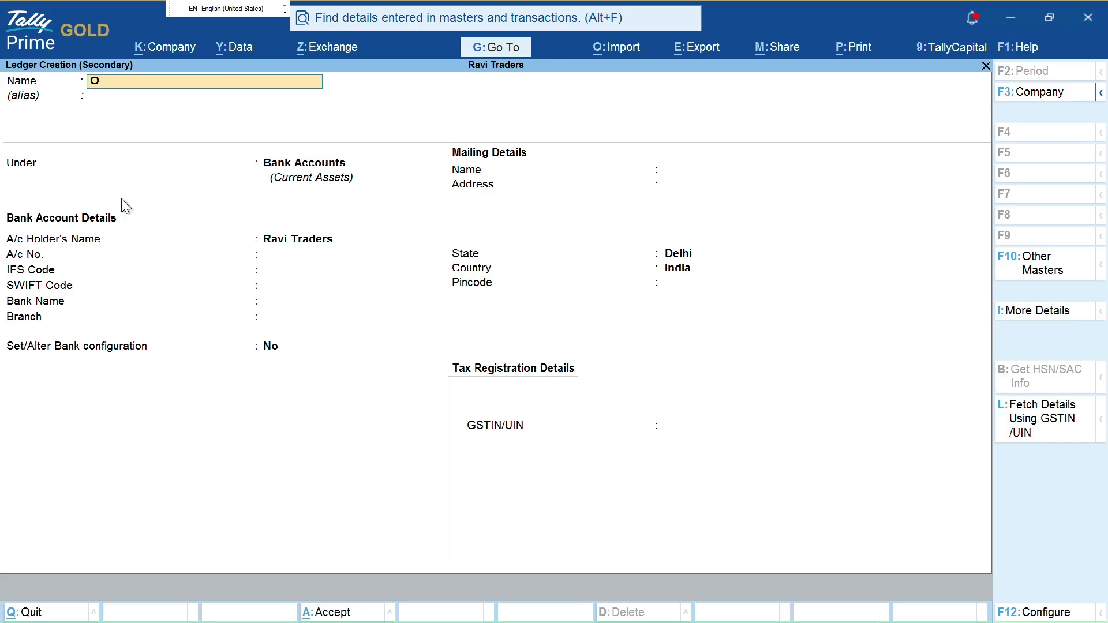
Name the new ledger Pnb under Bank Accounts, leaving its bank account details empty
{"action": "type", "text": "P"}
{"action": "type", "text": "nb"}
{"action": "key", "text": "Return"}
{"action": "key", "text": "Return"}
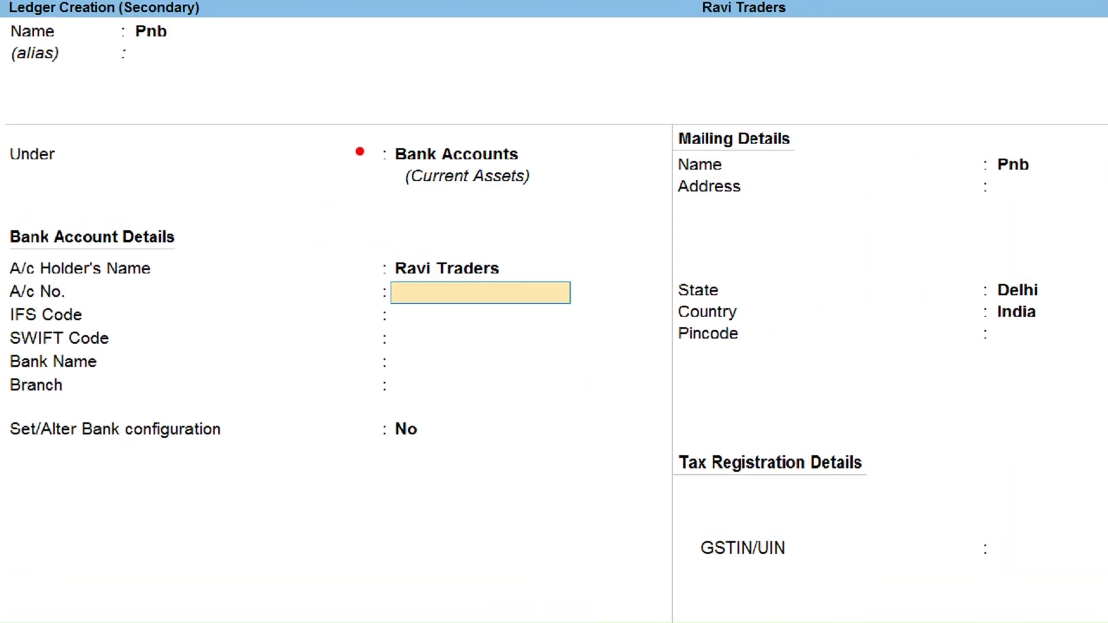
{"action": "mouse_move", "coordinate": [360, 118]}
{"action": "left_mouse_down"}
{"action": "mouse_move", "coordinate": [347, 539]}
{"action": "mouse_move", "coordinate": [606, 222]}
{"action": "mouse_move", "coordinate": [462, 112]}
{"action": "mouse_move", "coordinate": [371, 121]}
{"action": "left_mouse_up"}
{"action": "key", "text": "Escape"}
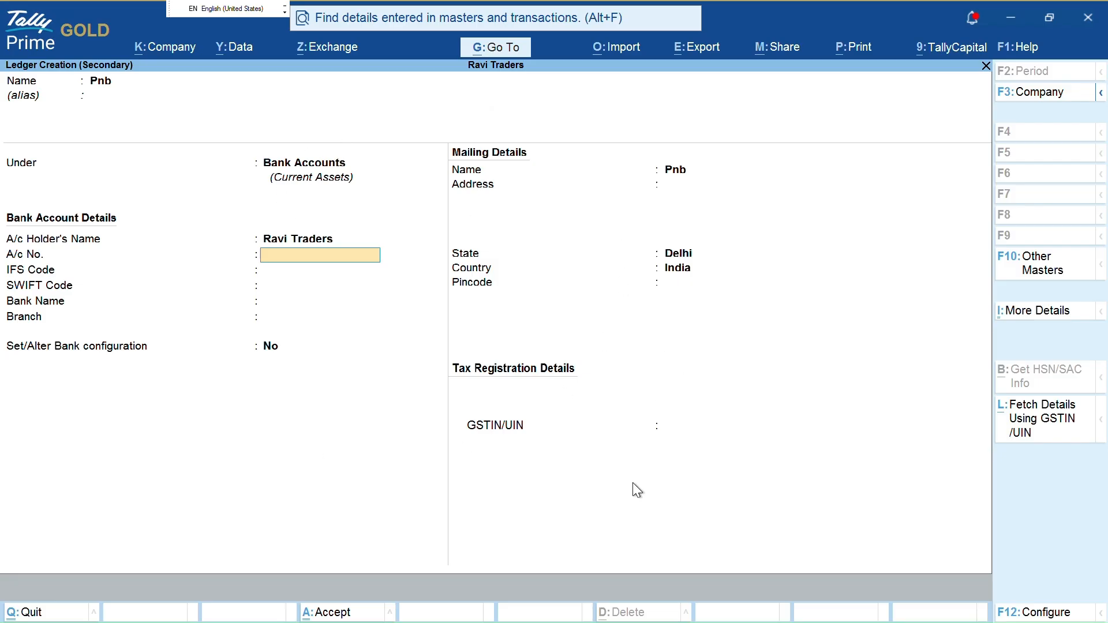
{"action": "left_click", "coordinate": [750, 428]}
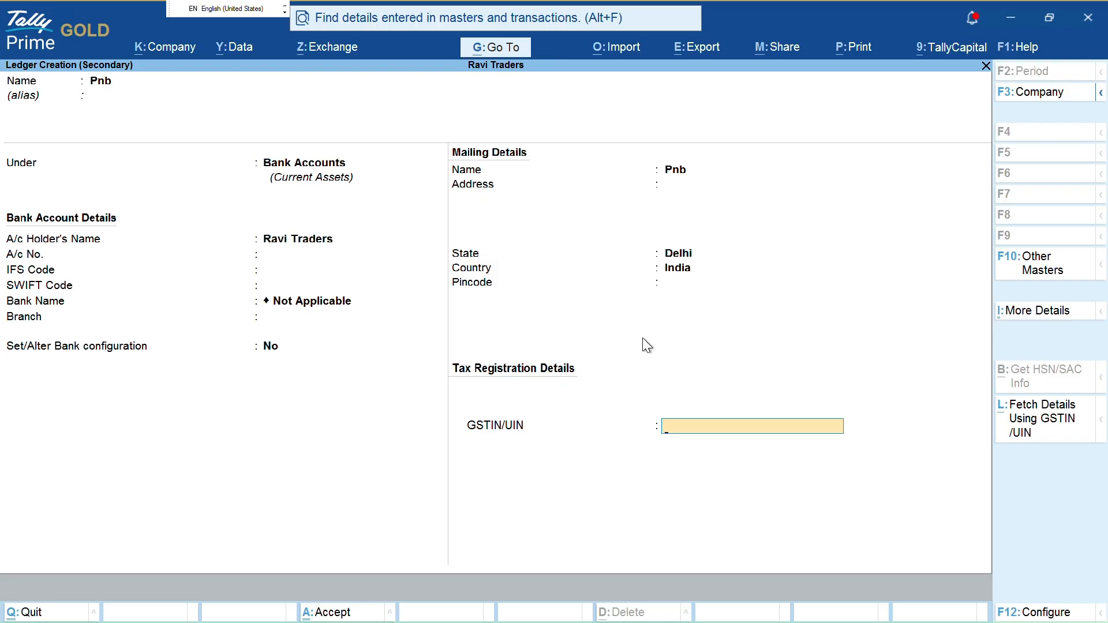
Save the Pnb ledger and enter it in the Contra voucher for 1,000.00
{"action": "key", "text": "ctrl+a"}
{"action": "key", "text": "Return"}
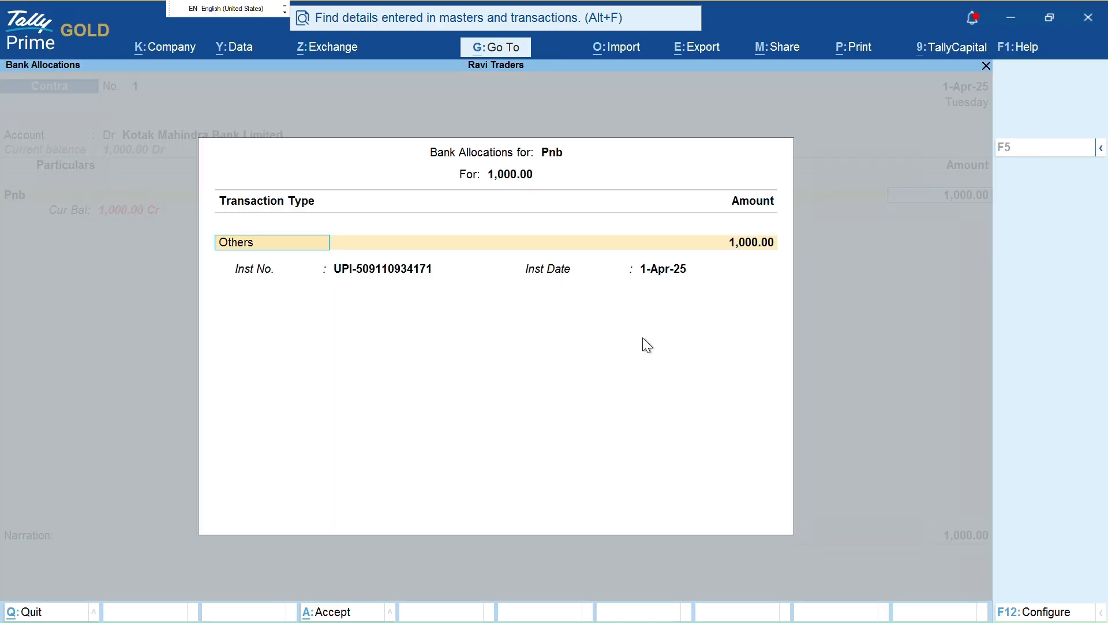
{"action": "key", "text": "Return"}
{"action": "key", "text": "Return"}
{"action": "key", "text": "Return"}
{"action": "key", "text": "BackSpace"}
{"action": "key", "text": "BackSpace"}
{"action": "key", "text": "BackSpace"}
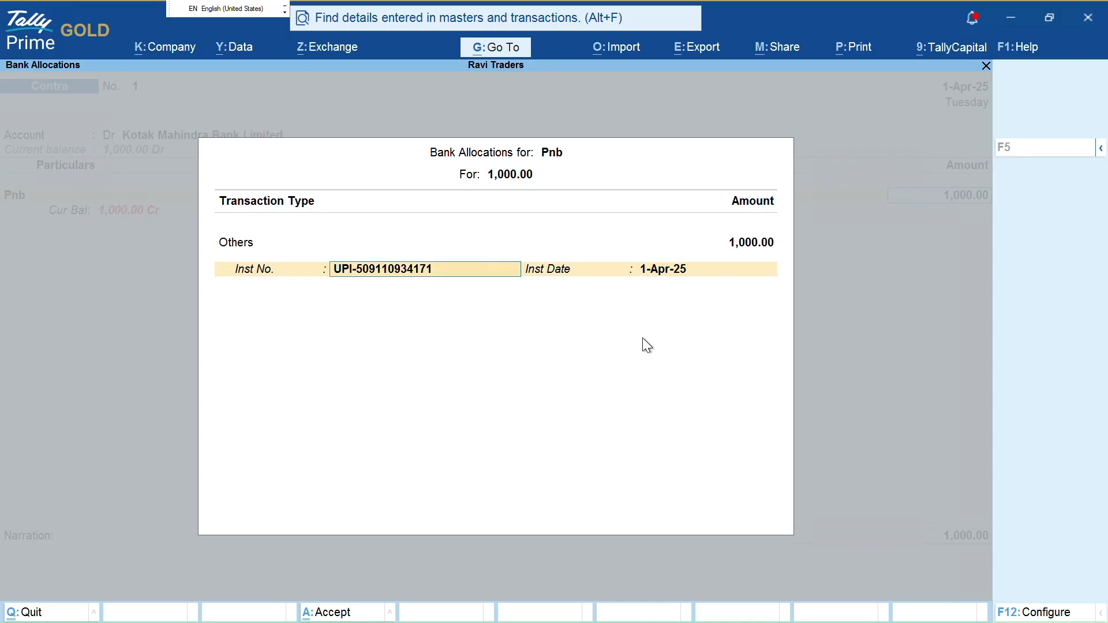
{"action": "key", "text": "Up"}
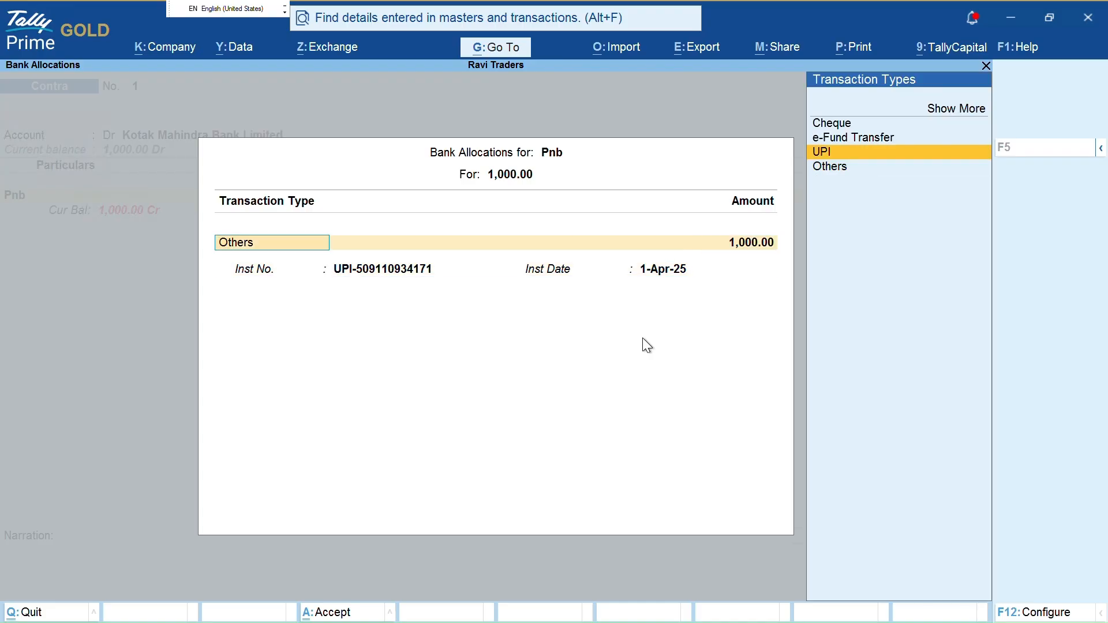
{"action": "key", "text": "Return"}
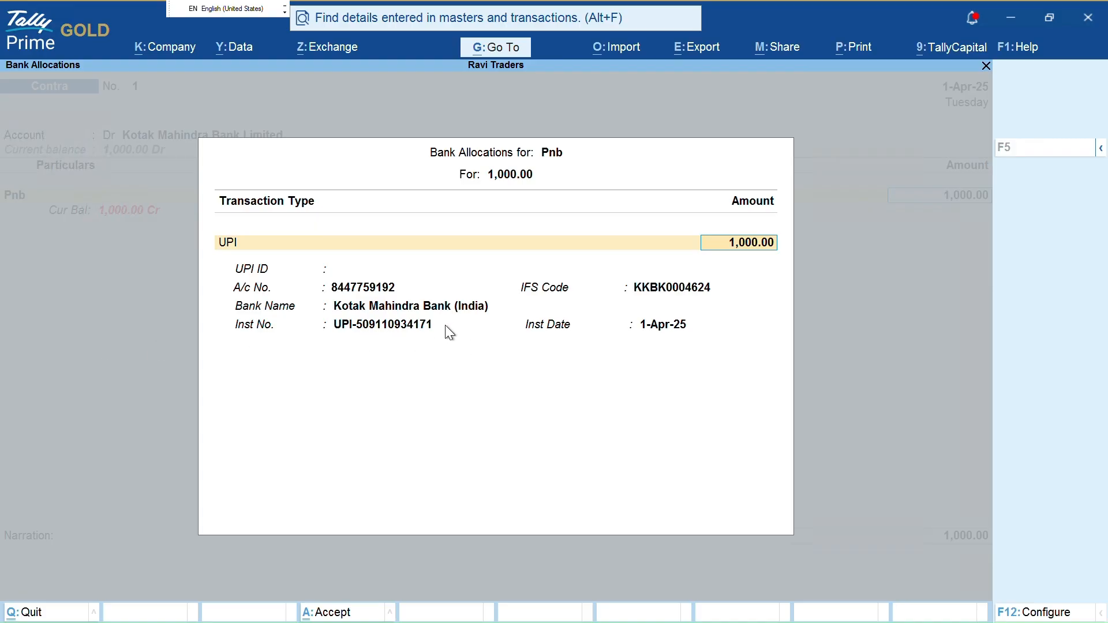
Set the Pnb bank allocation's transaction type to UPI, dated 1-Apr-25, and accept it
{"action": "key", "text": "alt+Tab"}
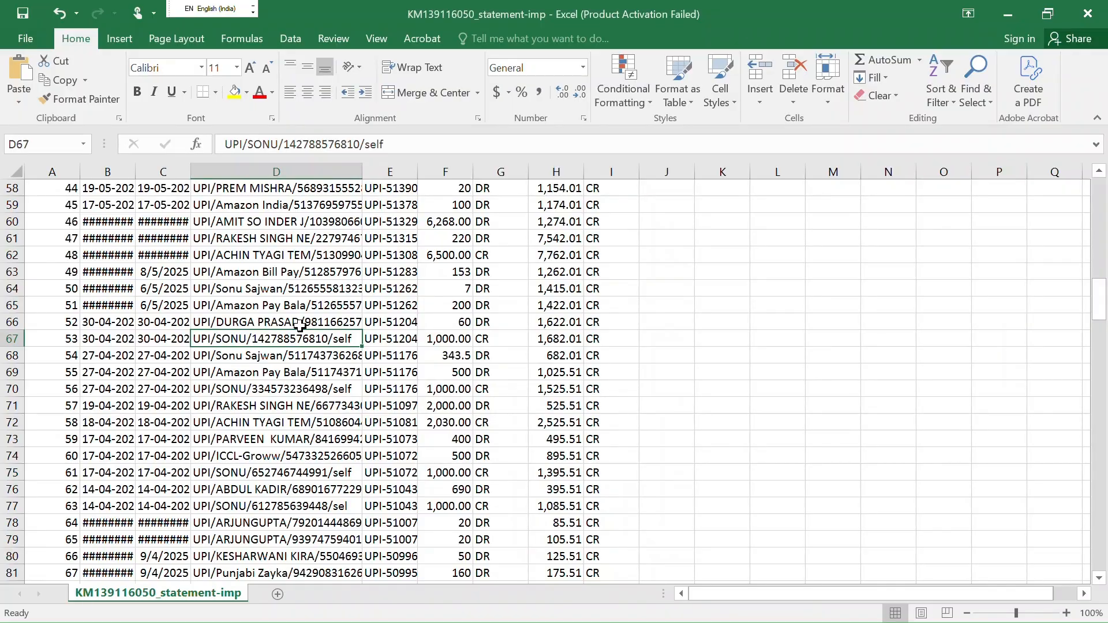
{"action": "key", "text": "alt+Tab"}
{"action": "key", "text": "BackSpace"}
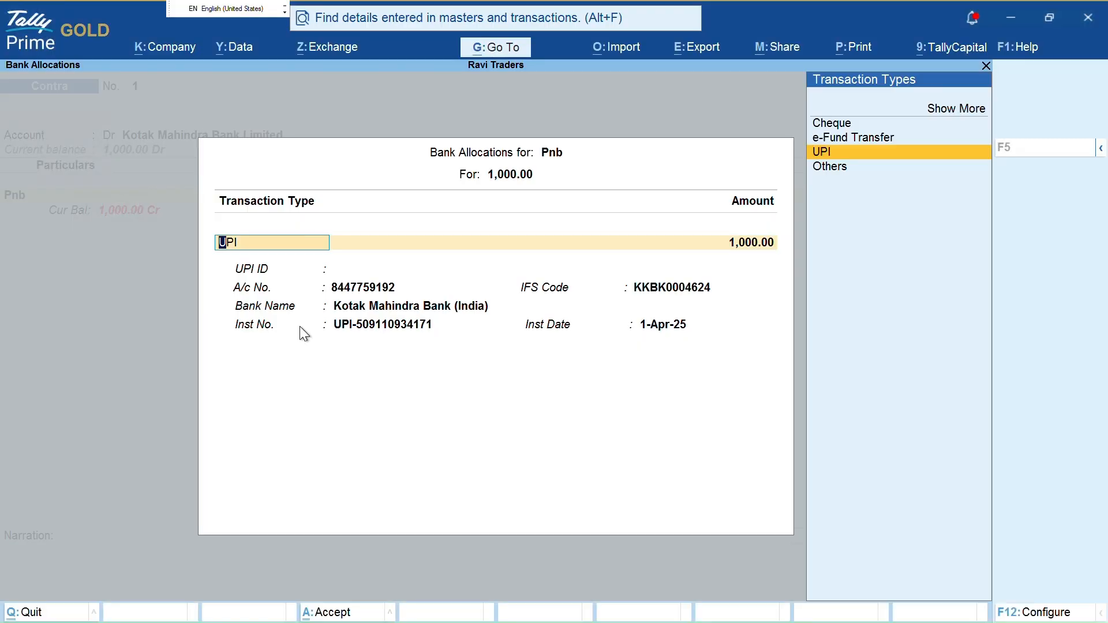
{"action": "key", "text": "Up"}
{"action": "key", "text": "Up"}
{"action": "key", "text": "Up"}
{"action": "key", "text": "Return"}
{"action": "key", "text": "Down"}
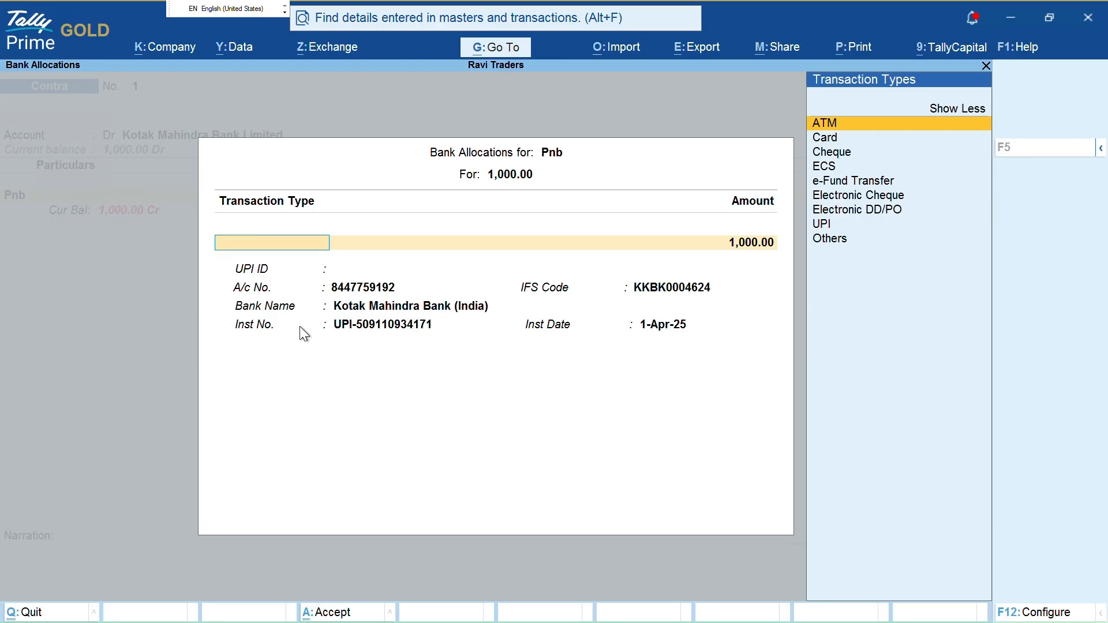
{"action": "key", "text": "Down"}
{"action": "key", "text": "Down"}
{"action": "key", "text": "Down"}
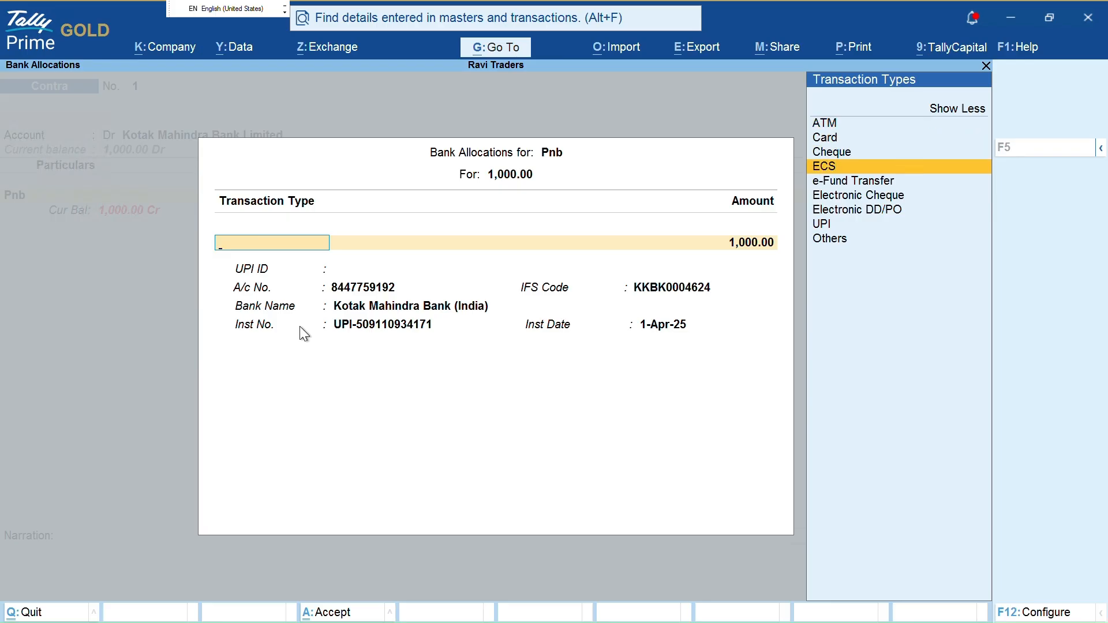
{"action": "key", "text": "Down"}
{"action": "key", "text": "Down"}
{"action": "key", "text": "Down"}
{"action": "key", "text": "Down"}
{"action": "key", "text": "Up"}
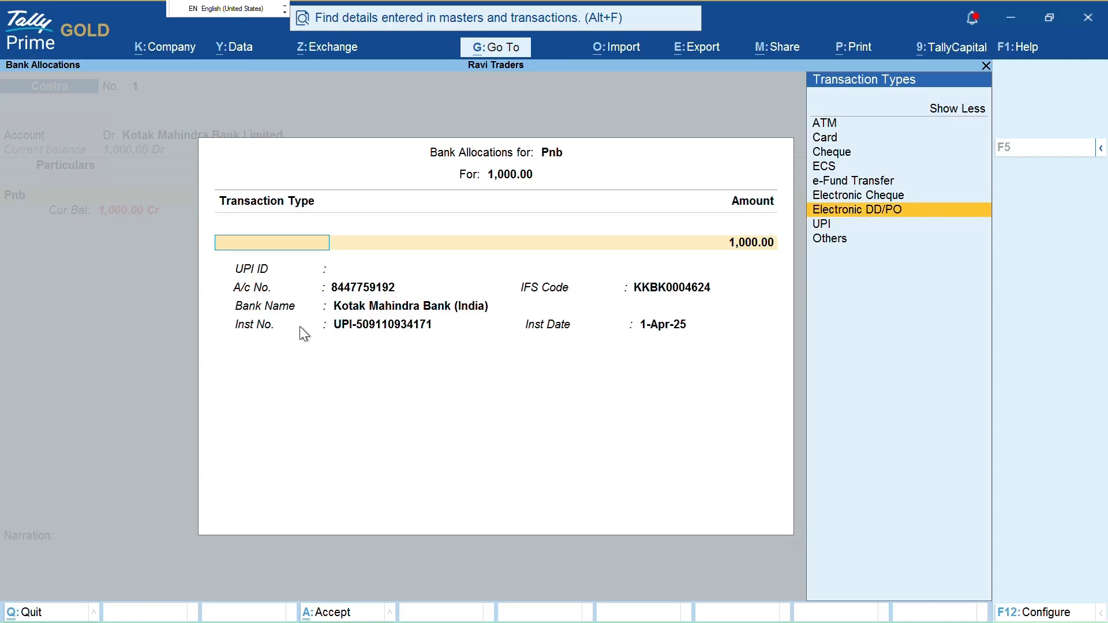
{"action": "key", "text": "Down"}
{"action": "key", "text": "Return"}
{"action": "key", "text": "Return"}
{"action": "key", "text": "Return"}
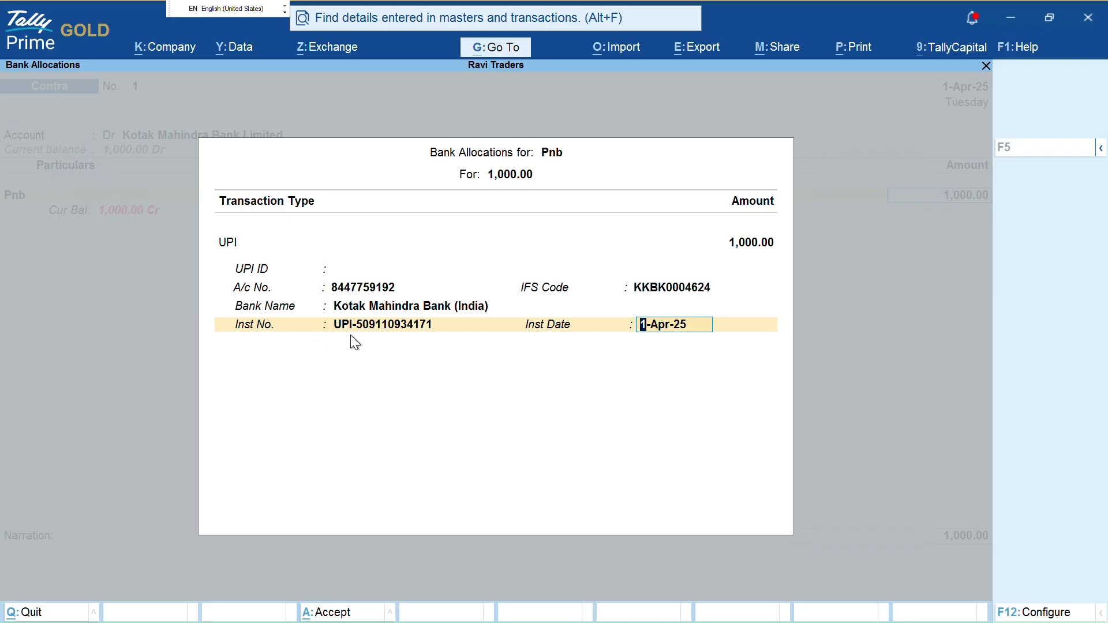
{"action": "key", "text": "Return"}
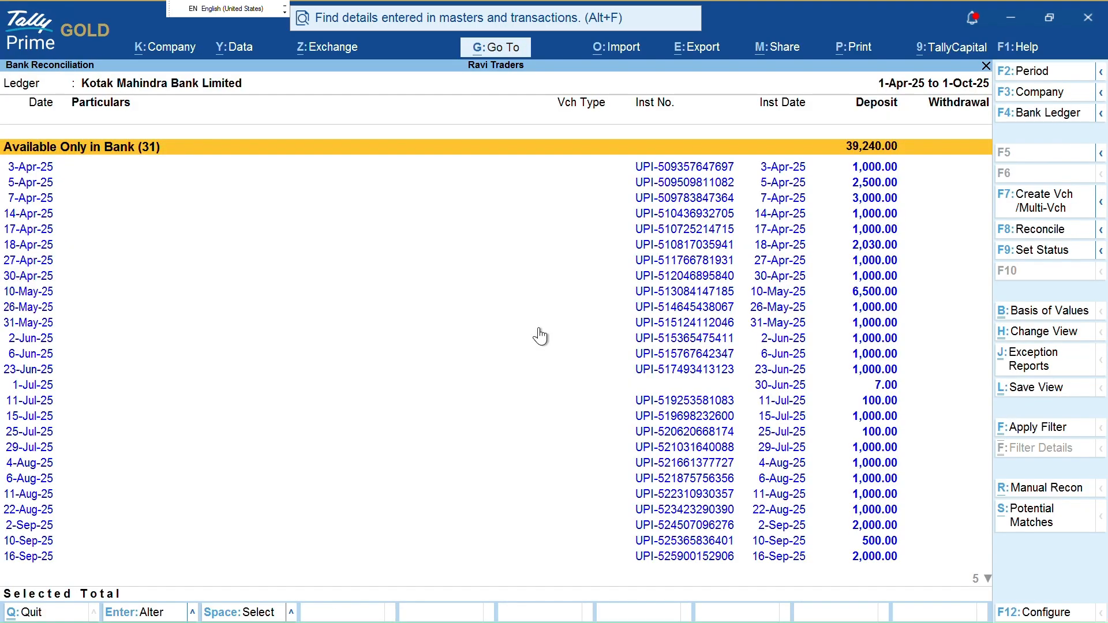
Mark the 3-Apr, 14-Apr, 17-Apr and 27-Apr 1,000.00 deposits, skipping 5-Apr
{"action": "key", "text": "Down"}
{"action": "key", "text": "space"}
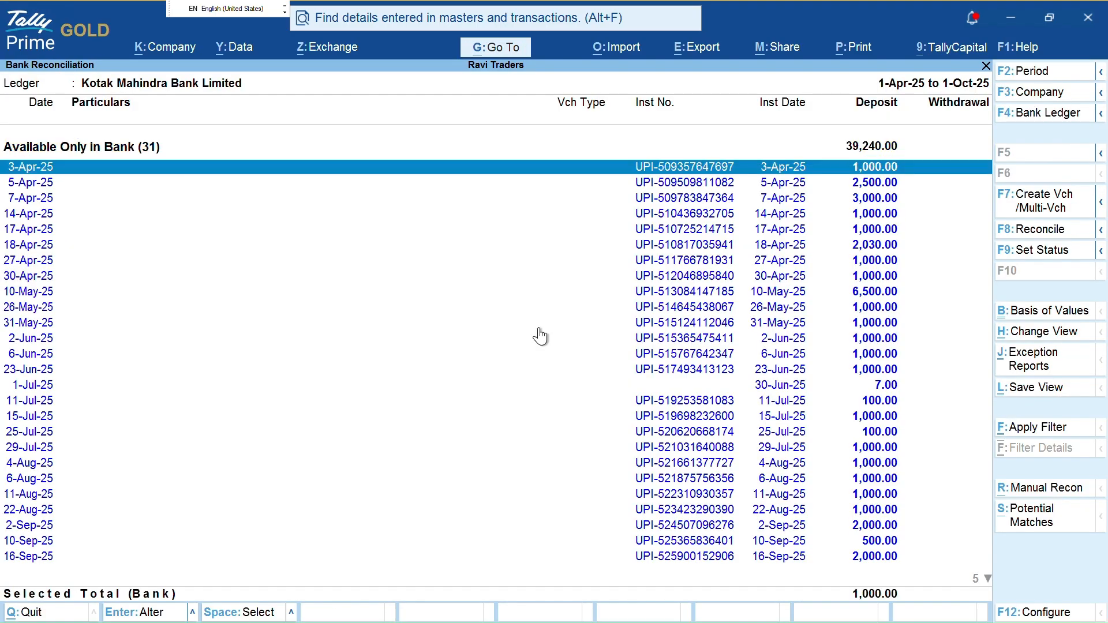
{"action": "key", "text": "Down"}
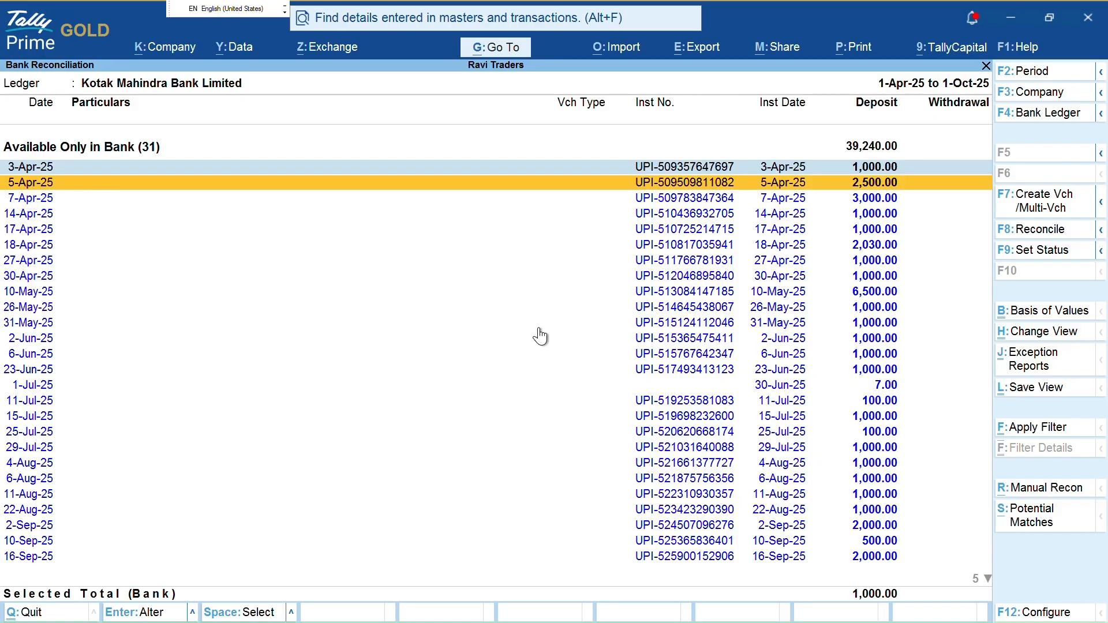
{"action": "key", "text": "Down"}
{"action": "key", "text": "Down"}
{"action": "key", "text": "space"}
{"action": "key", "text": "Down"}
{"action": "key", "text": "space"}
{"action": "key", "text": "Down"}
{"action": "key", "text": "Down"}
{"action": "key", "text": "space"}
{"action": "key", "text": "Down"}
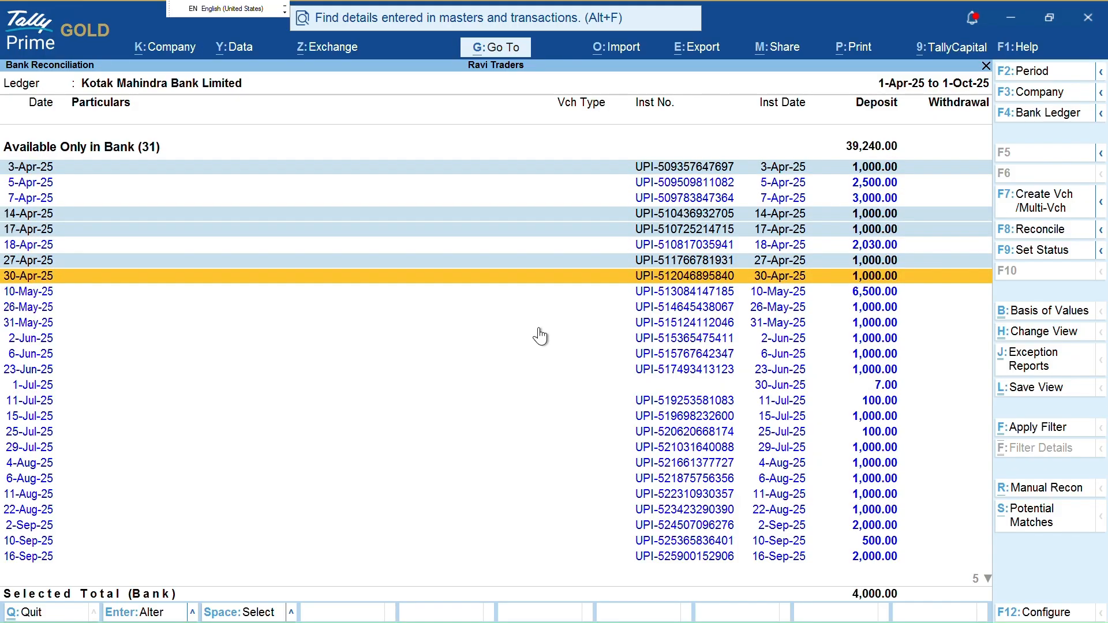
Mark the remaining 1,000.00 deposits from 30-Apr through 23-Jun-25
{"action": "key", "text": "space"}
{"action": "key", "text": "Down"}
{"action": "key", "text": "Down"}
{"action": "key", "text": "space"}
{"action": "key", "text": "Down"}
{"action": "key", "text": "space"}
{"action": "key", "text": "Down"}
{"action": "key", "text": "space"}
{"action": "key", "text": "Down"}
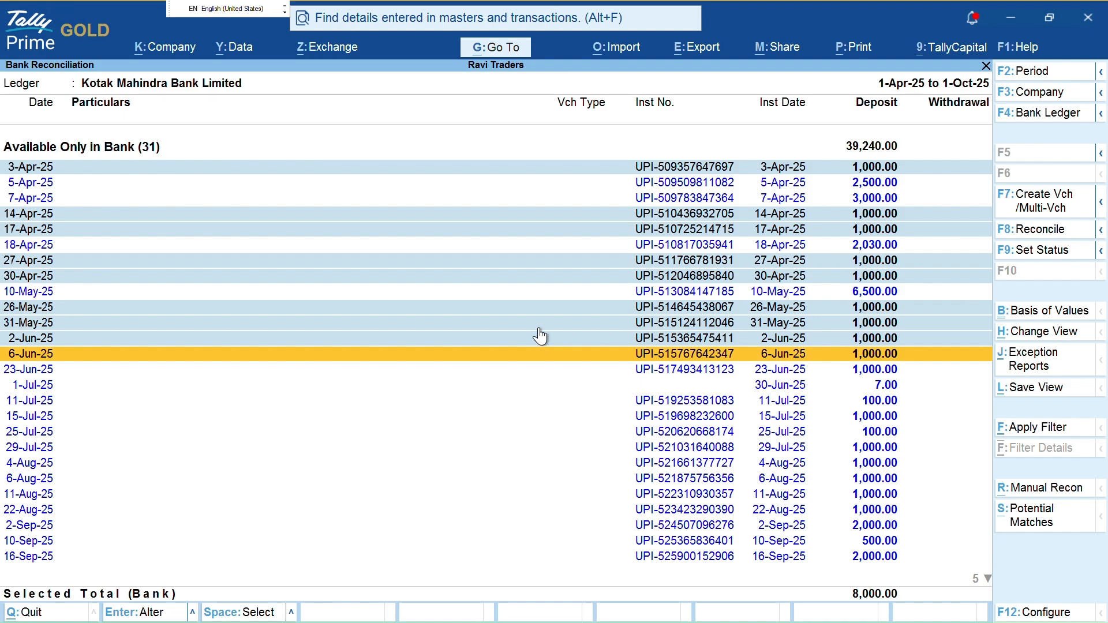
{"action": "key", "text": "space"}
{"action": "key", "text": "Down"}
{"action": "key", "text": "Down"}
{"action": "key", "text": "Up"}
{"action": "key", "text": "space"}
{"action": "key", "text": "Down"}
{"action": "key", "text": "Down"}
{"action": "key", "text": "Down"}
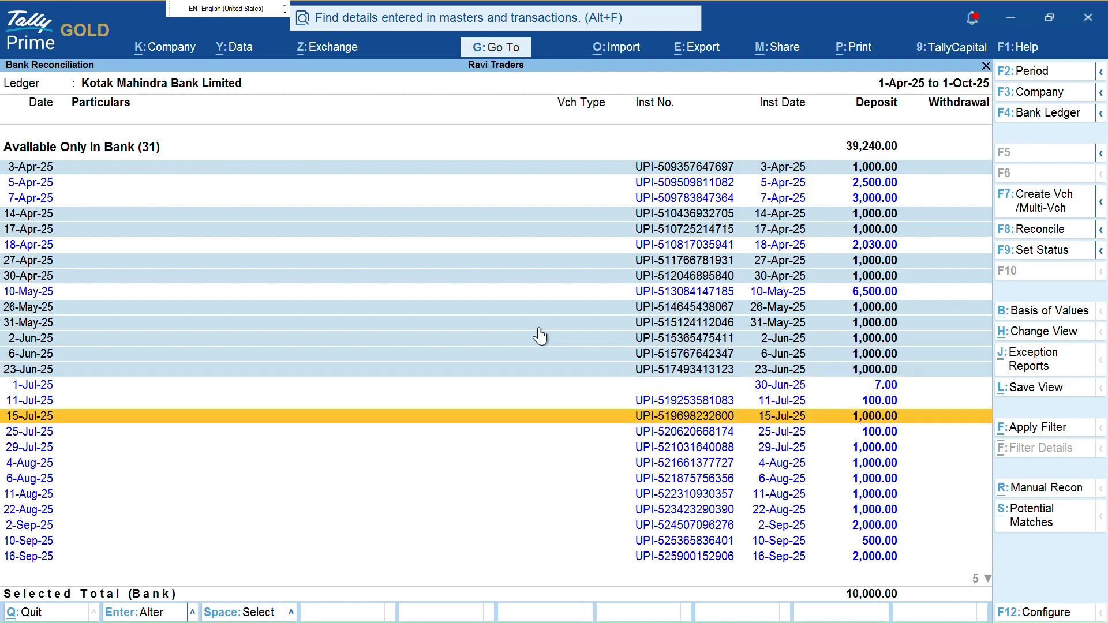
{"action": "key", "text": "space"}
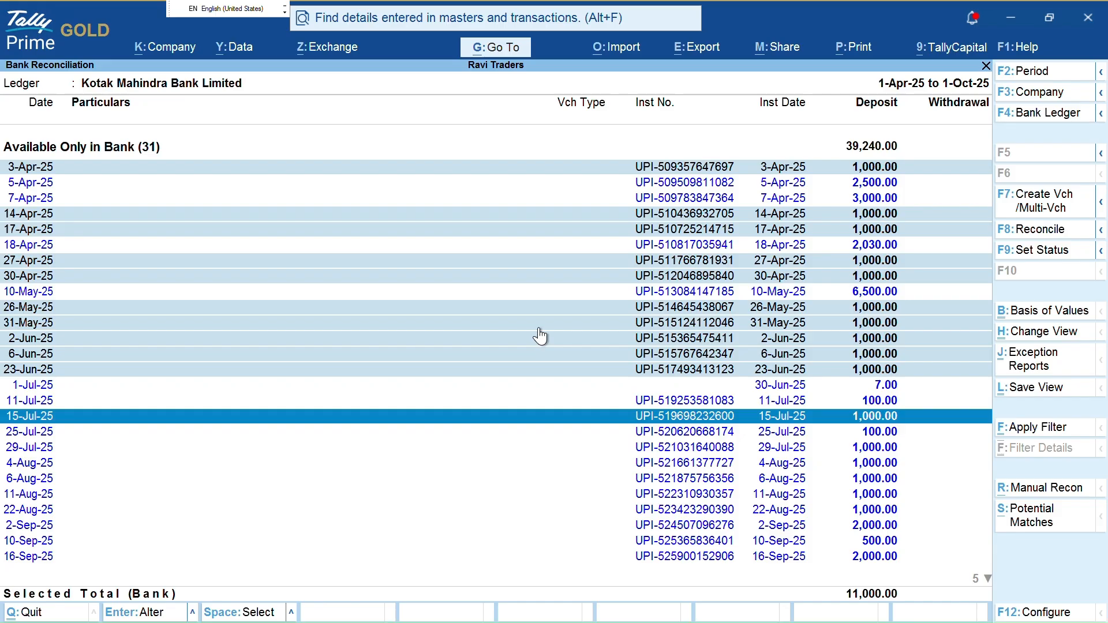
{"action": "key", "text": "alt"}
{"action": "key", "text": "alt"}
{"action": "key", "text": "alt"}
{"action": "key", "text": "alt+F7"}
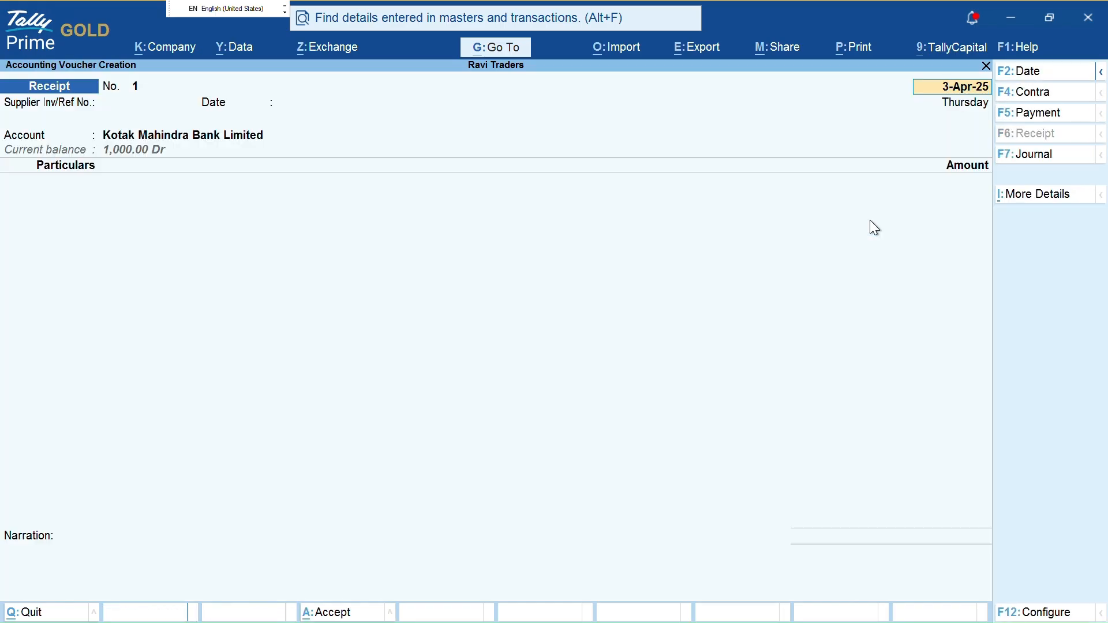
{"action": "key", "text": "Escape"}
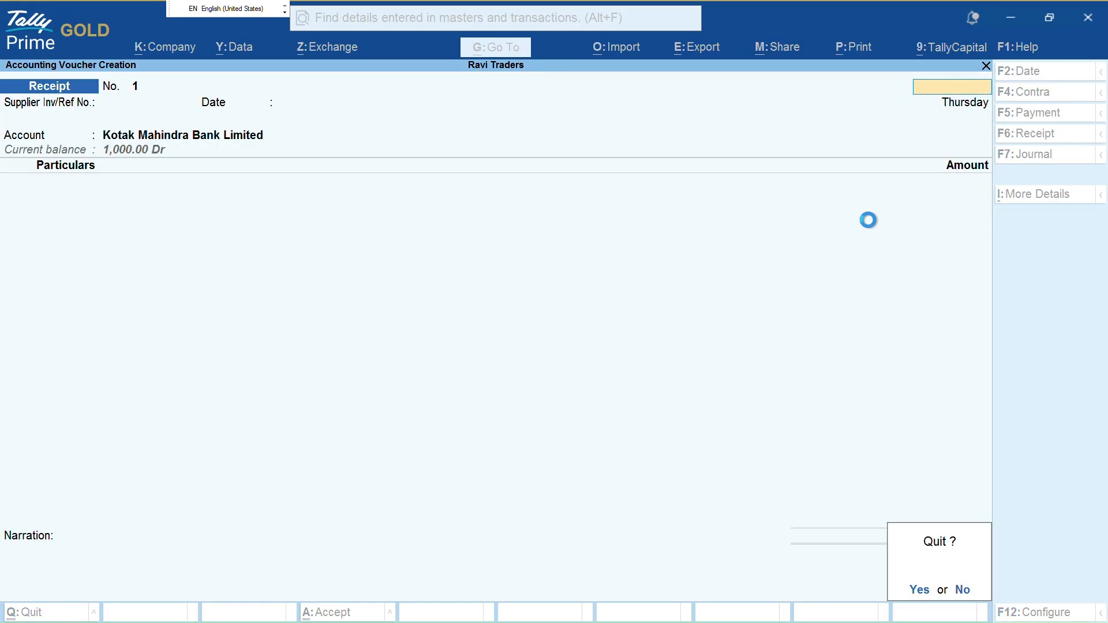
{"action": "key", "text": "y"}
{"action": "key", "text": "F7"}
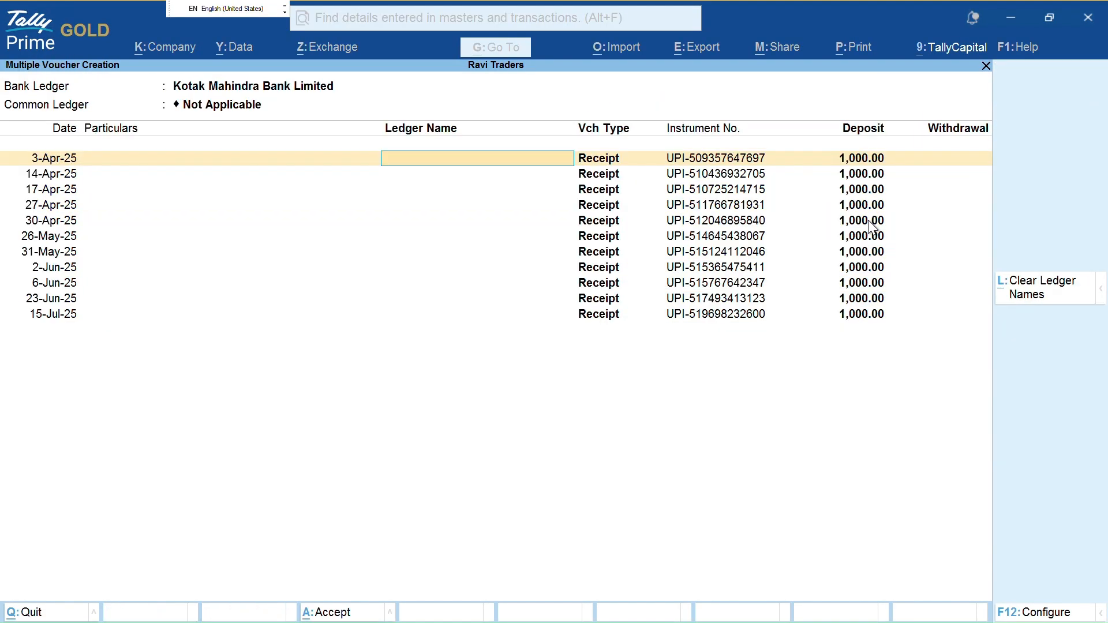
{"action": "key", "text": "Escape"}
{"action": "key", "text": "y"}
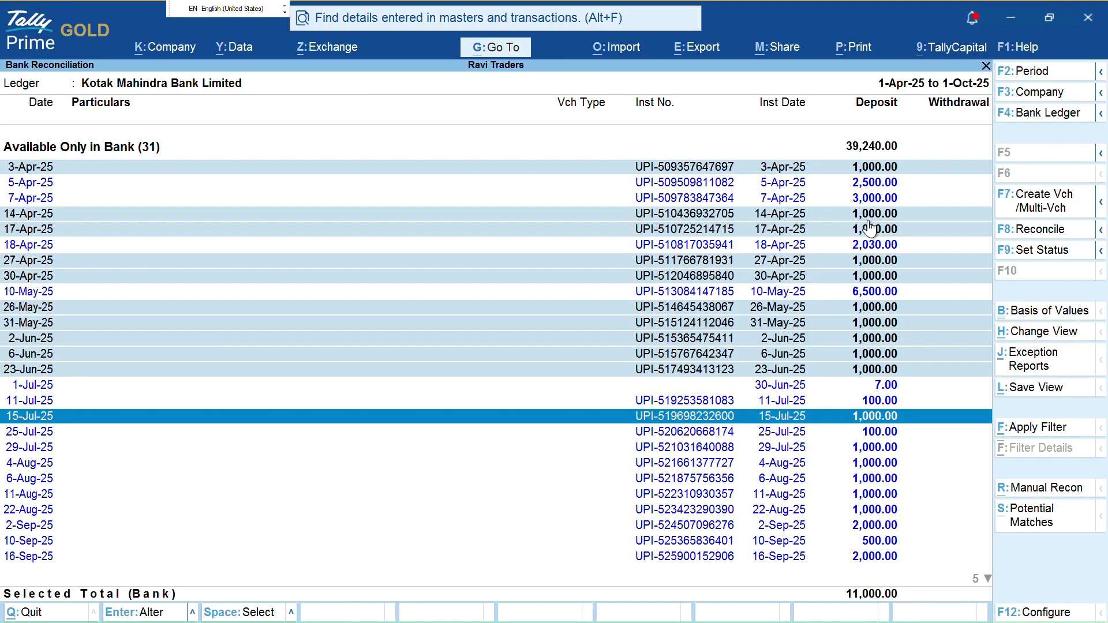
{"action": "key", "text": "F7"}
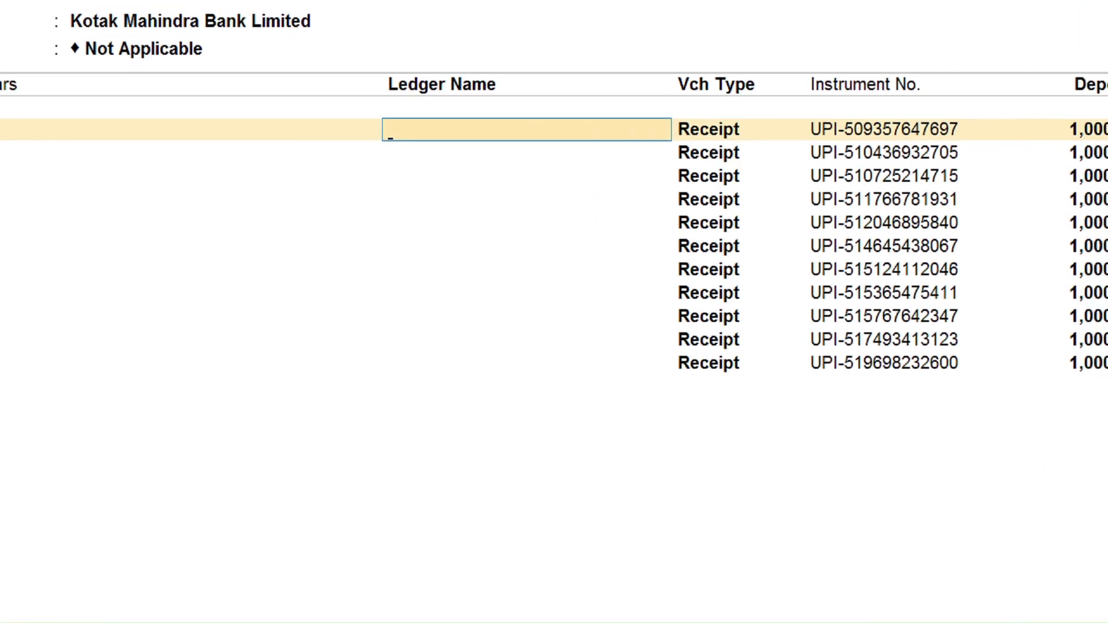
{"action": "mouse_move", "coordinate": [378, 95]}
{"action": "left_mouse_down"}
{"action": "mouse_move", "coordinate": [329, 277]}
{"action": "mouse_move", "coordinate": [668, 329]}
{"action": "mouse_move", "coordinate": [686, 105]}
{"action": "left_mouse_up"}
{"action": "key", "text": "Escape"}
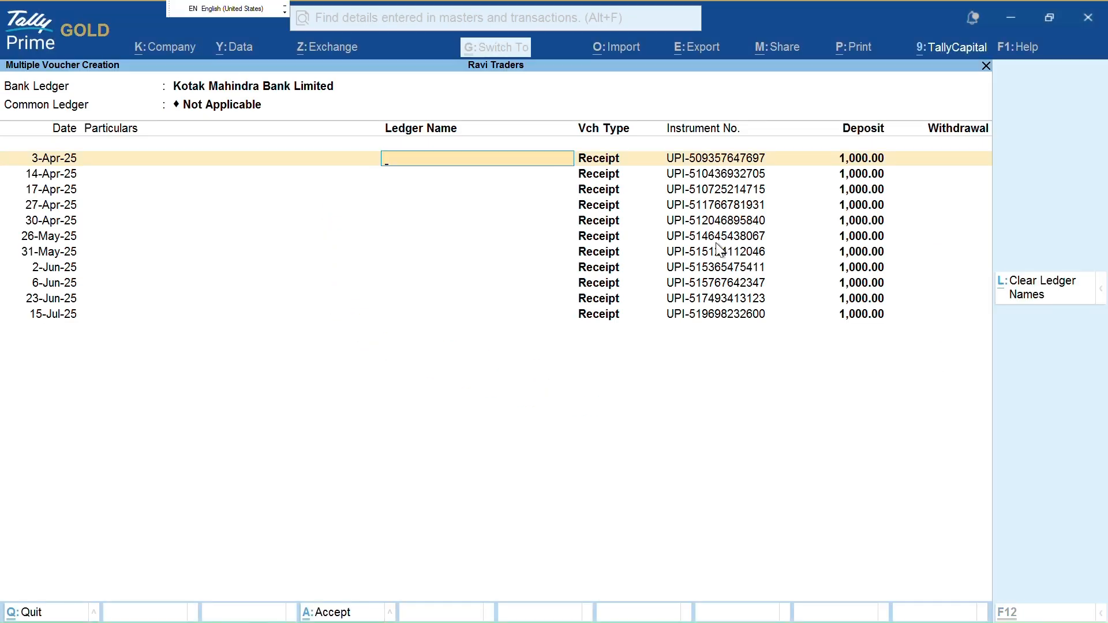
{"action": "key", "text": "ctrl+2"}
{"action": "mouse_move", "coordinate": [809, 130]}
{"action": "left_mouse_down"}
{"action": "mouse_move", "coordinate": [902, 271]}
{"action": "mouse_move", "coordinate": [869, 126]}
{"action": "mouse_move", "coordinate": [828, 139]}
{"action": "left_mouse_up"}
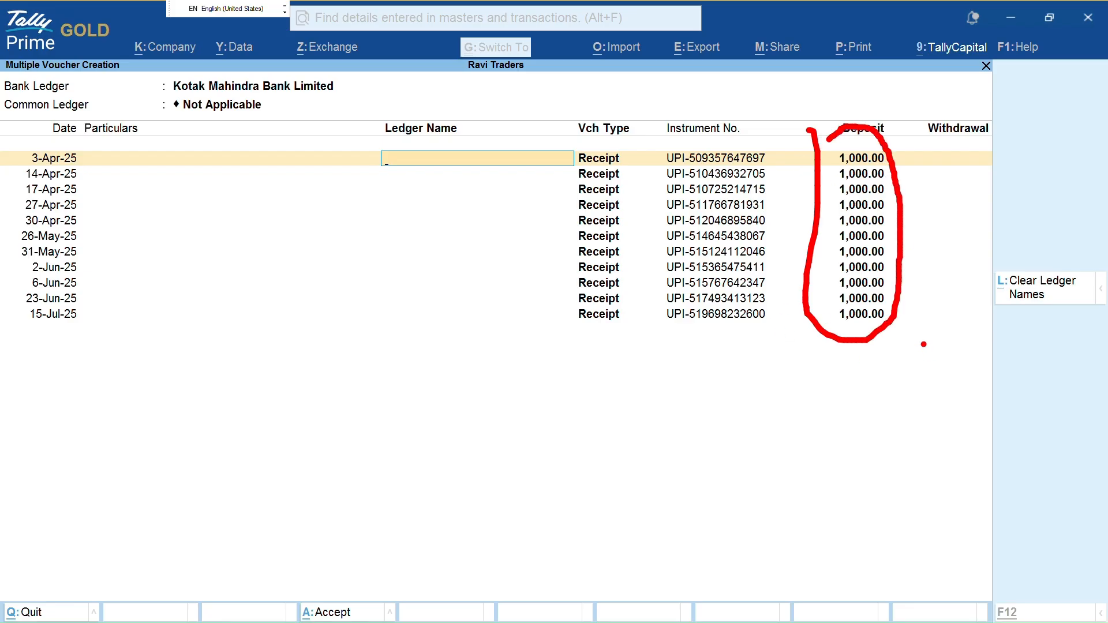
{"action": "key", "text": "Escape"}
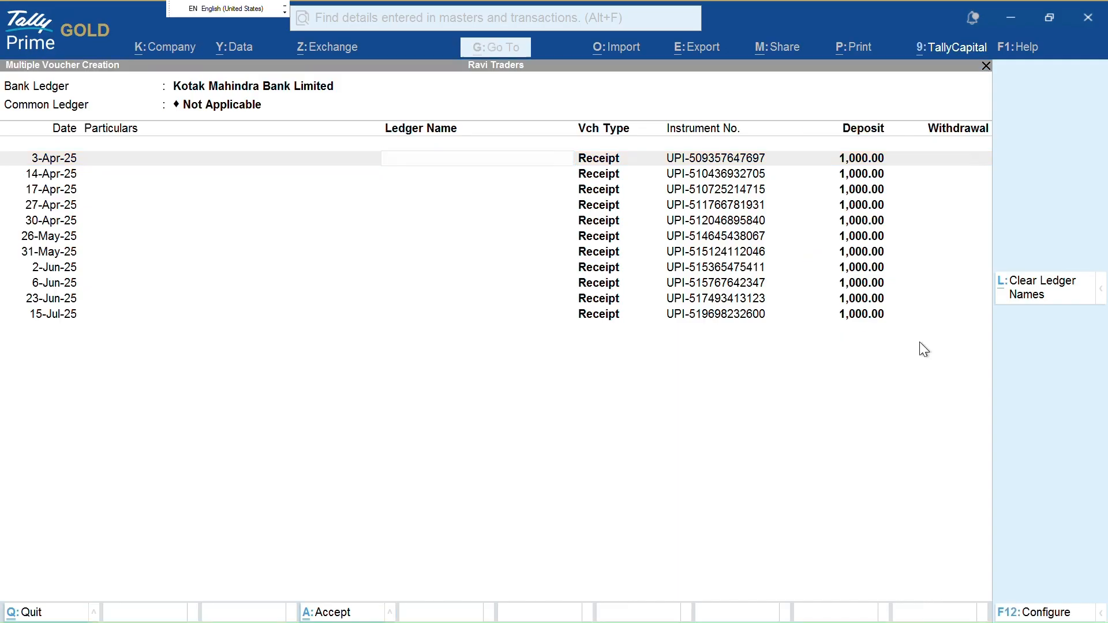
{"action": "type", "text": "P"}
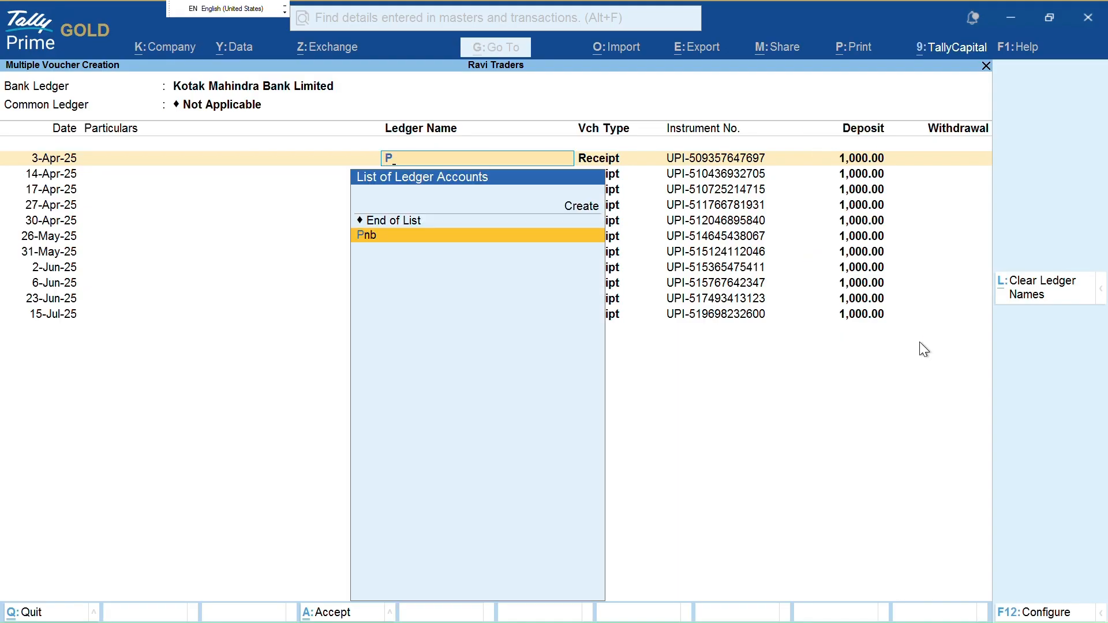
{"action": "key", "text": "Return"}
{"action": "type", "text": "P"}
{"action": "key", "text": "Return"}
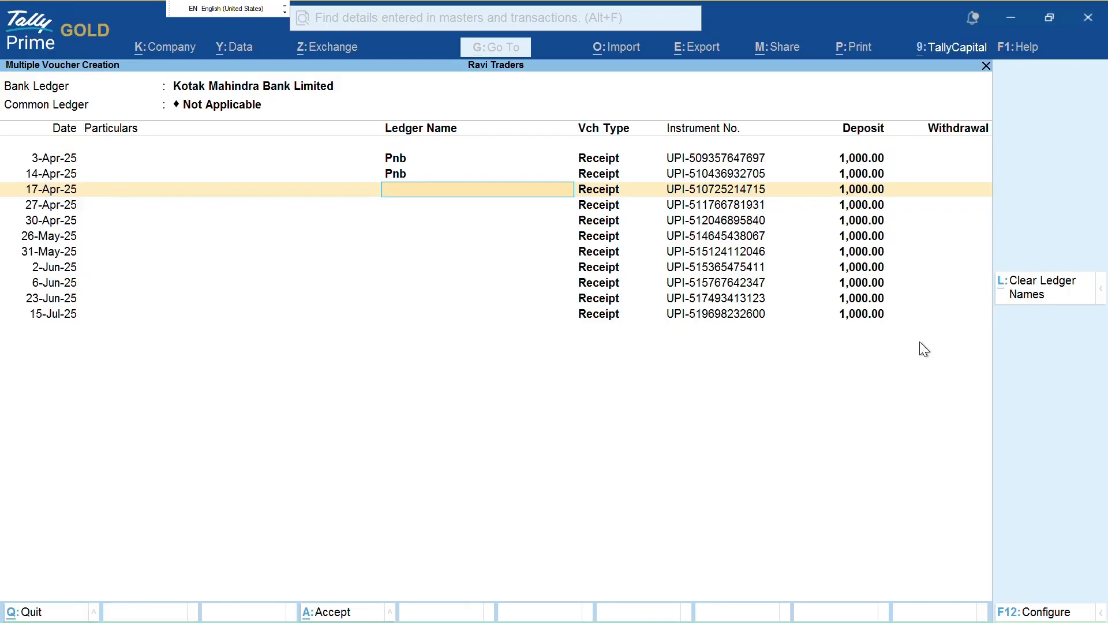
{"action": "key", "text": "alt+c"}
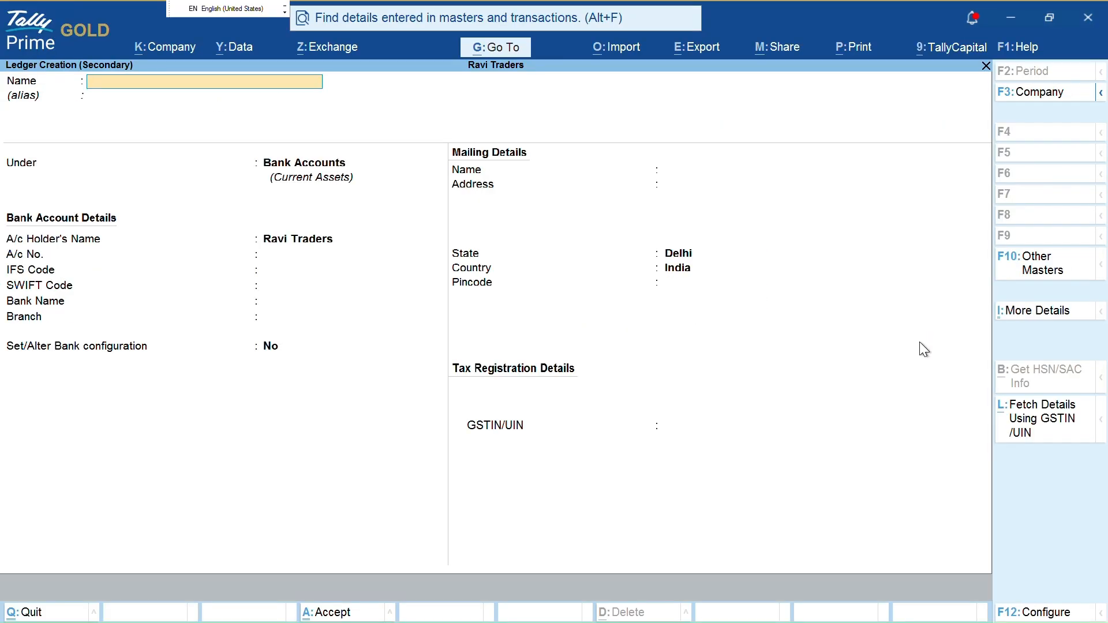
{"action": "key", "text": "Escape"}
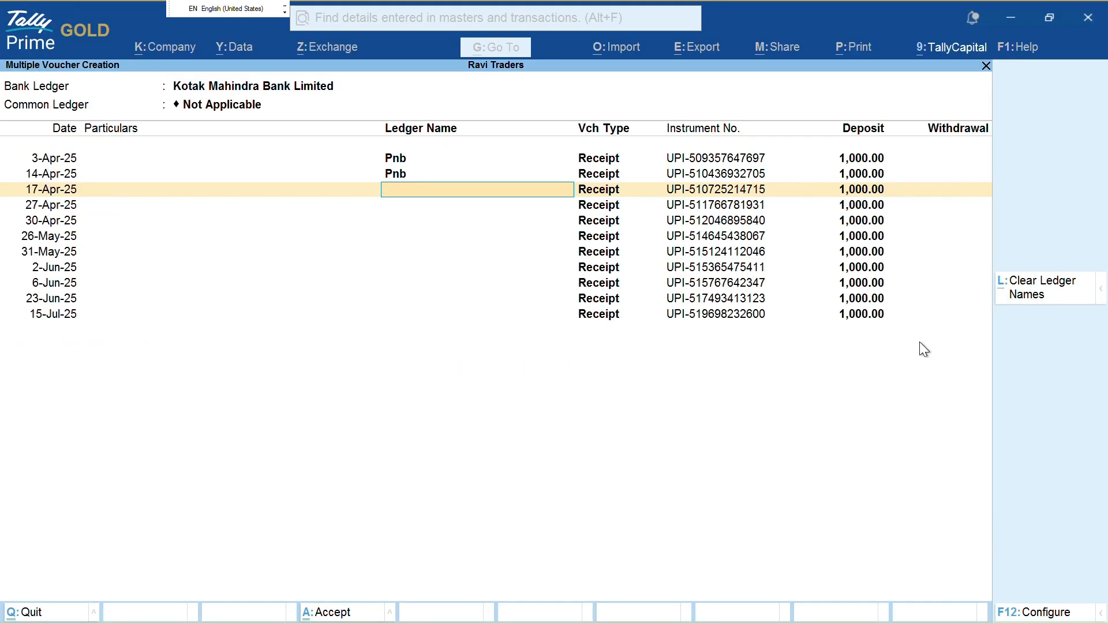
{"action": "key", "text": "Up"}
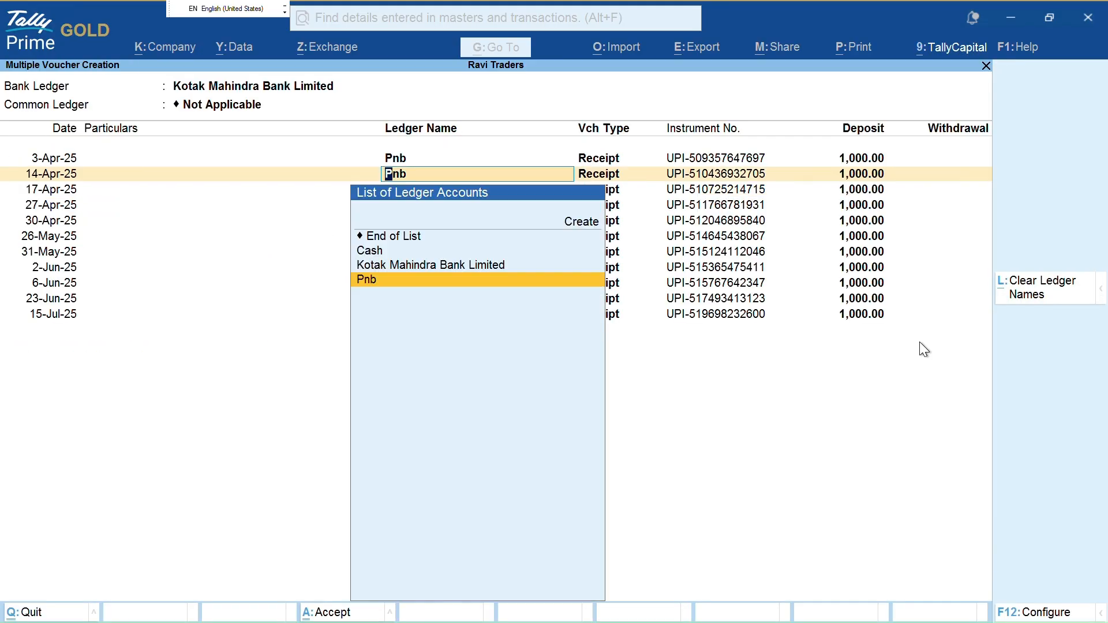
{"action": "key", "text": "alt+l"}
{"action": "key", "text": "Up"}
{"action": "key", "text": "Up"}
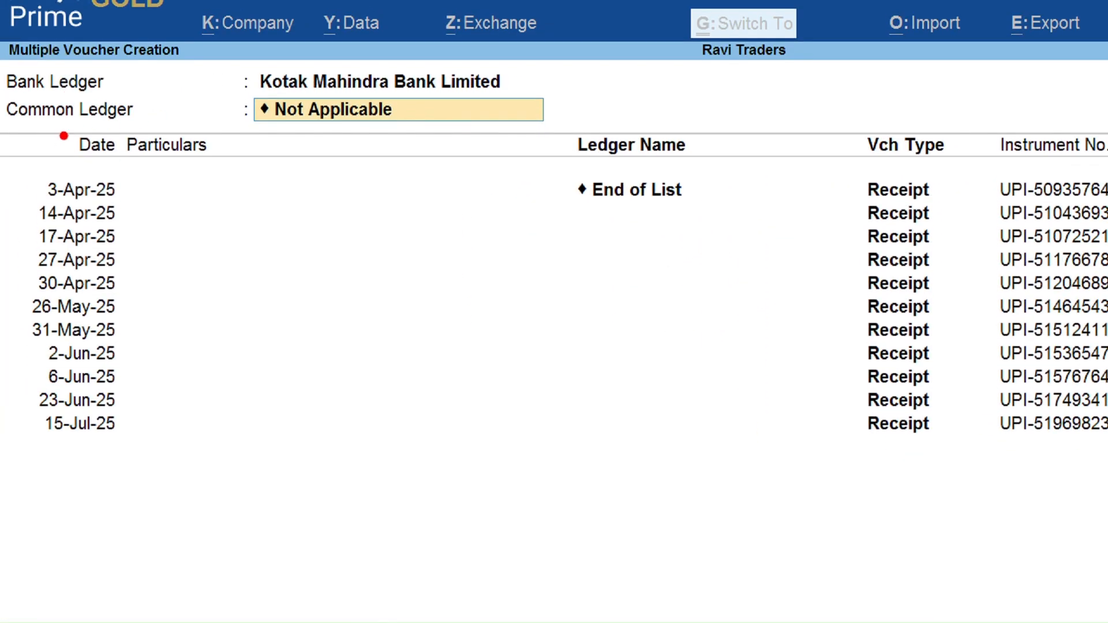
{"action": "mouse_move", "coordinate": [61, 132]}
{"action": "left_mouse_down"}
{"action": "mouse_move", "coordinate": [358, 132]}
{"action": "mouse_move", "coordinate": [594, 64]}
{"action": "mouse_move", "coordinate": [404, 70]}
{"action": "left_mouse_up"}
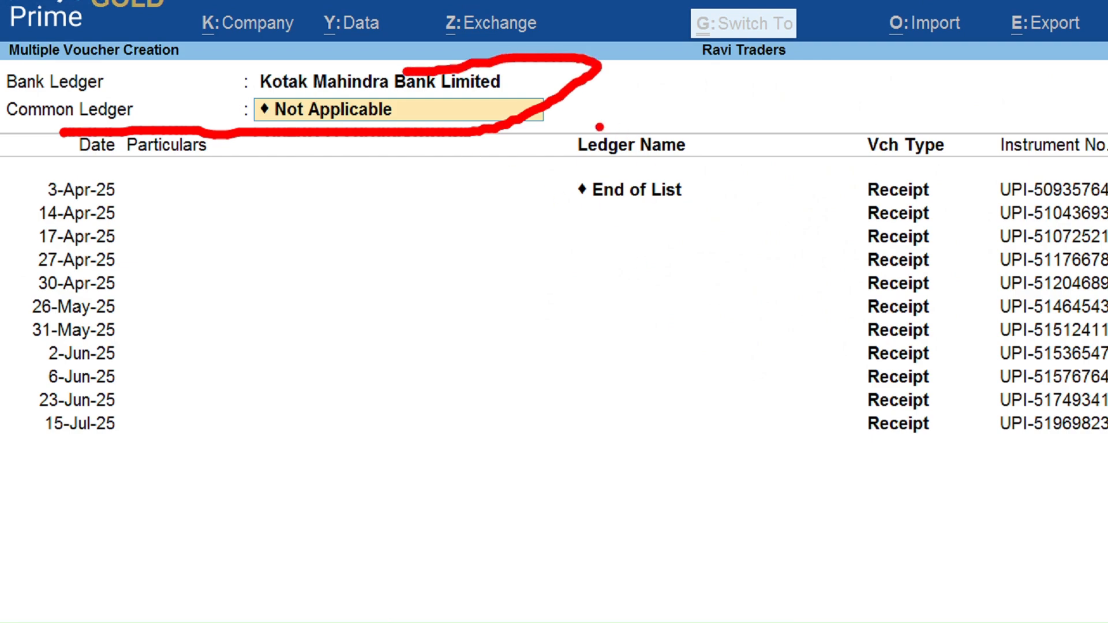
{"action": "mouse_move", "coordinate": [595, 126]}
{"action": "left_mouse_down"}
{"action": "mouse_move", "coordinate": [606, 594]}
{"action": "mouse_move", "coordinate": [725, 69]}
{"action": "mouse_move", "coordinate": [614, 73]}
{"action": "left_mouse_up"}
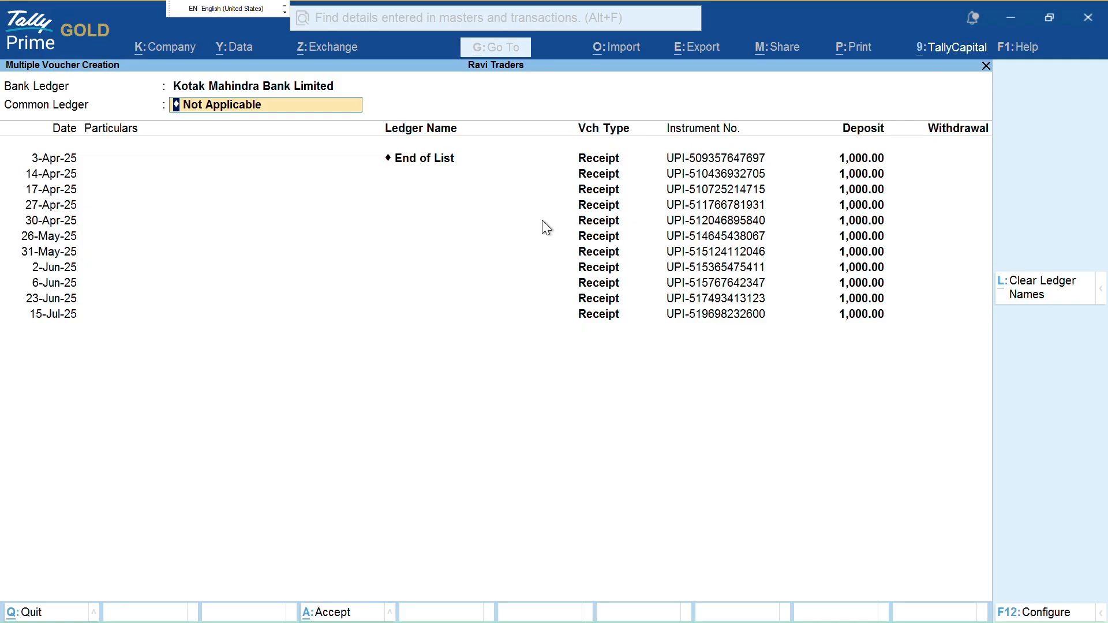
{"action": "type", "text": "Pn"}
{"action": "key", "text": "Return"}
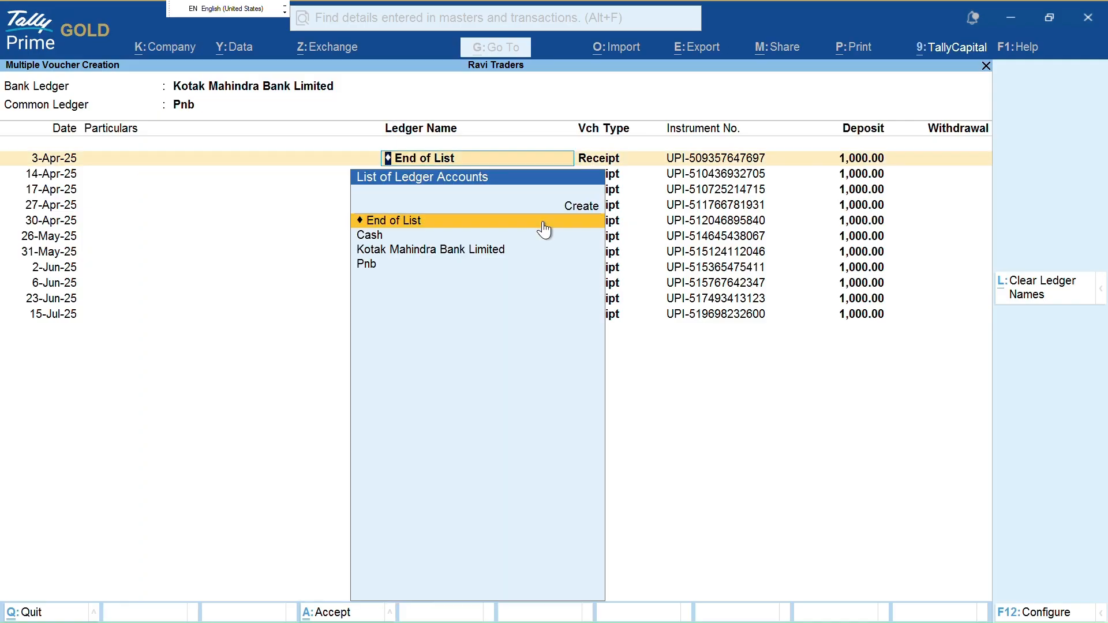
{"action": "key", "text": "Return"}
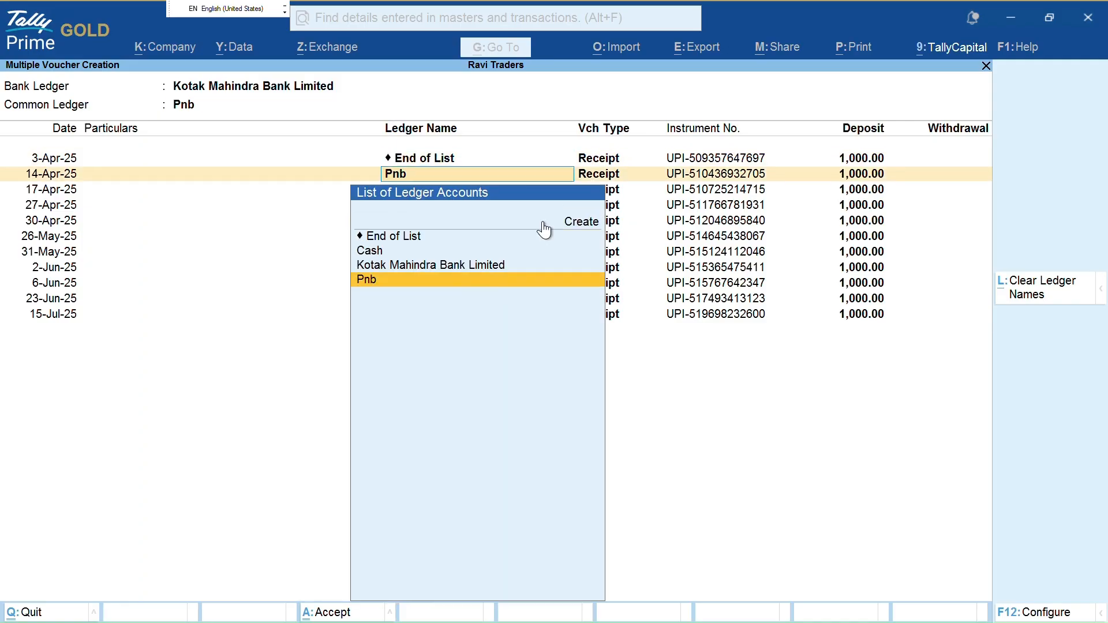
{"action": "key", "text": "BackSpace"}
{"action": "key", "text": "Down"}
{"action": "key", "text": "Down"}
{"action": "key", "text": "Down"}
{"action": "key", "text": "Return"}
{"action": "key", "text": "Return"}
{"action": "key", "text": "Return"}
{"action": "key", "text": "Return"}
{"action": "key", "text": "Return"}
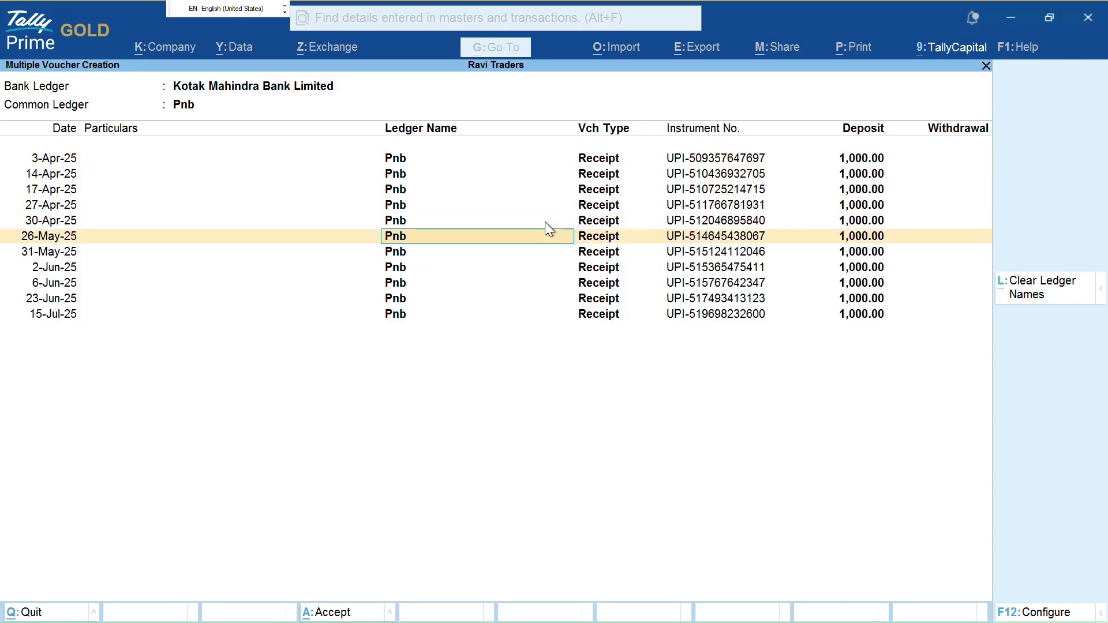
{"action": "key", "text": "ctrl"}
{"action": "key", "text": "ctrl+1"}
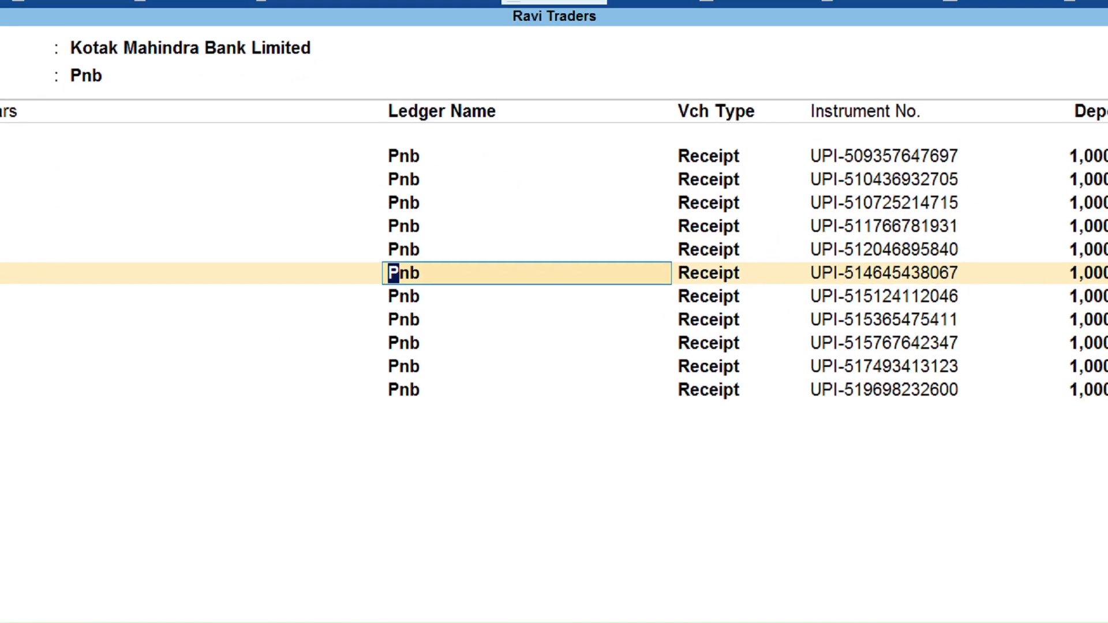
{"action": "left_click", "coordinate": [379, 156]}
{"action": "mouse_move", "coordinate": [41, 52]}
{"action": "left_mouse_down"}
{"action": "mouse_move", "coordinate": [110, 125]}
{"action": "mouse_move", "coordinate": [141, 80]}
{"action": "left_mouse_up"}
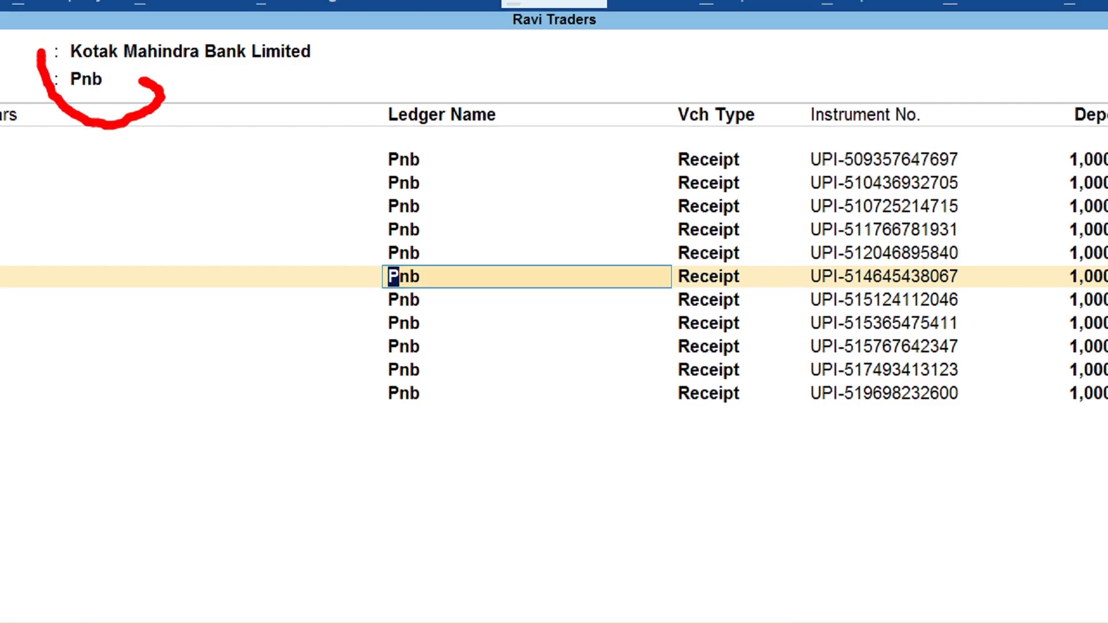
{"action": "mouse_move", "coordinate": [343, 99]}
{"action": "left_mouse_down"}
{"action": "mouse_move", "coordinate": [344, 112]}
{"action": "mouse_move", "coordinate": [606, 272]}
{"action": "mouse_move", "coordinate": [511, 23]}
{"action": "left_mouse_up"}
{"action": "key", "text": "Escape"}
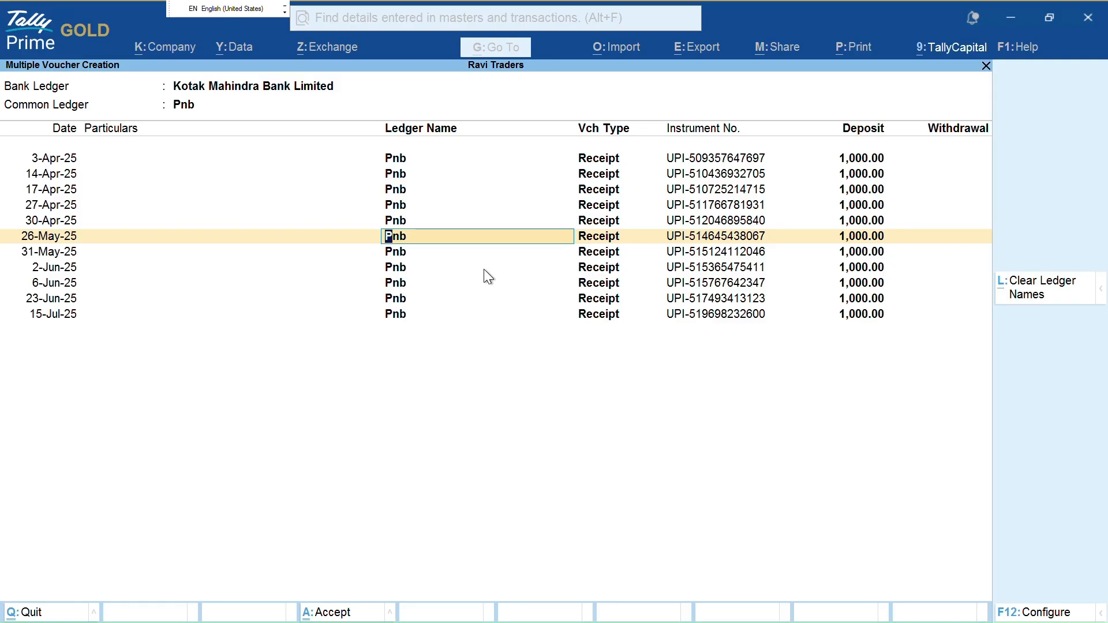
{"action": "key", "text": "alt+l"}
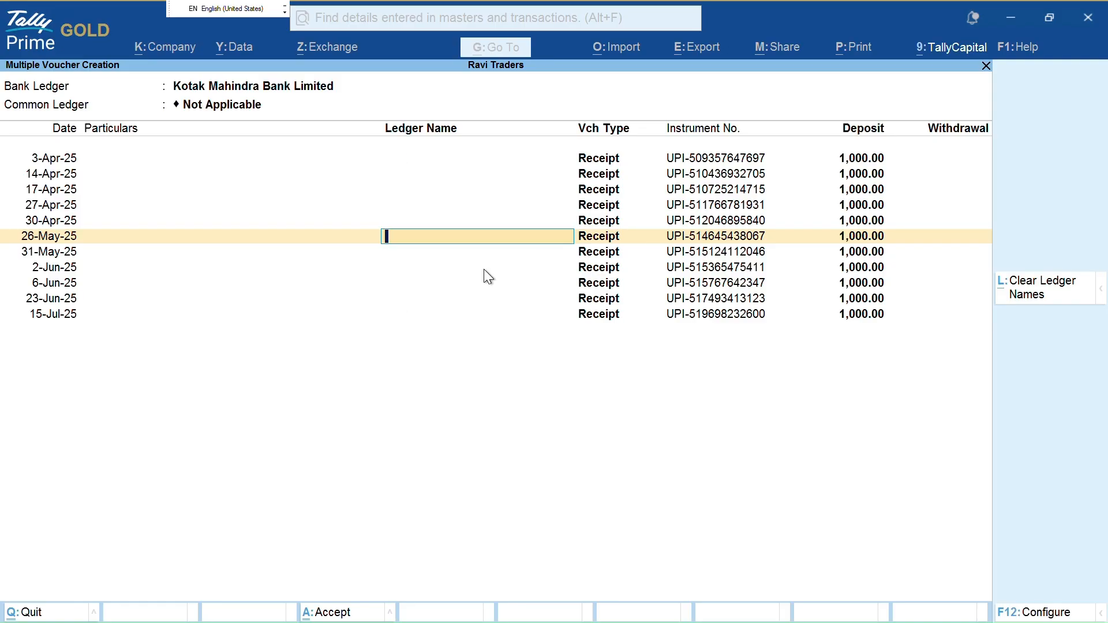
Assign Pnb as the ledger for the 3-Apr through 26-May-25 receipt rows
{"action": "key", "text": "Up"}
{"action": "key", "text": "Up"}
{"action": "key", "text": "Up"}
{"action": "key", "text": "Up"}
{"action": "key", "text": "Up"}
{"action": "key", "text": "Up"}
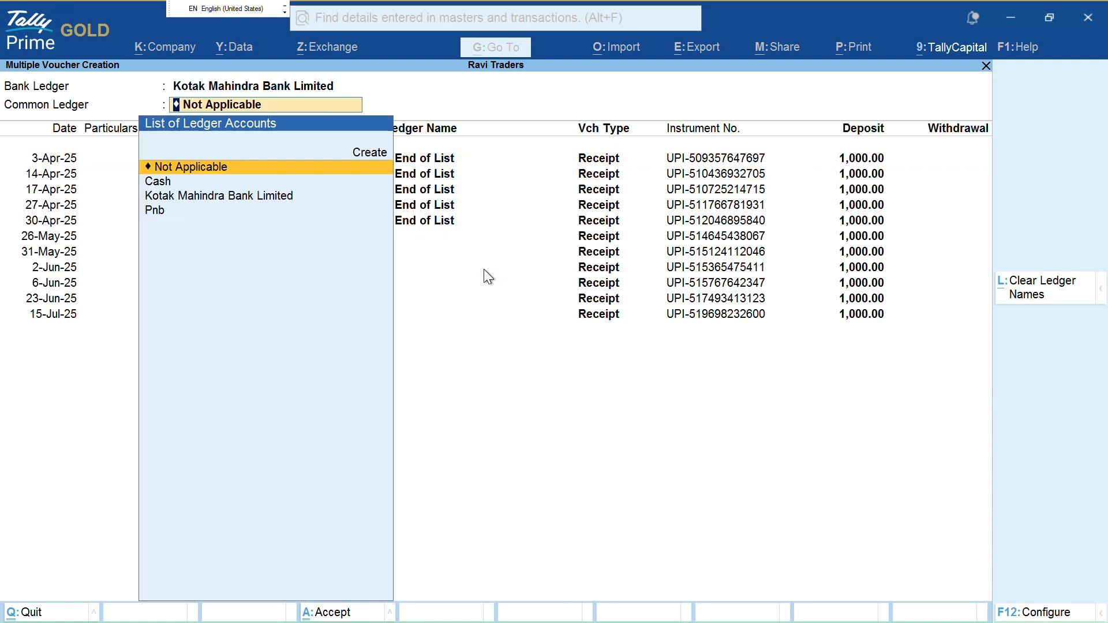
{"action": "key", "text": "Return"}
{"action": "key", "text": "Return"}
{"action": "key", "text": "Up"}
{"action": "key", "text": "Down"}
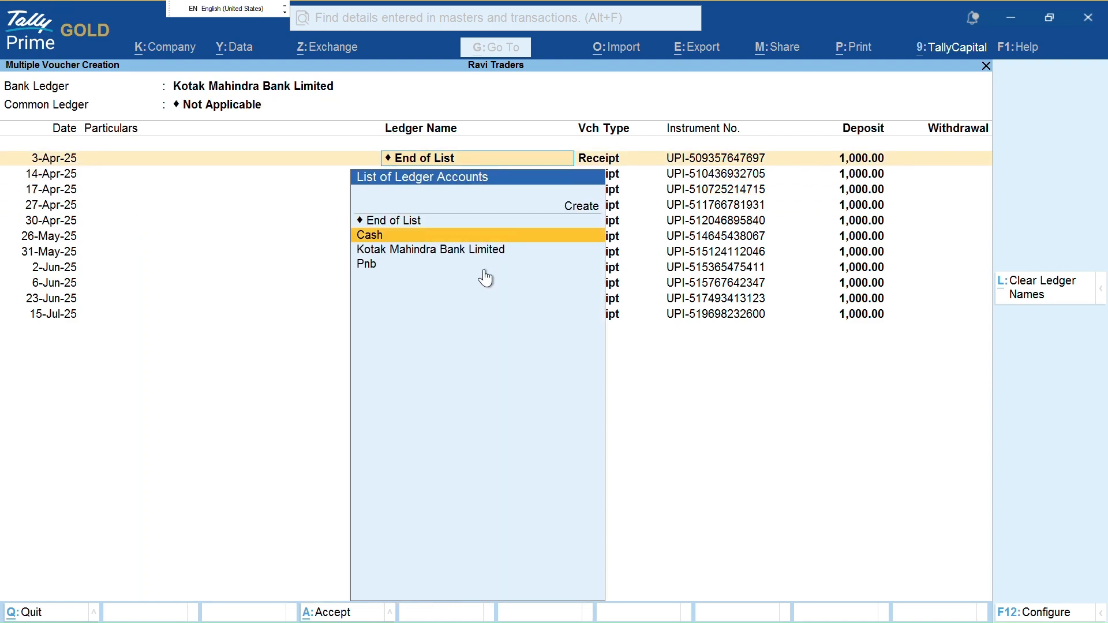
{"action": "key", "text": "Up"}
{"action": "key", "text": "Down"}
{"action": "key", "text": "Down"}
{"action": "key", "text": "Down"}
{"action": "key", "text": "Return"}
{"action": "key", "text": "Down"}
{"action": "key", "text": "Down"}
{"action": "key", "text": "Down"}
{"action": "key", "text": "Return"}
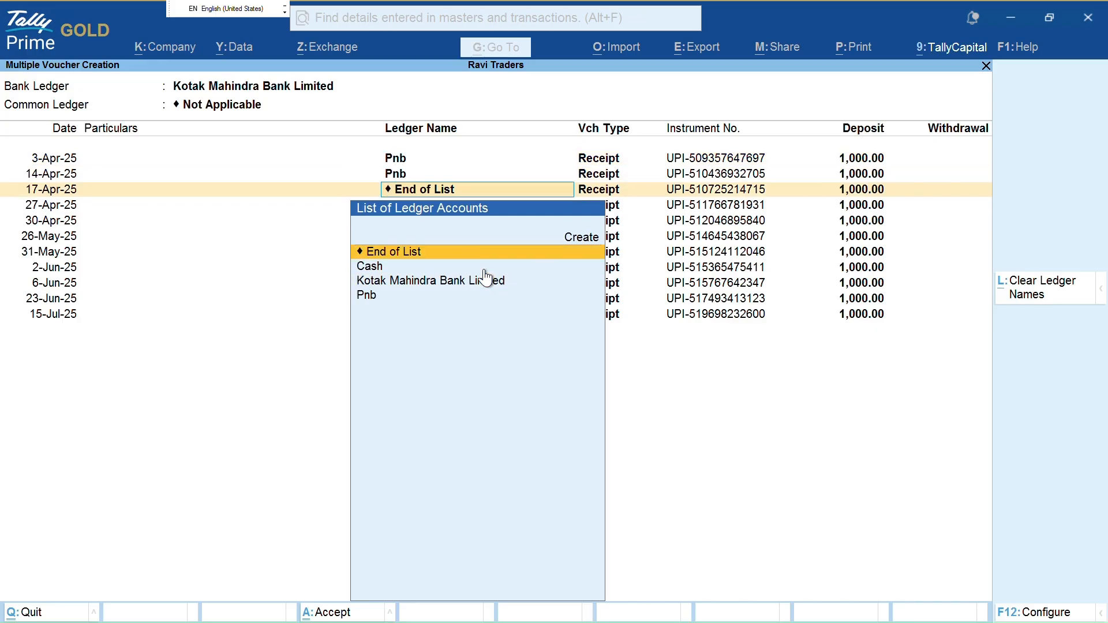
{"action": "key", "text": "Down"}
{"action": "key", "text": "Down"}
{"action": "key", "text": "Down"}
{"action": "key", "text": "Return"}
{"action": "key", "text": "Up"}
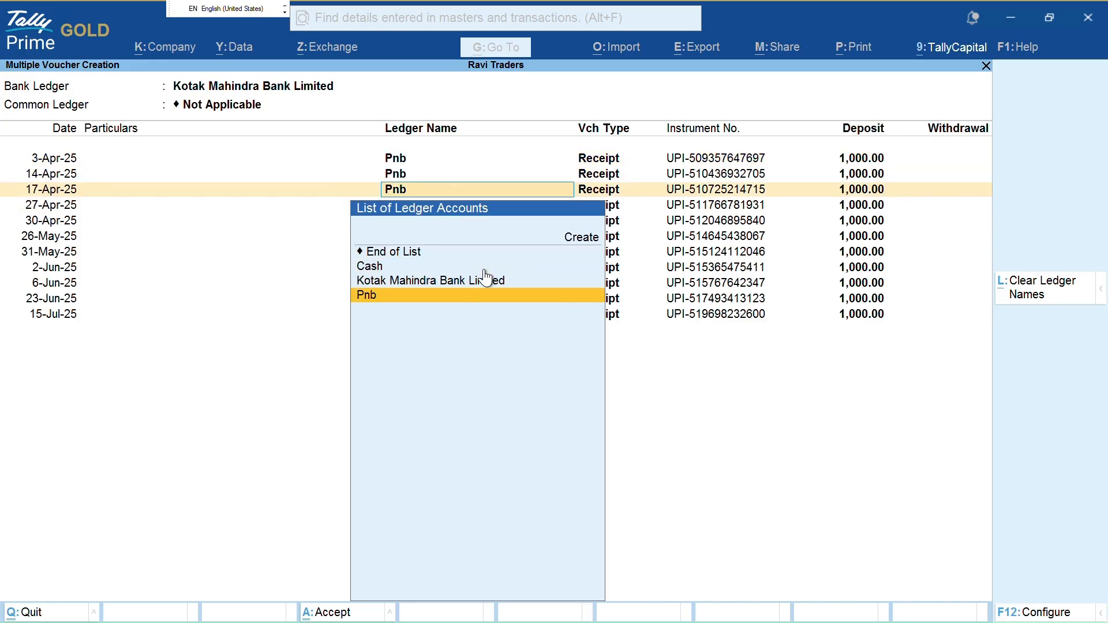
{"action": "key", "text": "Down"}
{"action": "type", "text": "p"}
{"action": "key", "text": "Return"}
{"action": "type", "text": "p"}
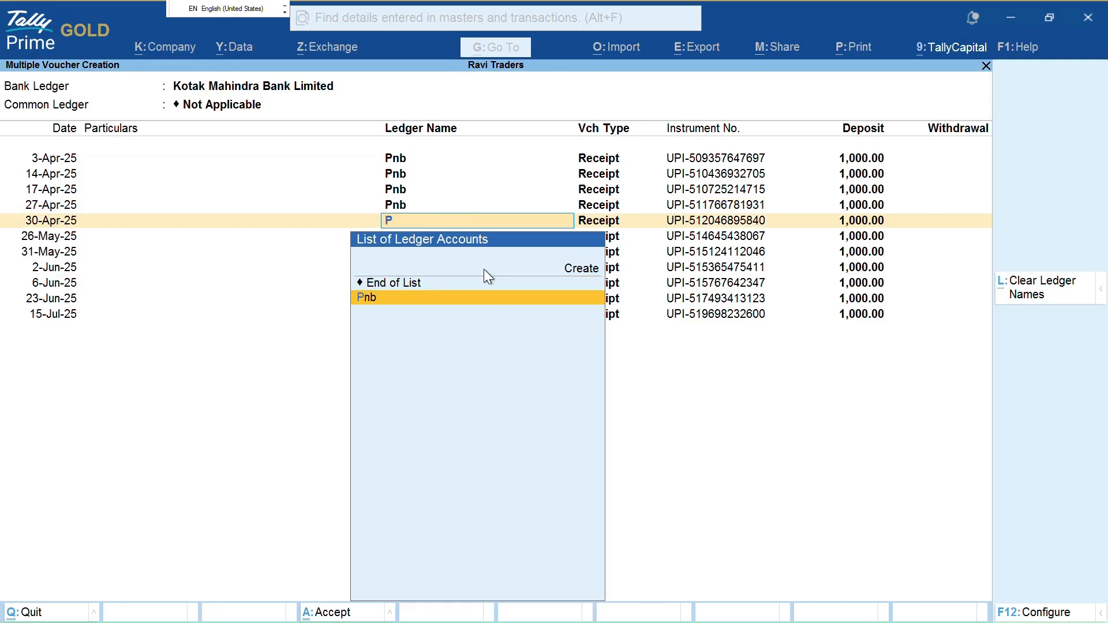
{"action": "key", "text": "Return"}
{"action": "type", "text": "p"}
{"action": "key", "text": "Return"}
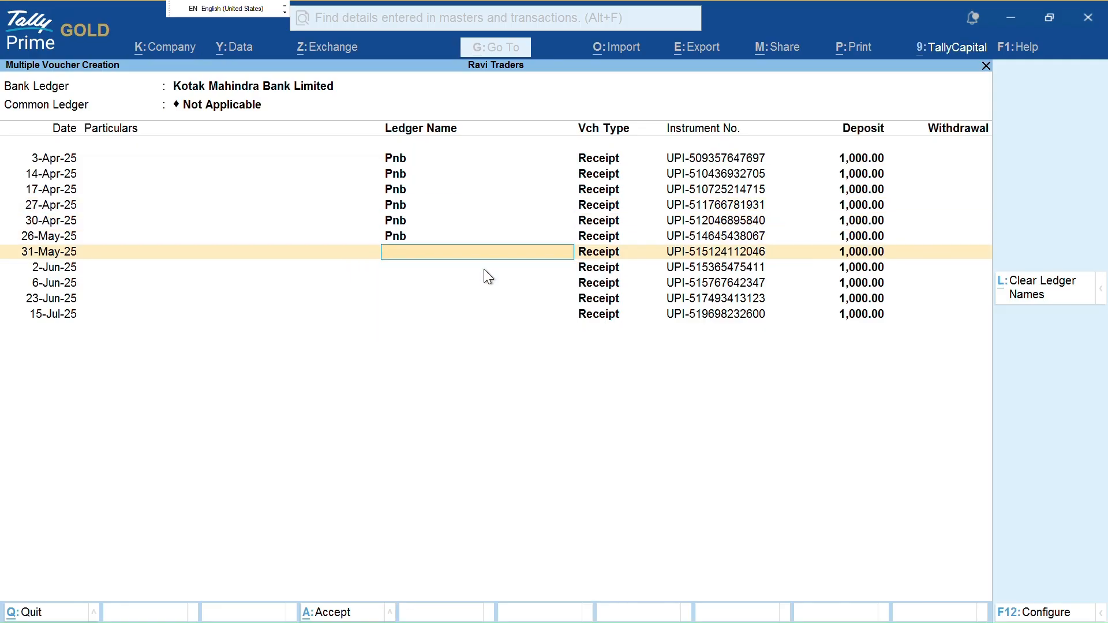
Set Pnb as the common ledger for every entry and create the receipt vouchers
{"action": "key", "text": "Up"}
{"action": "key", "text": "Up"}
{"action": "key", "text": "Up"}
{"action": "key", "text": "Up"}
{"action": "key", "text": "Up"}
{"action": "key", "text": "Up"}
{"action": "key", "text": "Up"}
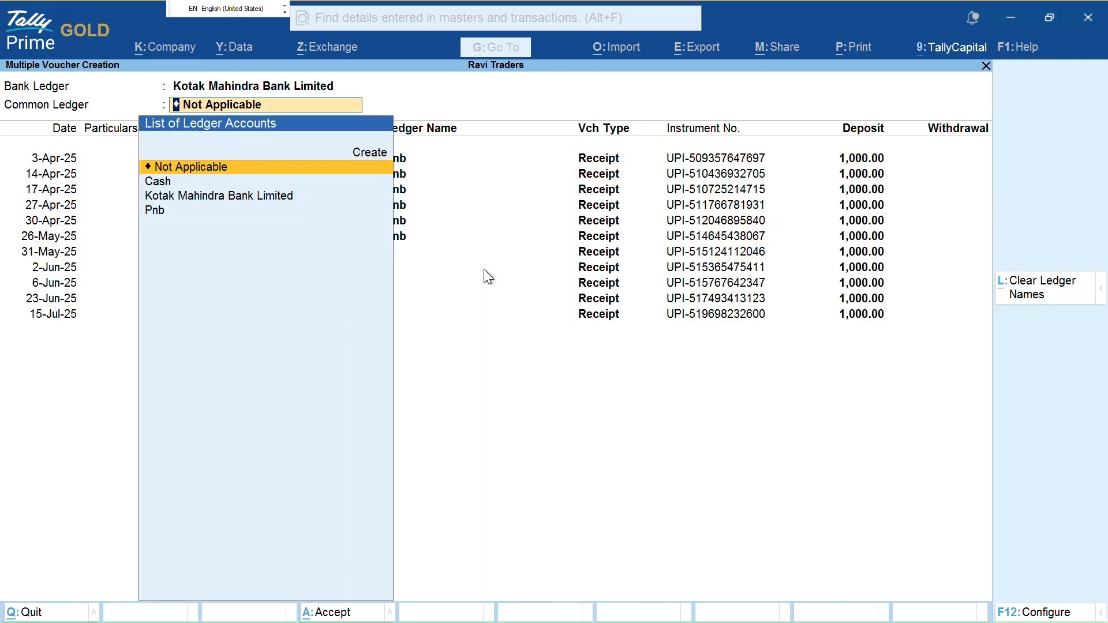
{"action": "type", "text": "p"}
{"action": "key", "text": "Return"}
{"action": "key", "text": "Down"}
{"action": "key", "text": "Down"}
{"action": "key", "text": "Down"}
{"action": "key", "text": "Down"}
{"action": "key", "text": "Down"}
{"action": "key", "text": "Down"}
{"action": "key", "text": "Down"}
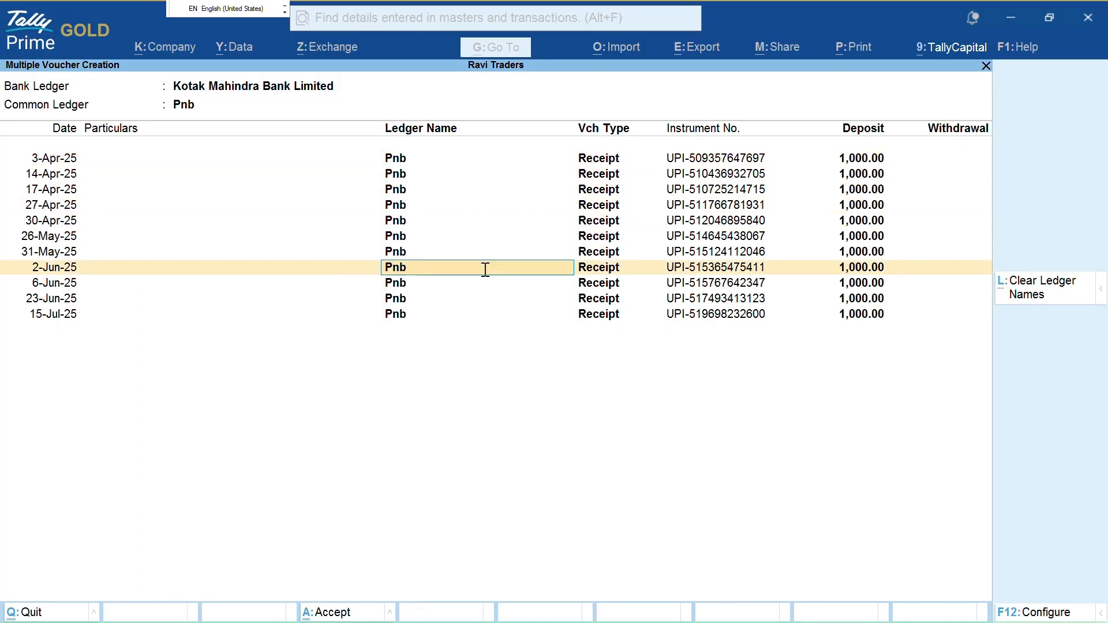
{"action": "key", "text": "Down"}
{"action": "key", "text": "Down"}
{"action": "key", "text": "Down"}
{"action": "key", "text": "ctrl+a"}
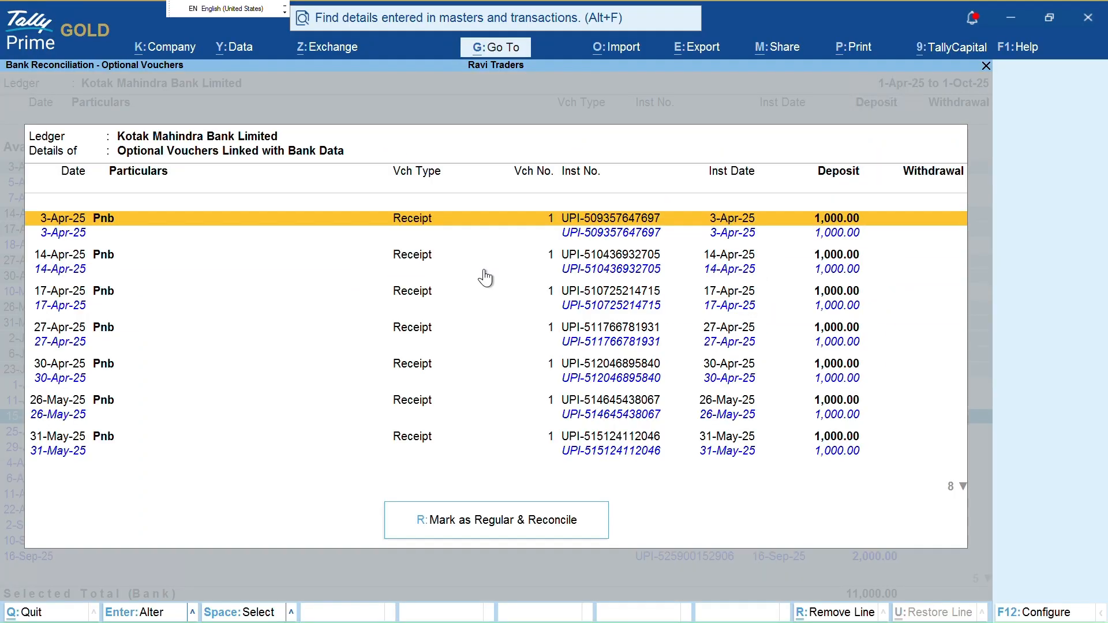
Review the Optional Vouchers list of Pnb receipts linked with Kotak bank data
{"action": "key", "text": "ctrl+1"}
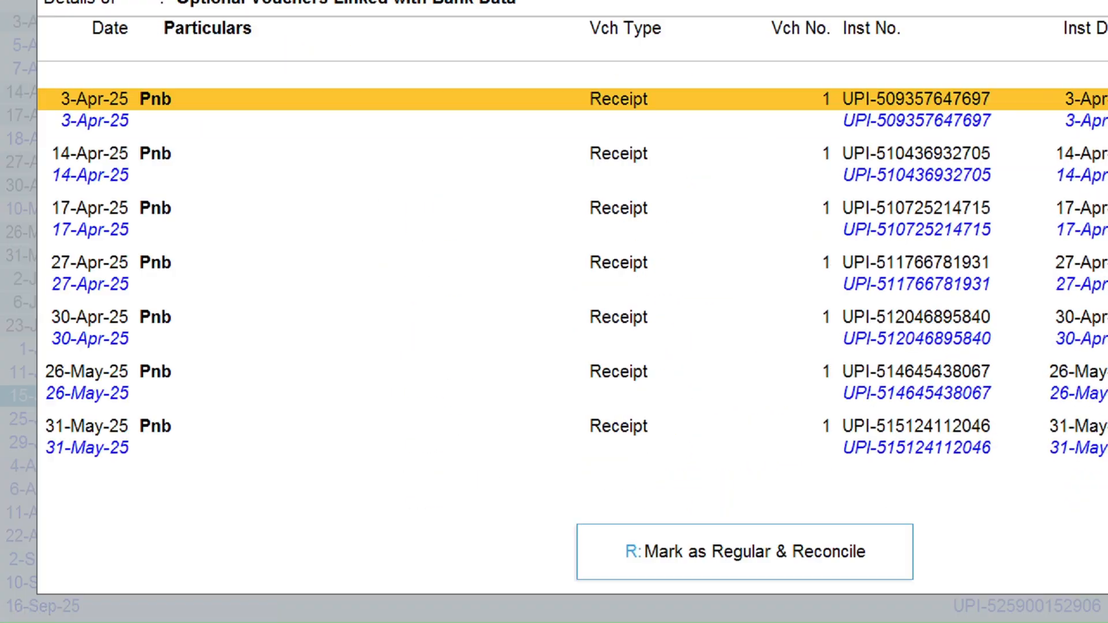
{"action": "left_click", "coordinate": [91, 359]}
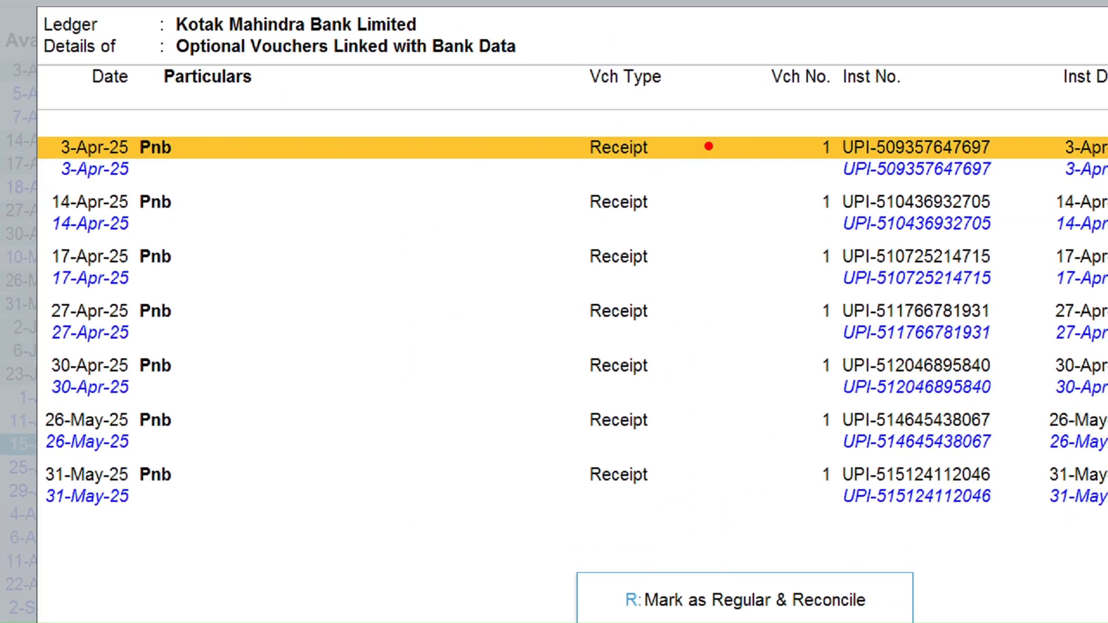
{"action": "mouse_move", "coordinate": [682, 144]}
{"action": "left_mouse_down"}
{"action": "mouse_move", "coordinate": [820, 148]}
{"action": "mouse_move", "coordinate": [804, 162]}
{"action": "left_mouse_up"}
{"action": "left_click_drag", "start_coordinate": [722, 167], "coordinate": [786, 165]}
{"action": "mouse_move", "coordinate": [776, 157]}
{"action": "left_mouse_down"}
{"action": "mouse_move", "coordinate": [799, 186]}
{"action": "mouse_move", "coordinate": [770, 206]}
{"action": "left_mouse_up"}
{"action": "left_click_drag", "start_coordinate": [843, 181], "coordinate": [990, 183]}
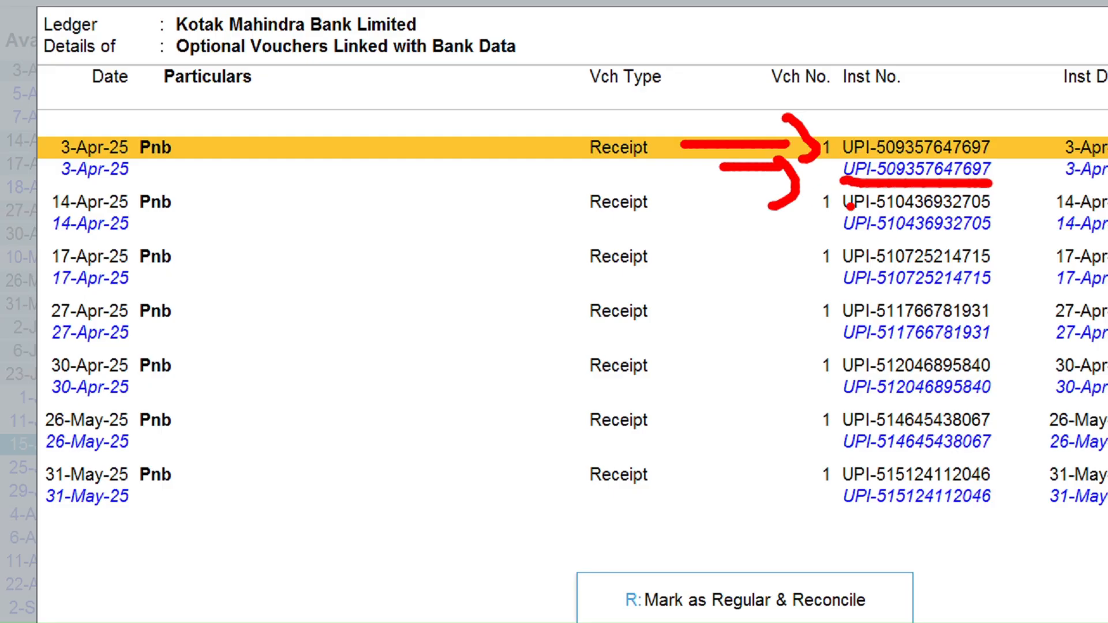
{"action": "mouse_move", "coordinate": [827, 156]}
{"action": "left_mouse_down"}
{"action": "mouse_move", "coordinate": [834, 184]}
{"action": "mouse_move", "coordinate": [1036, 195]}
{"action": "left_mouse_up"}
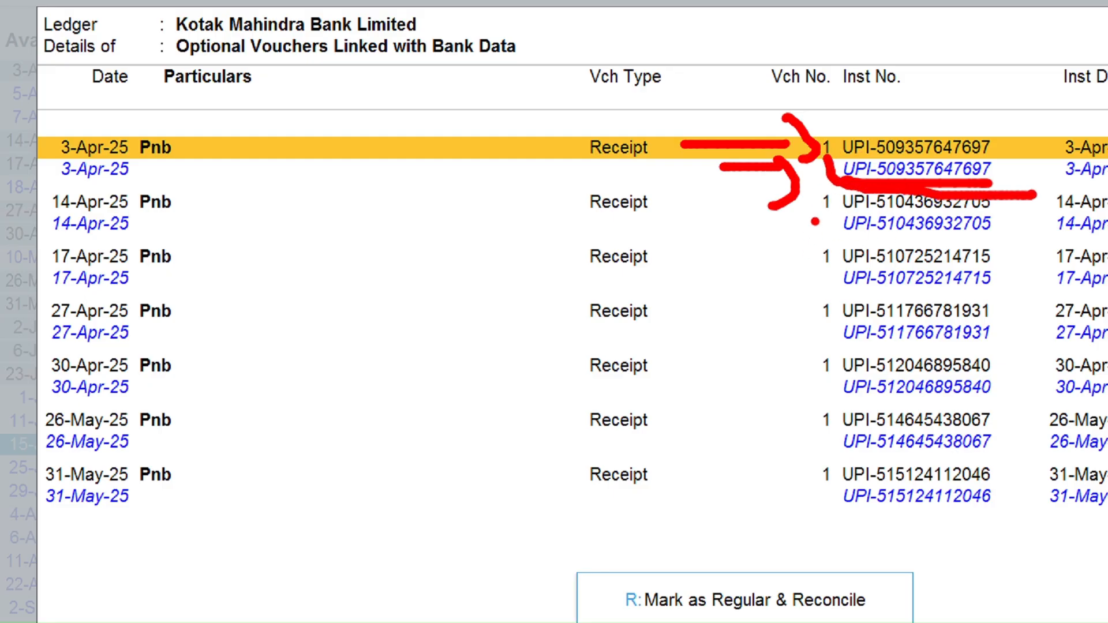
{"action": "mouse_move", "coordinate": [820, 200]}
{"action": "left_mouse_down"}
{"action": "mouse_move", "coordinate": [821, 210]}
{"action": "mouse_move", "coordinate": [865, 211]}
{"action": "left_mouse_up"}
Mark the optional Pnb receipts as regular and reconcile them, confirming Yes
{"action": "key", "text": "Escape"}
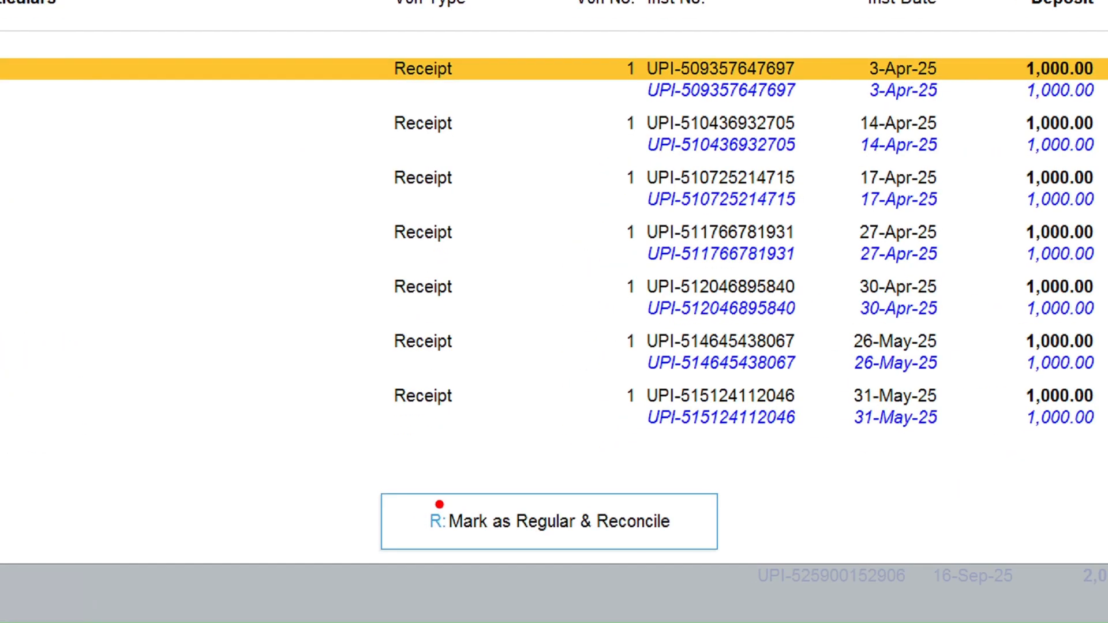
{"action": "mouse_move", "coordinate": [417, 479]}
{"action": "left_mouse_down"}
{"action": "mouse_move", "coordinate": [458, 576]}
{"action": "mouse_move", "coordinate": [428, 441]}
{"action": "left_mouse_up"}
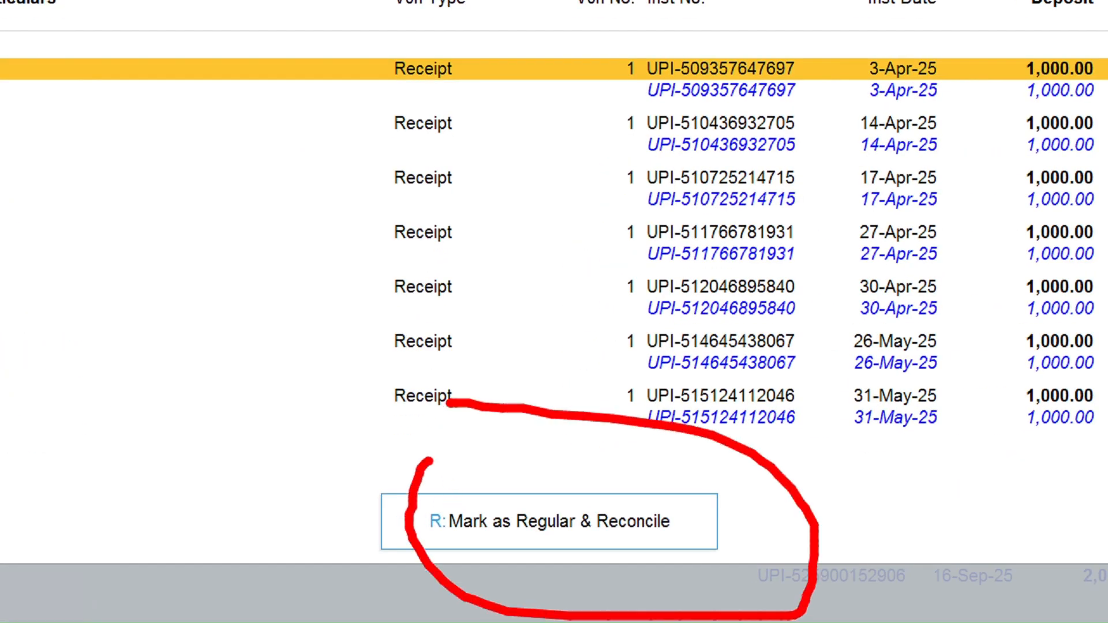
{"action": "key", "text": "Escape"}
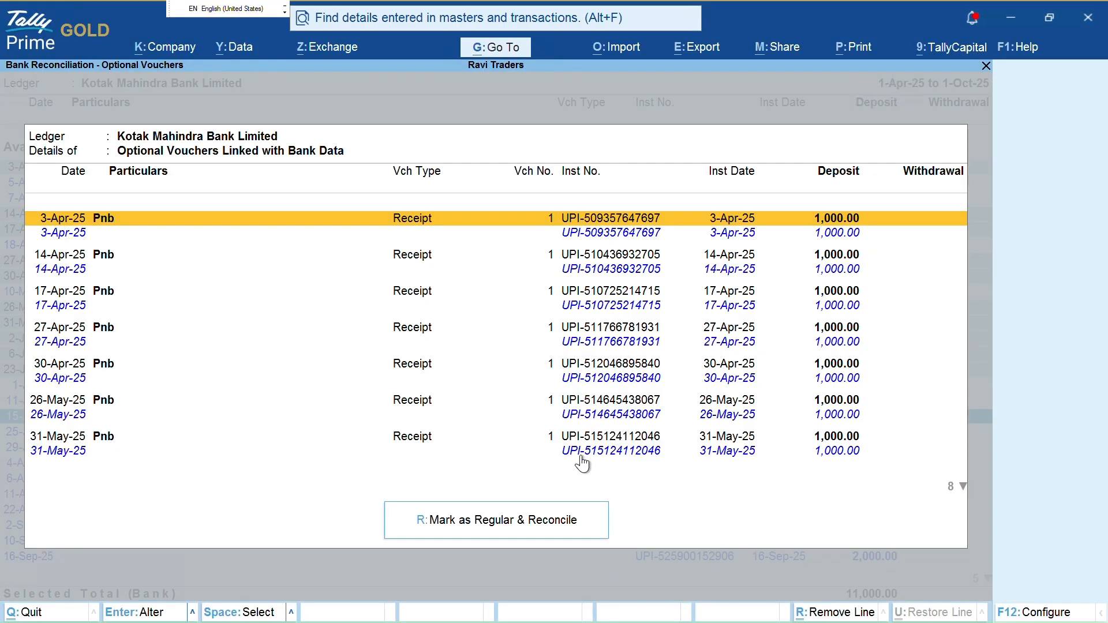
{"action": "key", "text": "r"}
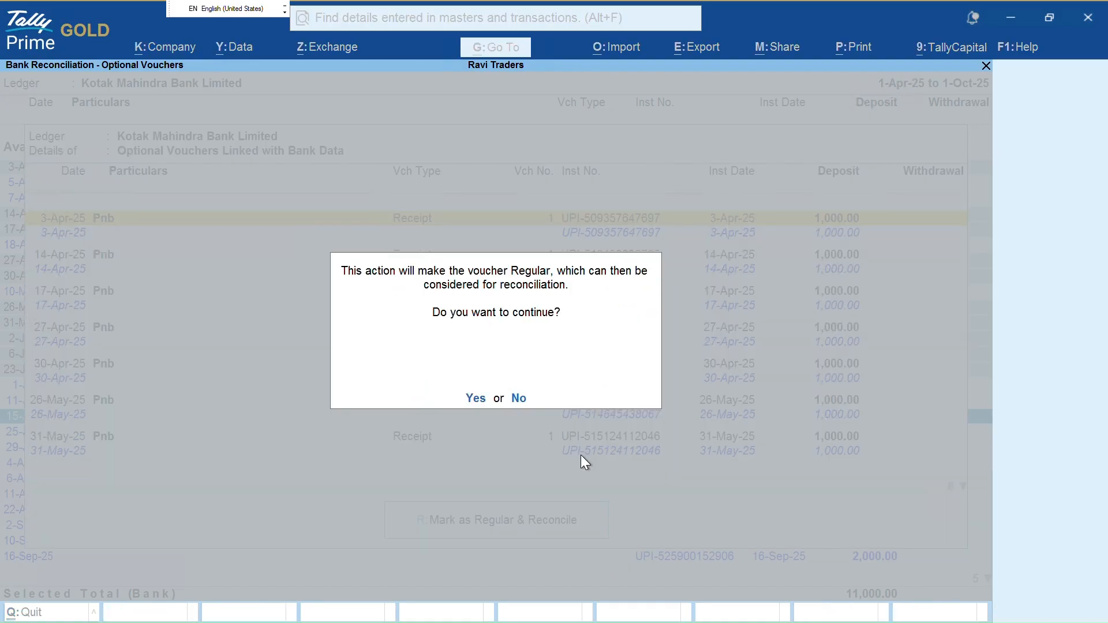
{"action": "key", "text": "y"}
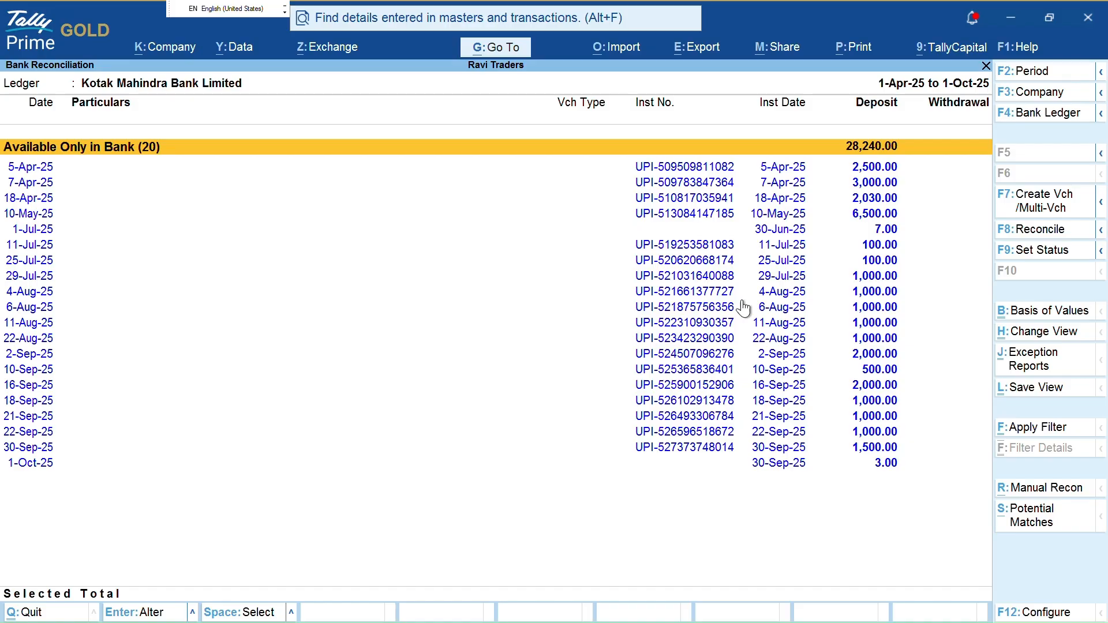
Return to the bank list, open Kotak Mahindra Bank Limited's summary and show reconciled transactions month-wise
{"action": "key", "text": "ctrl"}
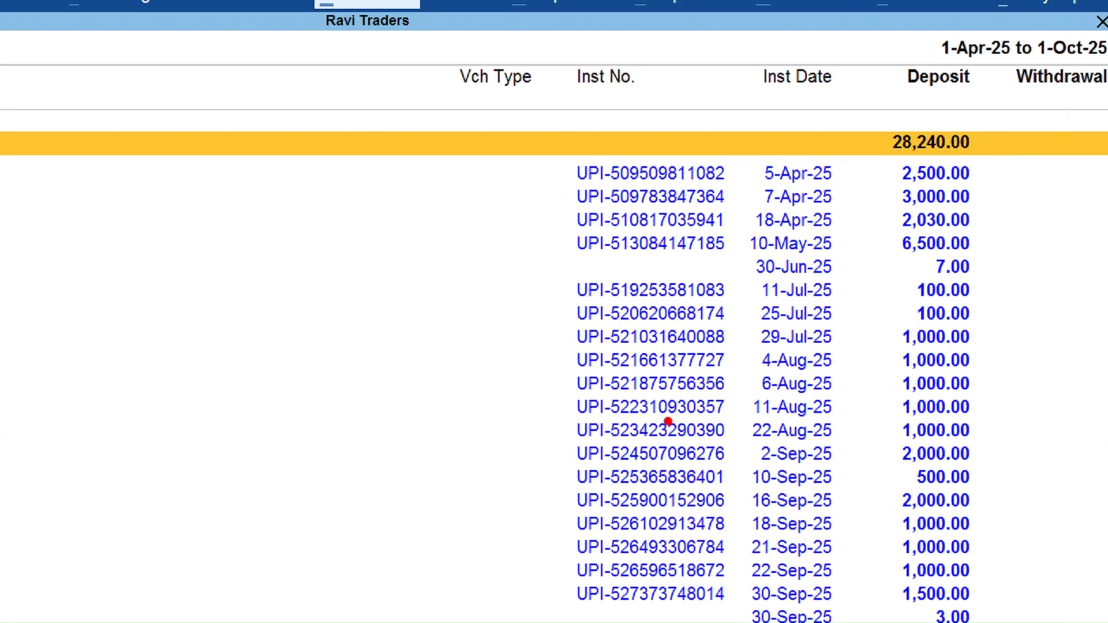
{"action": "mouse_move", "coordinate": [716, 143]}
{"action": "left_mouse_down"}
{"action": "mouse_move", "coordinate": [717, 305]}
{"action": "mouse_move", "coordinate": [925, 155]}
{"action": "left_mouse_up"}
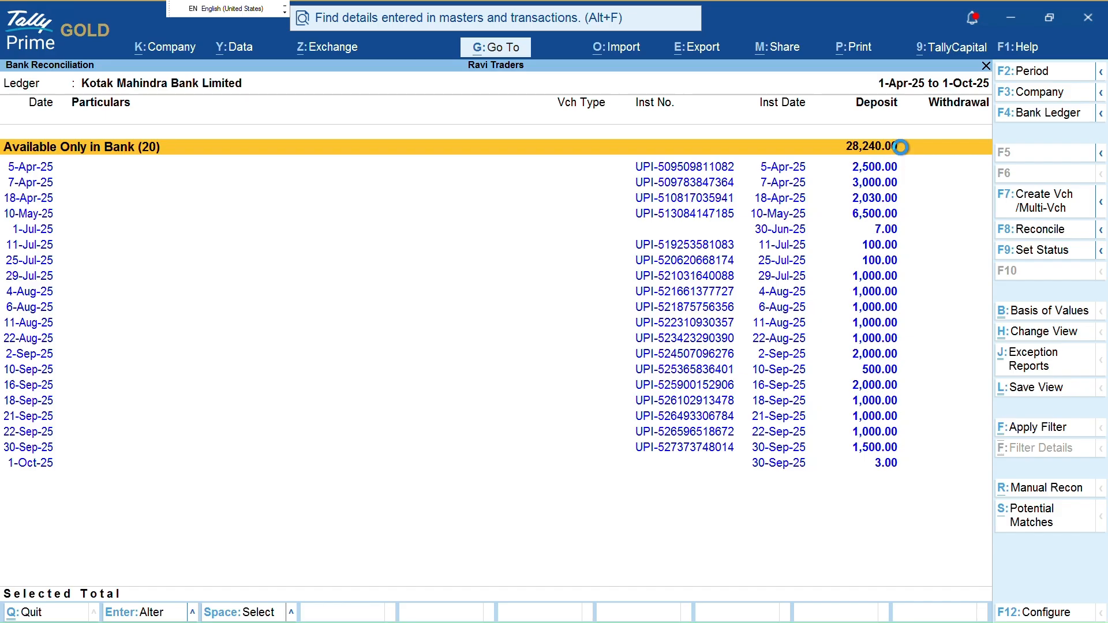
{"action": "key", "text": "Escape"}
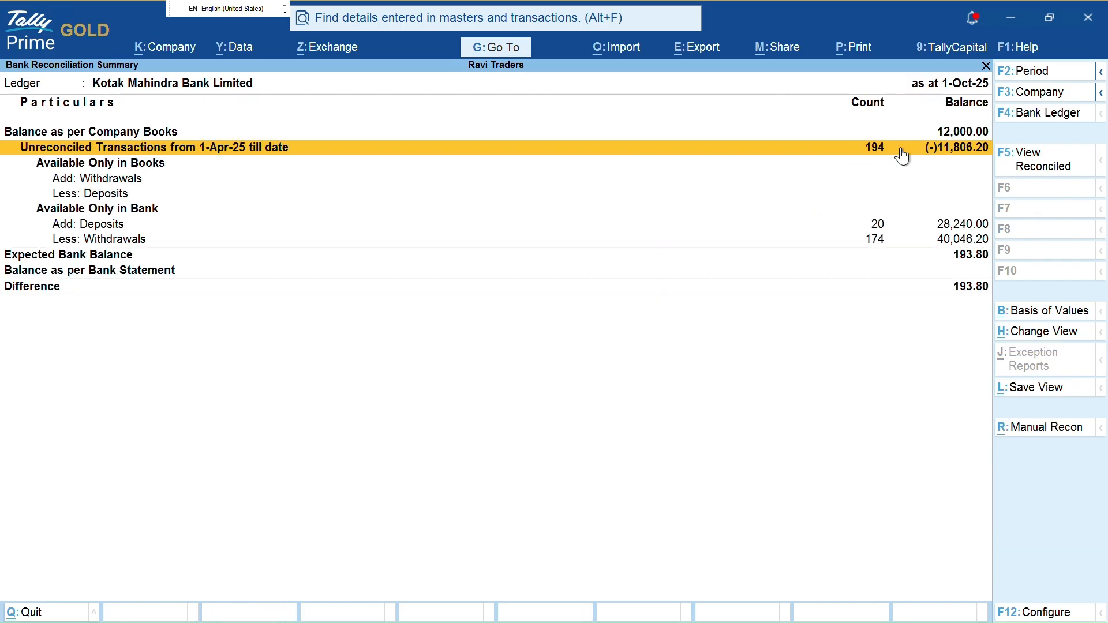
{"action": "key", "text": "Escape"}
{"action": "key", "text": "Down"}
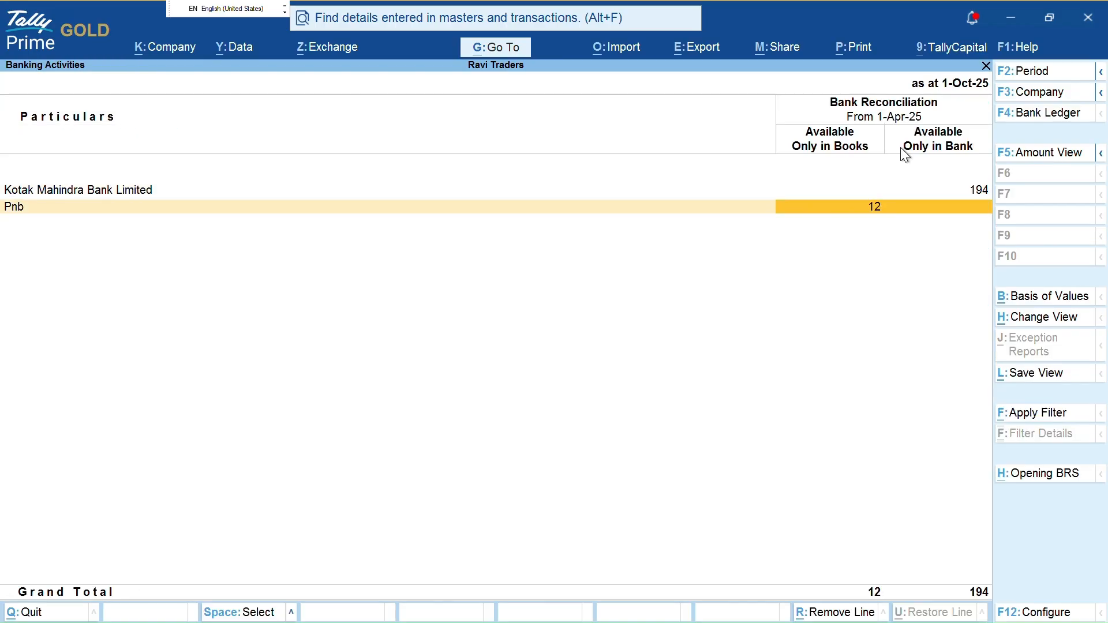
{"action": "key", "text": "Return"}
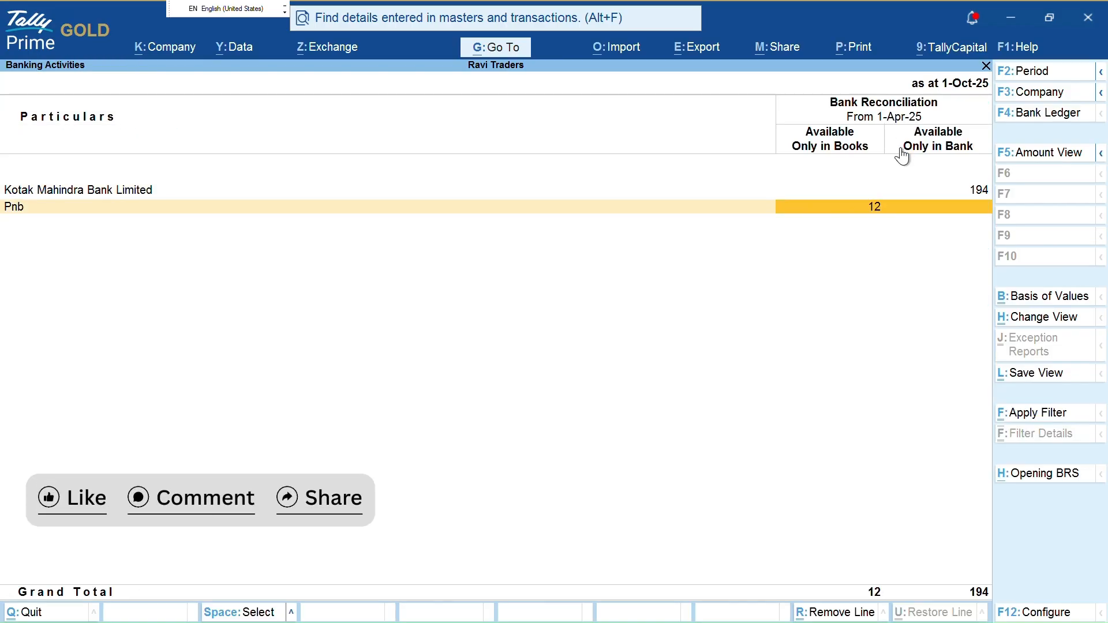
{"action": "key", "text": "Escape"}
{"action": "key", "text": "Up"}
{"action": "key", "text": "Return"}
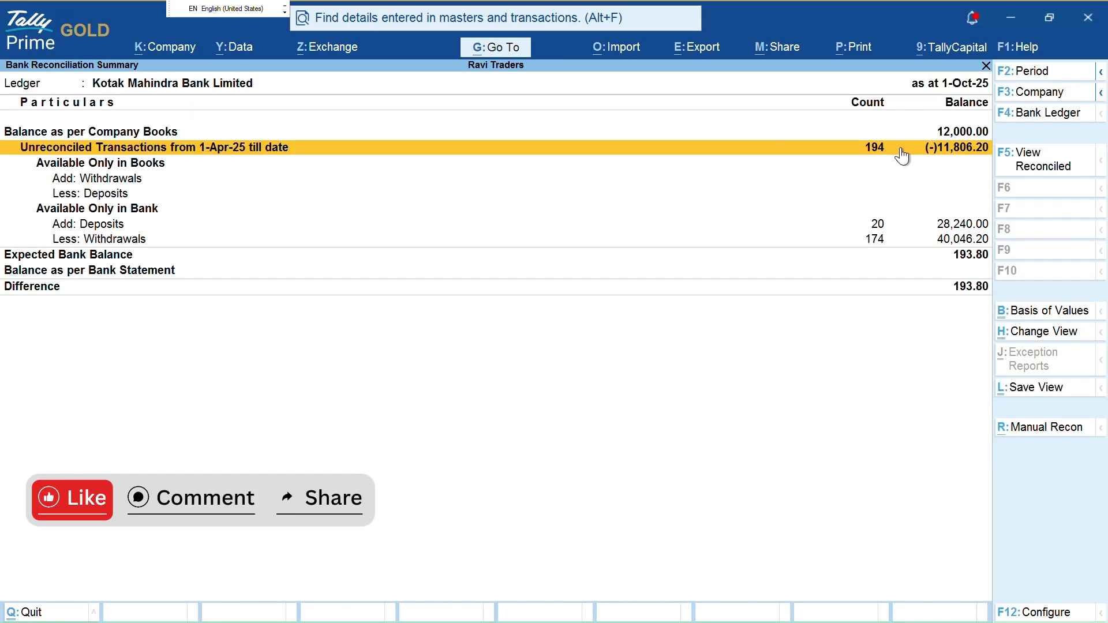
{"action": "key", "text": "F5"}
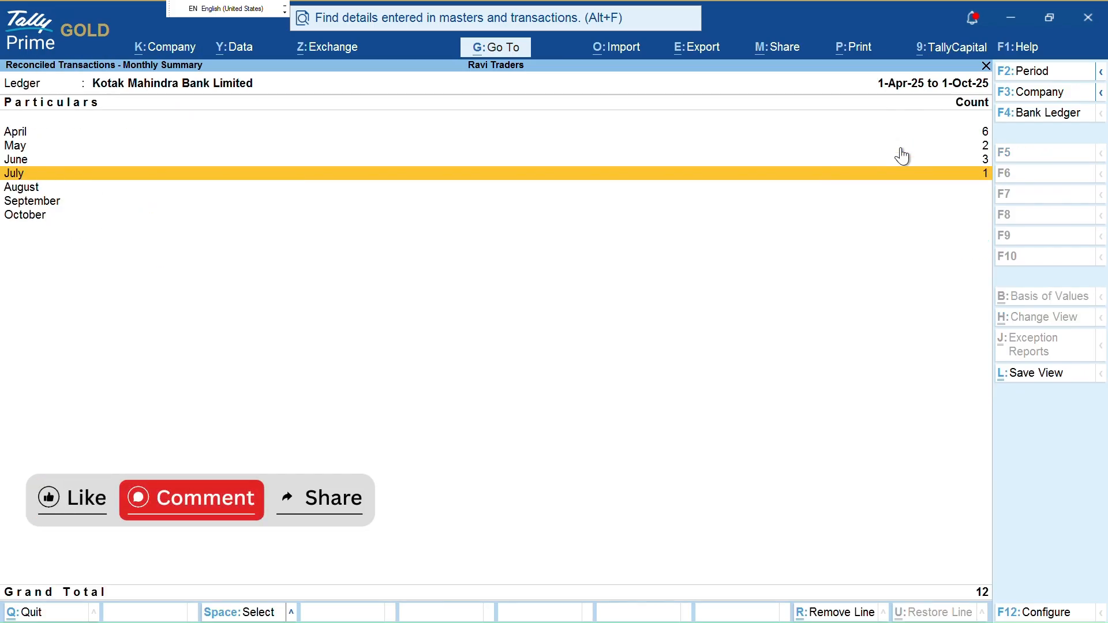
Drill into April's reconciled transactions and inspect the 1-Apr-25 Contra voucher without changes
{"action": "key", "text": "shift+Up"}
{"action": "key", "text": "shift+Up"}
{"action": "key", "text": "shift+Up"}
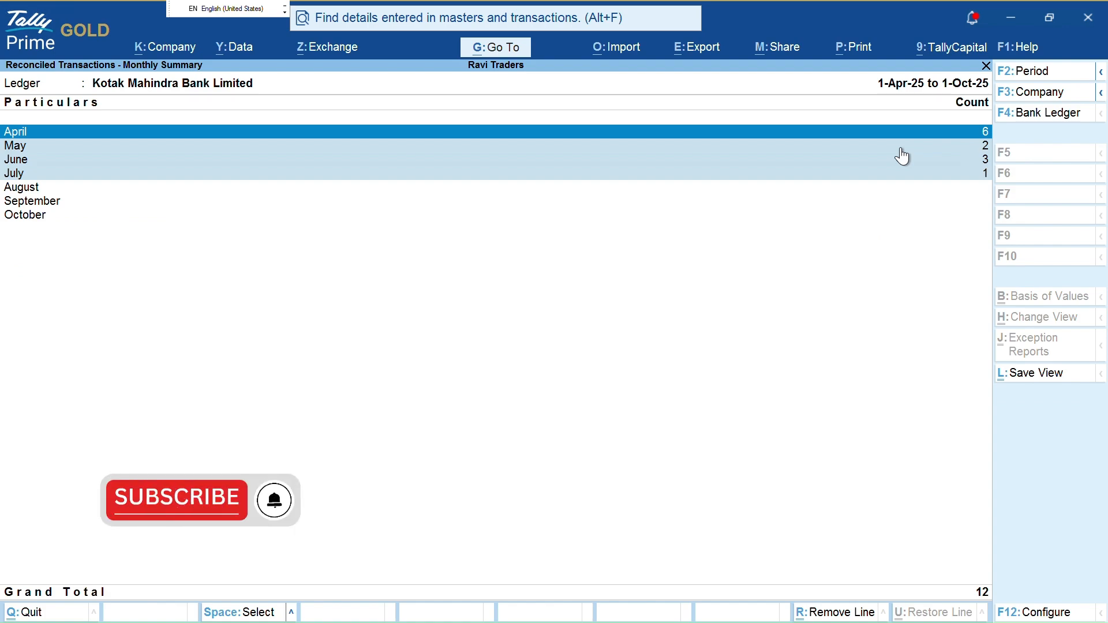
{"action": "key", "text": "Return"}
{"action": "key", "text": "Down"}
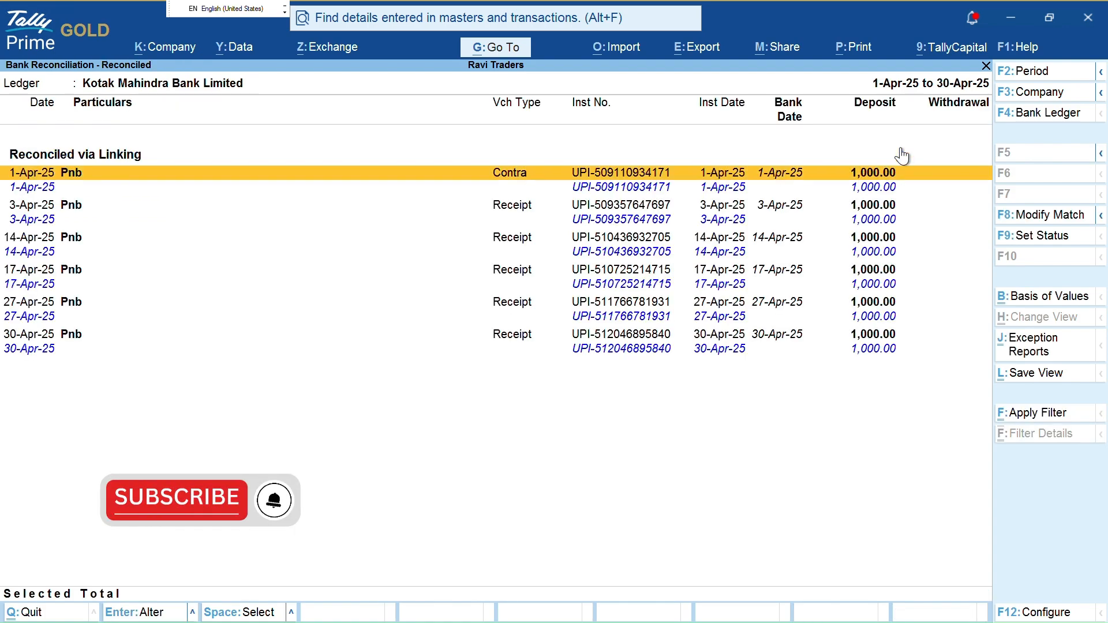
{"action": "key", "text": "Return"}
{"action": "key", "text": "Escape"}
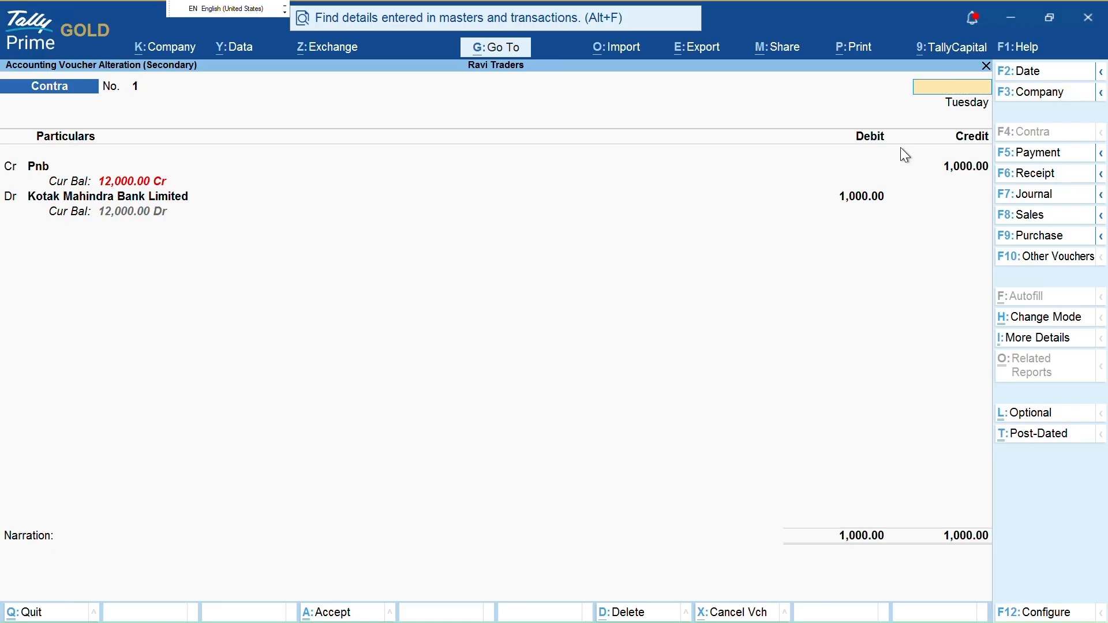
{"action": "key", "text": "Escape"}
Check the 30-Apr-25 Pnb receipt without saving, then locate the 14-Apr-25 receipt
{"action": "key", "text": "Return"}
{"action": "key", "text": "Down"}
{"action": "key", "text": "Down"}
{"action": "key", "text": "Down"}
{"action": "key", "text": "Down"}
{"action": "key", "text": "Down"}
{"action": "key", "text": "Down"}
{"action": "key", "text": "Down"}
{"action": "key", "text": "Down"}
{"action": "key", "text": "Down"}
{"action": "key", "text": "Down"}
{"action": "key", "text": "Down"}
{"action": "key", "text": "Up"}
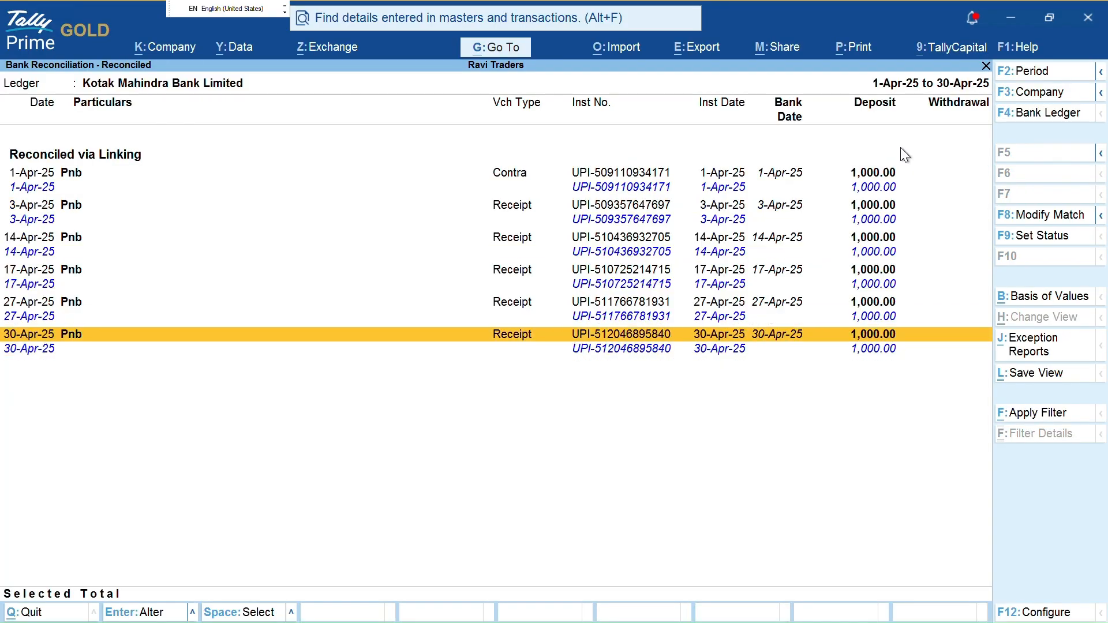
{"action": "key", "text": "Return"}
{"action": "key", "text": "Escape"}
{"action": "key", "text": "Escape"}
{"action": "key", "text": "Return"}
{"action": "key", "text": "Up"}
{"action": "key", "text": "Up"}
{"action": "key", "text": "Up"}
{"action": "key", "text": "Up"}
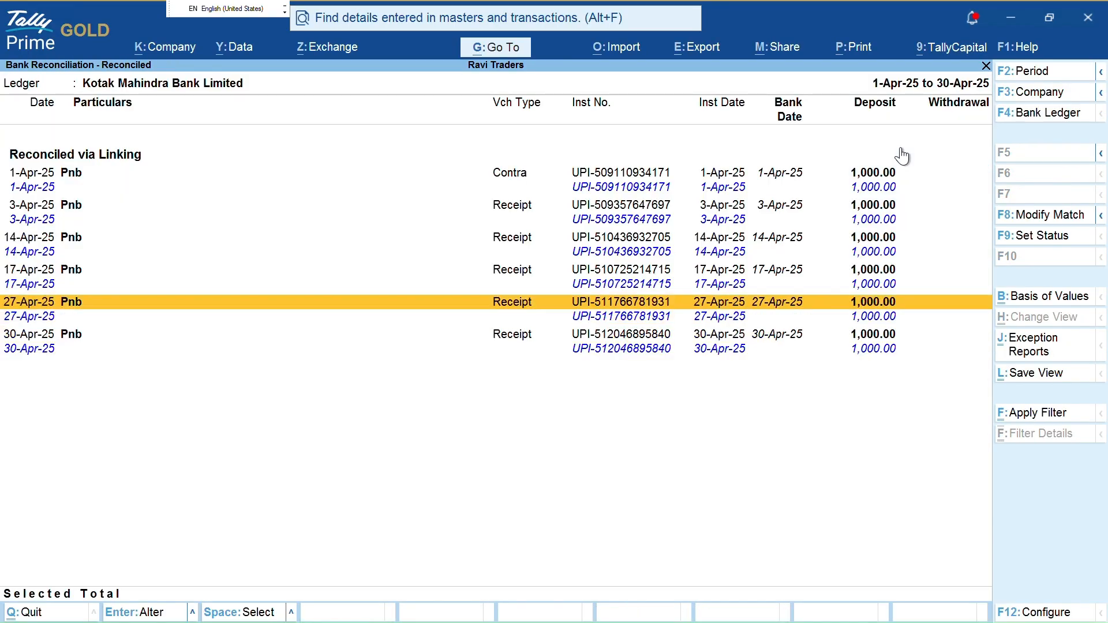
{"action": "key", "text": "Down"}
{"action": "key", "text": "Up"}
{"action": "key", "text": "Up"}
{"action": "key", "text": "Up"}
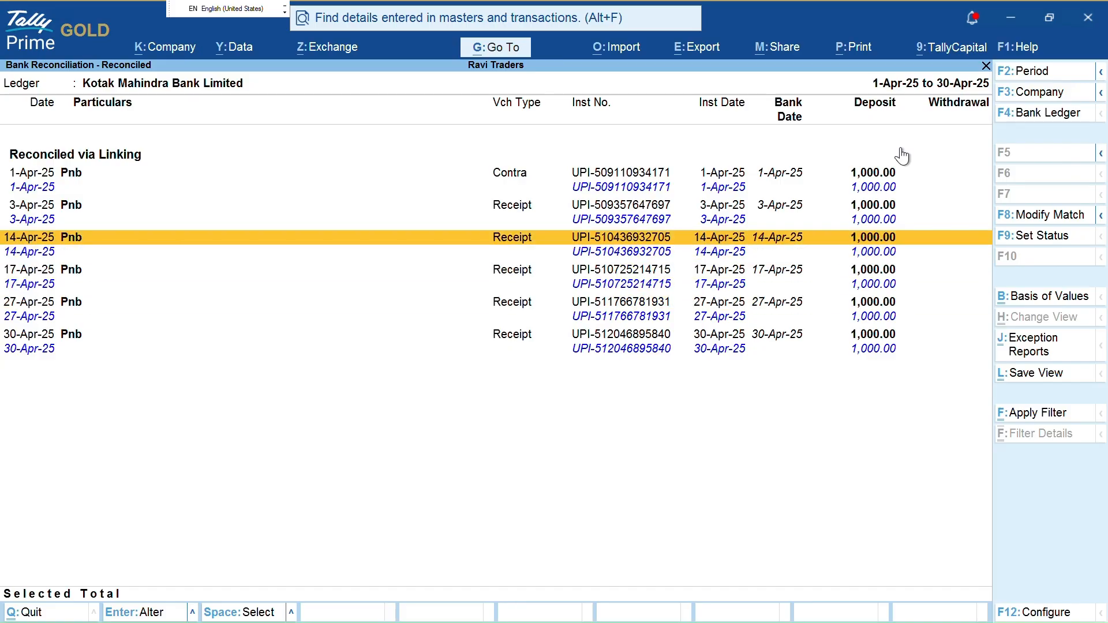
Convert the 14-Apr-25 Pnb receipt into Contra No. 2, verify it, and return to the summary
{"action": "key", "text": "Return"}
{"action": "key", "text": "F4"}
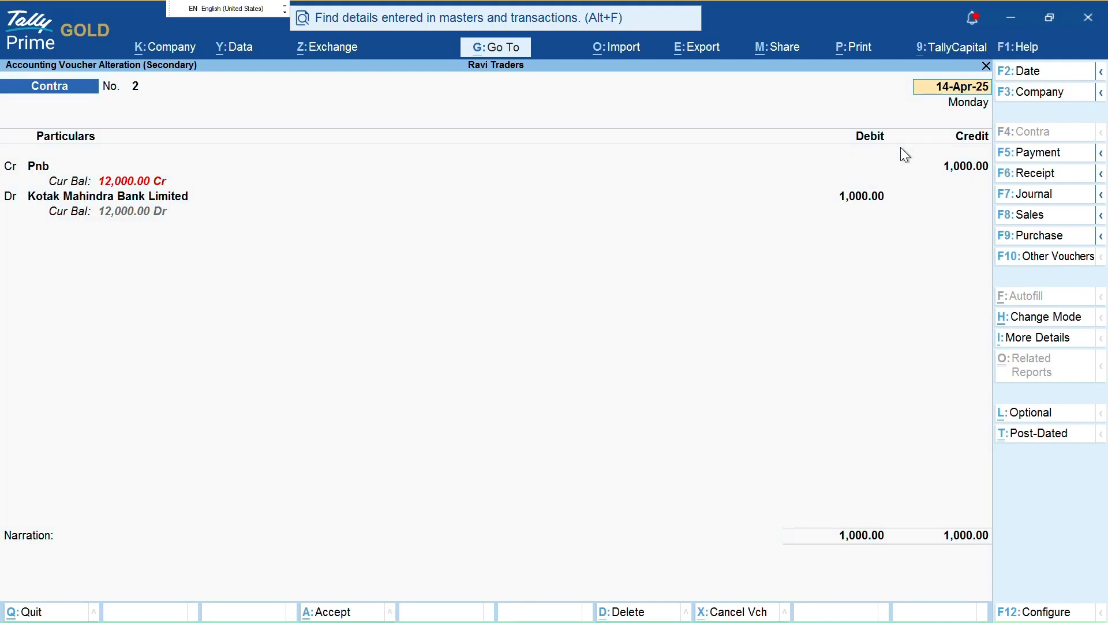
{"action": "key", "text": "ctrl"}
{"action": "key", "text": "ctrl+a"}
{"action": "key", "text": "Down"}
{"action": "key", "text": "Down"}
{"action": "key", "text": "Down"}
{"action": "key", "text": "Down"}
{"action": "key", "text": "Down"}
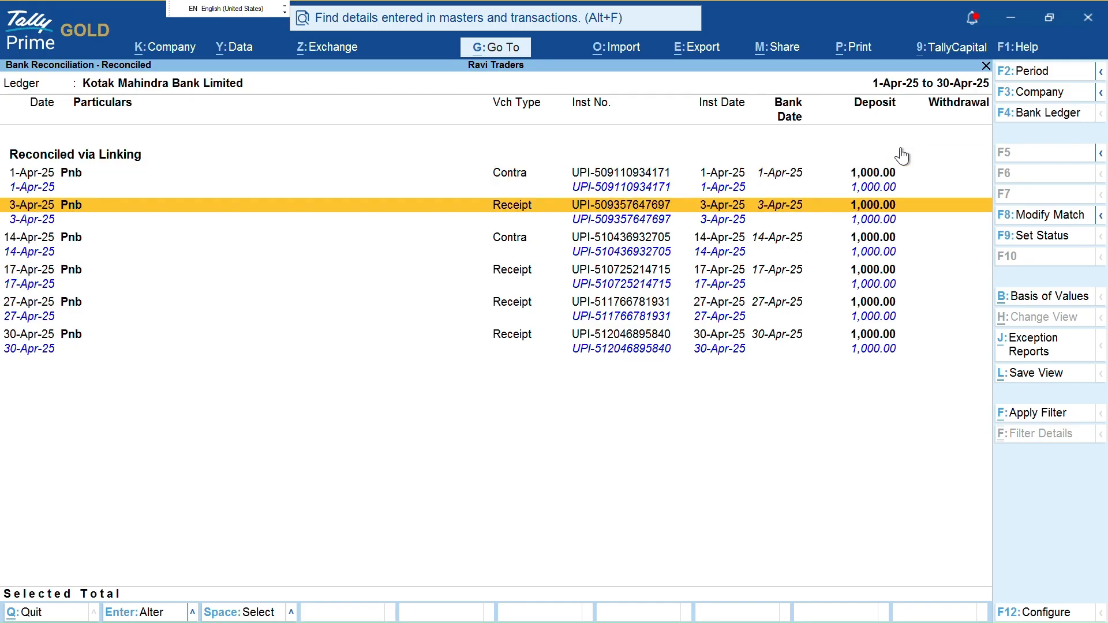
{"action": "key", "text": "Up"}
{"action": "key", "text": "Return"}
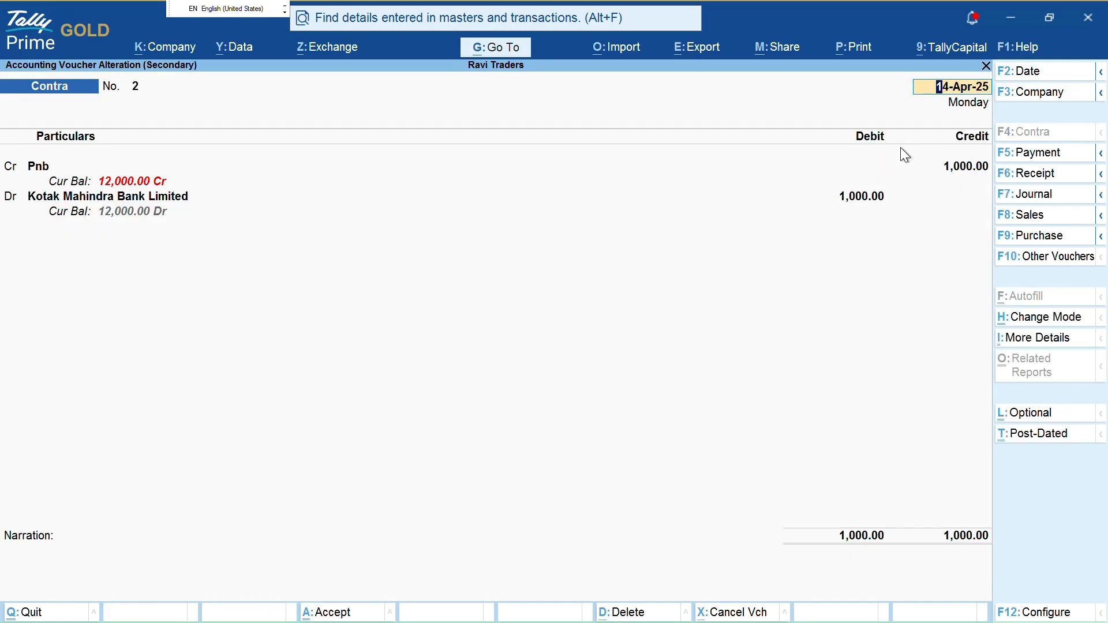
{"action": "key", "text": "ctrl+a"}
{"action": "key", "text": "Escape"}
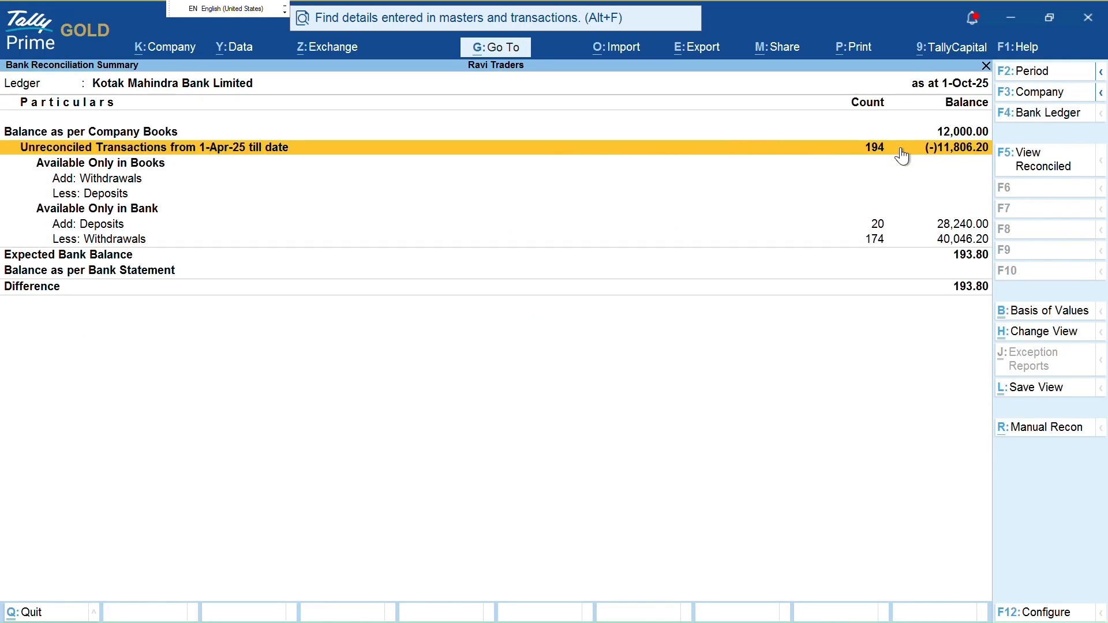
Review the Kotak summary rows from the company-books balance down to the bank-statement balance
{"action": "key", "text": "Up"}
{"action": "key", "text": "Down"}
{"action": "key", "text": "Down"}
{"action": "key", "text": "Down"}
{"action": "key", "text": "Down"}
{"action": "key", "text": "Down"}
{"action": "key", "text": "Down"}
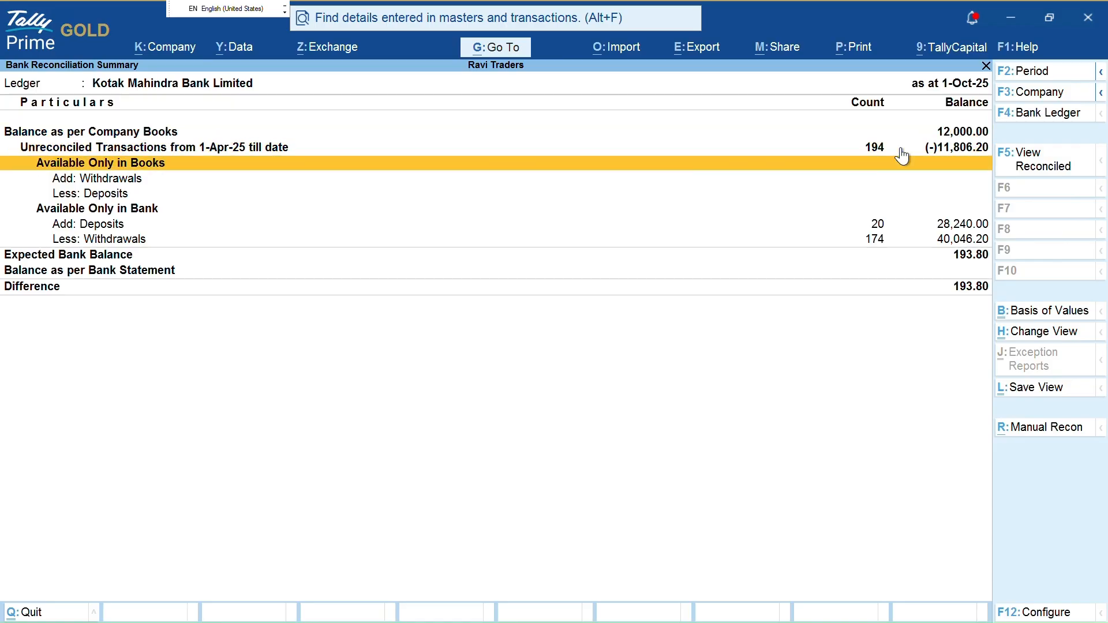
{"action": "key", "text": "Down"}
{"action": "key", "text": "Down"}
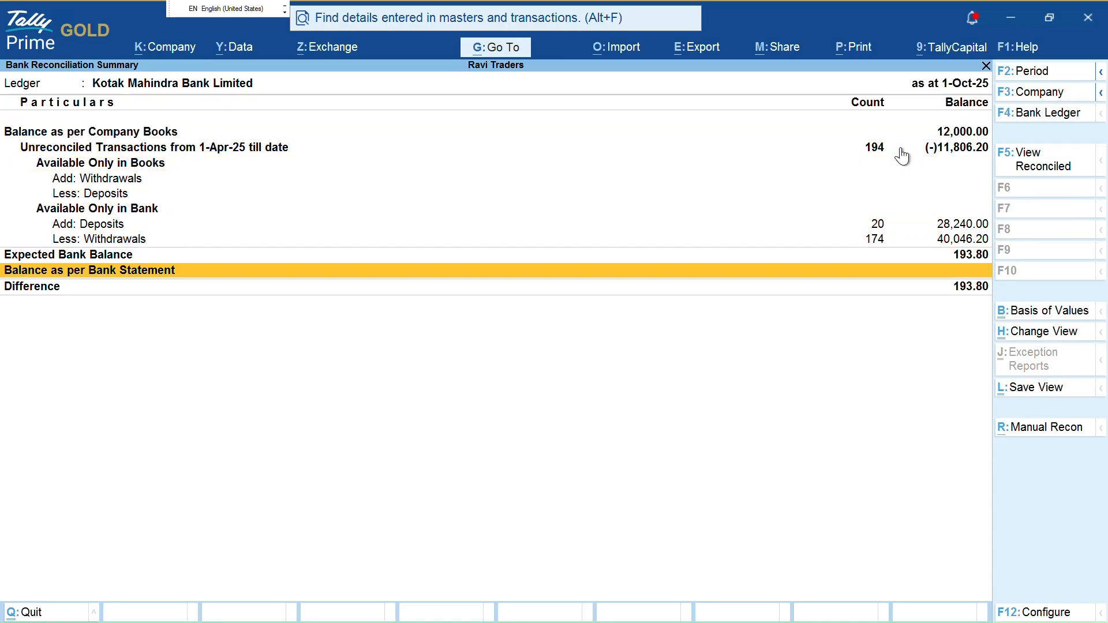
{"action": "key", "text": "Up"}
Inspect Pnb's 12 books-only withdrawal entries, including the 17-Apr-25 and 27-Apr-25 ones
{"action": "key", "text": "Escape"}
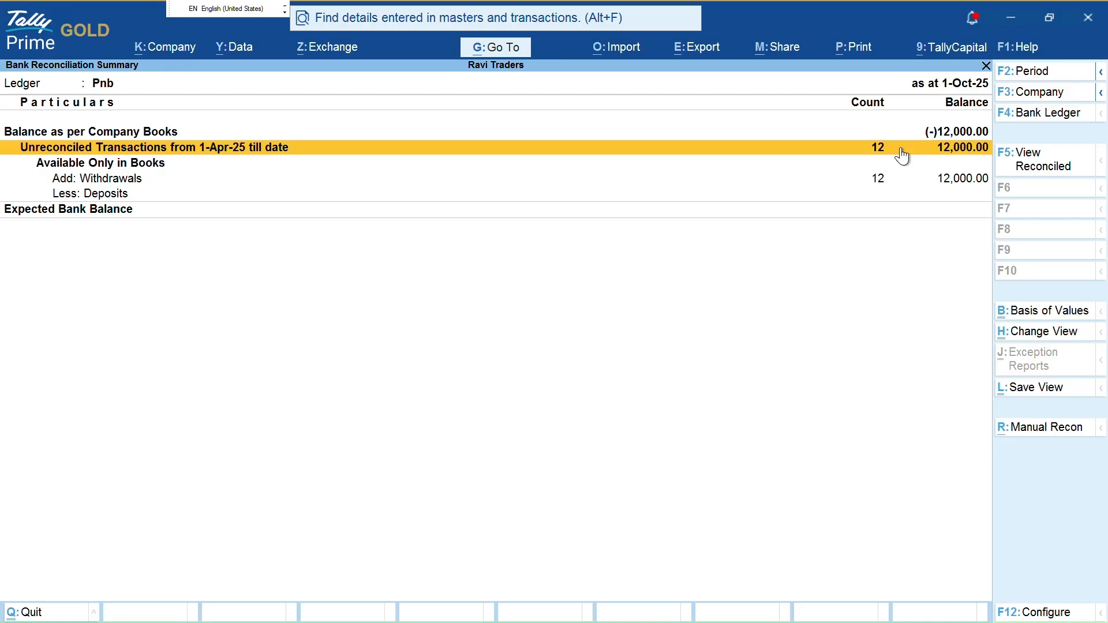
{"action": "key", "text": "Down"}
{"action": "key", "text": "Down"}
{"action": "key", "text": "Return"}
{"action": "key", "text": "Down"}
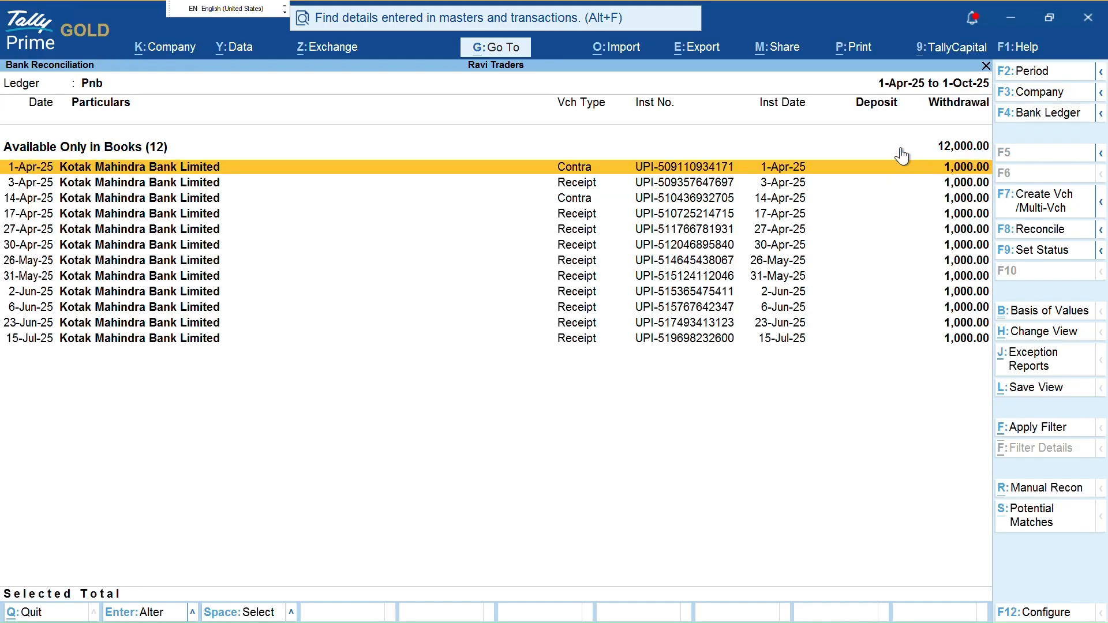
{"action": "key", "text": "Down"}
{"action": "key", "text": "Down"}
{"action": "key", "text": "Down"}
{"action": "key", "text": "shift+Down"}
{"action": "key", "text": "Escape"}
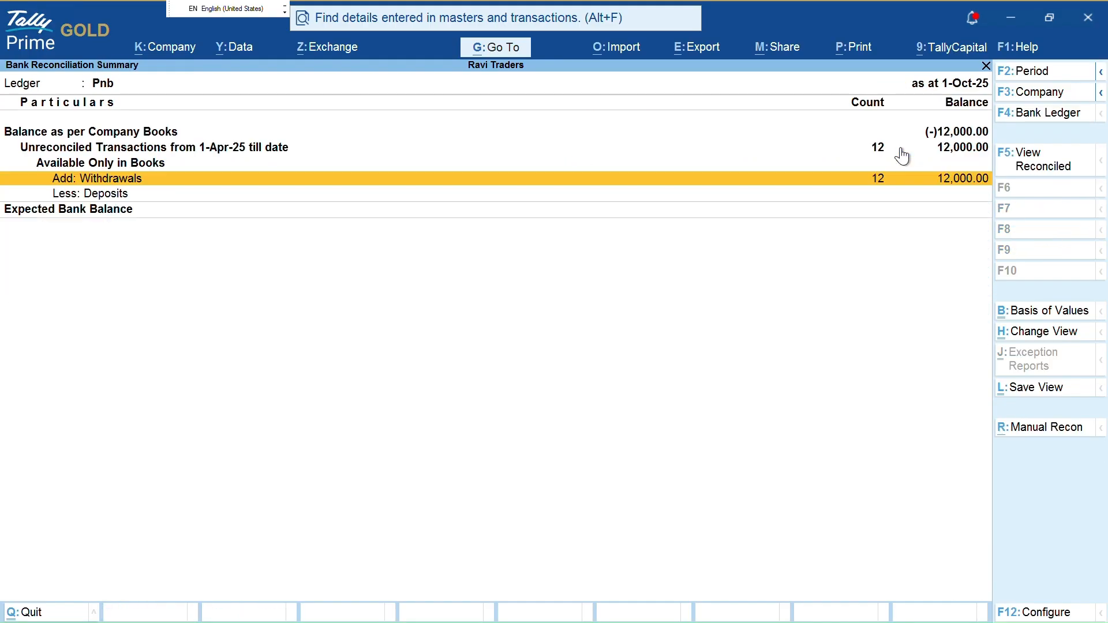
{"action": "key", "text": "Escape"}
Open Kotak Mahindra's 174 bank-only withdrawals totalling 40,046.20
{"action": "key", "text": "Up"}
{"action": "key", "text": "Return"}
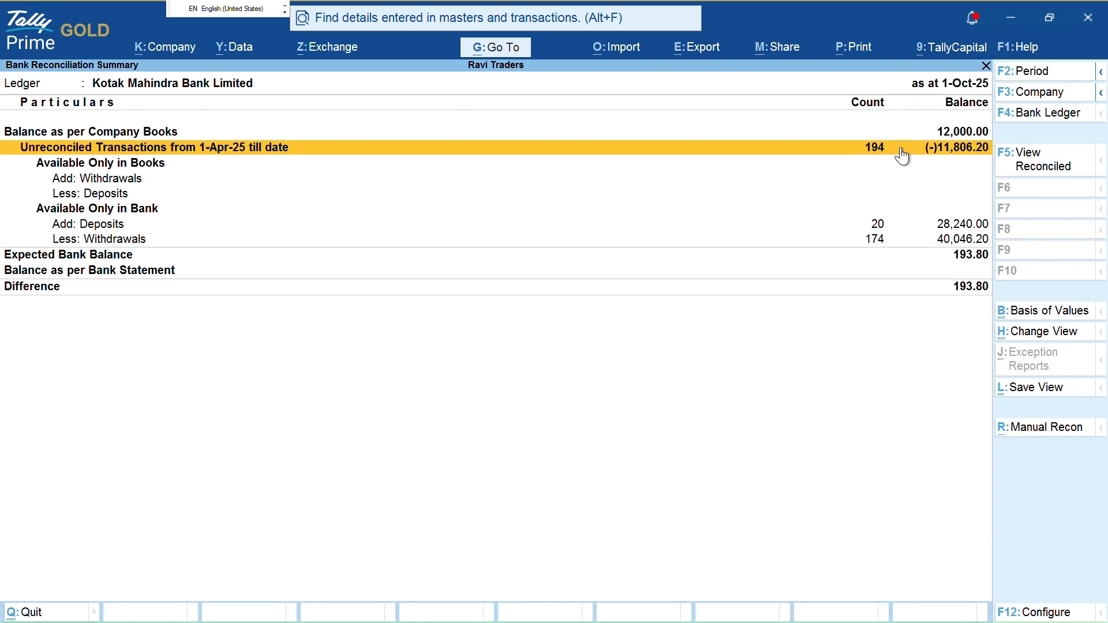
{"action": "key", "text": "Down"}
{"action": "key", "text": "Down"}
{"action": "key", "text": "Down"}
{"action": "key", "text": "Down"}
{"action": "key", "text": "Return"}
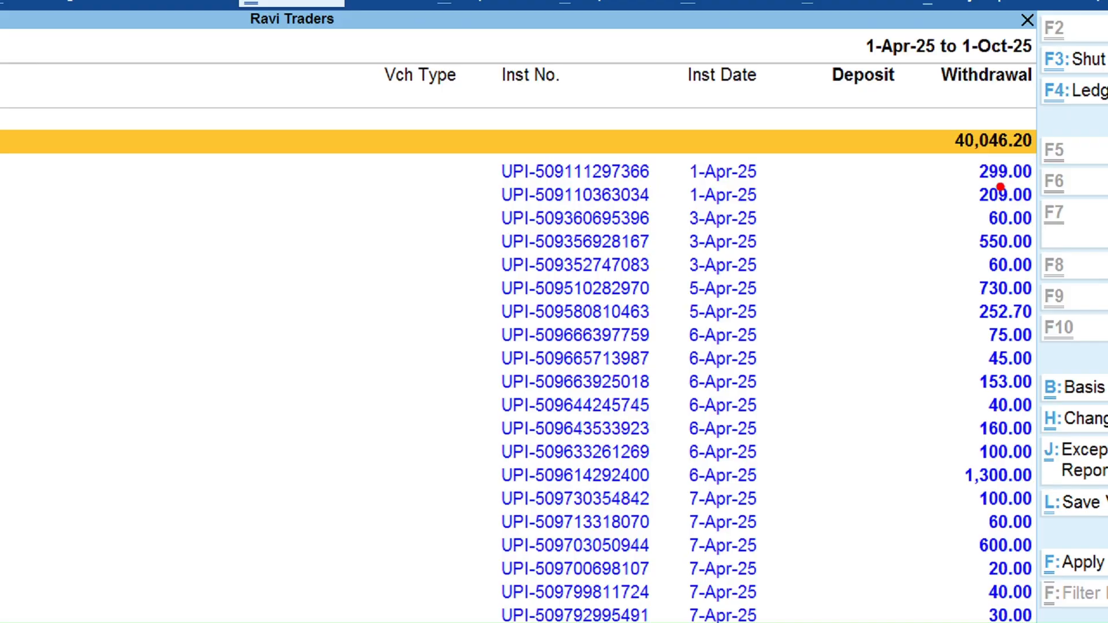
{"action": "mouse_move", "coordinate": [968, 156]}
{"action": "left_mouse_down"}
{"action": "mouse_move", "coordinate": [959, 200]}
{"action": "mouse_move", "coordinate": [990, 198]}
{"action": "left_mouse_up"}
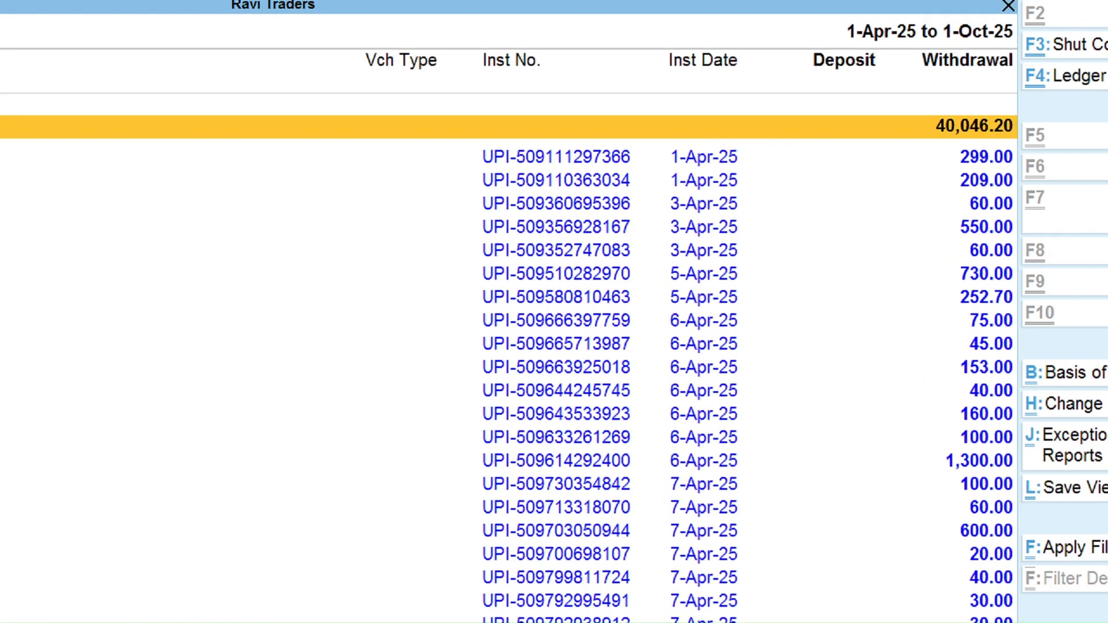
{"action": "mouse_move", "coordinate": [912, 155]}
{"action": "left_mouse_down"}
{"action": "mouse_move", "coordinate": [930, 156]}
{"action": "mouse_move", "coordinate": [917, 179]}
{"action": "mouse_move", "coordinate": [942, 181]}
{"action": "left_mouse_up"}
{"action": "mouse_move", "coordinate": [1003, 146]}
{"action": "left_mouse_down"}
{"action": "mouse_move", "coordinate": [985, 140]}
{"action": "mouse_move", "coordinate": [1036, 154]}
{"action": "mouse_move", "coordinate": [1013, 172]}
{"action": "mouse_move", "coordinate": [989, 167]}
{"action": "left_mouse_up"}
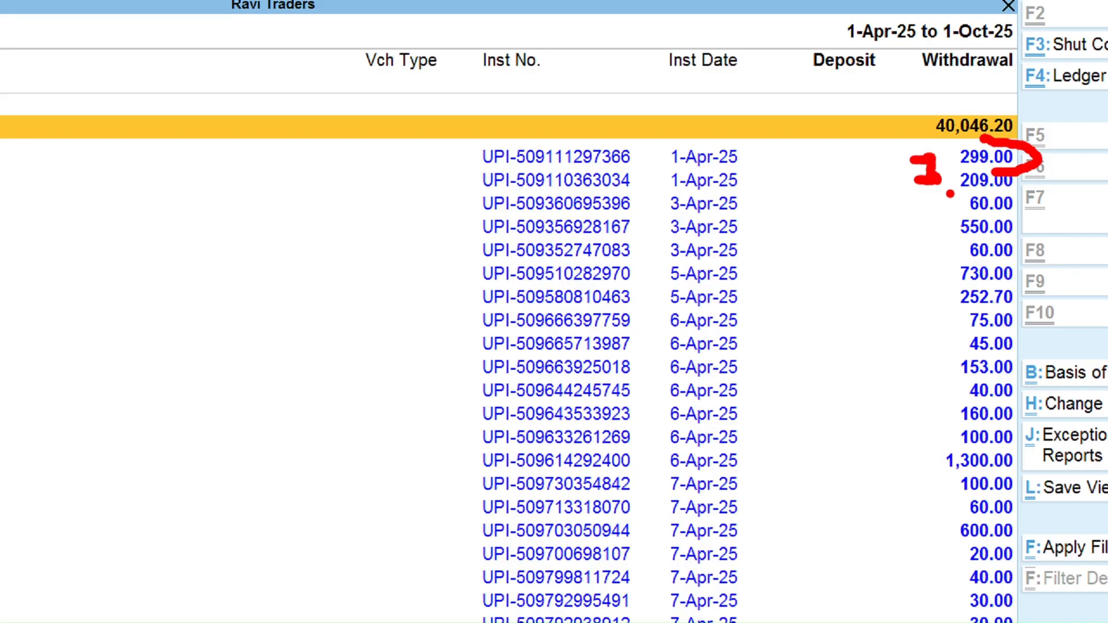
{"action": "mouse_move", "coordinate": [949, 195]}
{"action": "left_mouse_down"}
{"action": "mouse_move", "coordinate": [1018, 185]}
{"action": "mouse_move", "coordinate": [1022, 175]}
{"action": "left_mouse_up"}
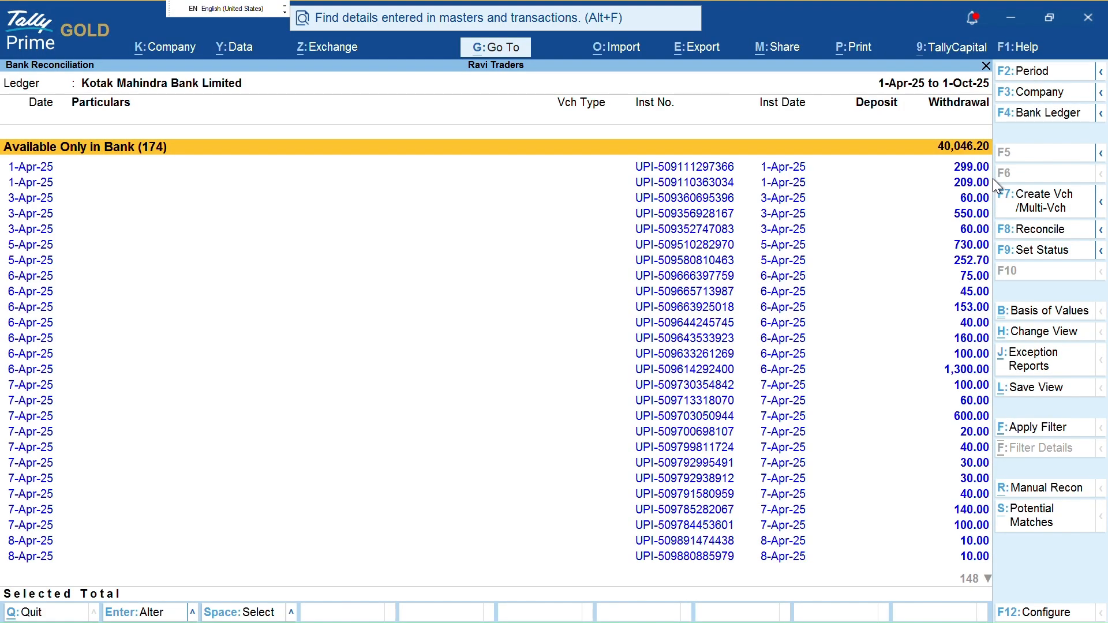
Start a new Payment voucher from the Banking menu
{"action": "key", "text": "Escape"}
{"action": "key", "text": "Escape"}
{"action": "key", "text": "Escape"}
{"action": "key", "text": "Escape"}
{"action": "key", "text": "Escape"}
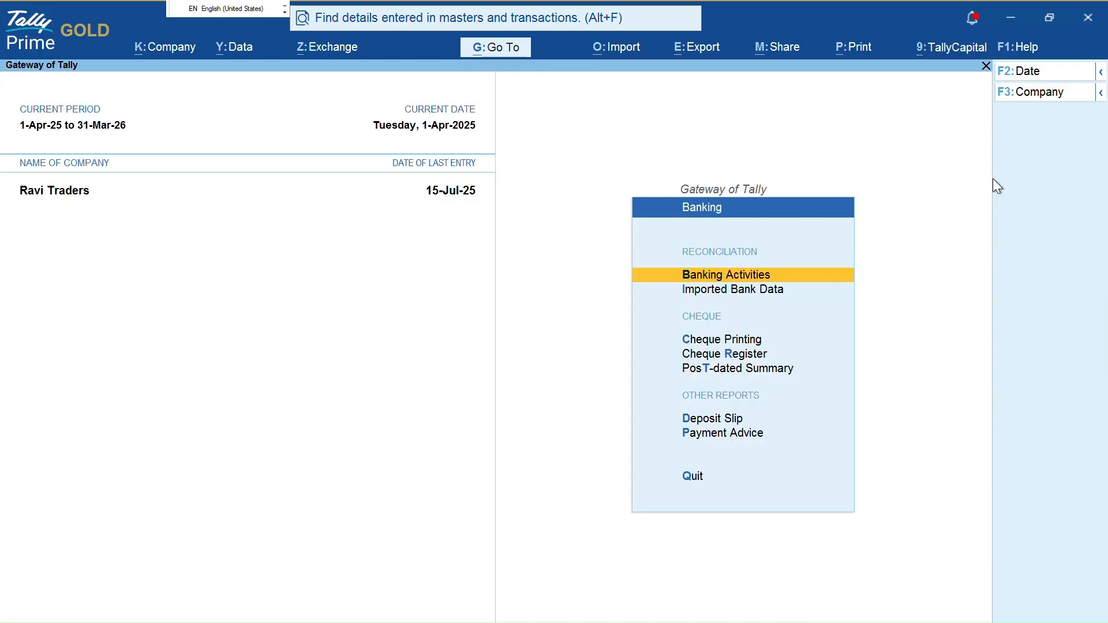
{"action": "key", "text": "v"}
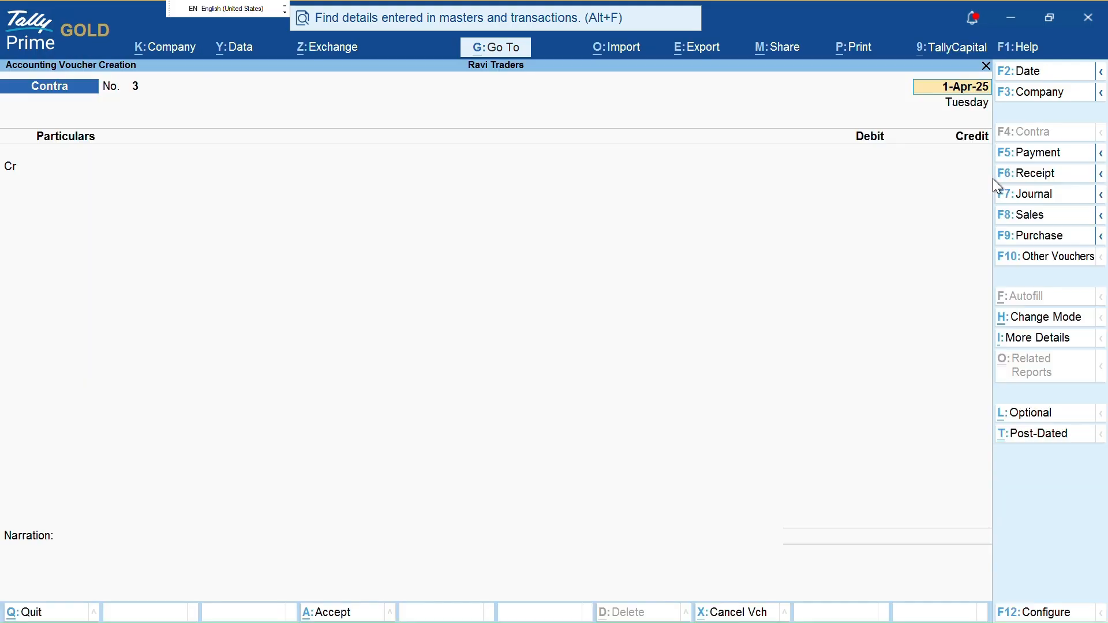
{"action": "key", "text": "F5"}
{"action": "key", "text": "Return"}
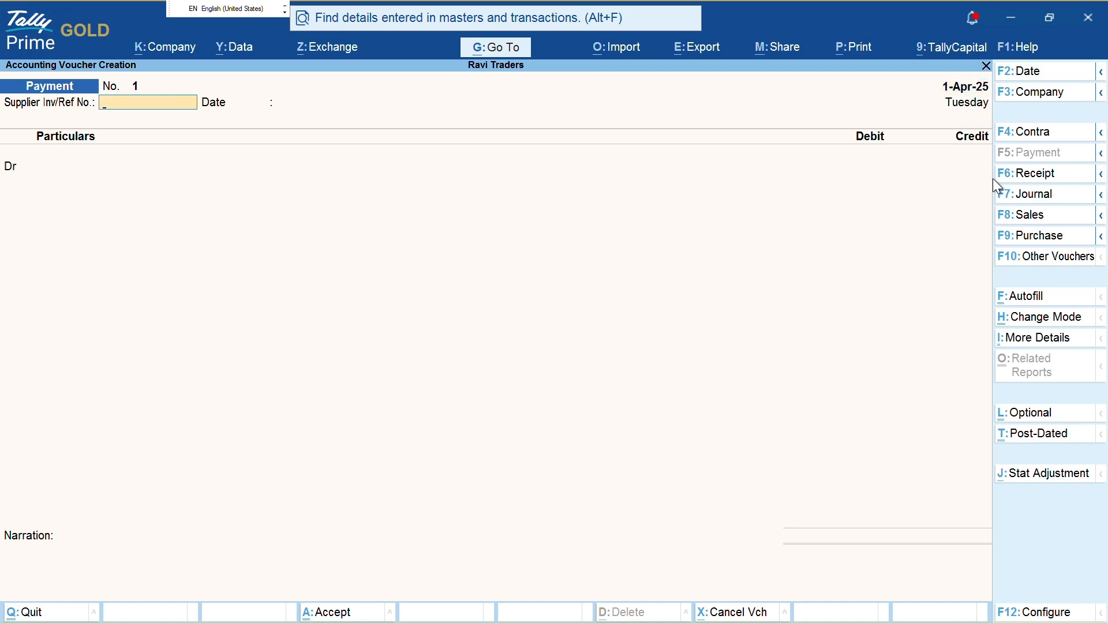
{"action": "key", "text": "Return"}
{"action": "key", "text": "BackSpace"}
{"action": "key", "text": "Return"}
{"action": "key", "text": "Return"}
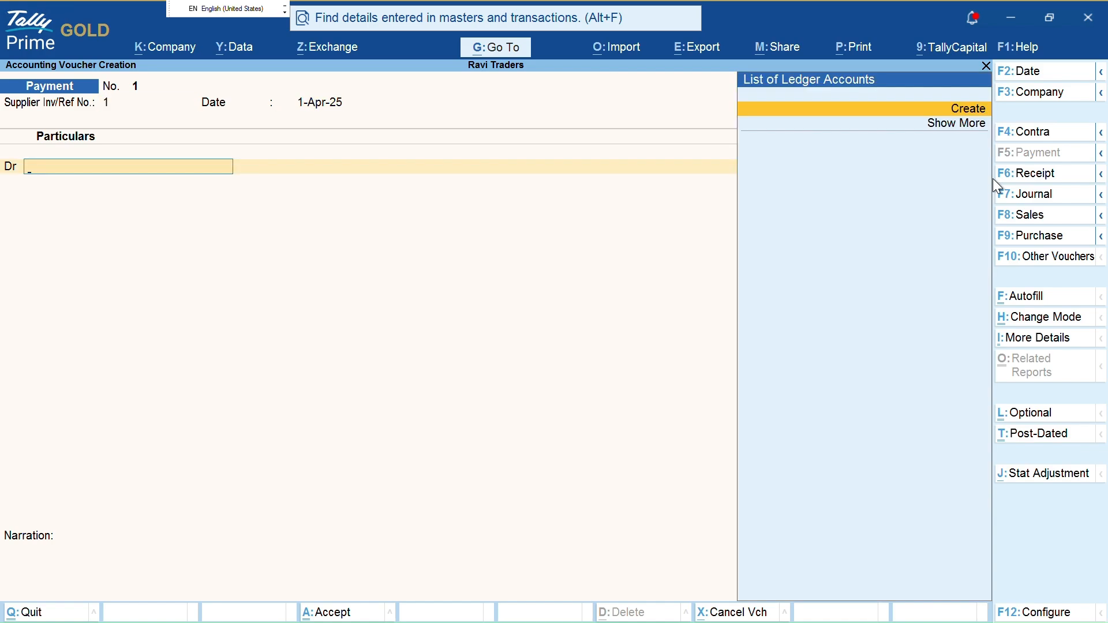
Turn off the supplier Inv/Ref and date fields in the voucher settings (F12)
{"action": "key", "text": "F12"}
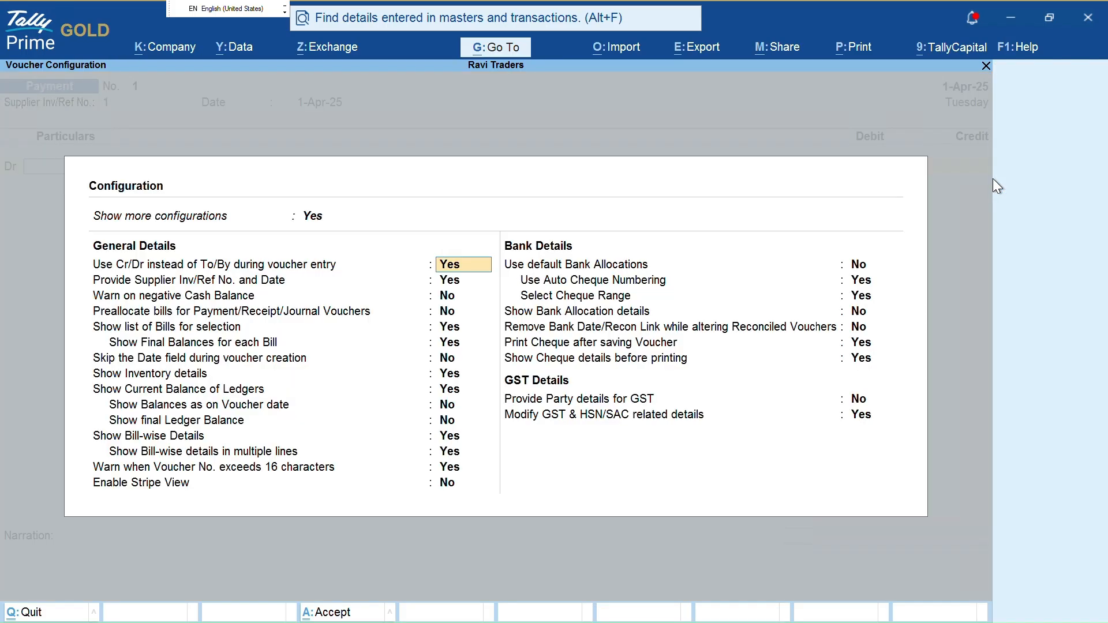
{"action": "key", "text": "Return"}
{"action": "key", "text": "n"}
{"action": "key", "text": "Return"}
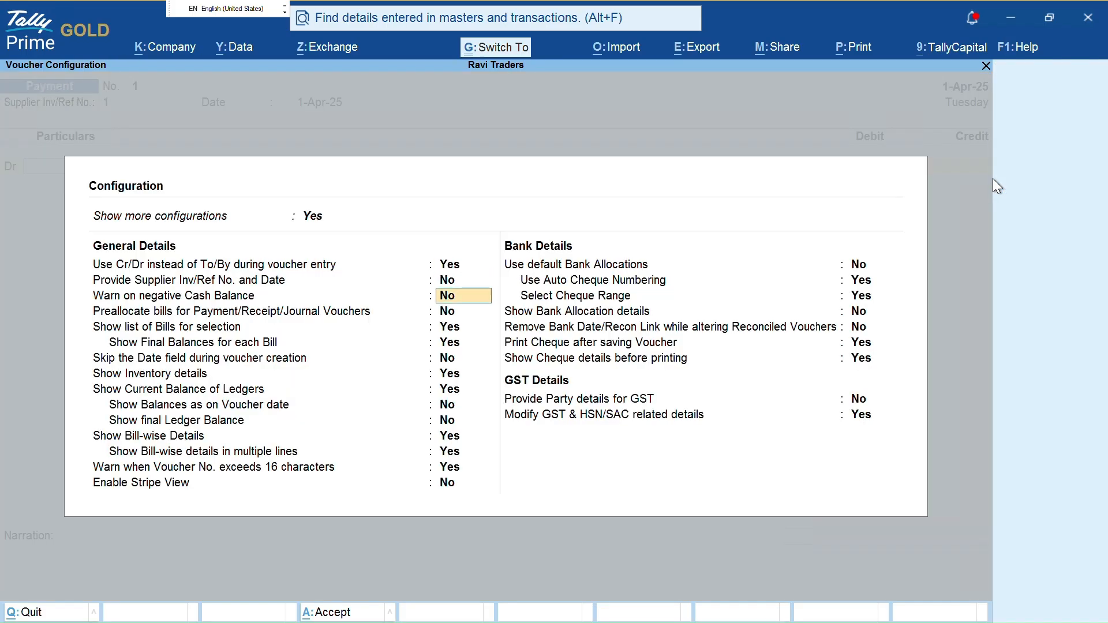
{"action": "key", "text": "ctrl+a"}
{"action": "key", "text": "Return"}
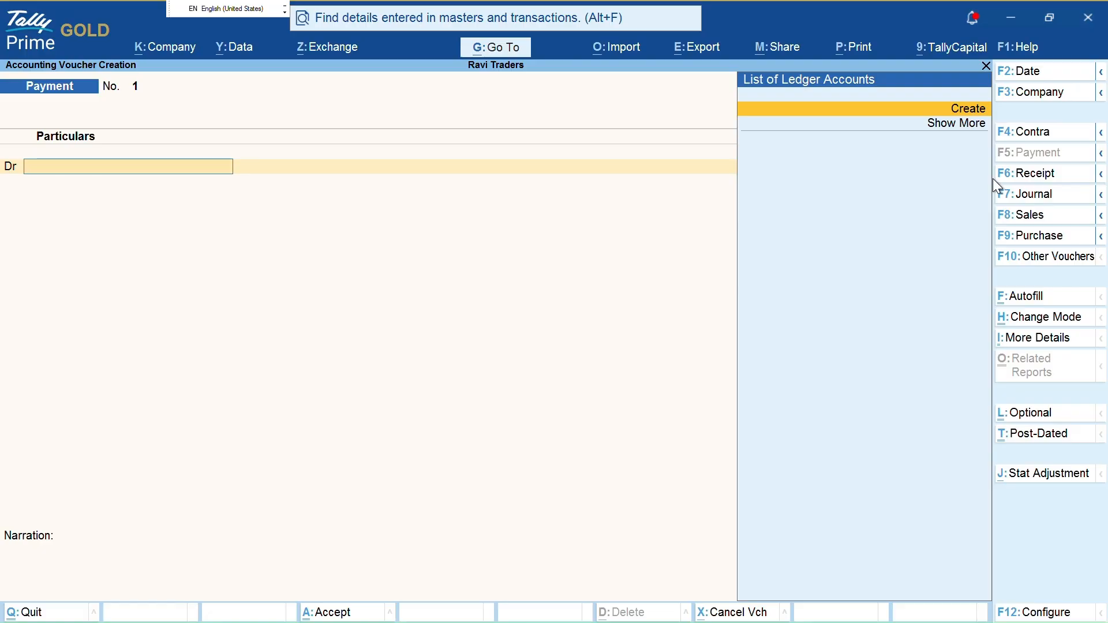
Create a Business Promotion ledger under Indirect Expenses with GST Not Applicable
{"action": "key", "text": "Return"}
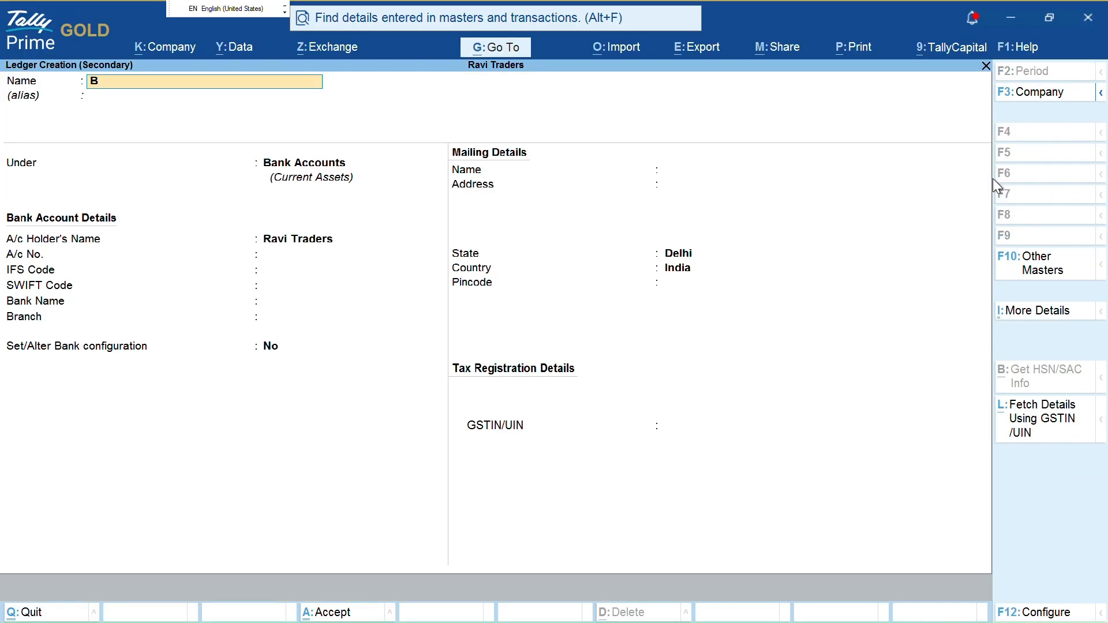
{"action": "type", "text": "Business Promotion"}
{"action": "key", "text": "Return"}
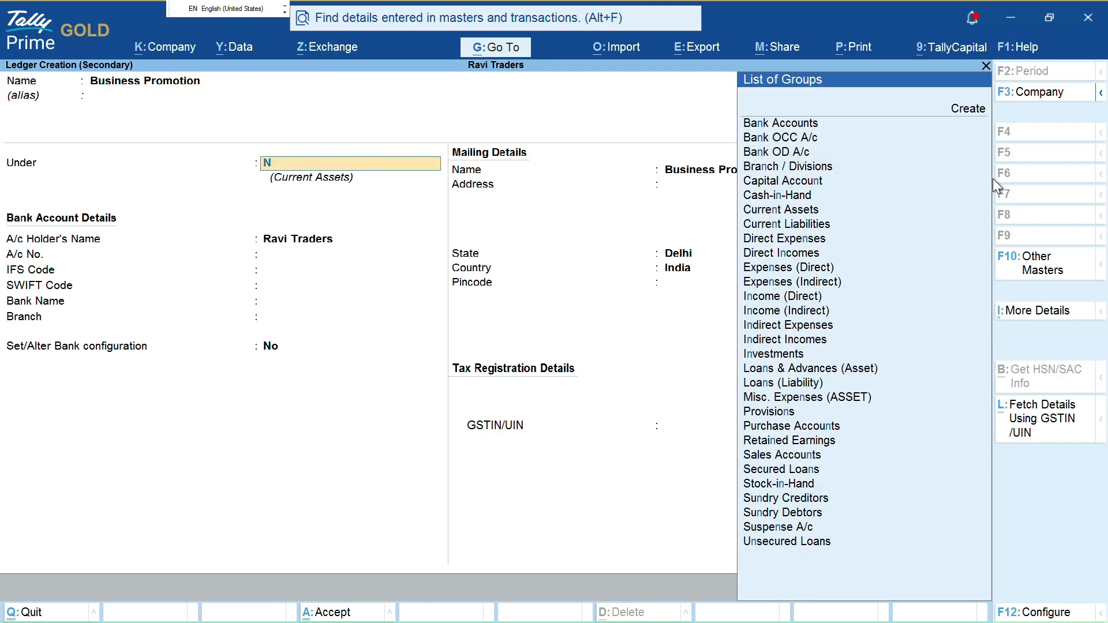
{"action": "type", "text": "Ind"}
{"action": "key", "text": "Down"}
{"action": "key", "text": "Return"}
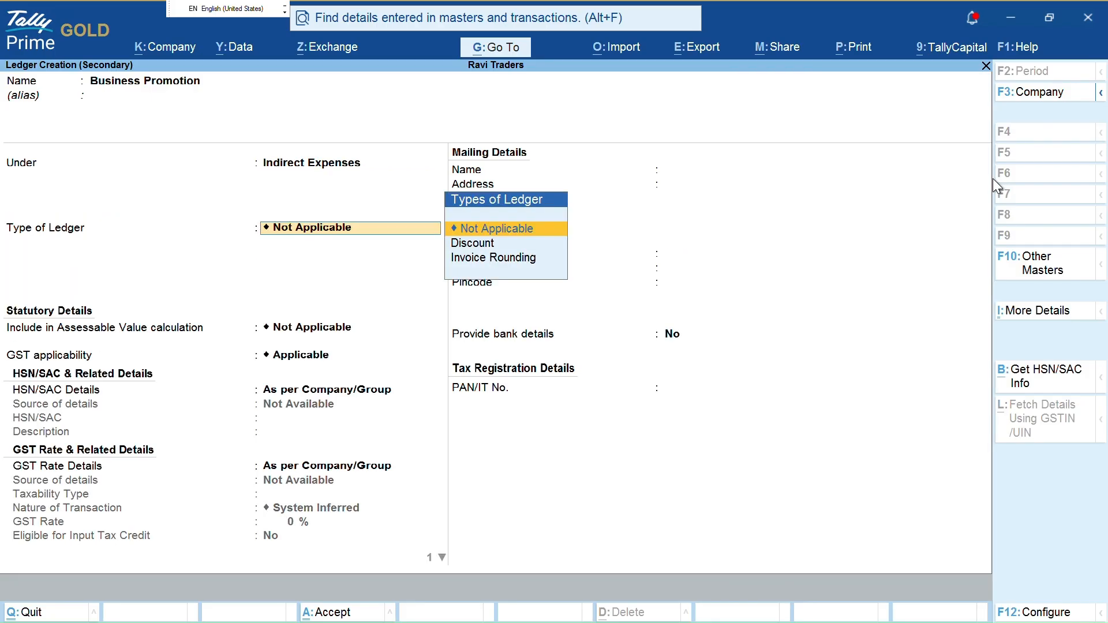
{"action": "key", "text": "Return"}
{"action": "type", "text": "Not"}
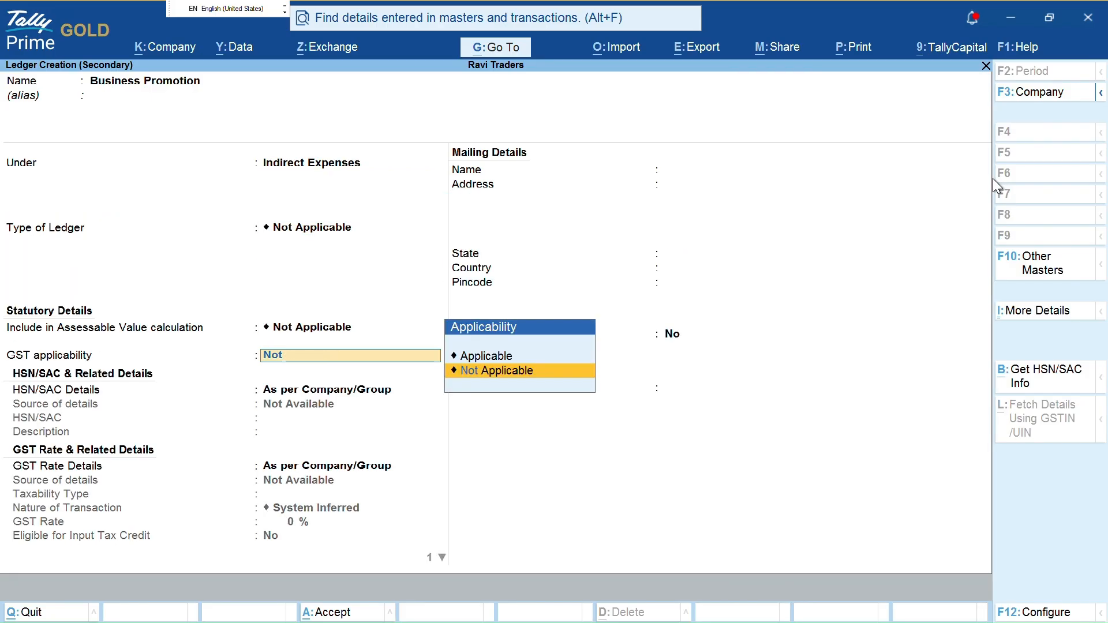
{"action": "key", "text": "Return"}
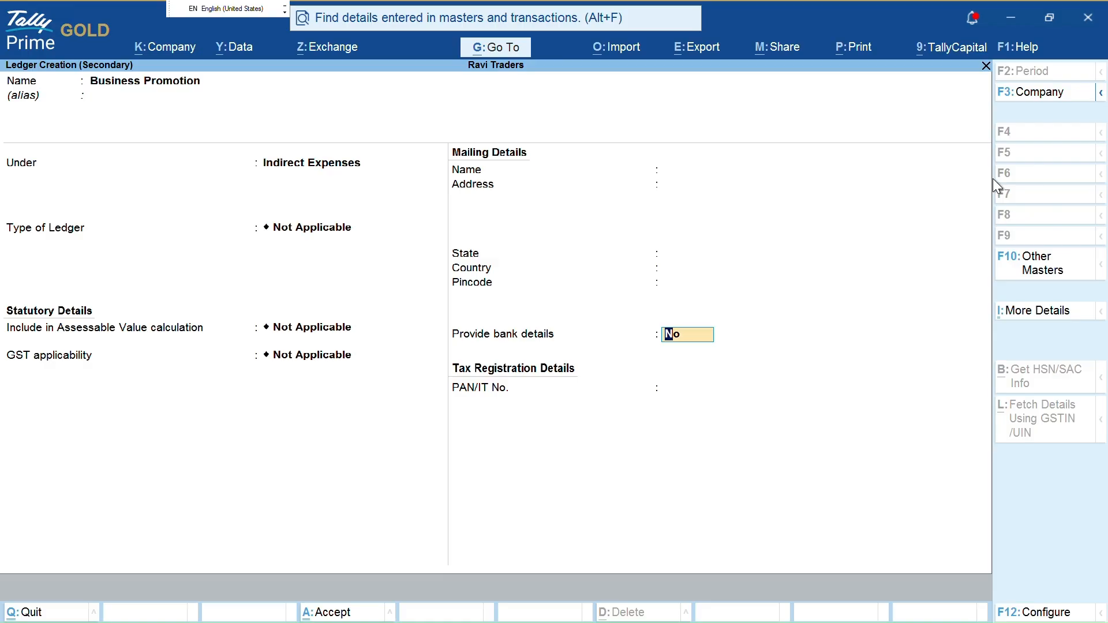
{"action": "key", "text": "ctrl"}
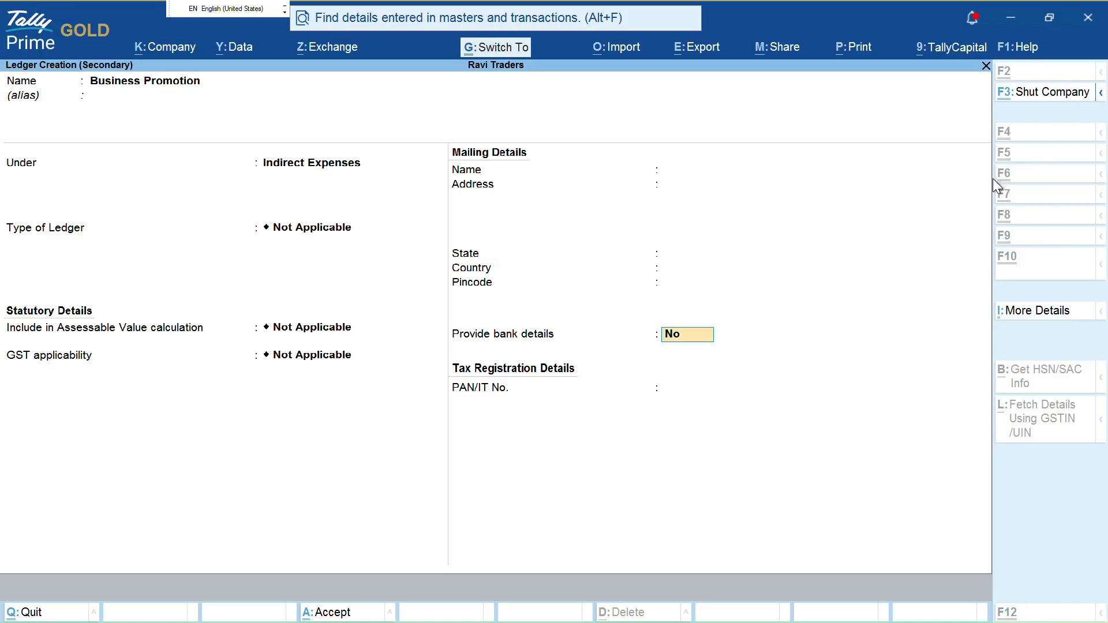
{"action": "key", "text": "ctrl+a"}
Debit 299 to Business Promotion, credit Kotak Mahindra Bank Limited, and save the payment
{"action": "type", "text": "299"}
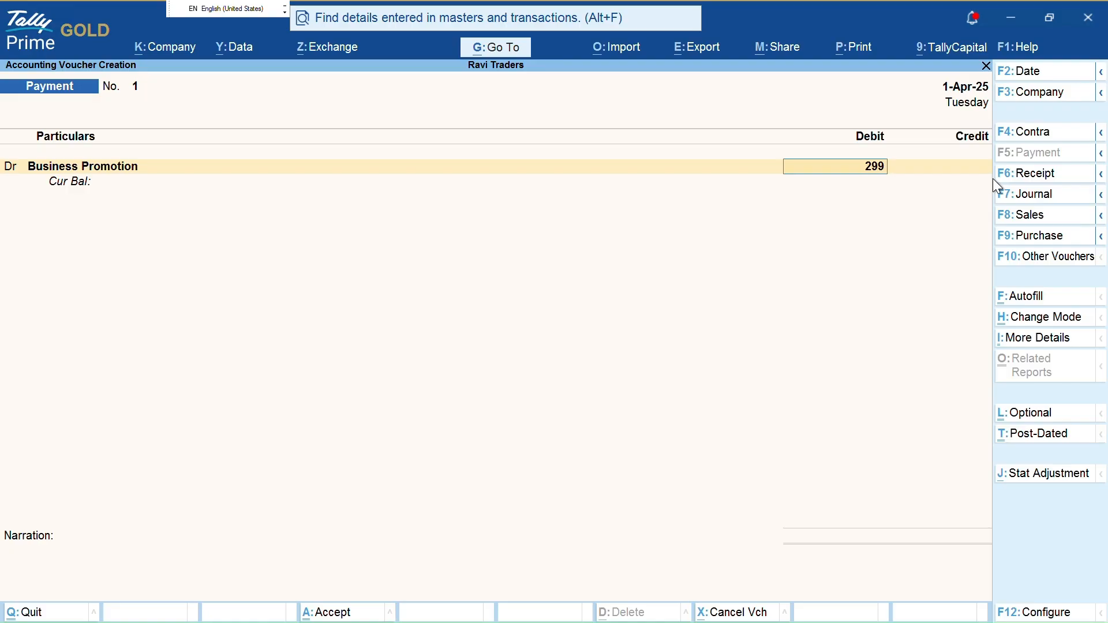
{"action": "key", "text": "Return"}
{"action": "type", "text": "K"}
{"action": "key", "text": "Return"}
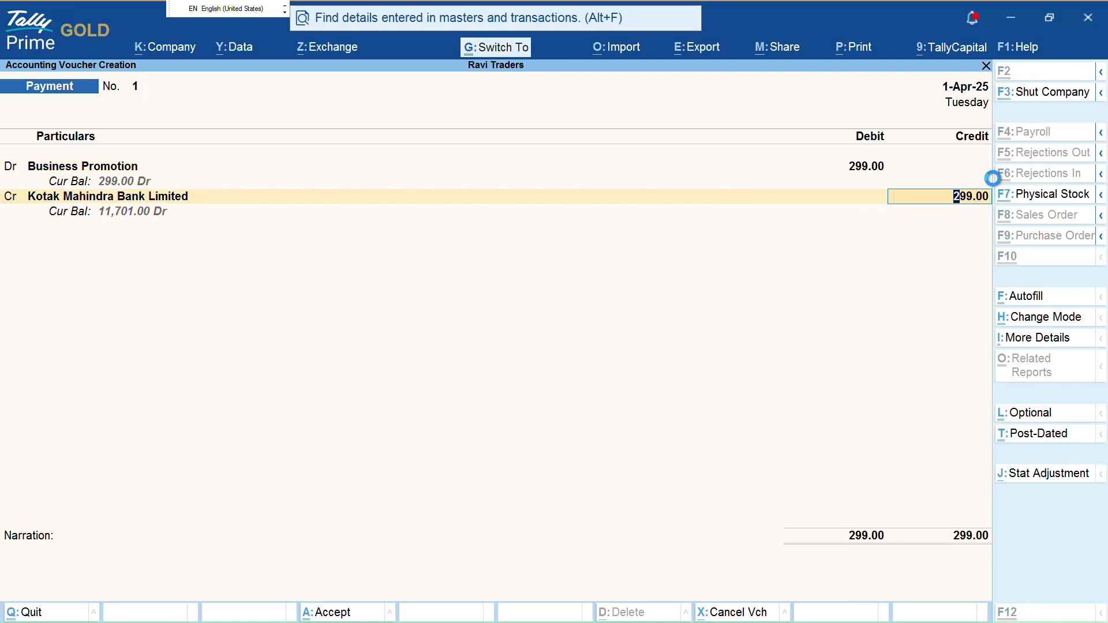
{"action": "key", "text": "ctrl+a"}
{"action": "key", "text": "Return"}
Create a Telephone Exp ledger under Indirect Expenses with GST Not Applicable
{"action": "key", "text": "alt+c"}
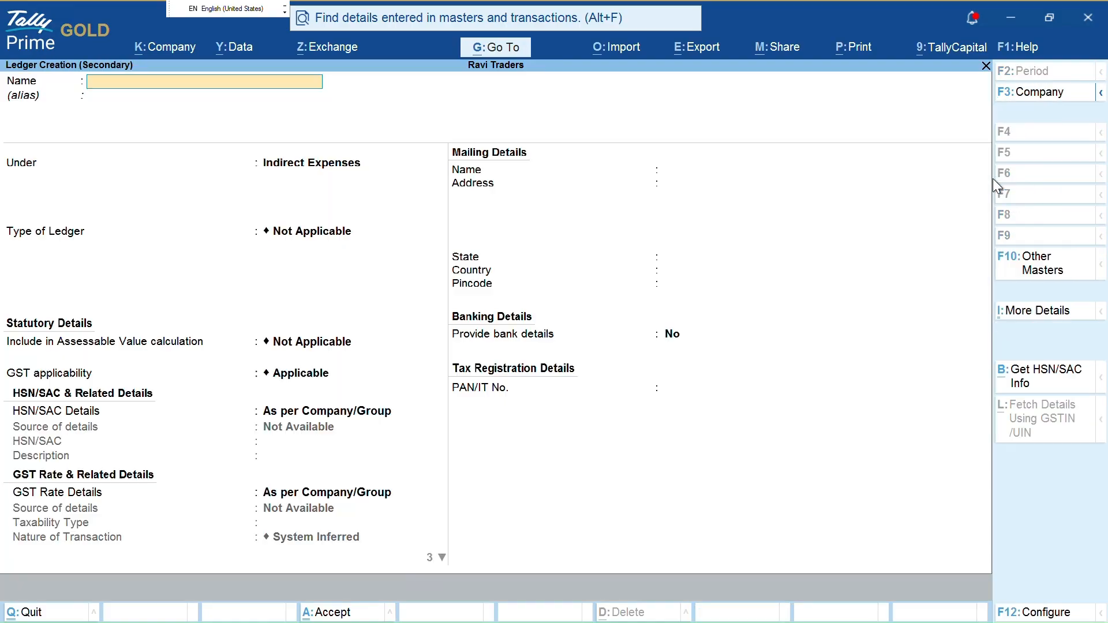
{"action": "type", "text": "Telephone exp"}
{"action": "key", "text": "Return"}
{"action": "key", "text": "Return"}
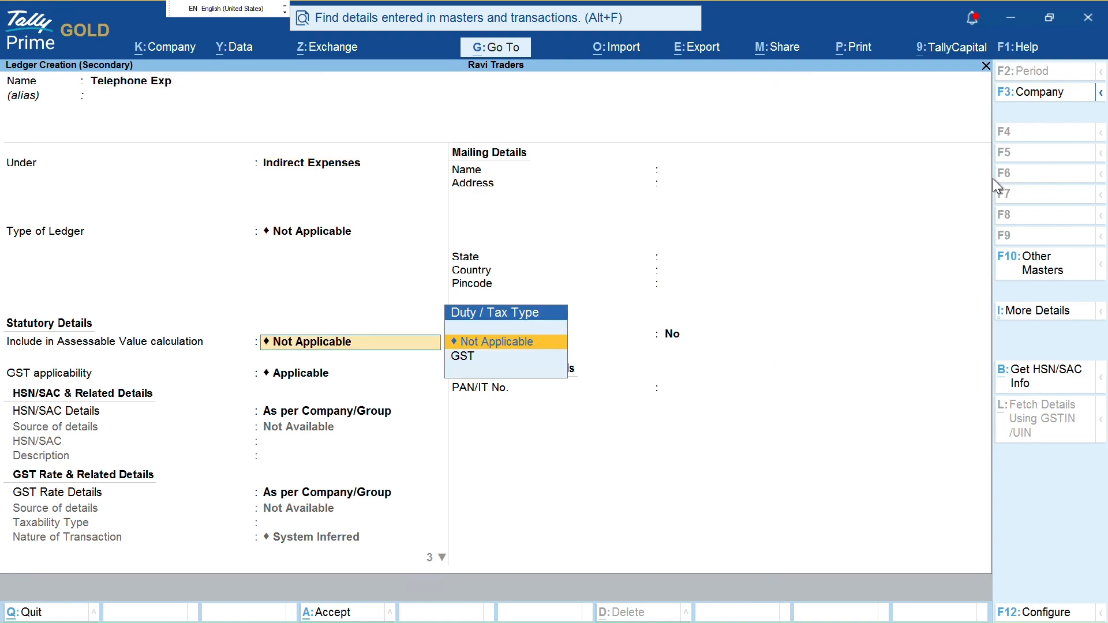
{"action": "key", "text": "Return"}
{"action": "type", "text": "n"}
Debit 209 to Telephone Exp against Kotak Mahindra Bank Limited, save, and exit to Gateway
{"action": "key", "text": "Return"}
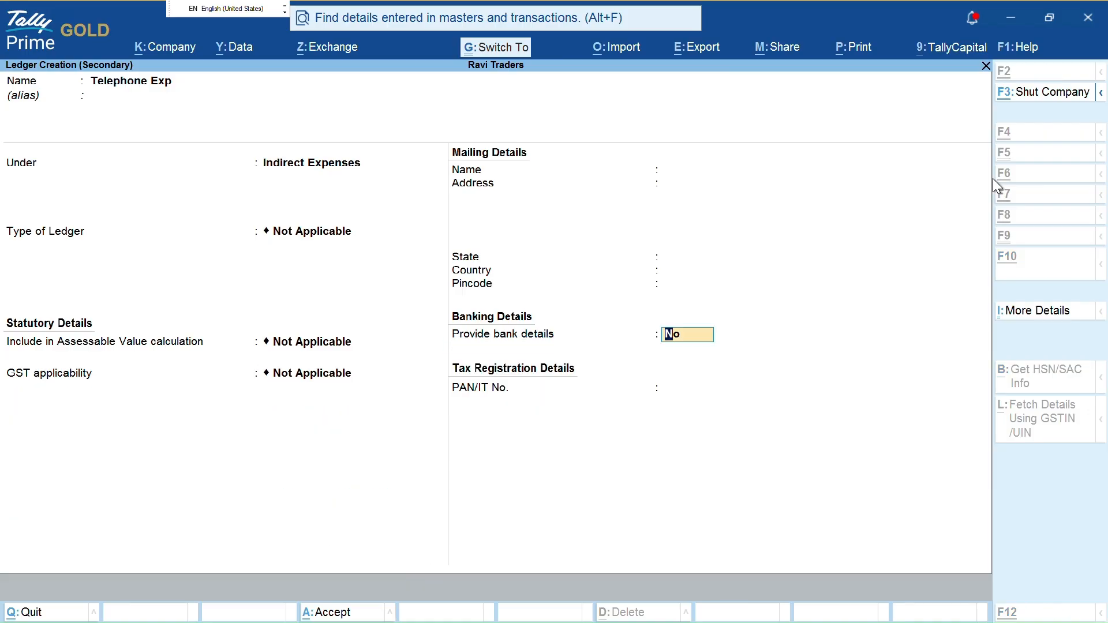
{"action": "key", "text": "ctrl+a"}
{"action": "type", "text": "209"}
{"action": "key", "text": "Return"}
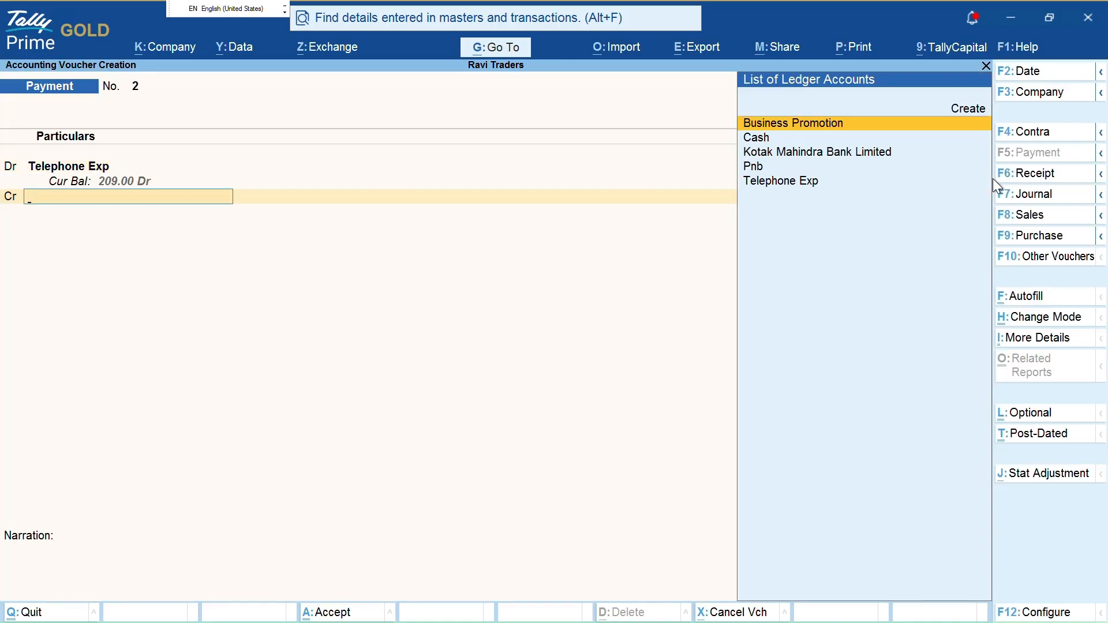
{"action": "type", "text": "K"}
{"action": "key", "text": "Return"}
{"action": "key", "text": "Return"}
{"action": "key", "text": "ctrl+a"}
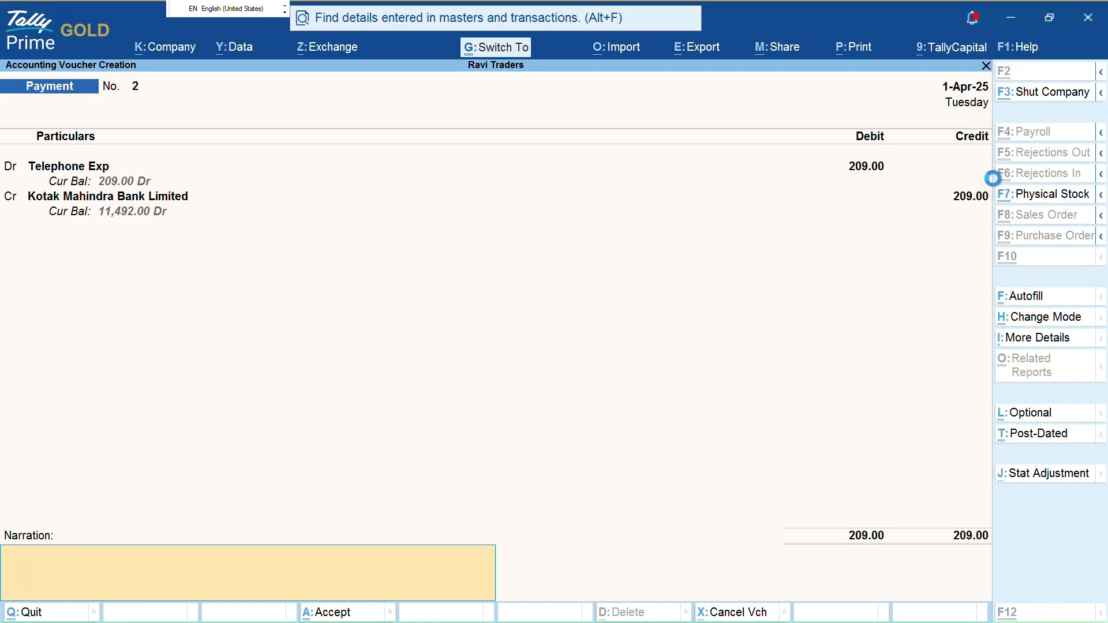
{"action": "key", "text": "Return"}
{"action": "key", "text": "Escape"}
{"action": "key", "text": "Escape"}
{"action": "key", "text": "Escape"}
{"action": "key", "text": "Escape"}
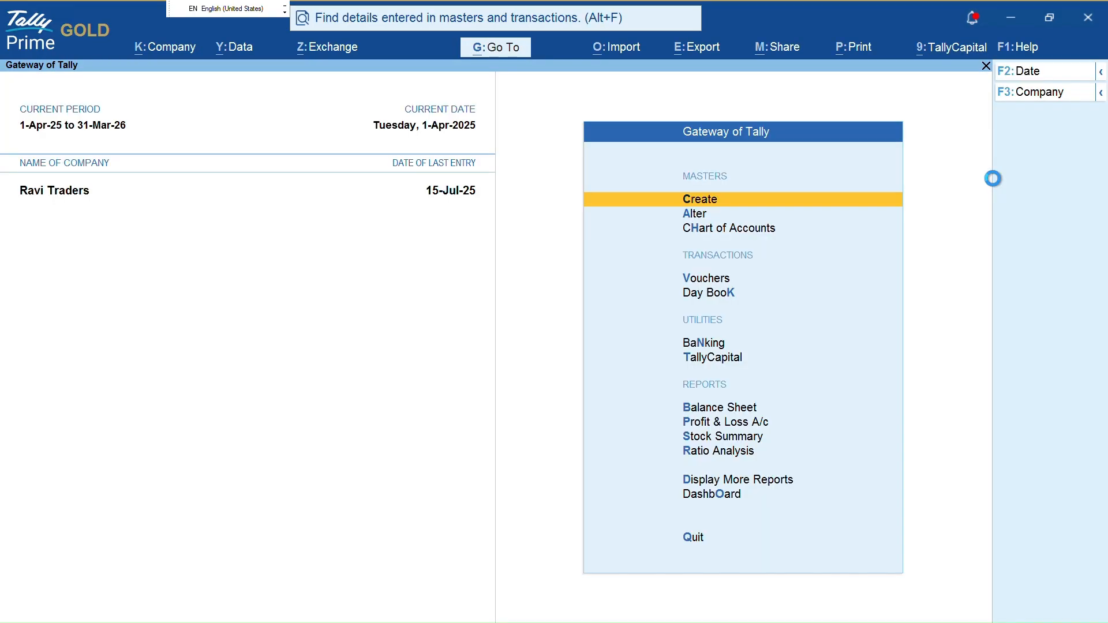
Navigate from Gateway to Banking Activities and review the bank list
{"action": "key", "text": "b"}
{"action": "key", "text": "Escape"}
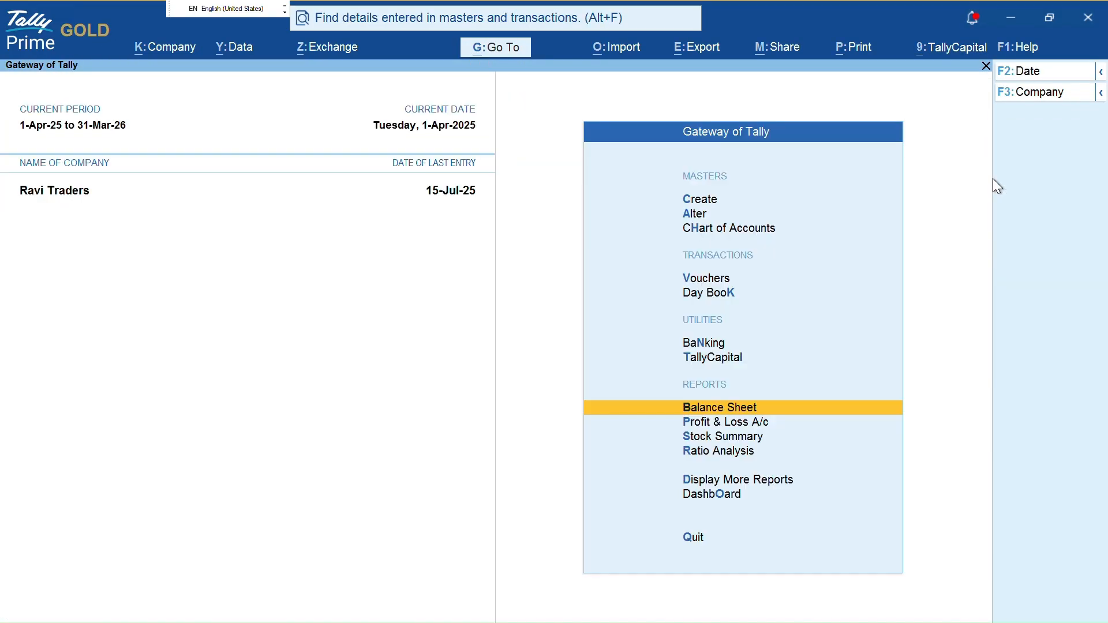
{"action": "key", "text": "n"}
{"action": "key", "text": "Return"}
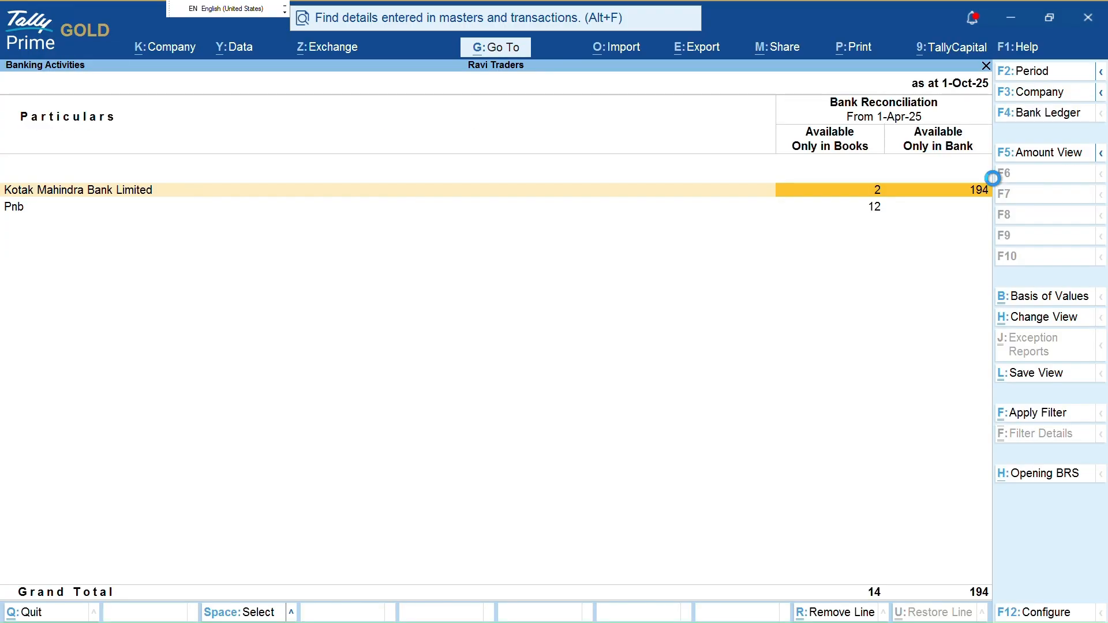
{"action": "key", "text": "ctrl"}
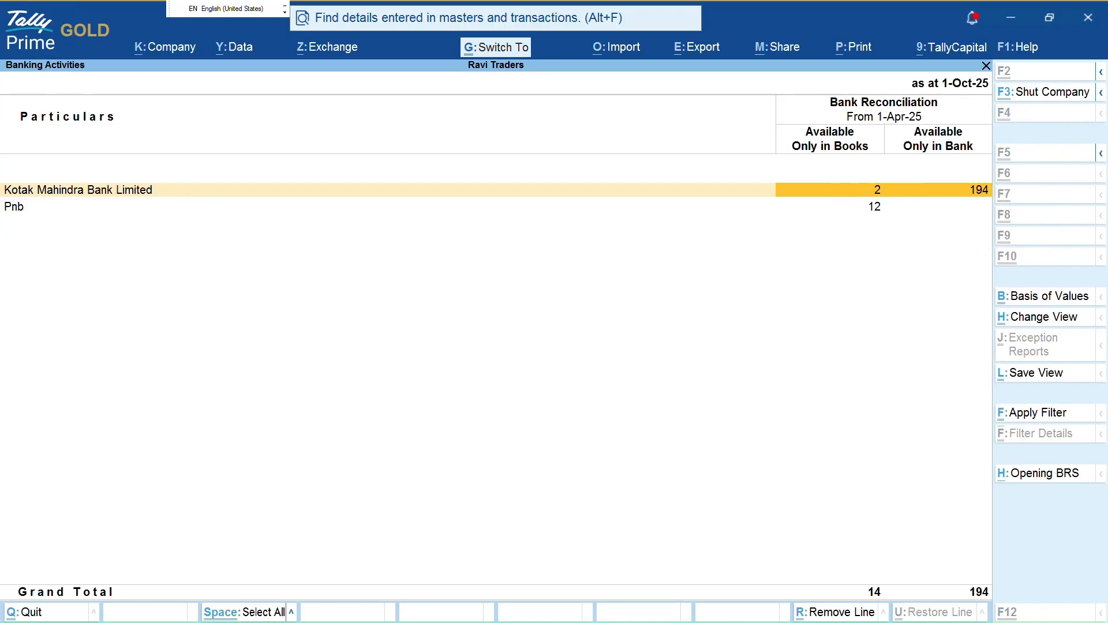
{"action": "left_click_drag", "start_coordinate": [864, 170], "coordinate": [880, 193]}
{"action": "mouse_move", "coordinate": [772, 115]}
{"action": "left_mouse_down"}
{"action": "mouse_move", "coordinate": [840, 163]}
{"action": "mouse_move", "coordinate": [856, 143]}
{"action": "mouse_move", "coordinate": [963, 143]}
{"action": "left_mouse_up"}
{"action": "key", "text": "Escape"}
Open Kotak's unreconciled transactions showing the 299.00 and 209.00 books-only payments totalling 508.00
{"action": "key", "text": "Return"}
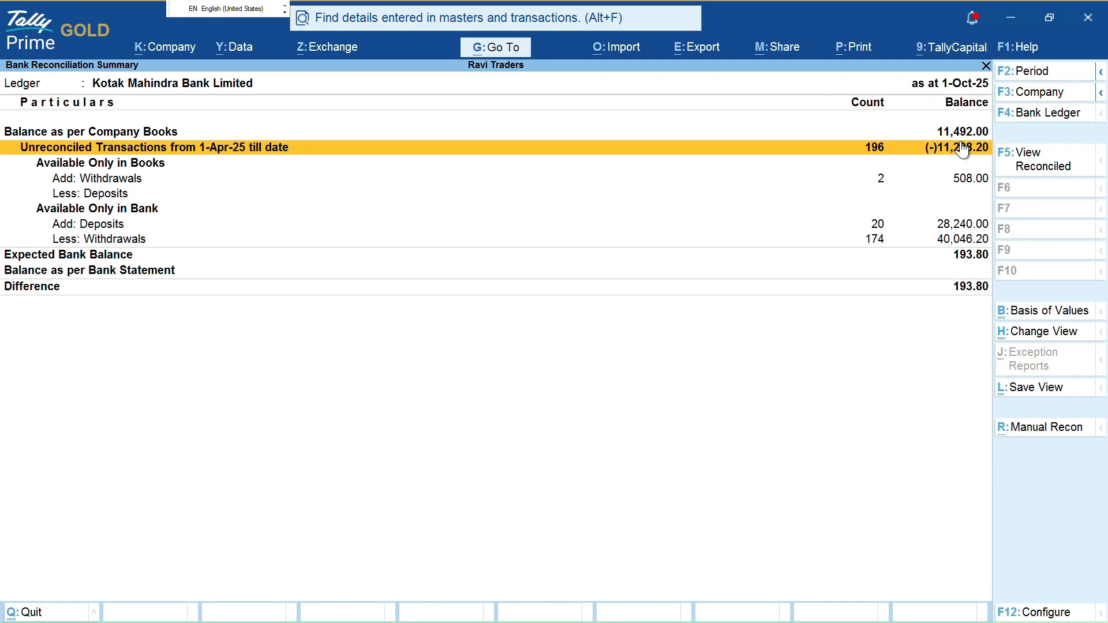
{"action": "key", "text": "Return"}
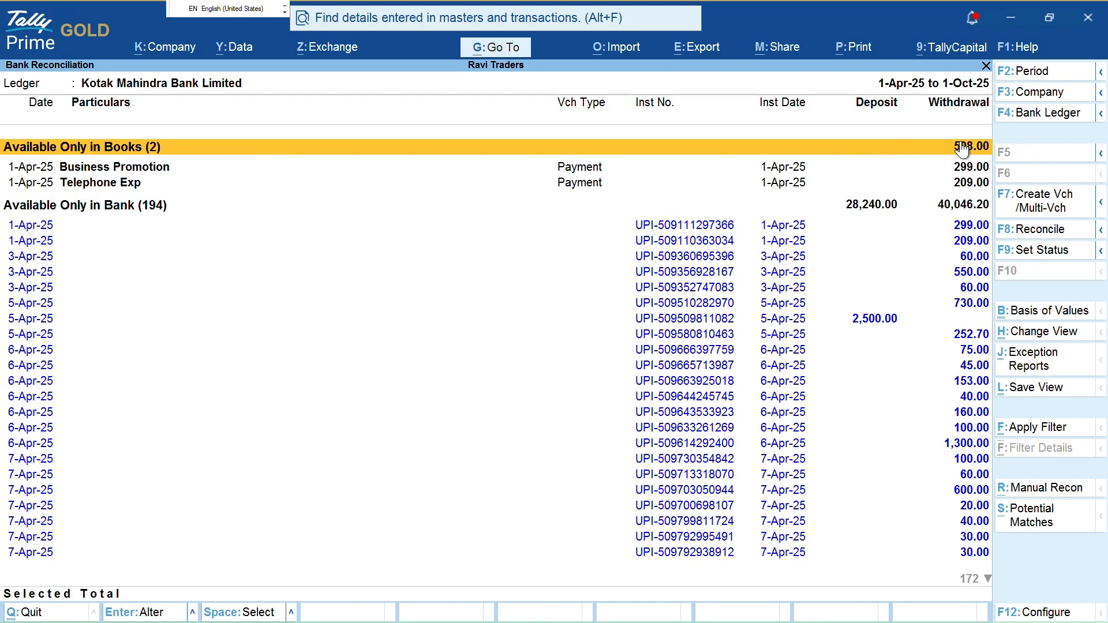
{"action": "key", "text": "Escape"}
{"action": "key", "text": "Return"}
{"action": "key", "text": "ctrl"}
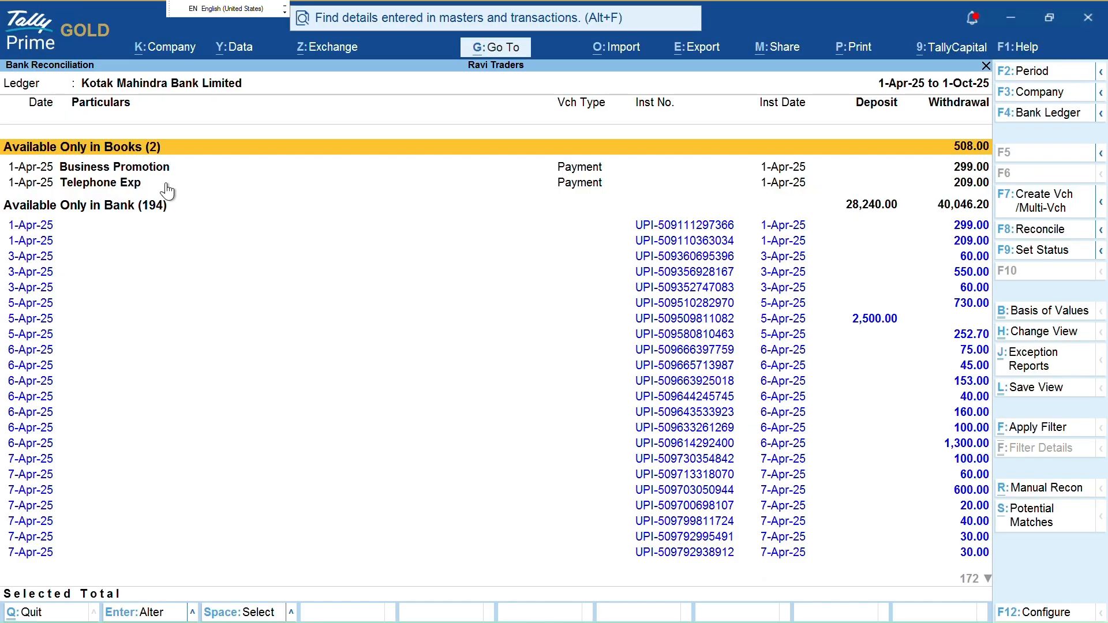
{"action": "key", "text": "ctrl"}
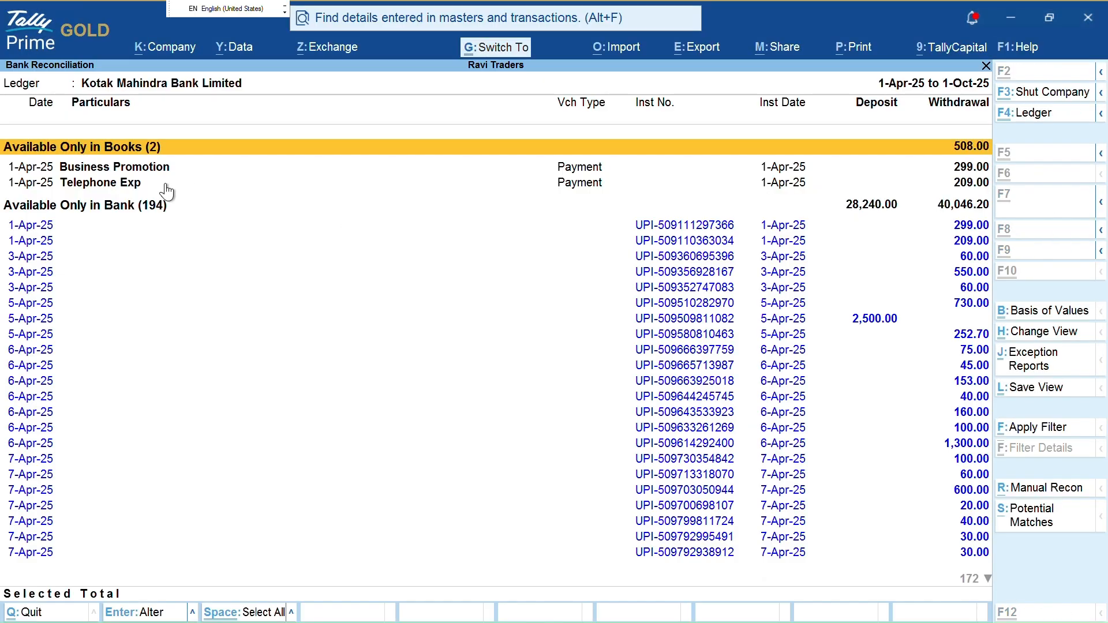
{"action": "mouse_move", "coordinate": [199, 164]}
{"action": "left_mouse_down"}
{"action": "mouse_move", "coordinate": [430, 160]}
{"action": "mouse_move", "coordinate": [429, 176]}
{"action": "left_mouse_up"}
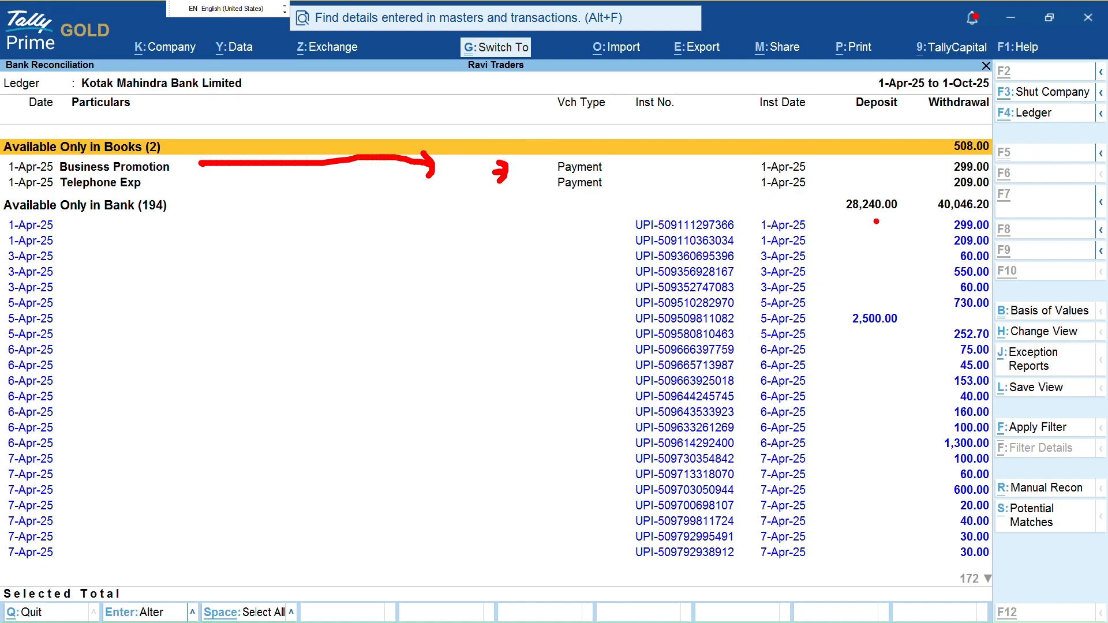
Highlight the books-only withdrawals and bank-only entries, then show Potential Matches for the 299.00 and 209.00 payments
{"action": "left_click_drag", "start_coordinate": [933, 162], "coordinate": [958, 191]}
{"action": "left_click_drag", "start_coordinate": [883, 231], "coordinate": [814, 474]}
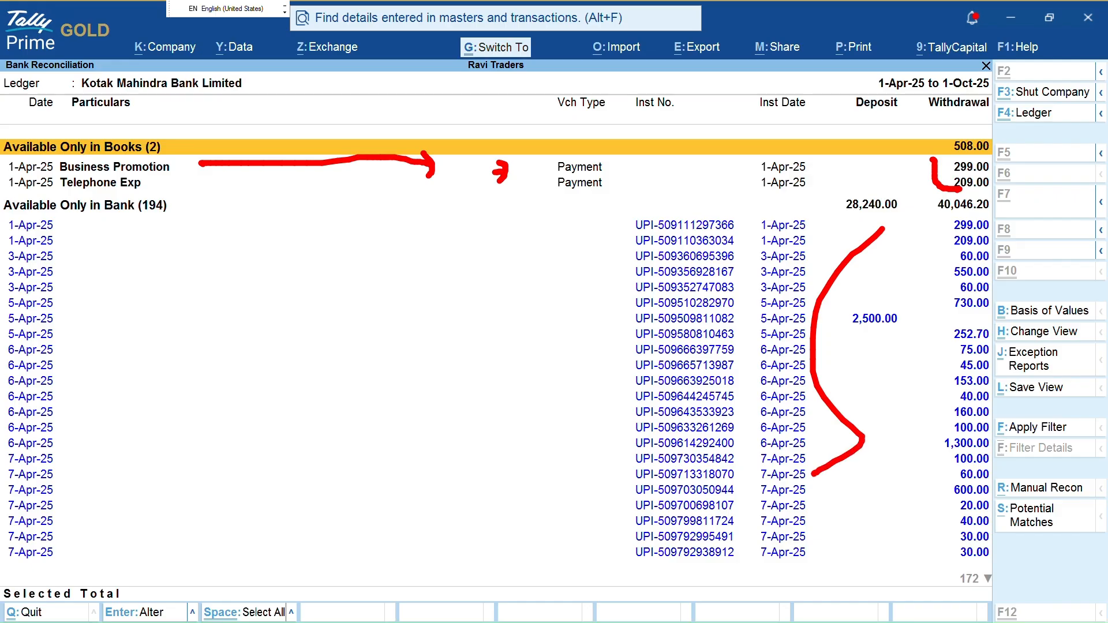
{"action": "key", "text": "Escape"}
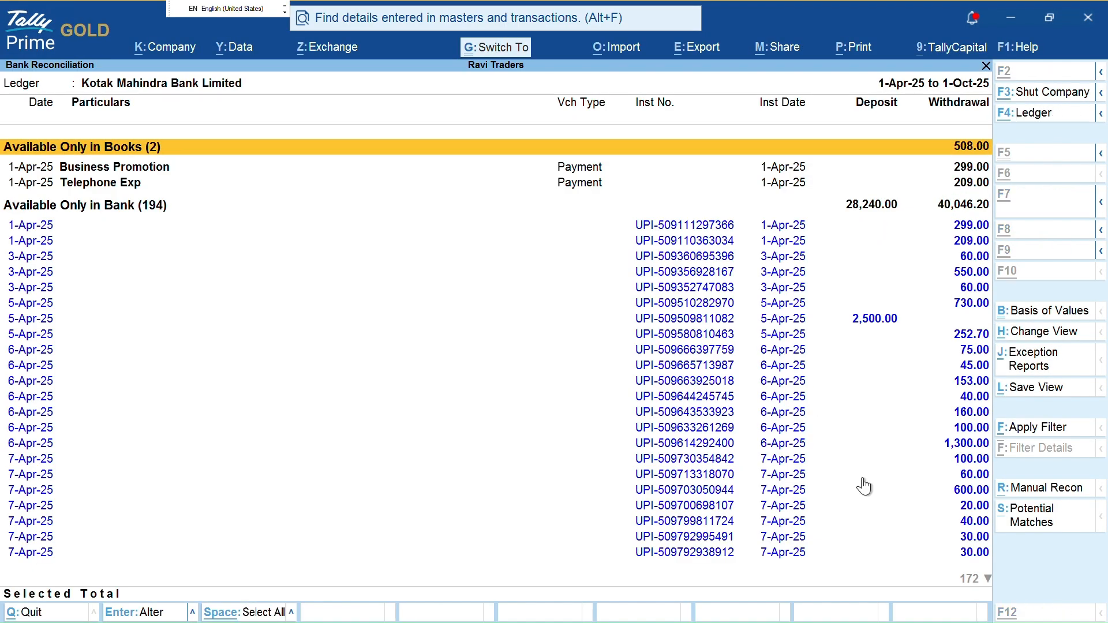
{"action": "key", "text": "ctrl+2"}
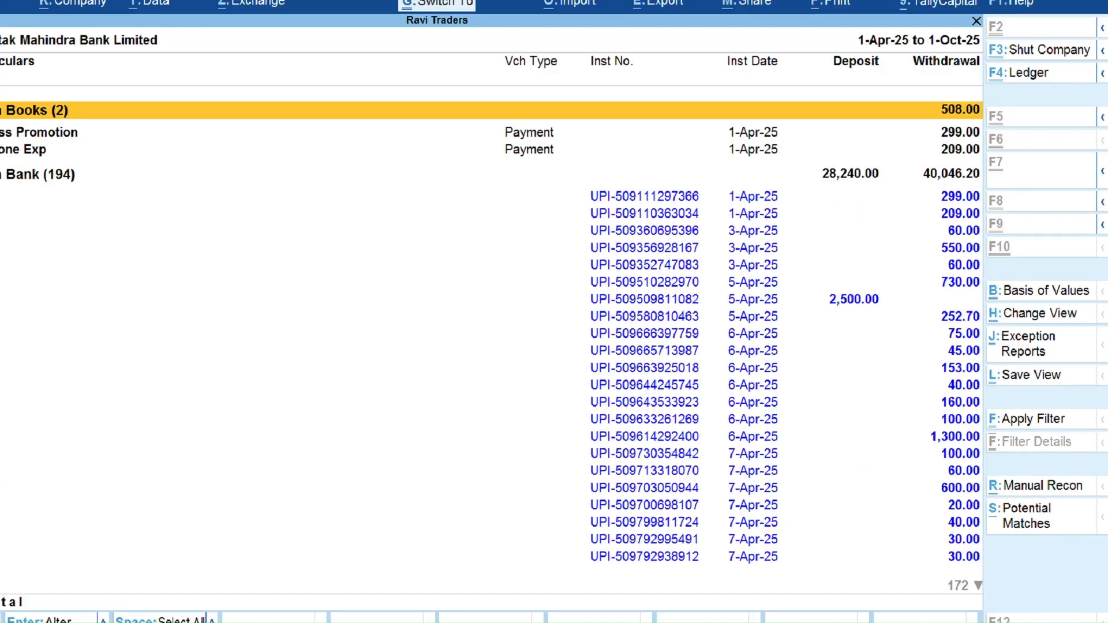
{"action": "mouse_move", "coordinate": [965, 477]}
{"action": "left_mouse_down"}
{"action": "mouse_move", "coordinate": [981, 534]}
{"action": "mouse_move", "coordinate": [1100, 543]}
{"action": "mouse_move", "coordinate": [1077, 482]}
{"action": "mouse_move", "coordinate": [976, 478]}
{"action": "left_mouse_up"}
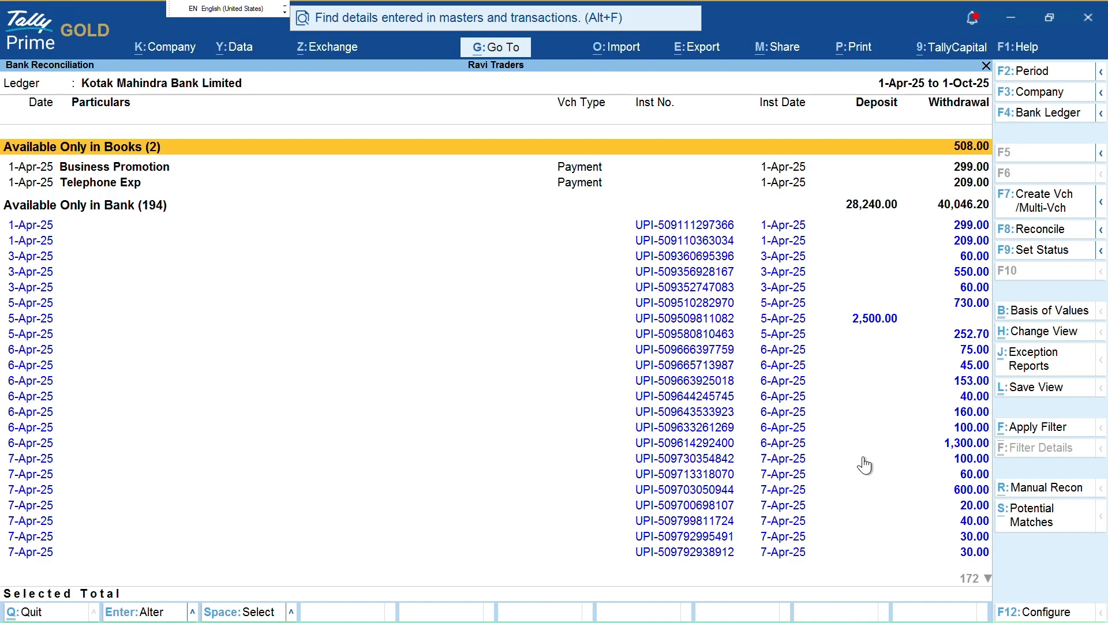
{"action": "key", "text": "alt+s"}
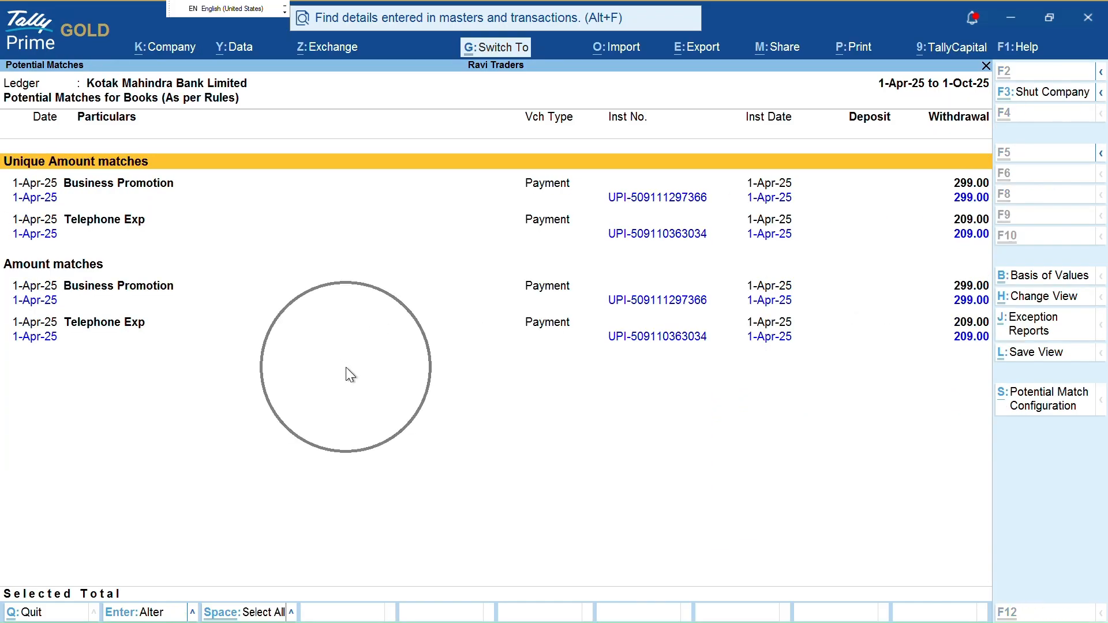
Reopen Potential Matches, then trial-mark and deselect the 299.00 and 209.00 bank rows
{"action": "key", "text": "Escape"}
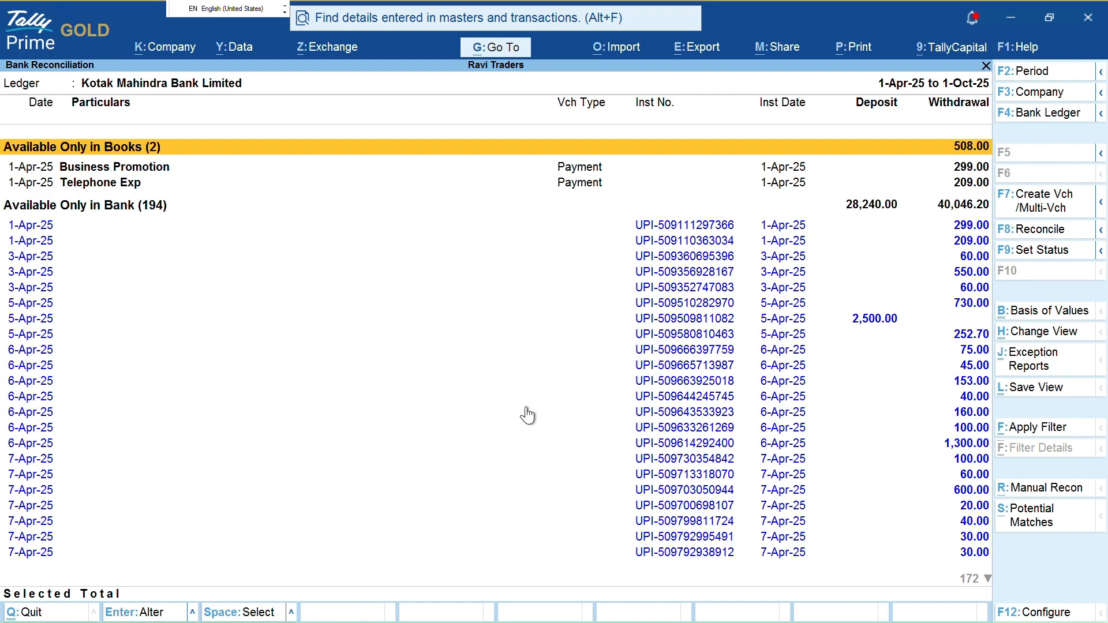
{"action": "left_click", "coordinate": [779, 168]}
{"action": "key", "text": "Down"}
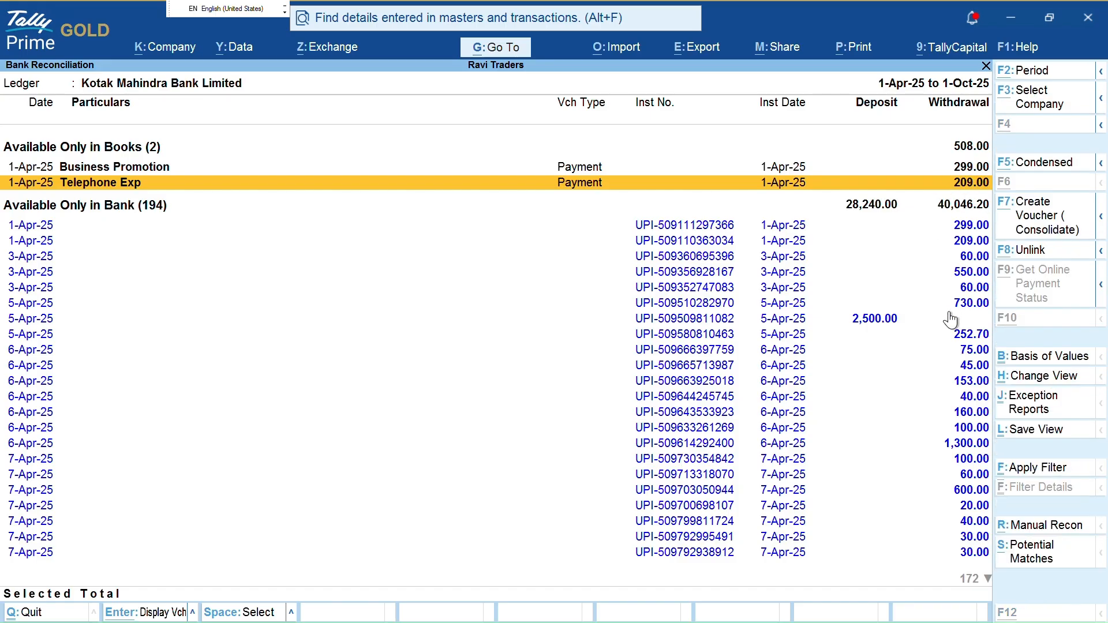
{"action": "key", "text": "s"}
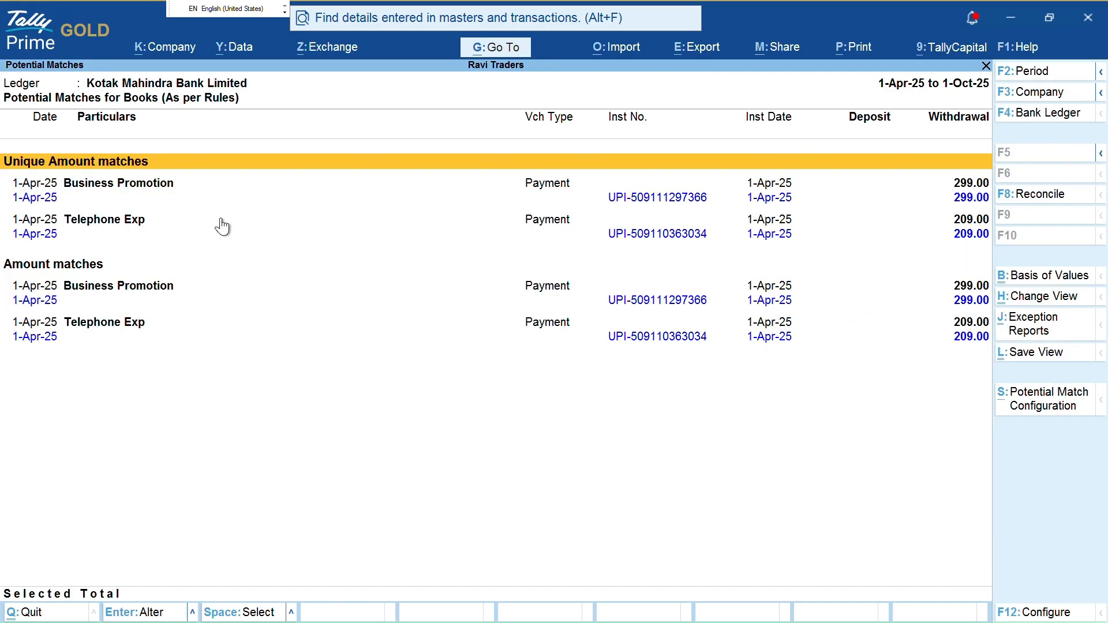
{"action": "left_click", "coordinate": [185, 253]}
{"action": "key", "text": "Up"}
{"action": "key", "text": "space"}
{"action": "key", "text": "Down"}
{"action": "key", "text": "space"}
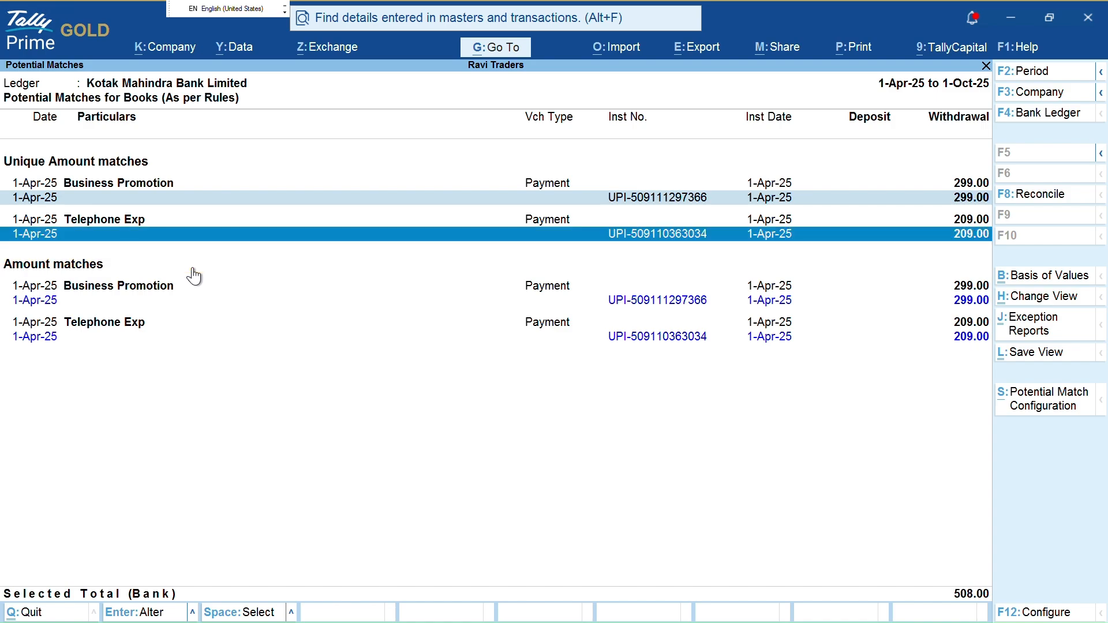
{"action": "key", "text": "Down"}
{"action": "key", "text": "Down"}
{"action": "key", "text": "Up"}
{"action": "key", "text": "Up"}
{"action": "left_click", "coordinate": [815, 229]}
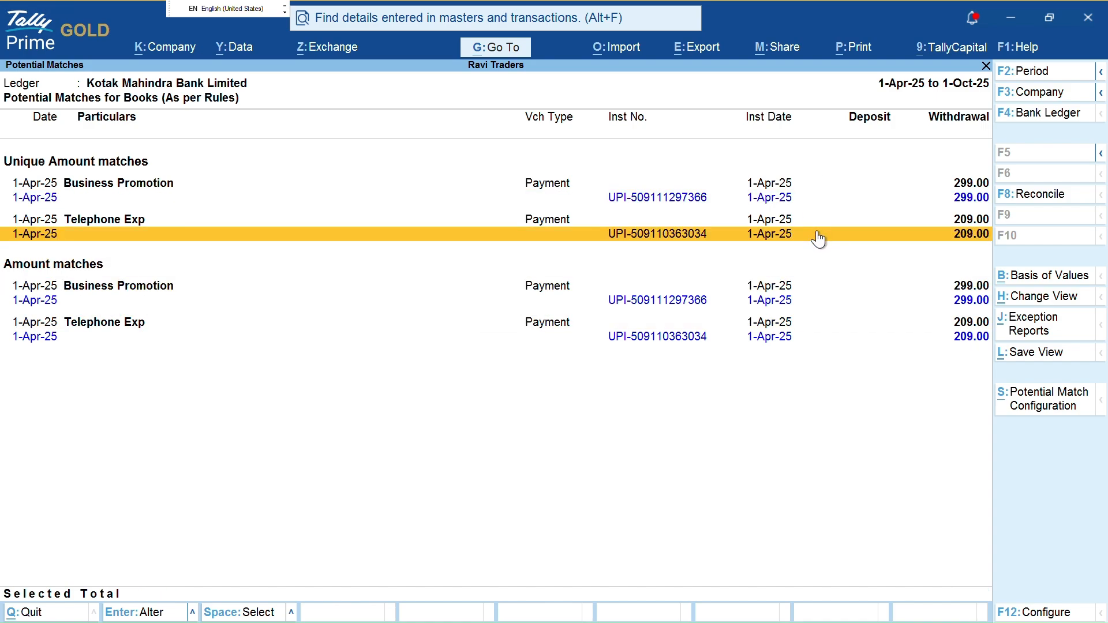
Highlight the Unique Amount and Amount matches sections and the matching 1-Apr-25 299.00 entries
{"action": "key", "text": "ctrl"}
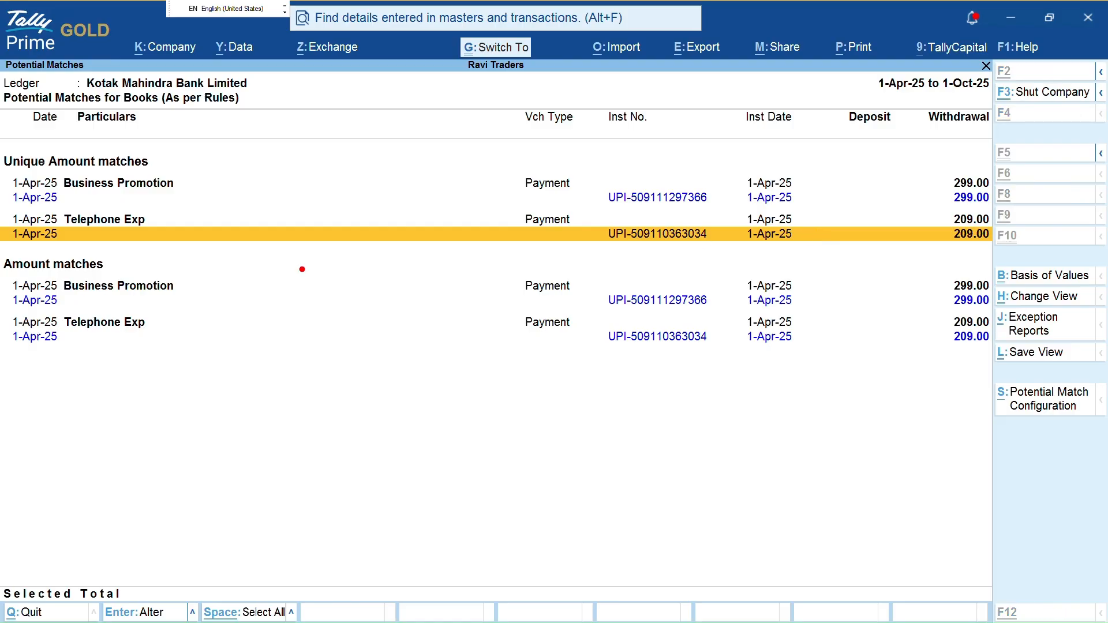
{"action": "left_click_drag", "start_coordinate": [5, 172], "coordinate": [169, 172]}
{"action": "left_click_drag", "start_coordinate": [3, 282], "coordinate": [119, 272]}
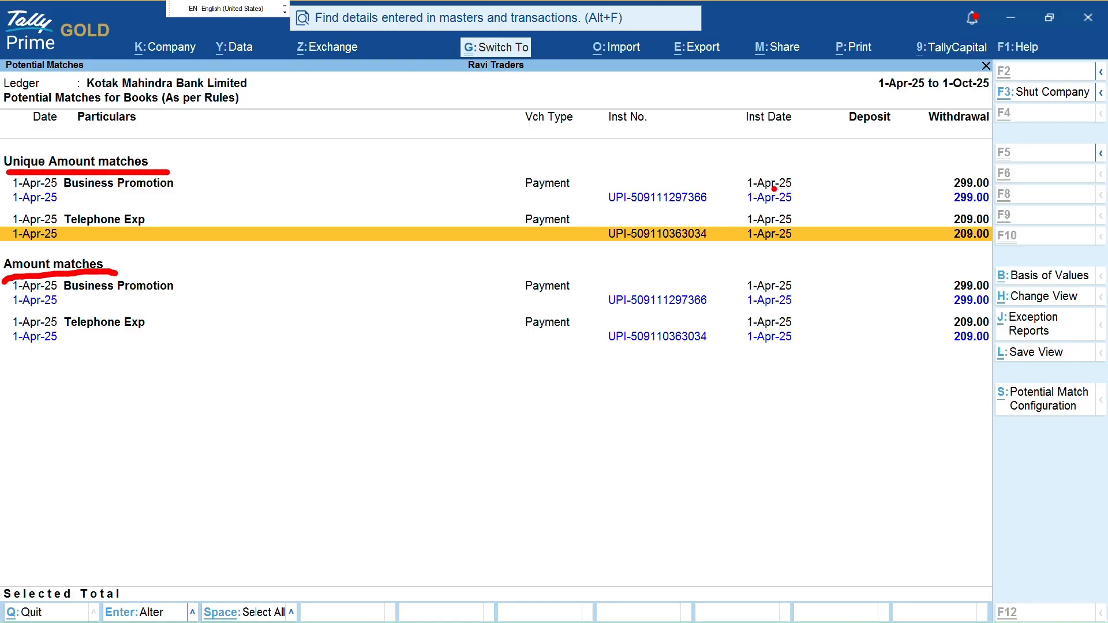
{"action": "left_click_drag", "start_coordinate": [905, 161], "coordinate": [927, 198]}
{"action": "mouse_move", "coordinate": [778, 167]}
{"action": "left_mouse_down"}
{"action": "mouse_move", "coordinate": [802, 203]}
{"action": "mouse_move", "coordinate": [734, 221]}
{"action": "mouse_move", "coordinate": [731, 184]}
{"action": "mouse_move", "coordinate": [762, 162]}
{"action": "left_mouse_up"}
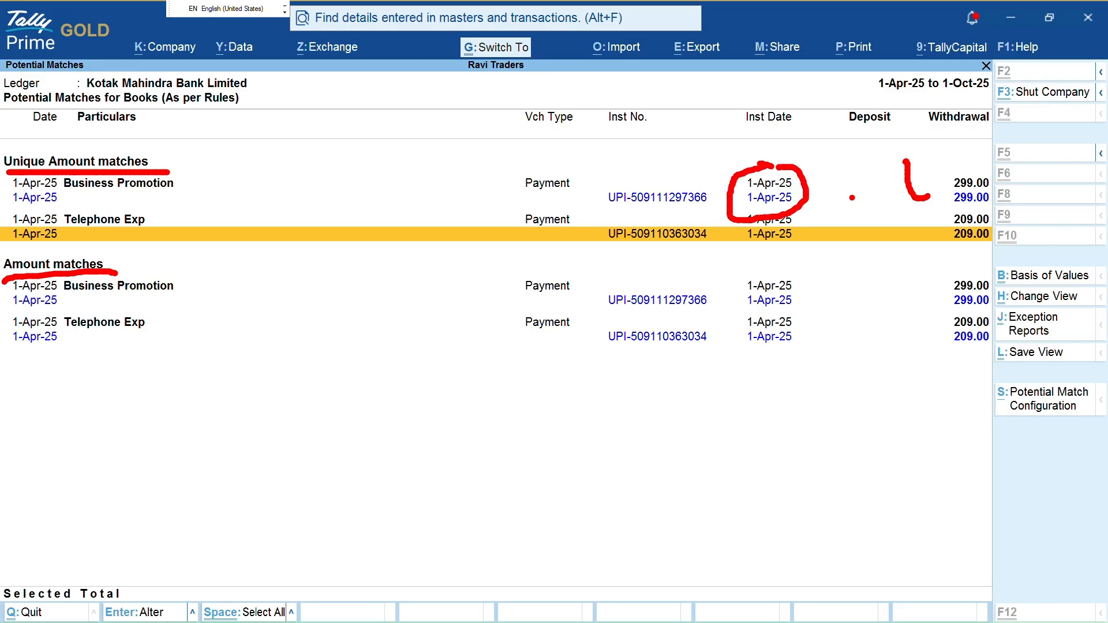
{"action": "mouse_move", "coordinate": [949, 159]}
{"action": "left_mouse_down"}
{"action": "mouse_move", "coordinate": [946, 199]}
{"action": "mouse_move", "coordinate": [985, 211]}
{"action": "left_mouse_up"}
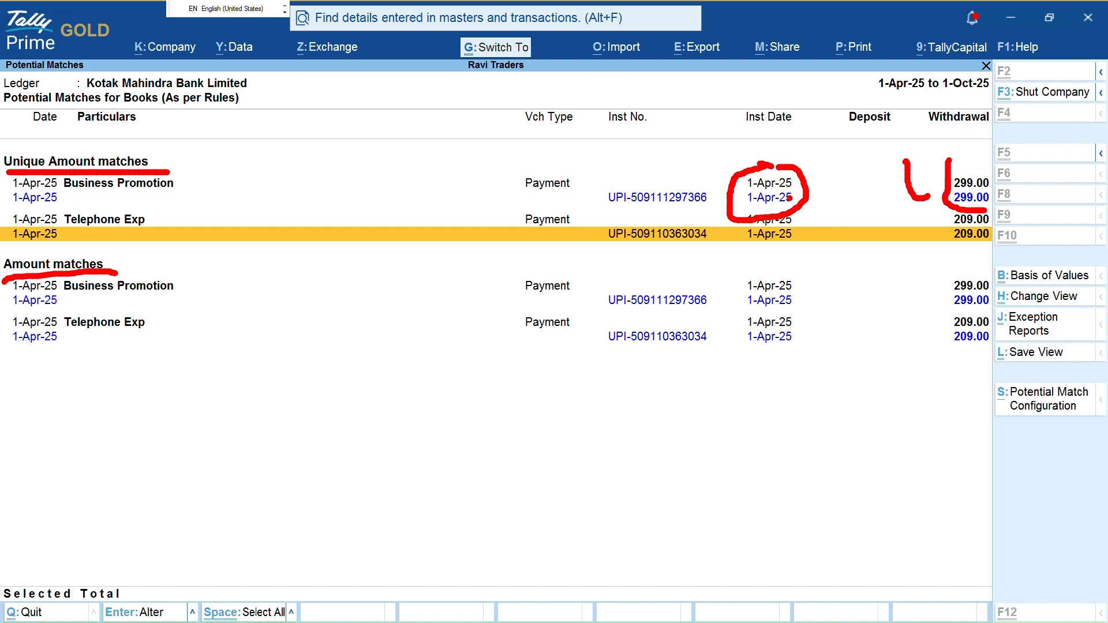
{"action": "key", "text": "Escape"}
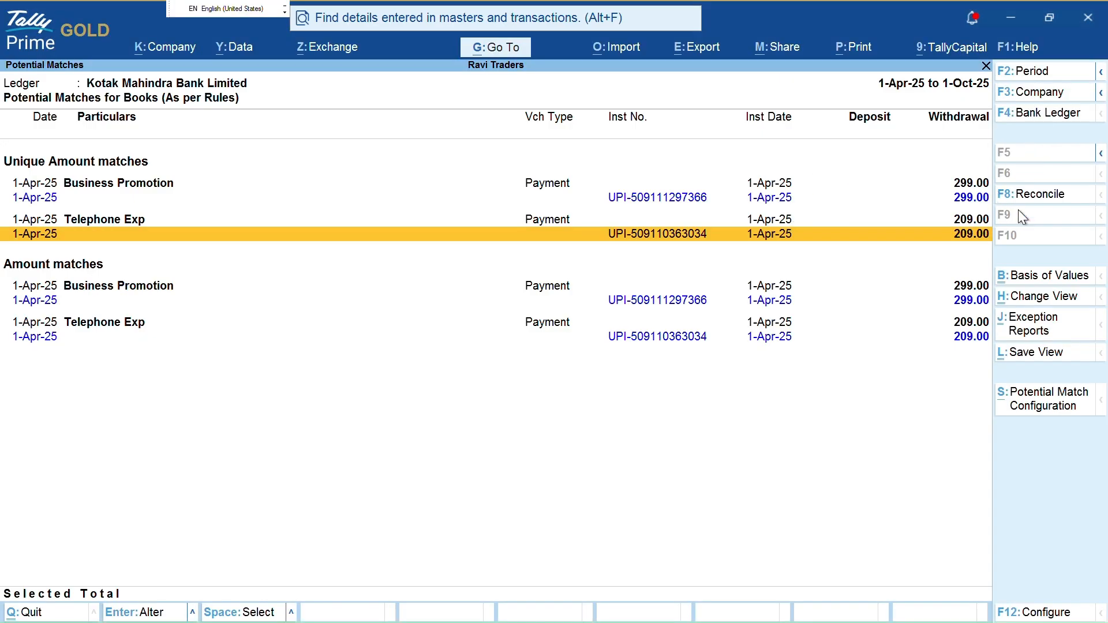
{"action": "key", "text": "ctrl+2"}
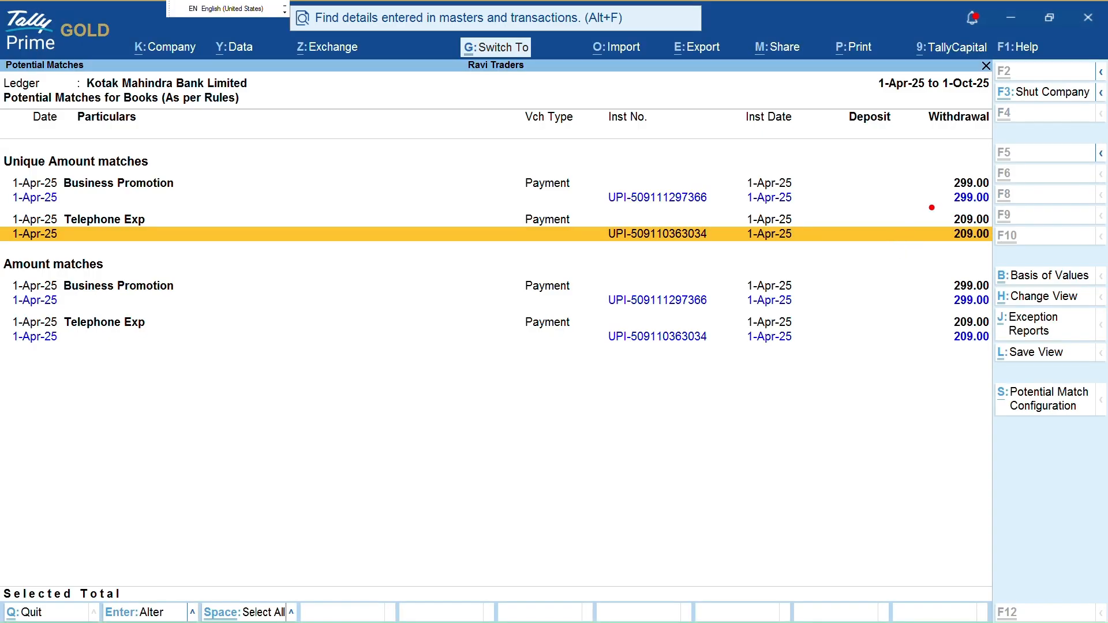
Reconcile the Telephone Exp 209.00 and Business Promotion 299.00 payments with their bank UPI entries
{"action": "left_click", "coordinate": [1021, 200]}
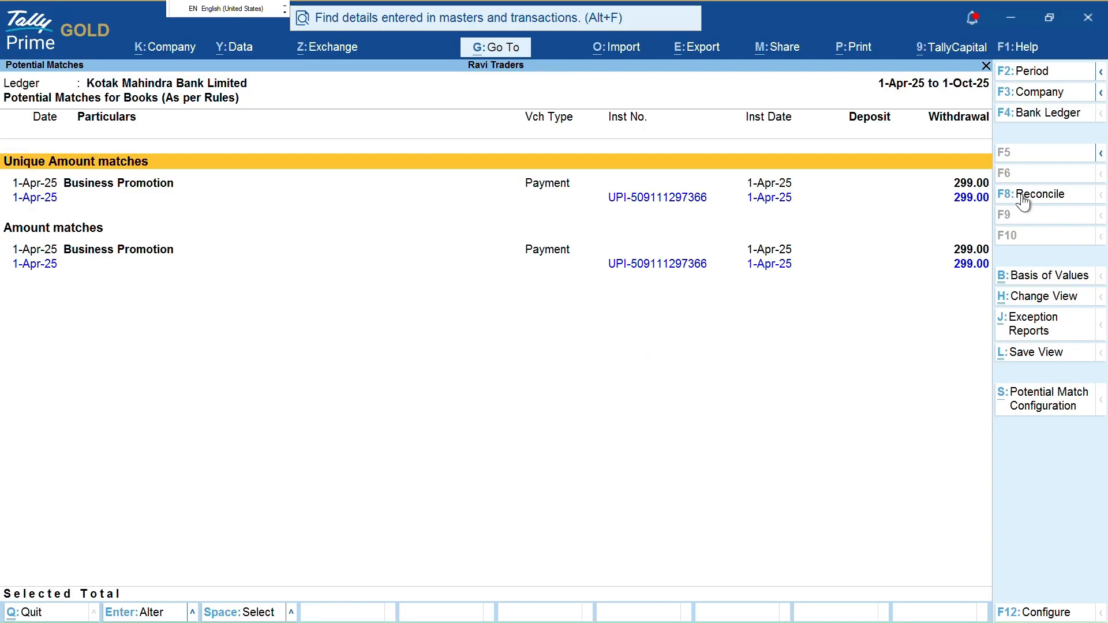
{"action": "key", "text": "Down"}
{"action": "key", "text": "space"}
{"action": "key", "text": "Down"}
{"action": "key", "text": "space"}
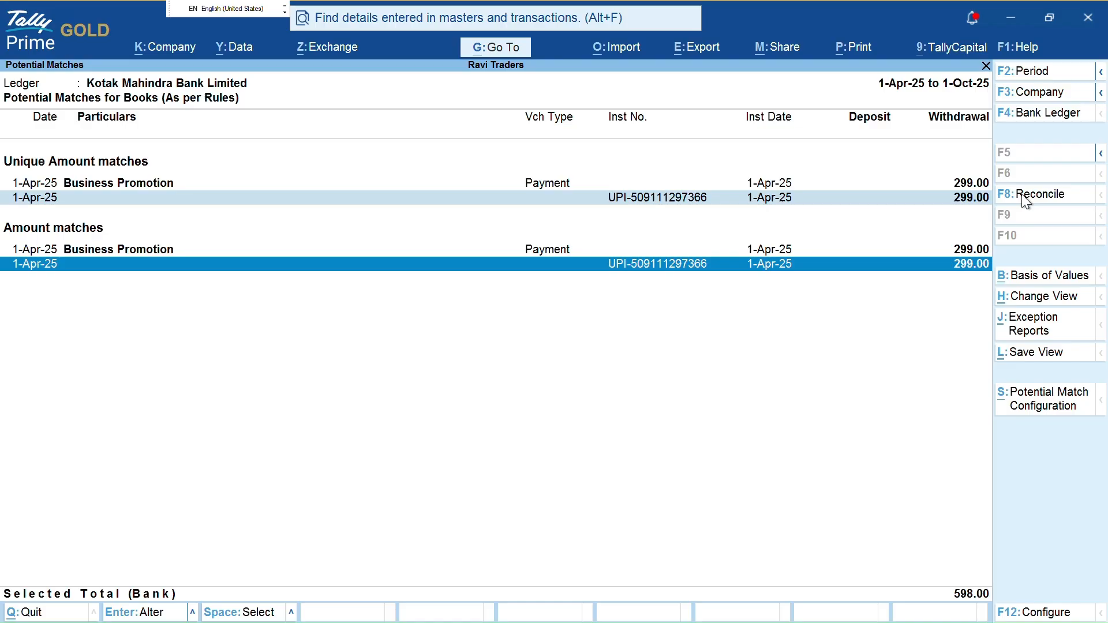
{"action": "left_click", "coordinate": [1022, 195]}
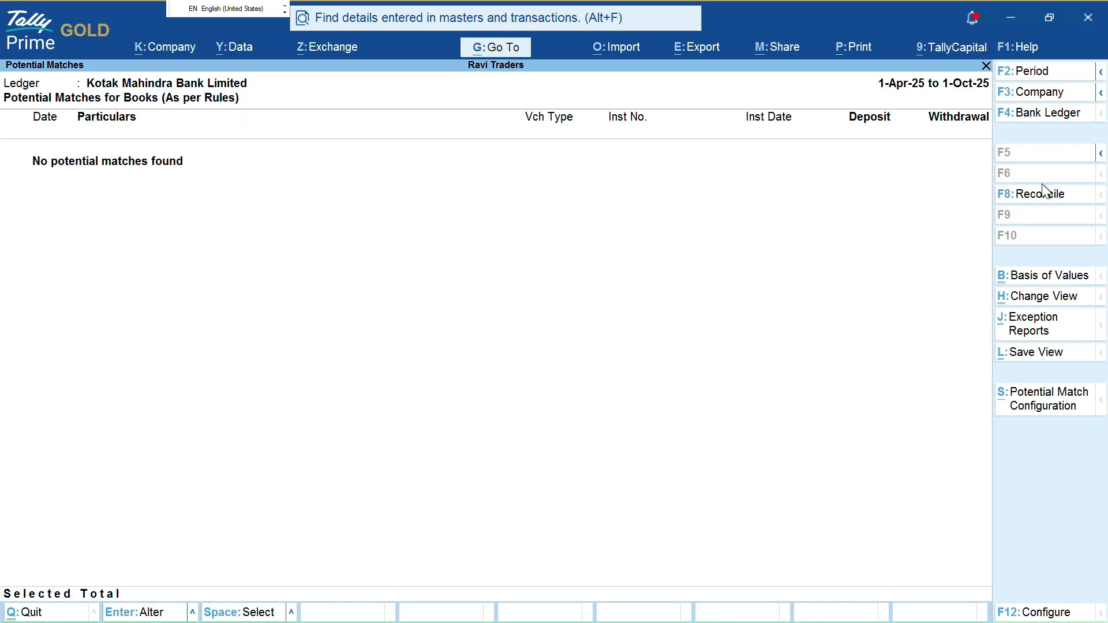
Review the remaining bank-only entries and exit back to the Gateway of Tally
{"action": "key", "text": "Escape"}
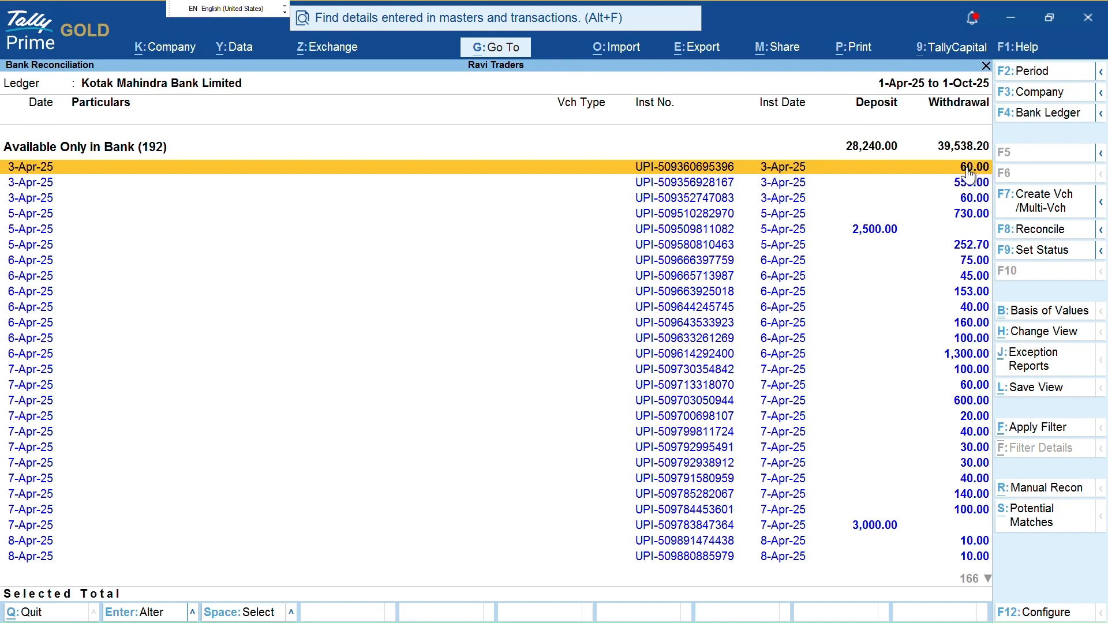
{"action": "key", "text": "Up"}
{"action": "key", "text": "Down"}
{"action": "key", "text": "Down"}
{"action": "key", "text": "Down"}
{"action": "key", "text": "Down"}
{"action": "key", "text": "Down"}
{"action": "key", "text": "Down"}
{"action": "key", "text": "Down"}
{"action": "key", "text": "Down"}
{"action": "key", "text": "Down"}
{"action": "key", "text": "Down"}
{"action": "key", "text": "Down"}
{"action": "key", "text": "Down"}
{"action": "key", "text": "Down"}
{"action": "key", "text": "Down"}
{"action": "key", "text": "Down"}
{"action": "key", "text": "Down"}
{"action": "key", "text": "Down"}
{"action": "key", "text": "Down"}
{"action": "key", "text": "Down"}
{"action": "key", "text": "Down"}
{"action": "key", "text": "Down"}
{"action": "key", "text": "Down"}
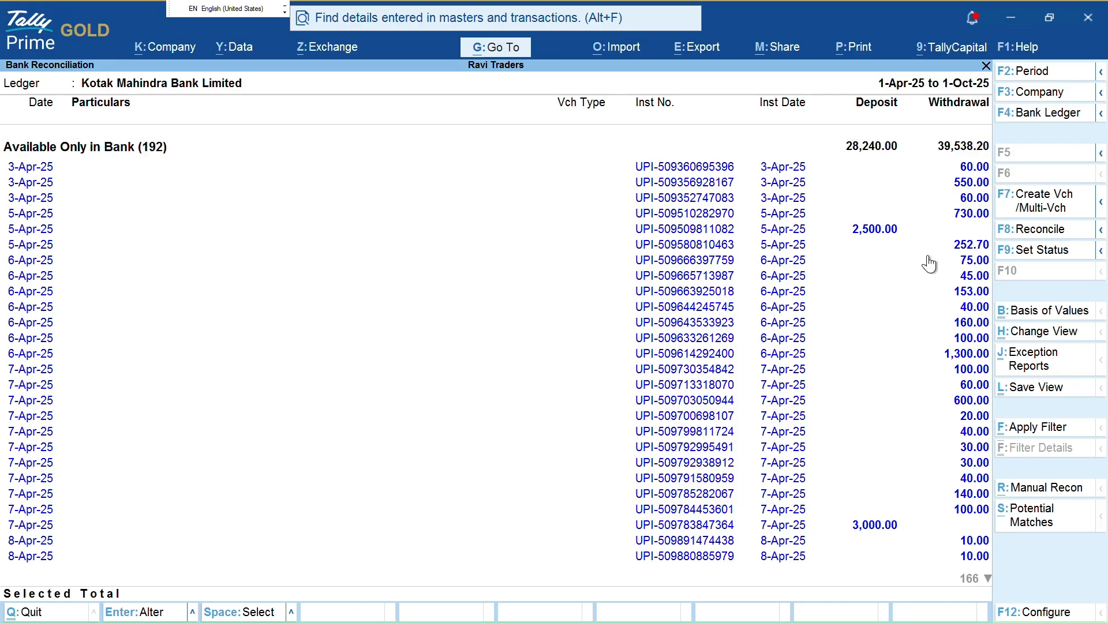
{"action": "key", "text": "Up"}
{"action": "key", "text": "Up"}
{"action": "key", "text": "Up"}
{"action": "key", "text": "Up"}
{"action": "key", "text": "Up"}
{"action": "key", "text": "Up"}
{"action": "key", "text": "Up"}
{"action": "key", "text": "Up"}
{"action": "key", "text": "Up"}
{"action": "key", "text": "Up"}
{"action": "key", "text": "Up"}
{"action": "key", "text": "Up"}
{"action": "key", "text": "Up"}
{"action": "key", "text": "Up"}
{"action": "key", "text": "Up"}
{"action": "key", "text": "Up"}
{"action": "key", "text": "Up"}
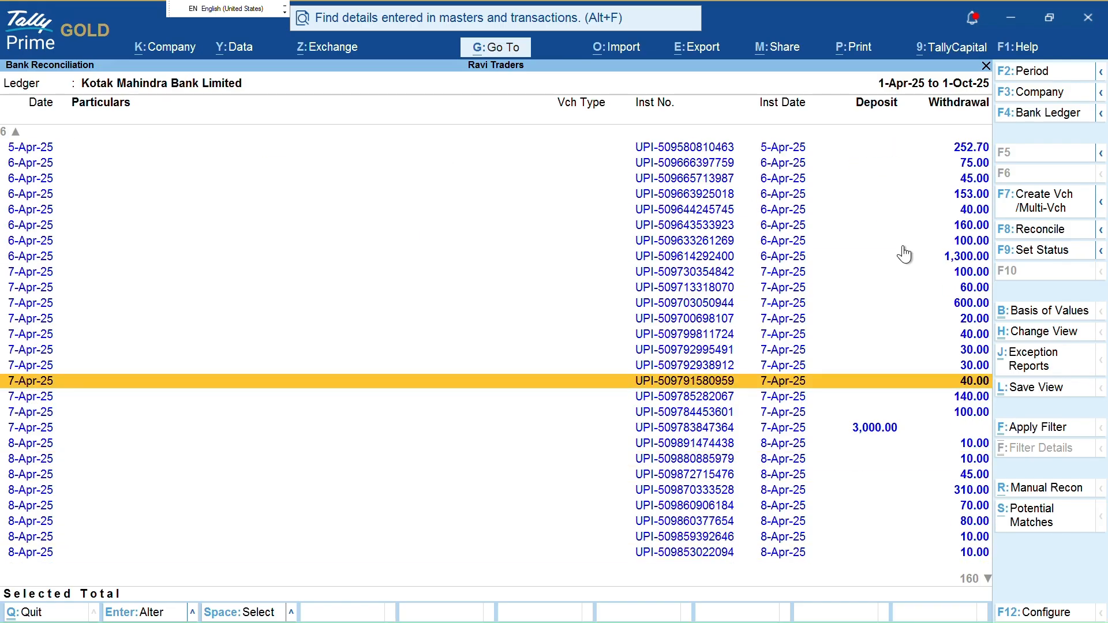
{"action": "key", "text": "Escape"}
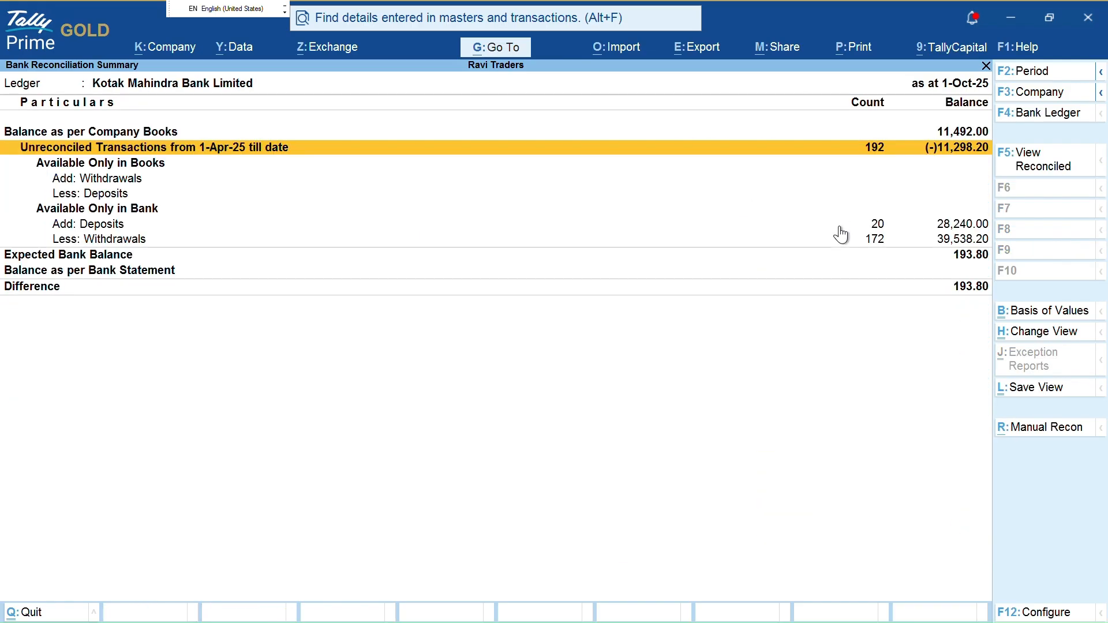
{"action": "key", "text": "Escape"}
{"action": "key", "text": "Escape"}
In a new payment voucher, create the Other Exp ledger under Indirect Expenses, GST Not Applicable
{"action": "key", "text": "c"}
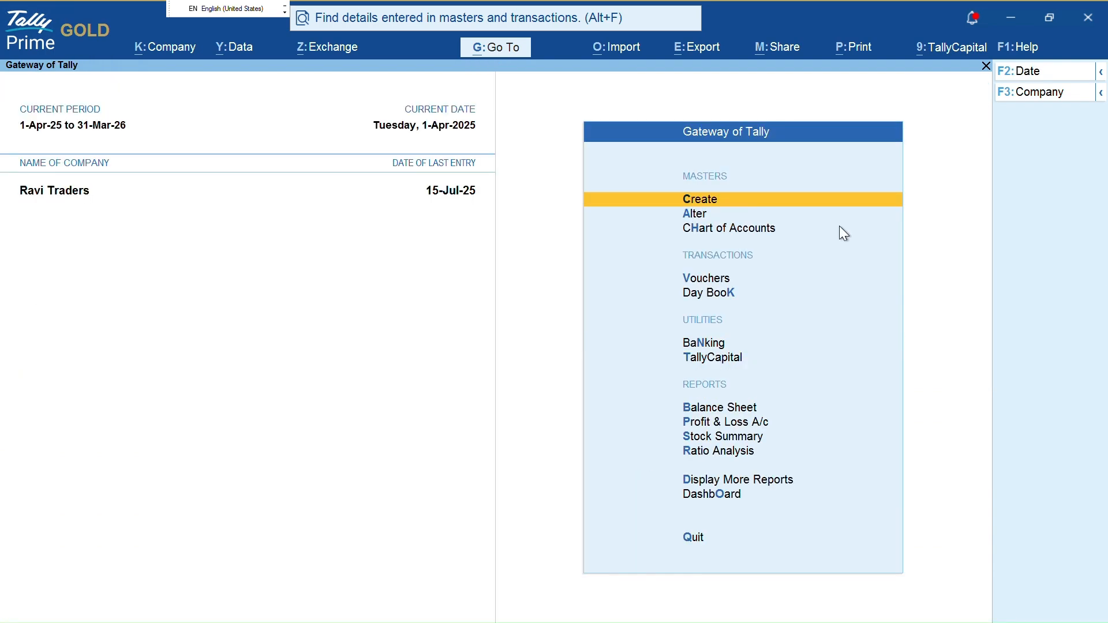
{"action": "key", "text": "v"}
{"action": "key", "text": "Return"}
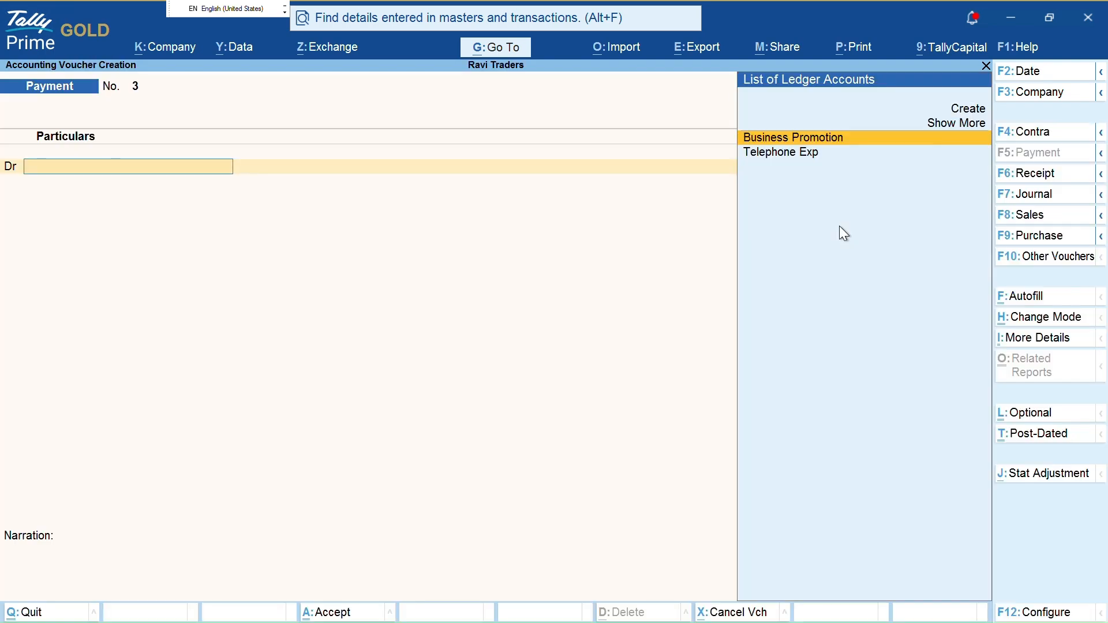
{"action": "key", "text": "alt+c"}
{"action": "type", "text": "Othe"}
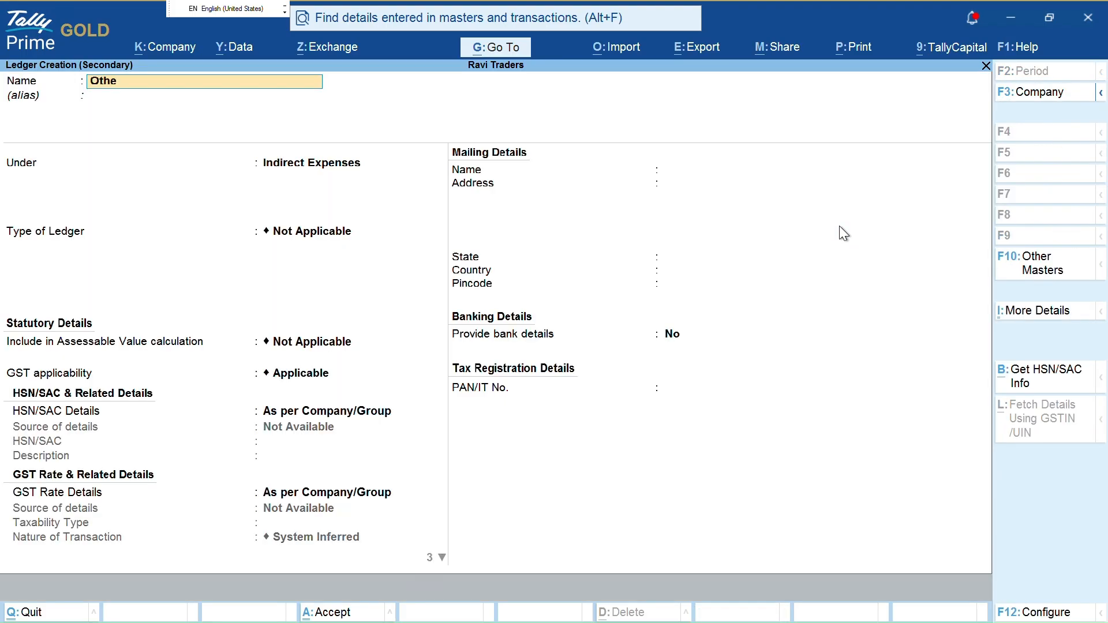
{"action": "type", "text": "r Exp"}
{"action": "key", "text": "Return"}
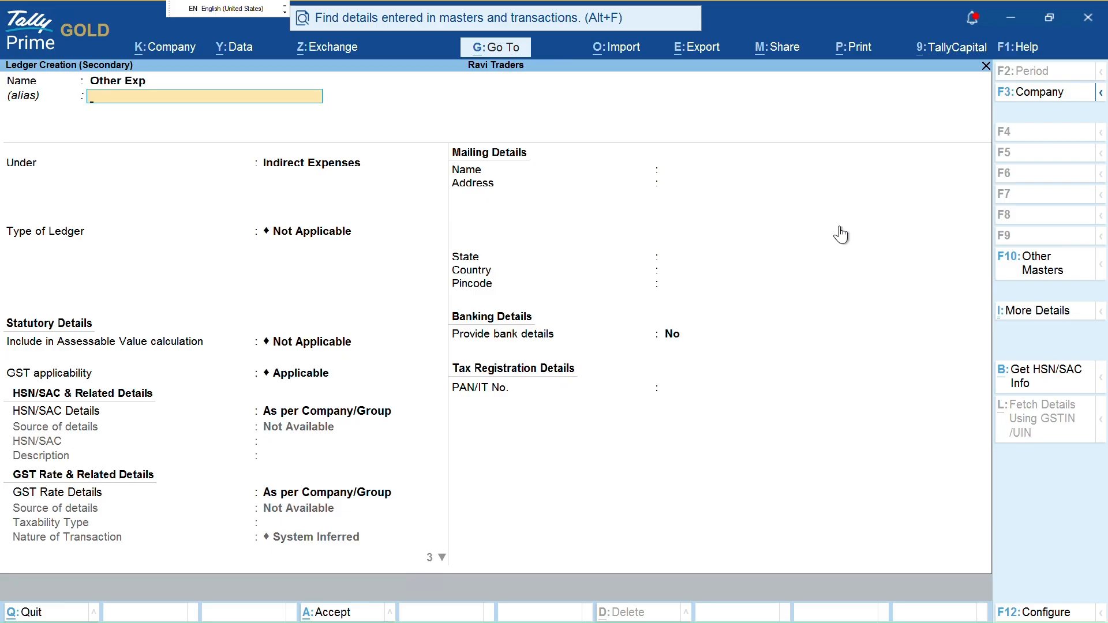
{"action": "key", "text": "Return"}
{"action": "key", "text": "Return"}
{"action": "key", "text": "Return"}
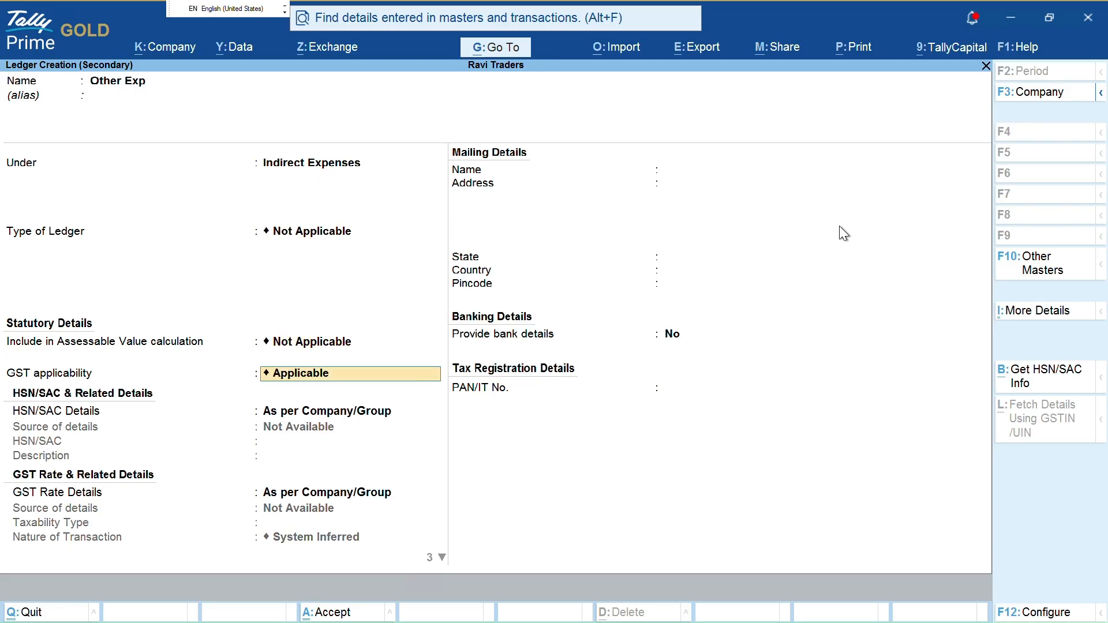
{"action": "type", "text": "Not"}
{"action": "key", "text": "Return"}
{"action": "key", "text": "ctrl+a"}
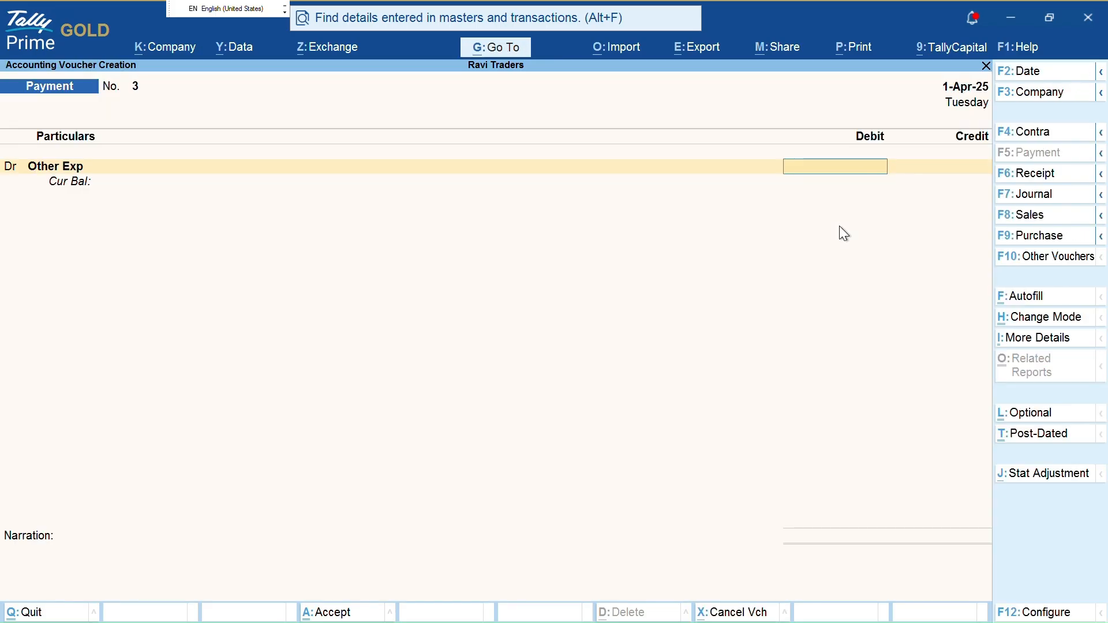
Debit 100 to Other Exp, credit Kotak Mahindra Bank Limited, save, and exit to Gateway
{"action": "type", "text": "100"}
{"action": "key", "text": "Return"}
{"action": "type", "text": "k"}
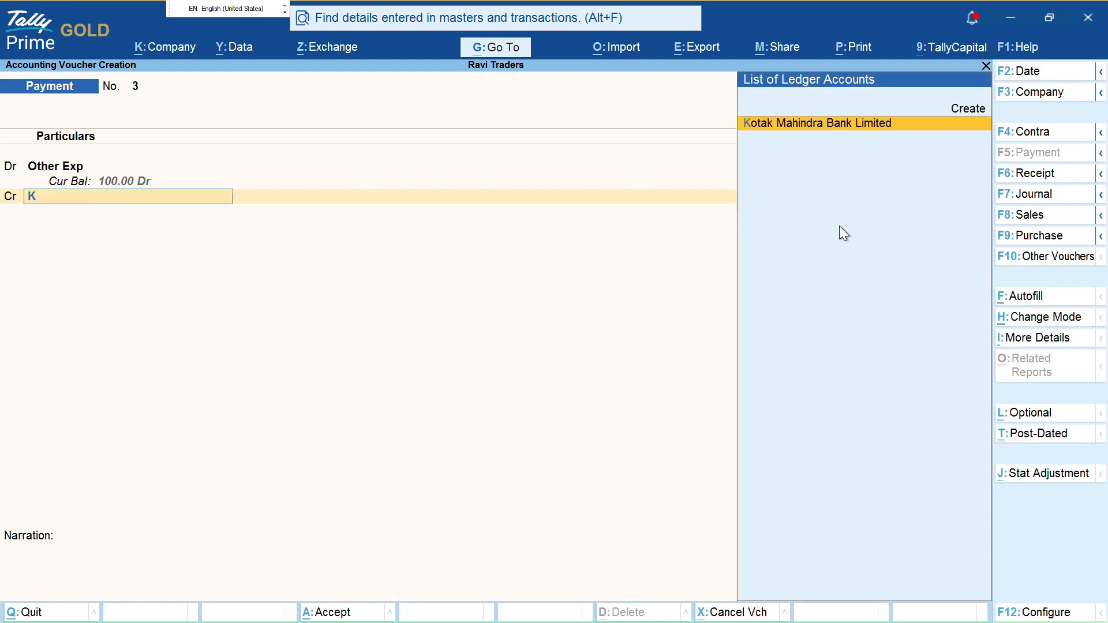
{"action": "key", "text": "Return"}
{"action": "key", "text": "ctrl+a"}
{"action": "key", "text": "Escape"}
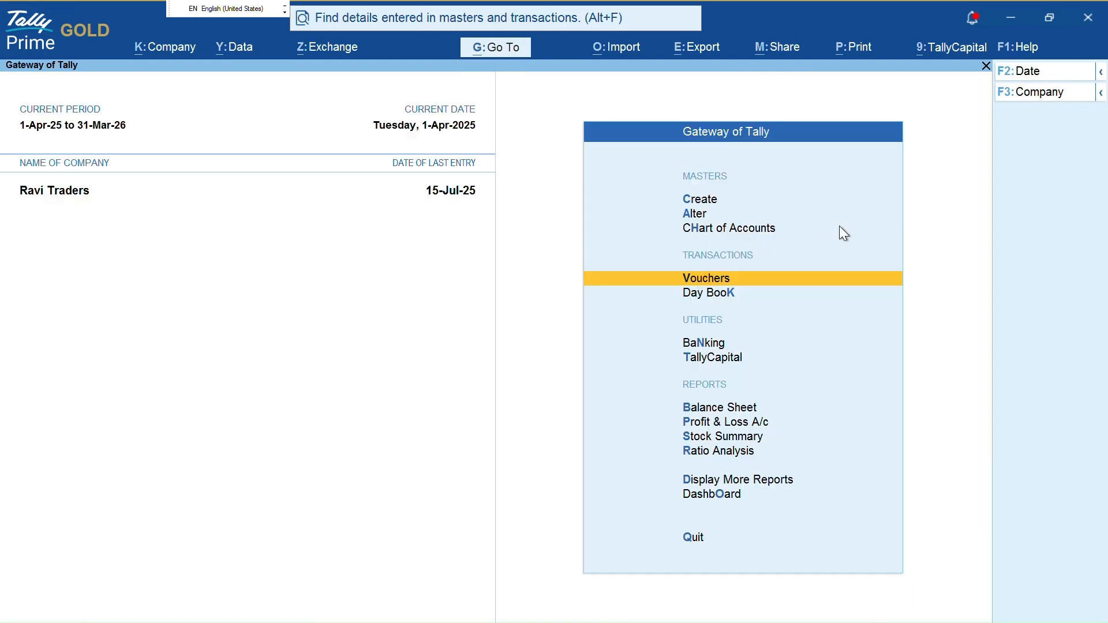
{"action": "key", "text": "Escape"}
{"action": "key", "text": "Escape"}
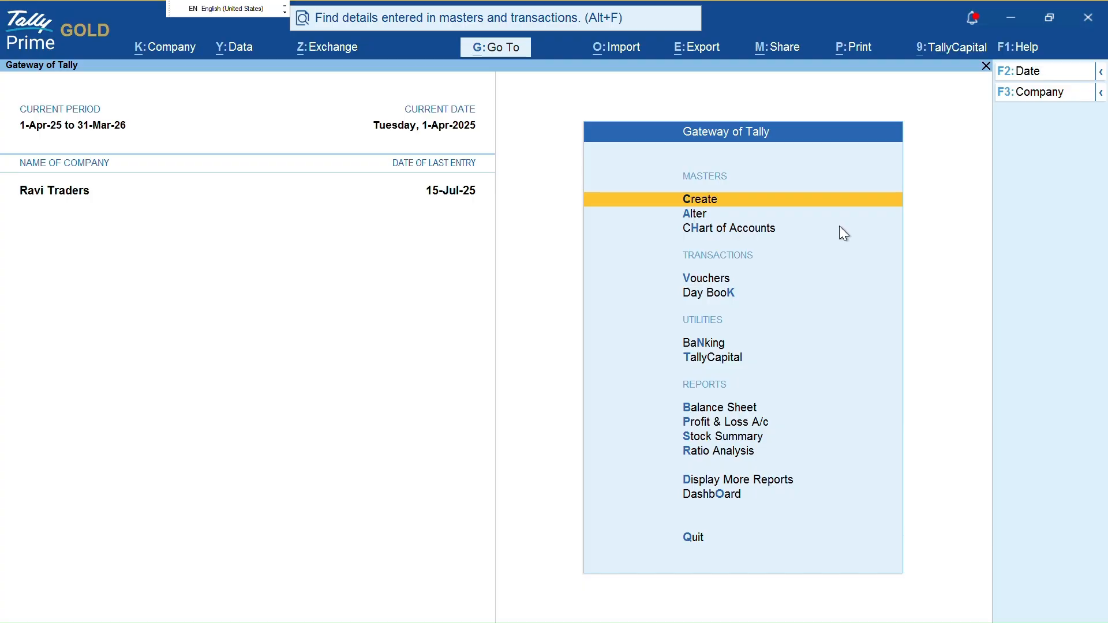
Open Kotak's reconciliation from Banking Activities and show Potential Matches for the Other Exp payment
{"action": "key", "text": "n"}
{"action": "key", "text": "Return"}
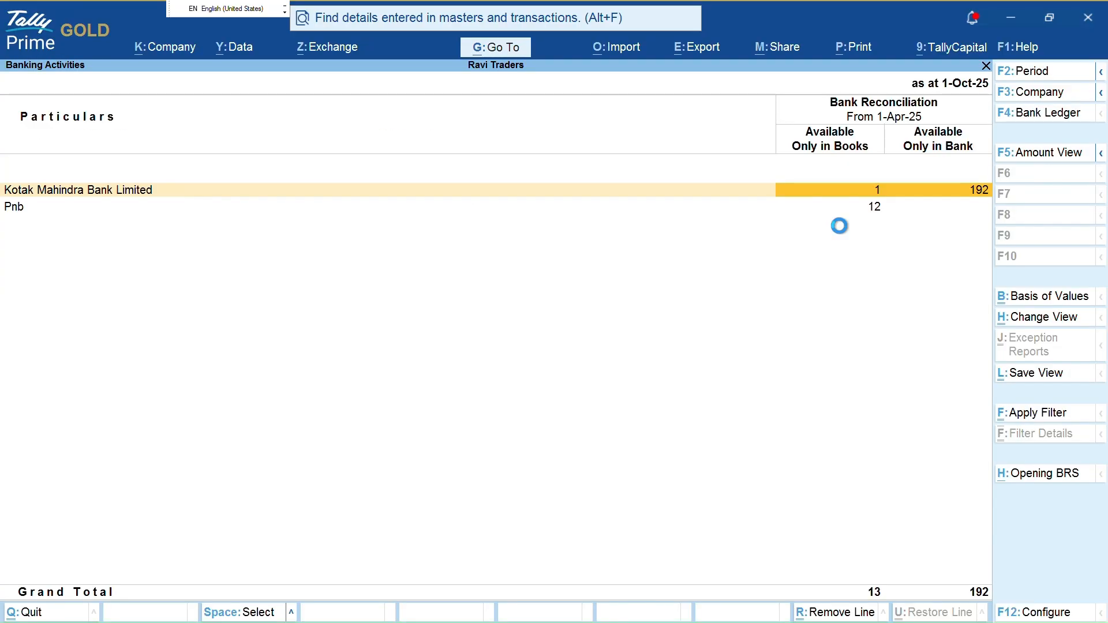
{"action": "key", "text": "Return"}
{"action": "key", "text": "Return"}
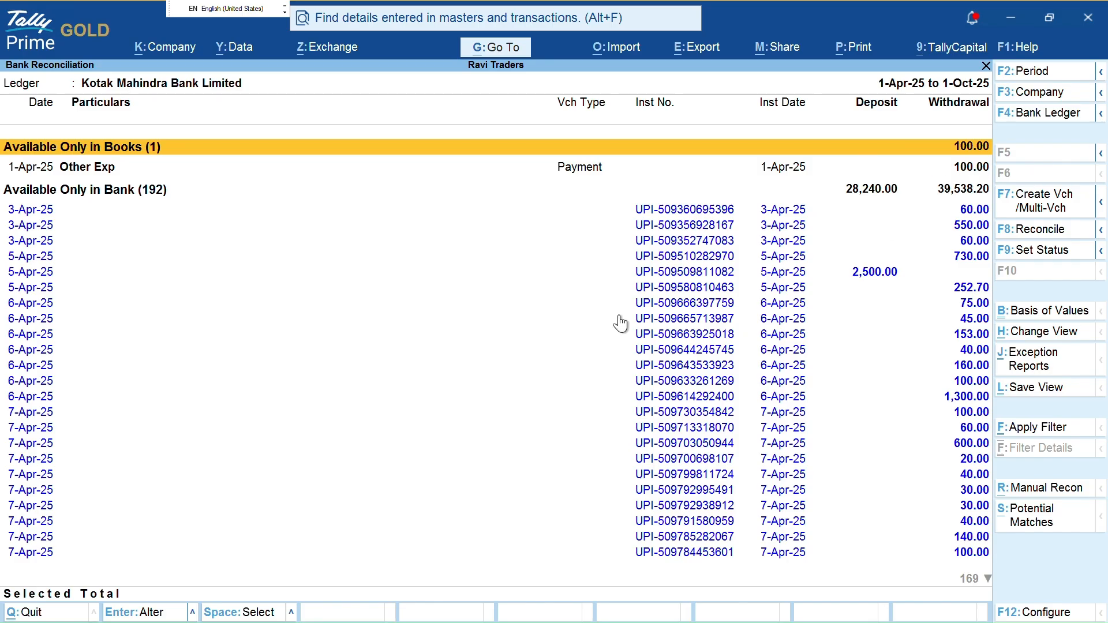
{"action": "key", "text": "alt+s"}
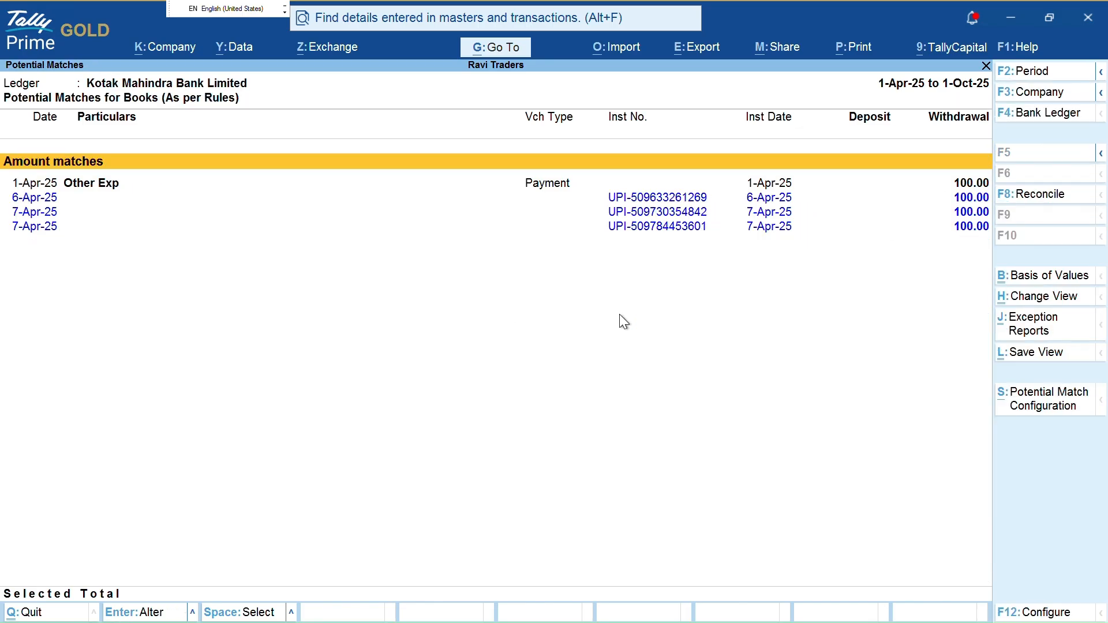
Highlight the Other Exp payment and the candidate 100.00 bank entries on screen
{"action": "key", "text": "ctrl+1"}
{"action": "left_click", "coordinate": [2, 247]}
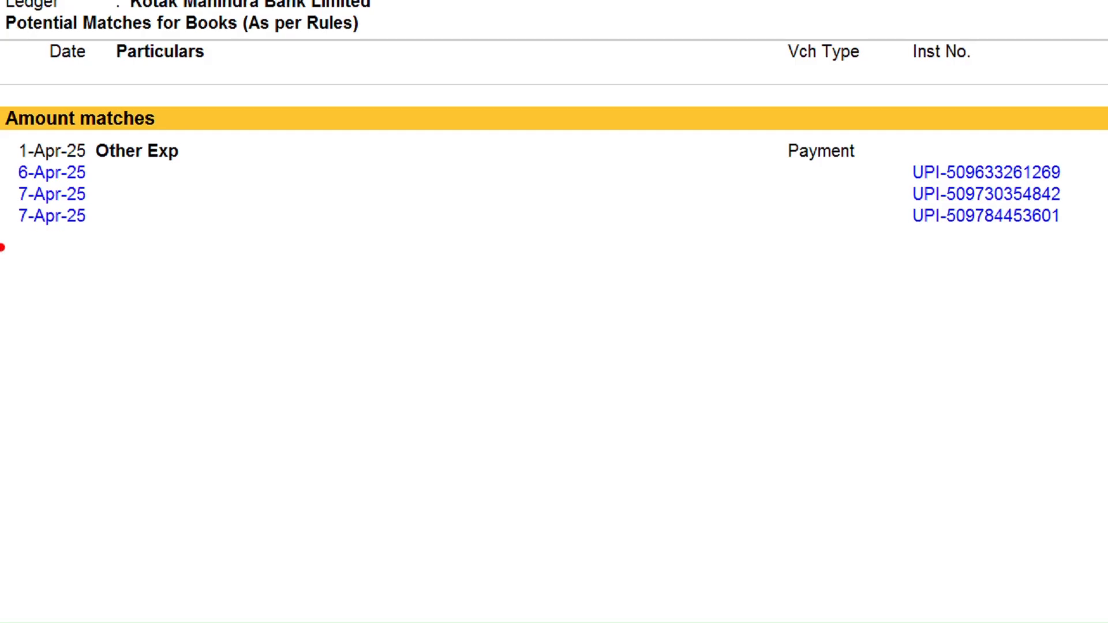
{"action": "left_click_drag", "start_coordinate": [169, 155], "coordinate": [296, 147]}
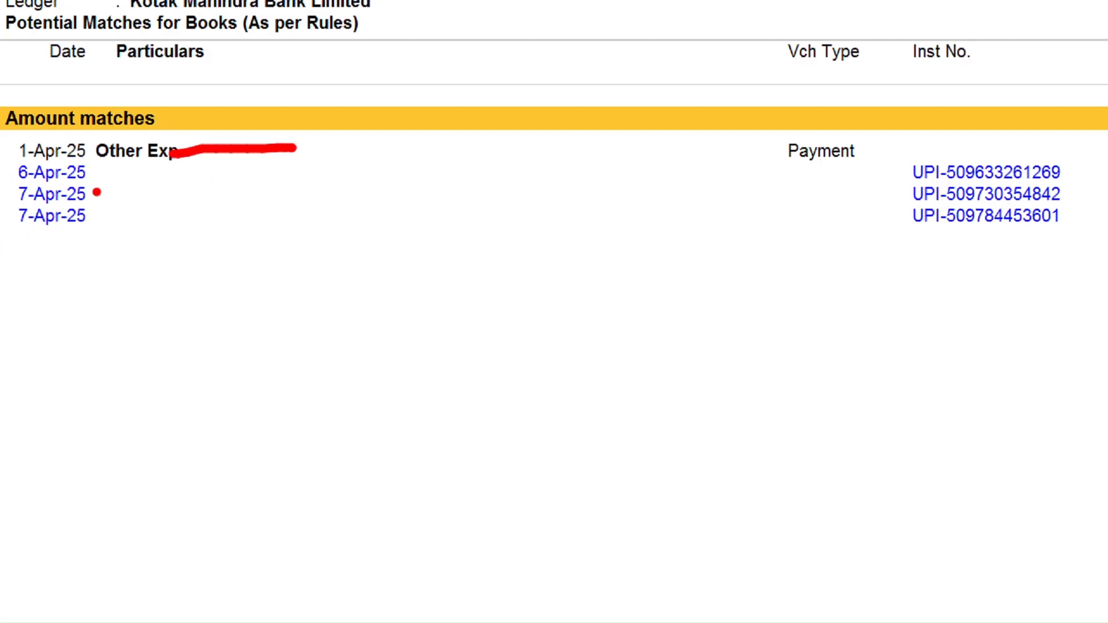
{"action": "left_click_drag", "start_coordinate": [92, 175], "coordinate": [145, 164]}
{"action": "left_click_drag", "start_coordinate": [96, 202], "coordinate": [128, 198]}
{"action": "left_click_drag", "start_coordinate": [95, 233], "coordinate": [138, 227]}
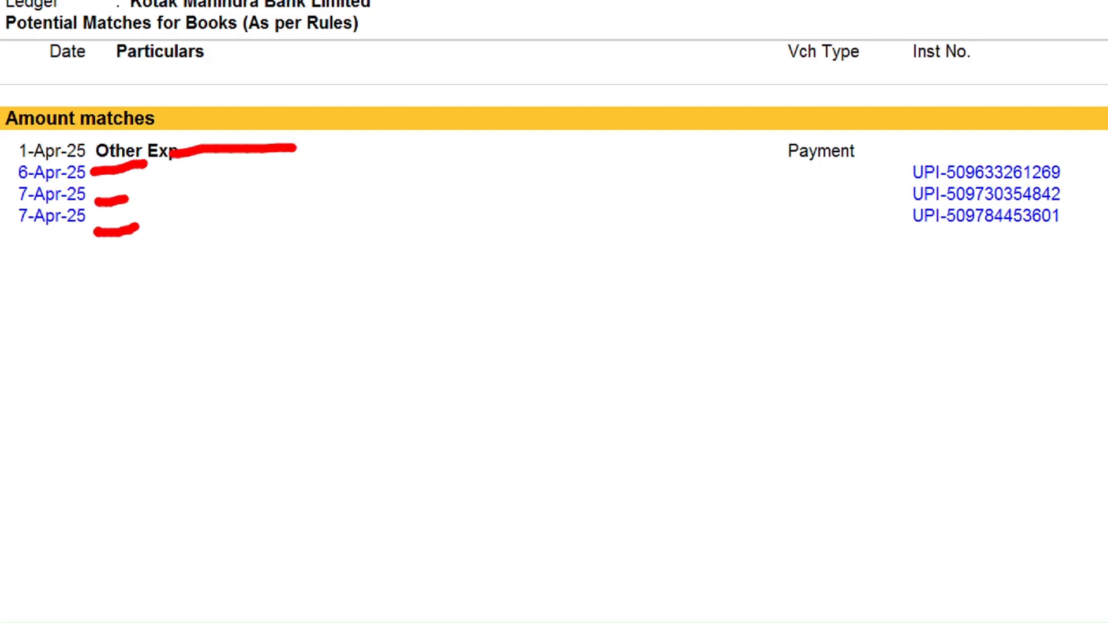
{"action": "mouse_move", "coordinate": [144, 169]}
{"action": "left_mouse_down"}
{"action": "mouse_move", "coordinate": [193, 254]}
{"action": "mouse_move", "coordinate": [130, 254]}
{"action": "left_mouse_up"}
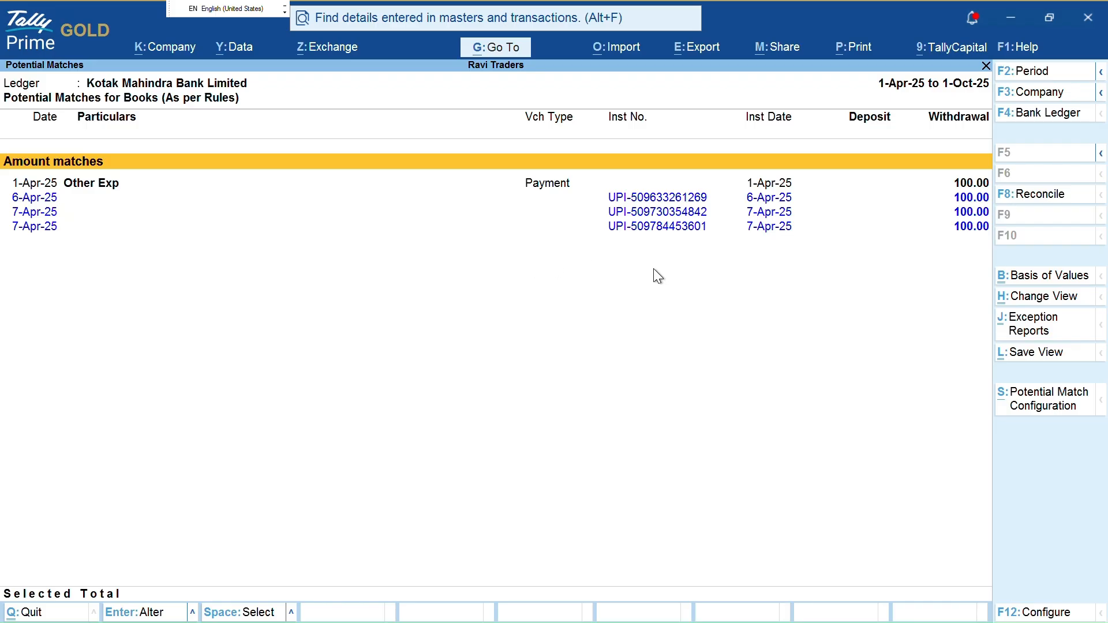
{"action": "key", "text": "ctrl+1"}
{"action": "left_click", "coordinate": [970, 248]}
{"action": "left_click_drag", "start_coordinate": [934, 160], "coordinate": [973, 227]}
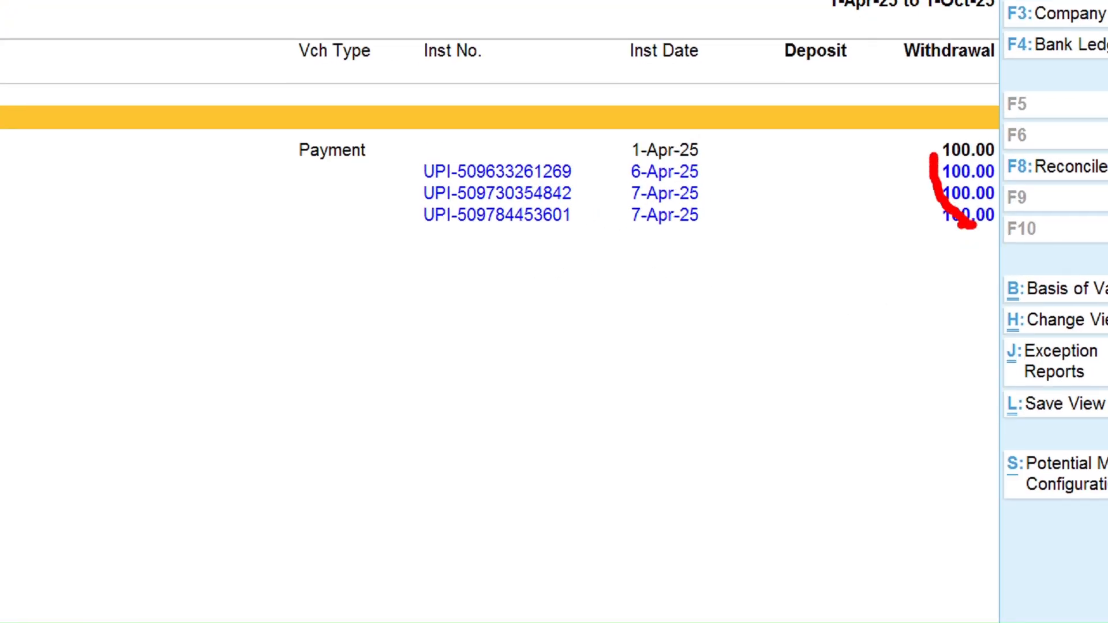
{"action": "key", "text": "Escape"}
{"action": "key", "text": "ctrl+1"}
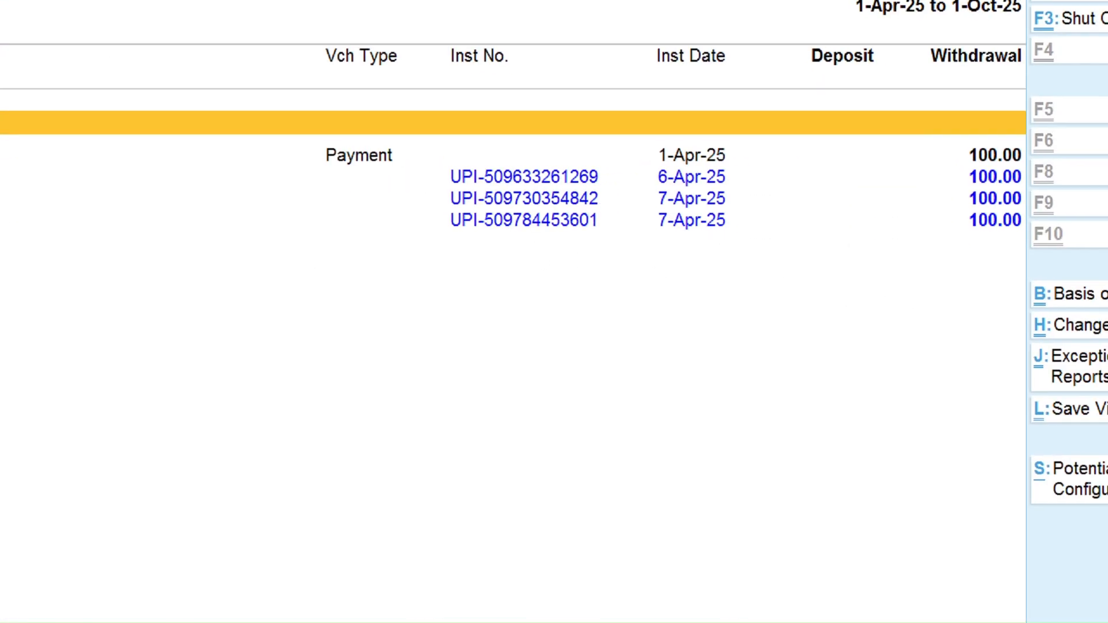
{"action": "mouse_move", "coordinate": [687, 124]}
{"action": "left_mouse_down"}
{"action": "mouse_move", "coordinate": [797, 118]}
{"action": "mouse_move", "coordinate": [716, 221]}
{"action": "left_mouse_up"}
{"action": "key", "text": "Escape"}
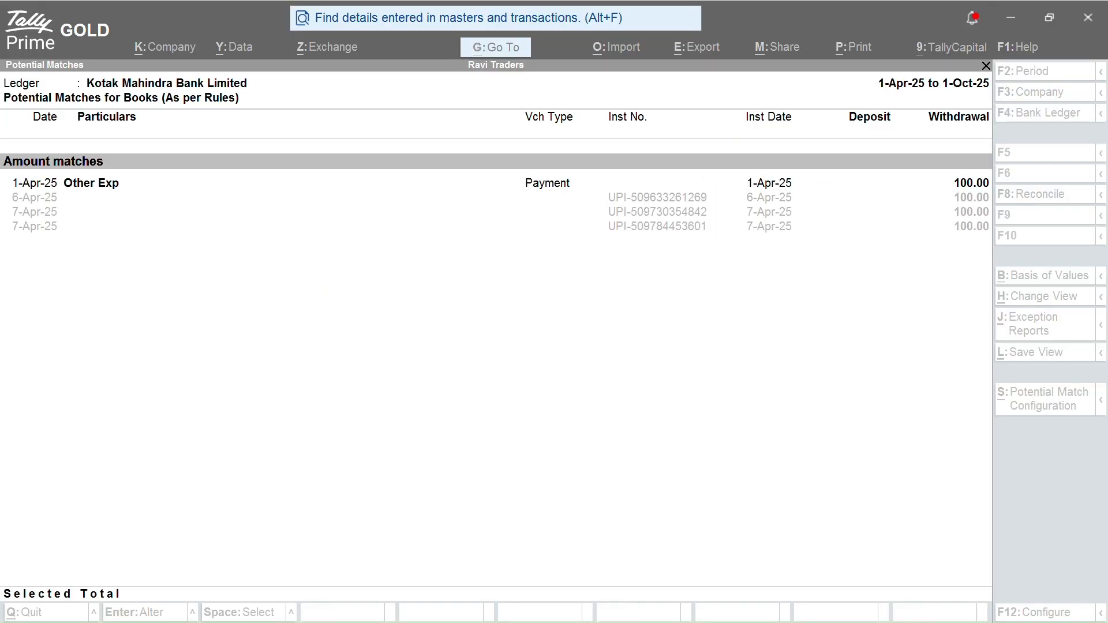
{"action": "key", "text": "ctrl+1"}
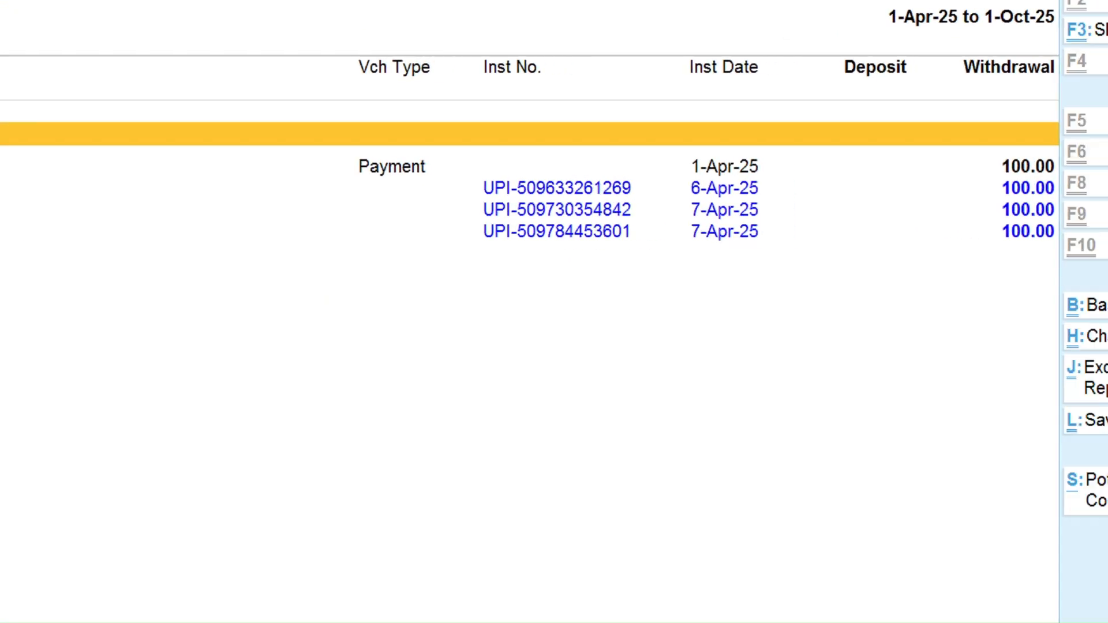
{"action": "mouse_move", "coordinate": [1004, 140]}
{"action": "left_mouse_down"}
{"action": "mouse_move", "coordinate": [978, 155]}
{"action": "mouse_move", "coordinate": [1007, 195]}
{"action": "mouse_move", "coordinate": [1068, 199]}
{"action": "mouse_move", "coordinate": [1018, 138]}
{"action": "mouse_move", "coordinate": [990, 140]}
{"action": "left_mouse_up"}
{"action": "key", "text": "Escape"}
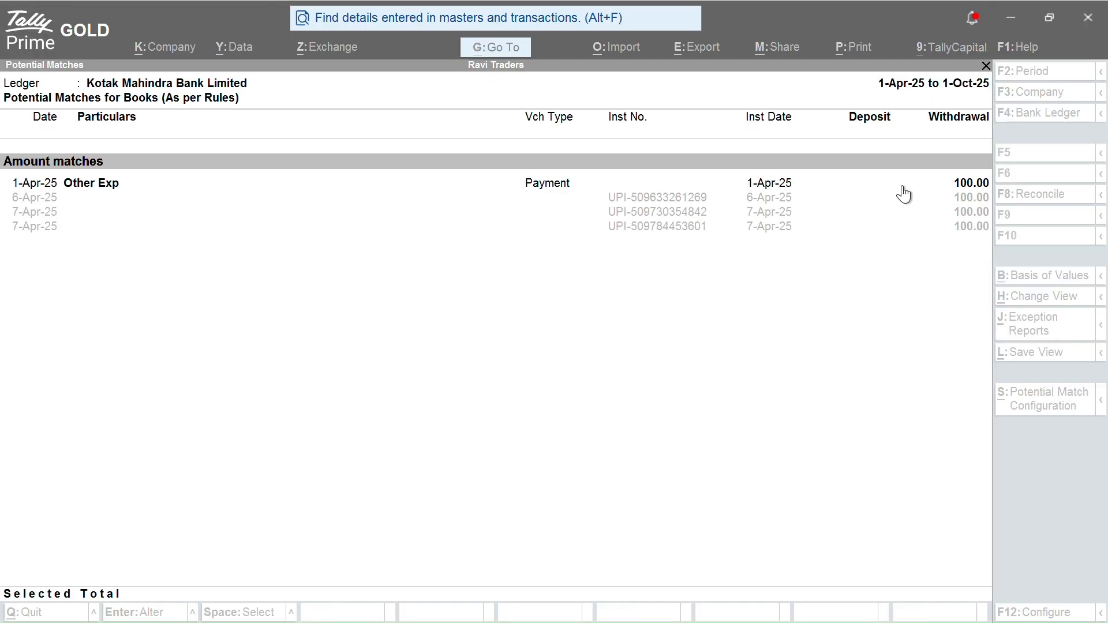
Select the 6-Apr-25 bank entry as Other Exp's match
{"action": "key", "text": "Down"}
{"action": "key", "text": "Down"}
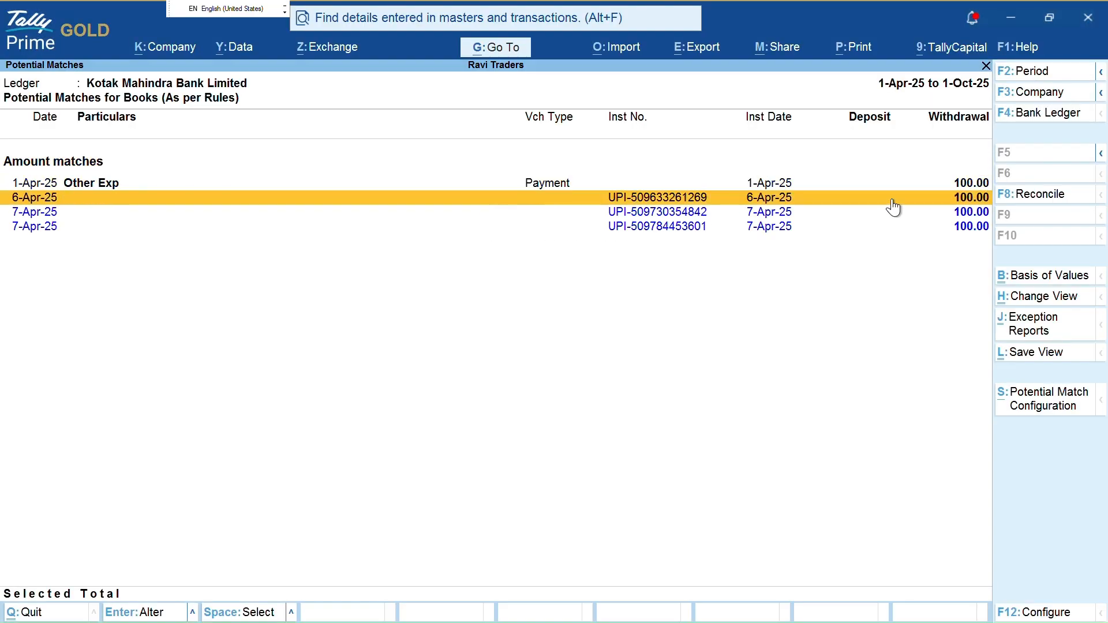
{"action": "key", "text": "space"}
{"action": "key", "text": "Up"}
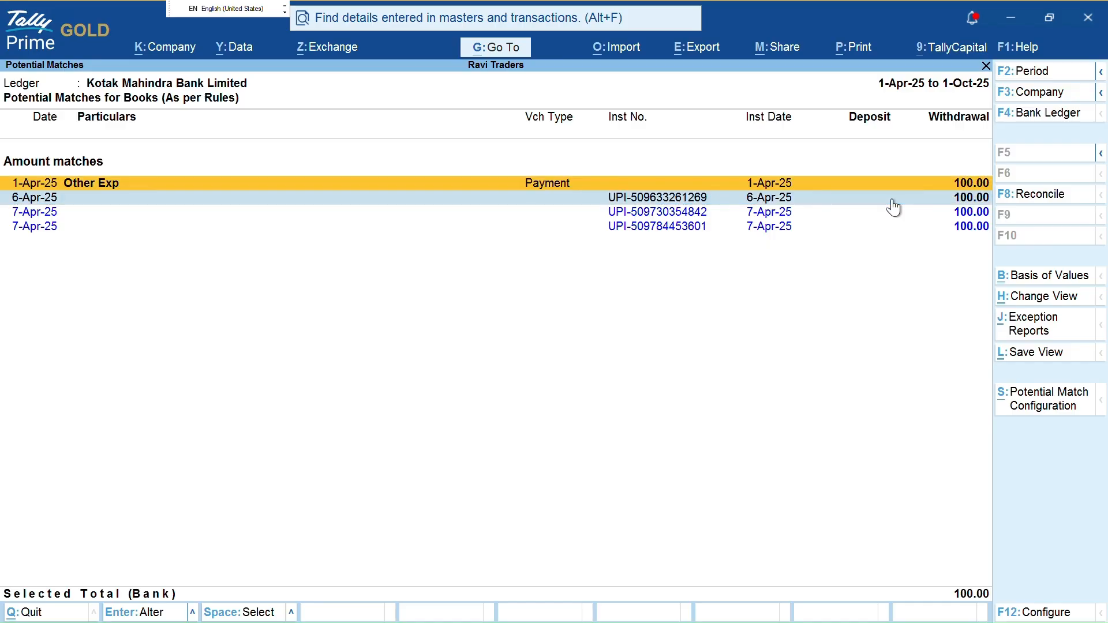
{"action": "key", "text": "Down"}
{"action": "key", "text": "Down"}
{"action": "key", "text": "Up"}
{"action": "key", "text": "Up"}
Reconcile Other Exp 100.00 with the 6-Apr-25 entry and view reconciled transactions by month
{"action": "key", "text": "ctrl+a"}
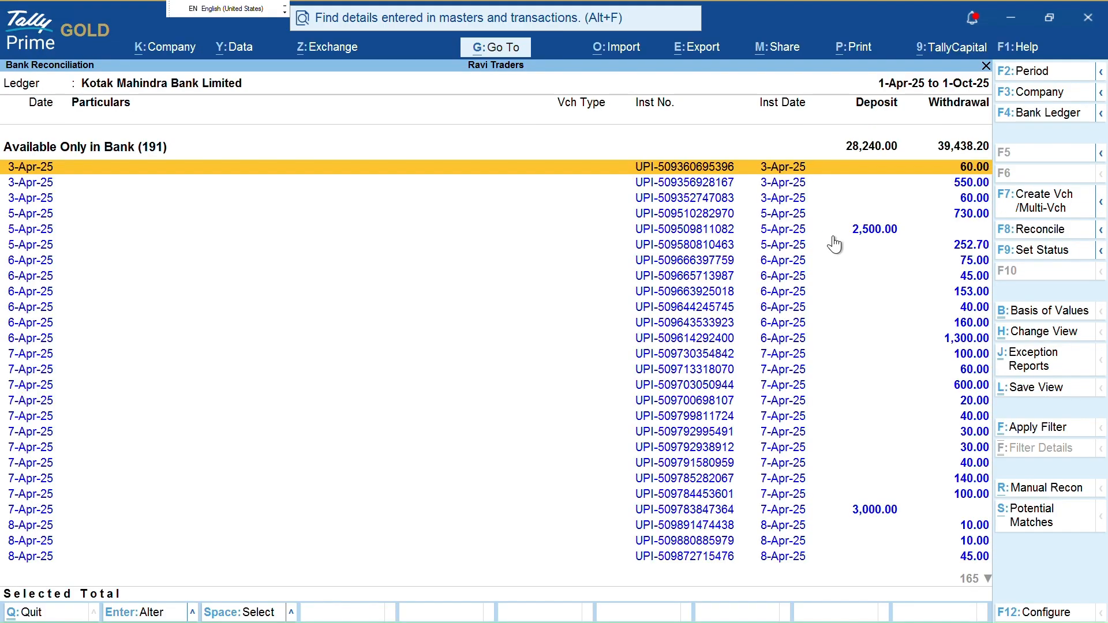
{"action": "key", "text": "Escape"}
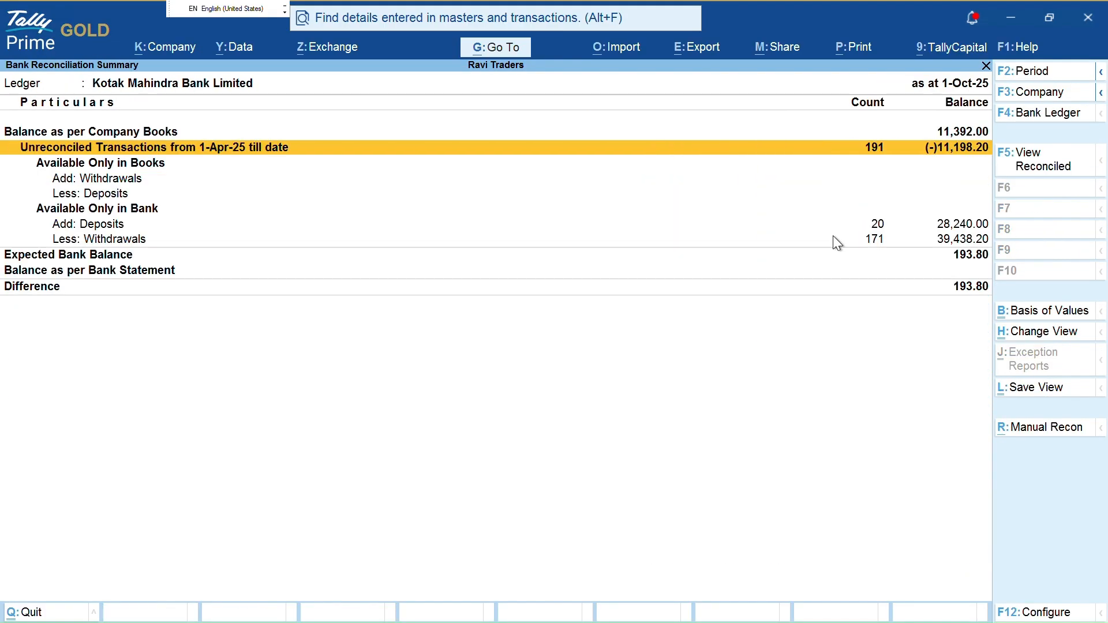
{"action": "key", "text": "F5"}
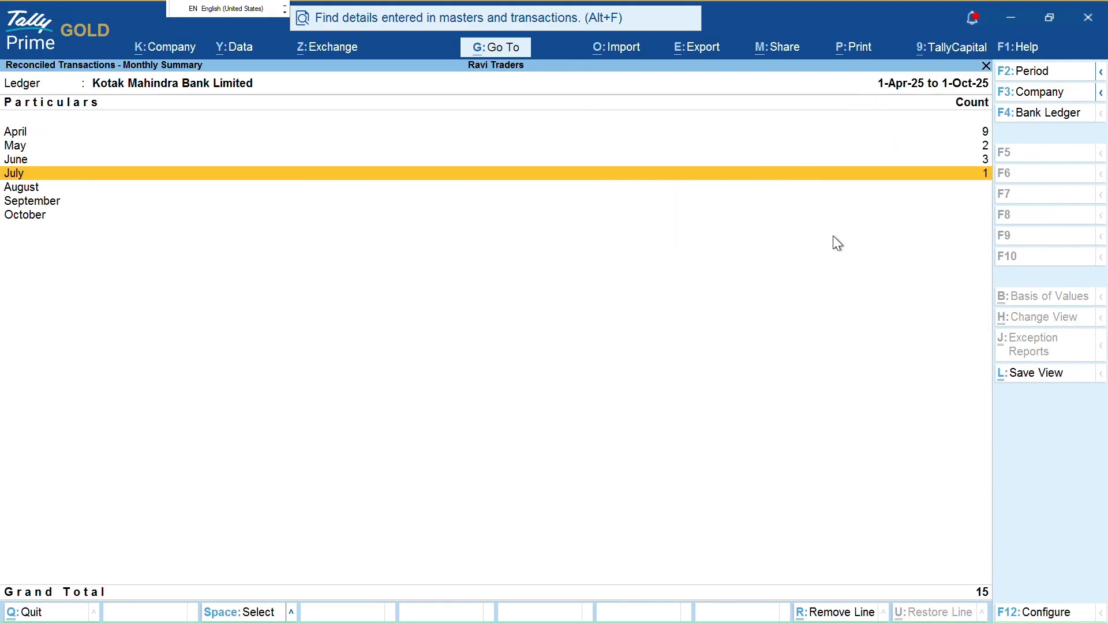
Try marking monthly rows, then open April's reconciled transactions and bring up TallyHelp
{"action": "key", "text": "shift+Up"}
{"action": "key", "text": "shift+Up"}
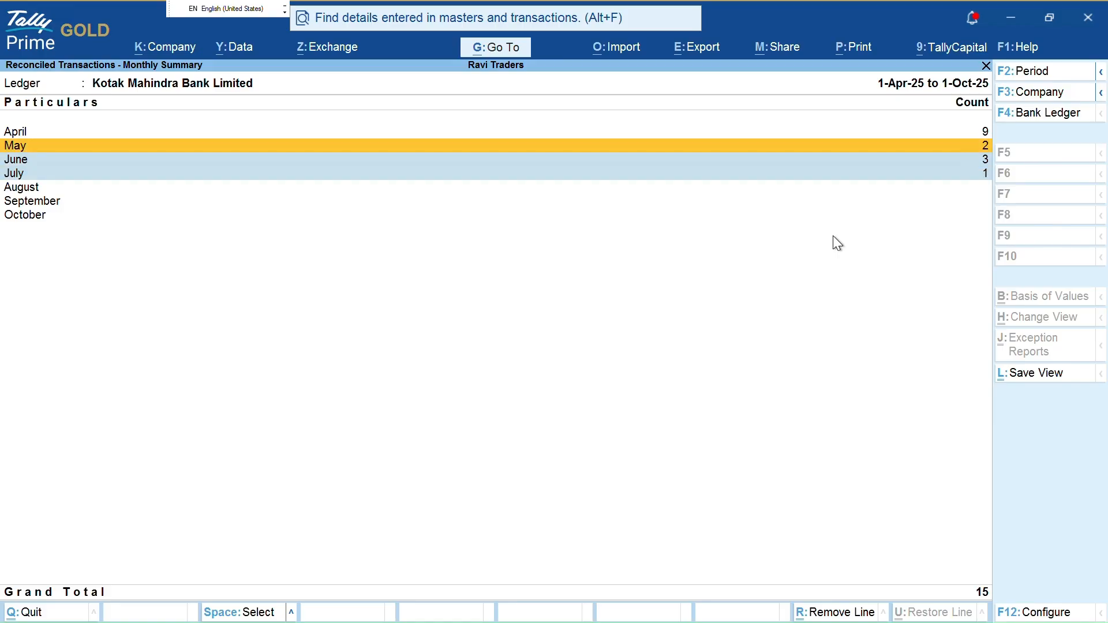
{"action": "key", "text": "shift+Up"}
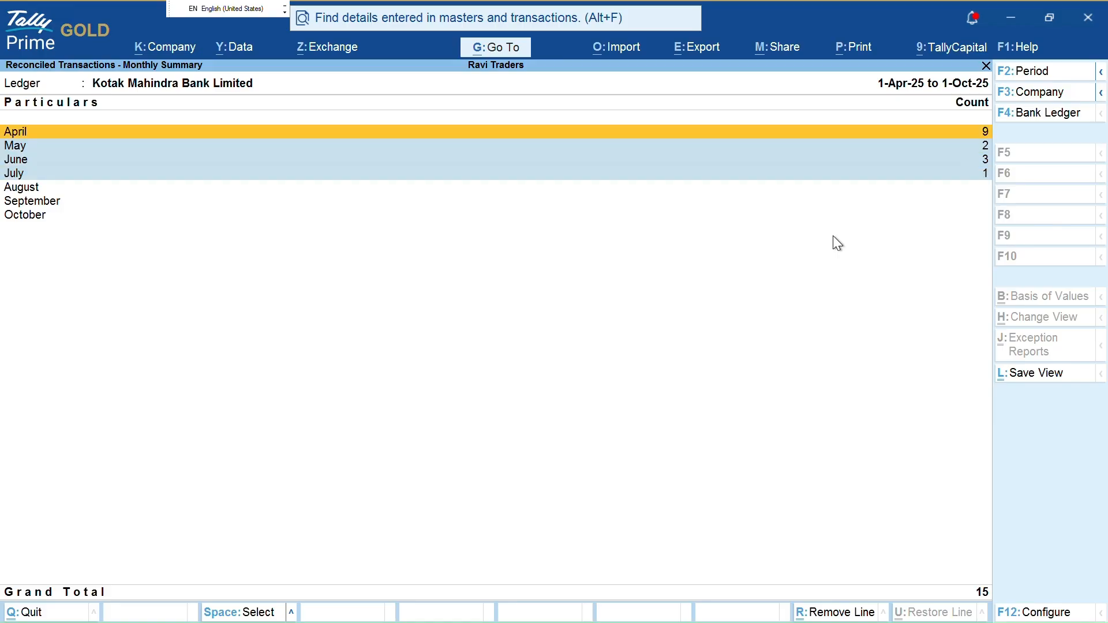
{"action": "key", "text": "Down"}
{"action": "key", "text": "Down"}
{"action": "key", "text": "Down"}
{"action": "key", "text": "Up"}
{"action": "key", "text": "Down"}
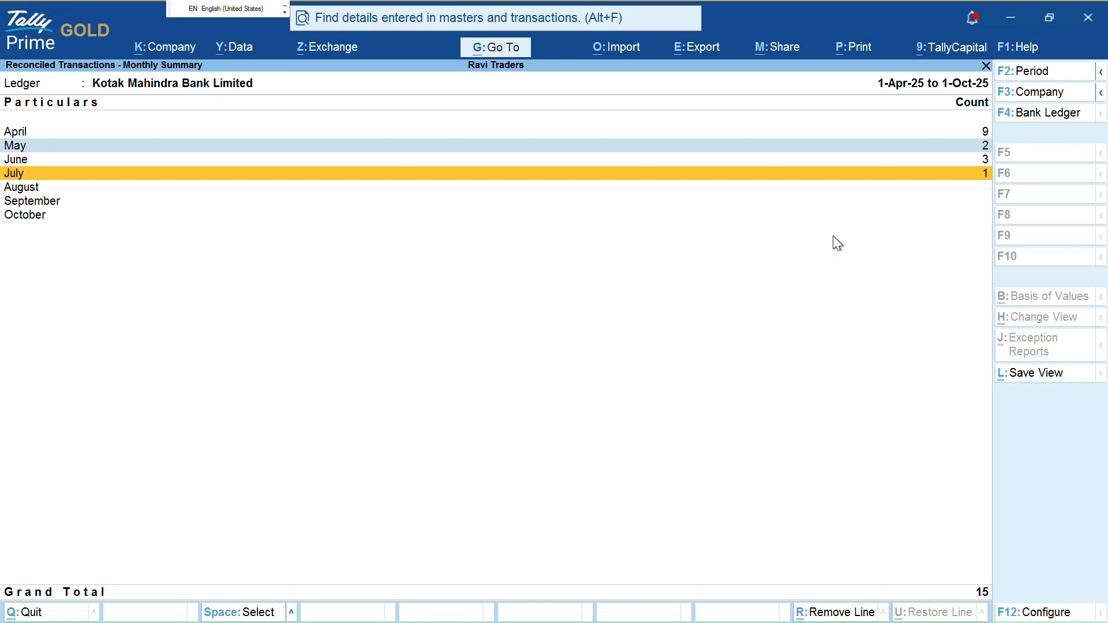
{"action": "key", "text": "space"}
{"action": "key", "text": "Up"}
{"action": "key", "text": "Up"}
{"action": "key", "text": "shift+Up"}
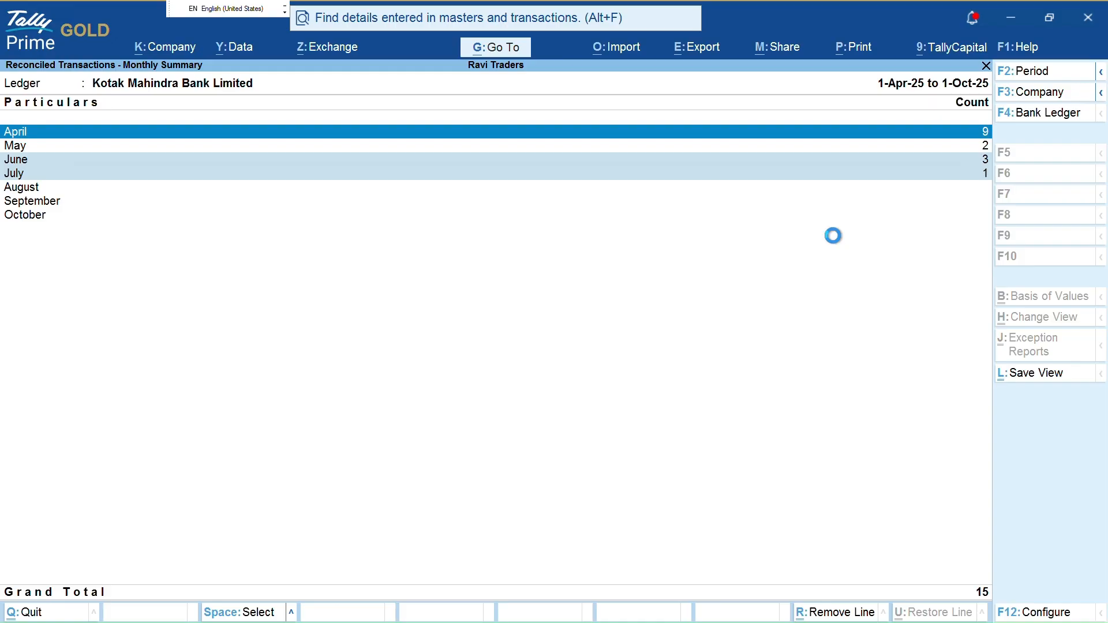
{"action": "key", "text": "Return"}
{"action": "key", "text": "F1"}
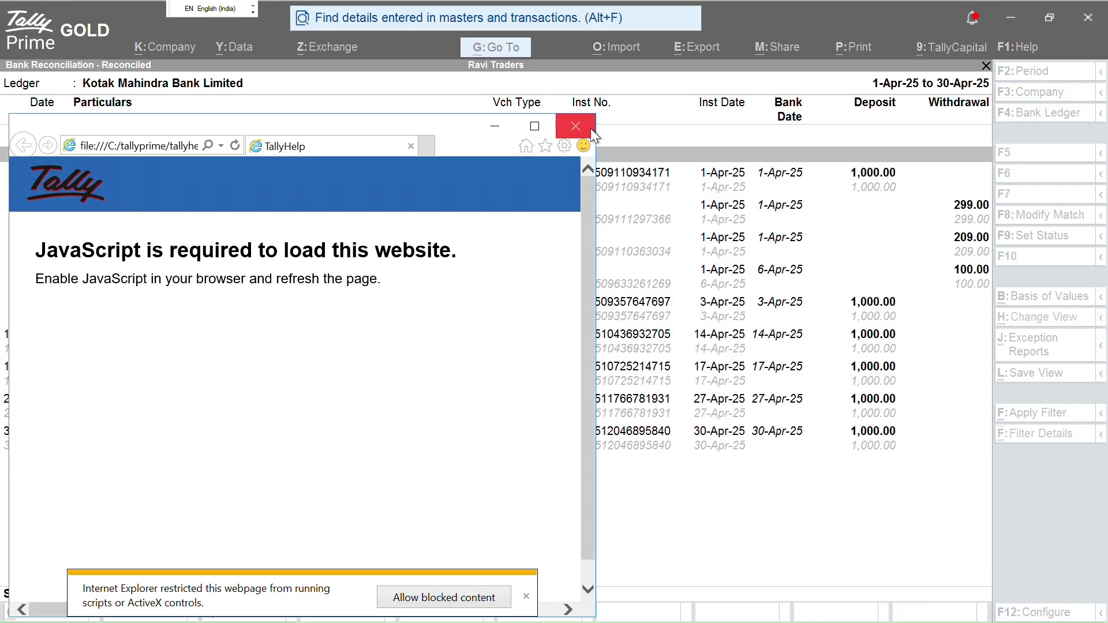
Close the TallyHelp page and highlight entries in April's reconciled list
{"action": "left_click", "coordinate": [587, 131]}
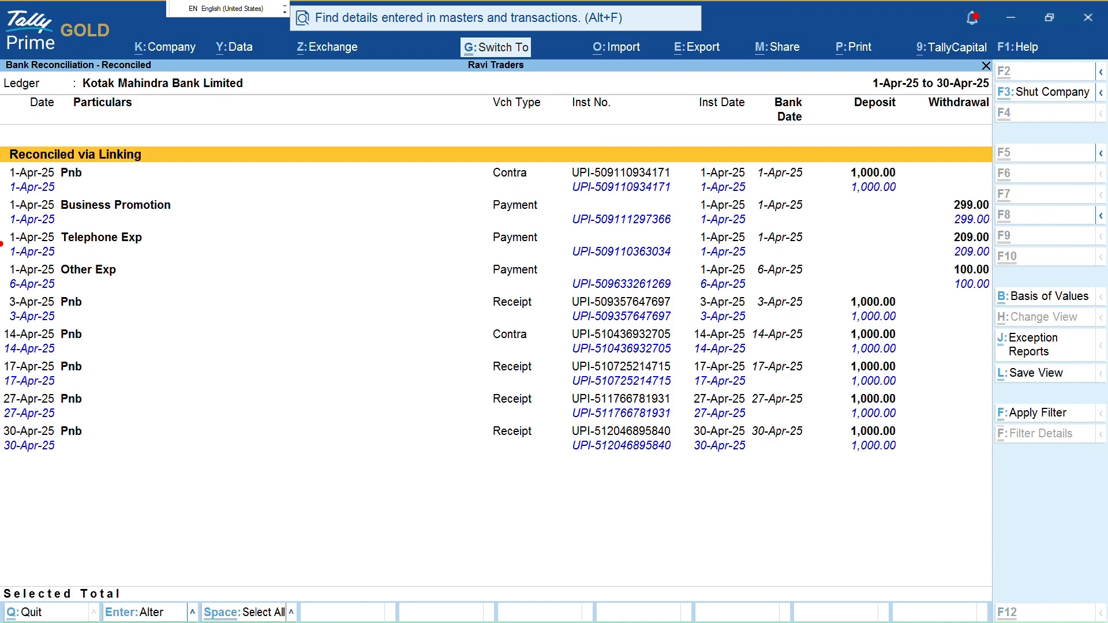
{"action": "left_click_drag", "start_coordinate": [890, 146], "coordinate": [860, 202]}
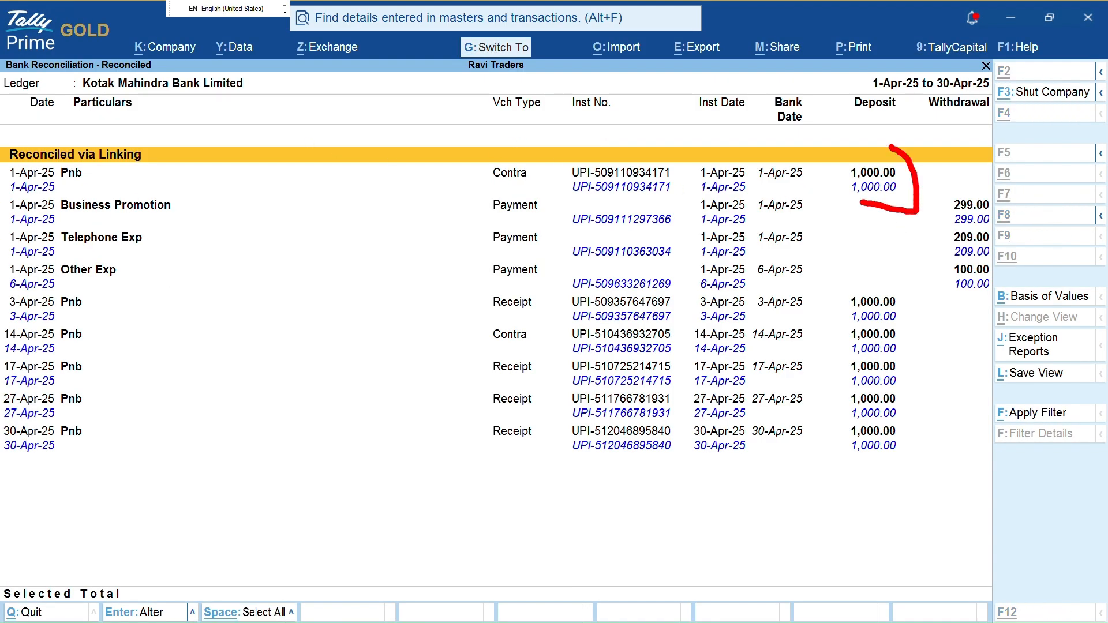
{"action": "mouse_move", "coordinate": [946, 185]}
{"action": "left_mouse_down"}
{"action": "mouse_move", "coordinate": [945, 212]}
{"action": "mouse_move", "coordinate": [974, 237]}
{"action": "mouse_move", "coordinate": [919, 260]}
{"action": "mouse_move", "coordinate": [963, 297]}
{"action": "left_mouse_up"}
{"action": "mouse_move", "coordinate": [779, 253]}
{"action": "left_mouse_down"}
{"action": "mouse_move", "coordinate": [811, 270]}
{"action": "mouse_move", "coordinate": [701, 295]}
{"action": "mouse_move", "coordinate": [676, 281]}
{"action": "mouse_move", "coordinate": [697, 270]}
{"action": "left_mouse_up"}
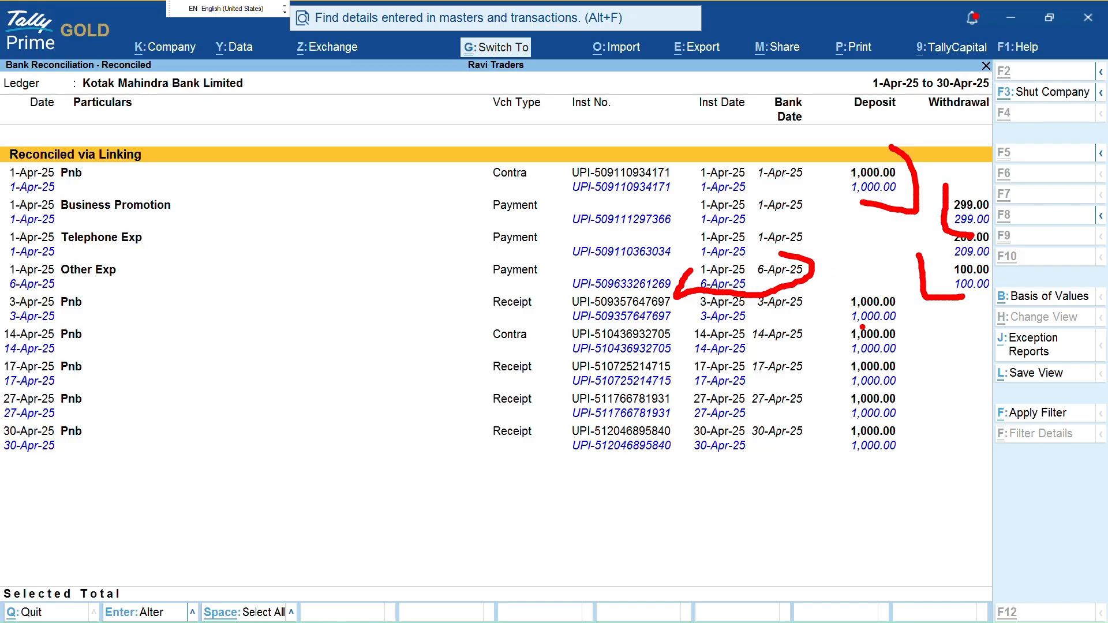
{"action": "mouse_move", "coordinate": [895, 301]}
{"action": "left_mouse_down"}
{"action": "mouse_move", "coordinate": [908, 304]}
{"action": "mouse_move", "coordinate": [878, 482]}
{"action": "left_mouse_up"}
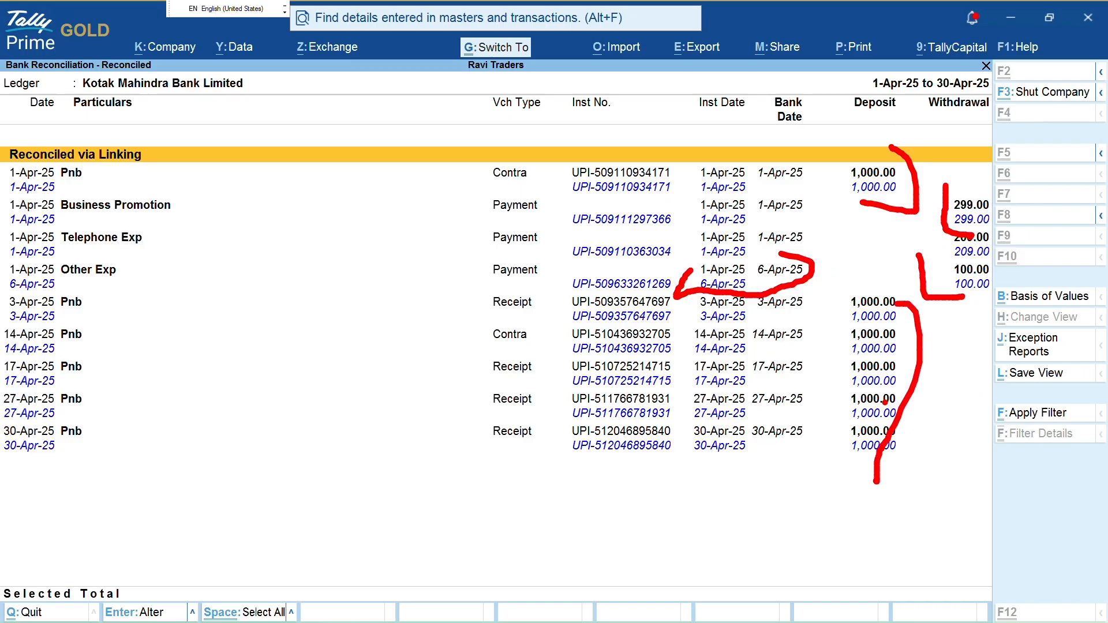
Reopen April's reconciled list and open Modify Match for the Other Exp 100.00 payment
{"action": "key", "text": "Escape"}
{"action": "key", "text": "Escape"}
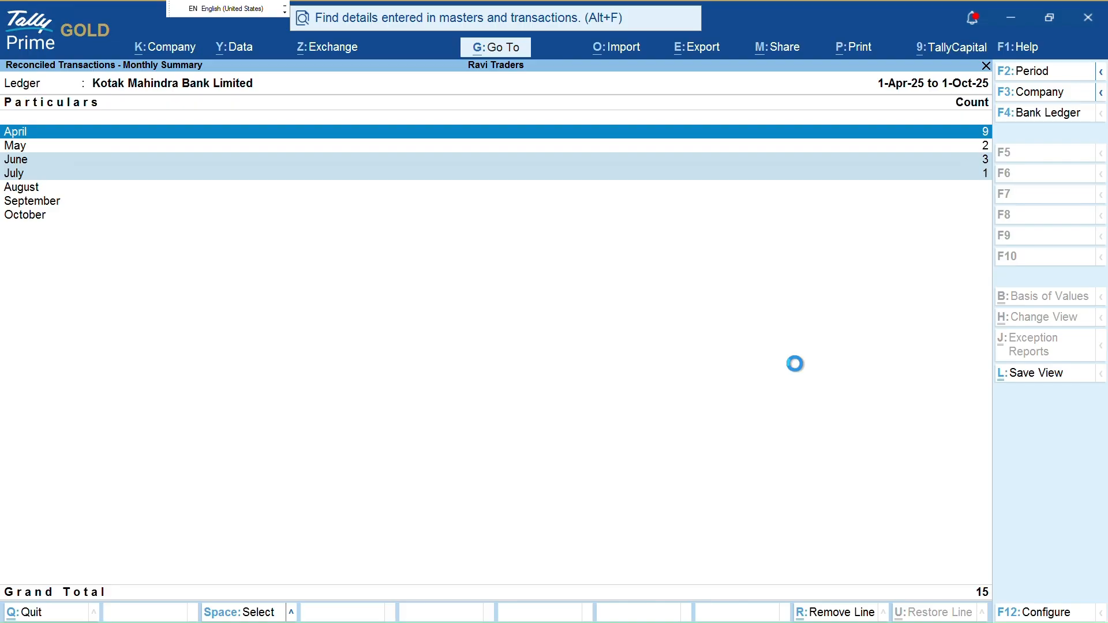
{"action": "key", "text": "Return"}
{"action": "key", "text": "Down"}
{"action": "key", "text": "Down"}
{"action": "key", "text": "Down"}
{"action": "key", "text": "Down"}
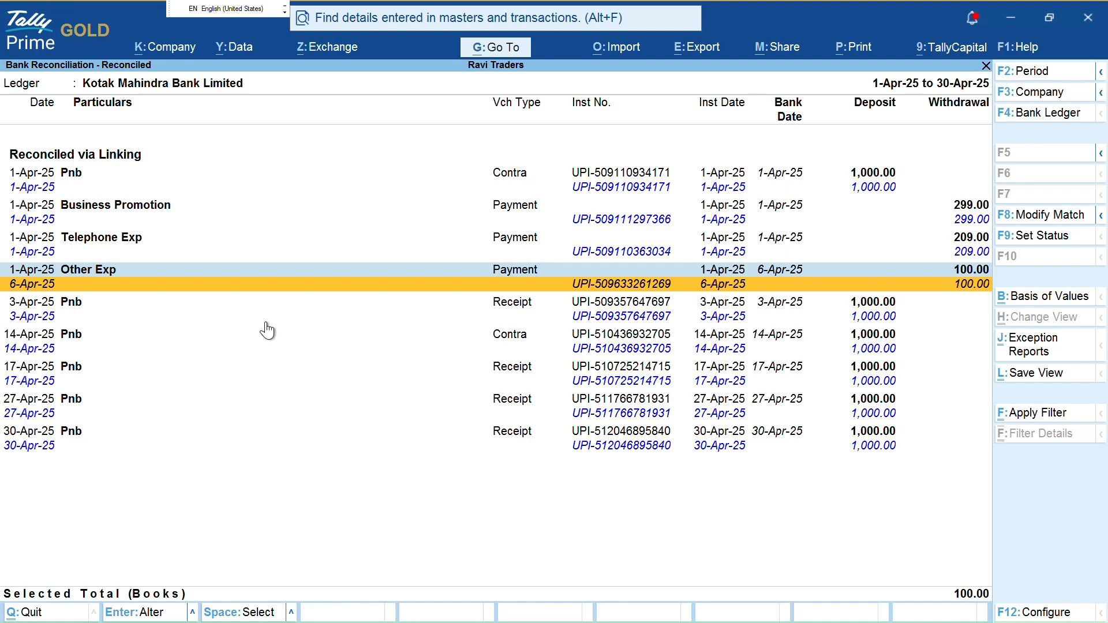
{"action": "key", "text": "ctrl"}
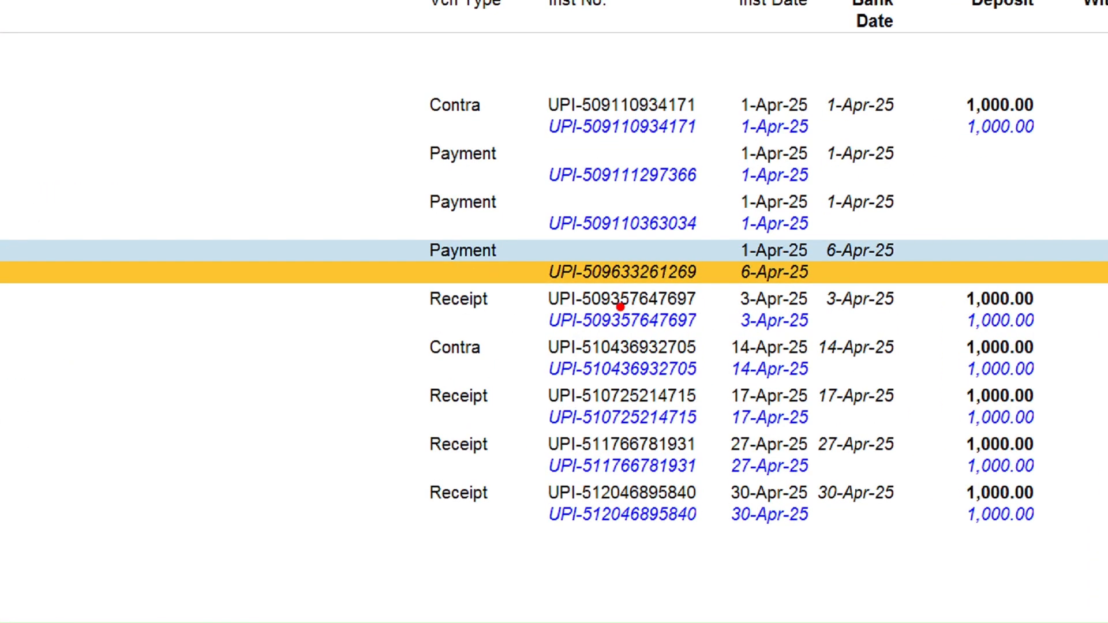
{"action": "left_click_drag", "start_coordinate": [917, 245], "coordinate": [945, 229]}
{"action": "mouse_move", "coordinate": [701, 250]}
{"action": "left_mouse_down"}
{"action": "mouse_move", "coordinate": [732, 250]}
{"action": "mouse_move", "coordinate": [726, 235]}
{"action": "mouse_move", "coordinate": [739, 248]}
{"action": "mouse_move", "coordinate": [725, 263]}
{"action": "left_mouse_up"}
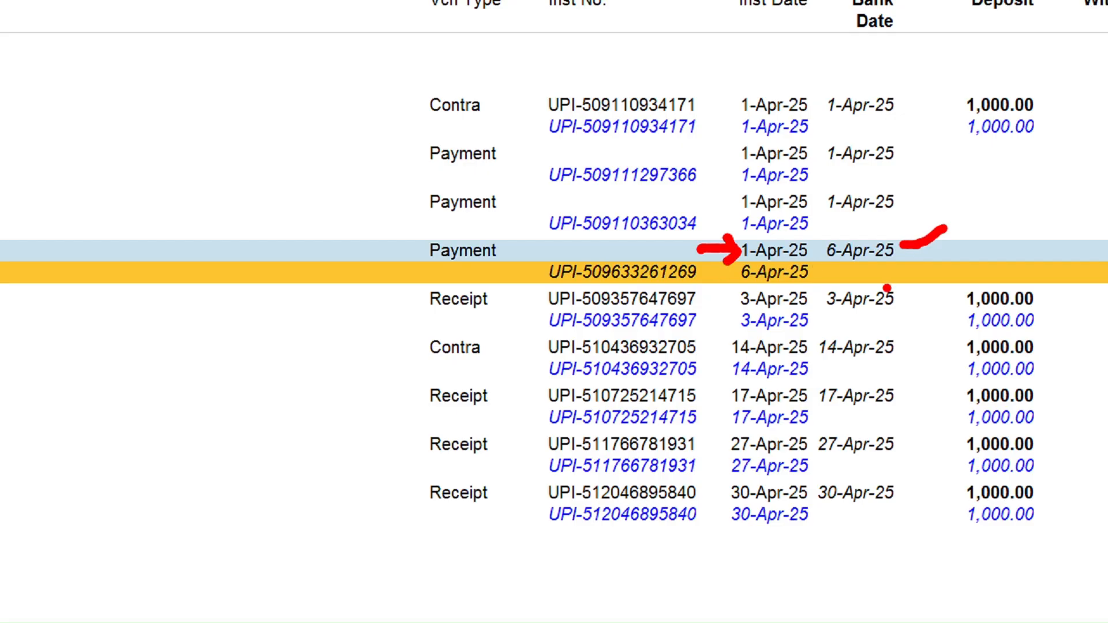
{"action": "mouse_move", "coordinate": [837, 275]}
{"action": "left_mouse_down"}
{"action": "mouse_move", "coordinate": [896, 274]}
{"action": "mouse_move", "coordinate": [820, 280]}
{"action": "mouse_move", "coordinate": [858, 290]}
{"action": "left_mouse_up"}
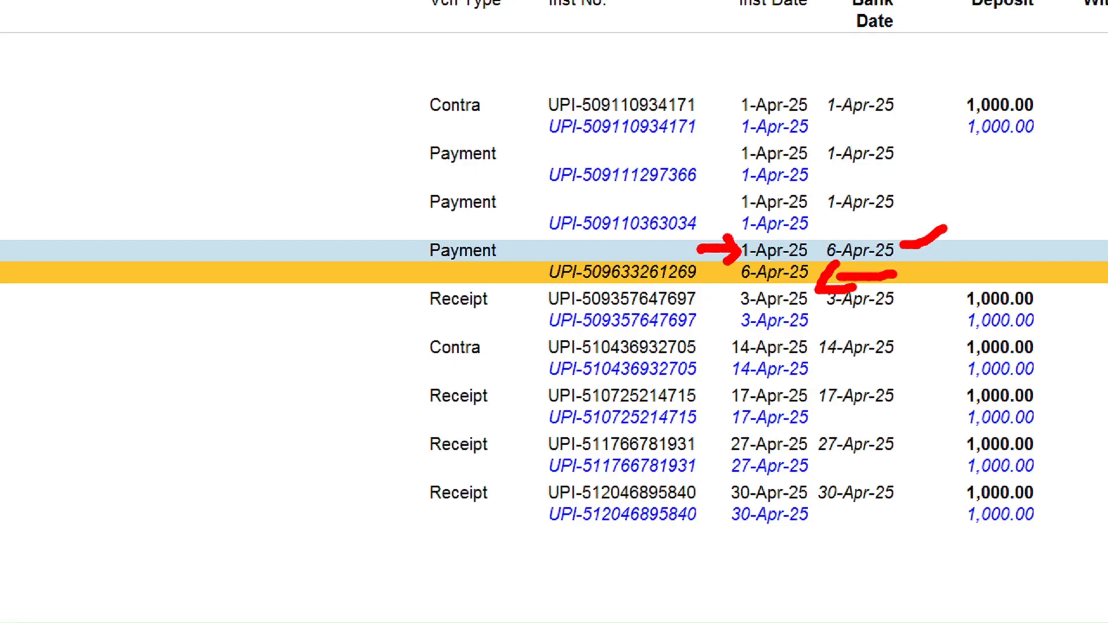
{"action": "key", "text": "Escape"}
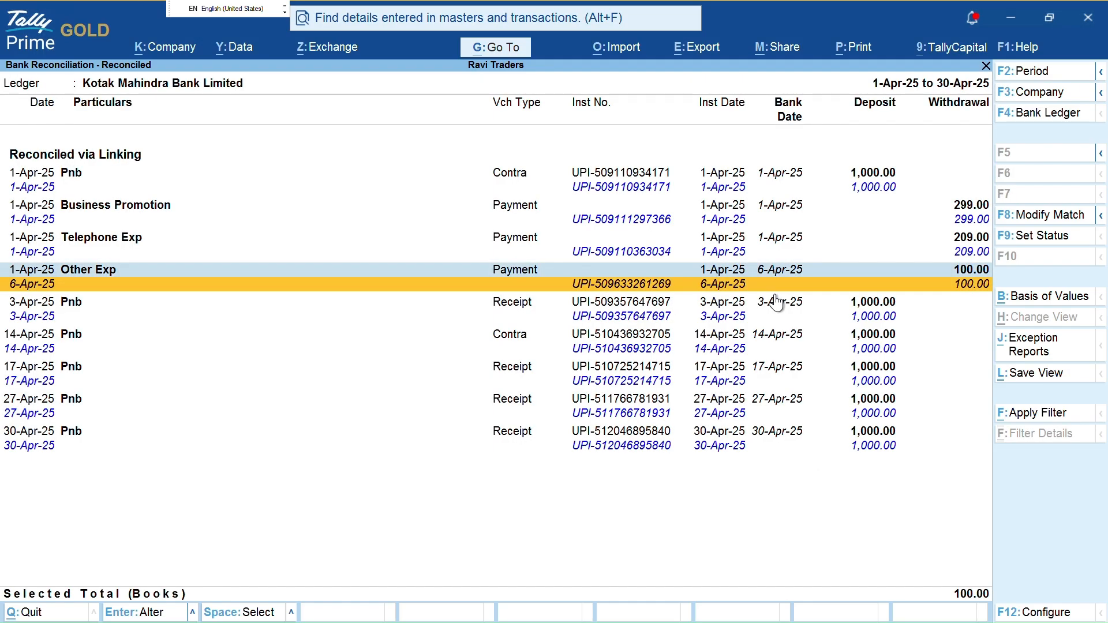
{"action": "left_click", "coordinate": [777, 302]}
{"action": "key", "text": "Up"}
{"action": "key", "text": "Up"}
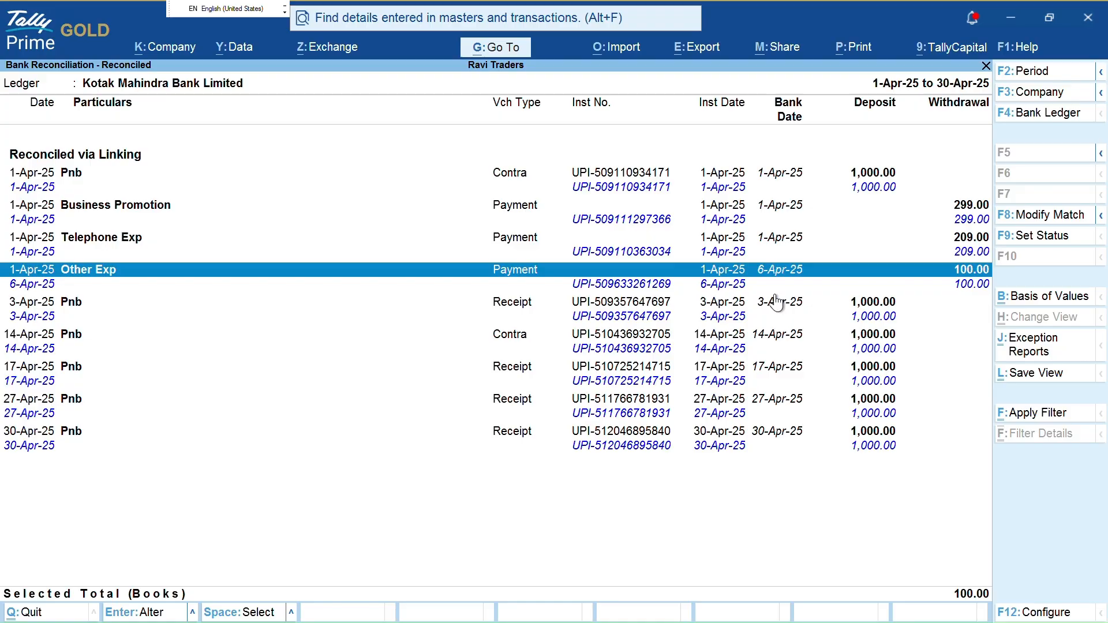
{"action": "key", "text": "F8"}
Remove the wrongly matched 6-Apr-25 bank entry from the Other Exp match
{"action": "key", "text": "Up"}
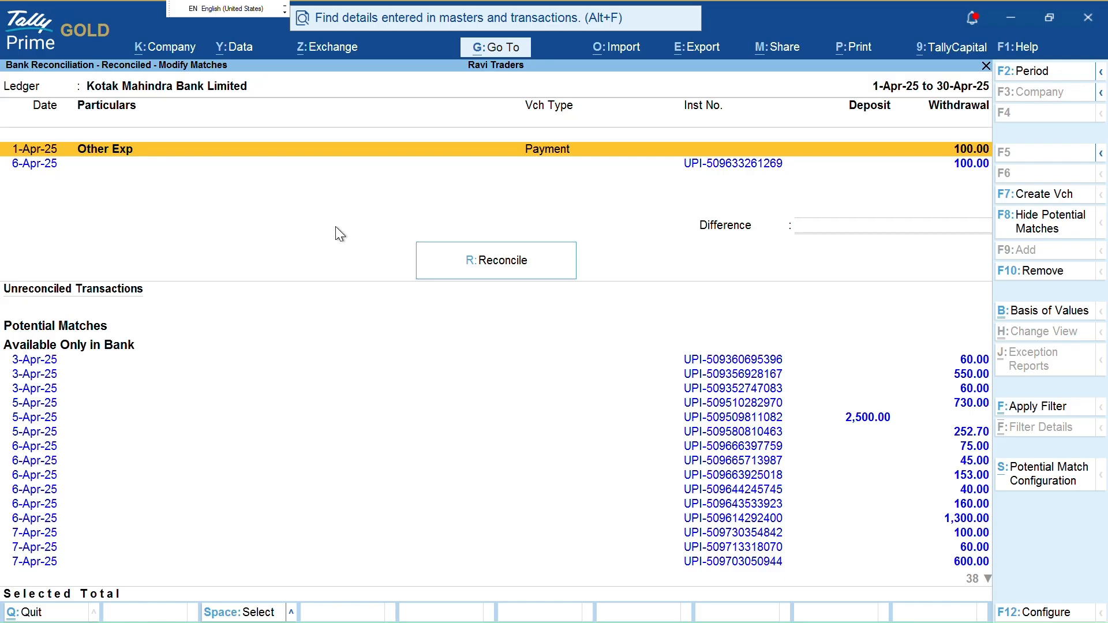
{"action": "key", "text": "Down"}
{"action": "key", "text": "Up"}
{"action": "left_click", "coordinate": [33, 167]}
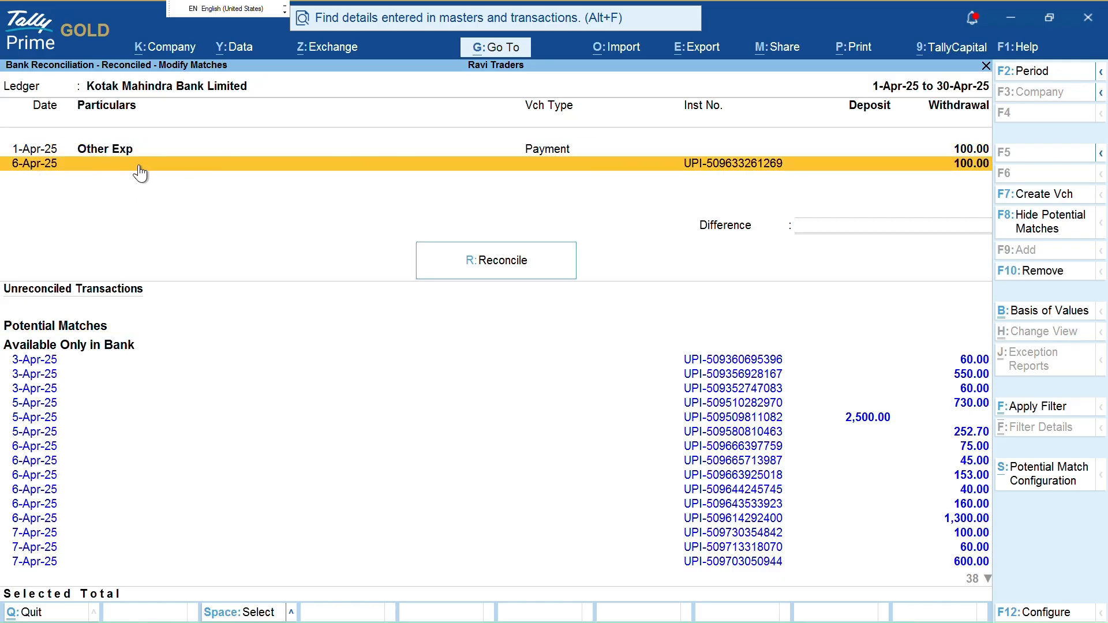
{"action": "key", "text": "space"}
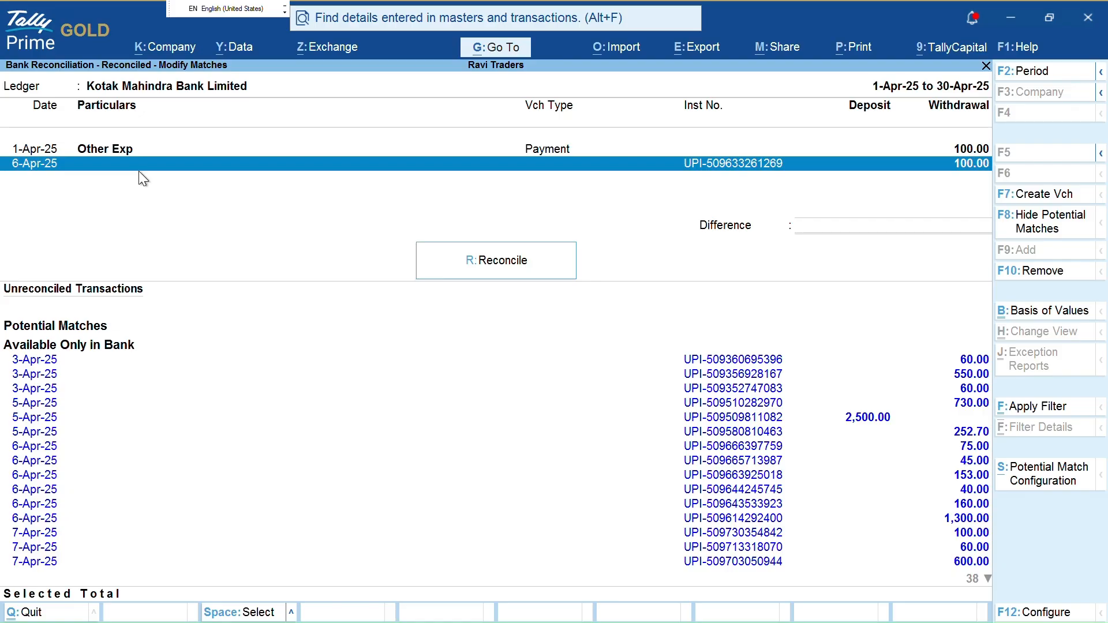
{"action": "key", "text": "F10"}
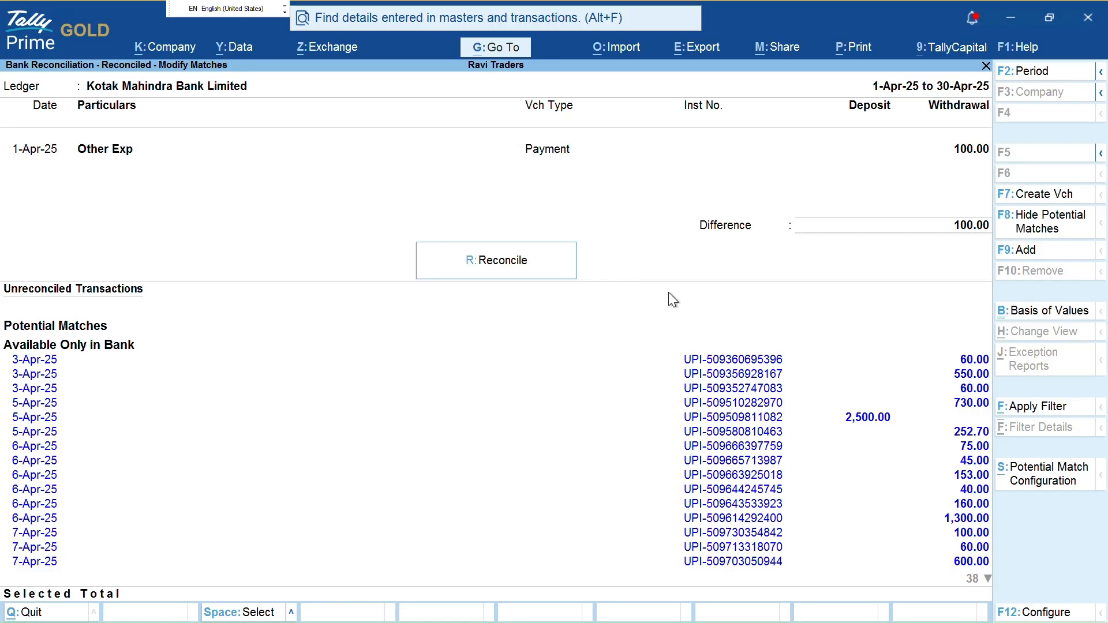
Add the 7-Apr-25 100.00 bank entry as Other Exp's match and reconcile it
{"action": "key", "text": "Down"}
{"action": "key", "text": "Down"}
{"action": "key", "text": "Down"}
{"action": "key", "text": "Down"}
{"action": "key", "text": "Down"}
{"action": "key", "text": "Down"}
{"action": "key", "text": "Down"}
{"action": "key", "text": "Down"}
{"action": "key", "text": "Down"}
{"action": "key", "text": "Down"}
{"action": "key", "text": "Down"}
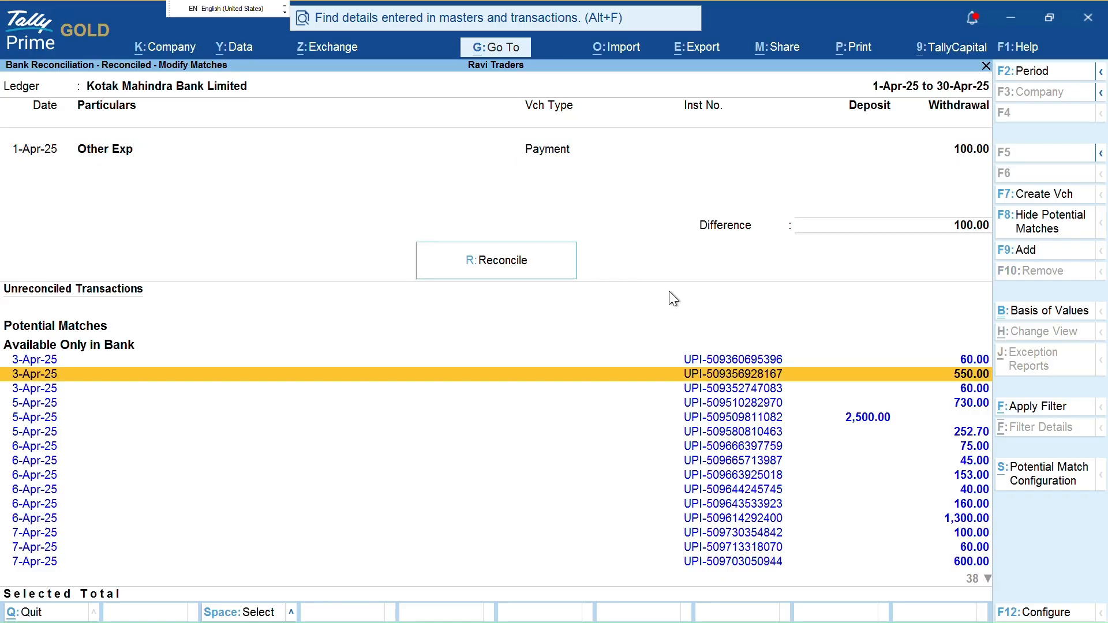
{"action": "key", "text": "Down"}
{"action": "key", "text": "Down"}
{"action": "key", "text": "Down"}
{"action": "key", "text": "Down"}
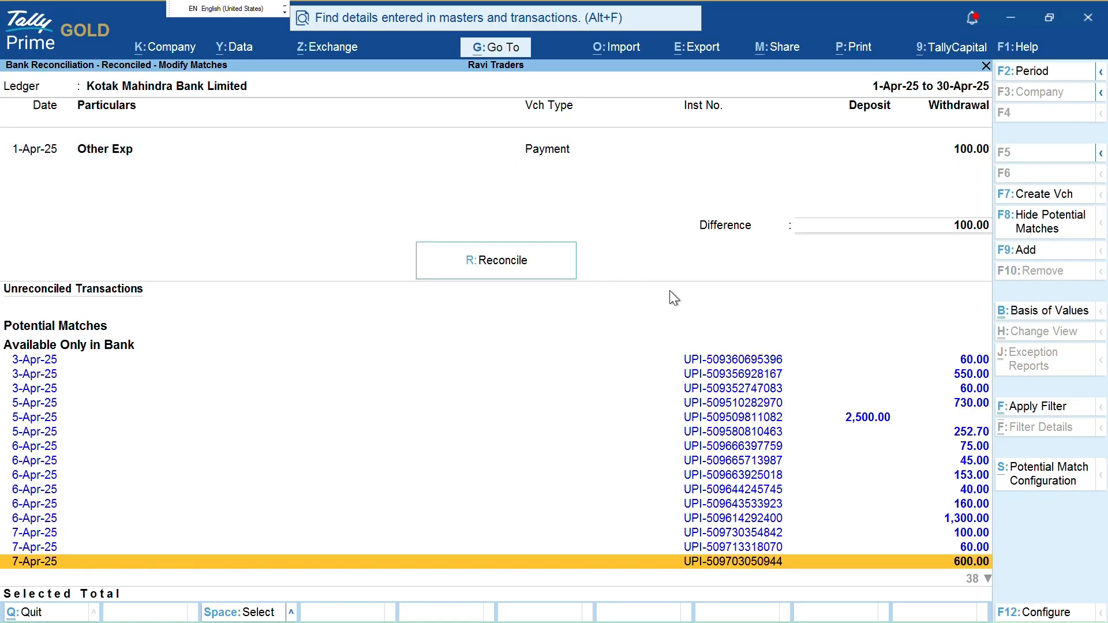
{"action": "key", "text": "Up"}
{"action": "key", "text": "Up"}
{"action": "key", "text": "space"}
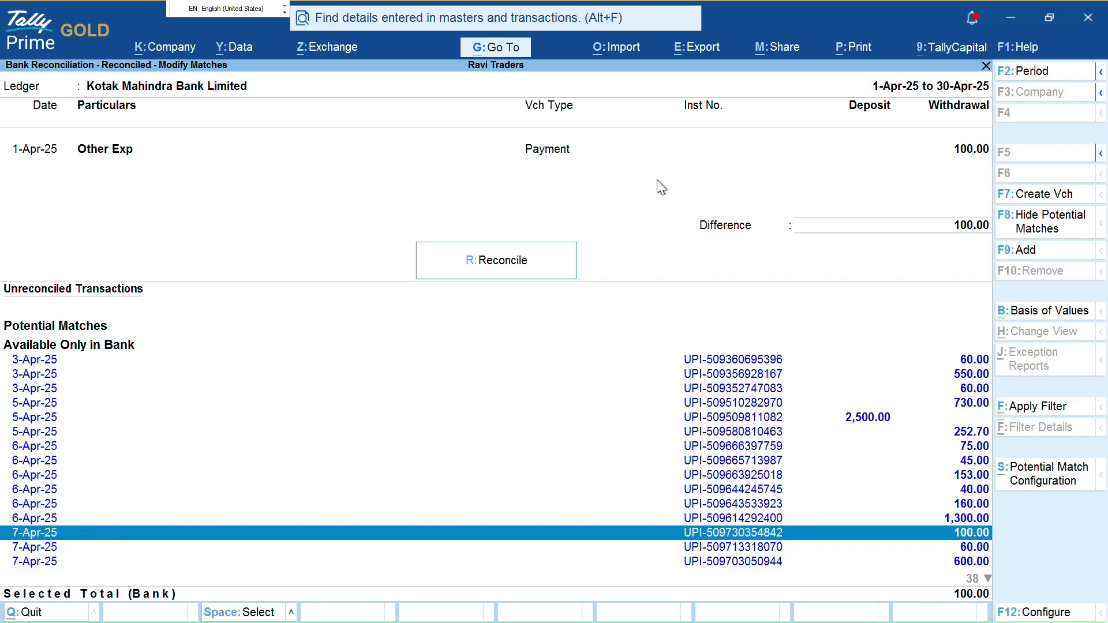
{"action": "key", "text": "F9"}
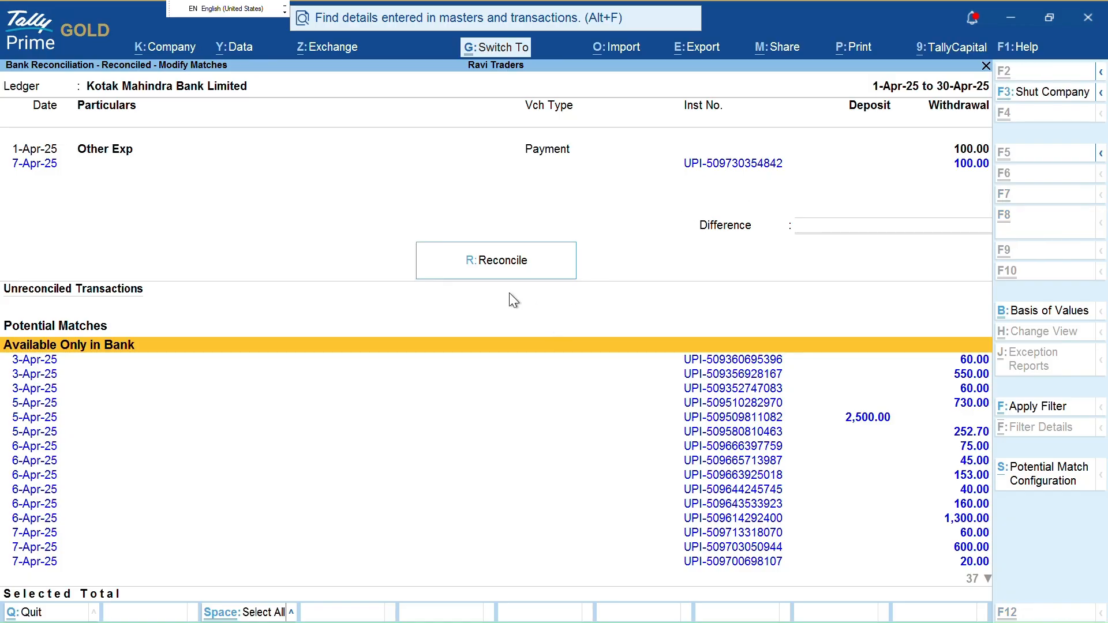
{"action": "key", "text": "ctrl+1"}
{"action": "left_click", "coordinate": [446, 271]}
{"action": "mouse_move", "coordinate": [471, 213]}
{"action": "left_mouse_down"}
{"action": "mouse_move", "coordinate": [460, 219]}
{"action": "mouse_move", "coordinate": [578, 194]}
{"action": "left_mouse_up"}
{"action": "key", "text": "Escape"}
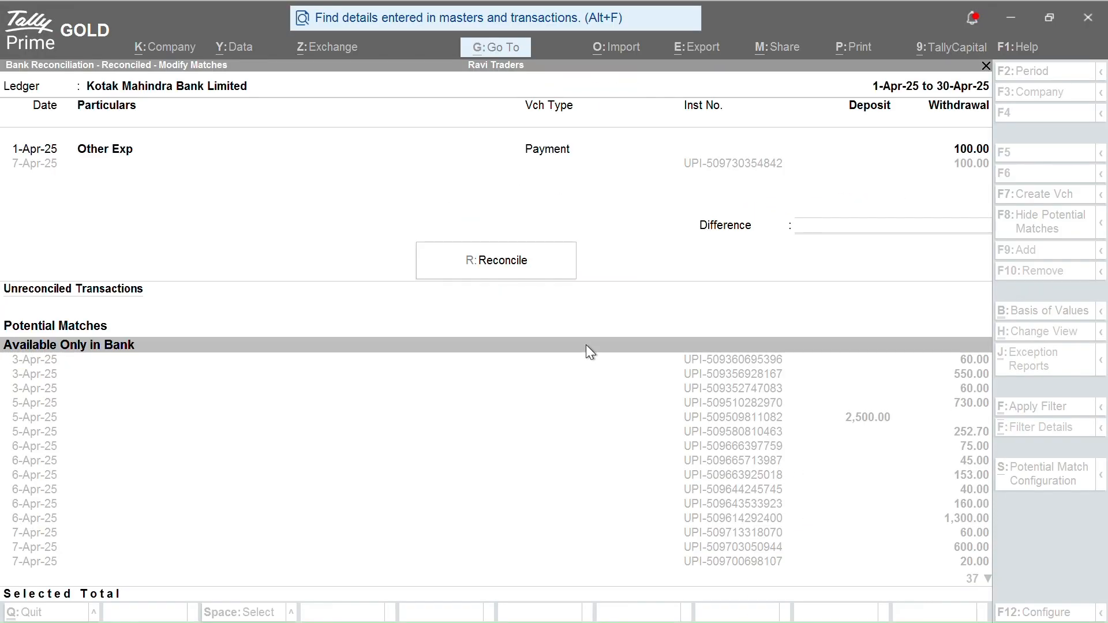
{"action": "key", "text": "r"}
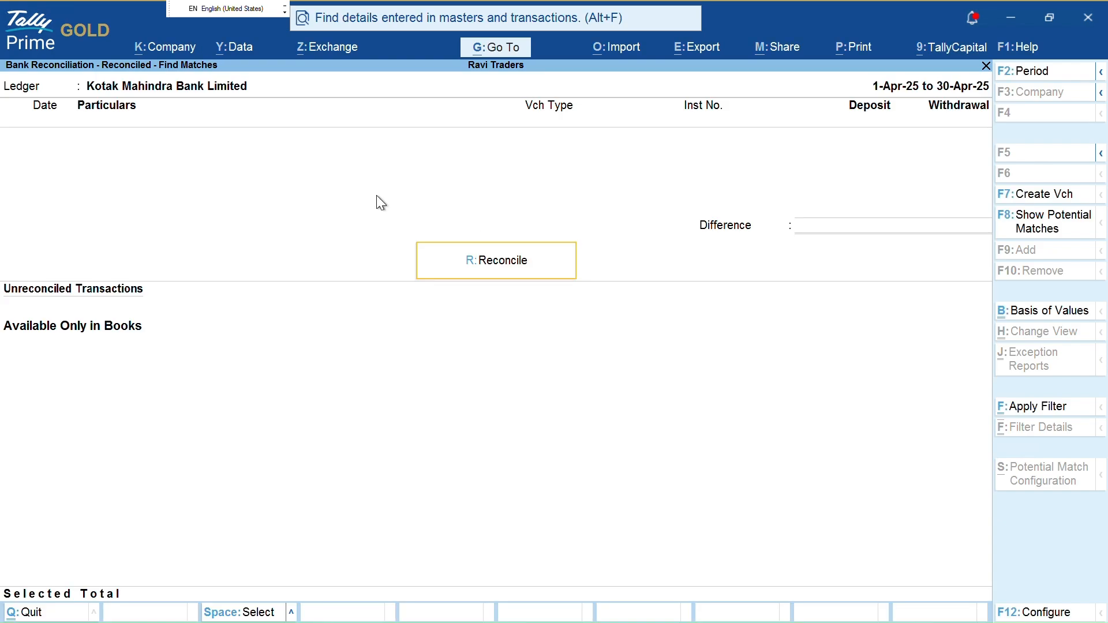
{"action": "key", "text": "Escape"}
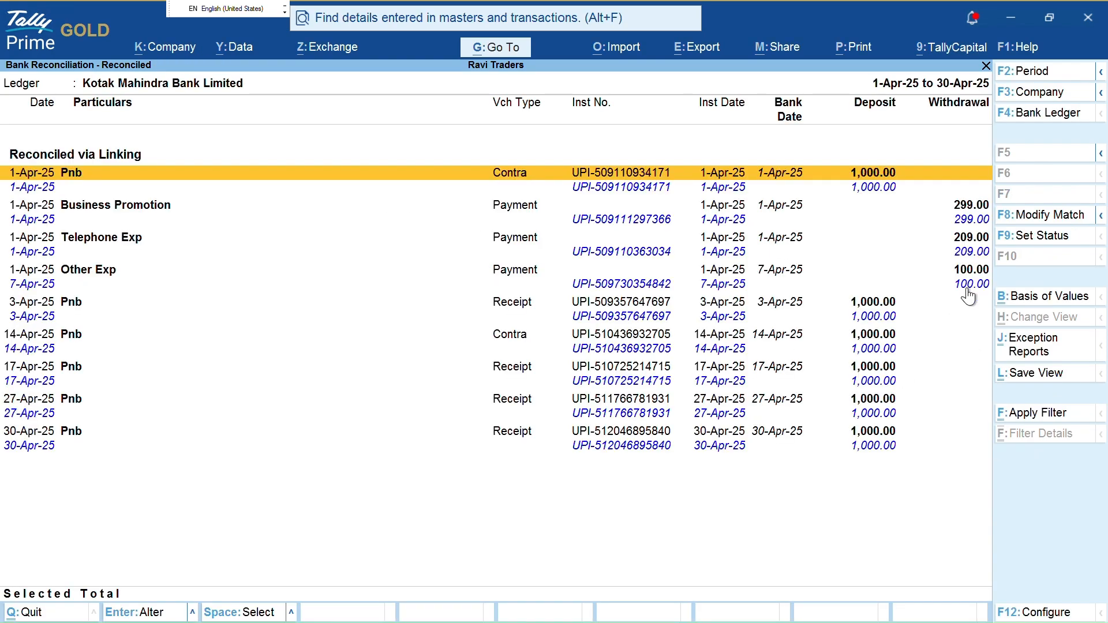
Confirm Other Exp's 7-Apr-25 bank date, then return to the summary showing 15 reconciled
{"action": "scroll", "coordinate": [929, 307], "scroll_direction": "down", "scroll_amount": 7}
{"action": "key", "text": "Up"}
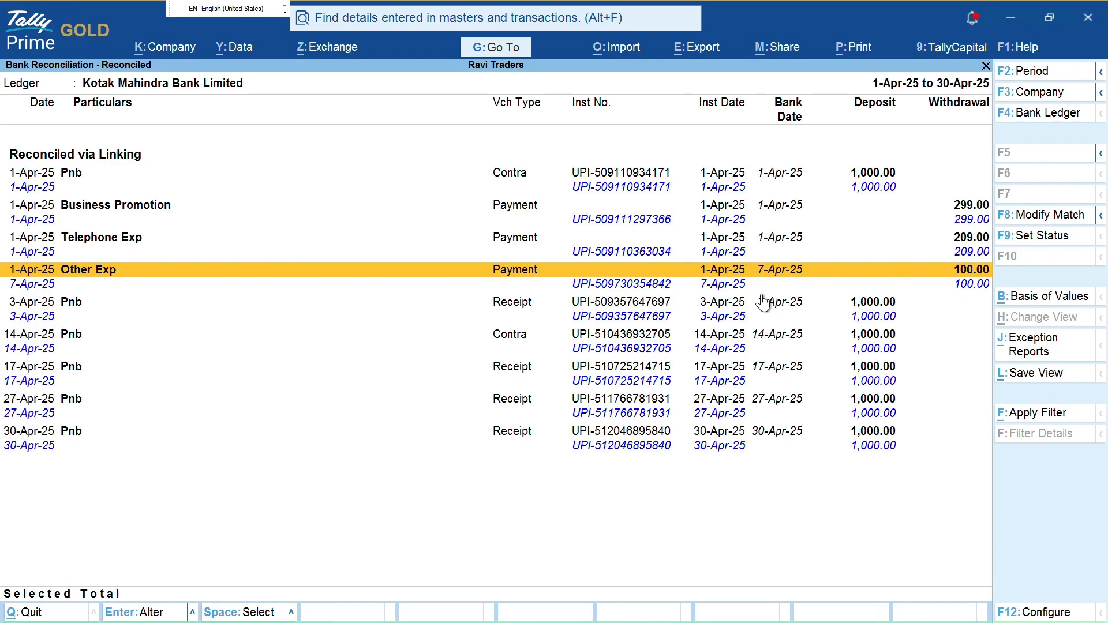
{"action": "key", "text": "space"}
{"action": "key", "text": "ctrl+1"}
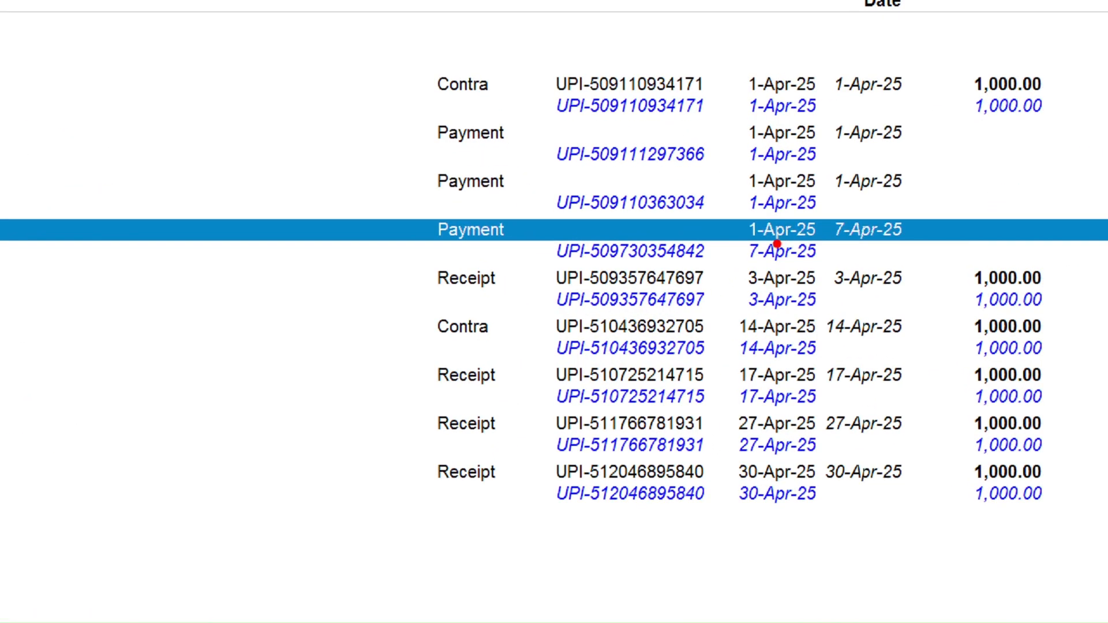
{"action": "left_click_drag", "start_coordinate": [691, 292], "coordinate": [706, 292]}
{"action": "left_click_drag", "start_coordinate": [758, 263], "coordinate": [818, 263]}
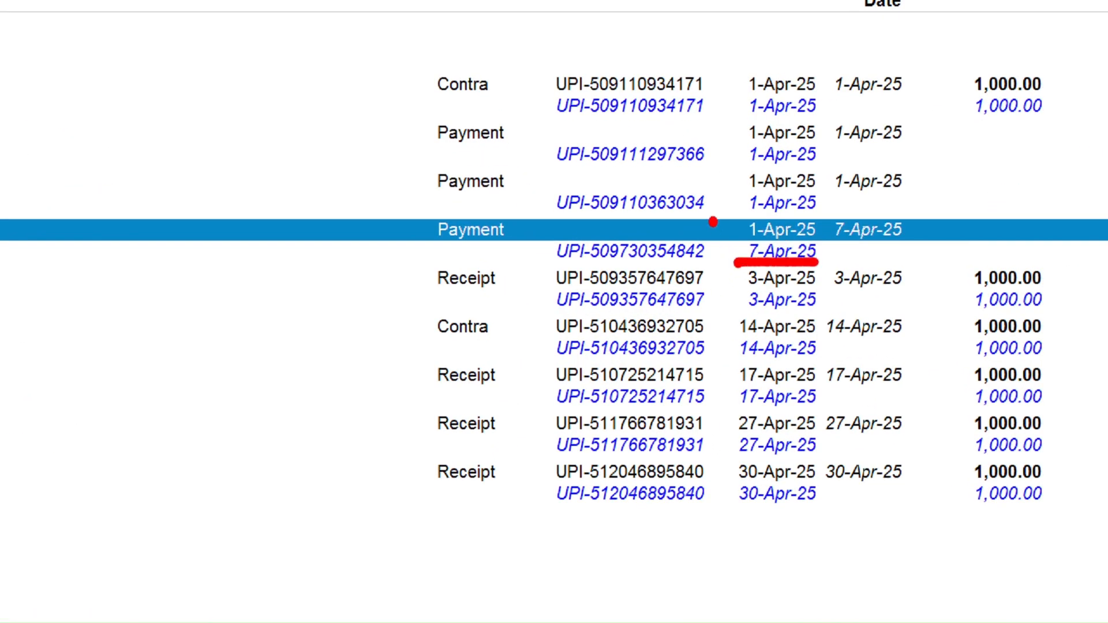
{"action": "mouse_move", "coordinate": [712, 221]}
{"action": "left_mouse_down"}
{"action": "mouse_move", "coordinate": [737, 223]}
{"action": "mouse_move", "coordinate": [742, 266]}
{"action": "mouse_move", "coordinate": [786, 278]}
{"action": "left_mouse_up"}
{"action": "key", "text": "Escape"}
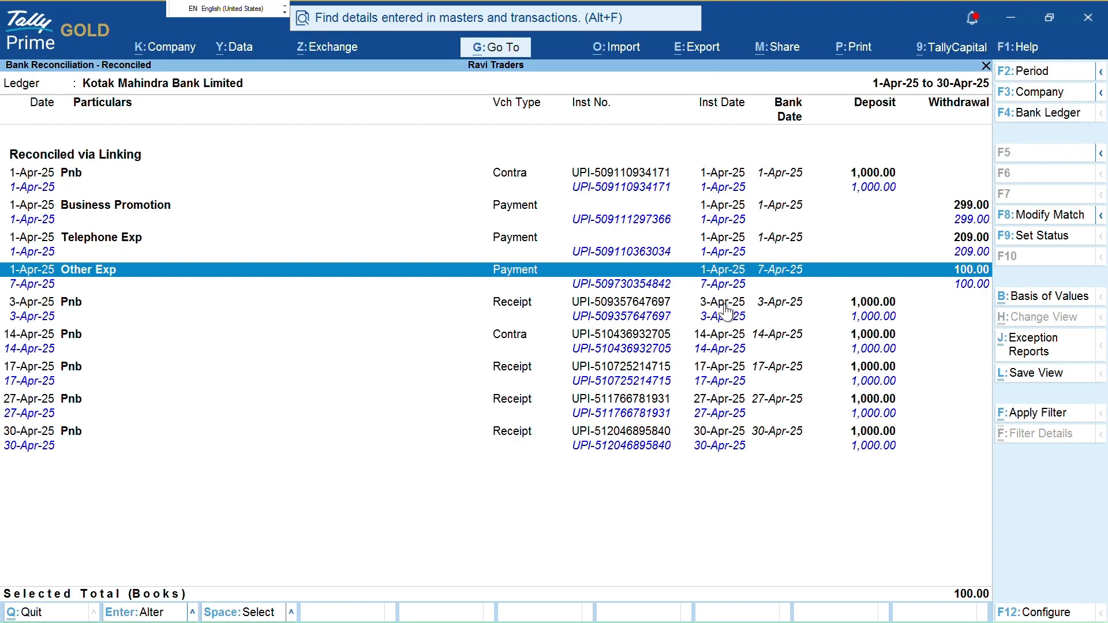
{"action": "key", "text": "space"}
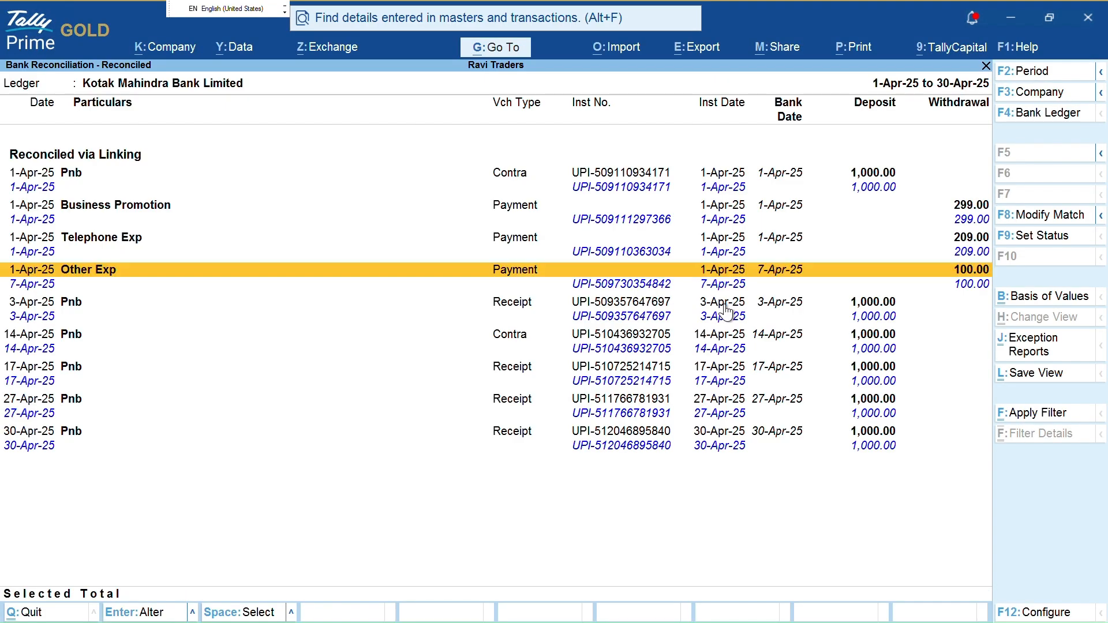
{"action": "key", "text": "Escape"}
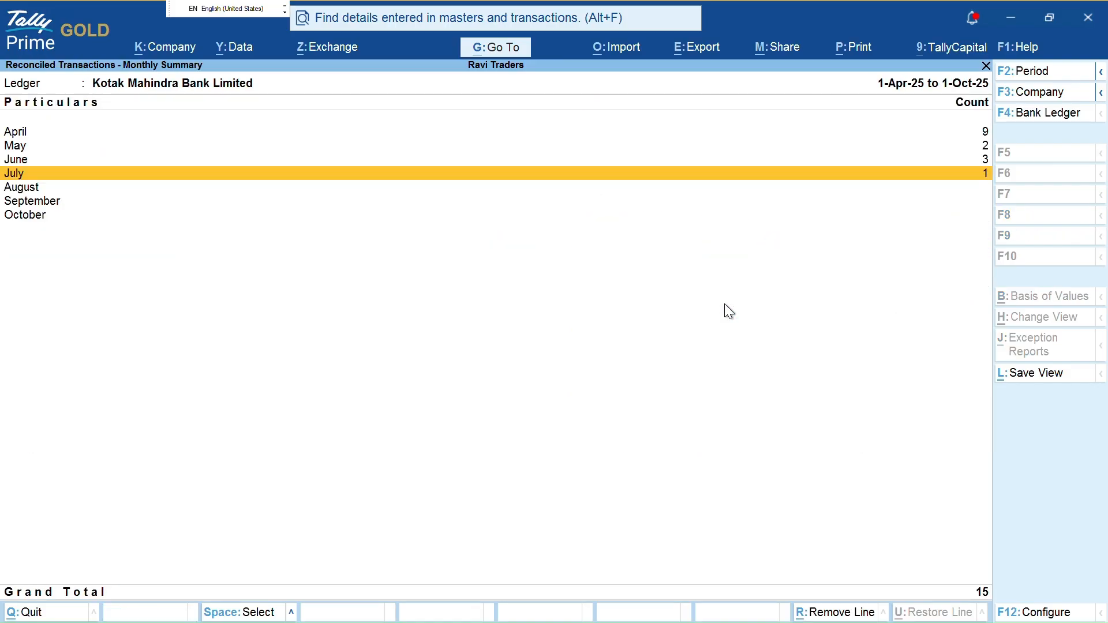
Return to the reconciliation summary and open the deposits available only in the bank
{"action": "key", "text": "Escape"}
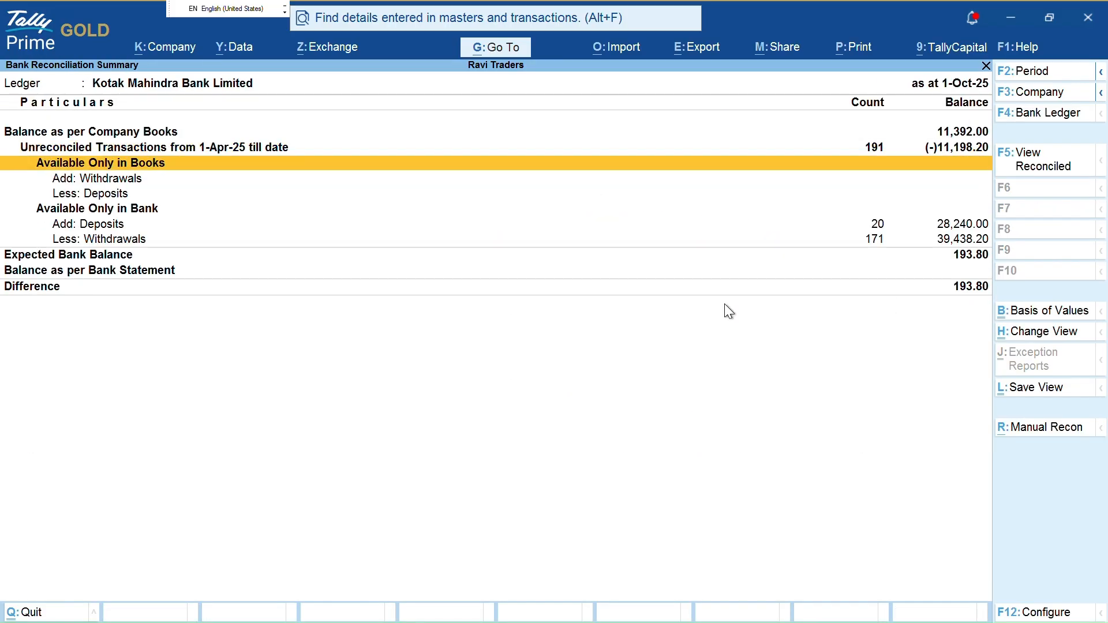
{"action": "key", "text": "Down"}
{"action": "key", "text": "Return"}
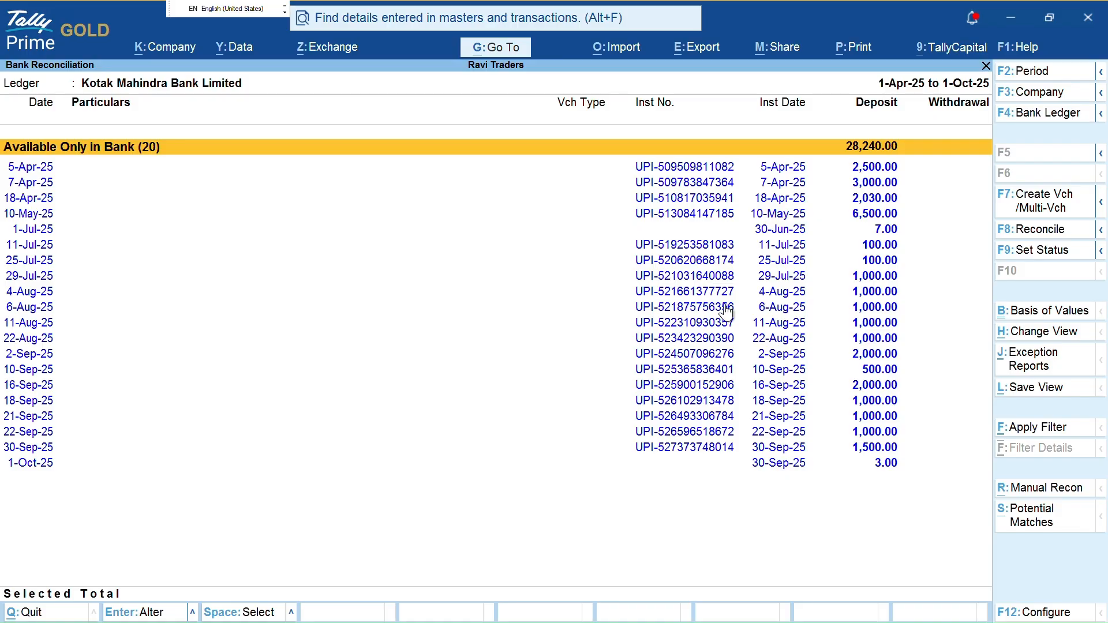
Select the nine deposits from 29-Jul-25 to 30-Sep-25 and create Receipt vouchers for them together
{"action": "key", "text": "Down"}
{"action": "key", "text": "Down"}
{"action": "key", "text": "Down"}
{"action": "key", "text": "Down"}
{"action": "key", "text": "Down"}
{"action": "key", "text": "Down"}
{"action": "key", "text": "Down"}
{"action": "key", "text": "Down"}
{"action": "key", "text": "space"}
{"action": "key", "text": "space"}
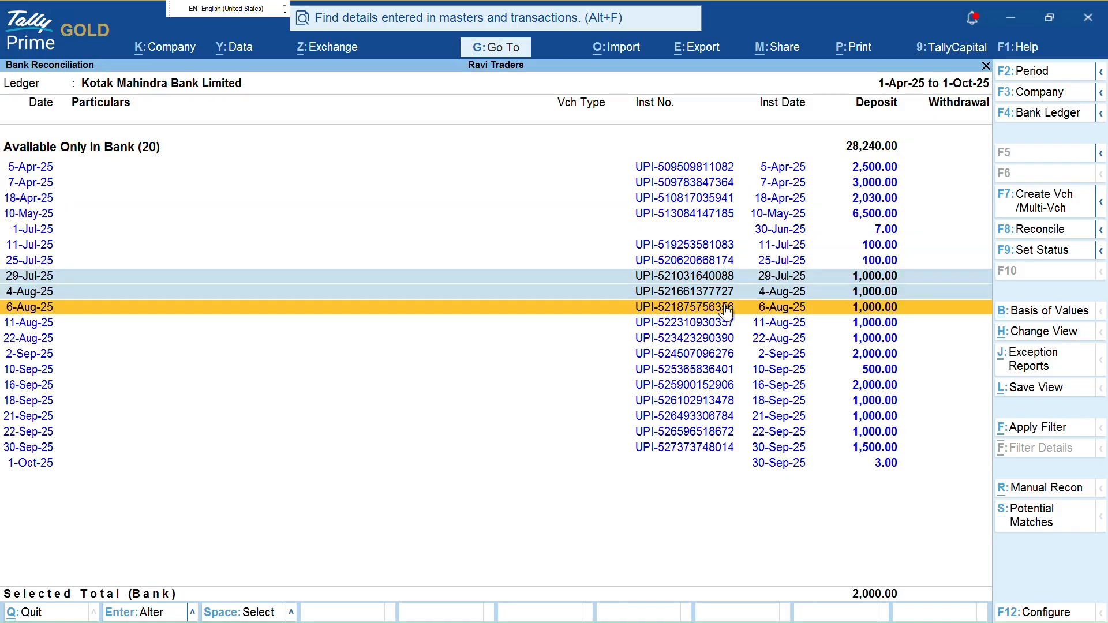
{"action": "key", "text": "space"}
{"action": "key", "text": "Down"}
{"action": "key", "text": "space"}
{"action": "key", "text": "Down"}
{"action": "key", "text": "Down"}
{"action": "key", "text": "Up"}
{"action": "key", "text": "space"}
{"action": "key", "text": "Down"}
{"action": "key", "text": "Up"}
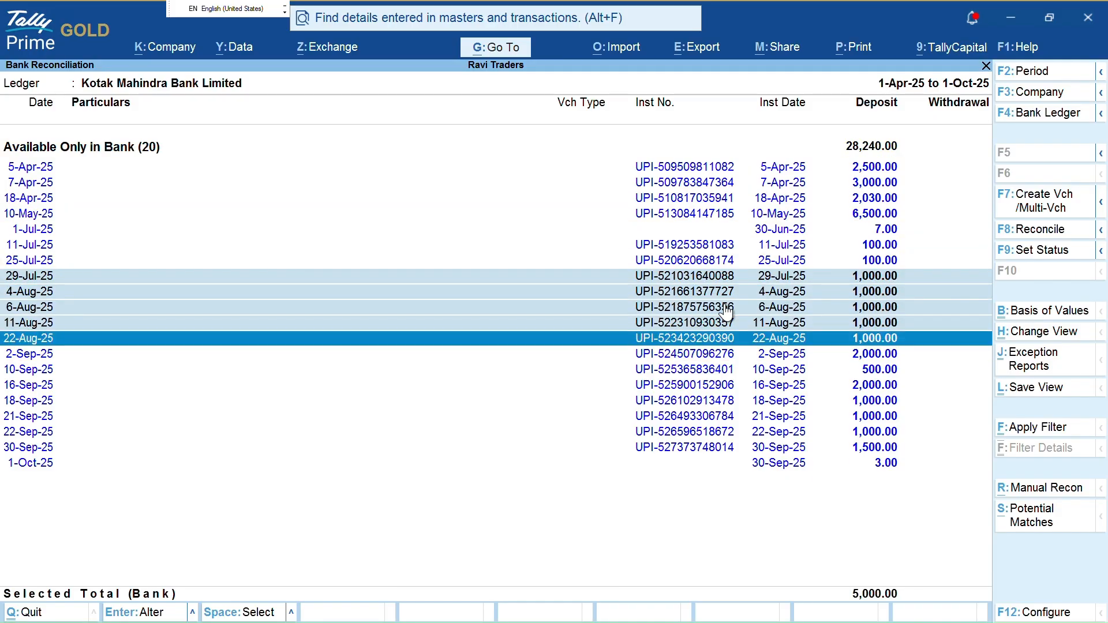
{"action": "key", "text": "Down"}
{"action": "key", "text": "Down"}
{"action": "key", "text": "Down"}
{"action": "key", "text": "Down"}
{"action": "key", "text": "space"}
{"action": "key", "text": "space"}
{"action": "key", "text": "space"}
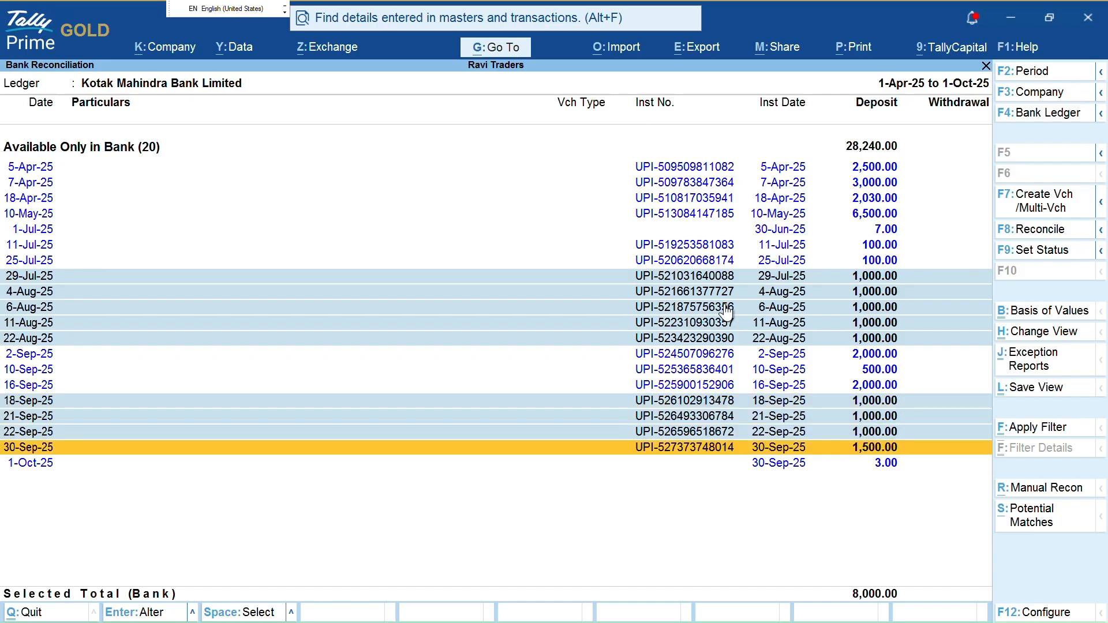
{"action": "key", "text": "space"}
{"action": "key", "text": "Up"}
{"action": "key", "text": "Up"}
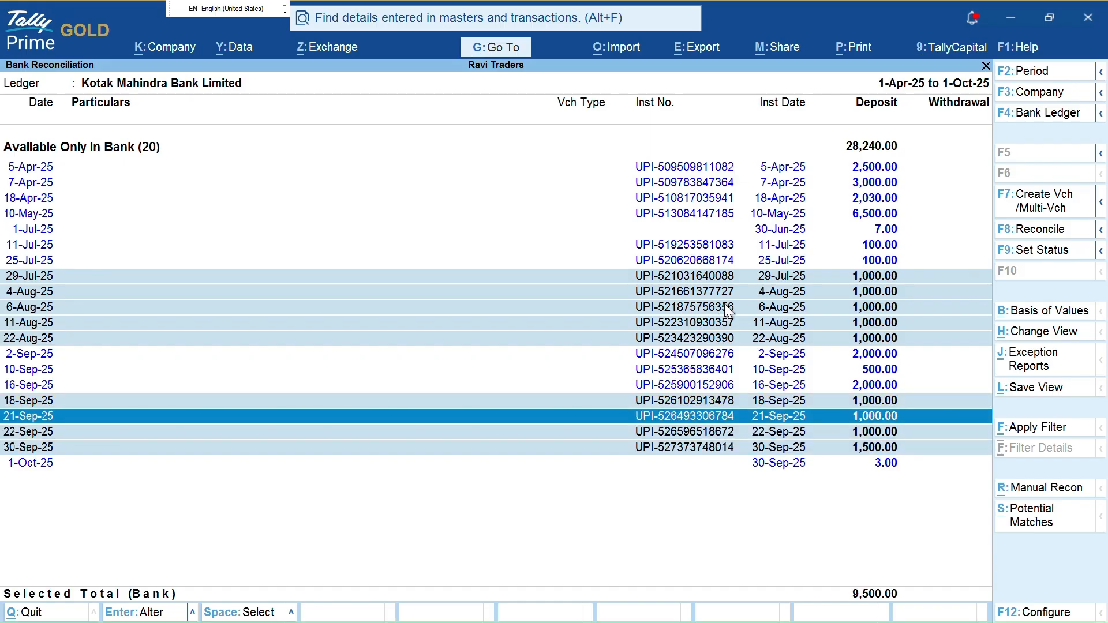
{"action": "key", "text": "F7"}
{"action": "key", "text": "Up"}
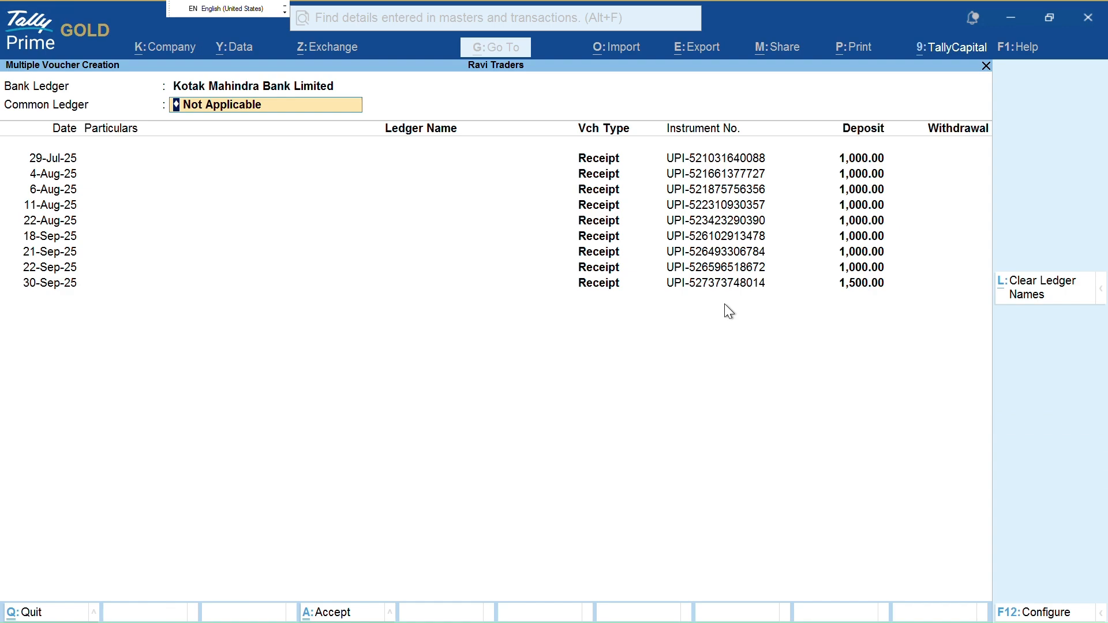
Set Pnb as the common ledger and review the rows down to 30-Sep-25
{"action": "type", "text": "p"}
{"action": "key", "text": "Return"}
{"action": "key", "text": "Return"}
{"action": "key", "text": "Return"}
{"action": "key", "text": "Return"}
{"action": "key", "text": "Return"}
{"action": "key", "text": "Return"}
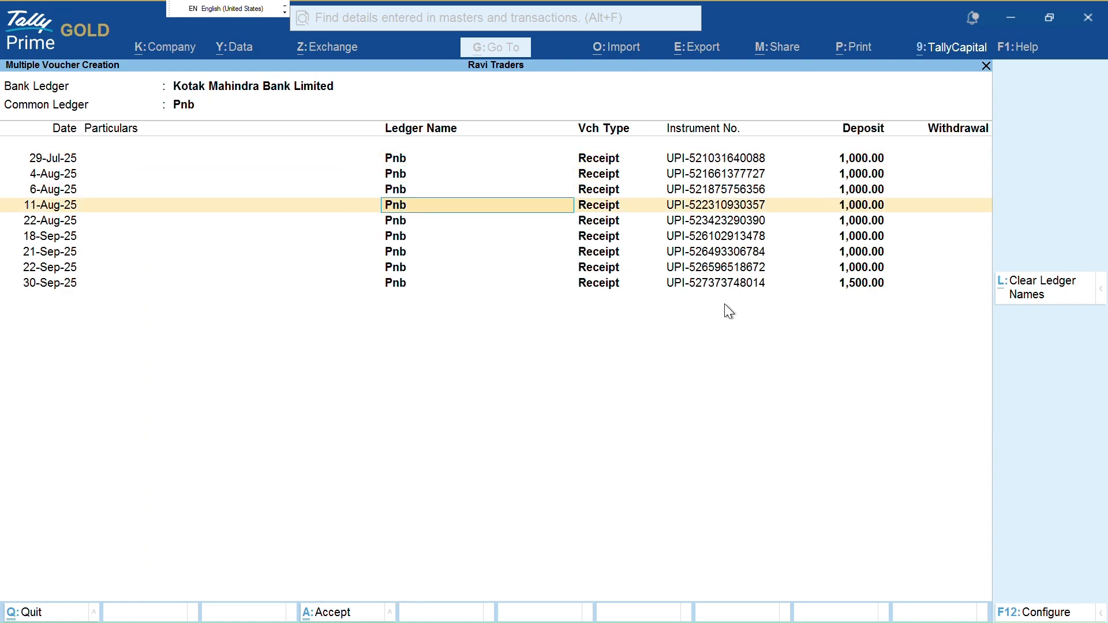
{"action": "key", "text": "Return"}
{"action": "key", "text": "Return"}
{"action": "key", "text": "Return"}
{"action": "key", "text": "Return"}
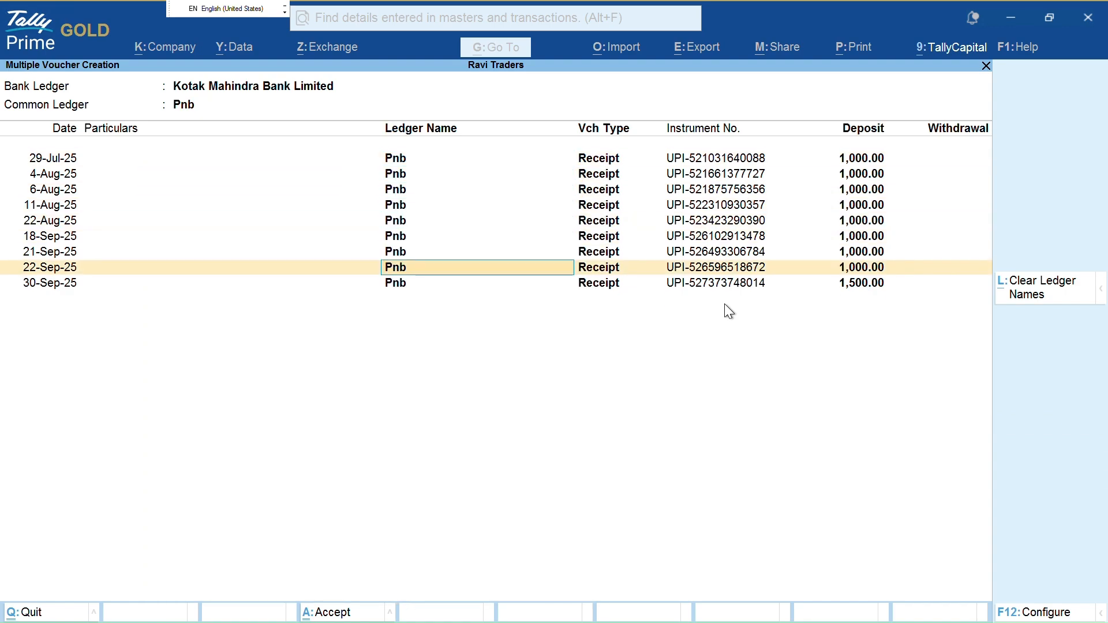
{"action": "key", "text": "n"}
Clear the 6-Aug-25 row's ledger name and quit batch creation without saving
{"action": "key", "text": "Up"}
{"action": "key", "text": "Up"}
{"action": "key", "text": "Up"}
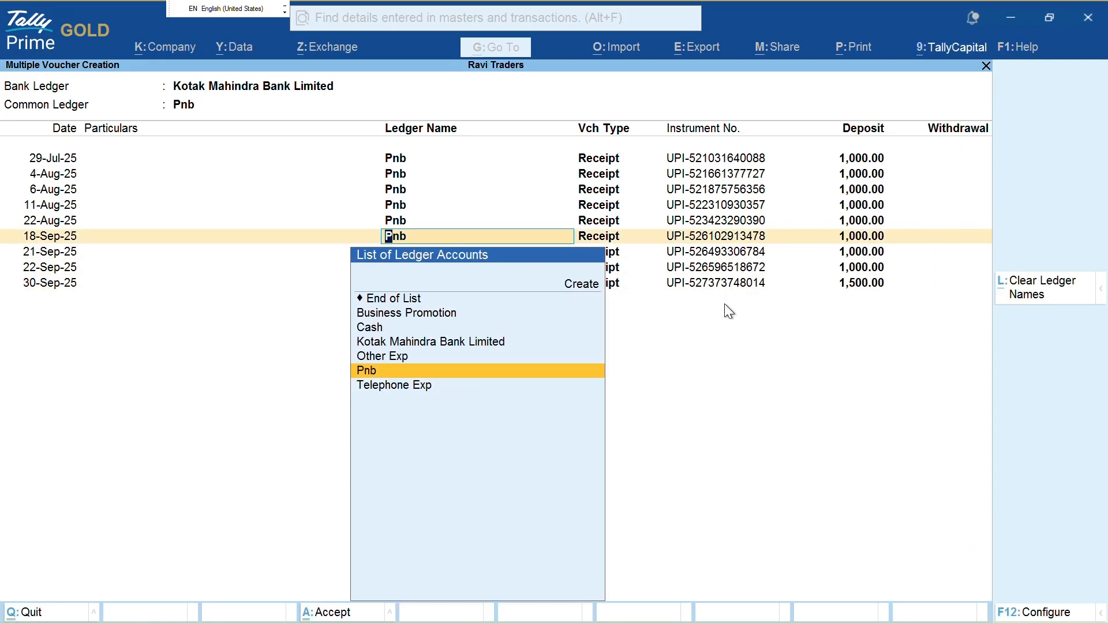
{"action": "key", "text": "Up"}
{"action": "key", "text": "Up"}
{"action": "key", "text": "Up"}
{"action": "key", "text": "Up"}
{"action": "key", "text": "Up"}
{"action": "key", "text": "Down"}
{"action": "key", "text": "Down"}
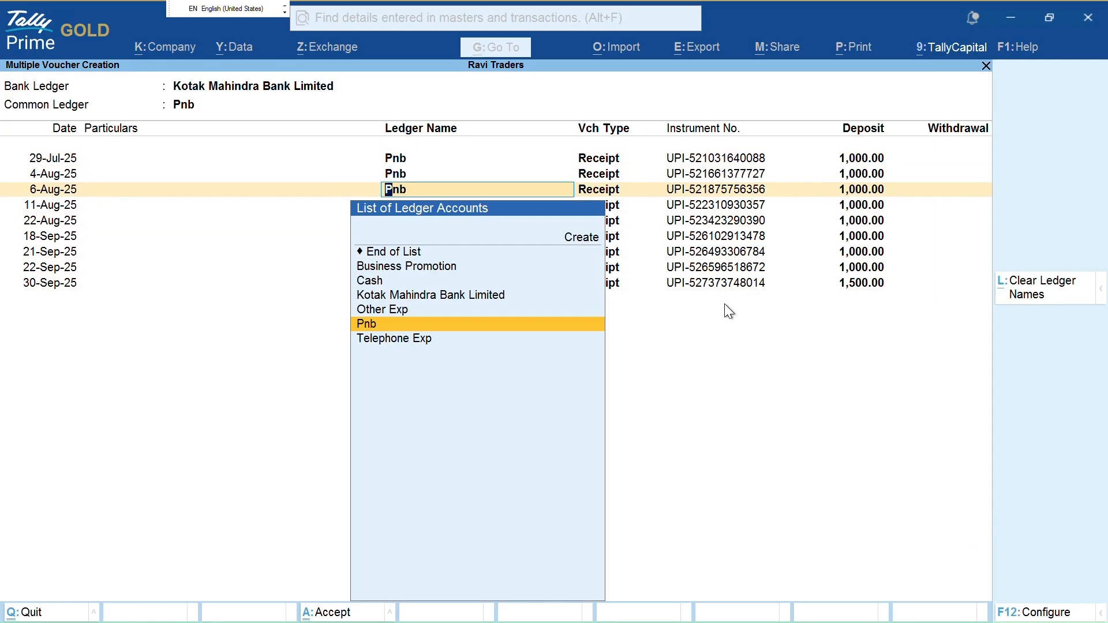
{"action": "key", "text": "BackSpace"}
{"action": "key", "text": "Escape"}
{"action": "key", "text": "y"}
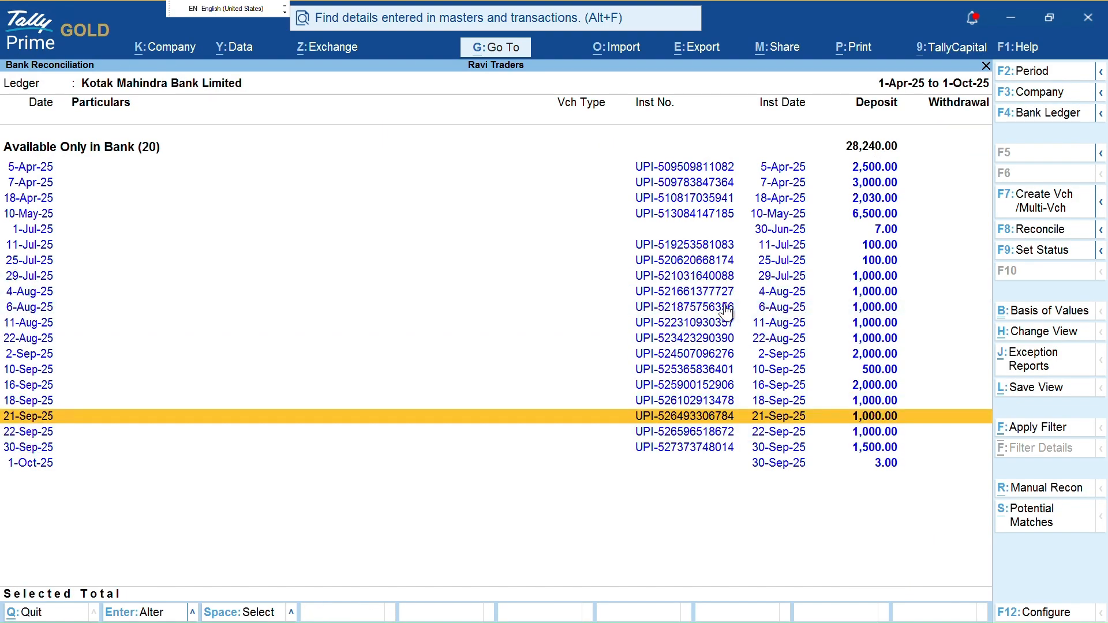
Open a Receipt voucher for the 21-Sep-25 deposit, then discard it without saving
{"action": "key", "text": "Return"}
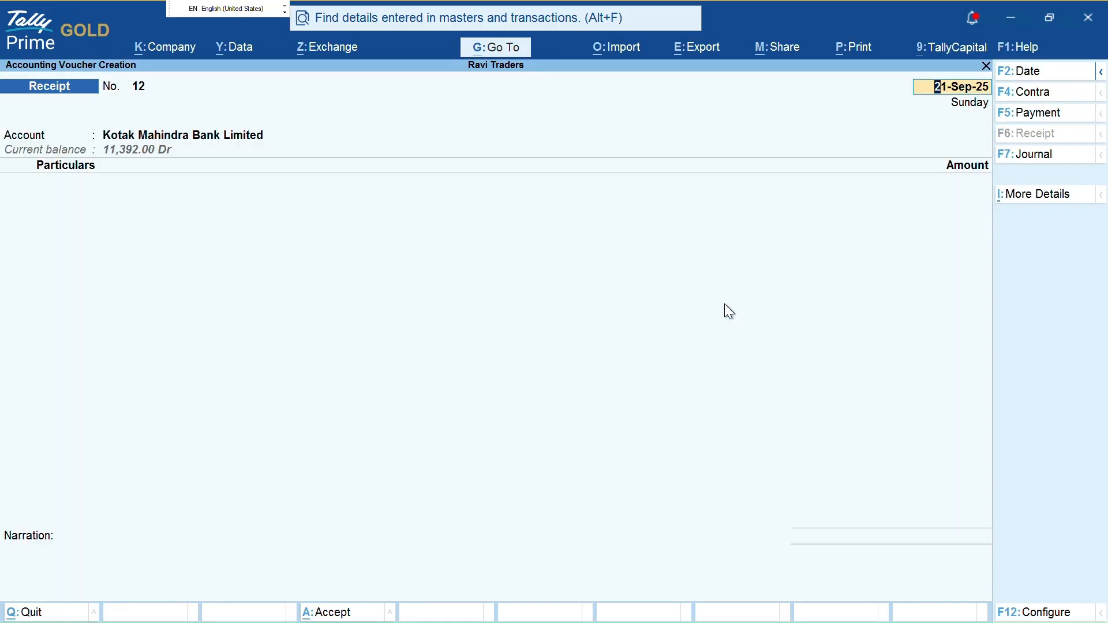
{"action": "key", "text": "Escape"}
{"action": "key", "text": "y"}
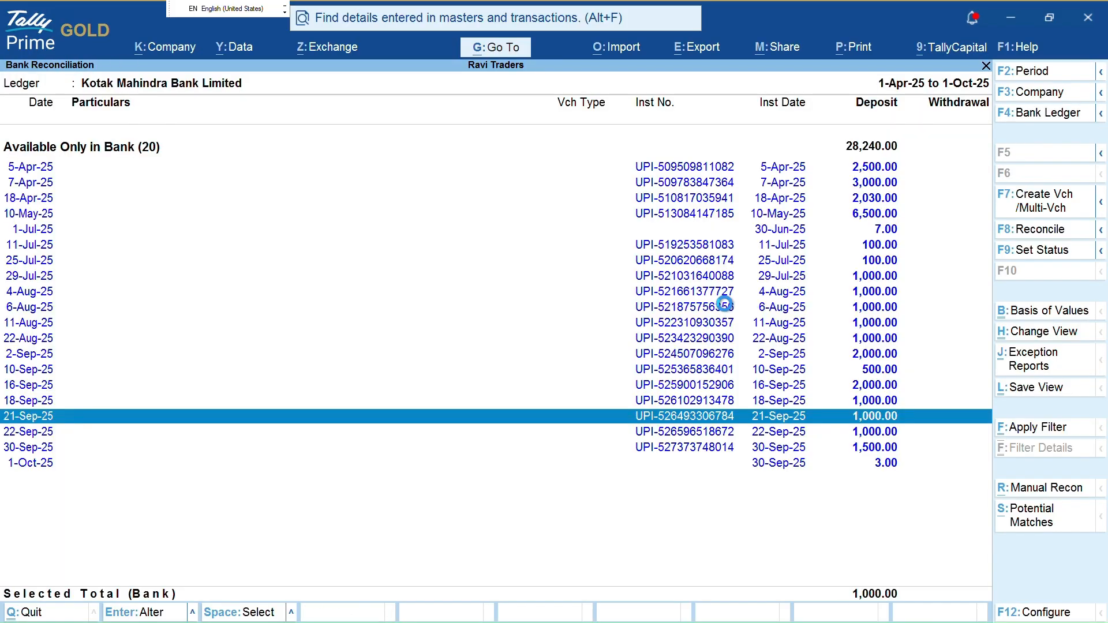
Record the 21-Sep-25 deposit of 1,000 as a Contra voucher from Pnb into Kotak
{"action": "key", "text": "Return"}
{"action": "key", "text": "F4"}
{"action": "key", "text": "Return"}
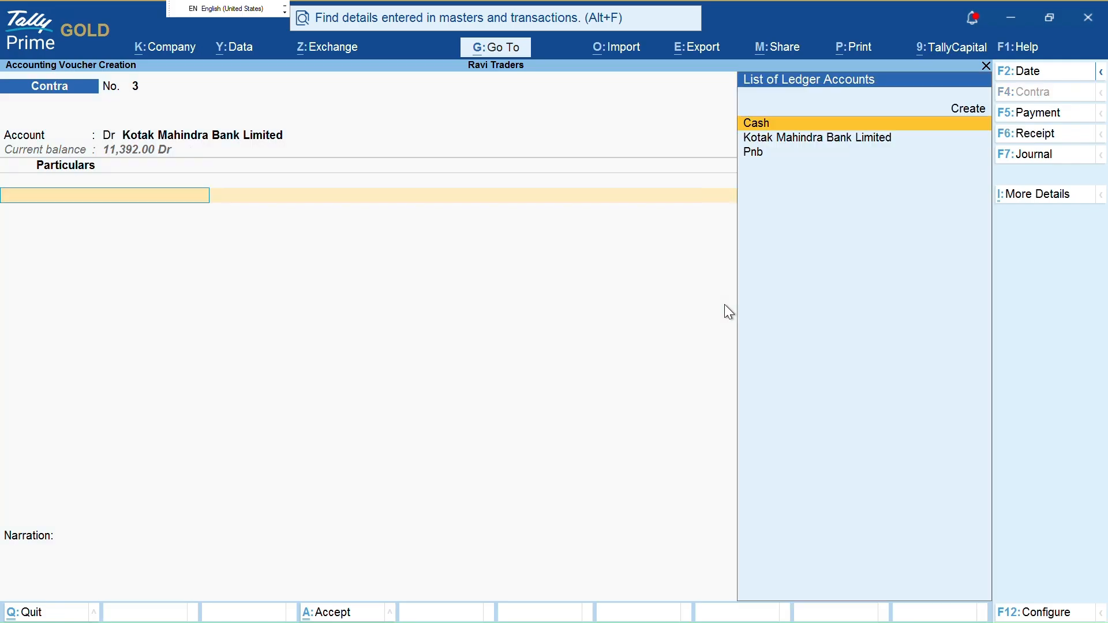
{"action": "key", "text": "Return"}
{"action": "key", "text": "BackSpace"}
{"action": "type", "text": "Pn"}
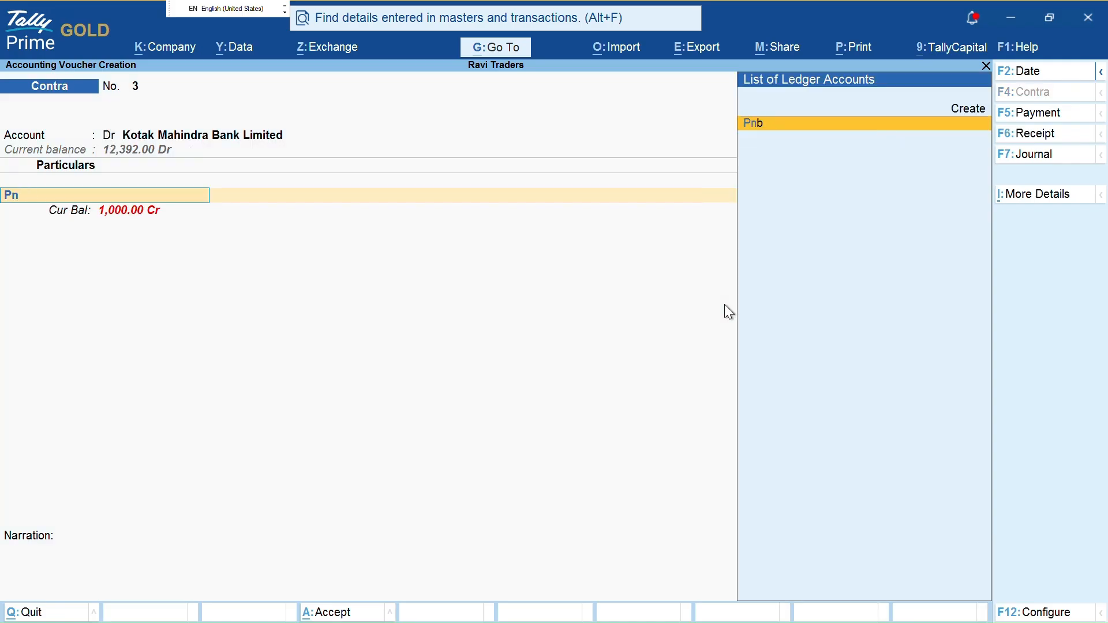
{"action": "key", "text": "Return"}
{"action": "key", "text": "ctrl+a"}
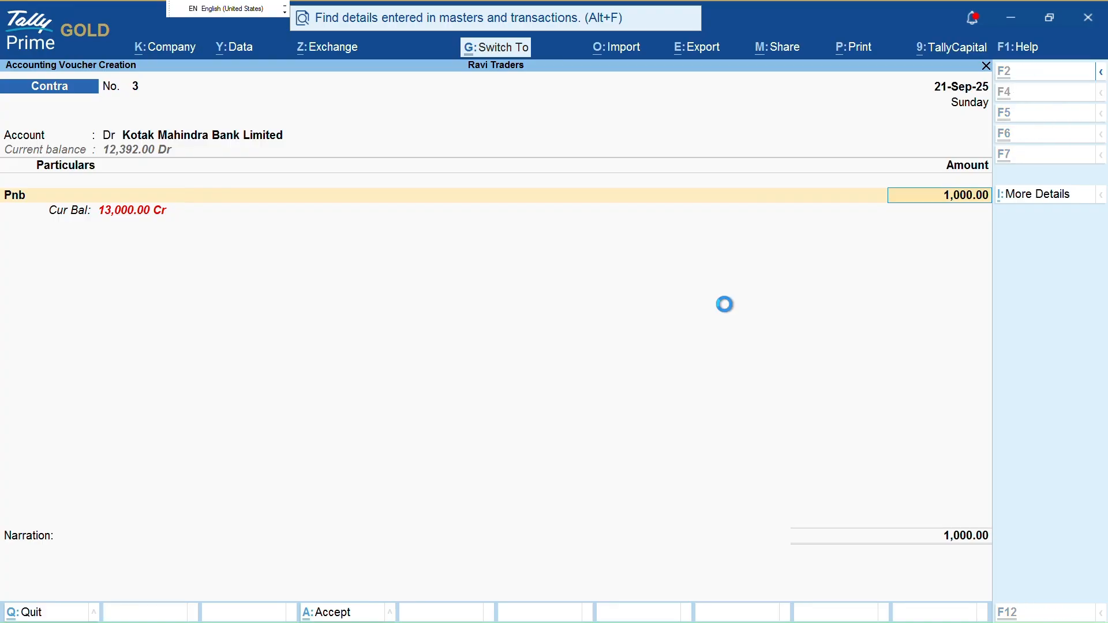
{"action": "key", "text": "Down"}
{"action": "key", "text": "Down"}
{"action": "key", "text": "Down"}
{"action": "key", "text": "Down"}
{"action": "key", "text": "Down"}
{"action": "key", "text": "Down"}
{"action": "key", "text": "Down"}
{"action": "key", "text": "Down"}
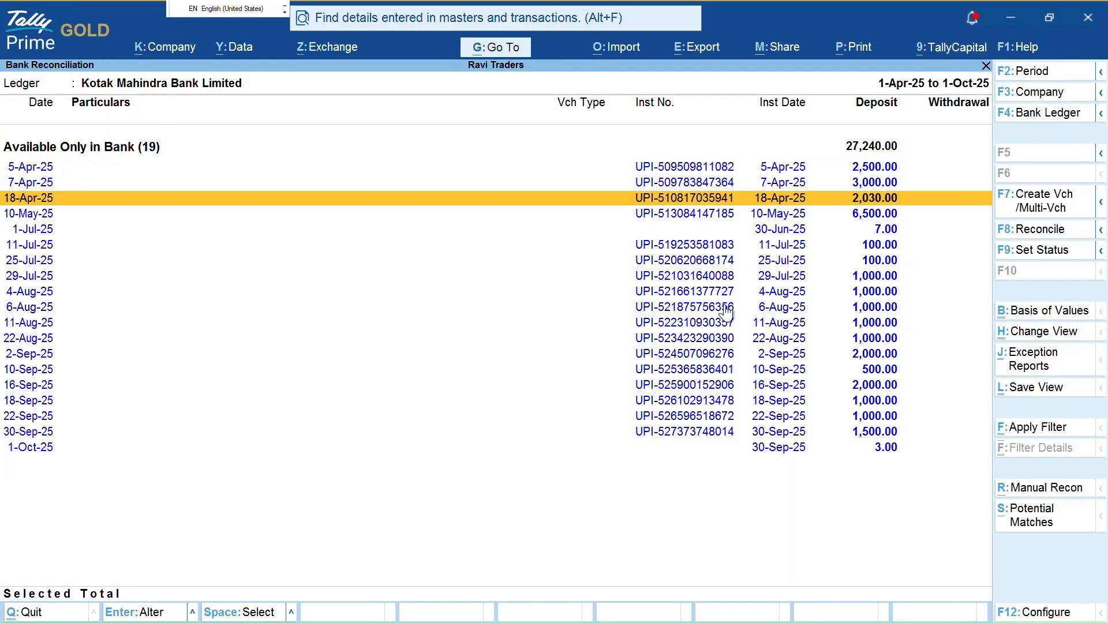
{"action": "key", "text": "space"}
{"action": "key", "text": "space"}
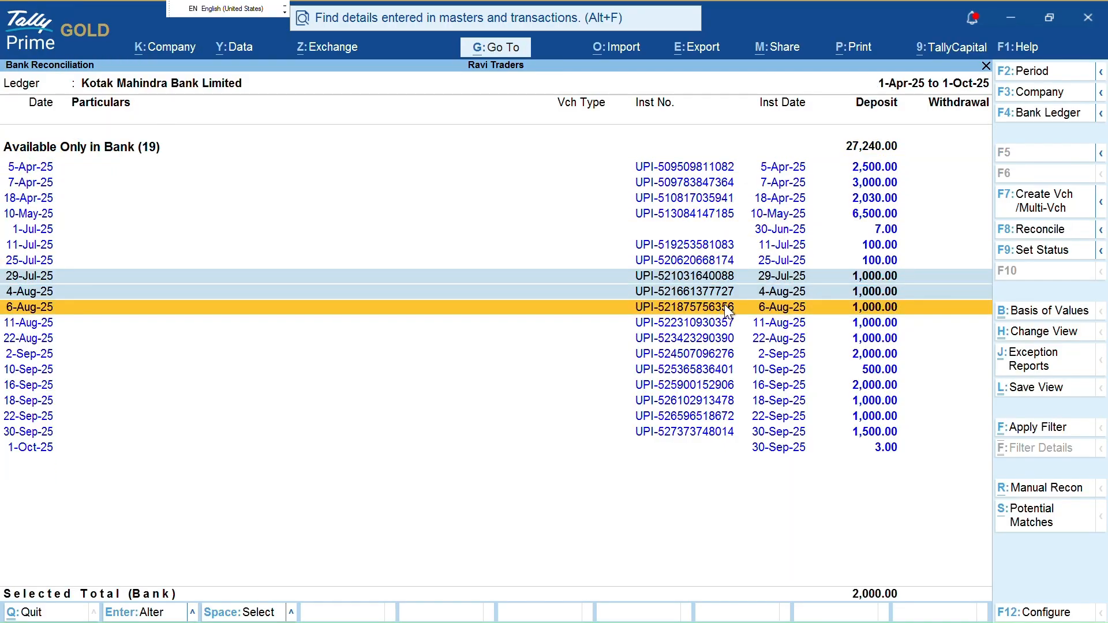
{"action": "key", "text": "F7"}
{"action": "key", "text": "Return"}
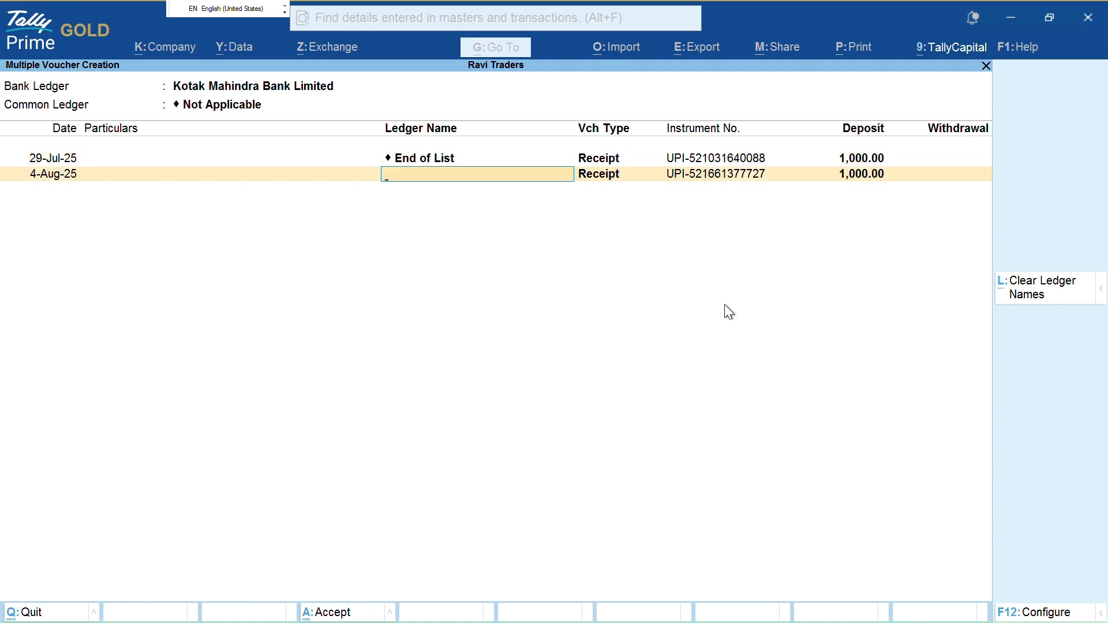
{"action": "key", "text": "F12"}
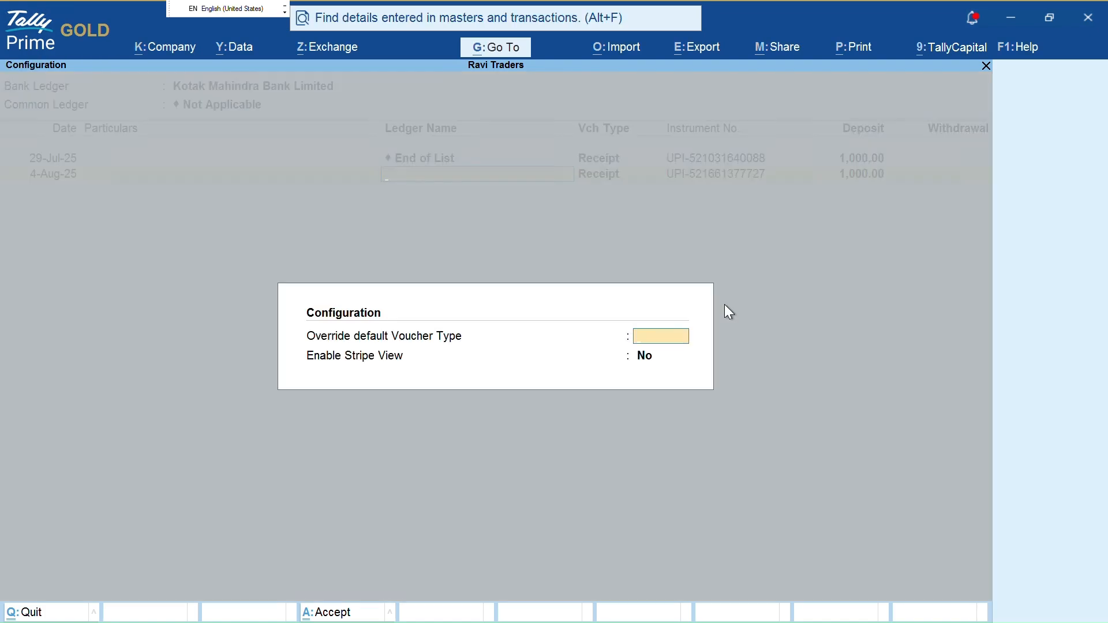
{"action": "key", "text": "Escape"}
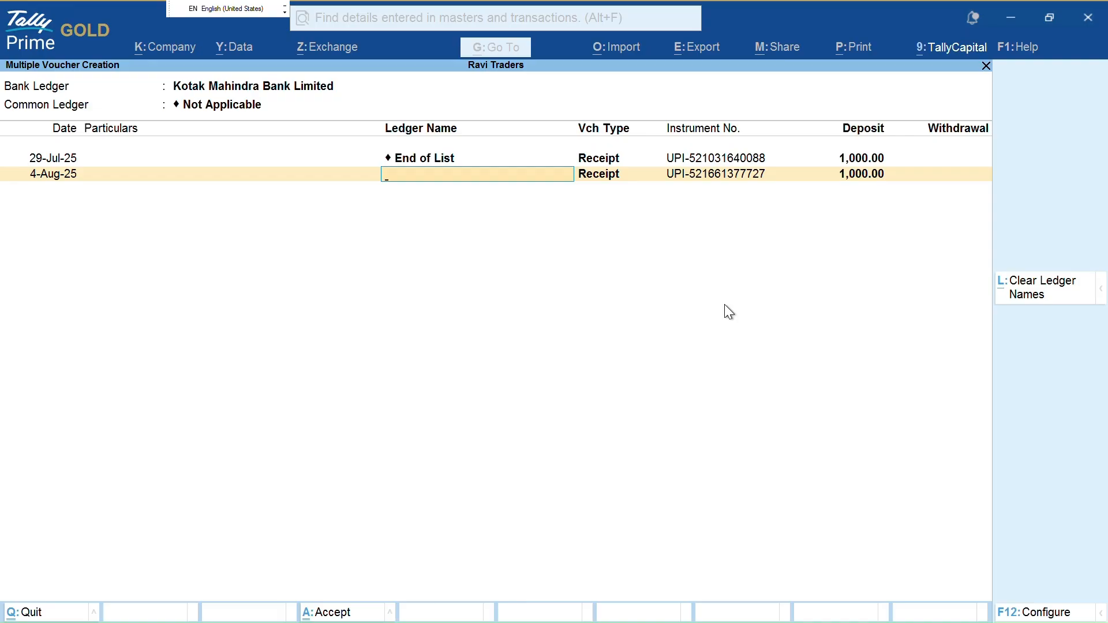
{"action": "key", "text": "alt+l"}
{"action": "key", "text": "Escape"}
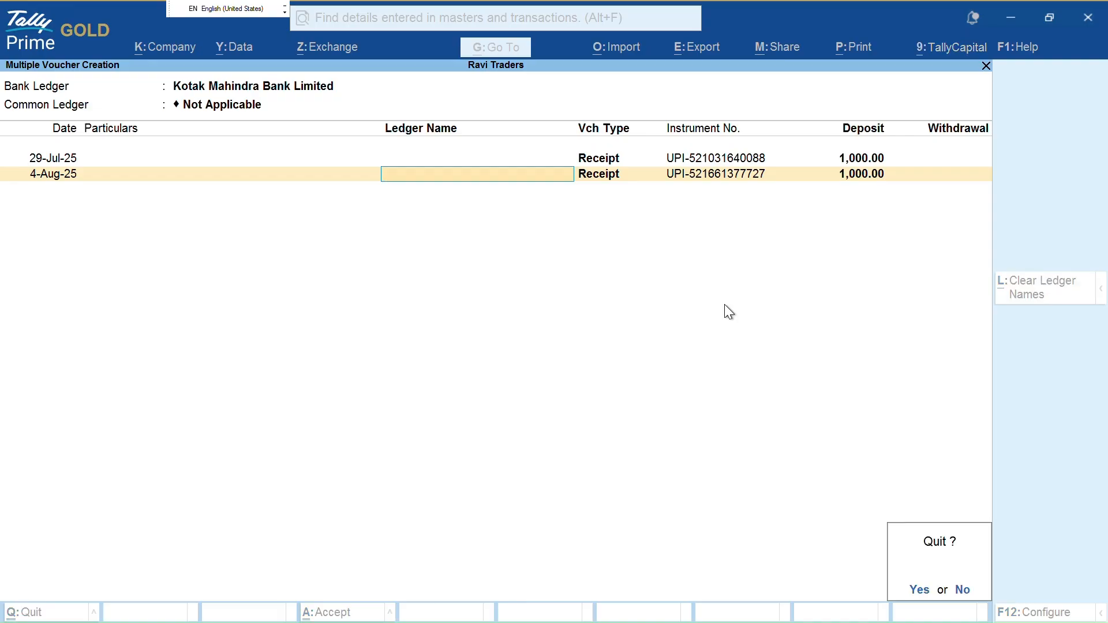
{"action": "key", "text": "y"}
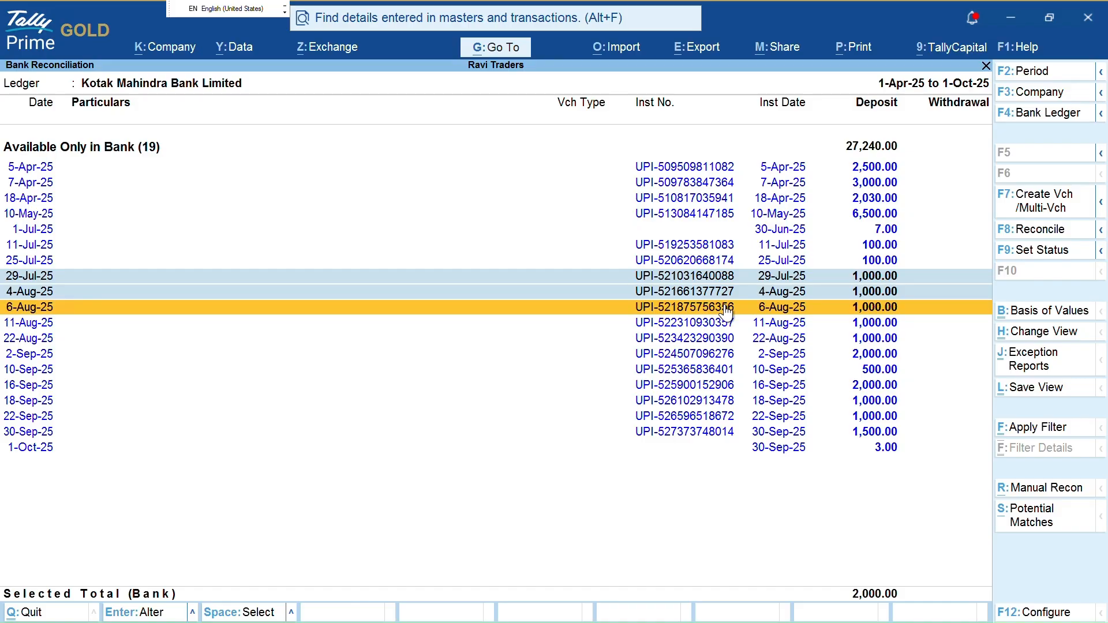
{"action": "key", "text": "Escape"}
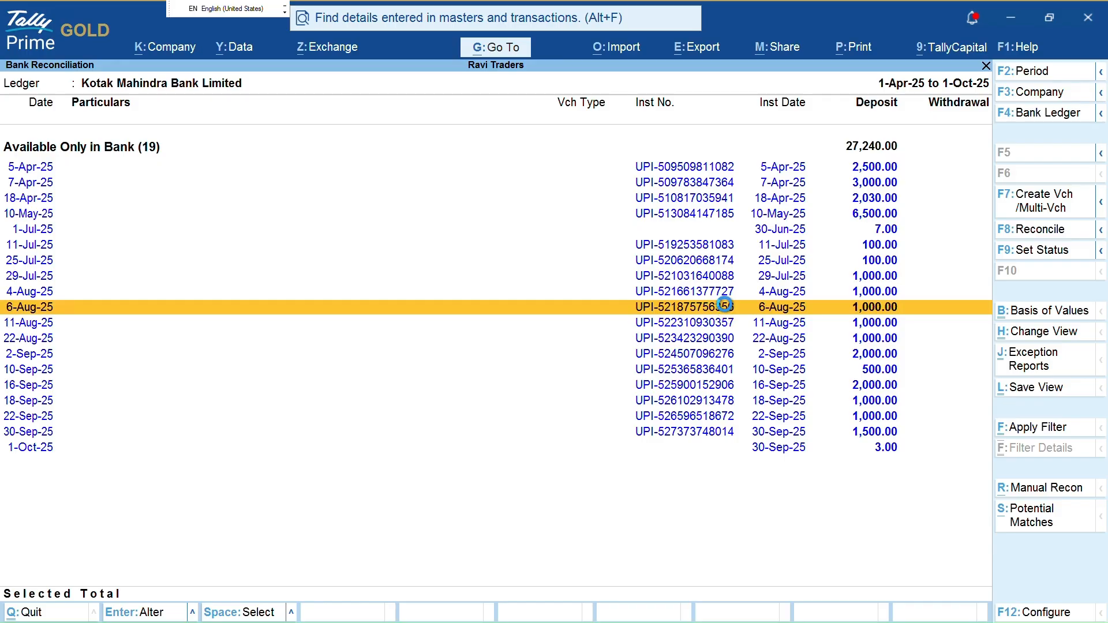
View Kotak's ledger vouchers from Balance as per Company Books, then return to the 193.80-difference summary
{"action": "key", "text": "Escape"}
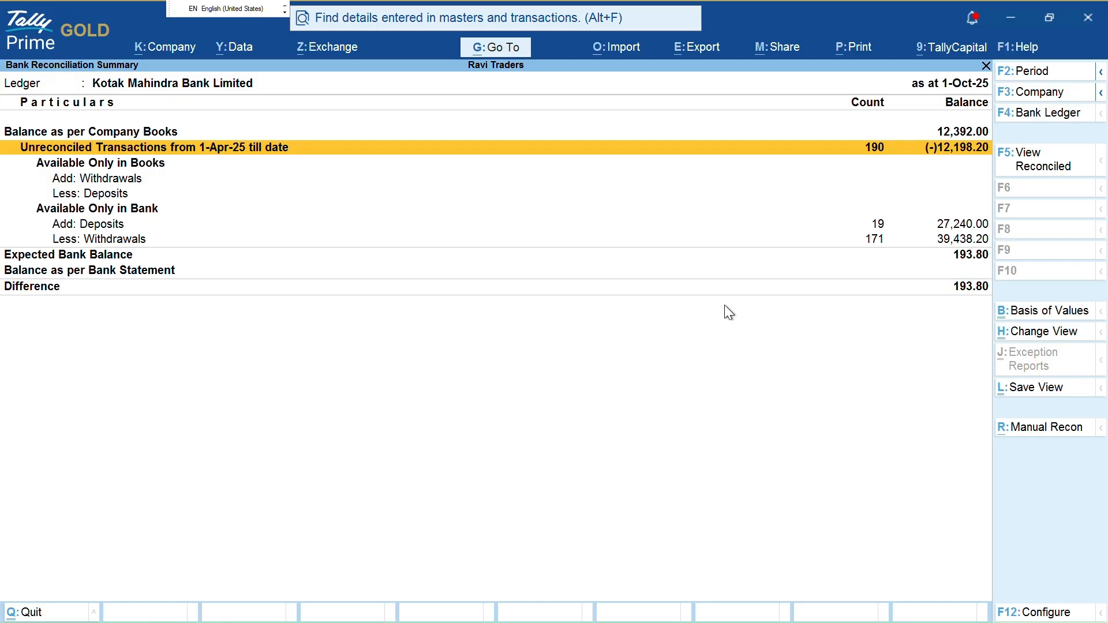
{"action": "key", "text": "Up"}
{"action": "key", "text": "Return"}
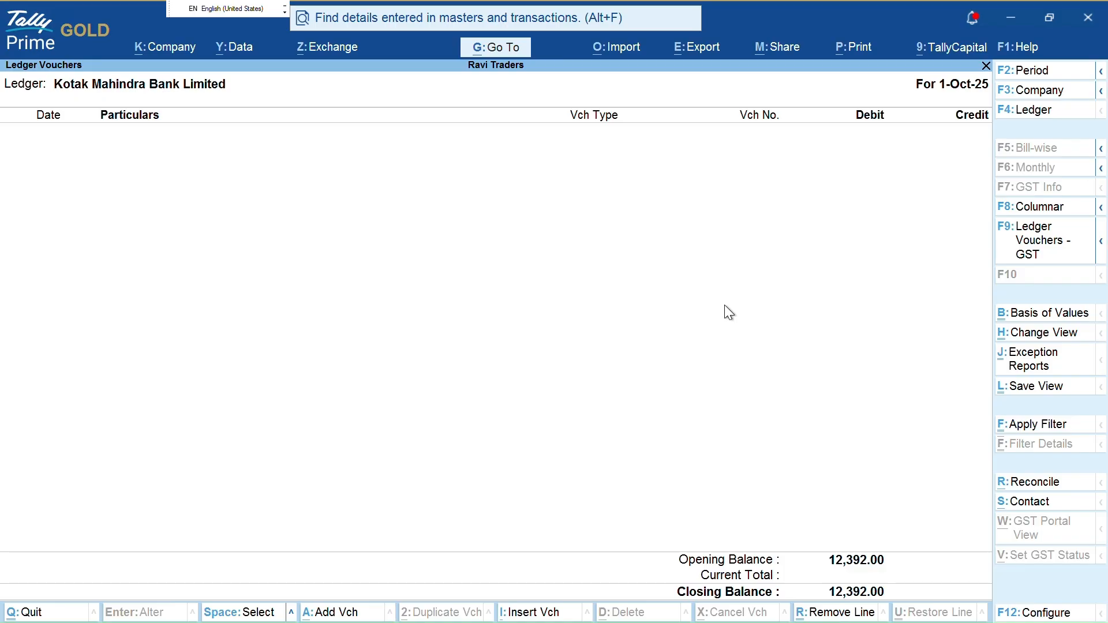
{"action": "key", "text": "r"}
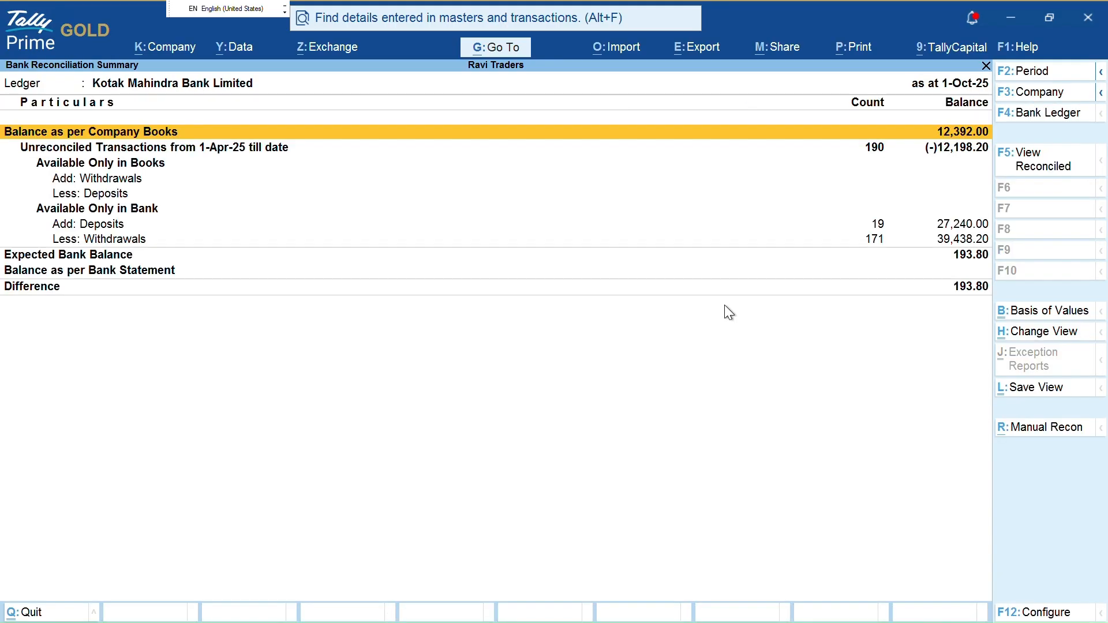